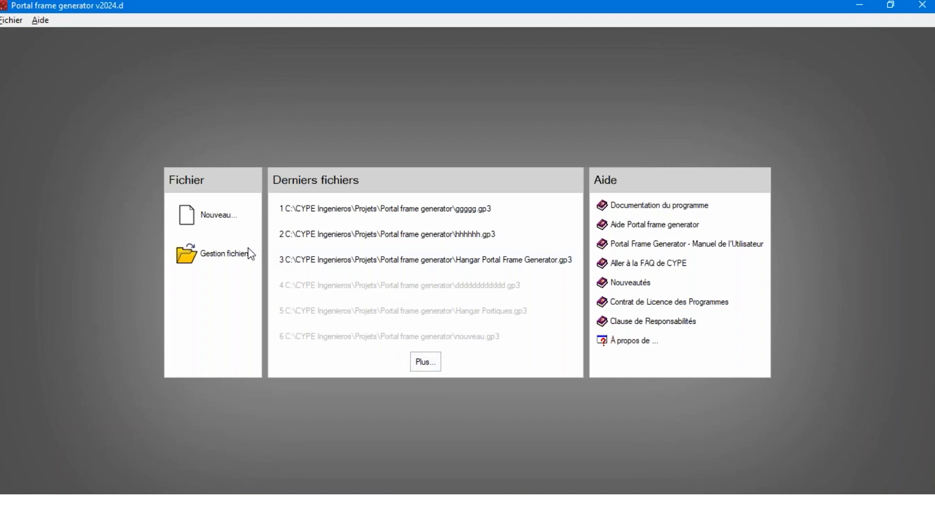
Create a new project file named Hangar and start a new portal frame with two slopes
left_click(220, 225)
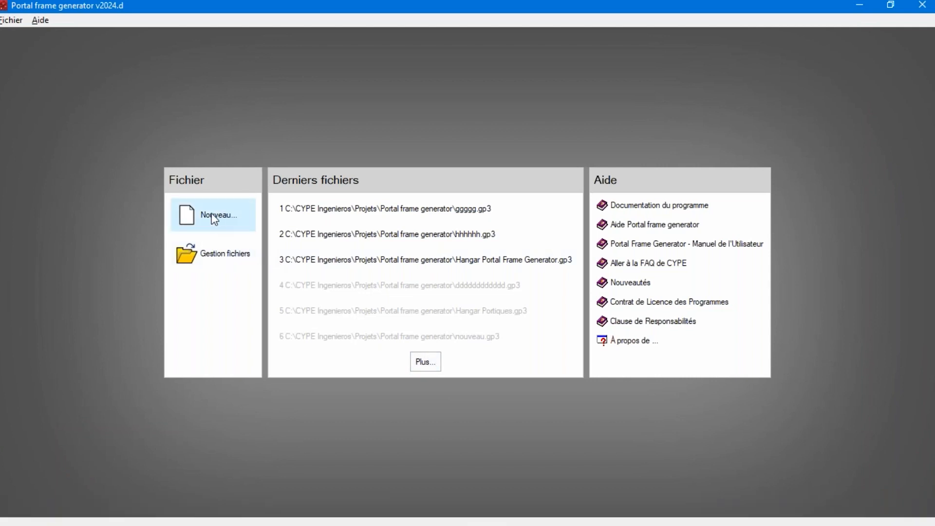
type("Hangar")
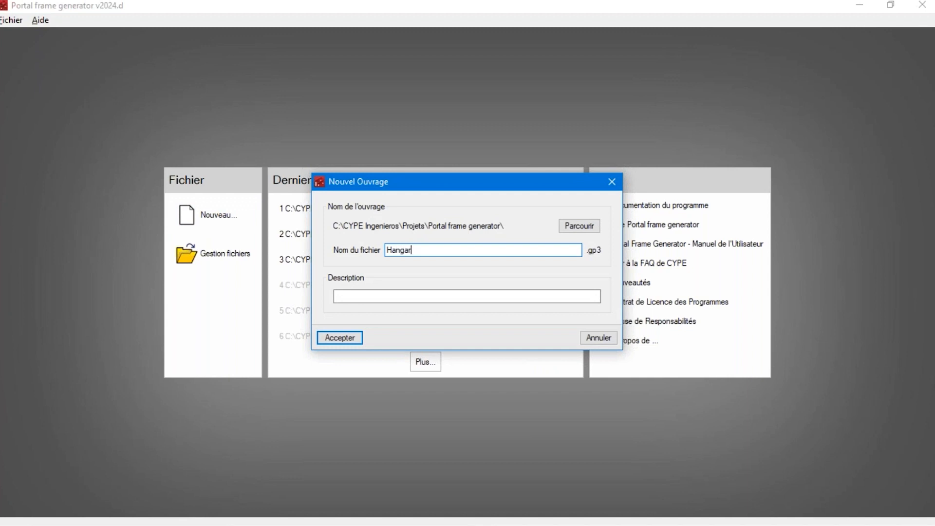
left_click(338, 337)
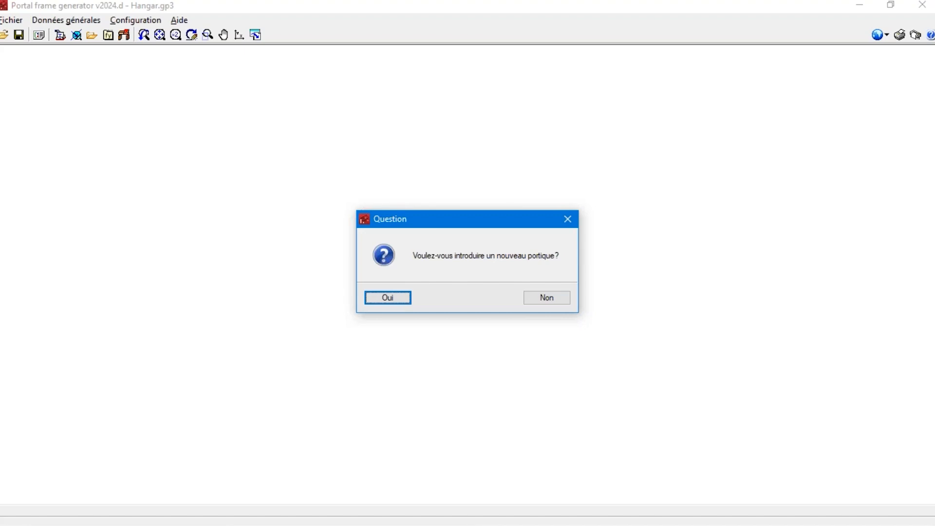
key("Return")
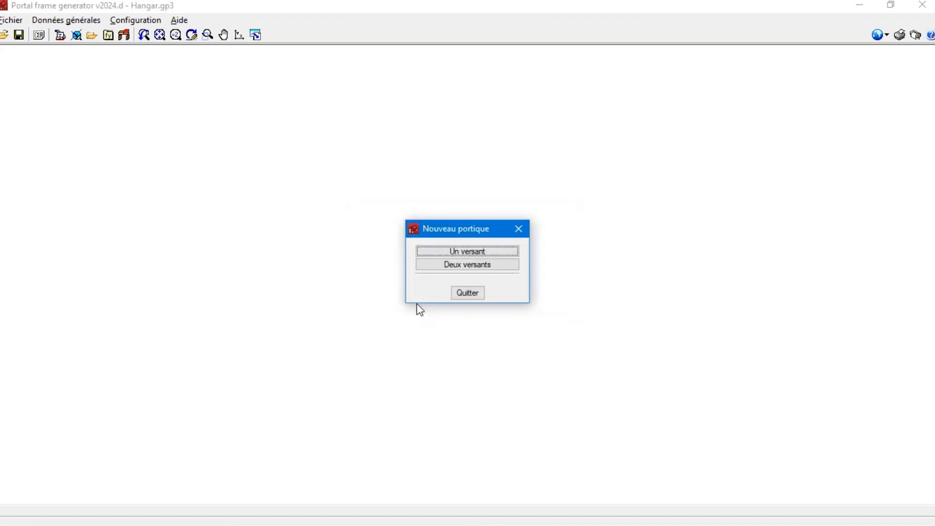
left_click(443, 268)
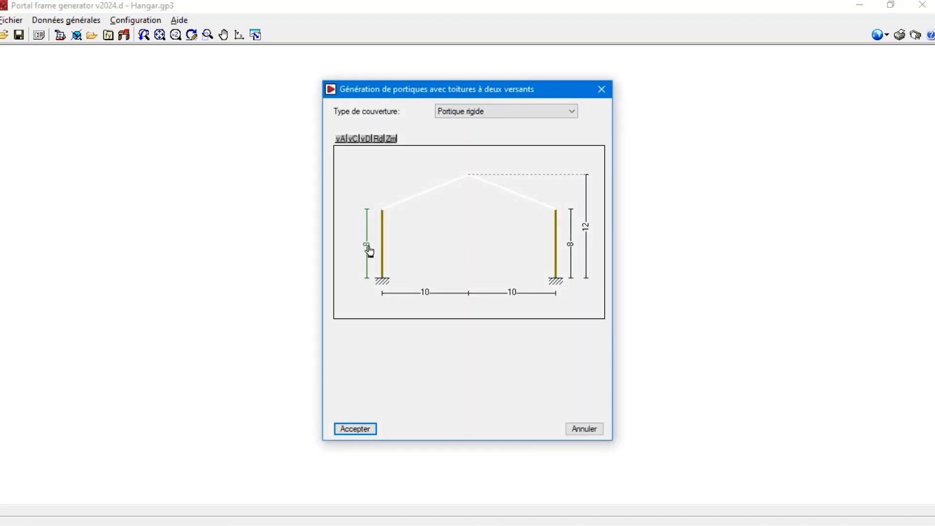
Try the Portique en treillis and Treillis anglais roof types, and return the frame to Portique rigide
left_click(462, 111)
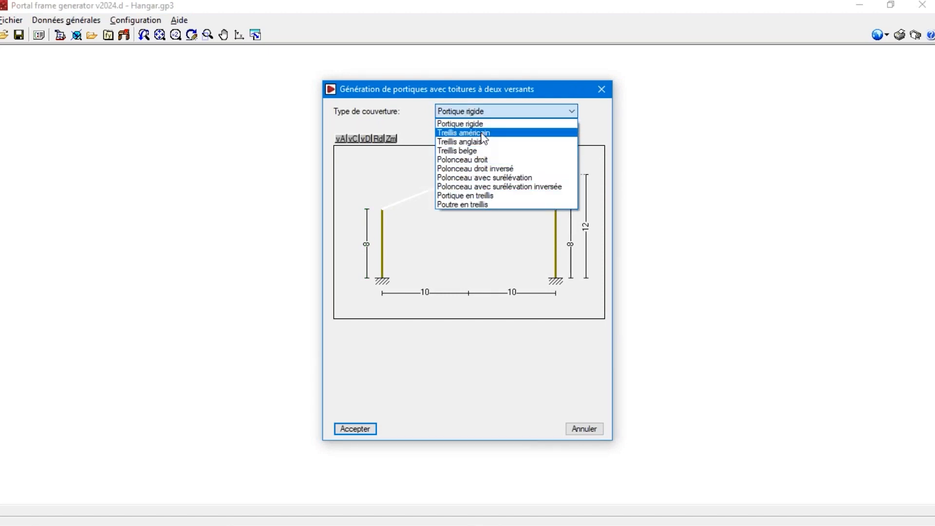
left_click(471, 195)
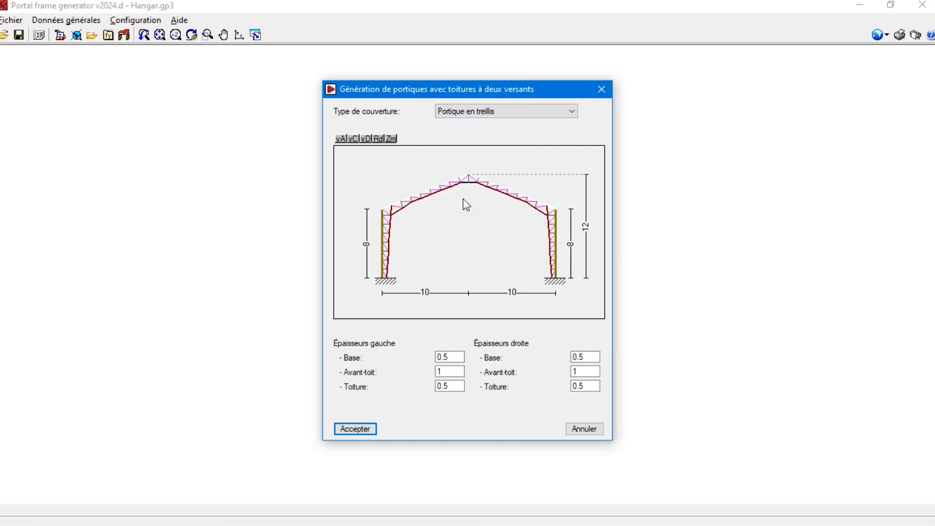
left_click(486, 111)
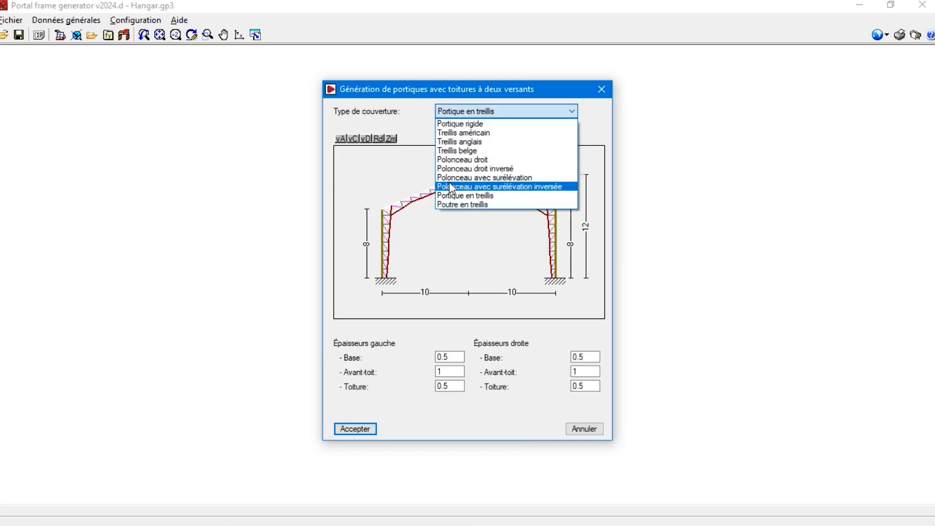
left_click(467, 142)
left_click(467, 113)
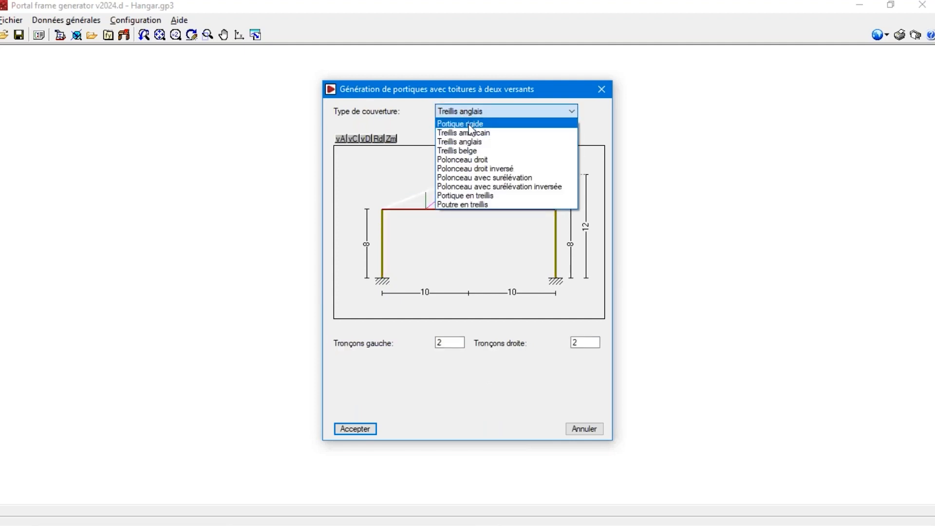
left_click(469, 125)
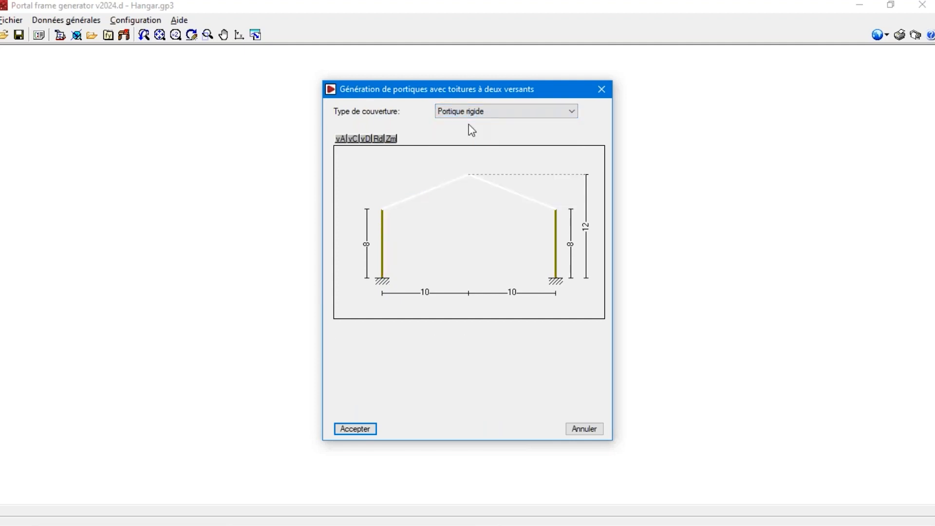
Confirm the default left column height of 8 and both half-spans of 10
left_click(366, 245)
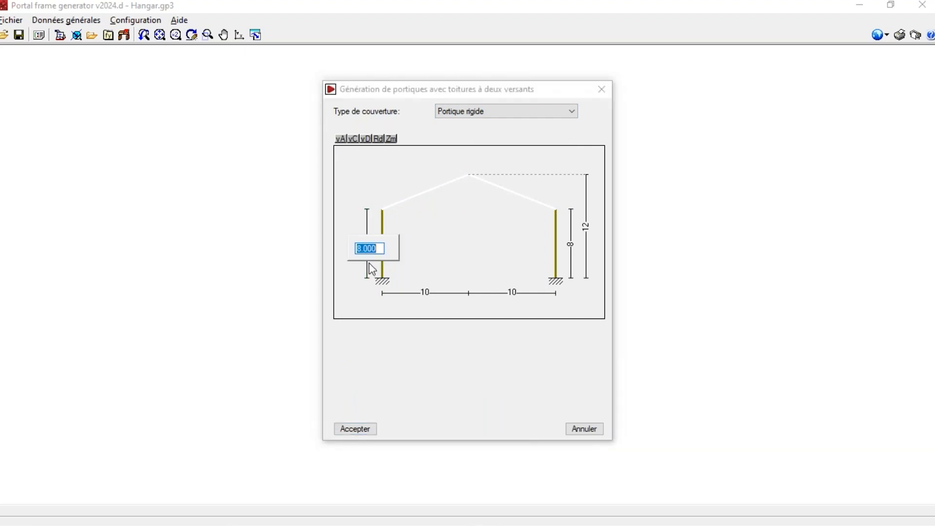
key("Return")
left_click(414, 293)
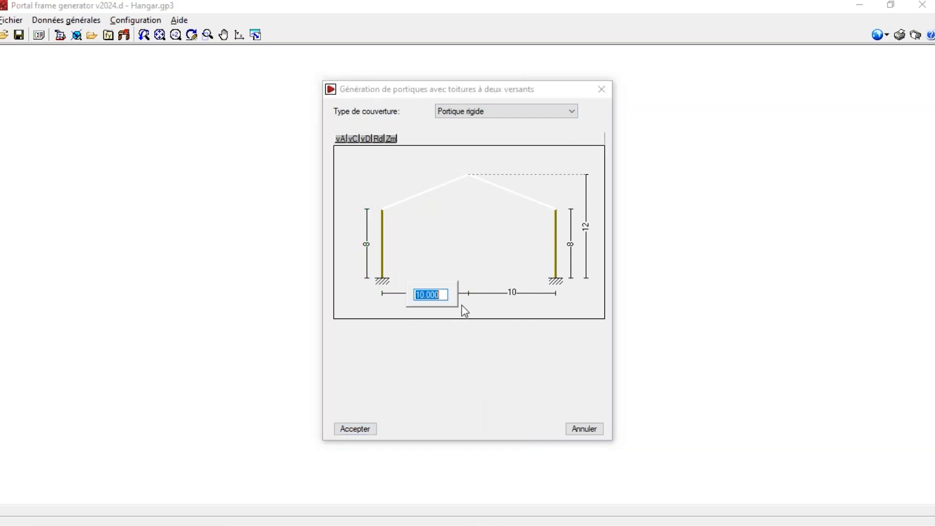
key("Return")
left_click(512, 293)
key("Return")
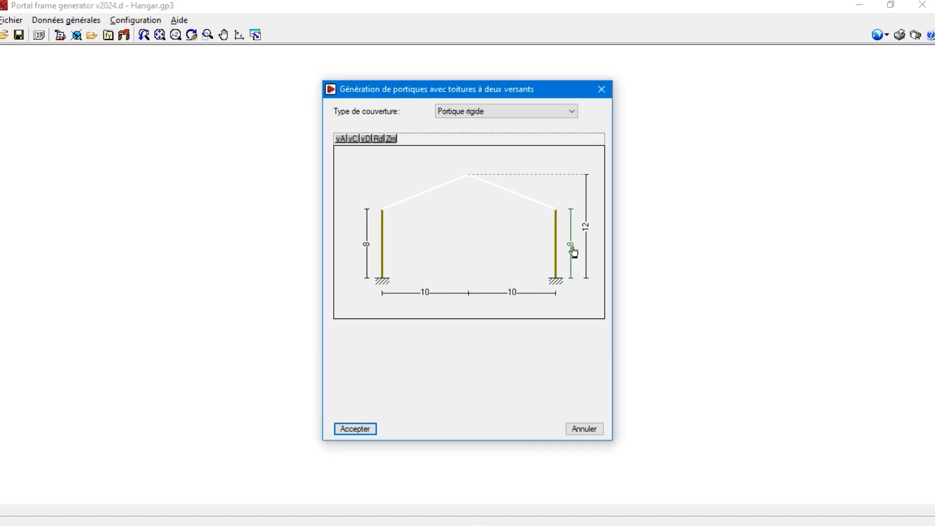
Set the ridge height to 10 and generate the two-slope rigid frame
left_click(587, 228)
type("10")
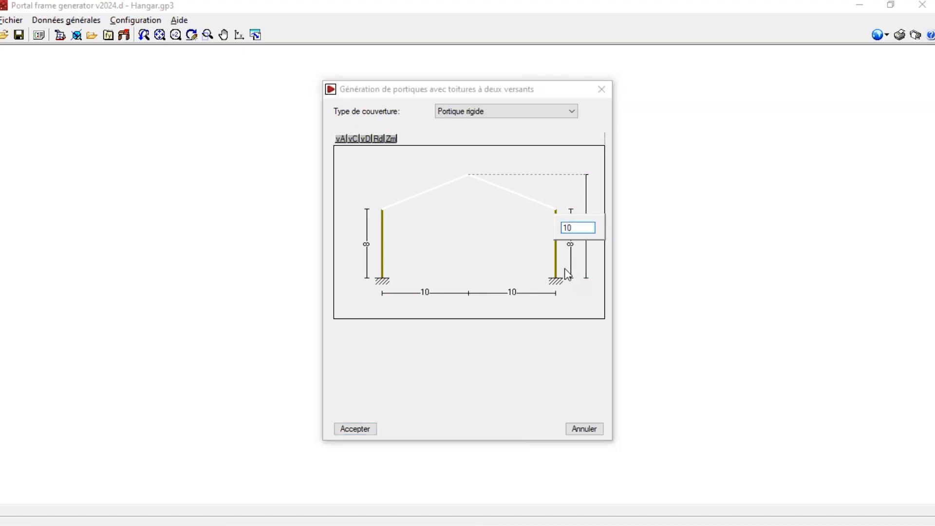
key("Return")
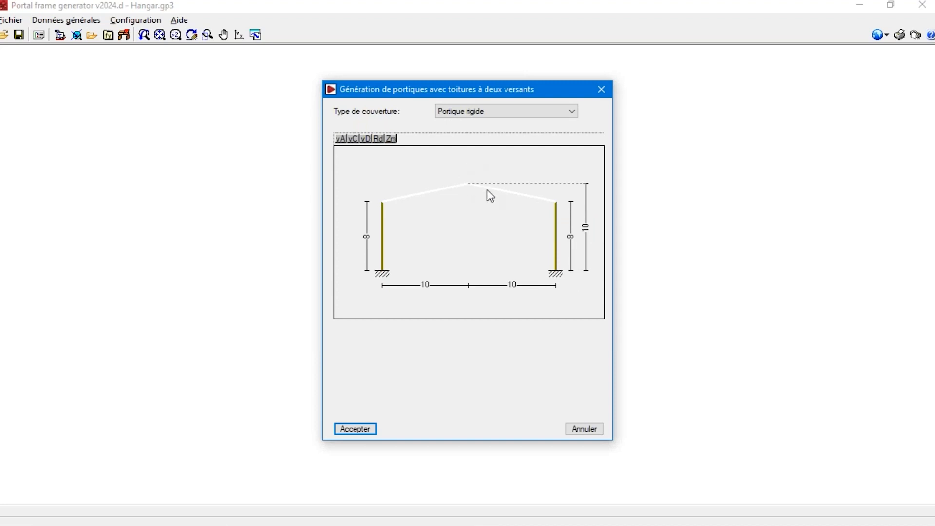
left_click(351, 431)
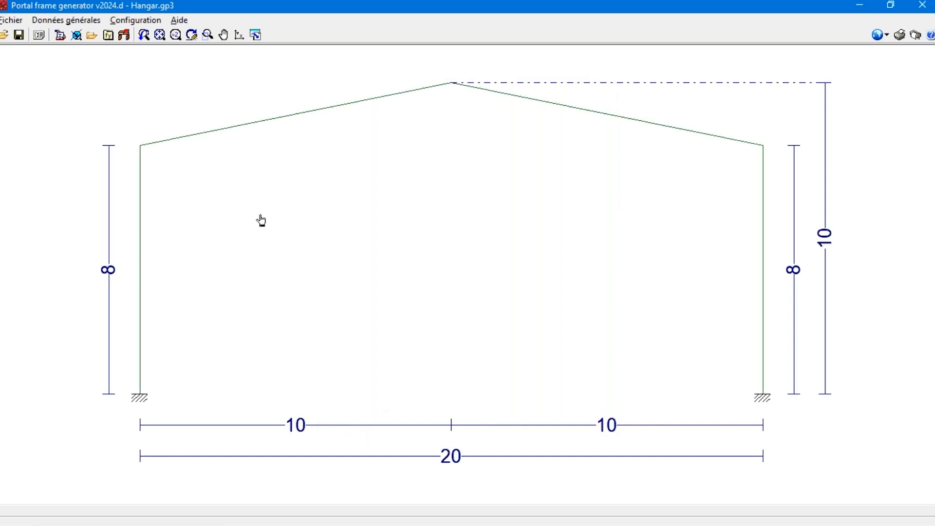
Insert a new one-slope frame next to the existing frame, keeping the Portique rigide roof type
left_click(445, 216)
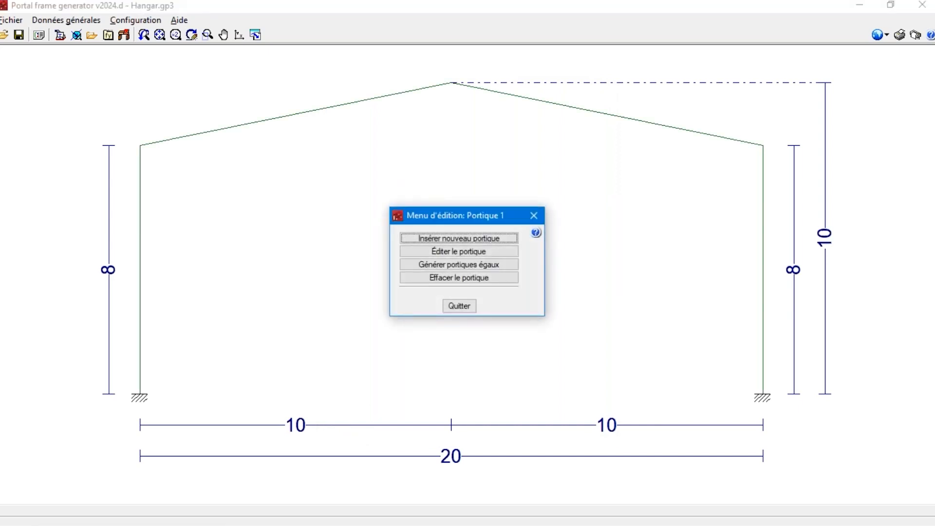
left_click(457, 238)
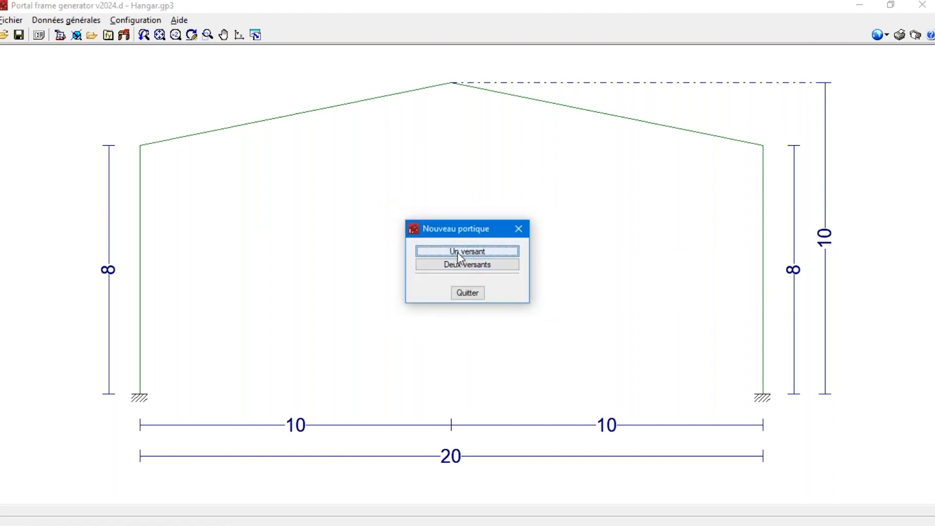
left_click(457, 252)
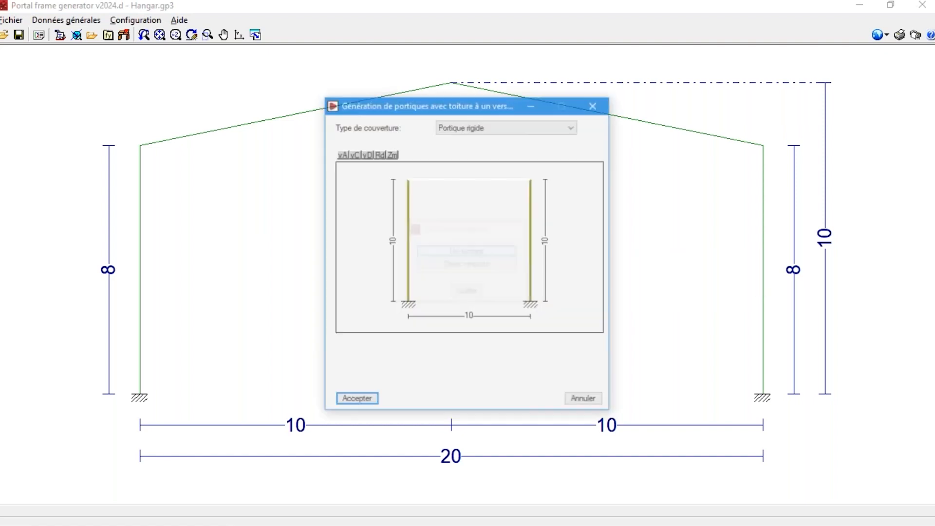
left_click(458, 124)
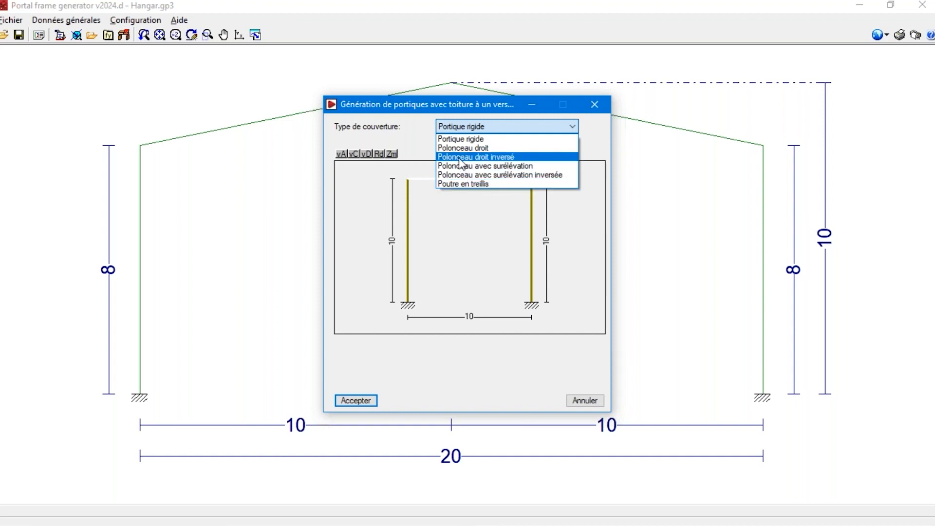
left_click(369, 219)
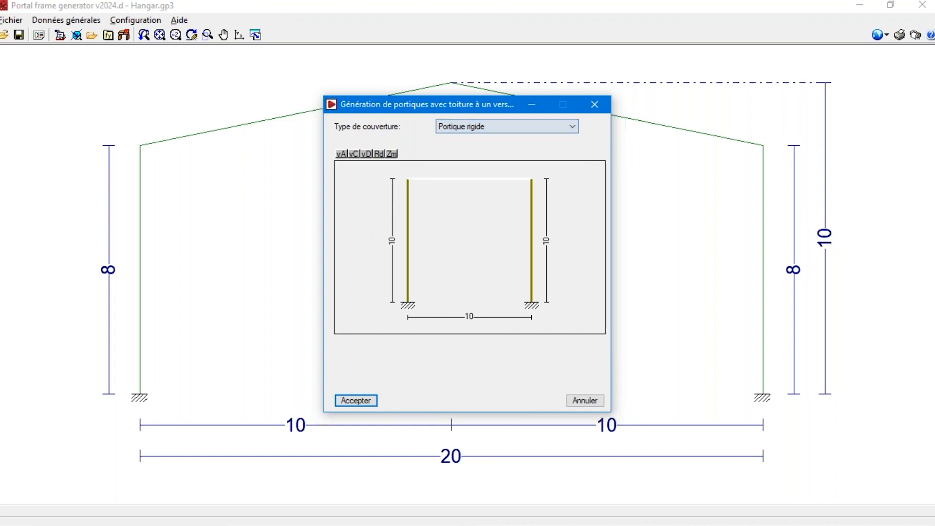
Set the one-slope frame's left height to 4, right height to 3 and span to 5, and generate it
left_click(392, 242)
type("4")
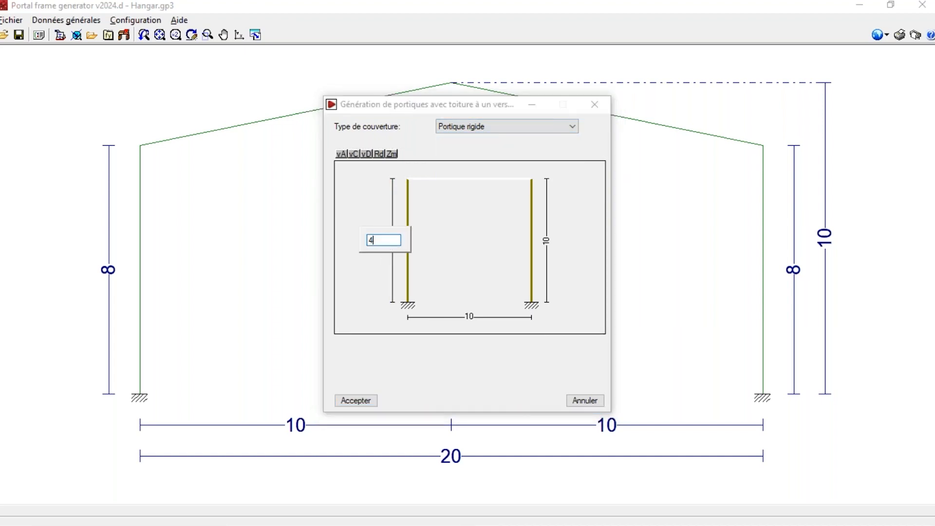
key("Return")
left_click(546, 246)
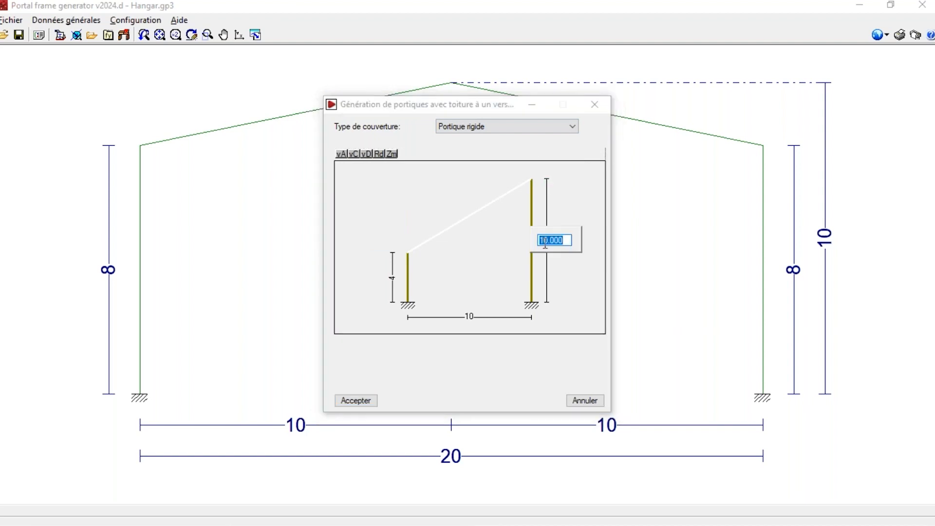
type("3")
key("Return")
left_click(470, 295)
type("5")
key("Return")
left_click(371, 404)
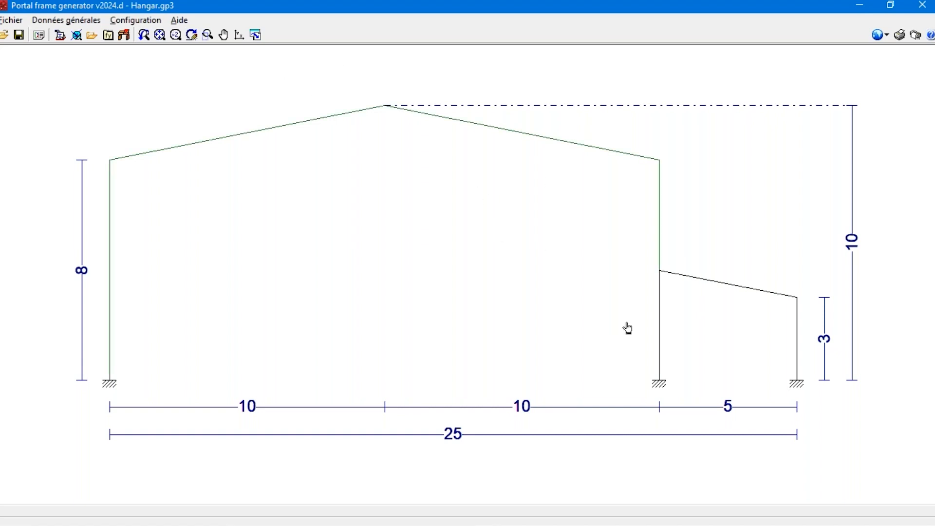
Delete the one-slope frame attached to the main frame and confirm the deletion
left_click(718, 319)
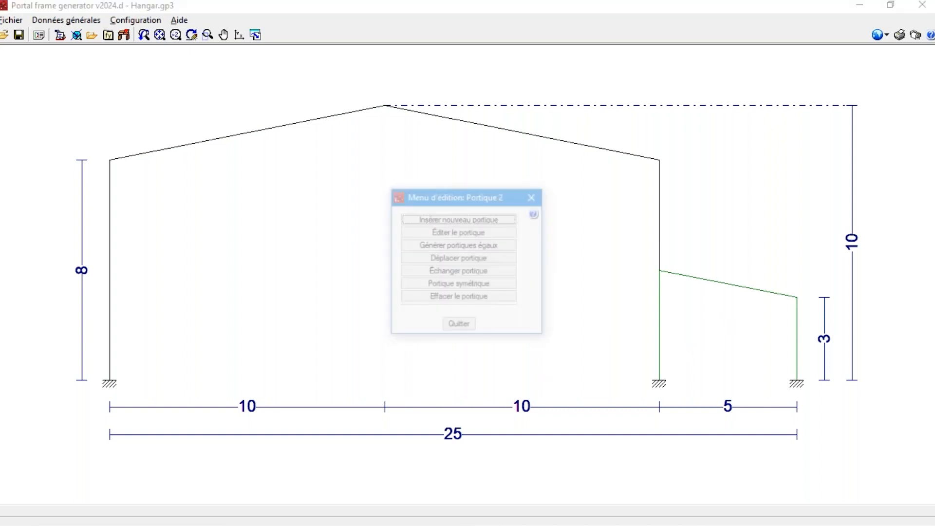
left_click(447, 298)
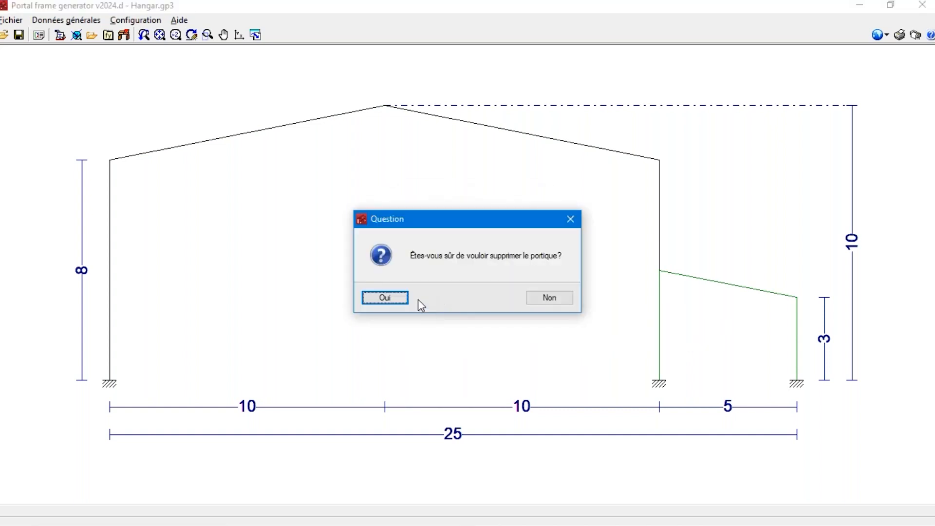
left_click(402, 298)
Generate 3 equal portal frames from the two-slope frame
left_click(422, 242)
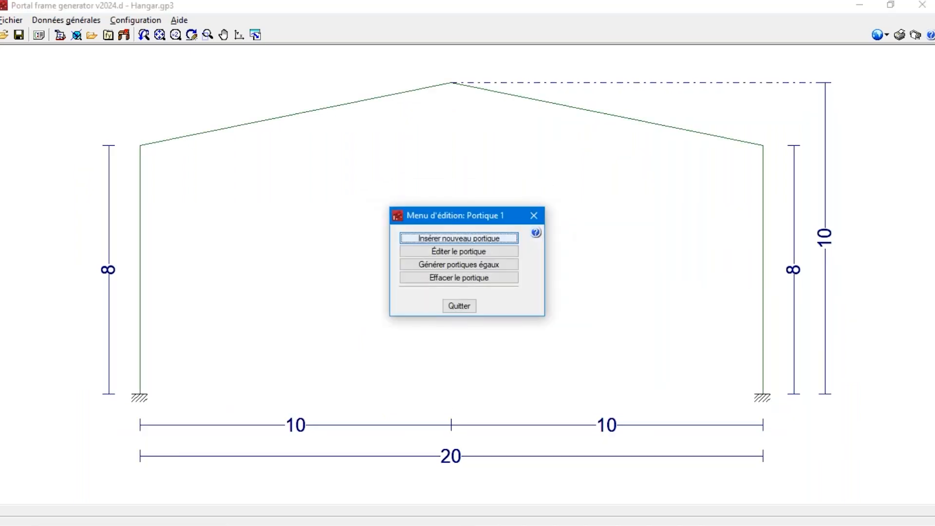
left_click(420, 270)
type("3")
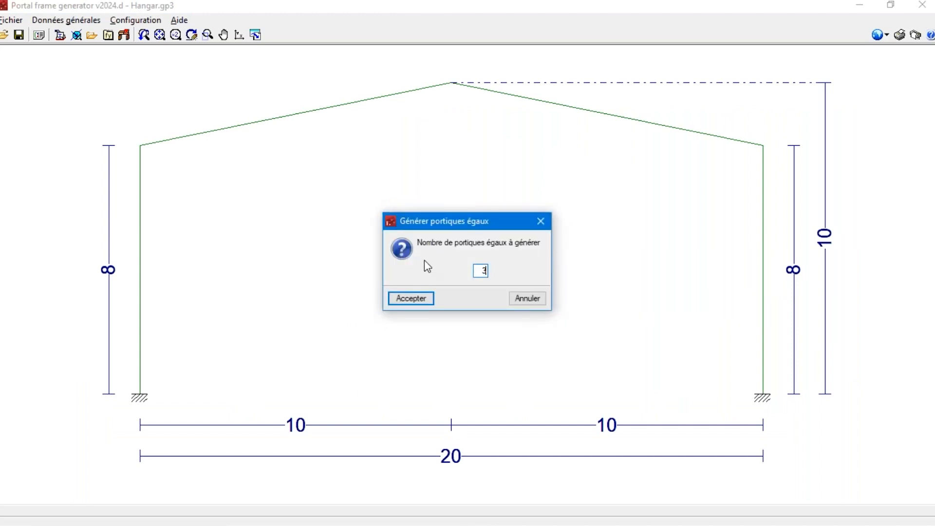
key("Return")
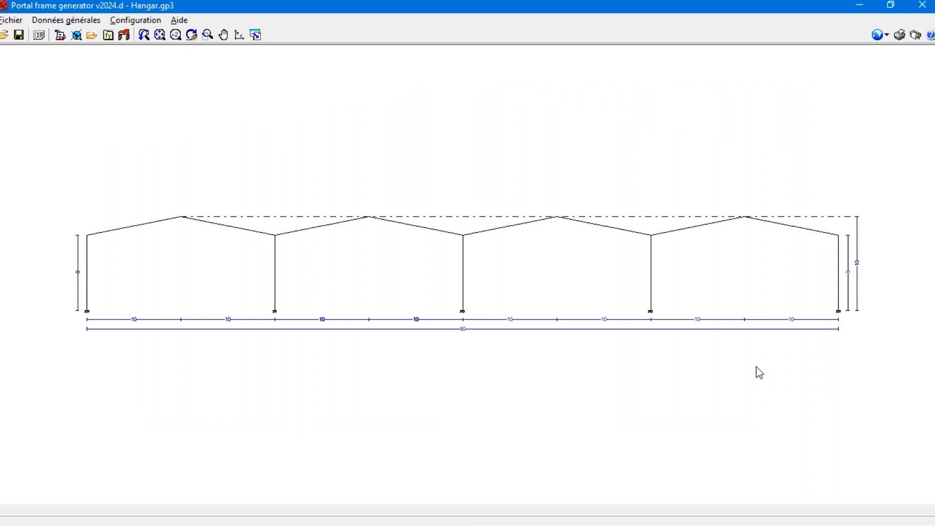
Delete three of the four equal two-slope frames, confirming each deletion
left_click(724, 277)
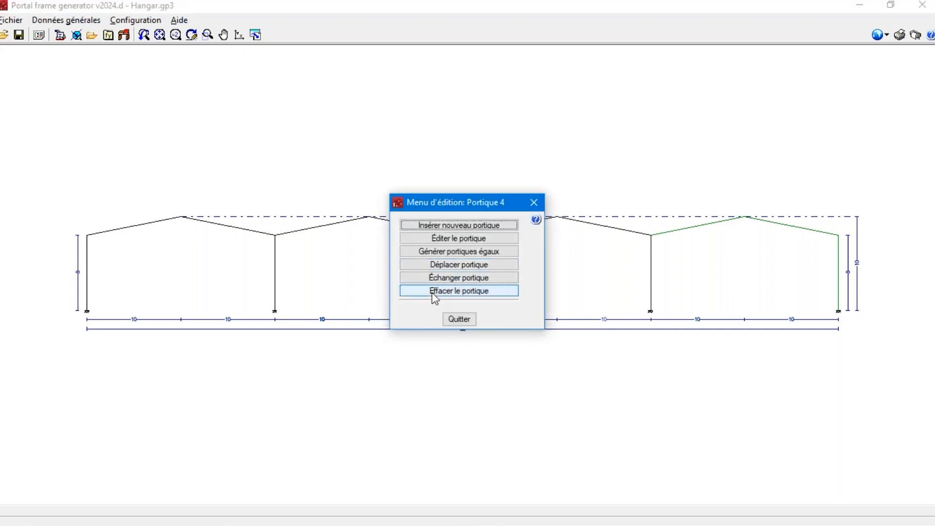
left_click(435, 291)
key("Return")
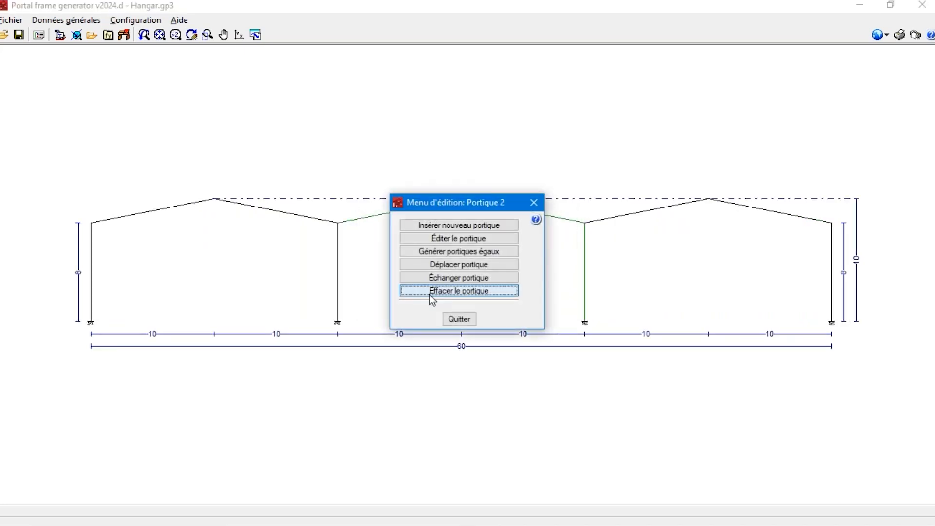
left_click(430, 295)
key("Return")
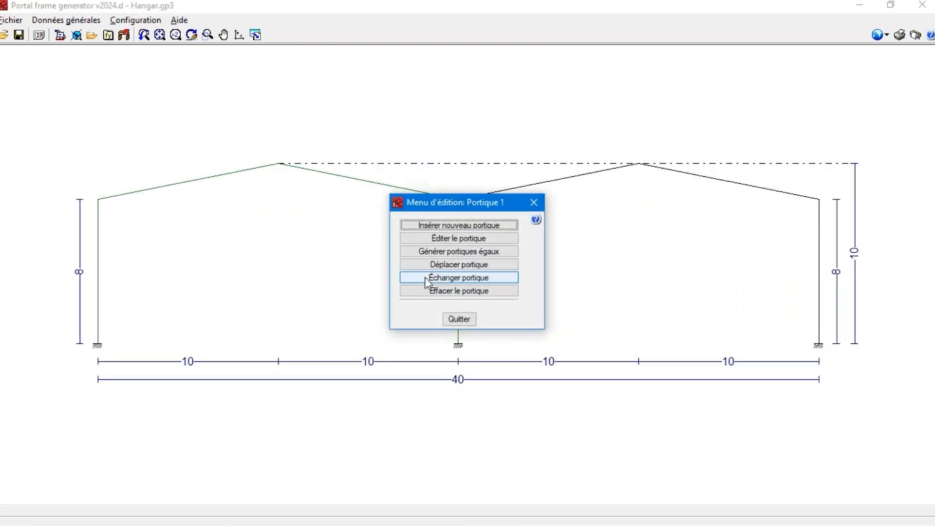
left_click(422, 299)
key("Return")
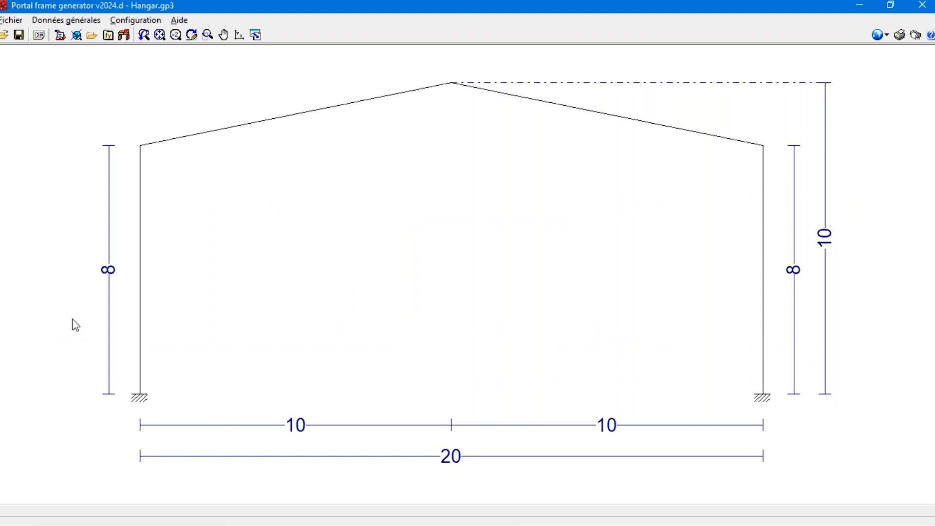
Add a left peripheral side wall 8 m high that braces the column against buckling, without making it self-balanced
left_click(56, 296)
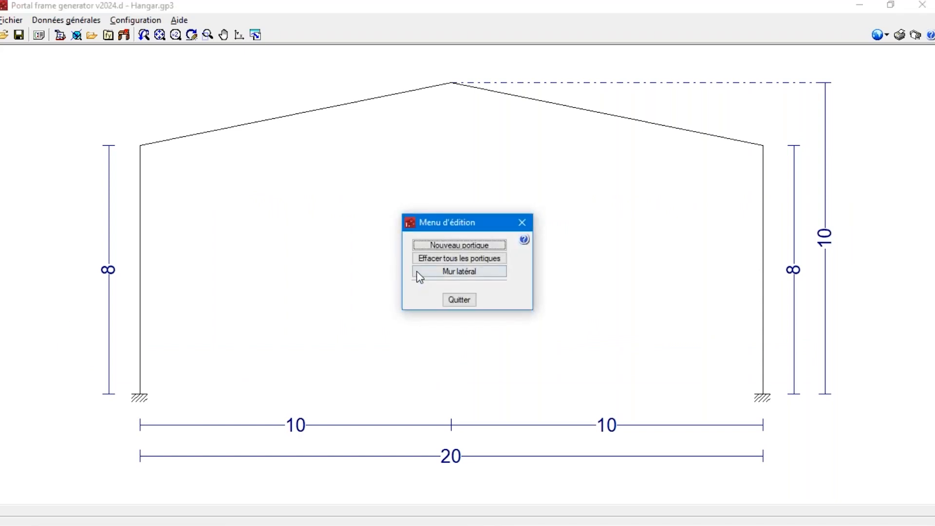
left_click(430, 273)
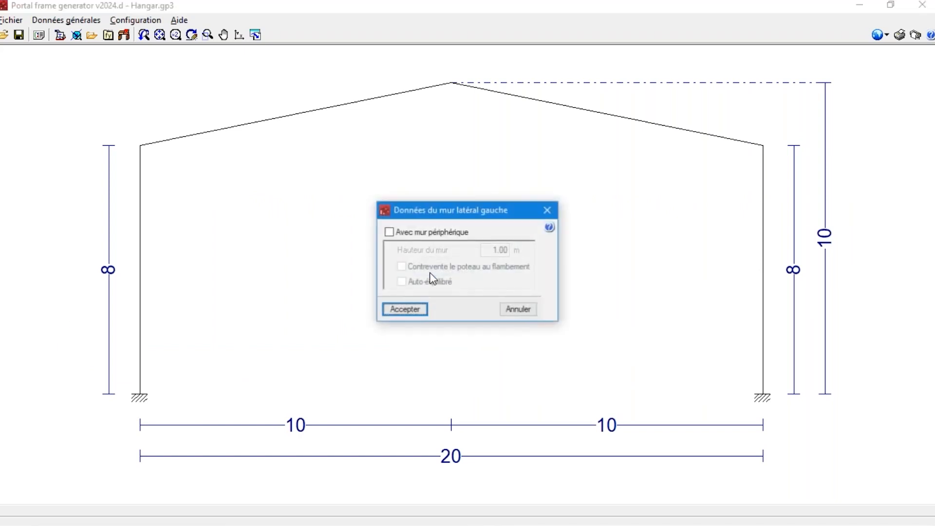
left_click(388, 232)
double_click(493, 255)
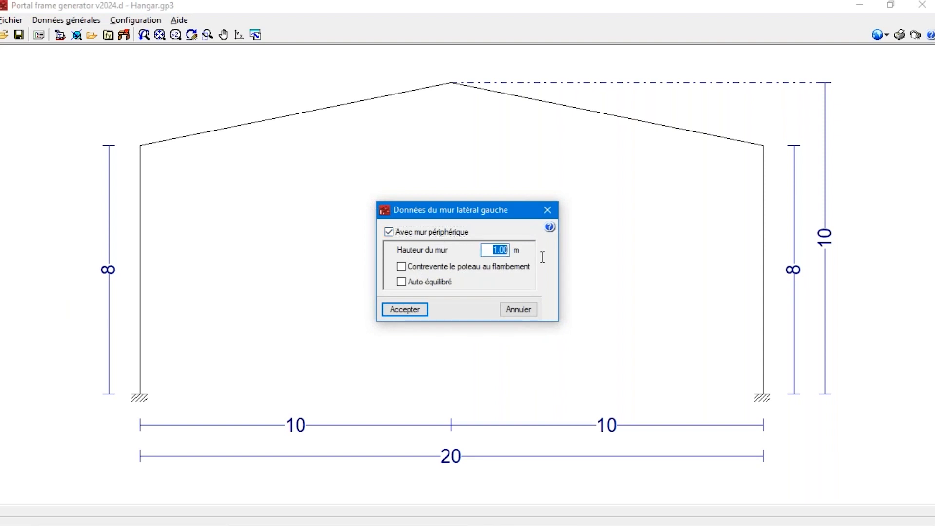
type("8")
left_click(420, 269)
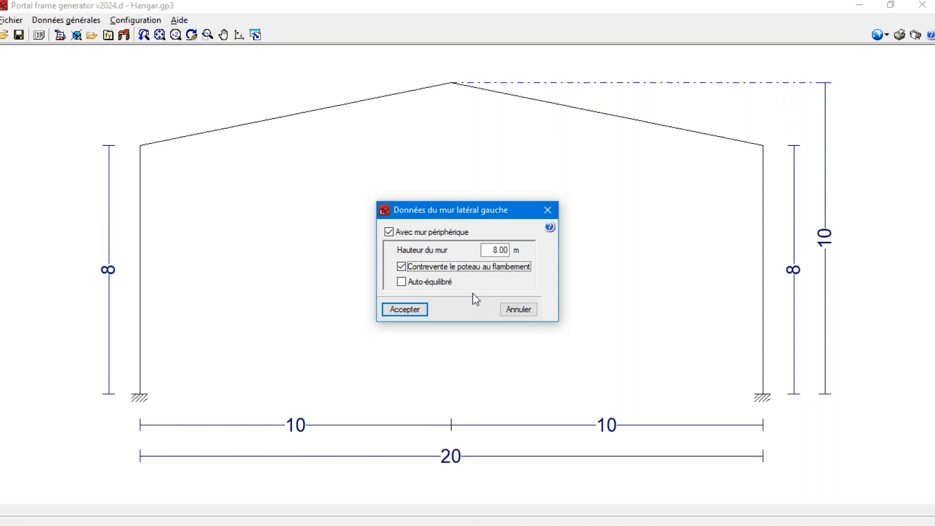
left_click(436, 285)
left_click(437, 284)
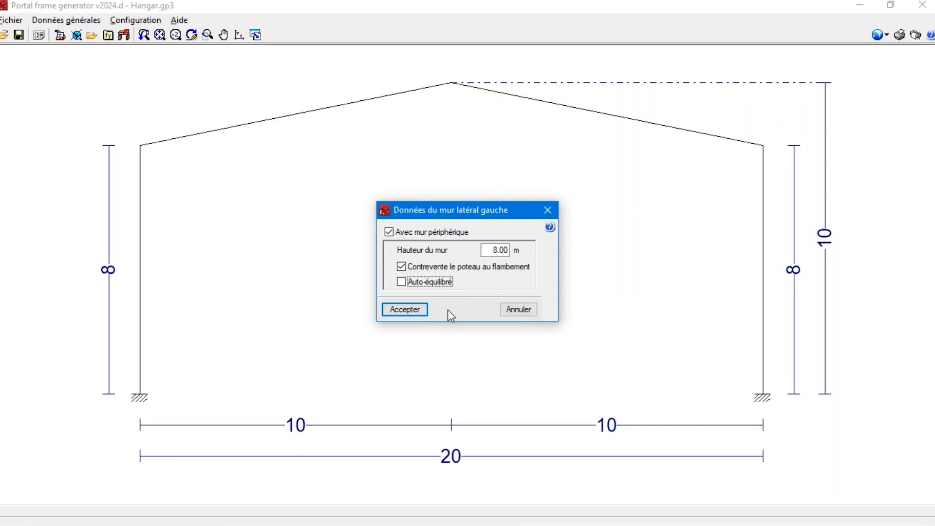
left_click(414, 309)
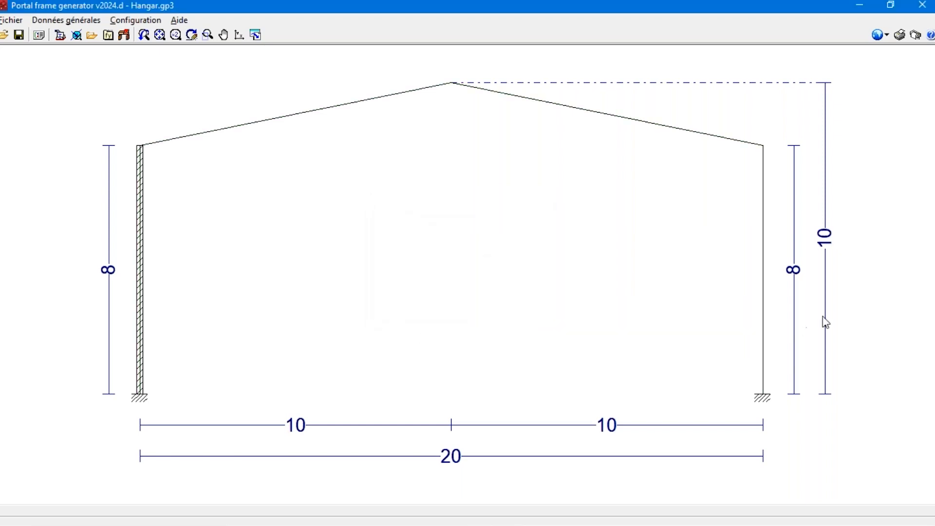
Add a right peripheral side wall 8 m high that braces the column against buckling
left_click(437, 271)
left_click(390, 232)
left_click(501, 249)
left_click_drag(501, 250, 546, 277)
type("8")
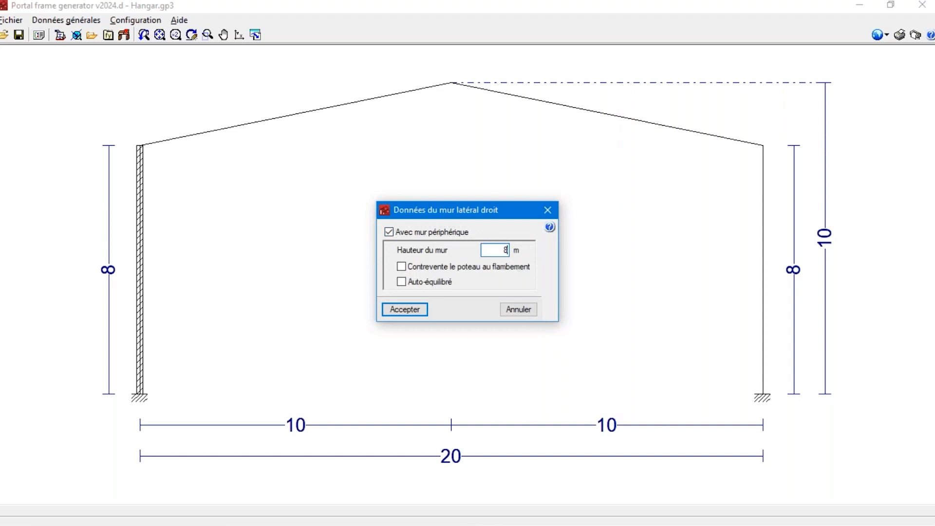
left_click(420, 269)
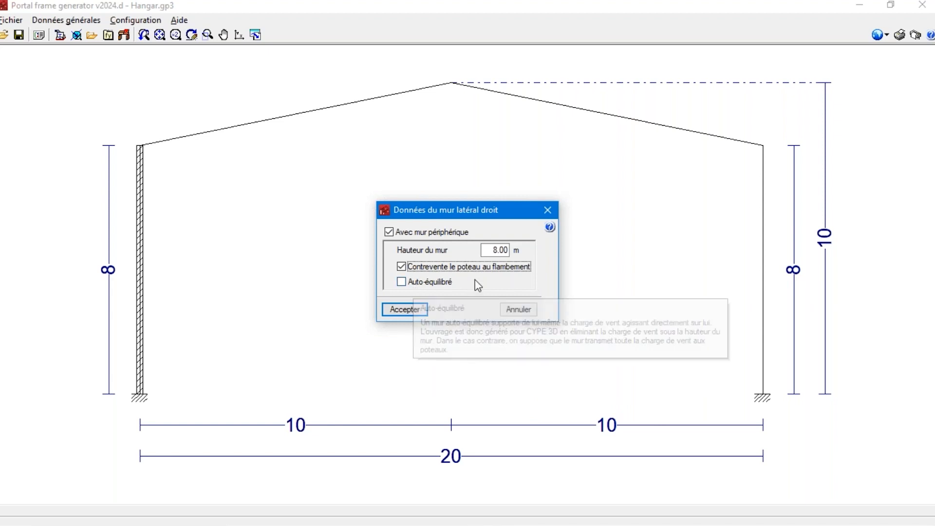
left_click(404, 310)
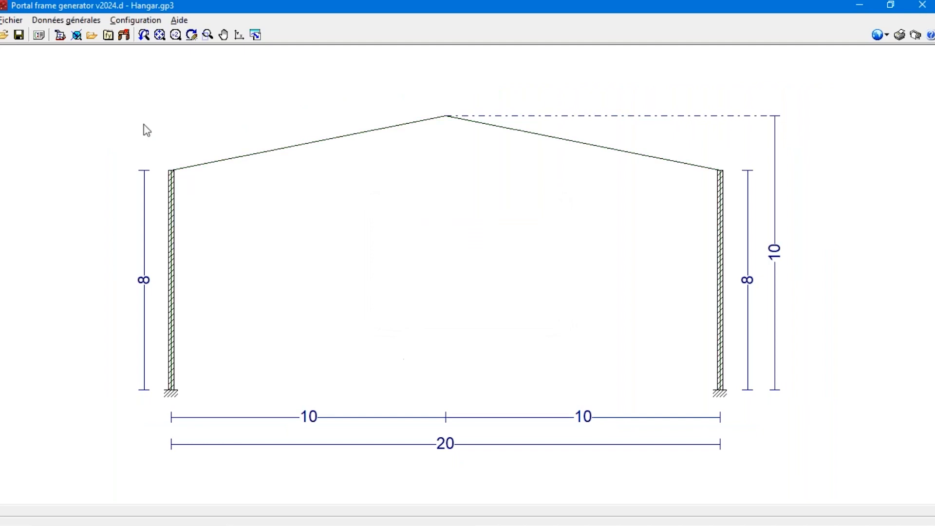
Set the number of bays to 8 in the general data of the structure
left_click(44, 20)
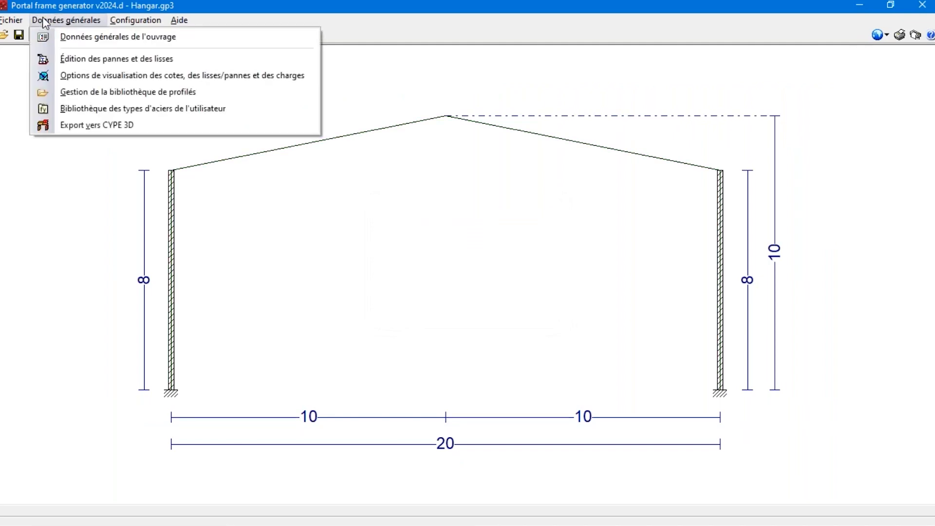
left_click(77, 39)
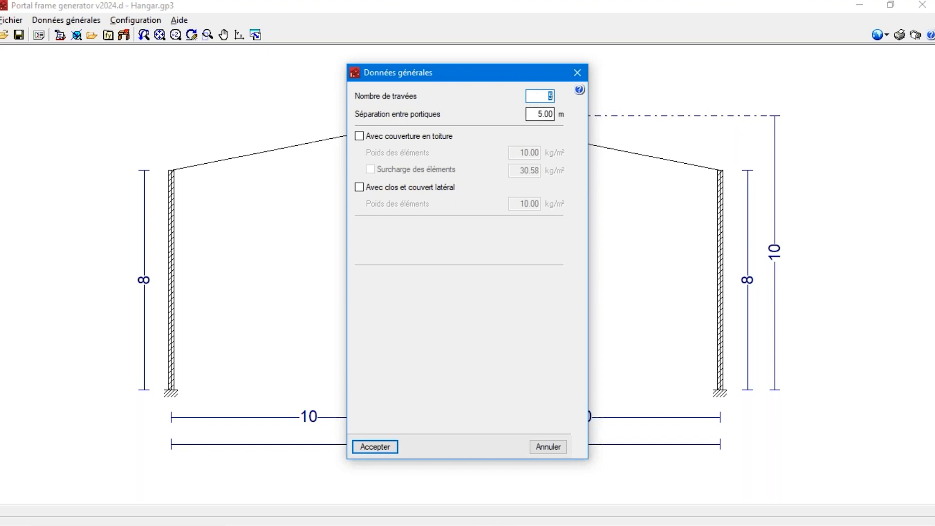
type("8")
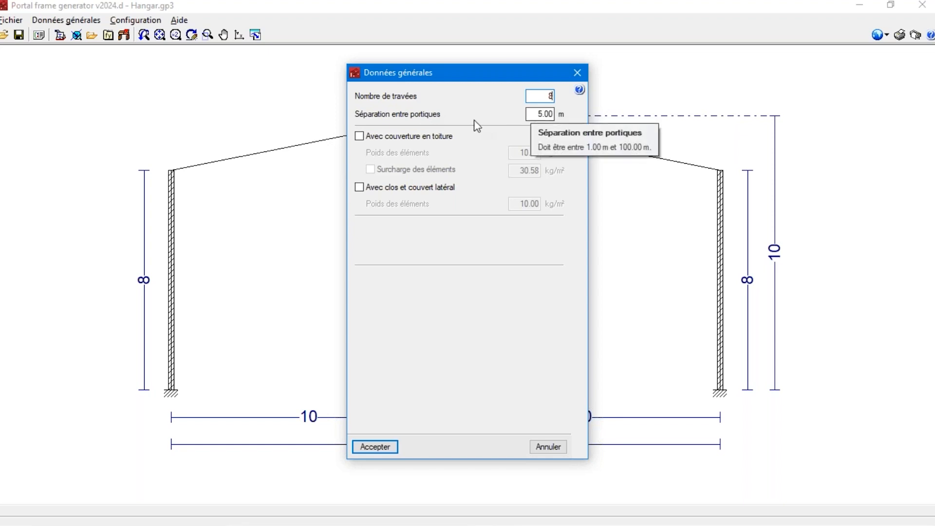
Enable the roof covering with an element weight of 16 kg/m² and an element surcharge of 55 kg/m²
left_click(368, 136)
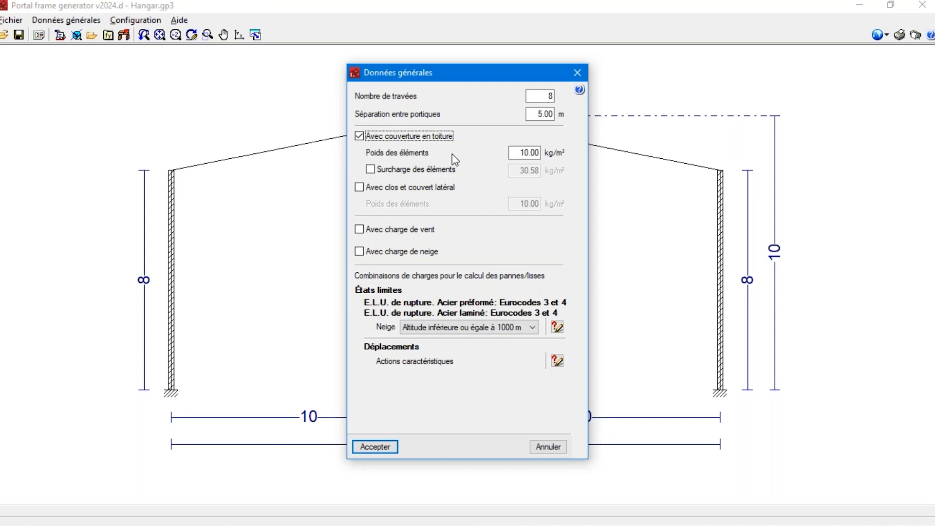
left_click(527, 153)
type("6")
left_click(387, 170)
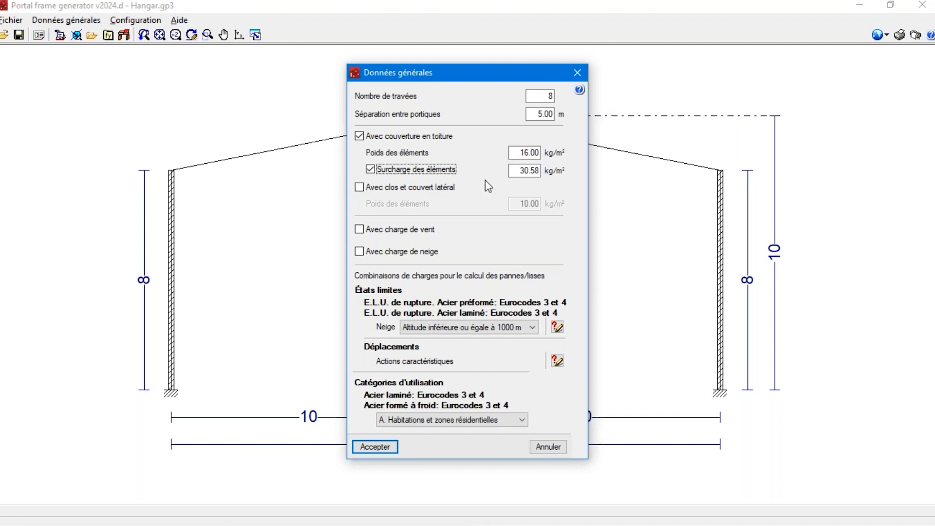
double_click(525, 171)
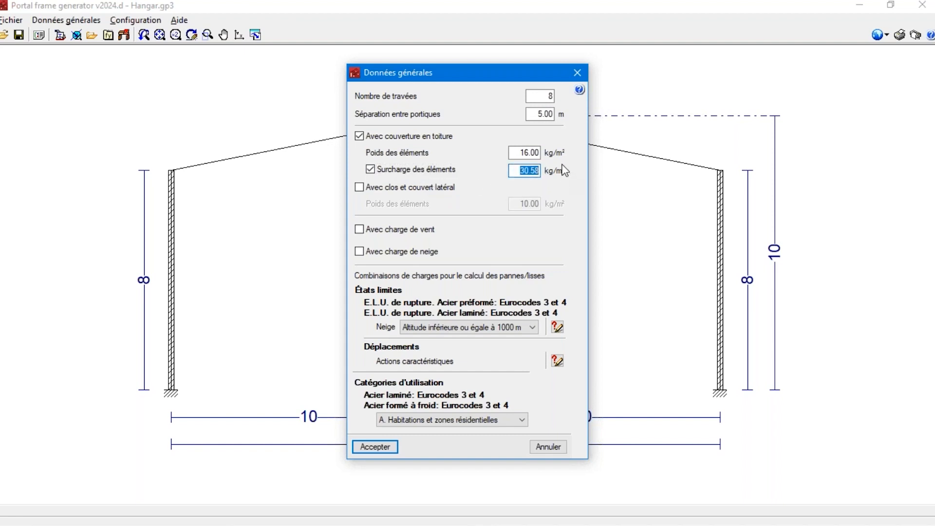
type("55")
Enable the lateral cladding and set its element weight to 0 kg/m²
left_click(379, 190)
left_click(379, 190)
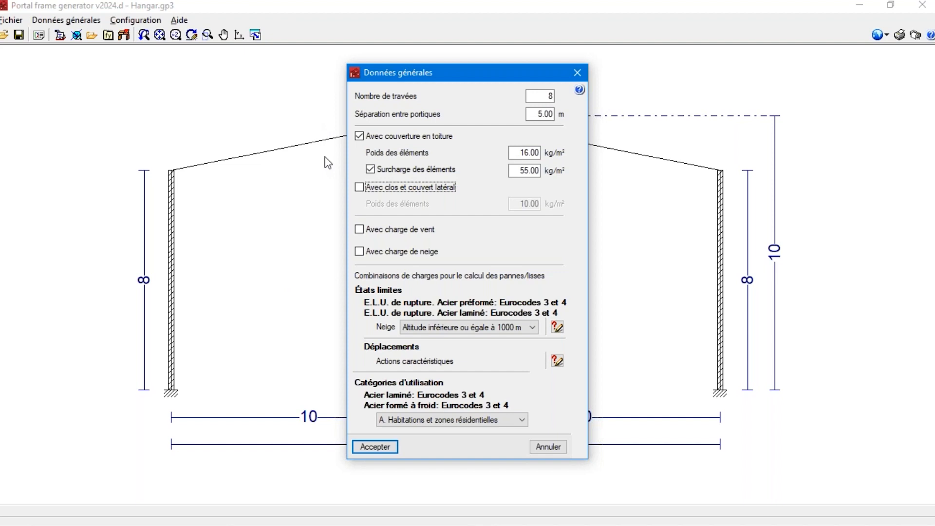
left_click(371, 187)
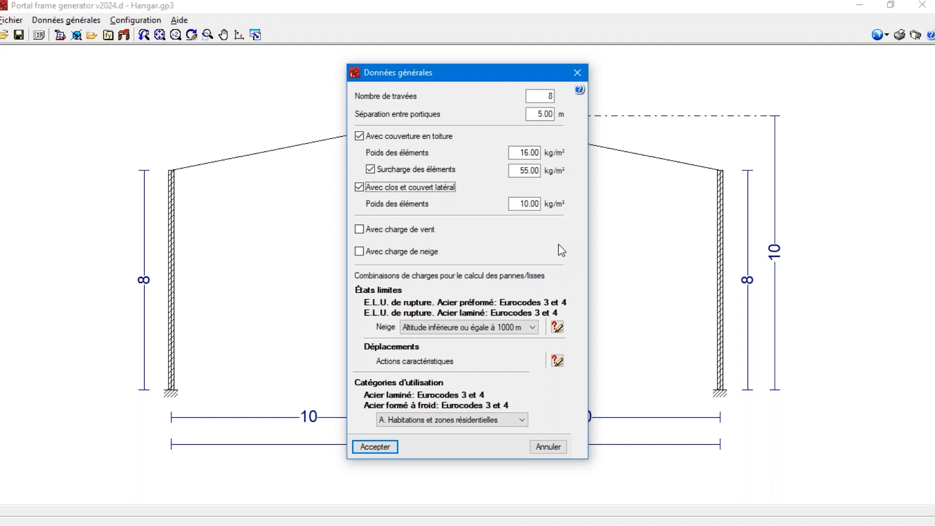
left_click(526, 201)
double_click(527, 202)
type("0")
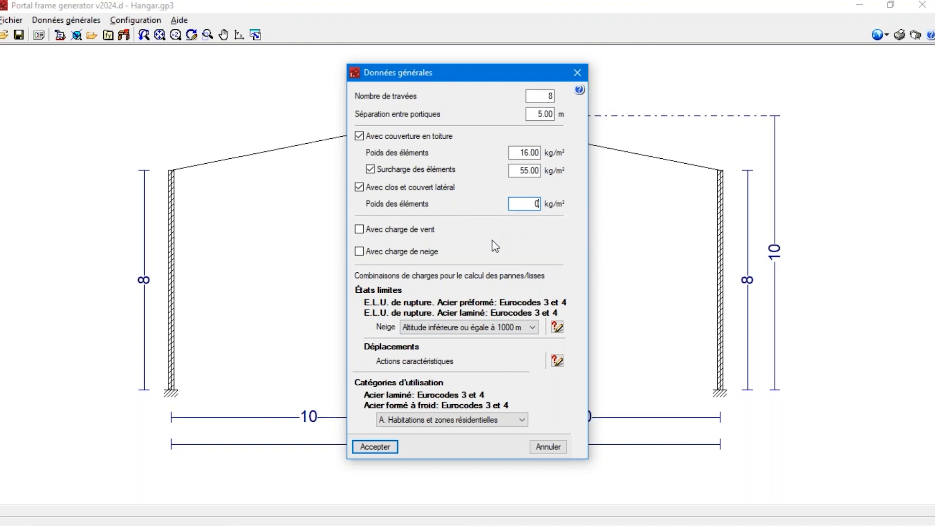
Enable the wind load and compare the wind standards of Algeria, Morocco, Belgium and the EU, returning to France with Eurocode 1
left_click(361, 229)
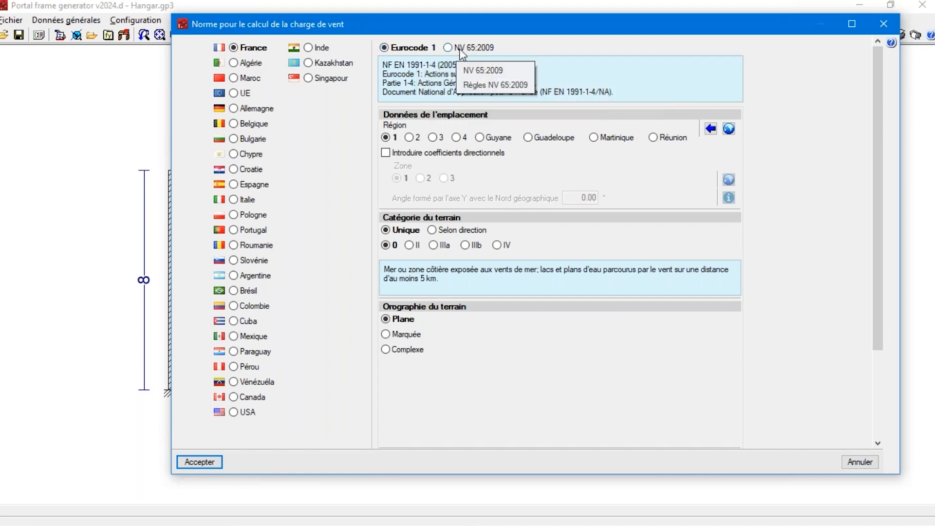
left_click(250, 63)
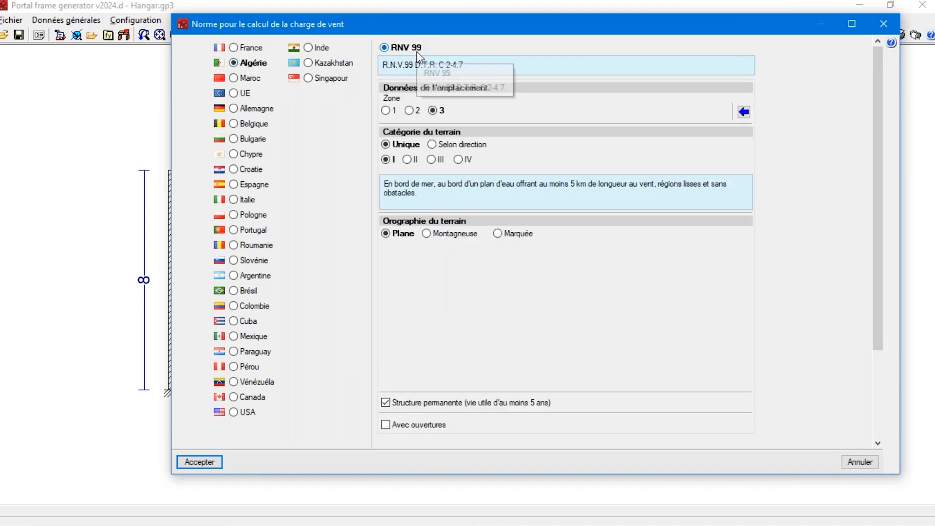
left_click(250, 78)
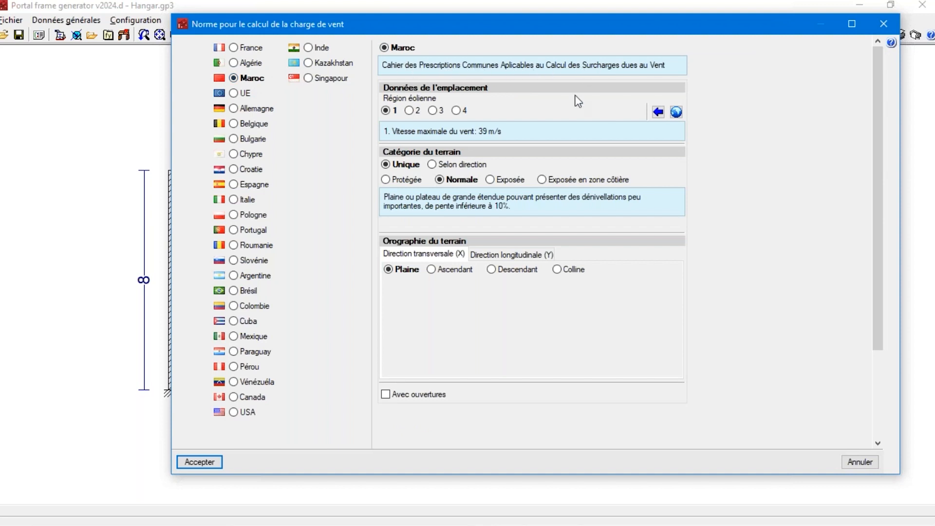
left_click(267, 128)
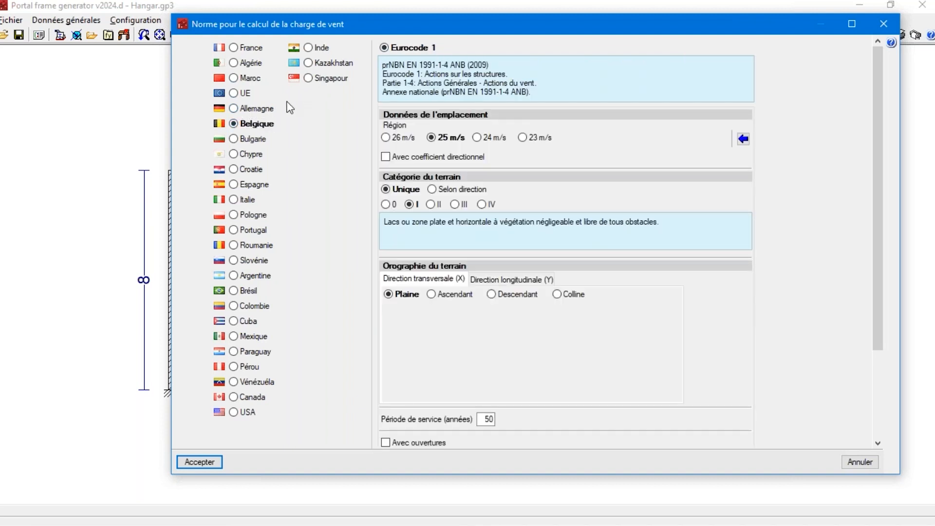
left_click(247, 95)
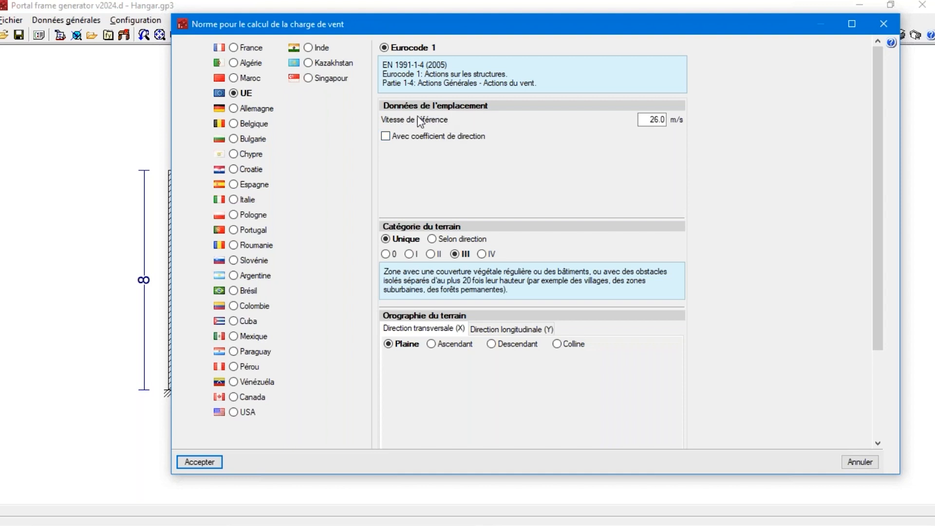
left_click(250, 125)
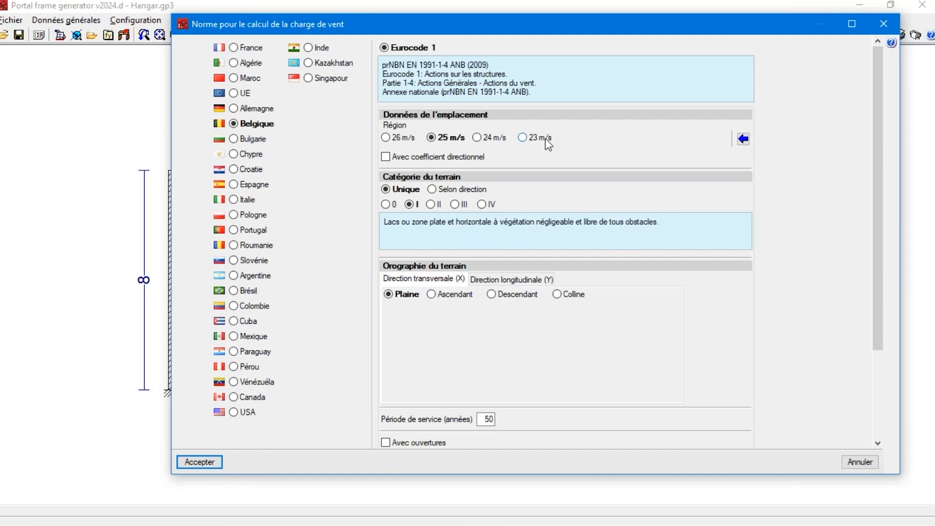
left_click(255, 64)
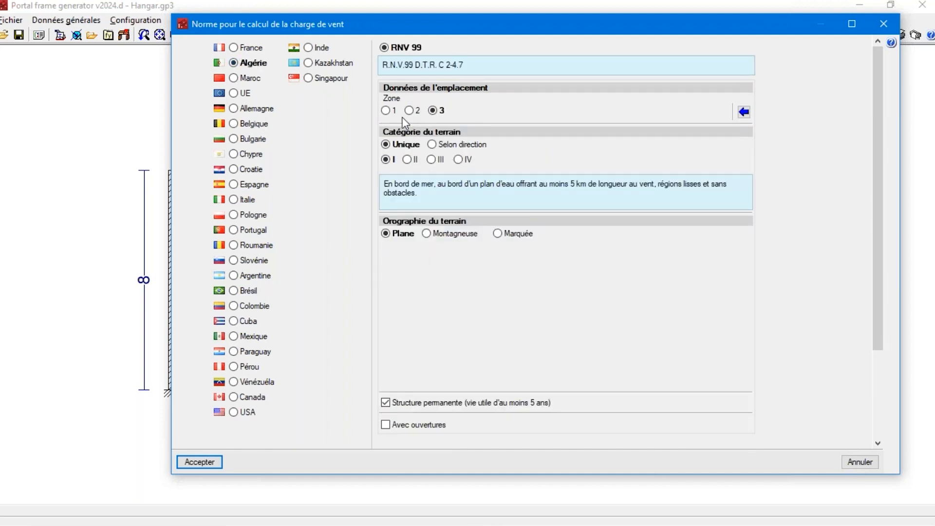
left_click(250, 78)
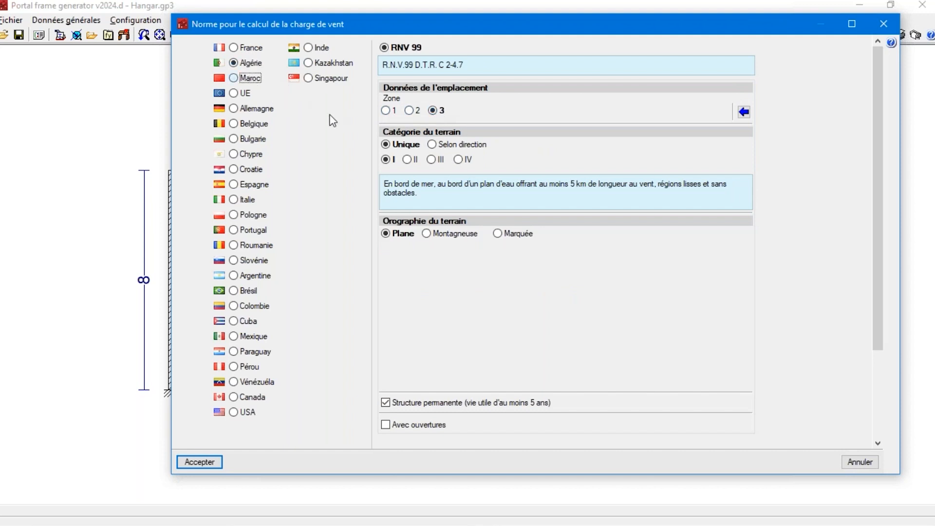
left_click(245, 47)
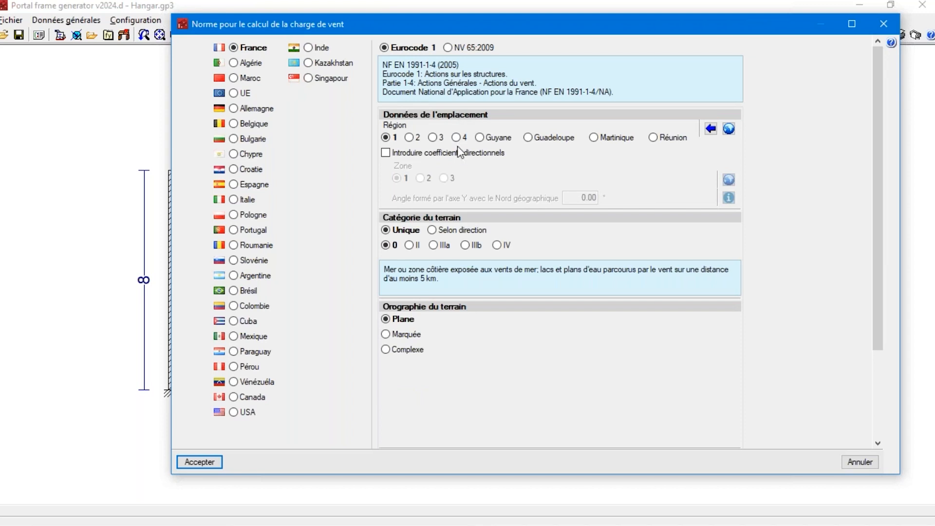
mouse_move(457, 144)
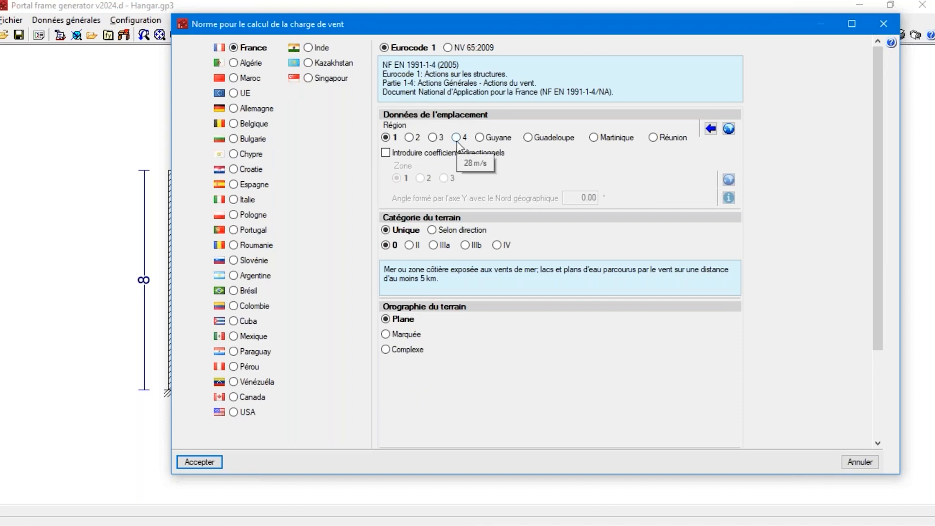
Browse the French departments available for choosing the wind region, and cancel the selection
left_click(710, 128)
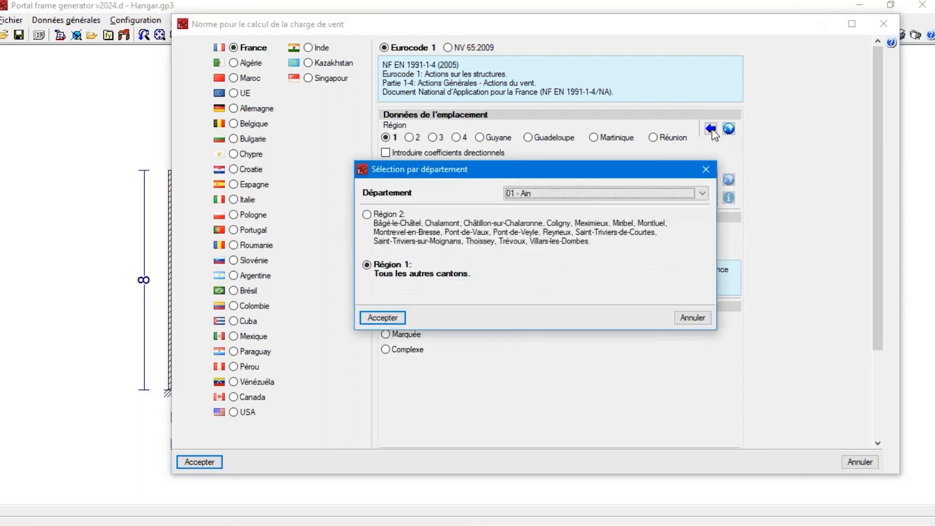
left_click(531, 195)
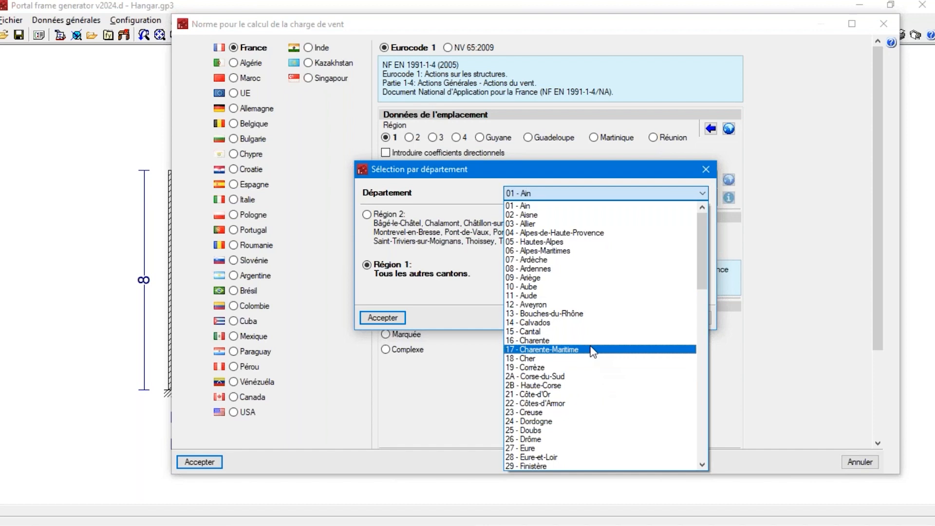
key("Escape")
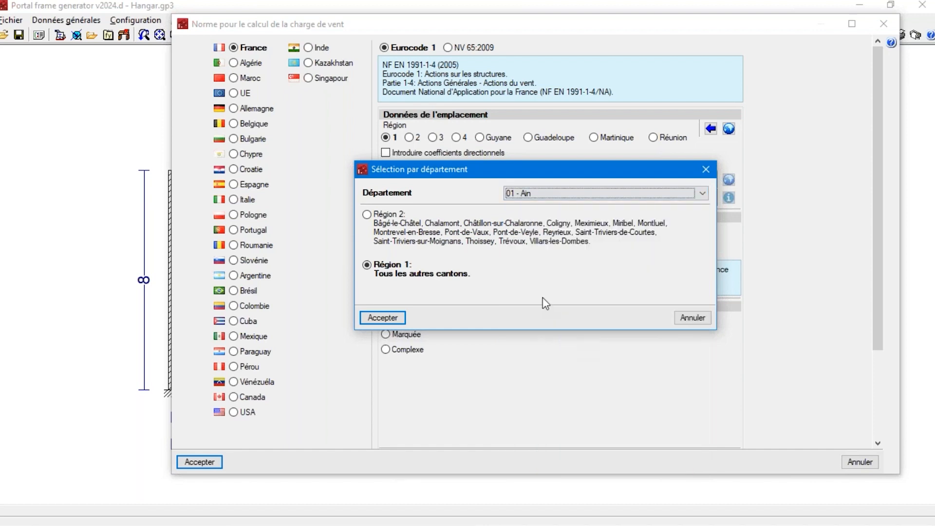
left_click(693, 317)
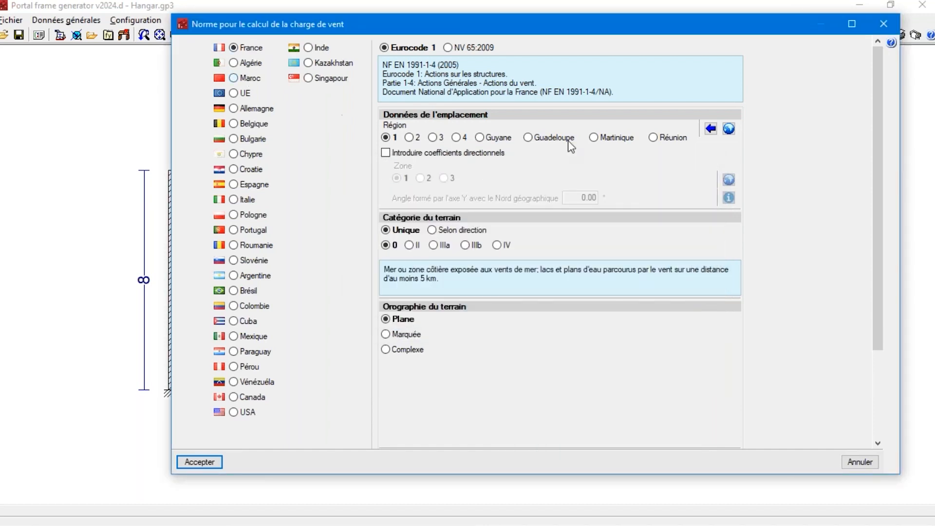
With the Moroccan wind standard, consult the wind zones by locality and the wind map of Morocco
left_click(658, 112)
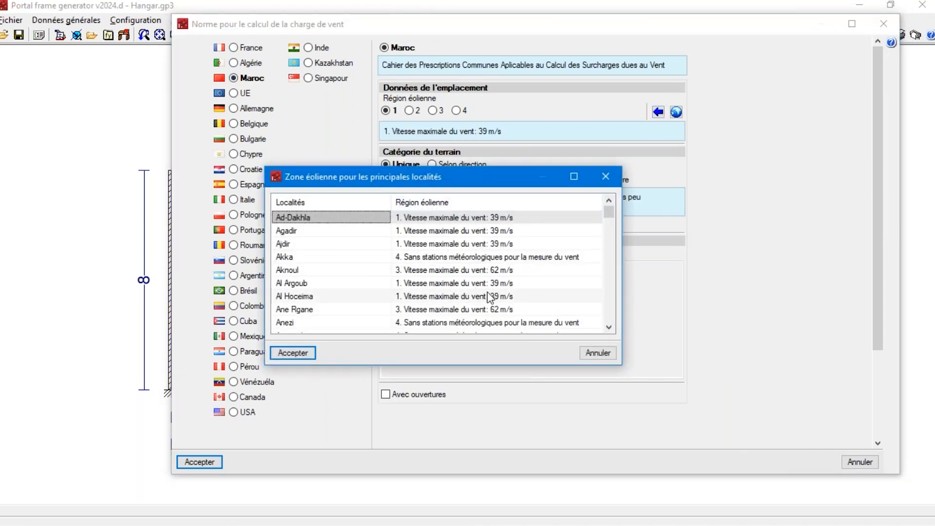
left_click(597, 353)
left_click(680, 113)
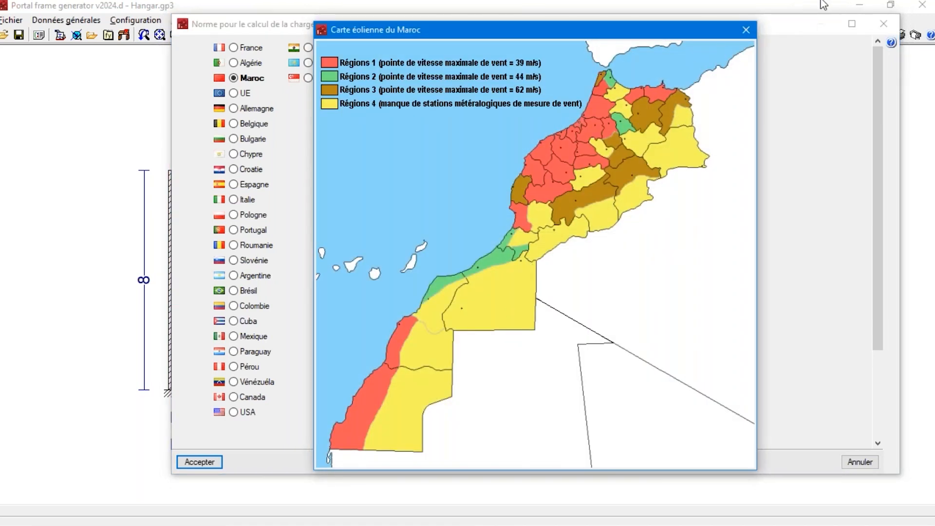
left_click(746, 29)
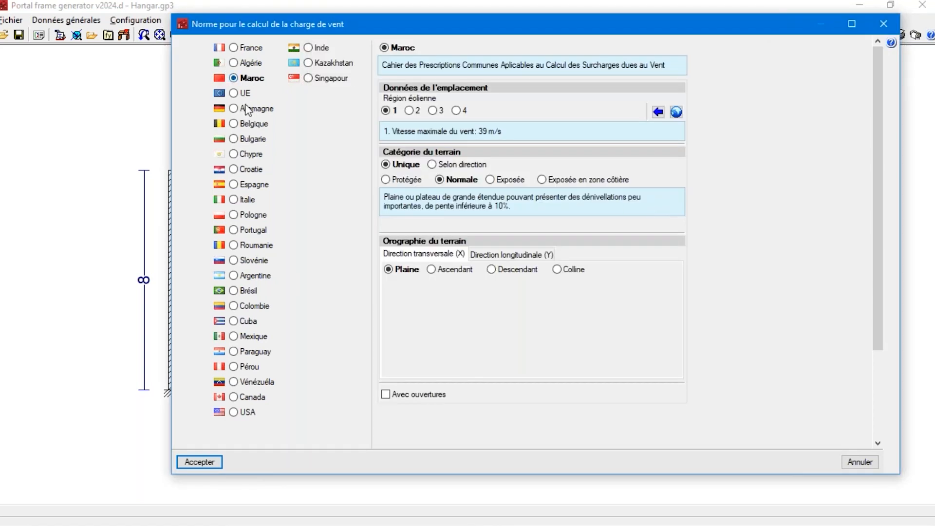
With the French Eurocode 1 wind standard, consult the map of wind regions and the department selection
left_click(252, 48)
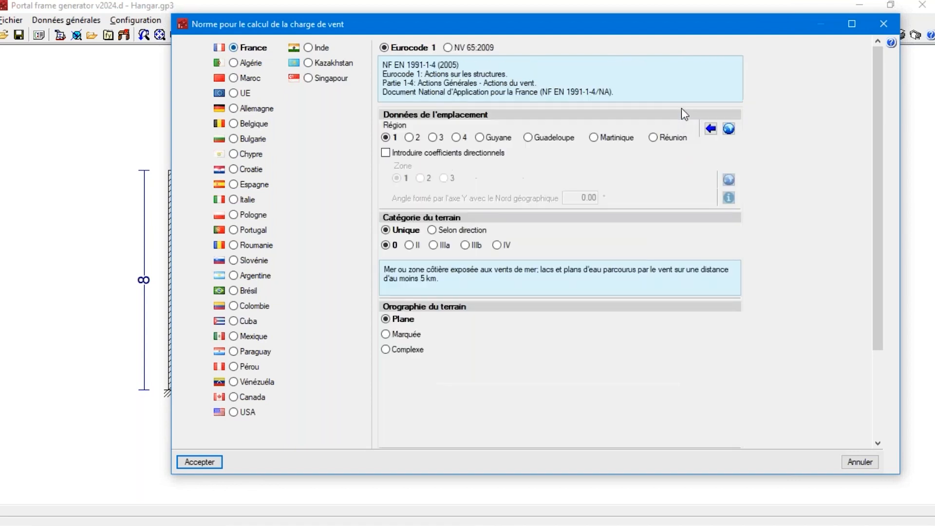
left_click(729, 129)
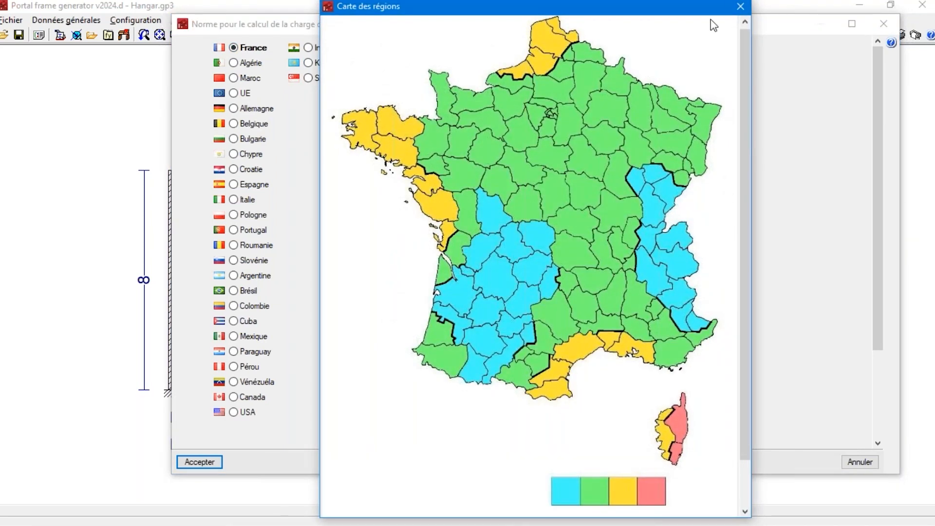
left_click(741, 7)
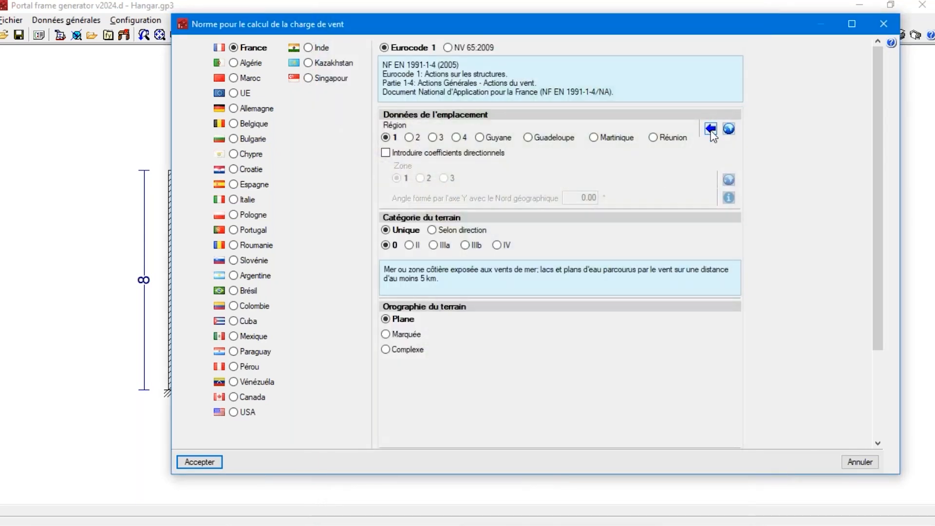
left_click(711, 129)
key("Return")
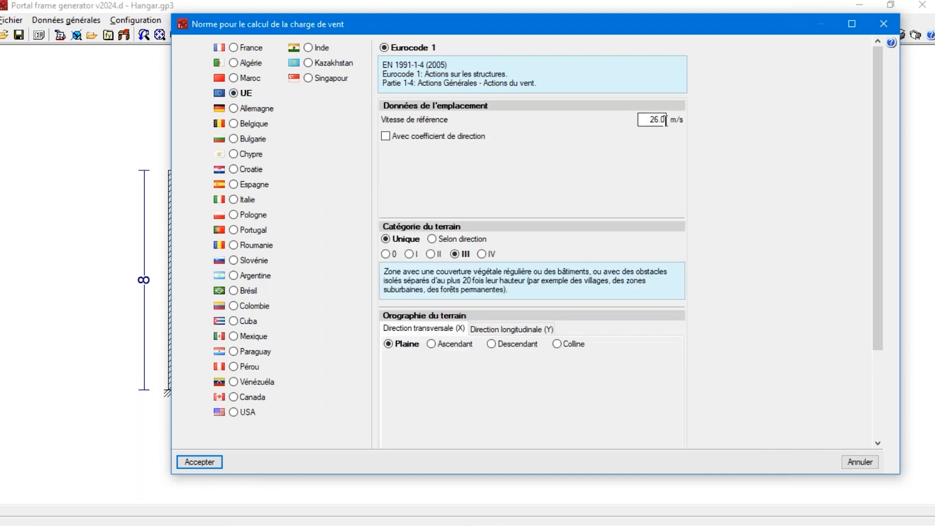
Under the EU Eurocode 1 wind standard, set the reference wind speed to 29 m/s
left_click_drag(649, 120, 660, 120)
type("29")
scroll(517, 155, "down", 1)
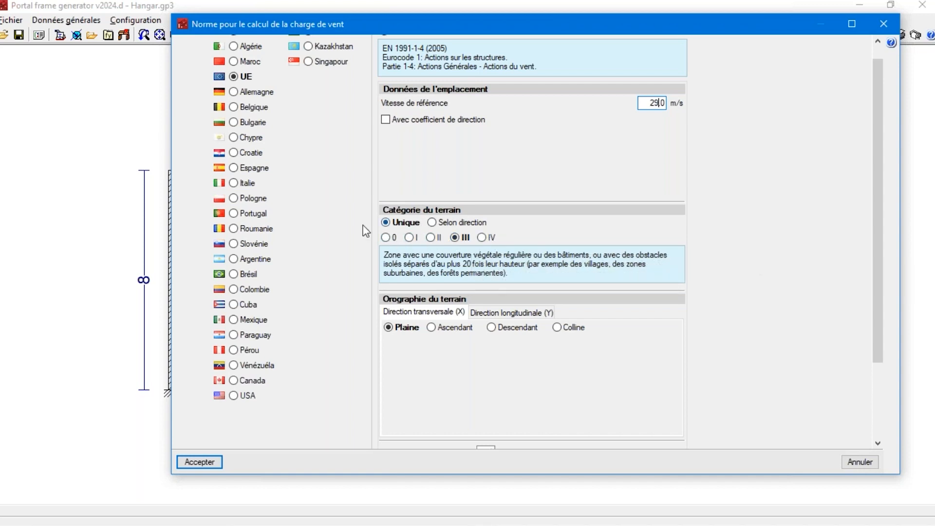
Compare the terrain categories of the Algerian and French wind standards, and return to the EU standard
scroll(363, 225, "up", 1)
left_click(252, 63)
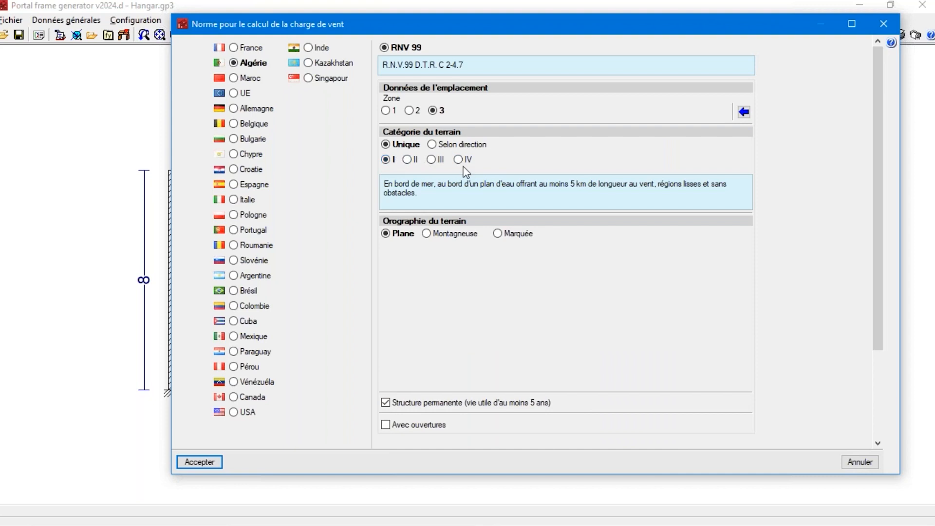
left_click(250, 49)
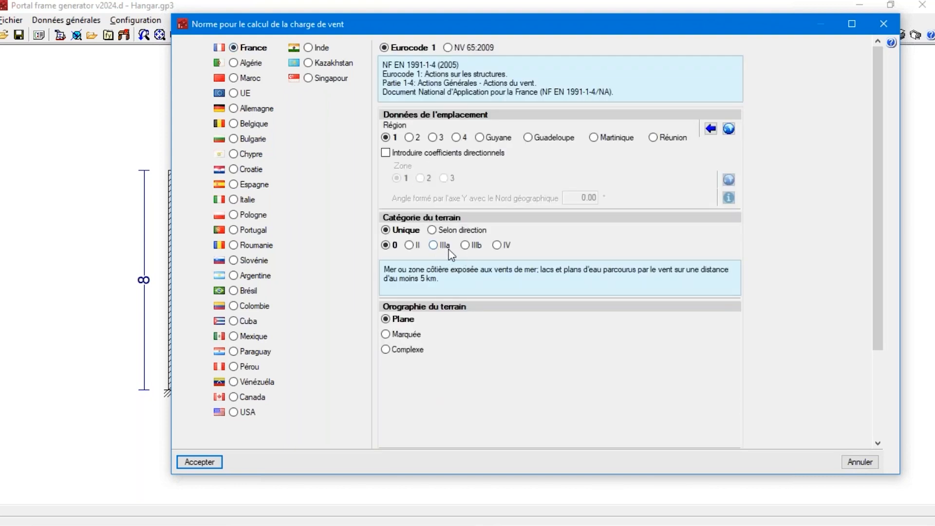
left_click(241, 93)
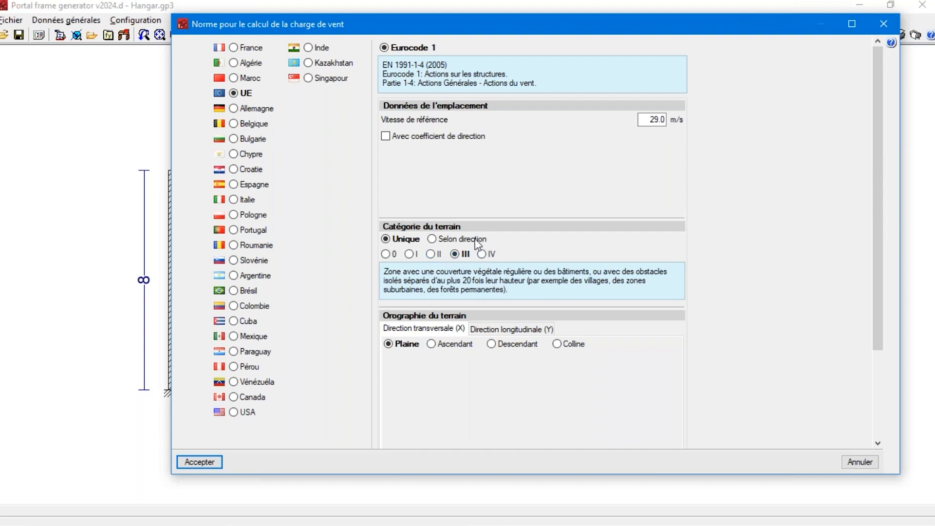
Examine the Ascendant, Descendant and Colline terrain orography options for the transverse direction, and return to Plaine
scroll(417, 370, "down", 4)
scroll(407, 336, "down", 2)
scroll(409, 329, "up", 3)
scroll(419, 328, "down", 3)
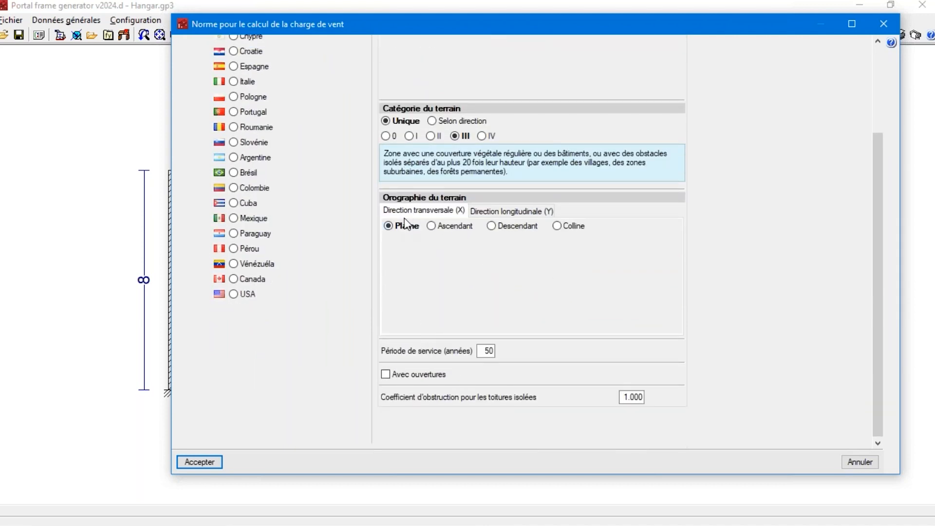
left_click(441, 227)
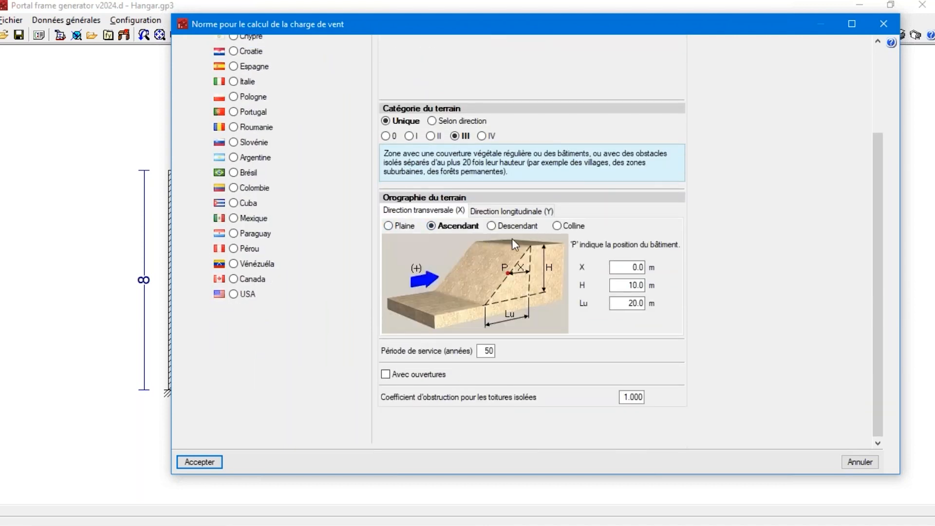
left_click(509, 225)
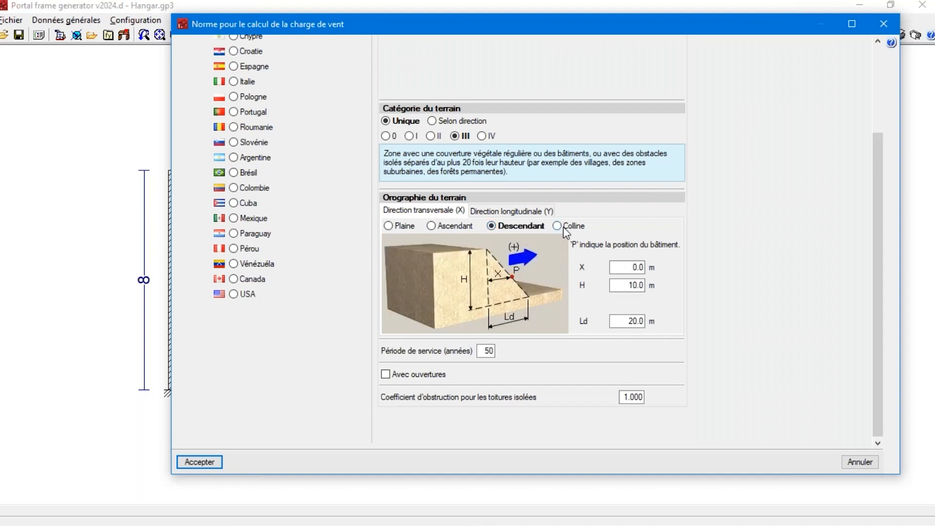
left_click(565, 228)
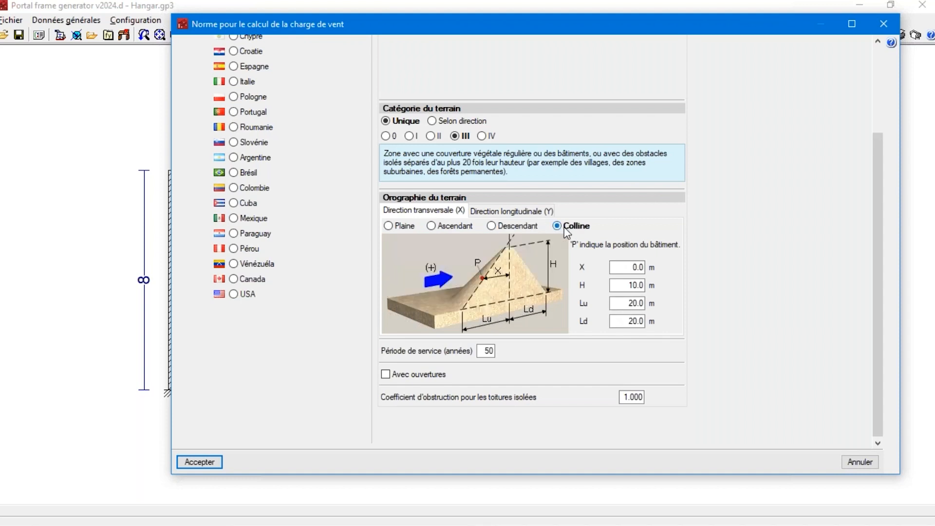
left_click(401, 227)
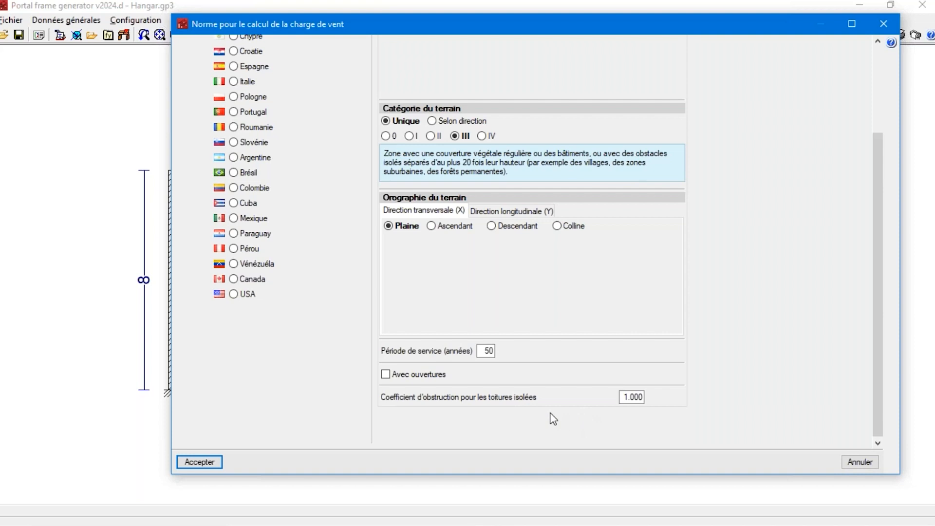
Enable openings for the wind load and consult the diagram explaining how the bays are arranged in the structure
left_click(403, 375)
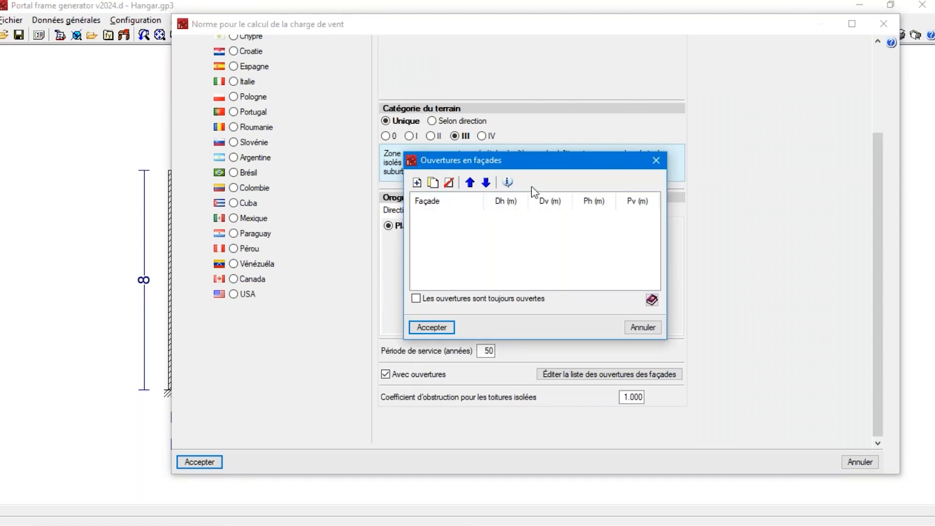
left_click_drag(507, 167, 263, 148)
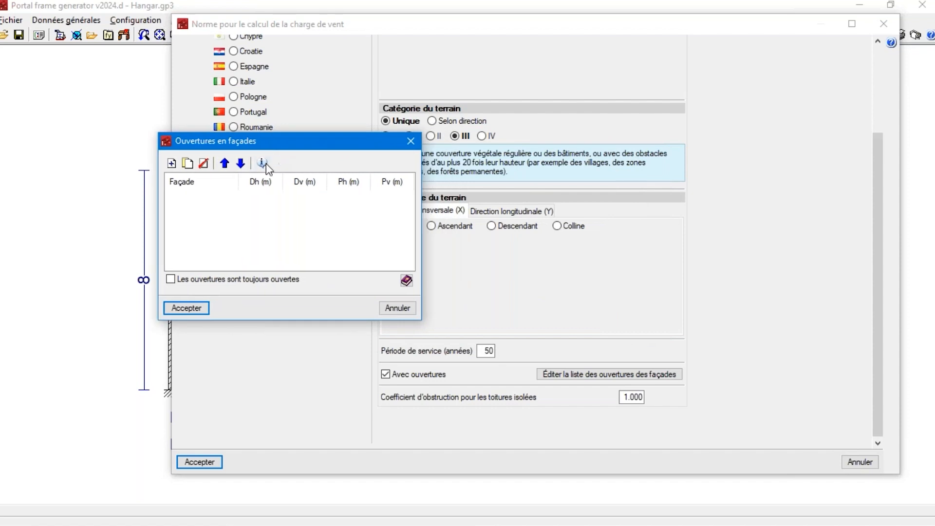
left_click(266, 163)
left_click_drag(279, 107, 580, 87)
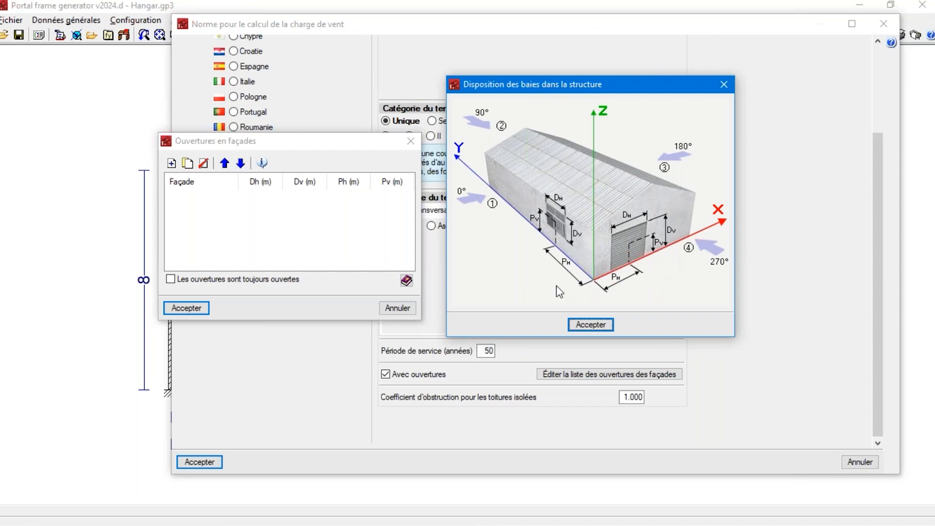
left_click(590, 325)
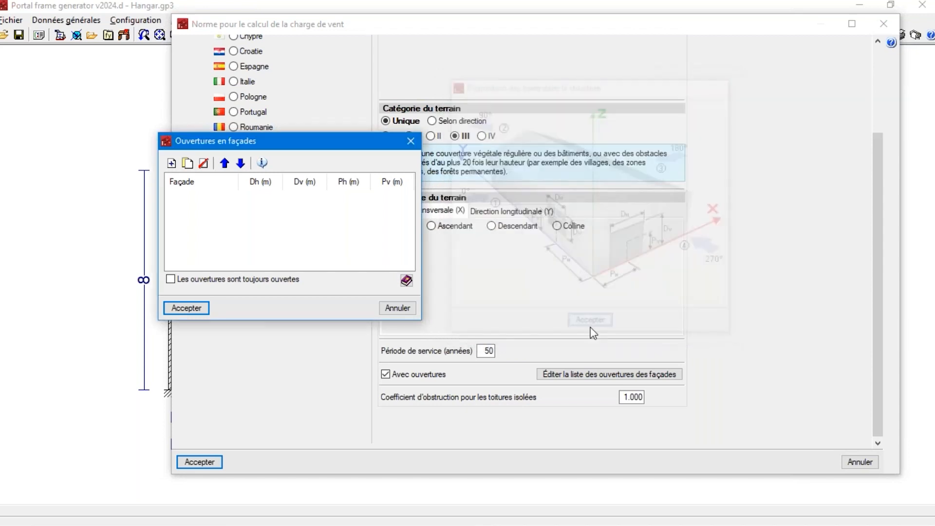
Add a façade opening on the Gauche (1) side with Dh 5 m and Dv 6 m
left_click(172, 163)
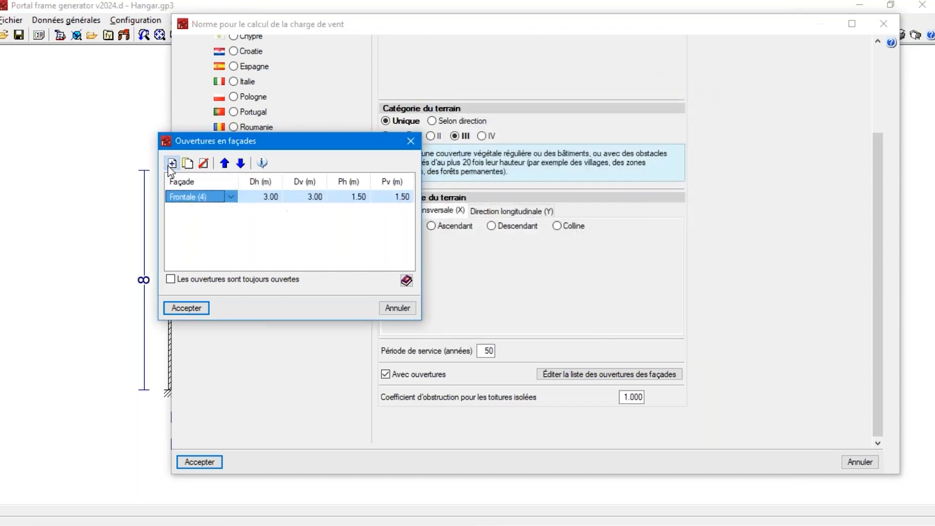
left_click(232, 196)
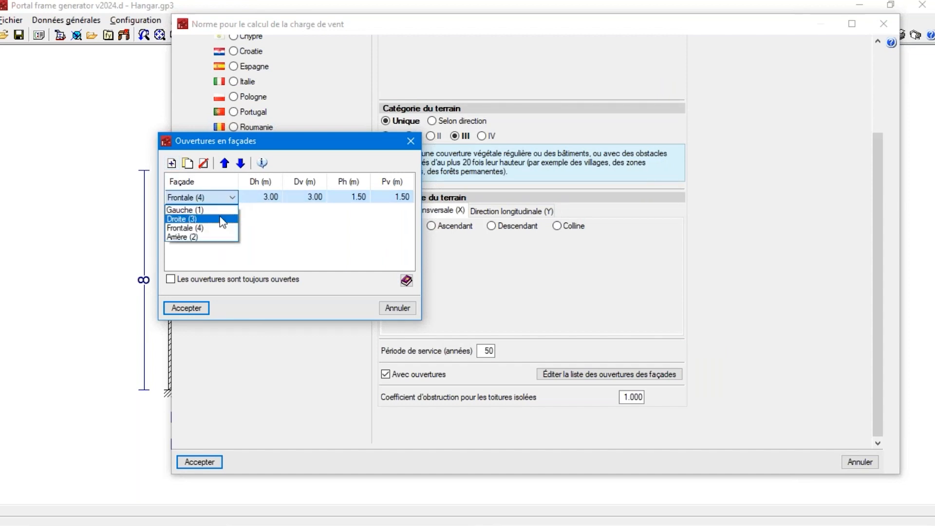
left_click(205, 208)
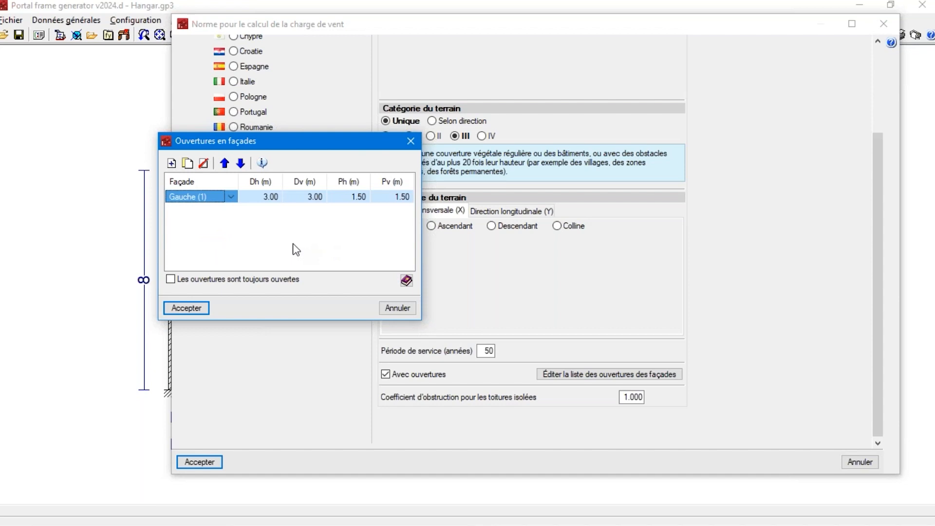
left_click(261, 199)
left_click(261, 200)
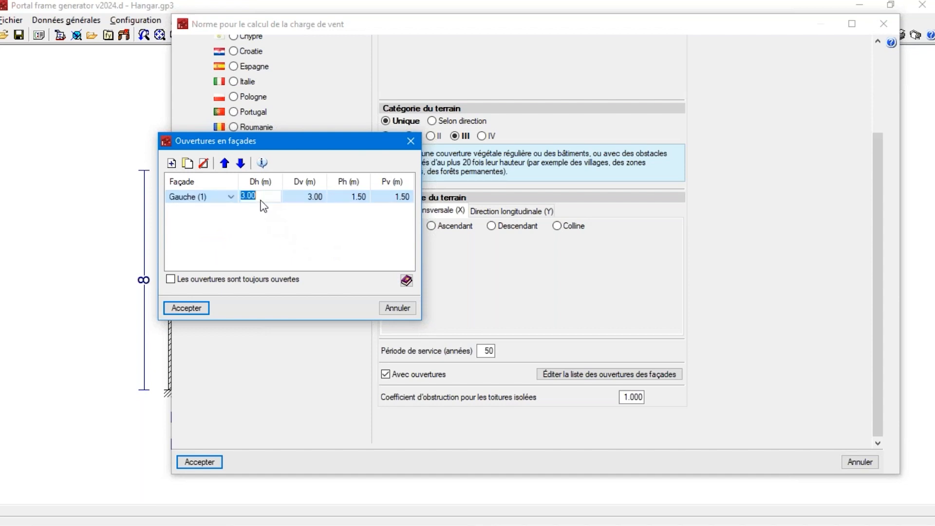
type("5")
left_click(299, 194)
left_click(302, 197)
double_click(301, 193)
type("6")
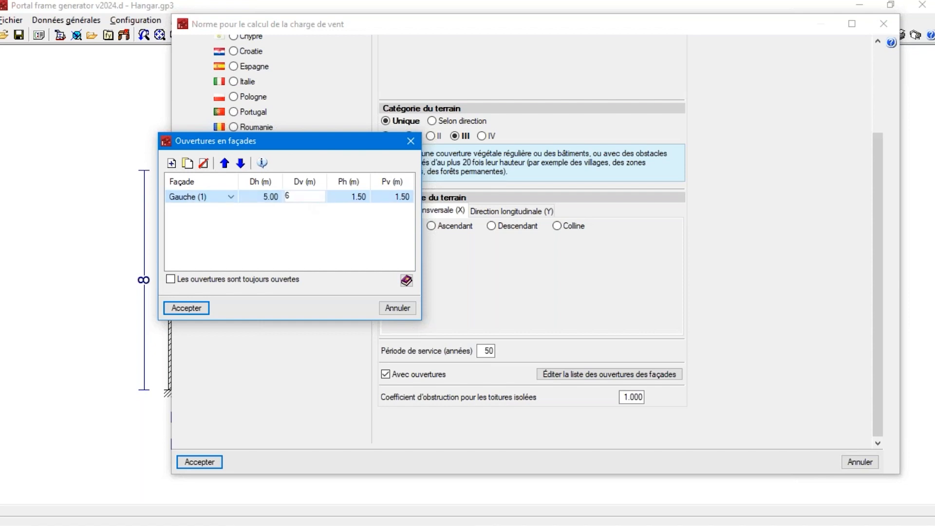
Position the left façade opening at Ph 7.5 m and Pv 3 m
left_click(344, 194)
double_click(345, 194)
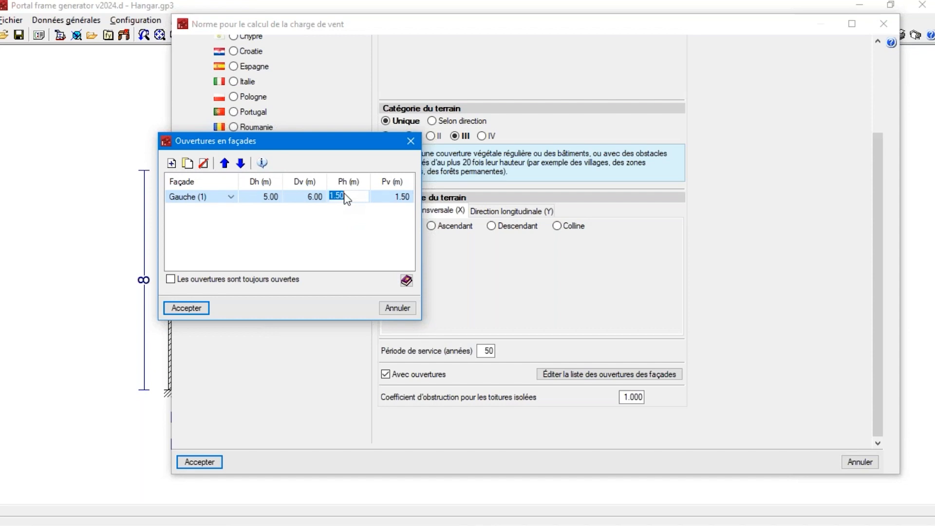
type("7.5")
left_click(386, 197)
type("3")
key("Return")
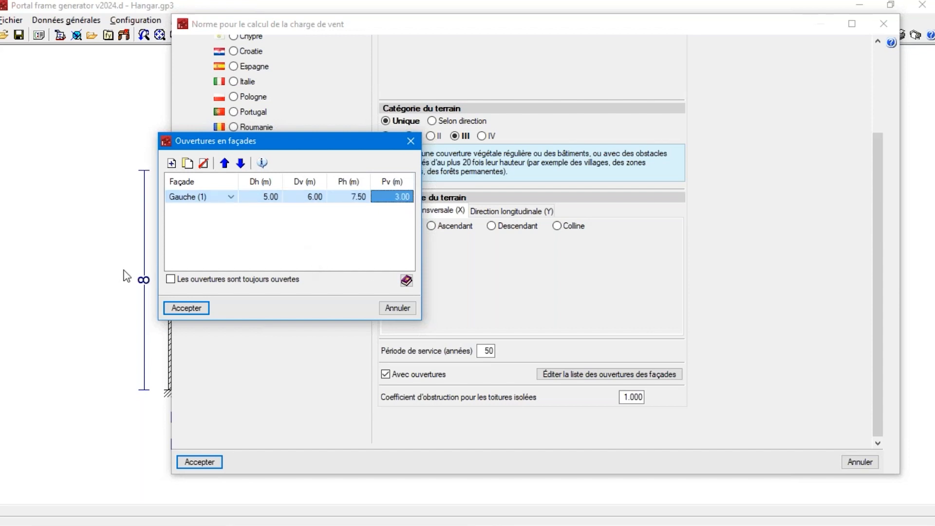
Add a second opening on the Frontale (4) façade and delete it from the list
left_click(191, 202)
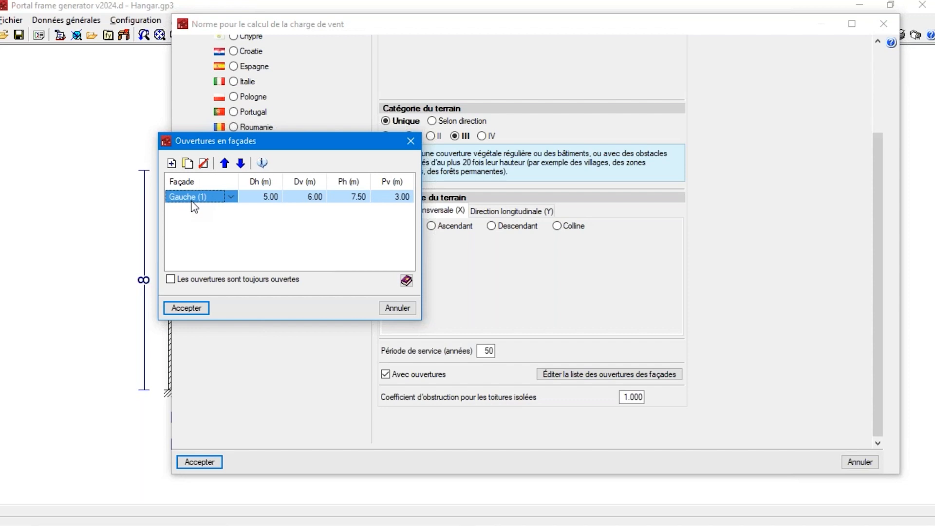
left_click(171, 162)
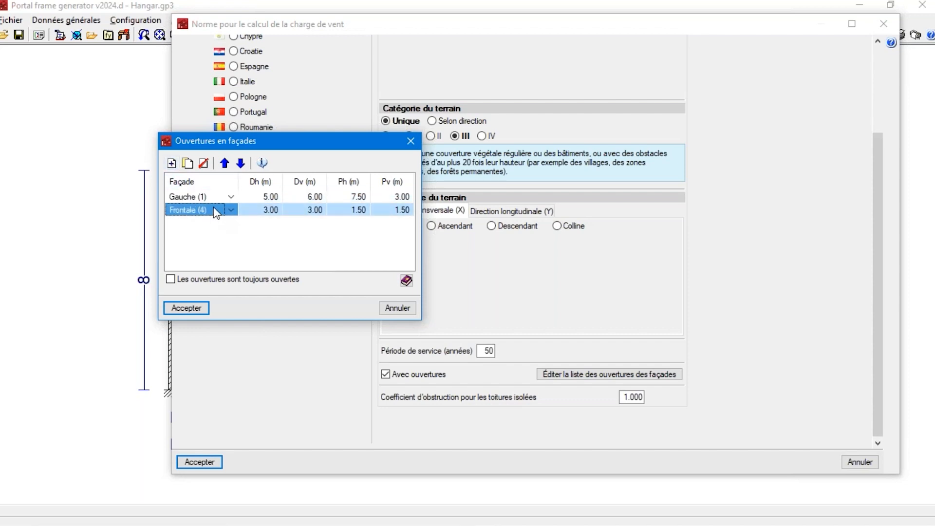
left_click(228, 209)
left_click(263, 245)
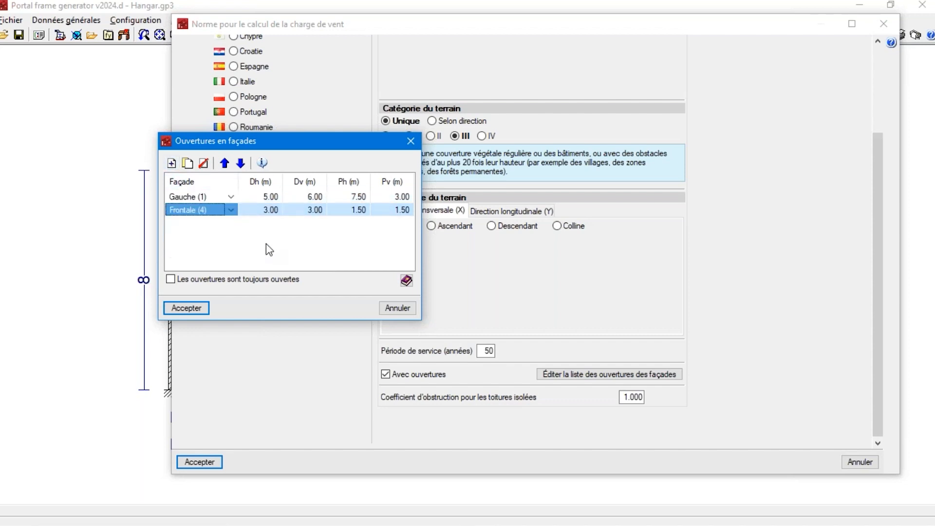
left_click(204, 163)
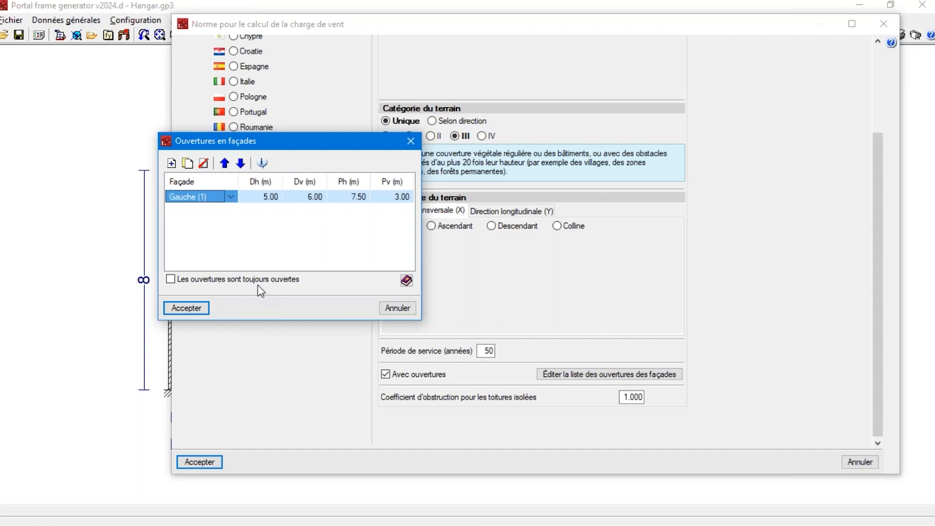
Accept the façade openings, review the wind settings and confirm the EU Eurocode 1 wind load
left_click(188, 308)
scroll(327, 310, "up", 3)
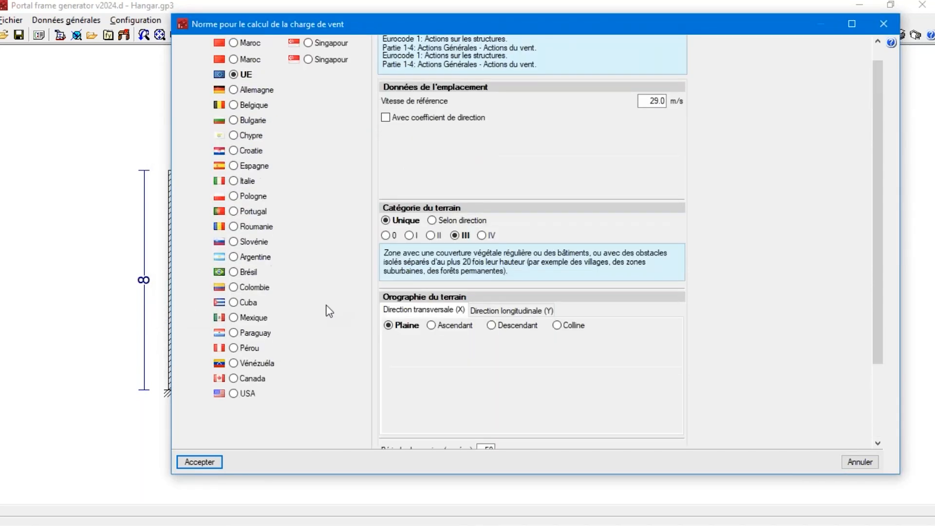
scroll(330, 310, "down", 3)
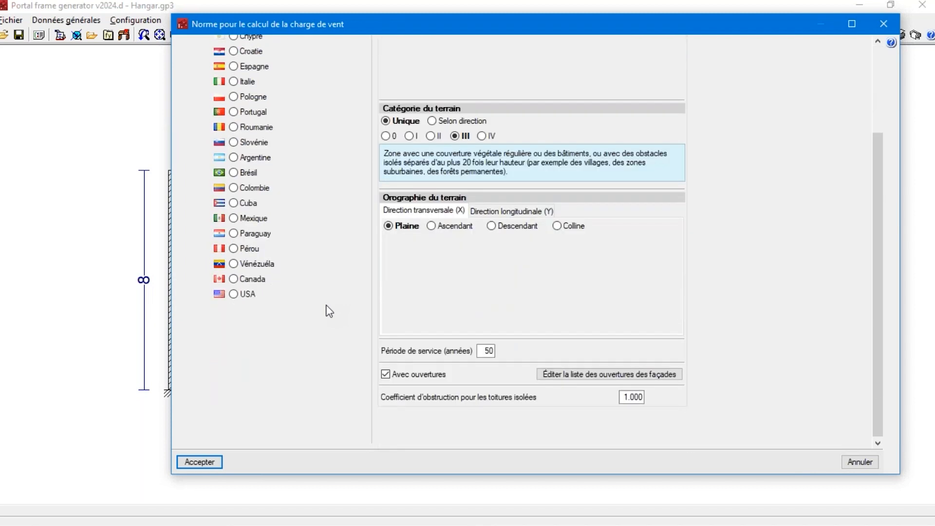
left_click(205, 463)
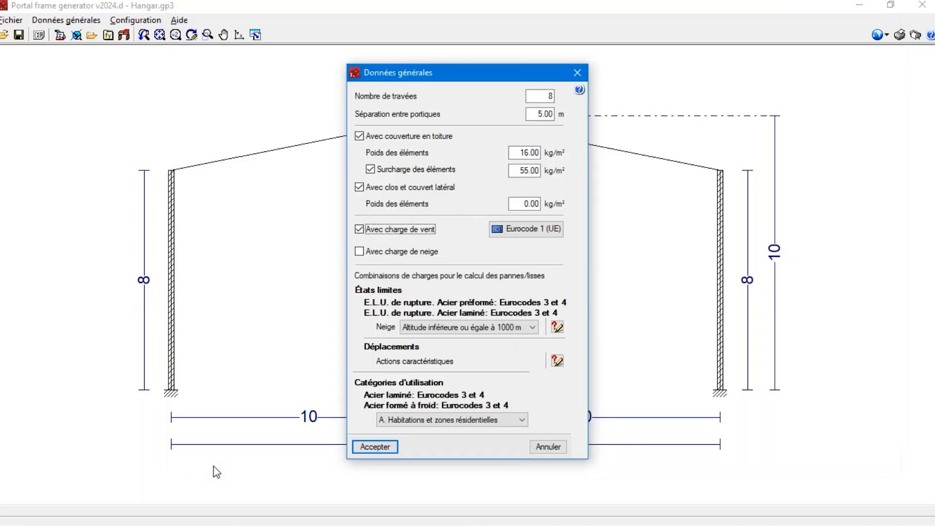
Enable the snow load with the EU Eurocode 1 standard and consult the map of European climatic regions
left_click(387, 252)
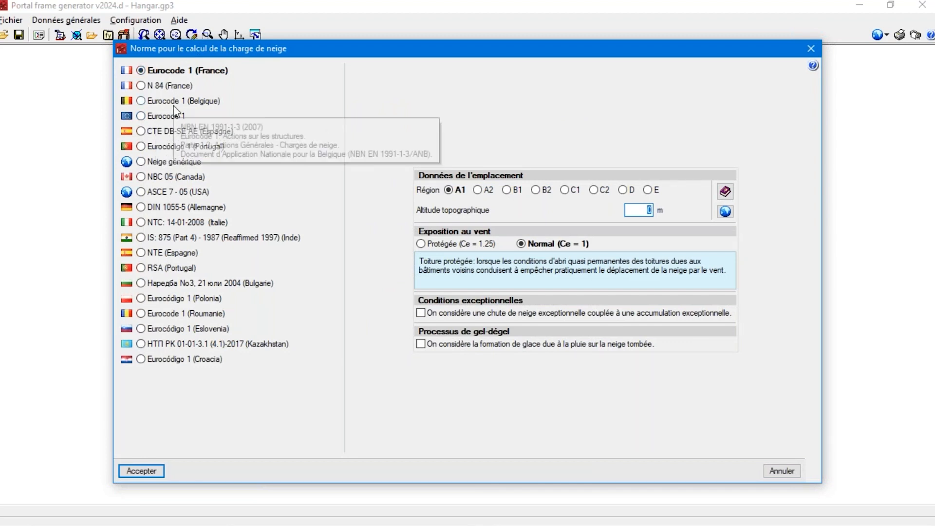
left_click(167, 117)
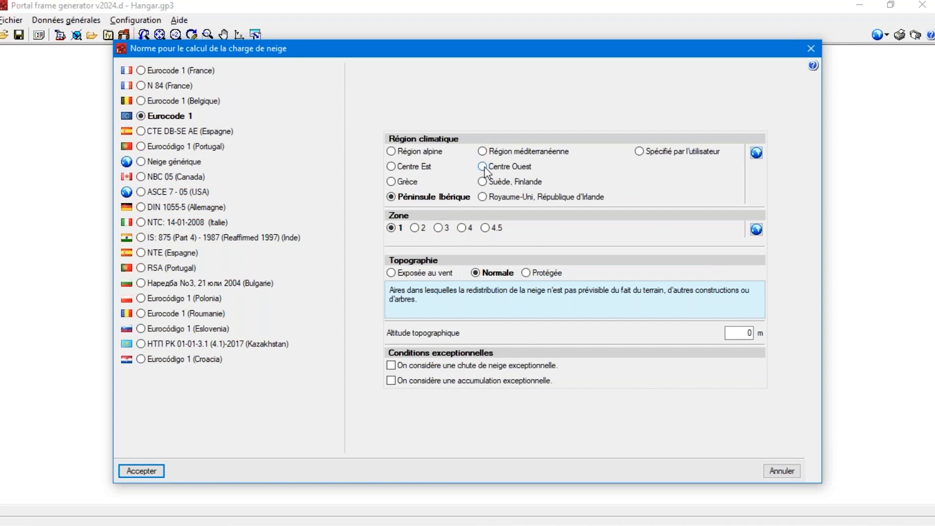
left_click(756, 153)
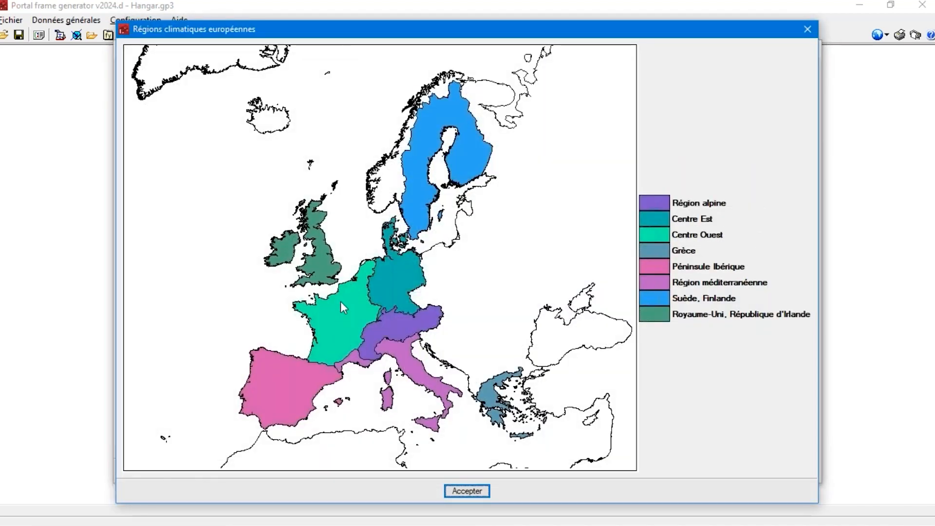
left_click(808, 32)
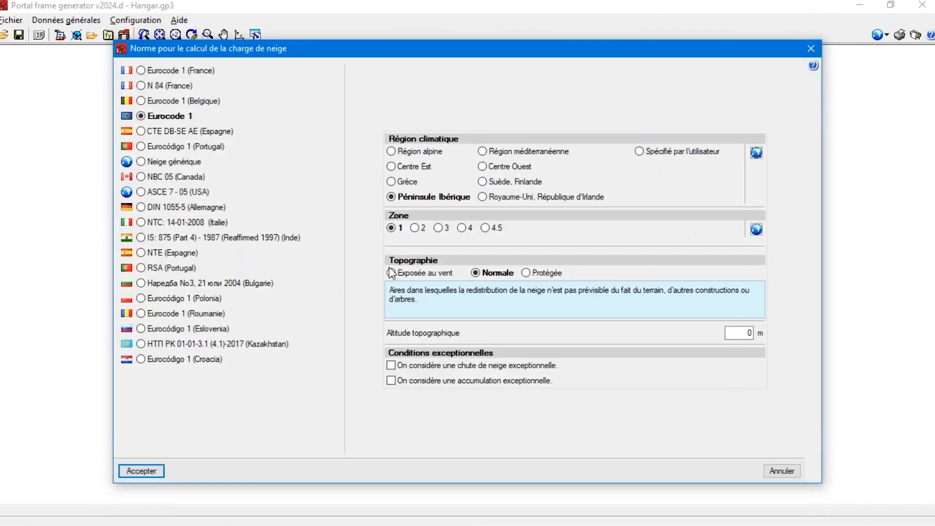
Set the snow load to the Centre Ouest region, zone 2, consult the zone map, and confirm with a topographic altitude of 50 m
left_click(490, 166)
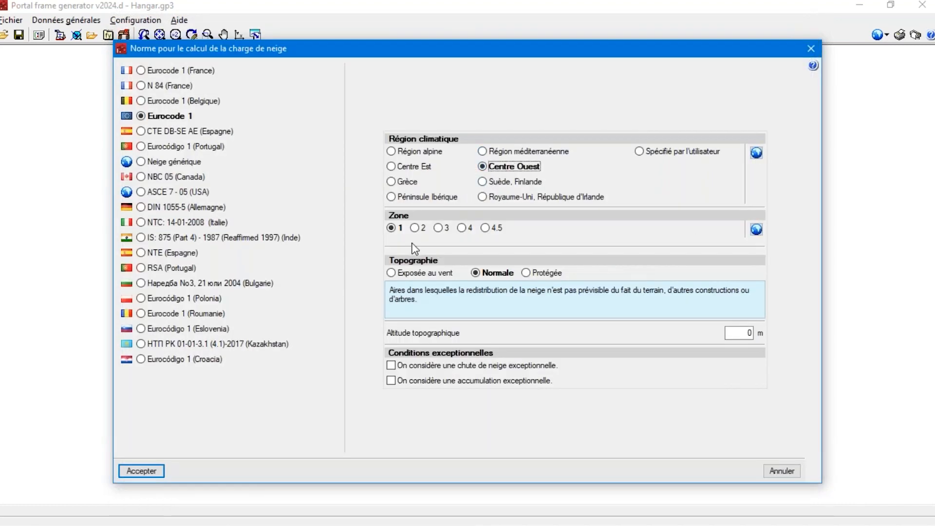
left_click(414, 229)
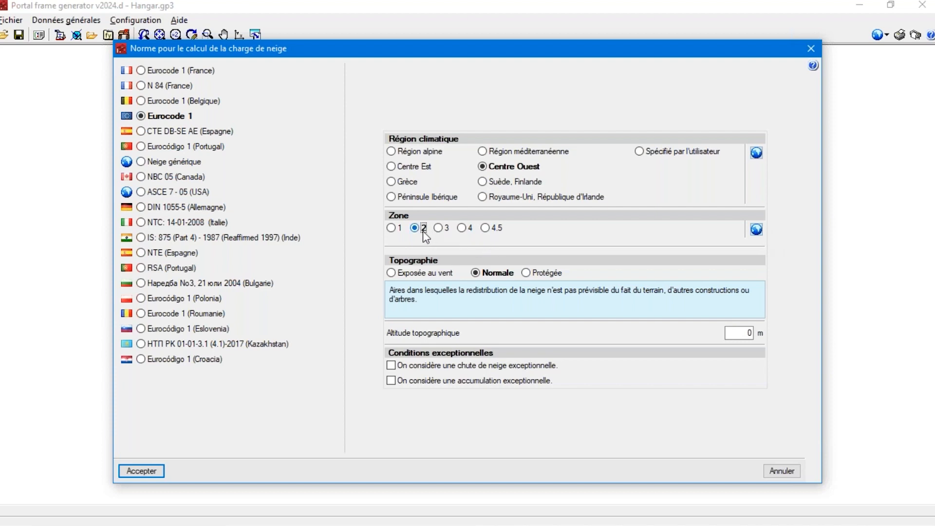
left_click(756, 230)
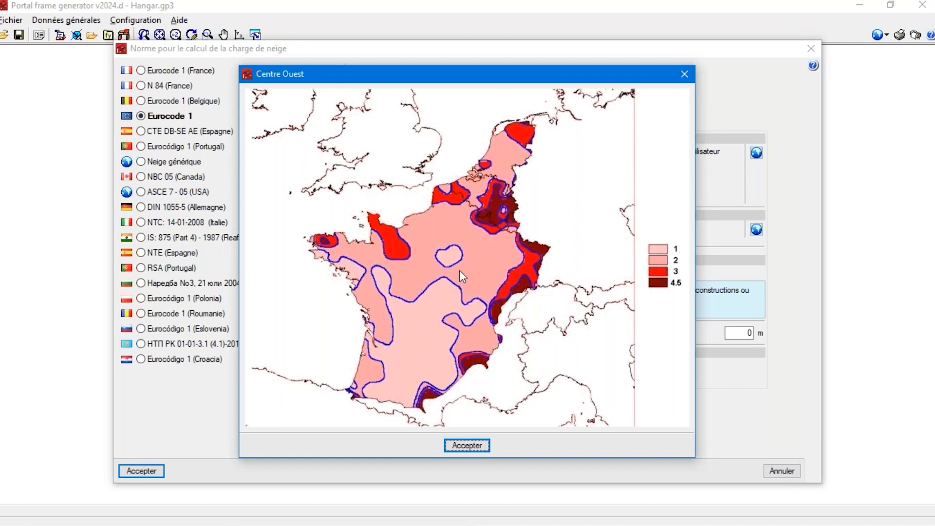
key("Return")
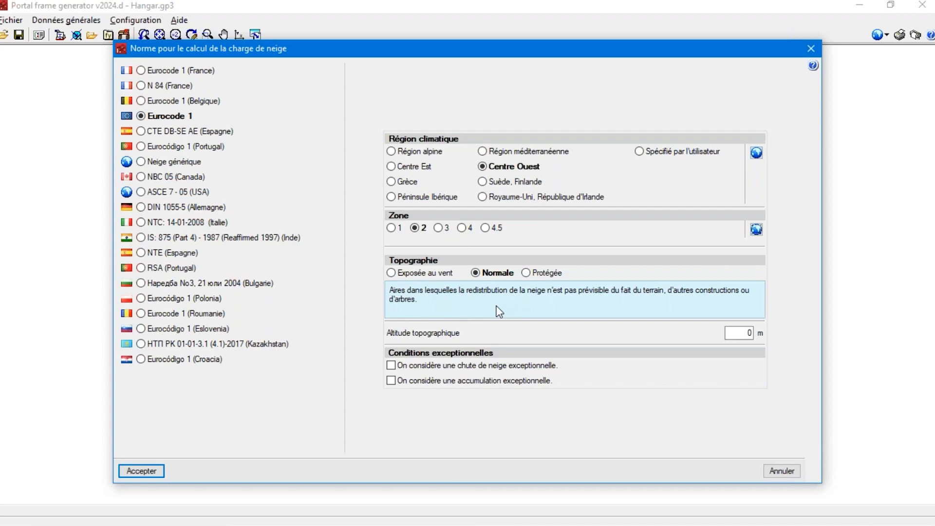
double_click(745, 333)
type("50")
left_click(141, 471)
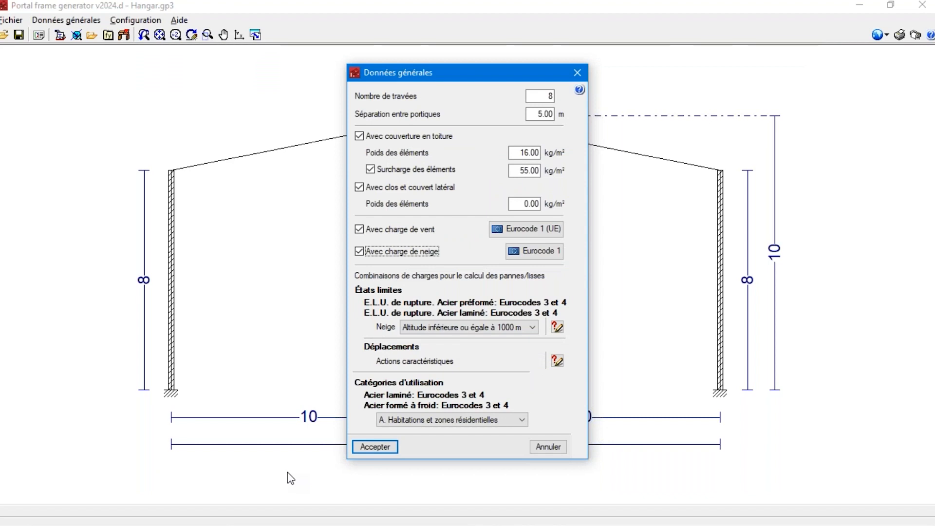
Set the usage category to H. Toits and accept the general data
left_click(405, 420)
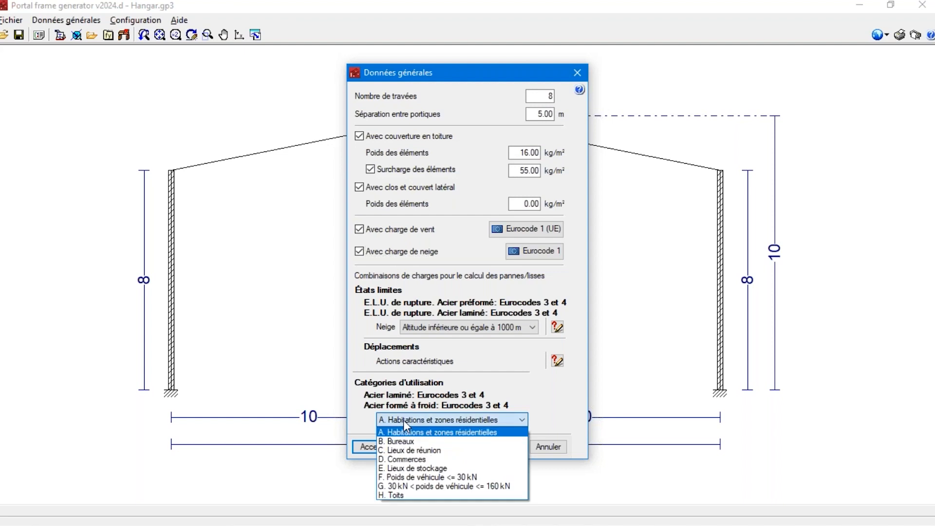
left_click(397, 495)
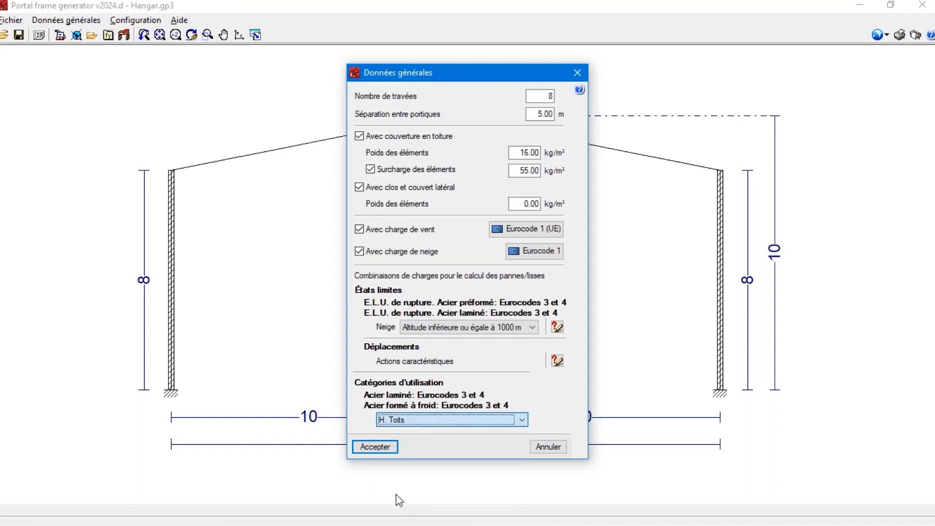
left_click(389, 447)
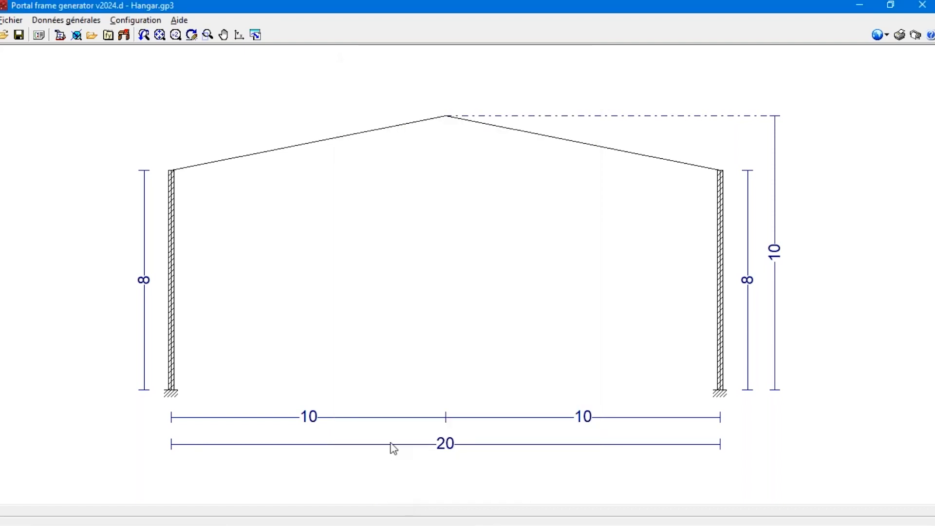
Open the purlin (Pannes) editor, keep the L / 250 deflection limit and set the number of spans to Deux travées
left_click(64, 21)
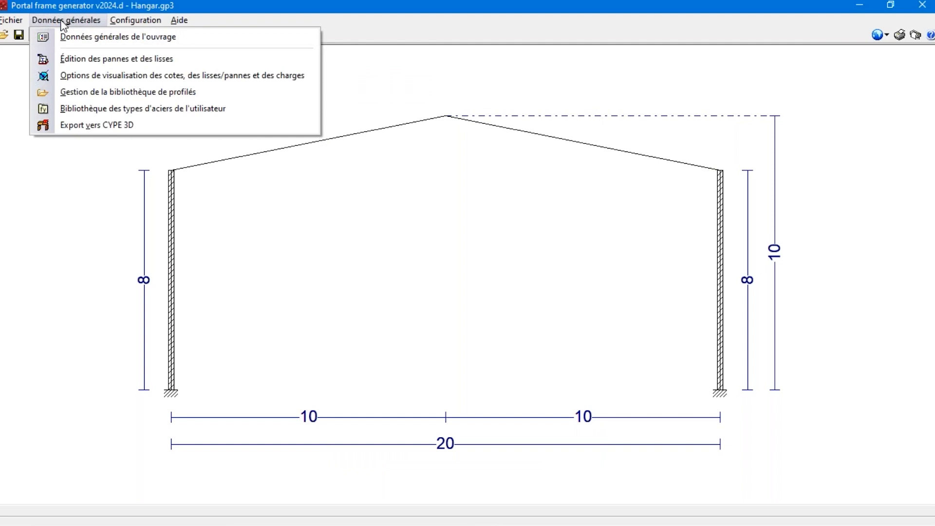
left_click(73, 60)
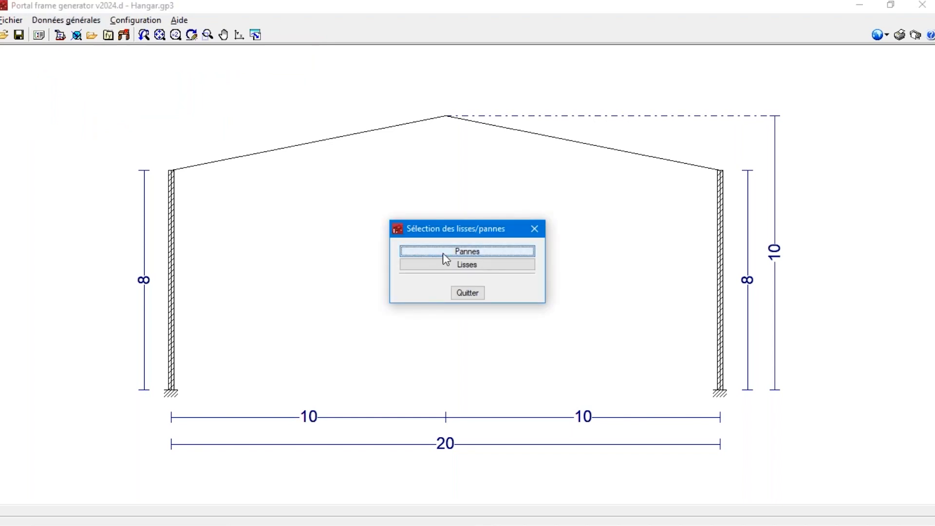
left_click(457, 251)
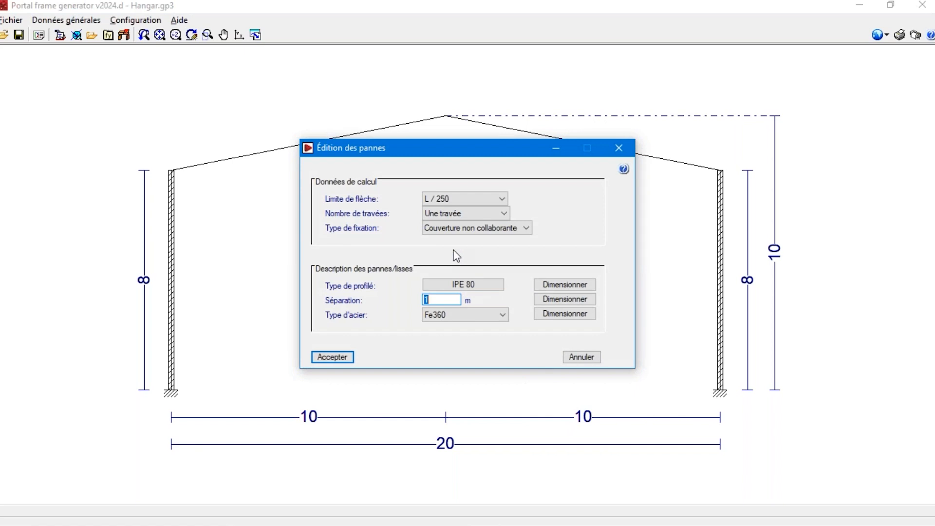
left_click(454, 199)
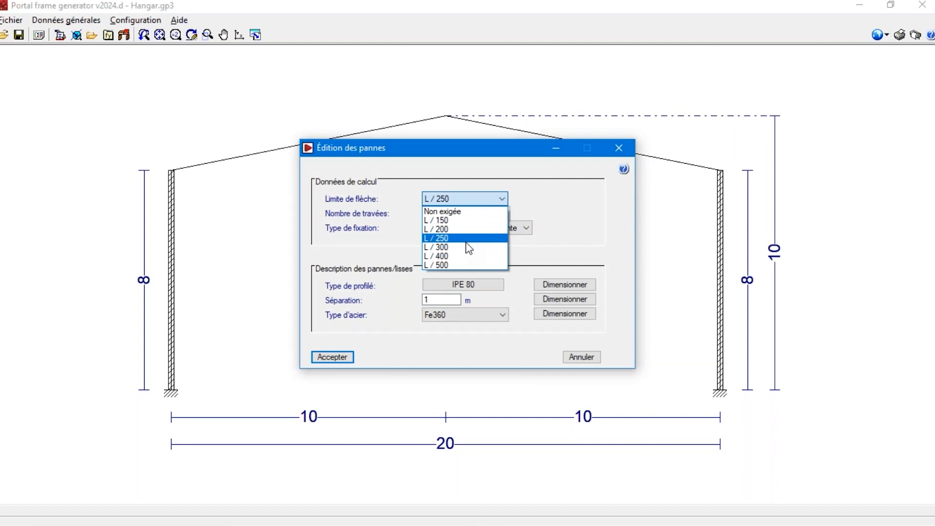
left_click(590, 196)
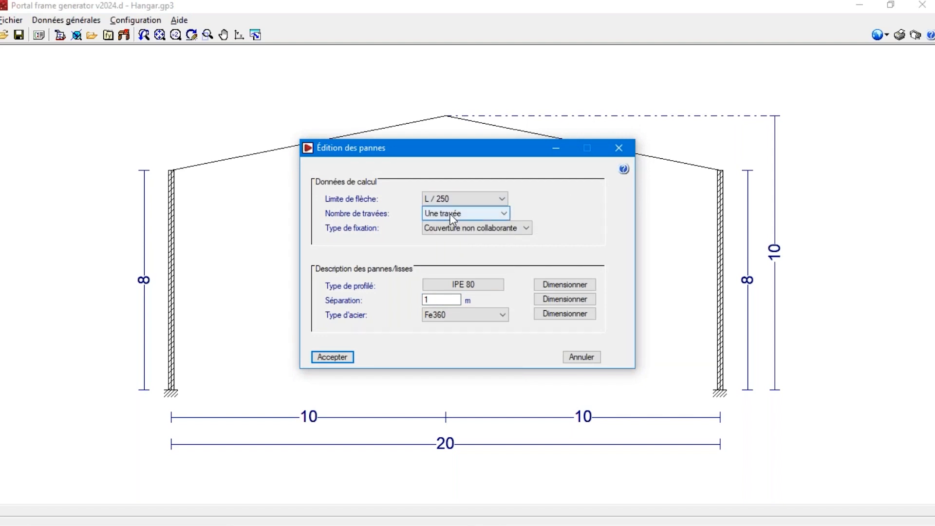
left_click(449, 214)
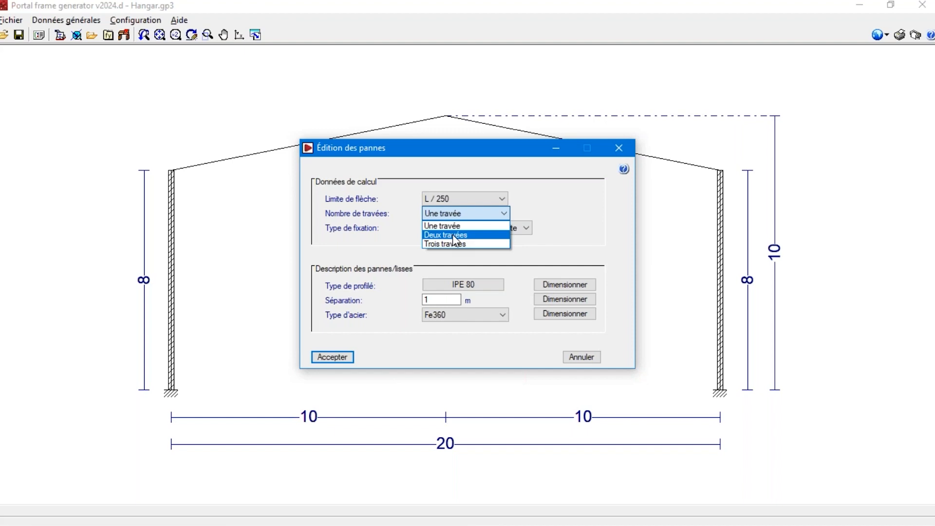
left_click(452, 234)
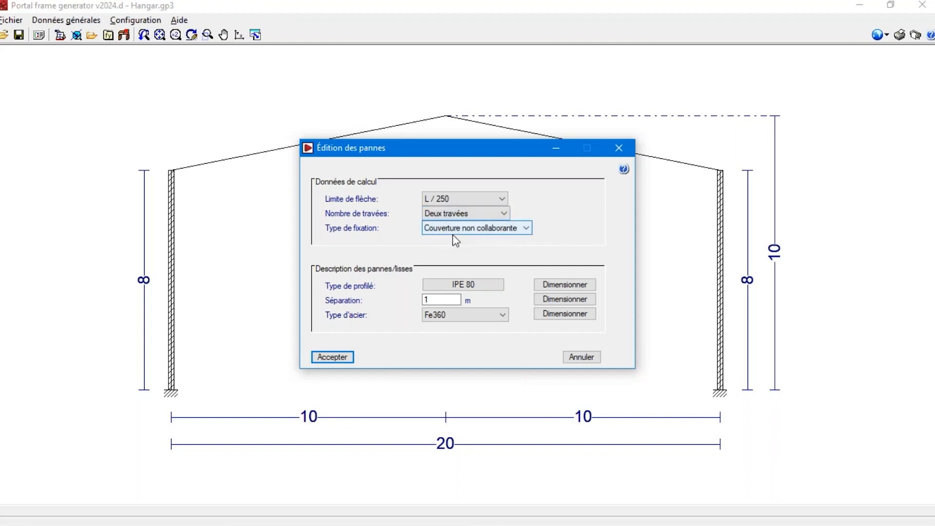
left_click(451, 214)
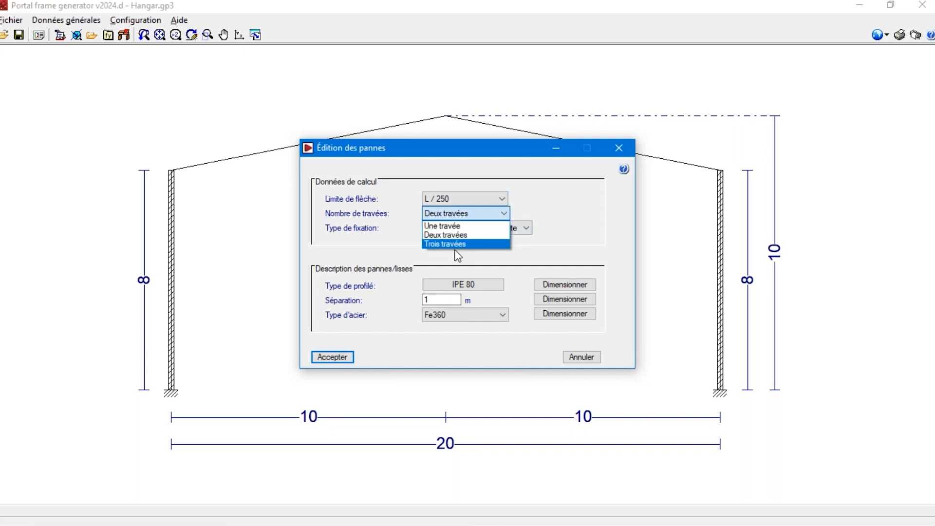
left_click(454, 235)
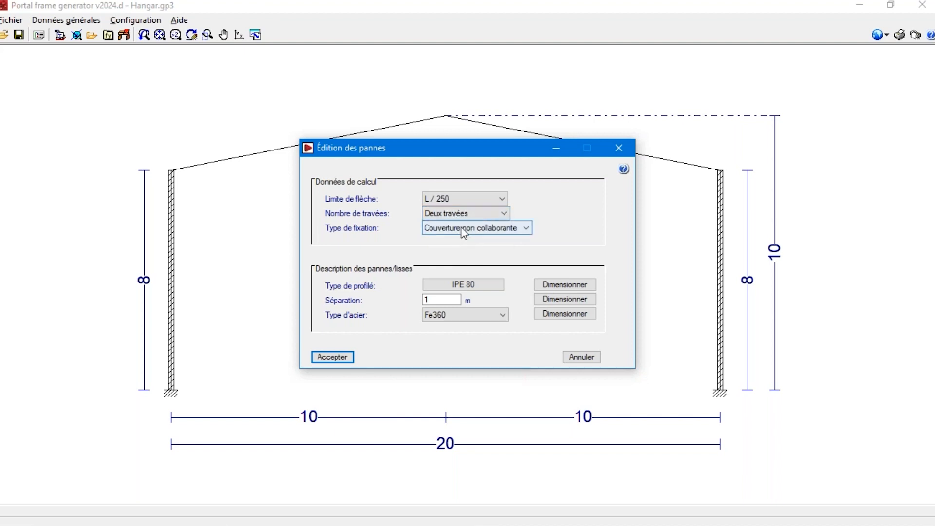
Set the purlins' fixation type to Fixation rigide and their steel type to S275 (EN 1993-1-1)
left_click(445, 228)
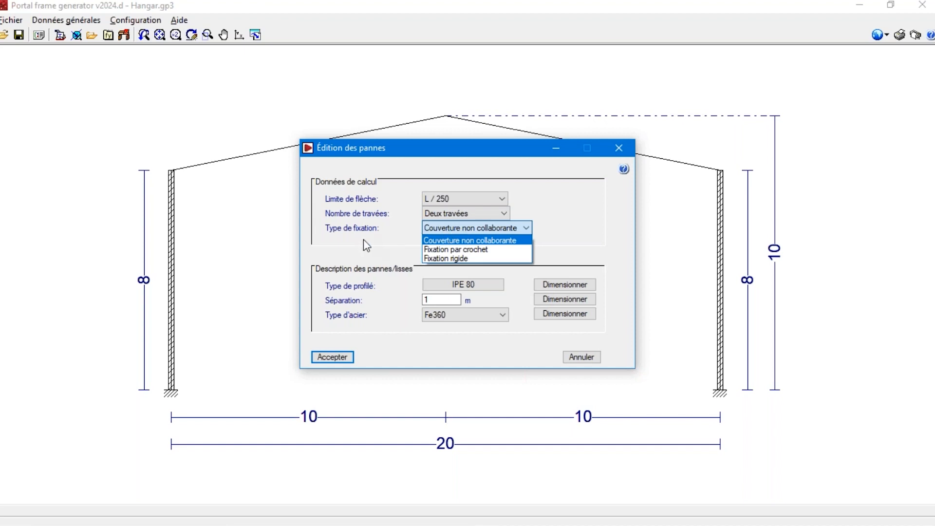
left_click(466, 257)
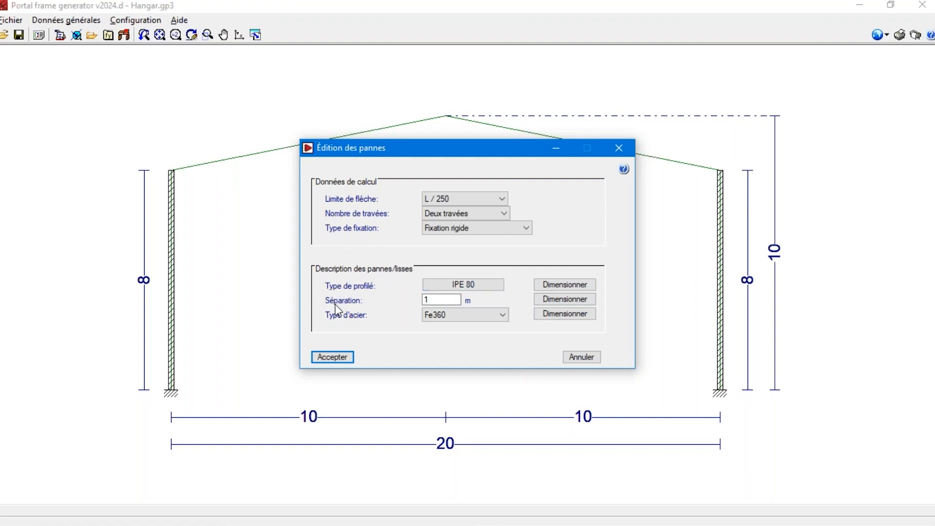
left_click(453, 319)
left_click(443, 363)
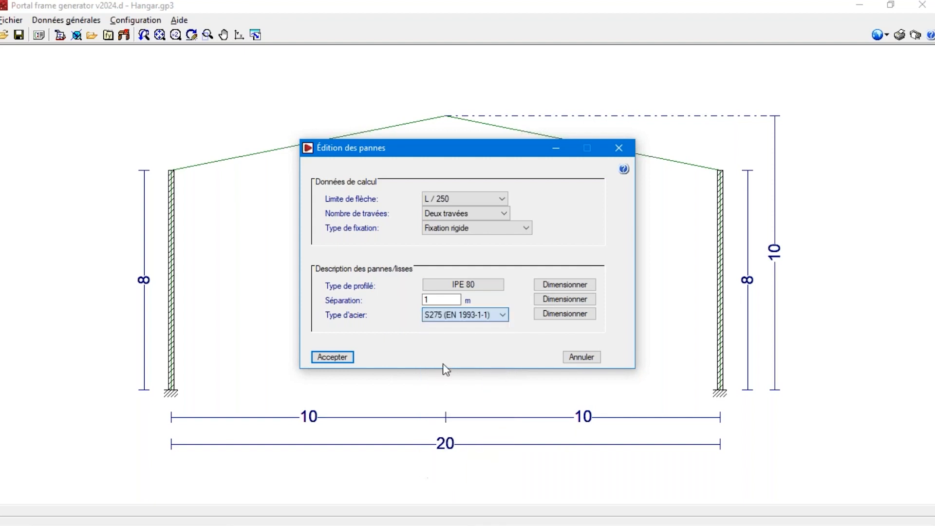
Examine the cold-formed C and Z profile sizes available for the purlins, return to the rolled IPE series and keep IPE 80
left_click(466, 285)
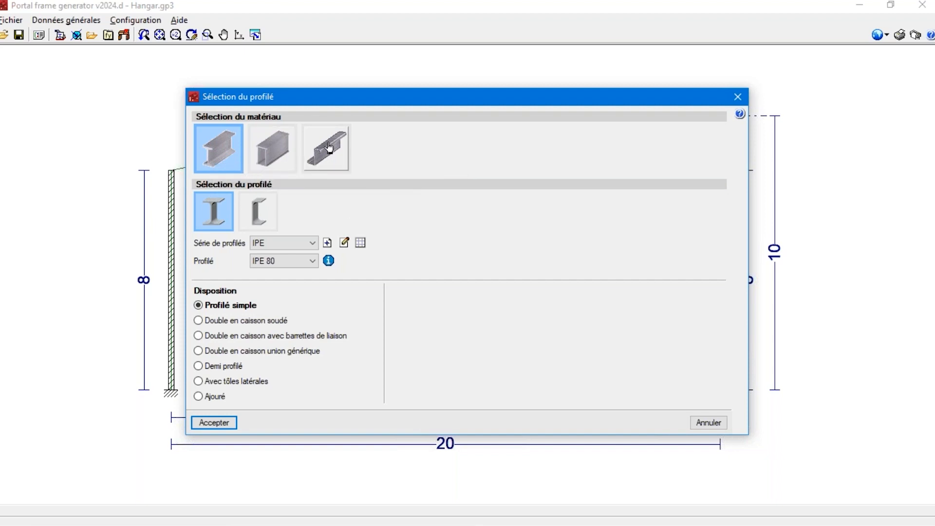
left_click(317, 157)
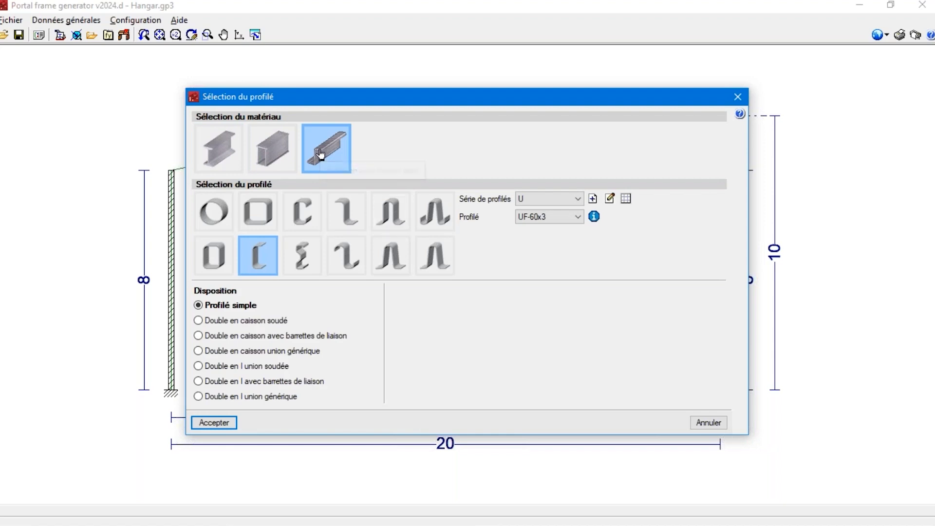
left_click(306, 223)
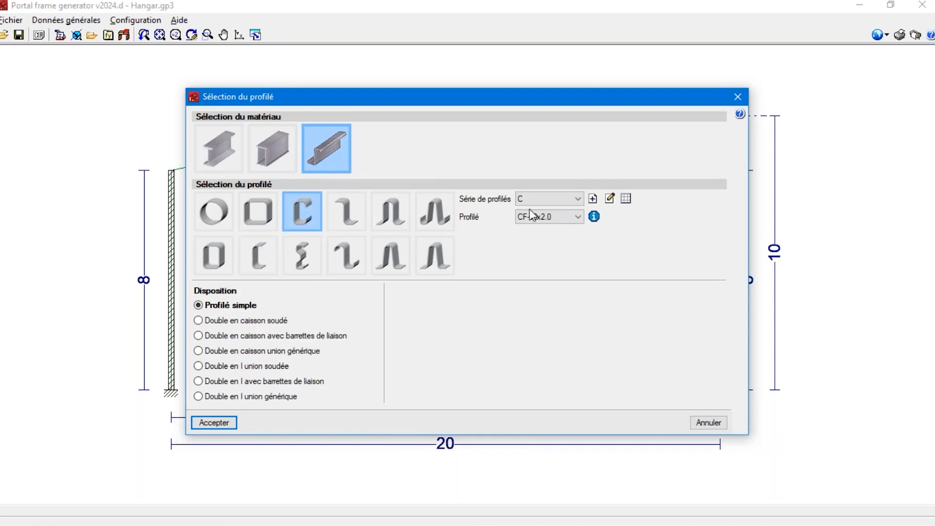
left_click(541, 219)
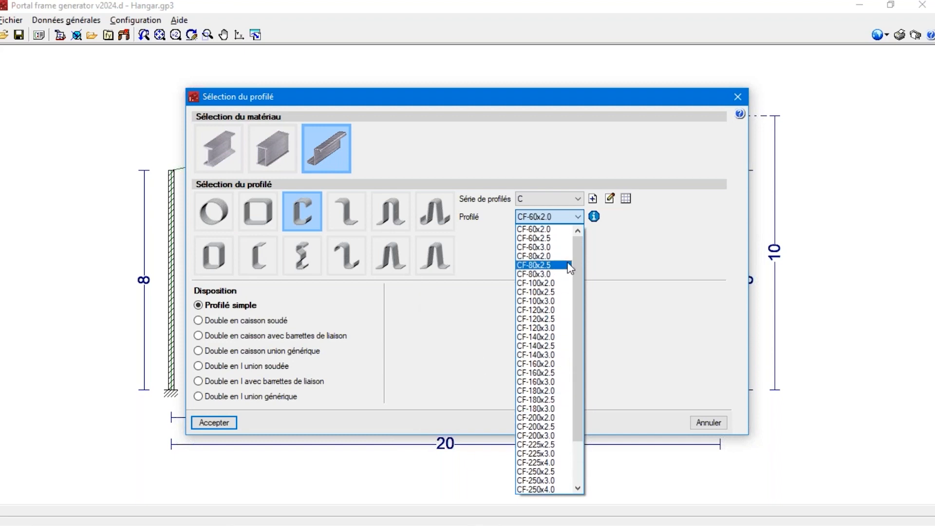
left_click(345, 257)
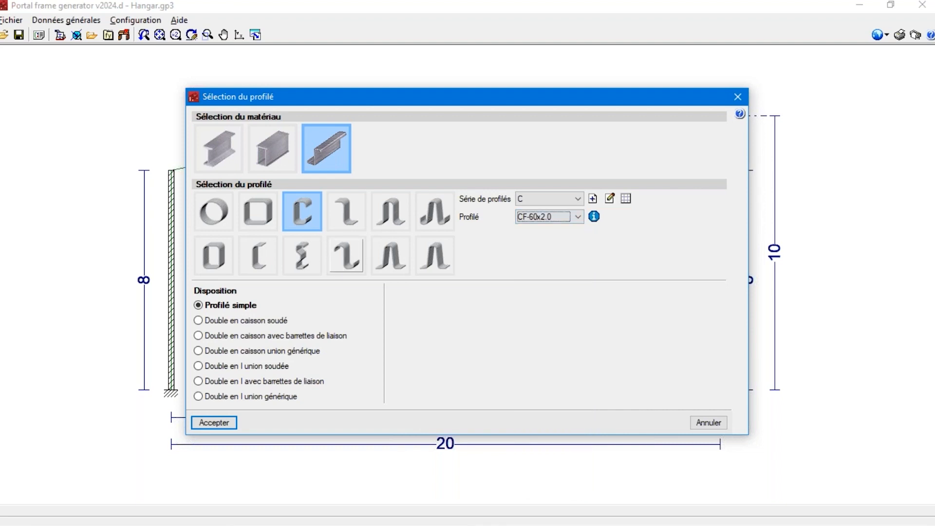
left_click(344, 257)
left_click(545, 217)
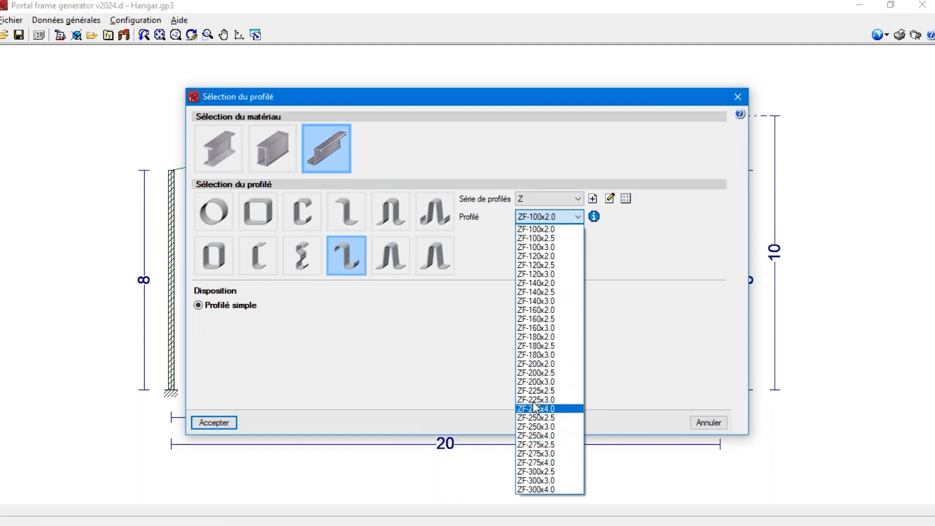
left_click(388, 346)
left_click(223, 158)
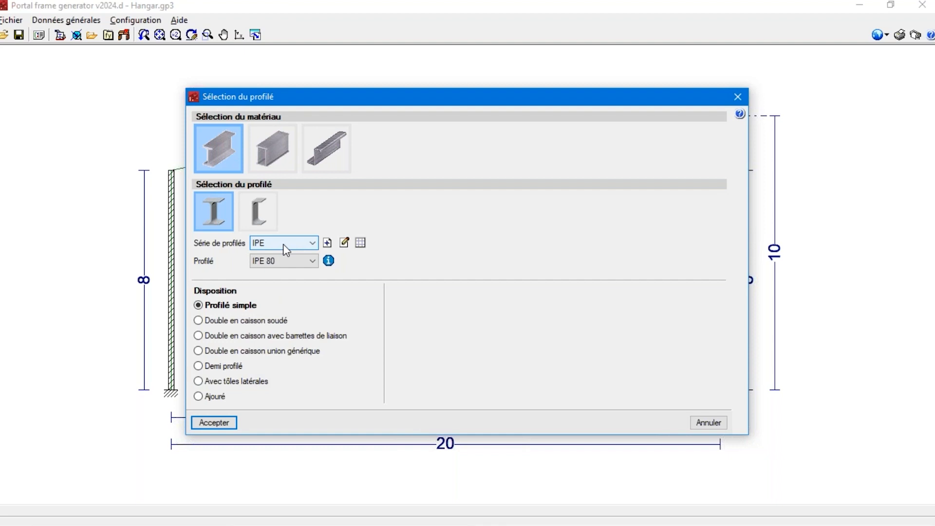
left_click(262, 262)
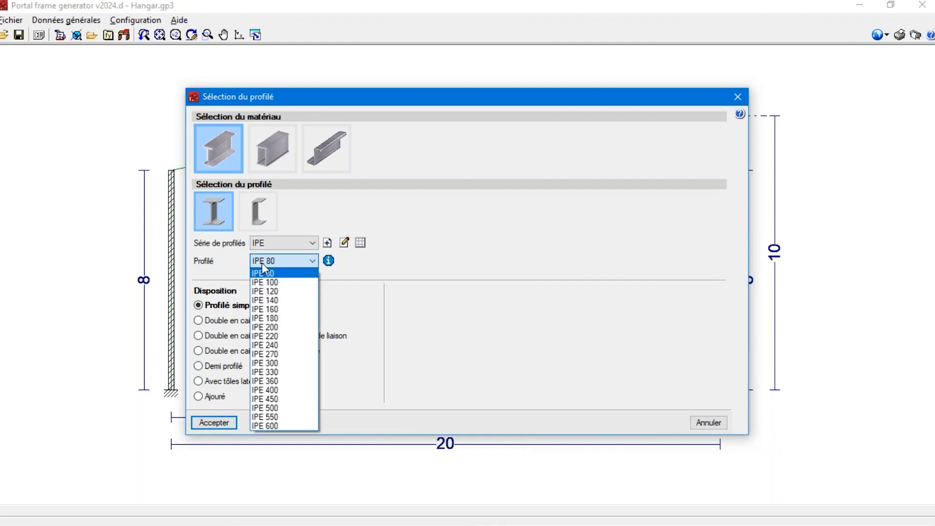
left_click(220, 421)
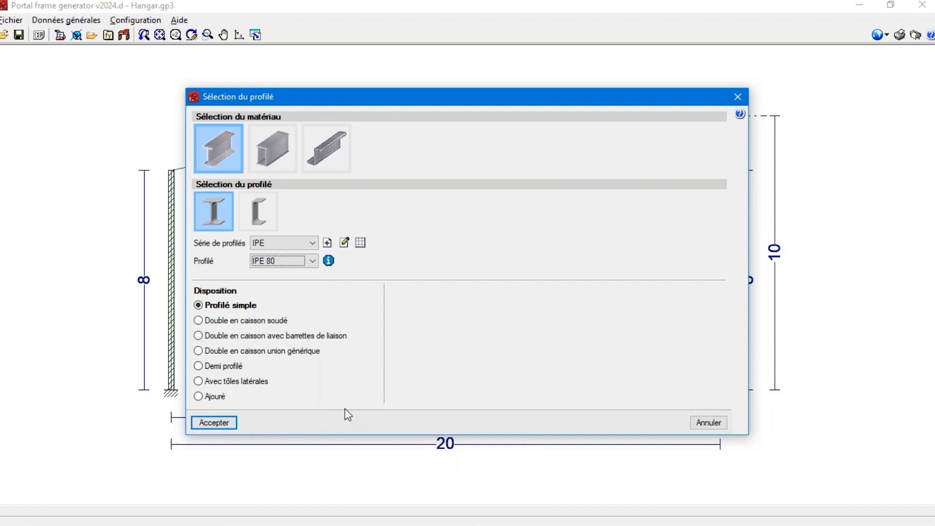
left_click(221, 423)
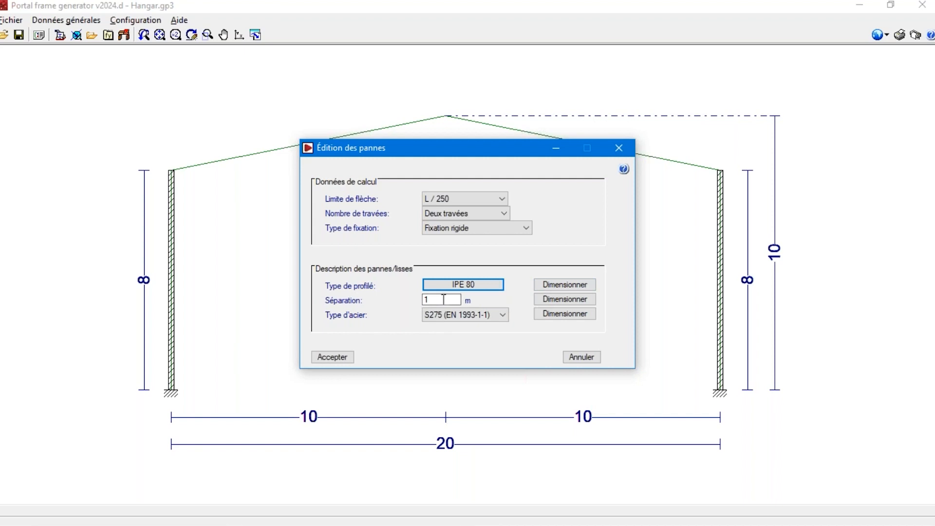
Run the purlin profile sizing and adopt IPE 120 from the checked sections
left_click(566, 284)
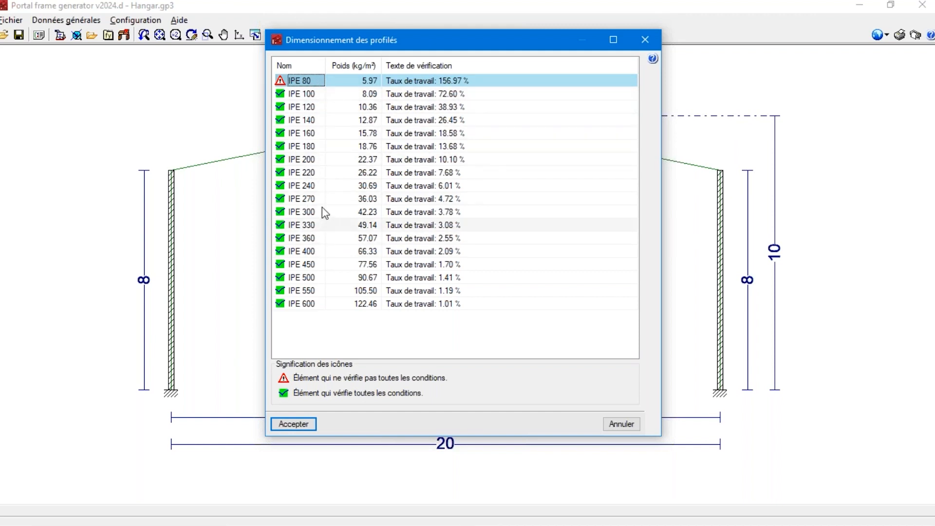
left_click(312, 108)
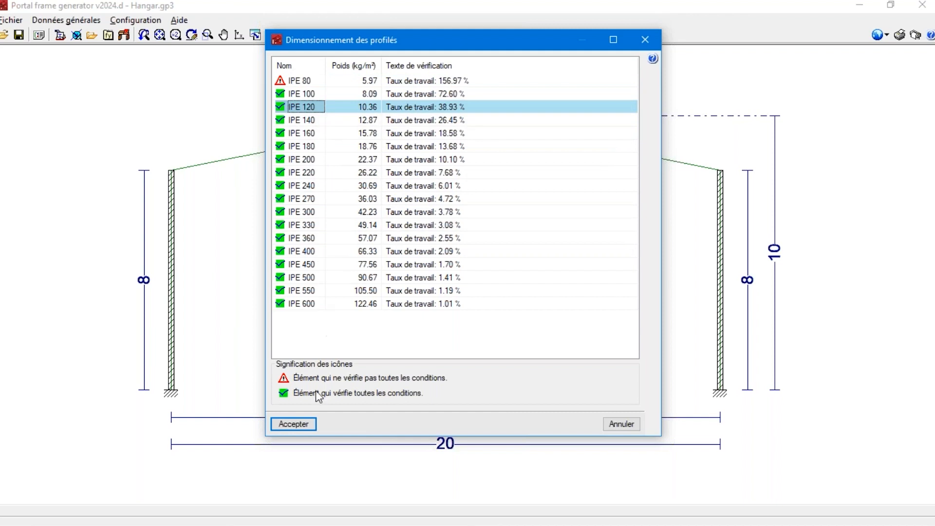
left_click(304, 423)
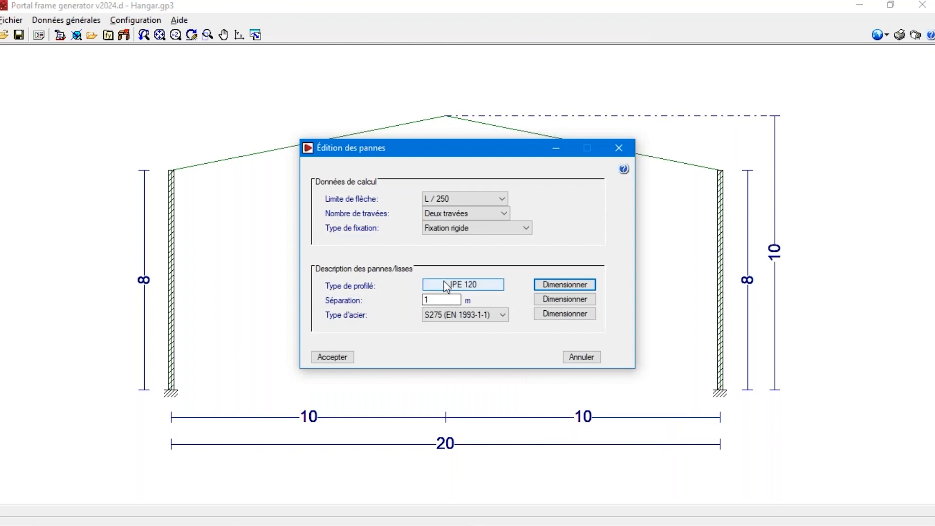
Size the purlin separation automatically and apply the optimal spacing of 2.80 m
left_click(556, 300)
left_click(399, 303)
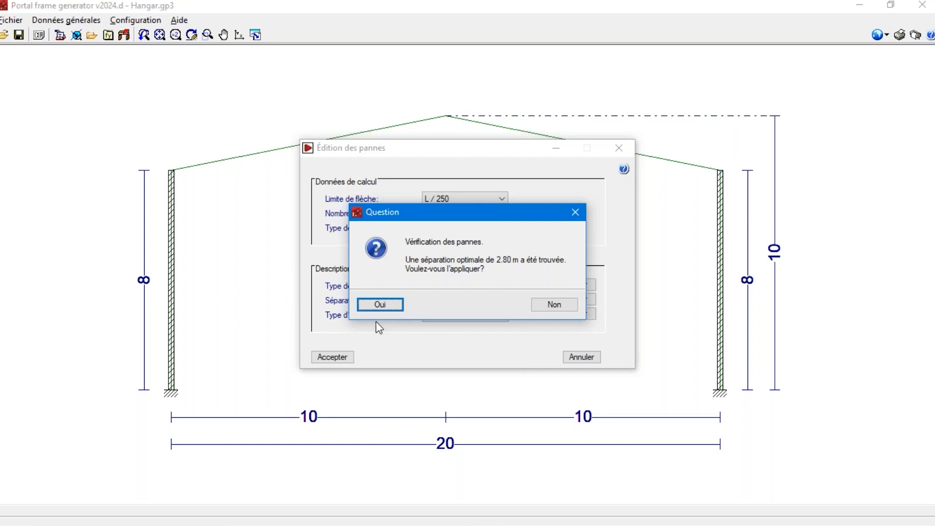
left_click(380, 305)
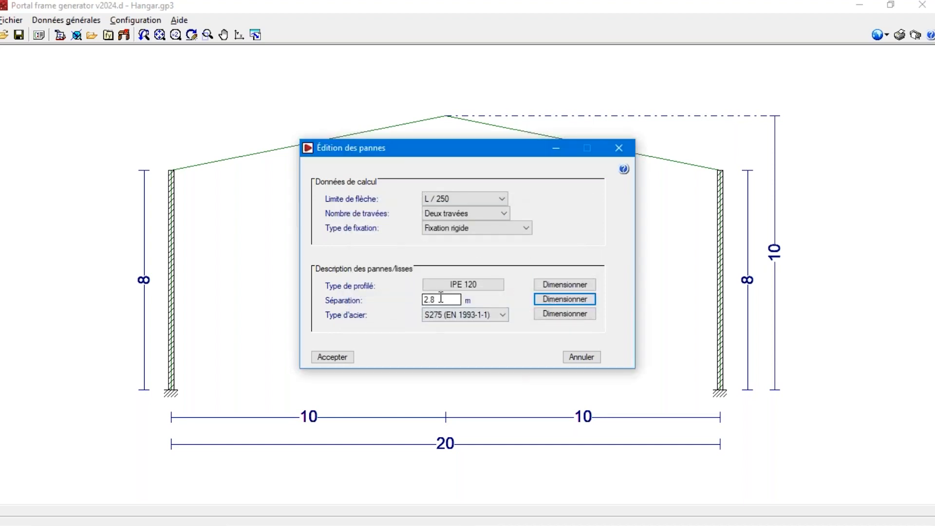
Set the purlin separation to 1.6 m and reset the purlin profile to IPE 80
left_click_drag(441, 298, 420, 305)
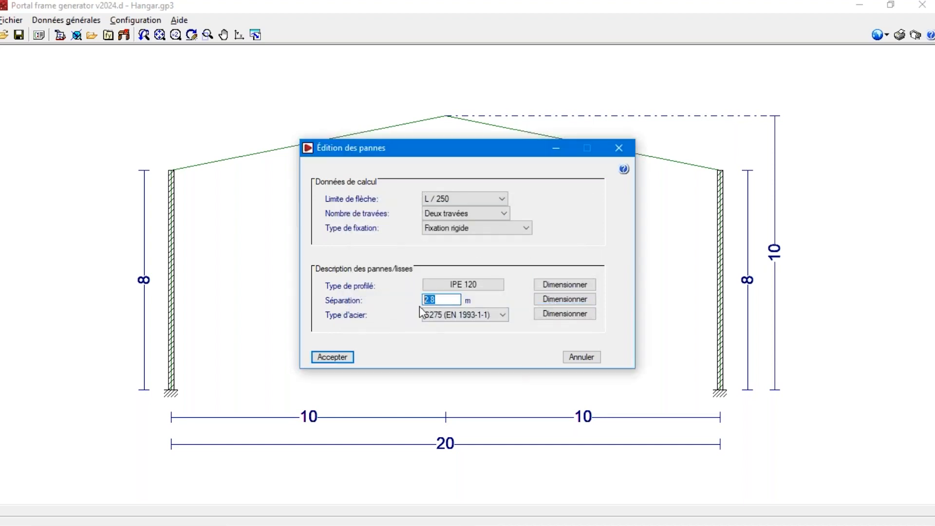
key("BackSpace")
type("1.6")
left_click(478, 284)
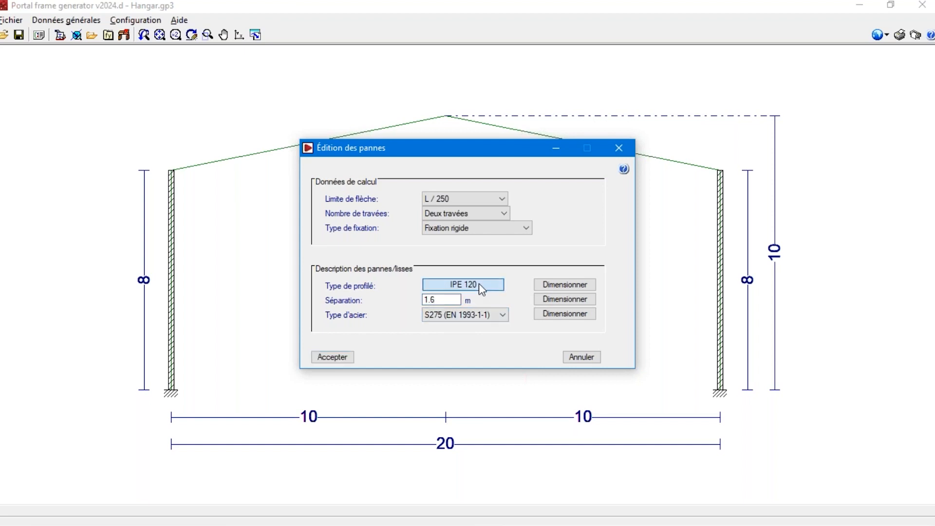
left_click(265, 261)
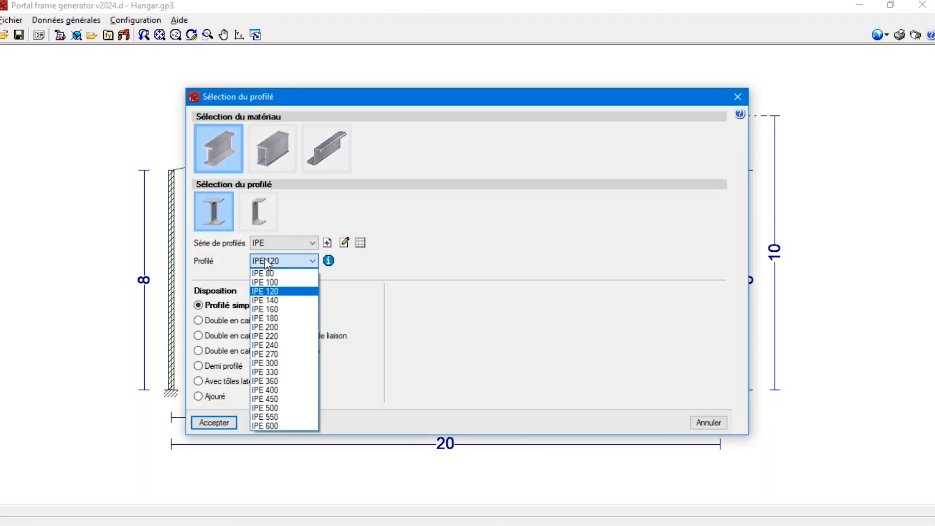
left_click(270, 274)
left_click(223, 422)
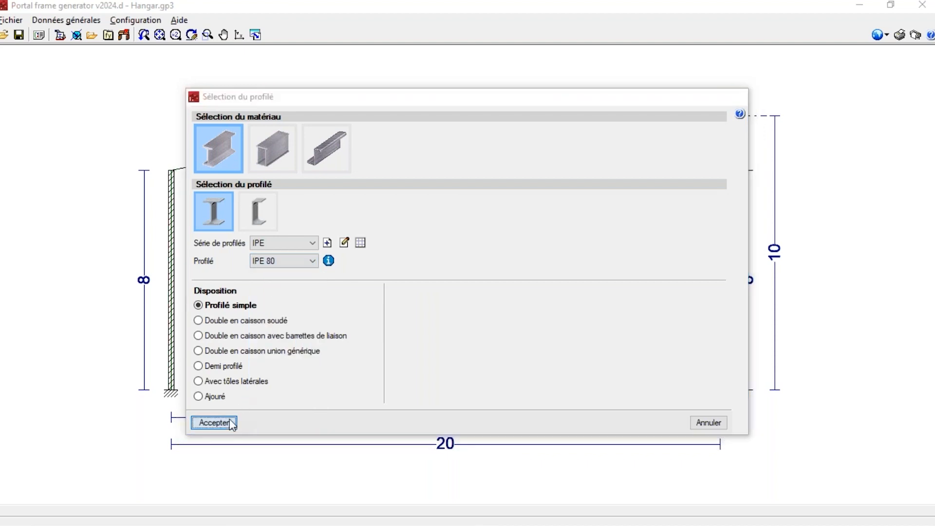
Run the profile sizing for the 1.6 m purlin separation and adopt IPE 120
left_click(576, 286)
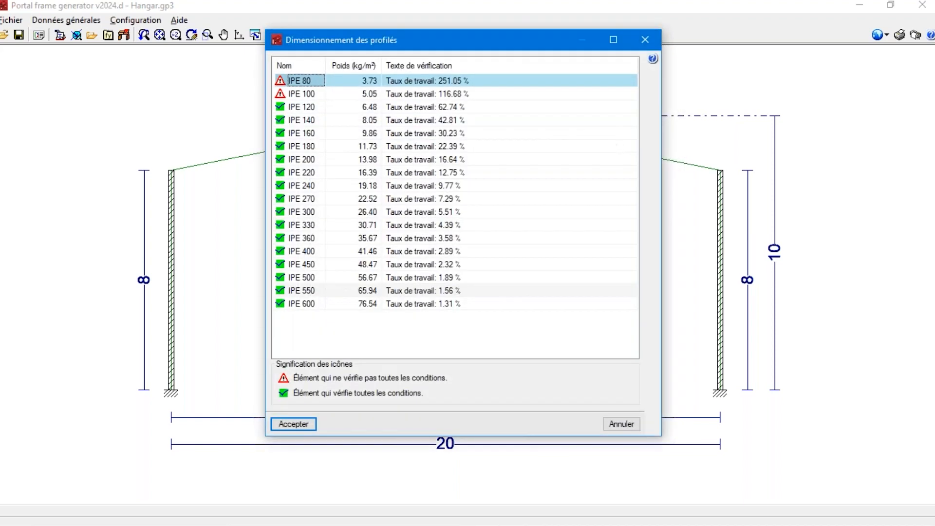
left_click(301, 108)
left_click(293, 423)
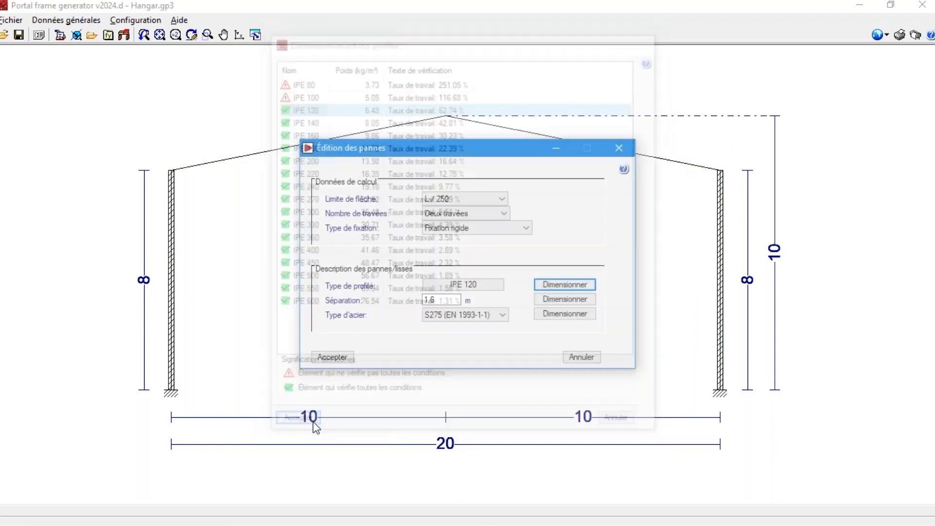
Read through the purlins' E.L.U. verification report, including the bending and shear checks, and accept the purlin definition
left_click(323, 359)
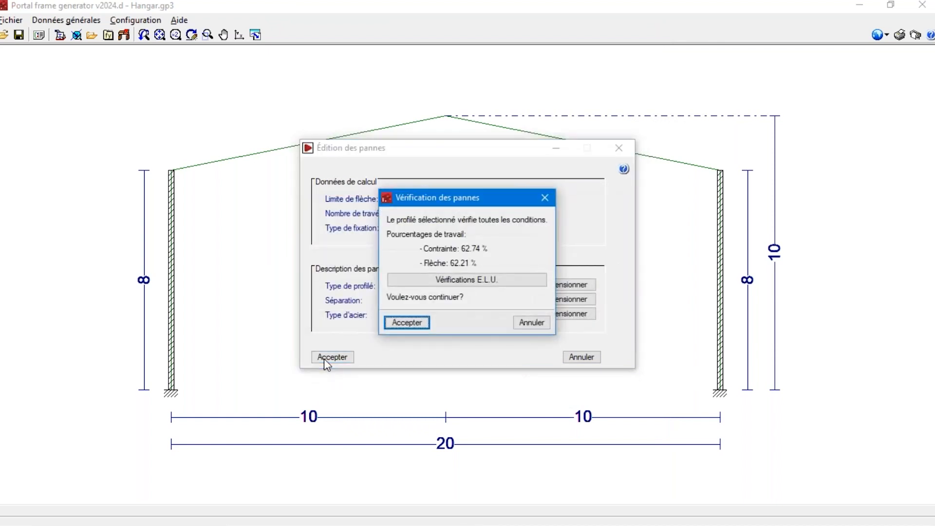
left_click(458, 281)
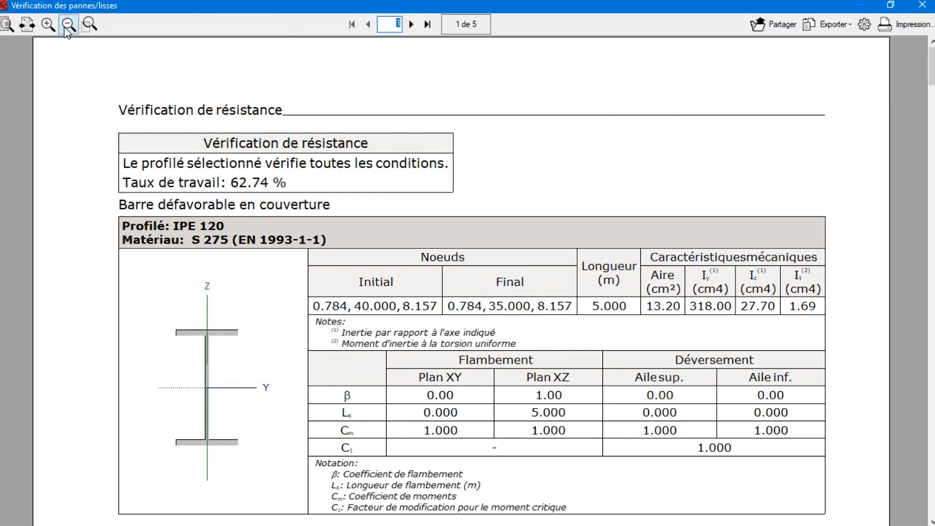
left_click(68, 24)
scroll(394, 196, "down", 3)
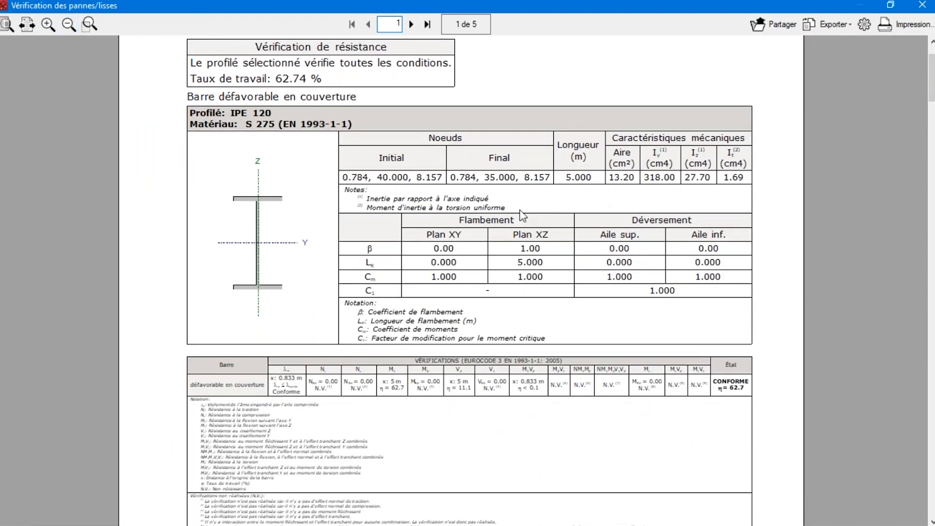
scroll(338, 212, "down", 5)
scroll(340, 213, "down", 10)
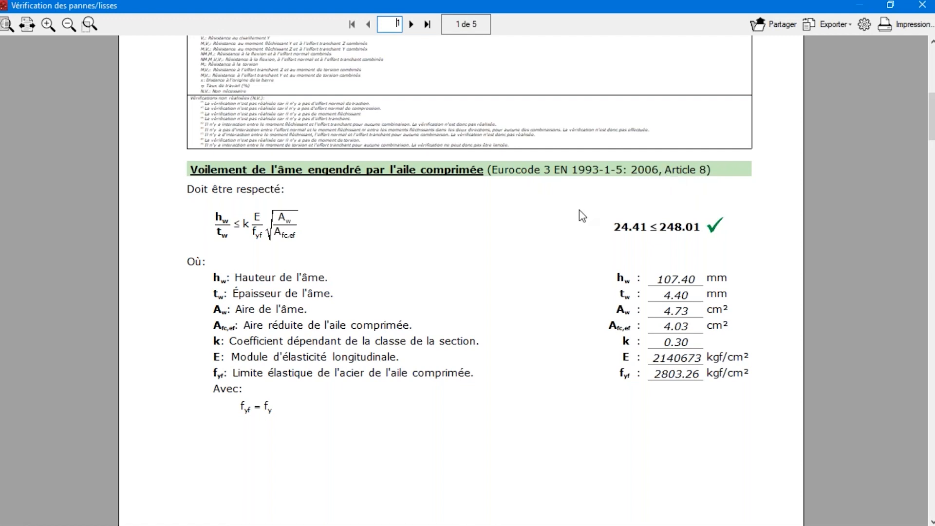
scroll(582, 214, "down", 5)
scroll(583, 214, "down", 12)
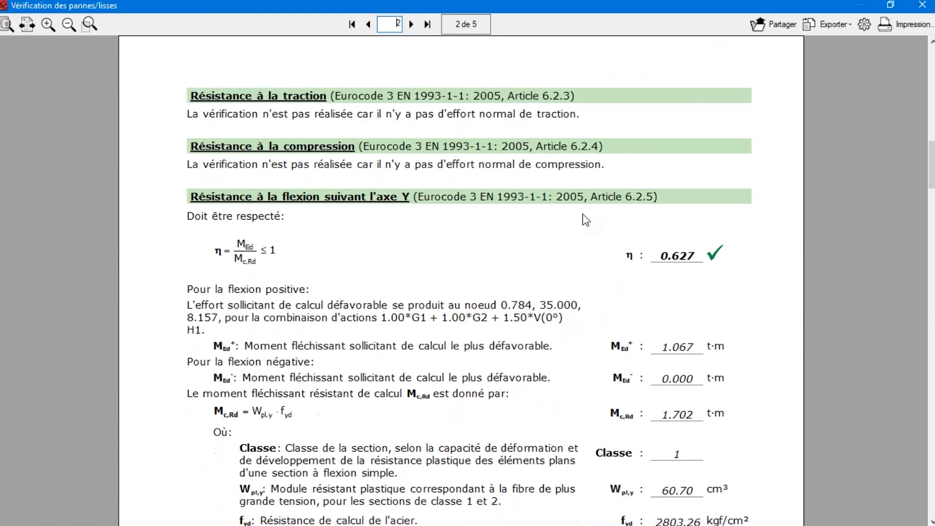
scroll(583, 217, "down", 13)
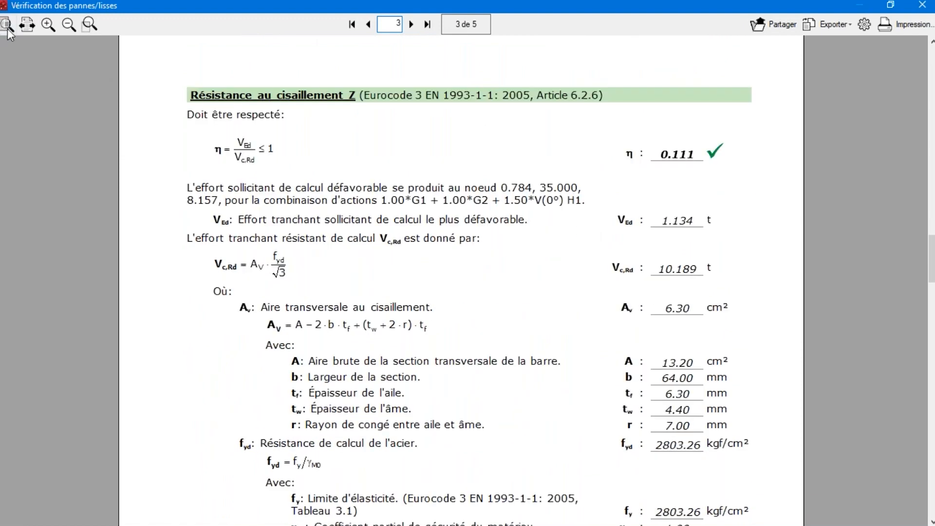
left_click(69, 24)
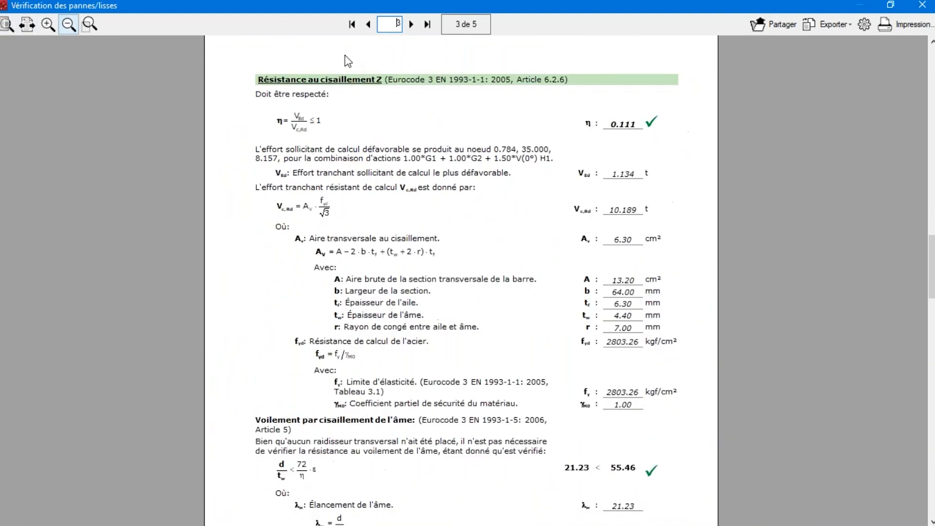
left_click(847, 25)
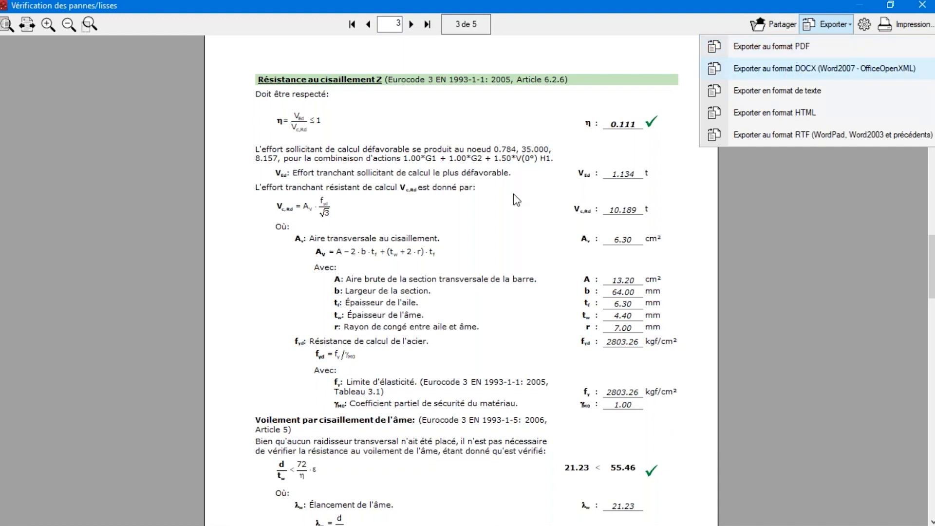
scroll(512, 200, "up", 15)
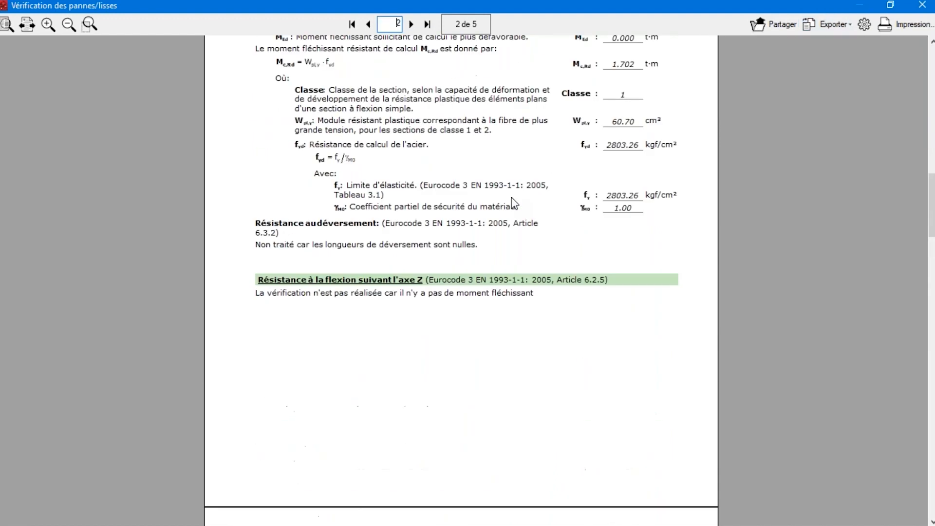
scroll(511, 197, "up", 10)
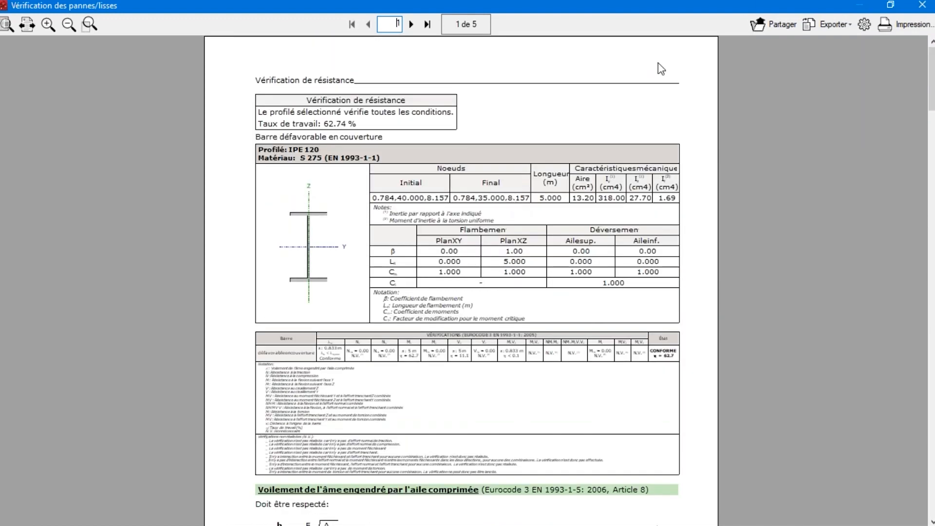
left_click(922, 5)
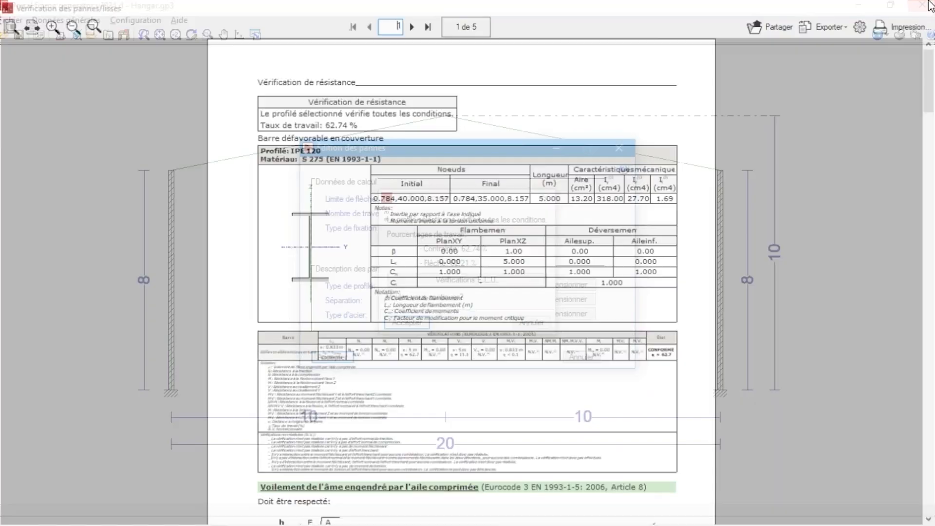
left_click(408, 320)
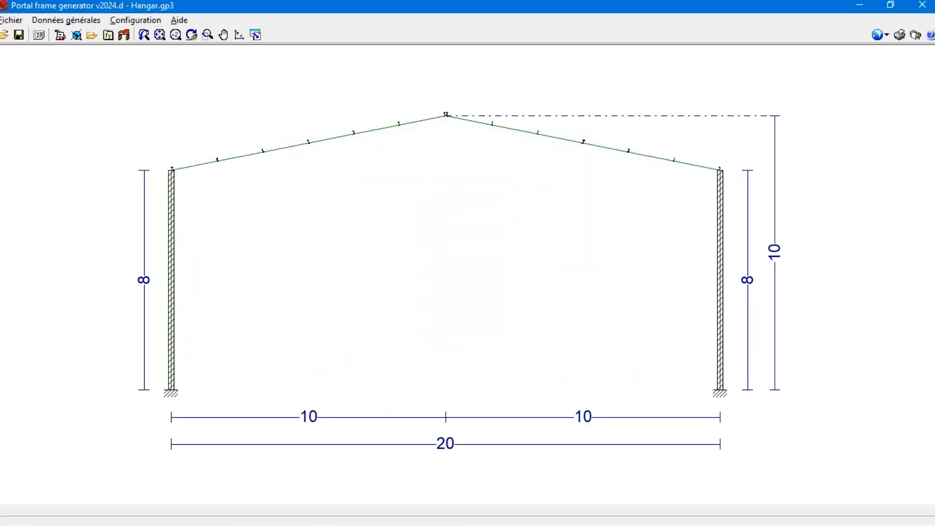
Show the loads on the frame drawing for the hypothesis Vent à 0°, pression extérieure type 1 Pression intérieure
left_click(49, 21)
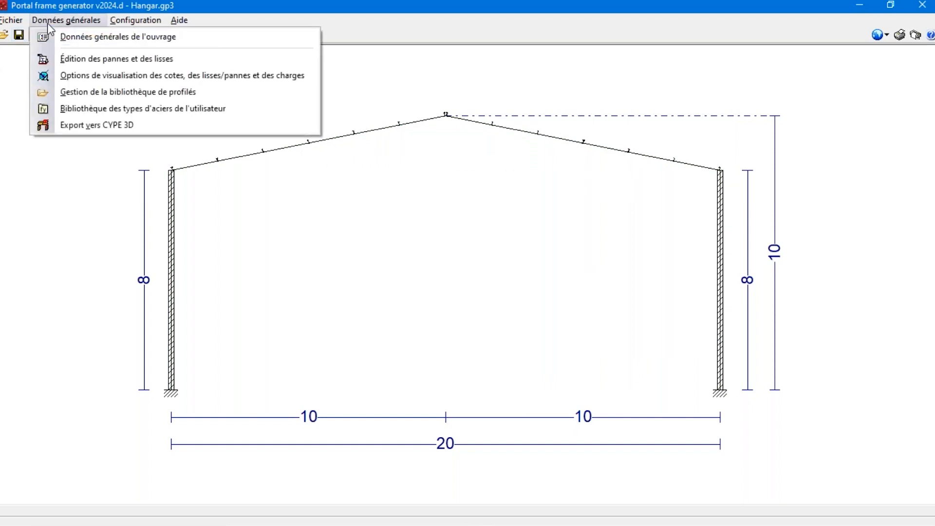
left_click(86, 76)
left_click(419, 254)
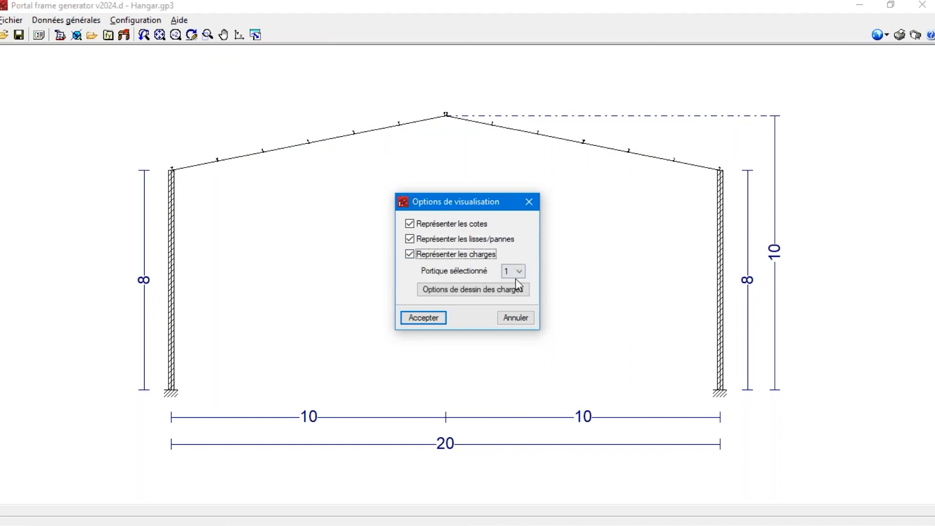
left_click(490, 292)
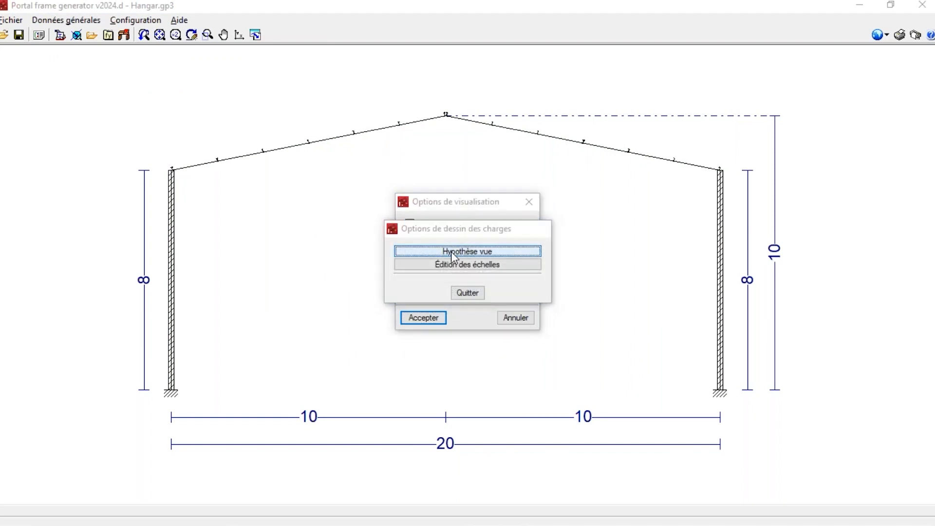
left_click(451, 251)
left_click(451, 251)
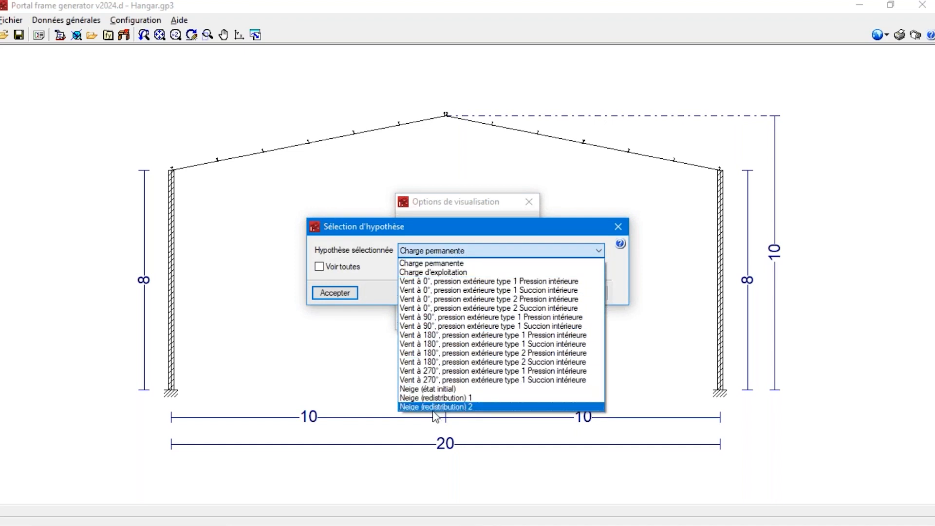
left_click(446, 285)
left_click(336, 293)
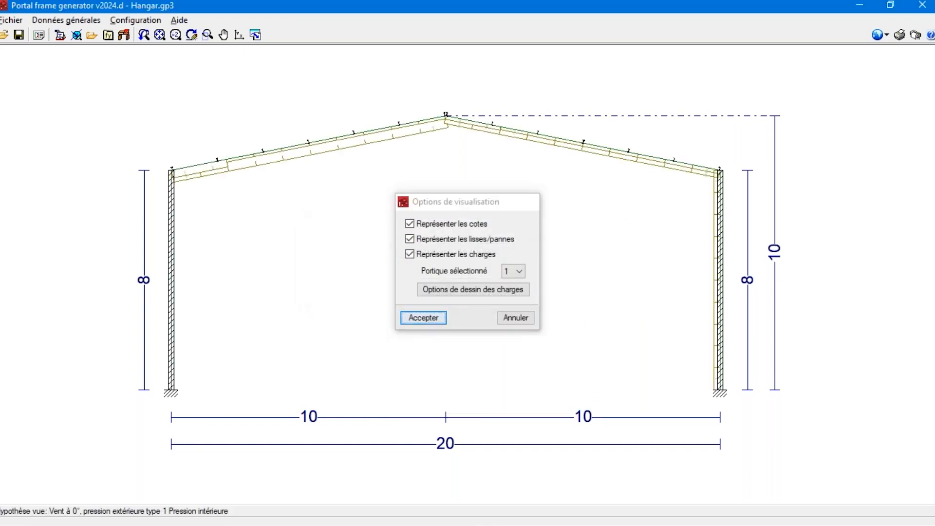
Examine the wind load values on the roof slopes and columns near both eaves of the frame
scroll(187, 166, "up", 4)
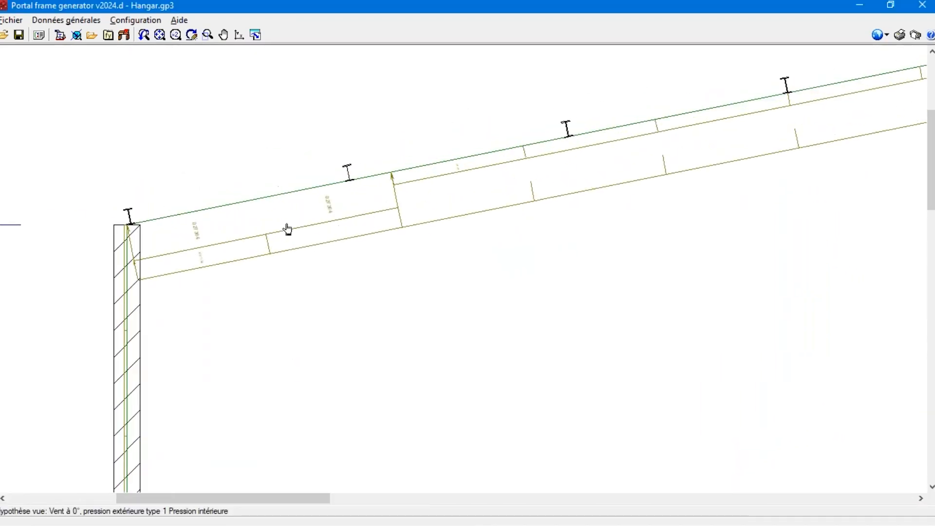
scroll(100, 246, "up", 4)
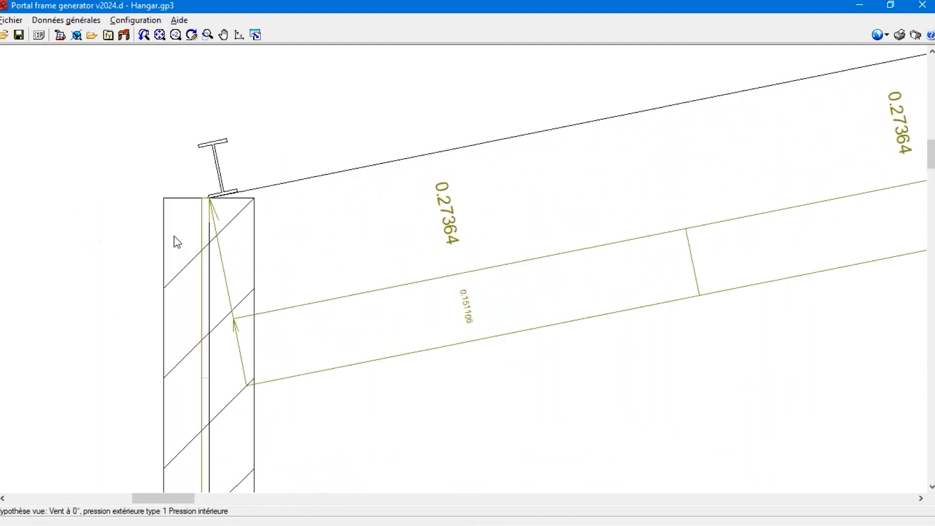
scroll(186, 246, "down", 8)
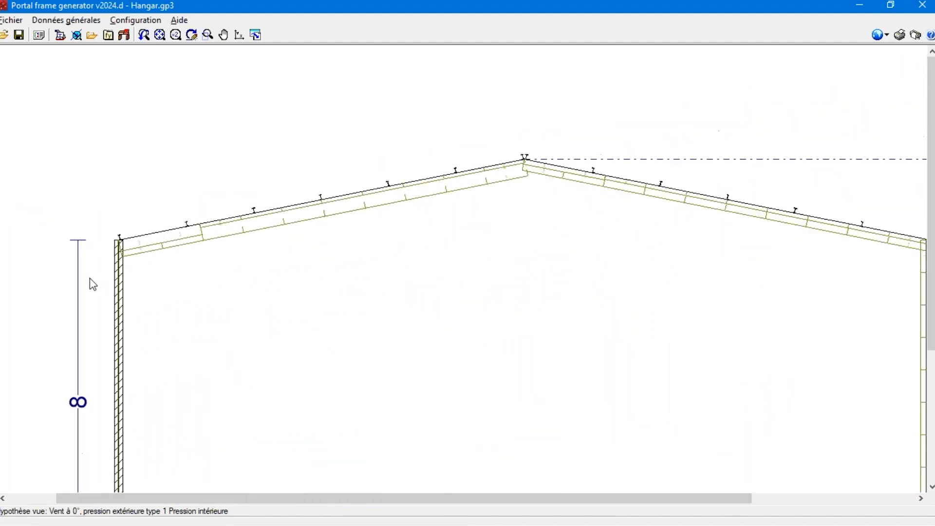
scroll(576, 249, "up", 5)
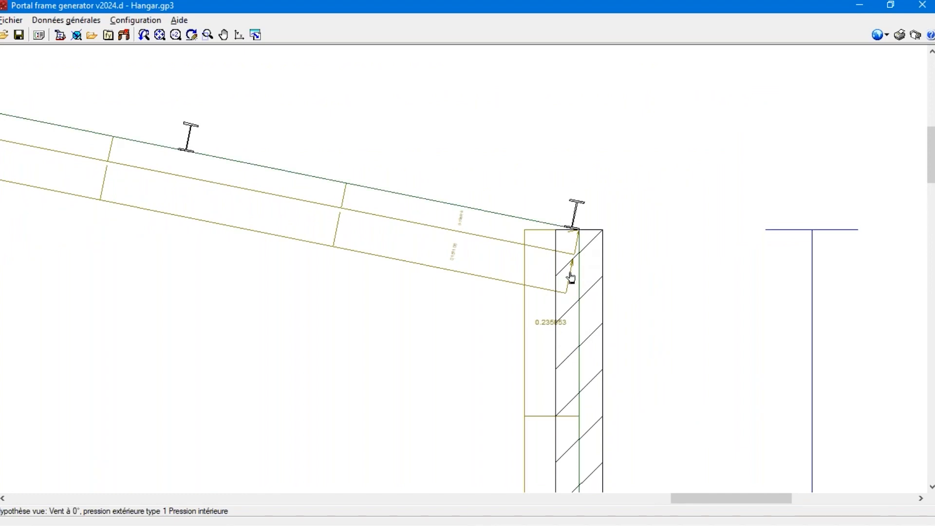
scroll(591, 285, "down", 3)
scroll(600, 284, "down", 3)
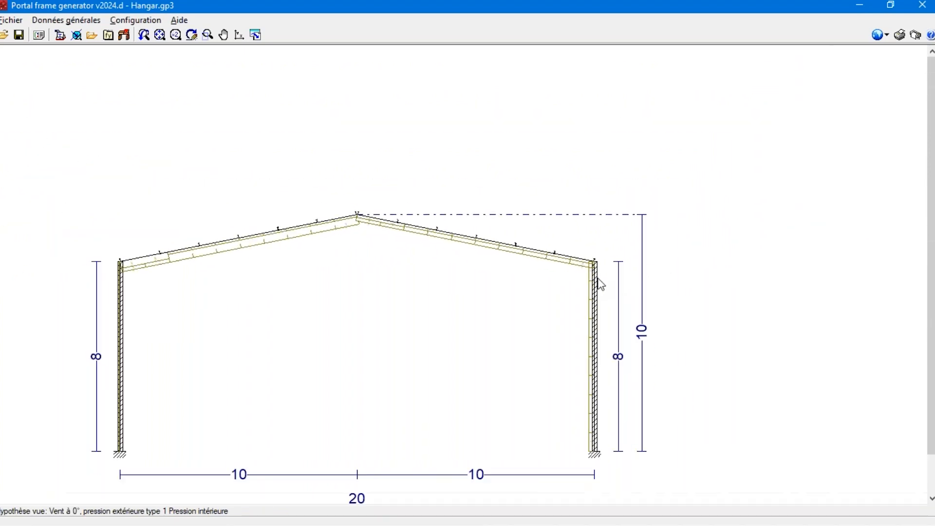
Switch the load display from the first portal frame to another frame of the hangar
left_click(65, 21)
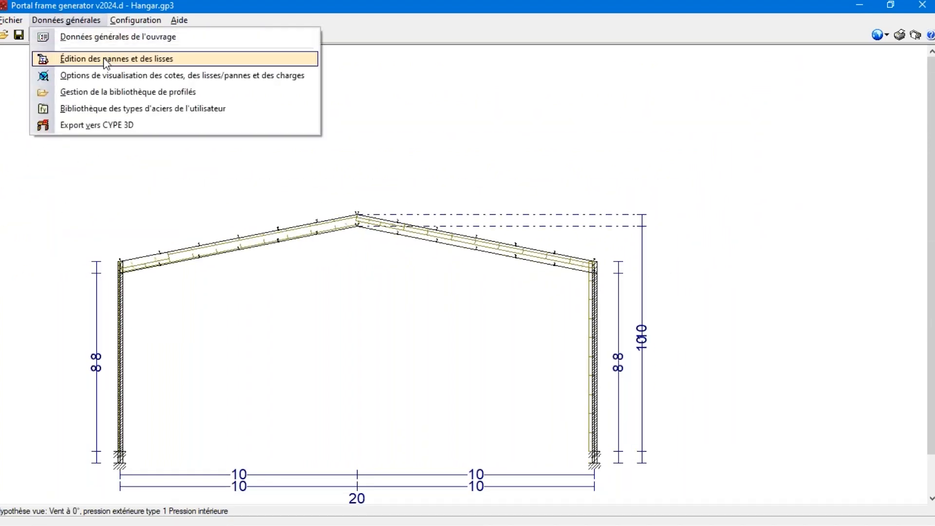
left_click(107, 76)
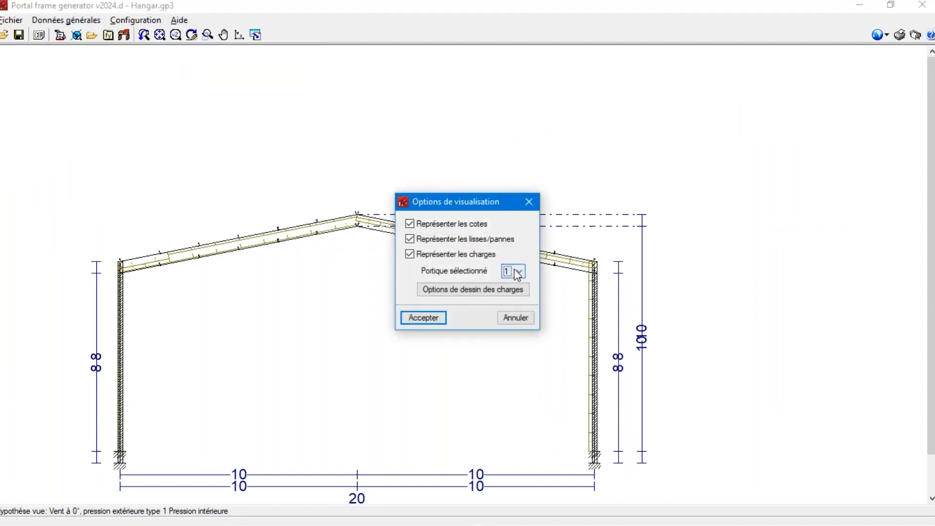
left_click(517, 272)
left_click(514, 291)
left_click(423, 317)
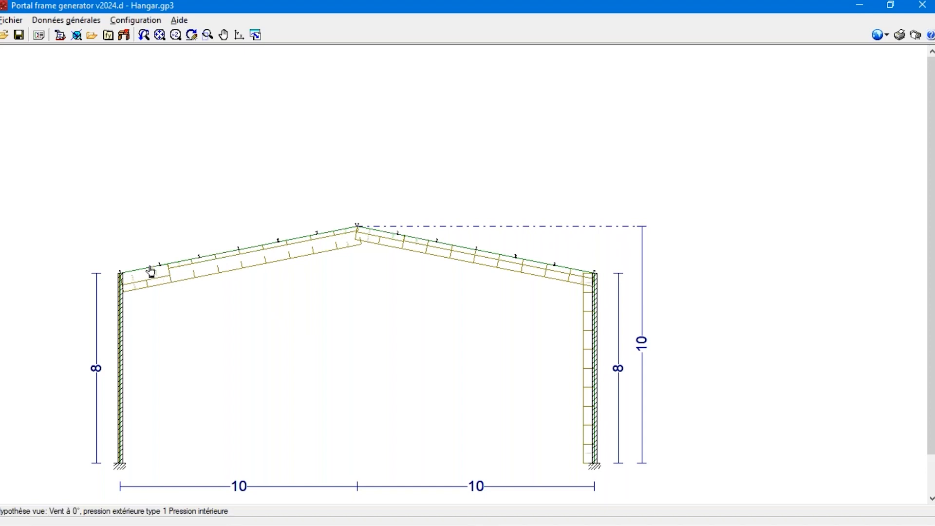
Start the export to CYPE 3D, accept the purlin verification, and choose Portiques bi-encastrés with Flambement dans les ossatures à noeuds fixes
left_click(58, 21)
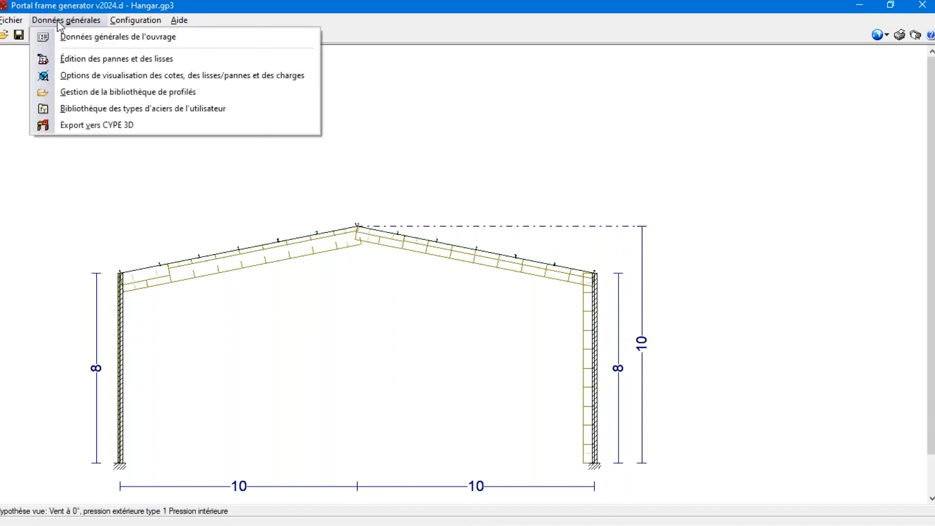
left_click(80, 129)
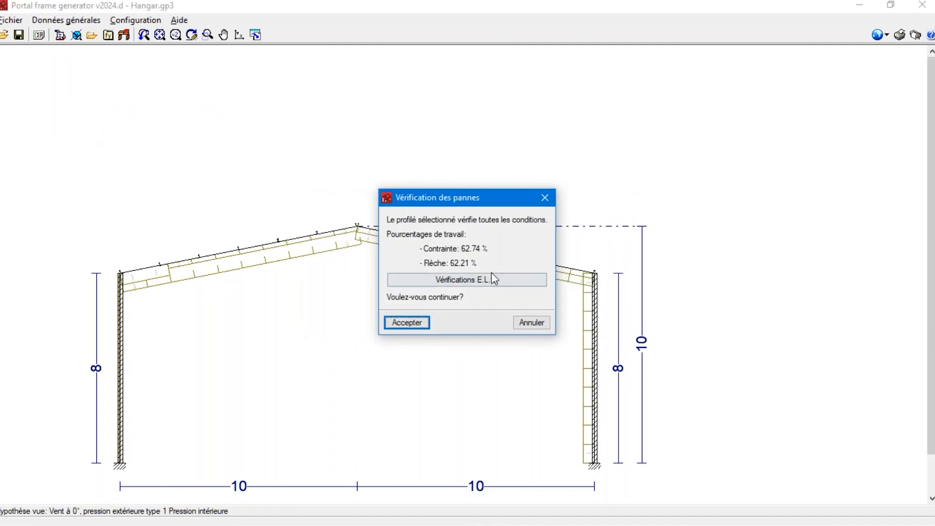
left_click(407, 323)
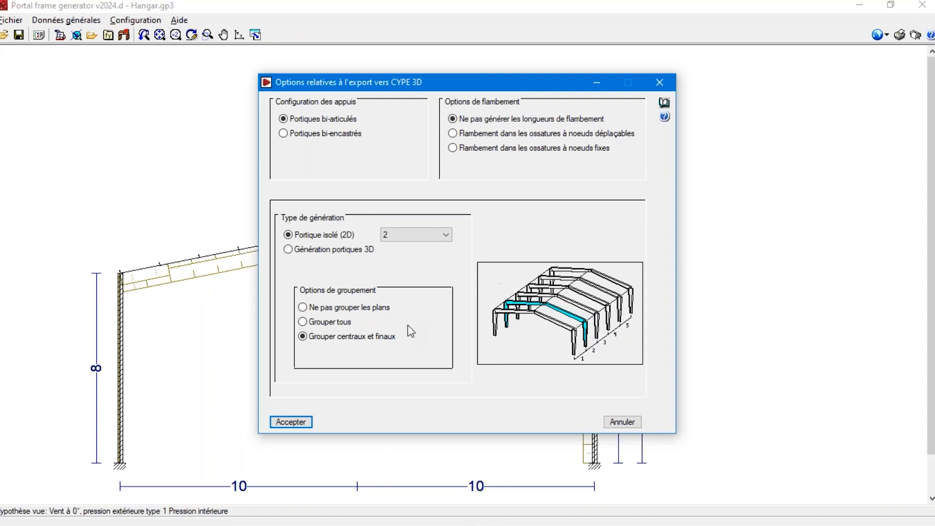
left_click(340, 133)
left_click(511, 136)
left_click(570, 150)
Set the export to Génération portiques 3D with Ne pas grouper les plans and accept the options
left_click(337, 249)
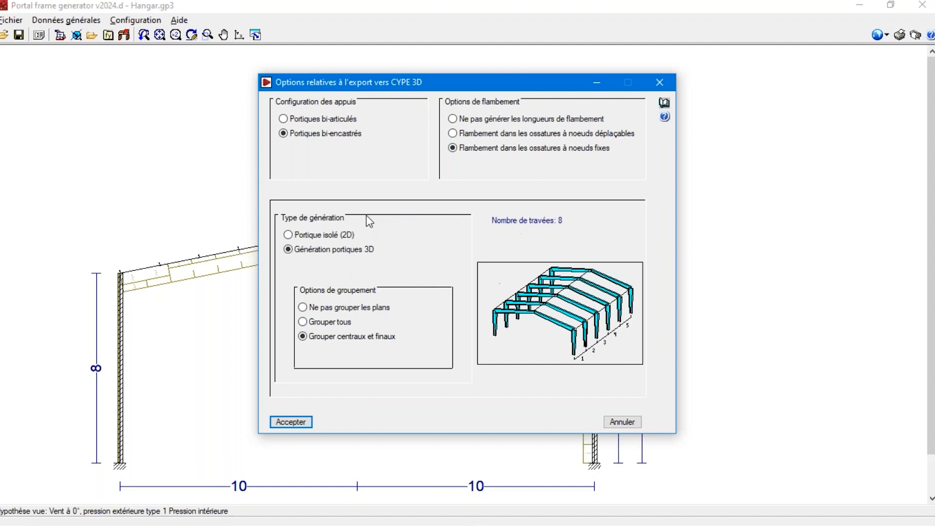
left_click(322, 235)
left_click(326, 250)
left_click(341, 309)
left_click(306, 421)
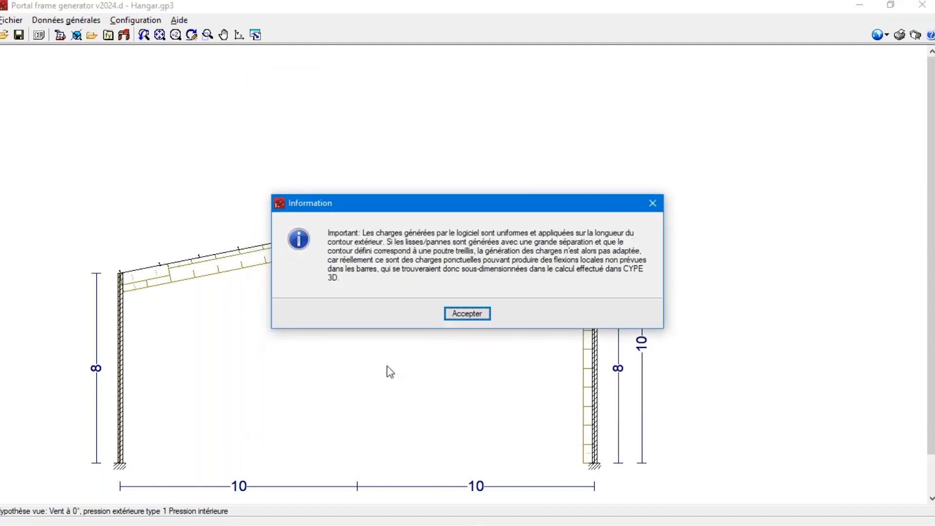
Save the current job and create the exported CYPE 3D job with the file name Hangar
key("Return")
key("Return")
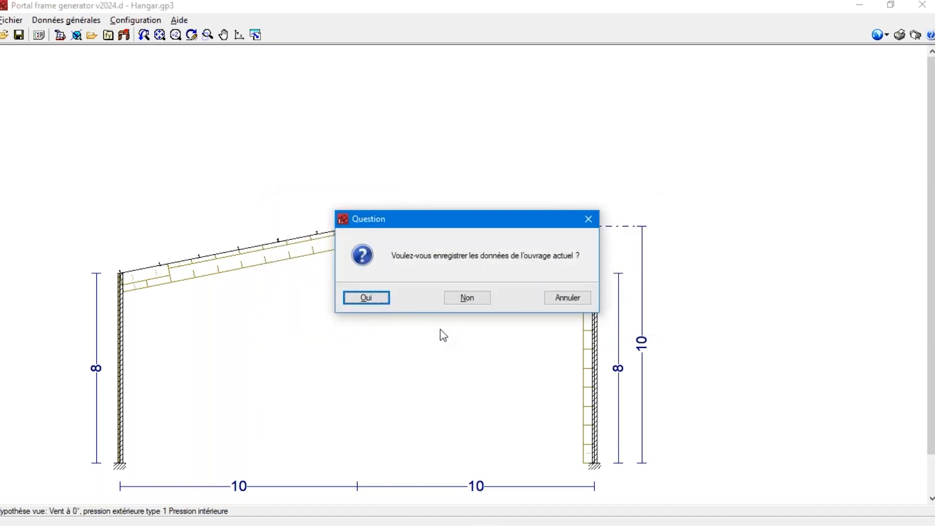
key("Return")
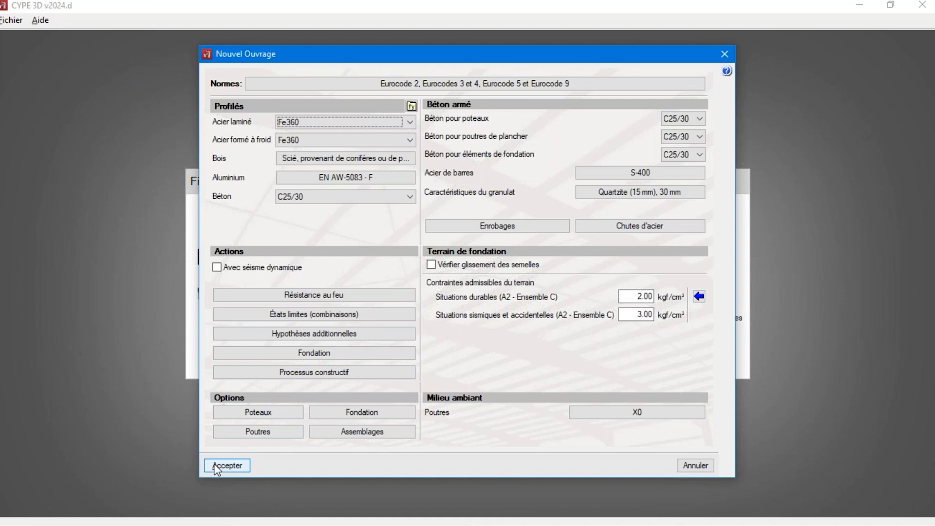
left_click(314, 314)
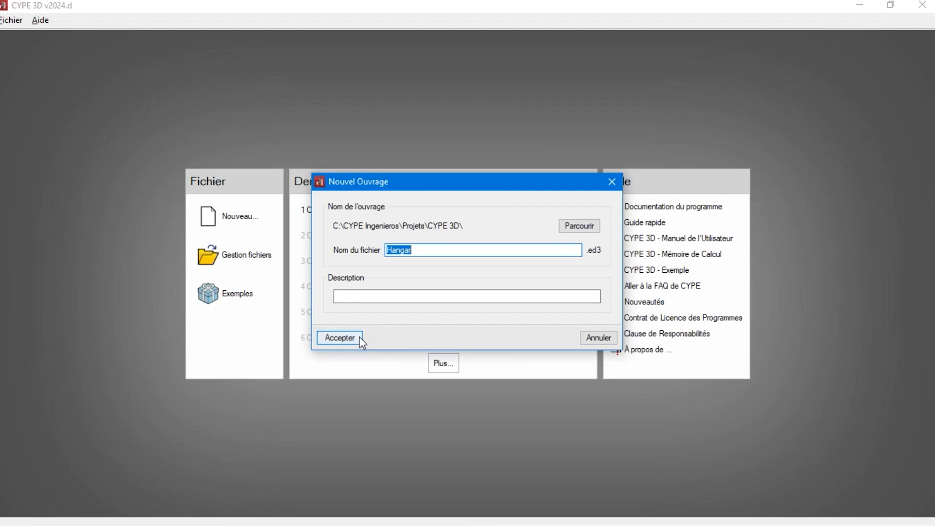
left_click(340, 337)
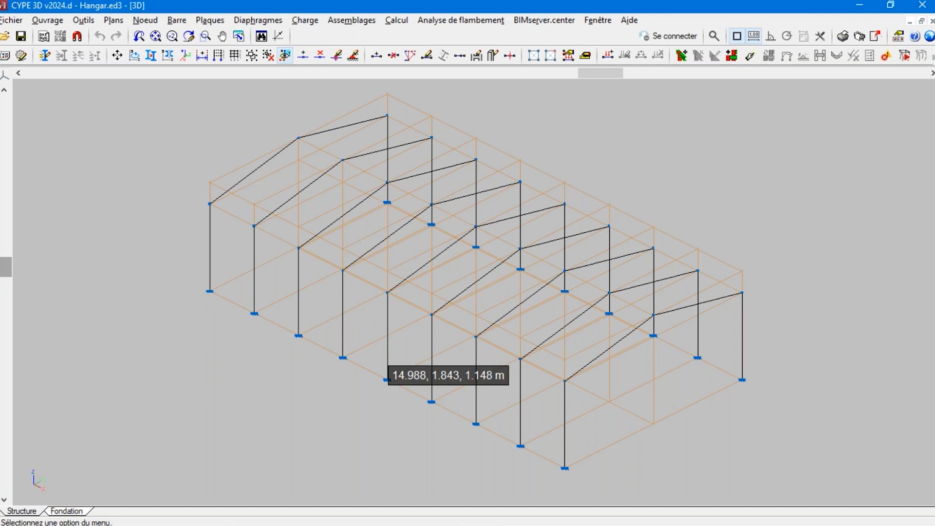
Review the uniform panel loads assigned to the near roof slope in CYPE 3D
left_click(316, 25)
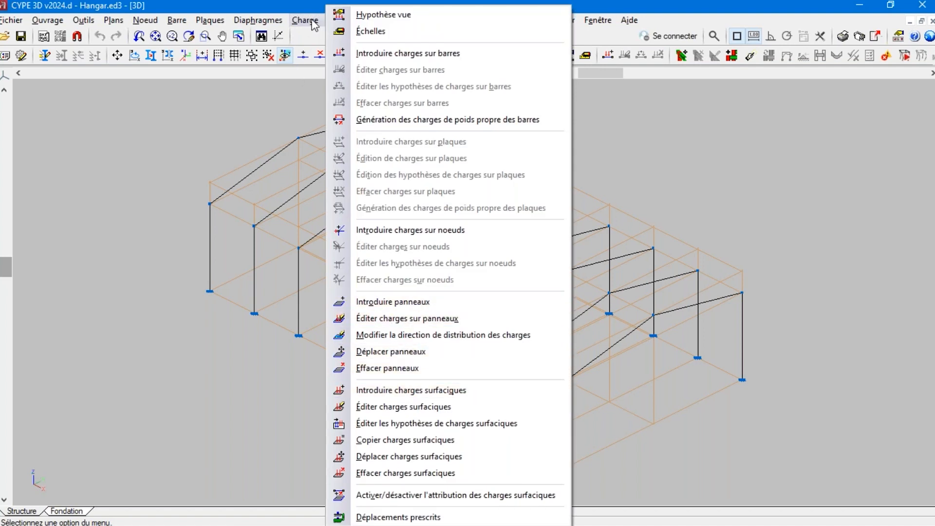
left_click(396, 319)
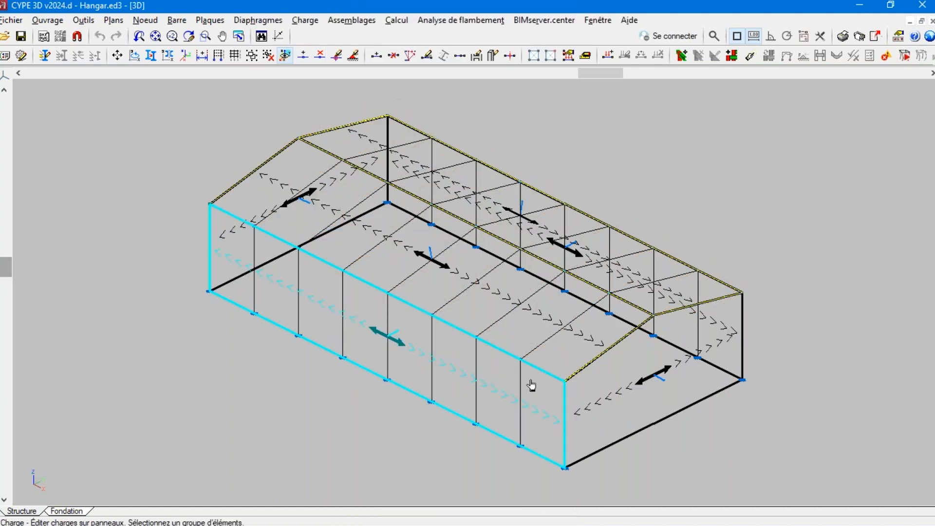
left_click(561, 374)
right_click(562, 374)
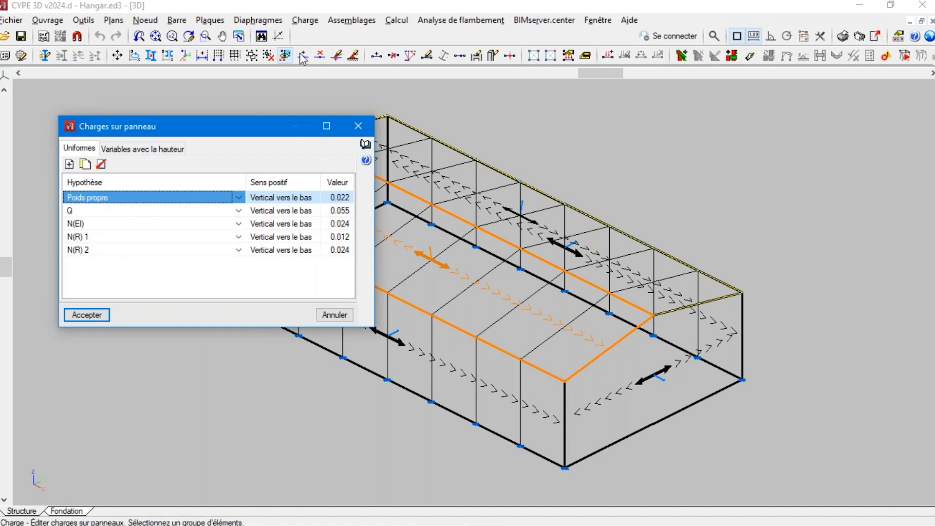
key("Return")
Start editing surface loads and display those of the wind hypothesis V(0°) H1
left_click(305, 20)
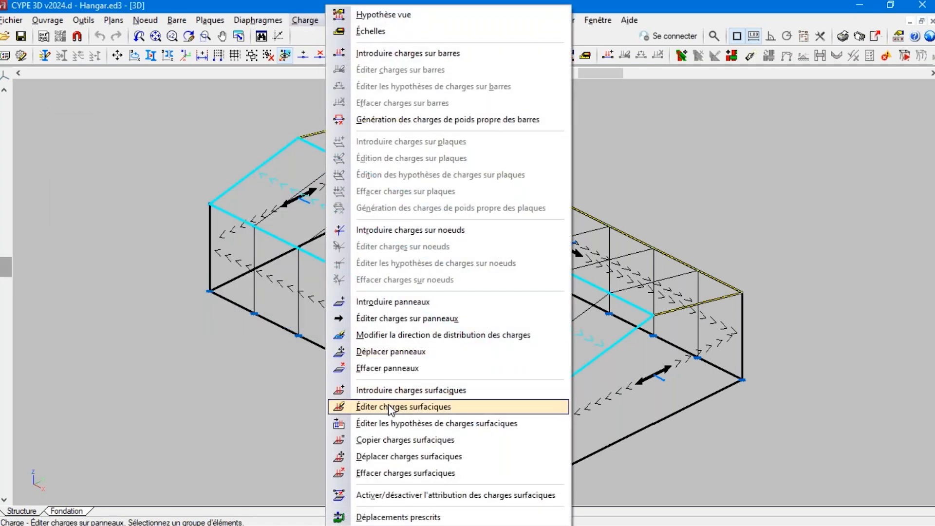
left_click(389, 408)
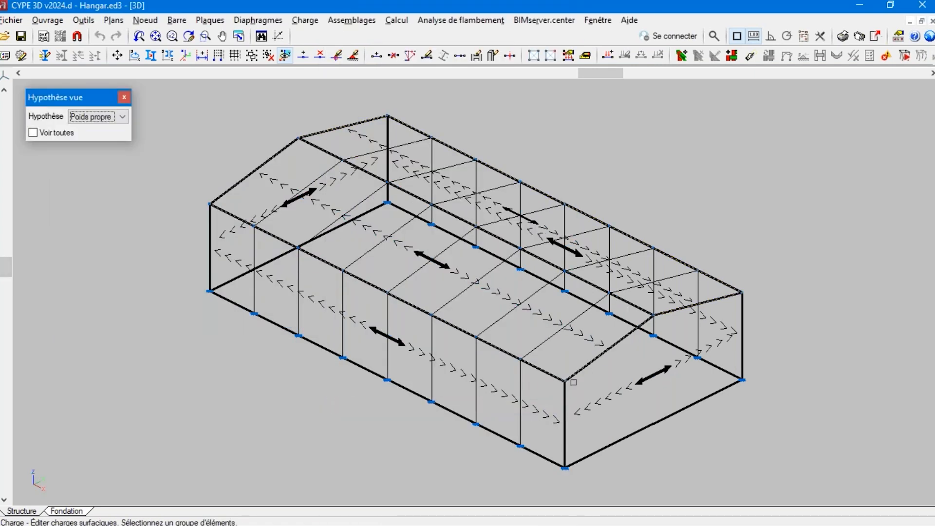
left_click(102, 127)
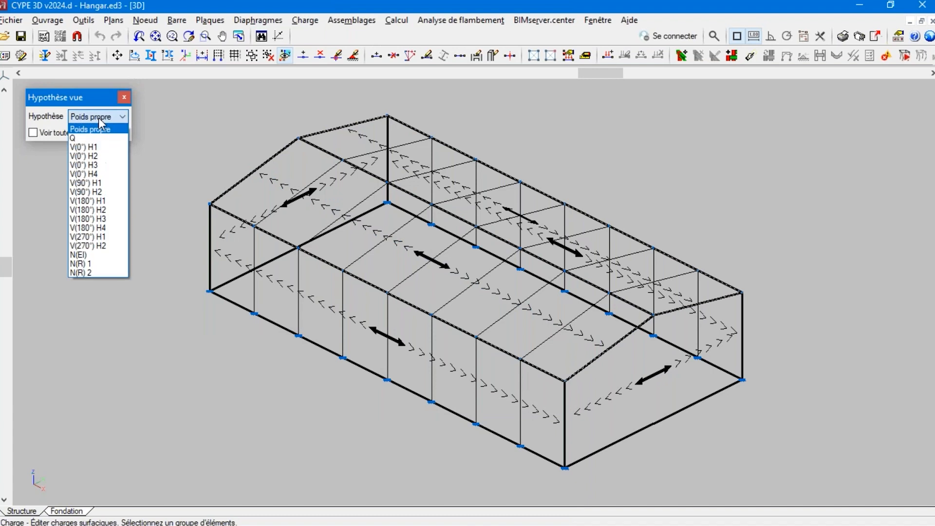
left_click(98, 147)
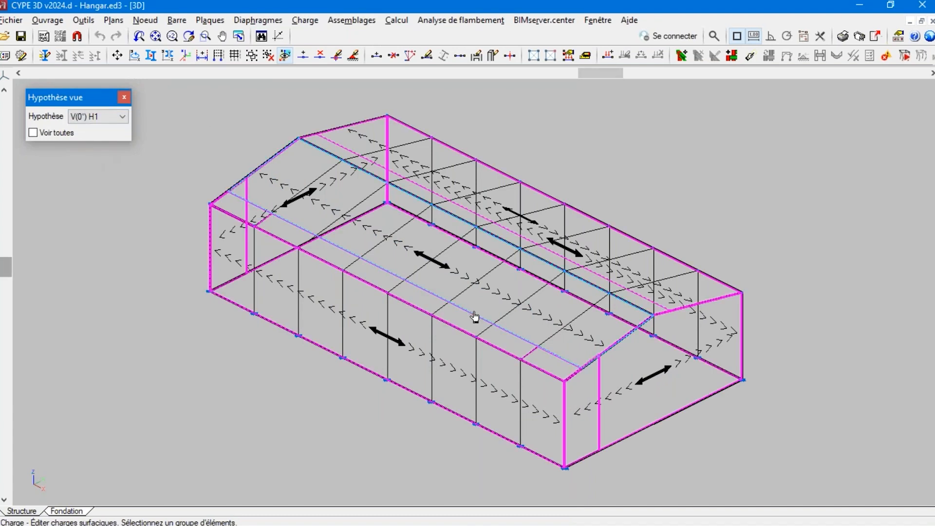
Check the V(0°) H1 surface load values on the corner zone and the adjoining eave strip of the near roof slope
scroll(579, 397, "up", 2)
scroll(578, 397, "up", 1)
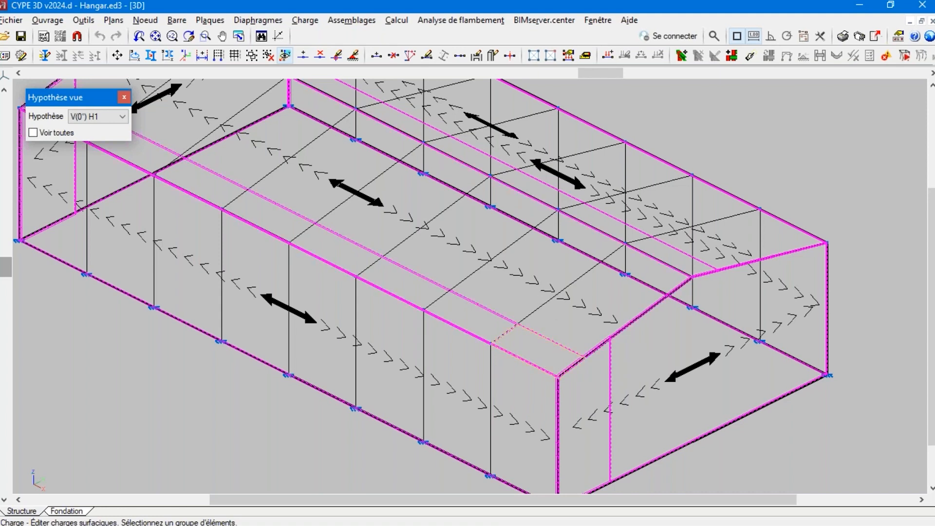
right_click(538, 350)
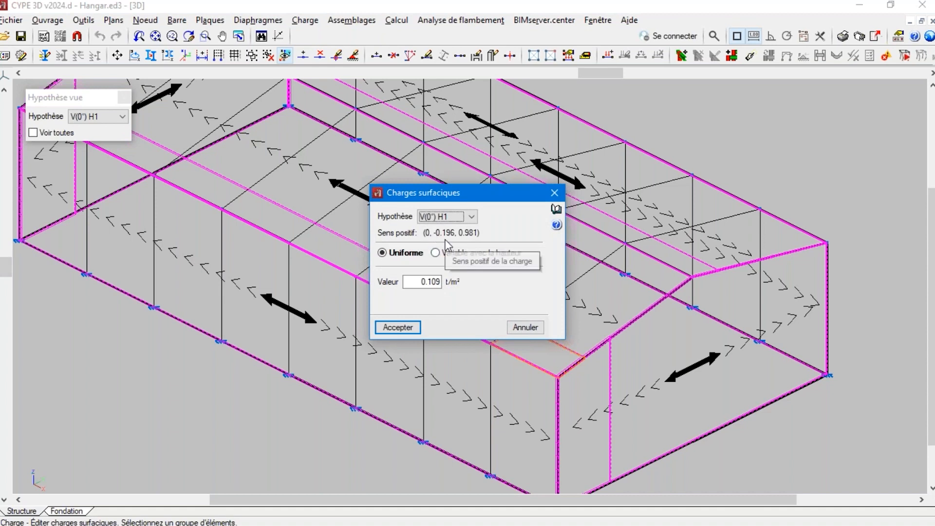
left_click(529, 327)
right_click(558, 343)
key("Return")
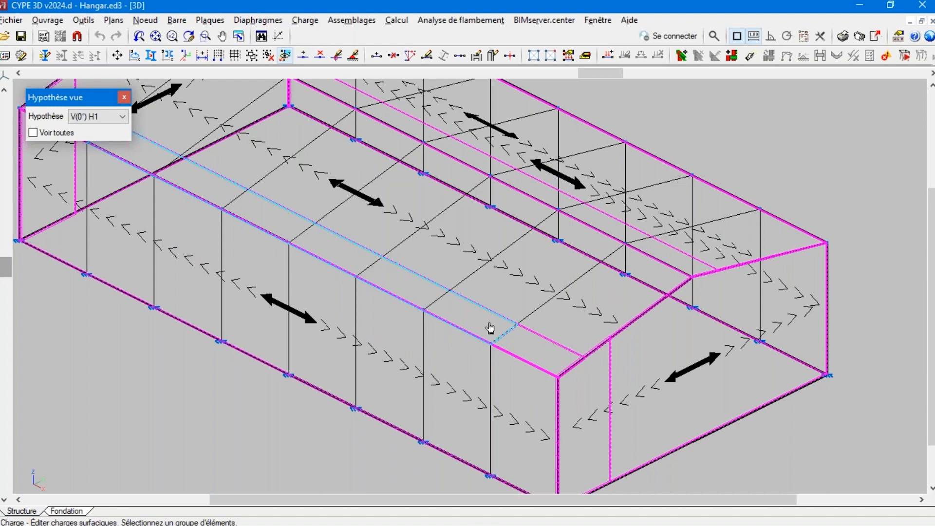
right_click(509, 326)
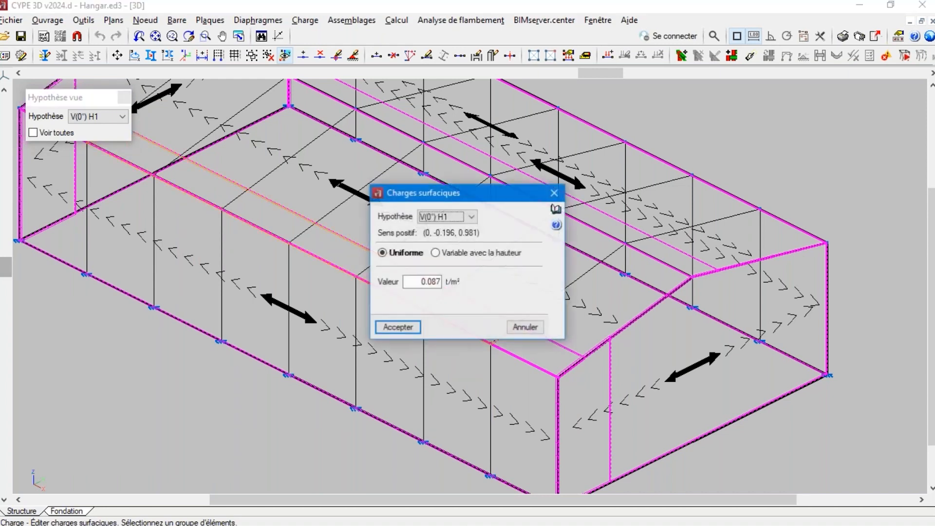
left_click(511, 326)
scroll(509, 325, "down", 6)
scroll(561, 289, "up", 1)
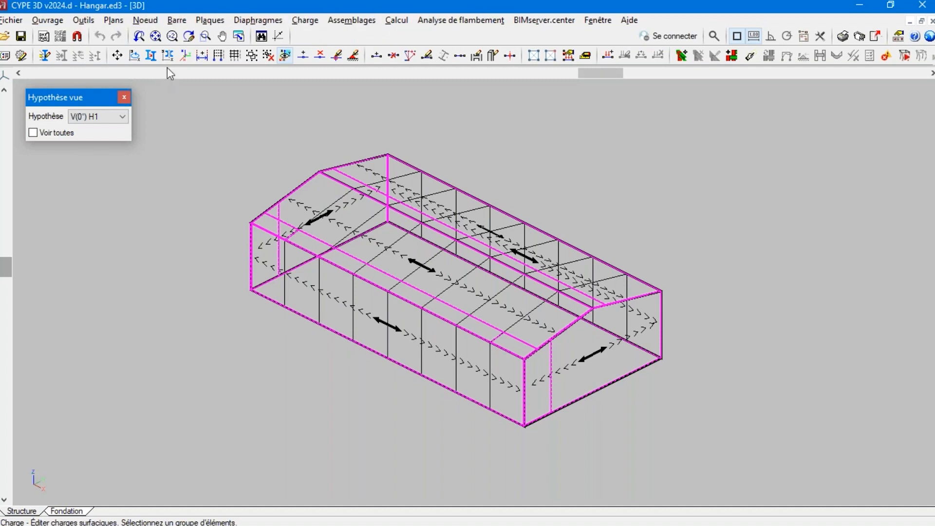
Create a 2D plane view titled p1 through the end frame's column base, eave node and ridge node at X = 40 m
left_click(175, 21)
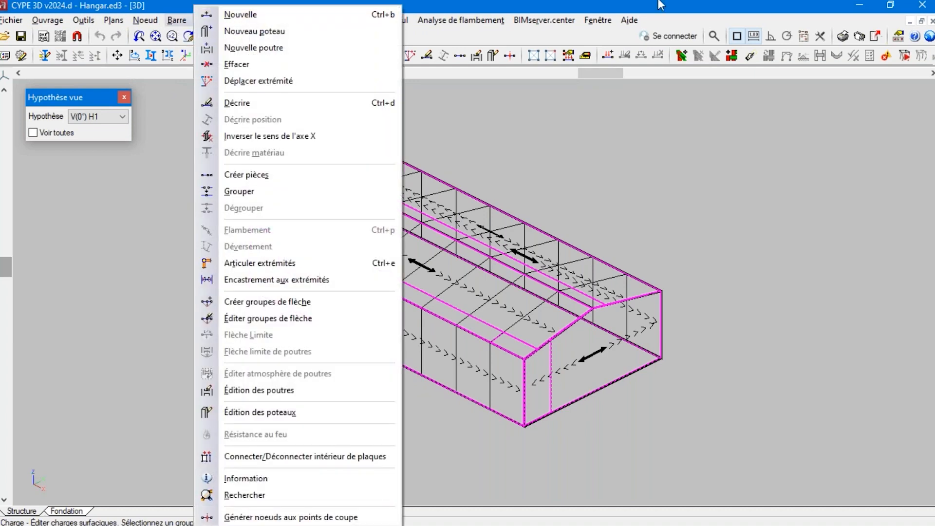
mouse_move(592, 20)
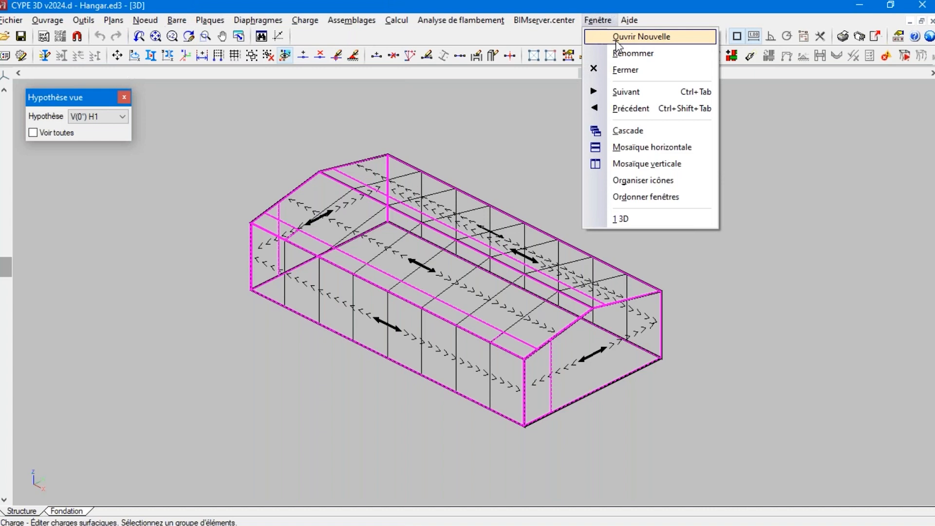
left_click(617, 38)
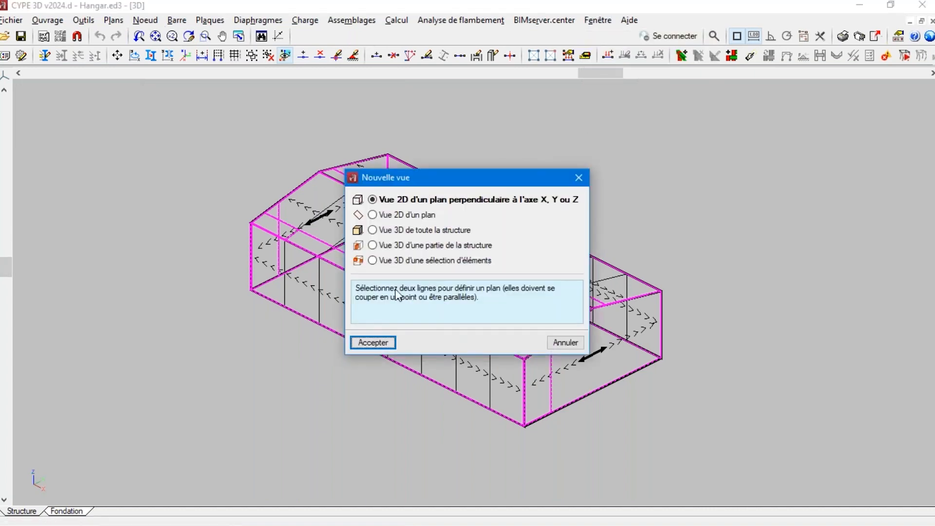
left_click(396, 217)
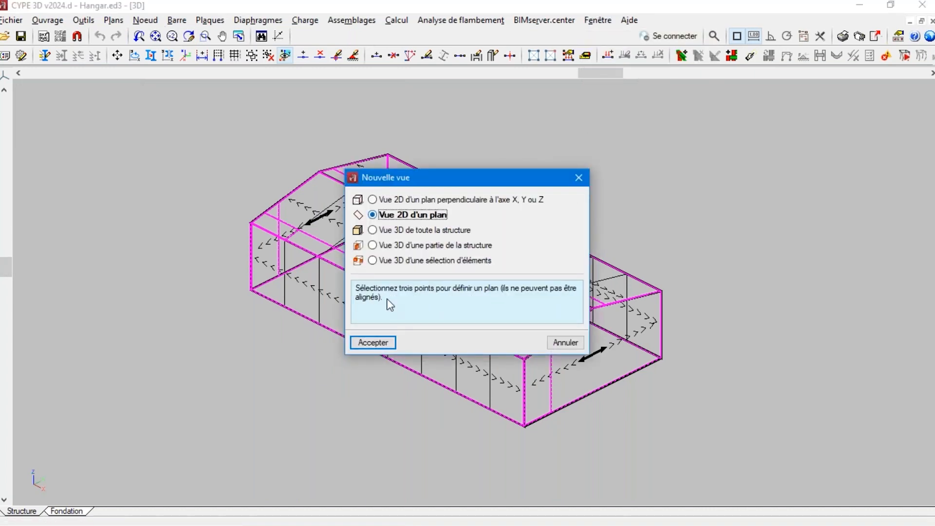
left_click(372, 342)
scroll(522, 419, "up", 3)
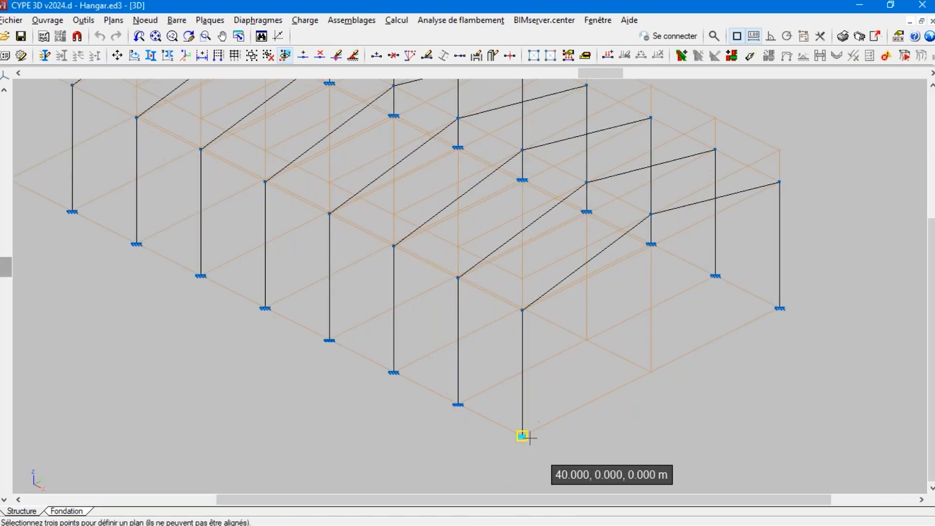
left_click(522, 437)
left_click(522, 310)
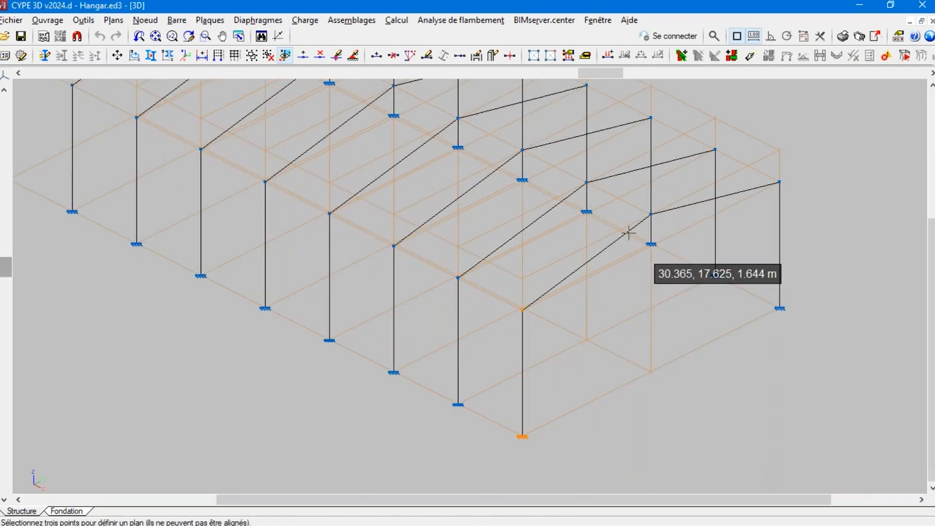
left_click(650, 214)
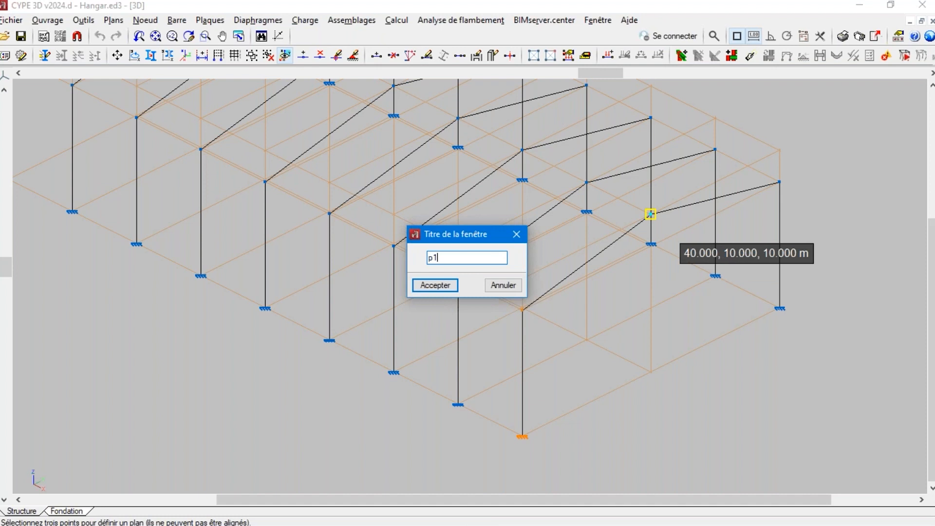
type("p1")
key("Return")
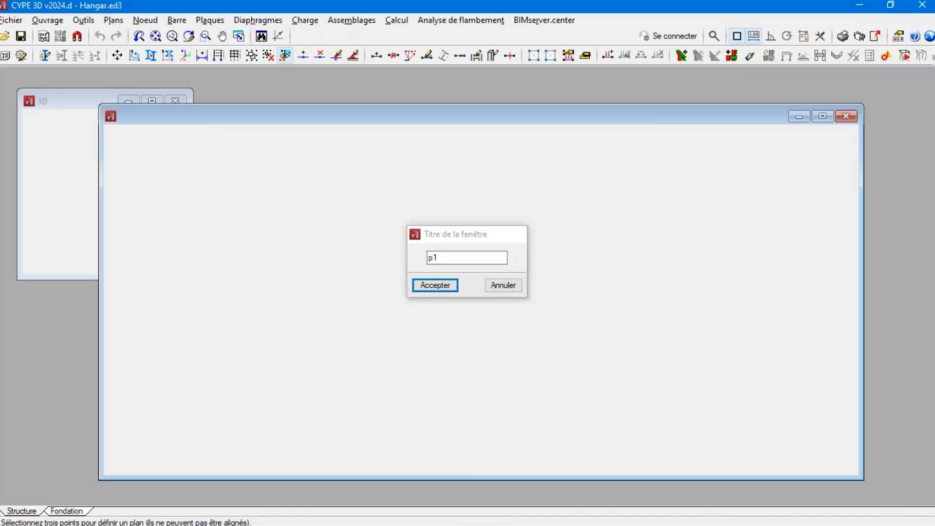
left_click(589, 20)
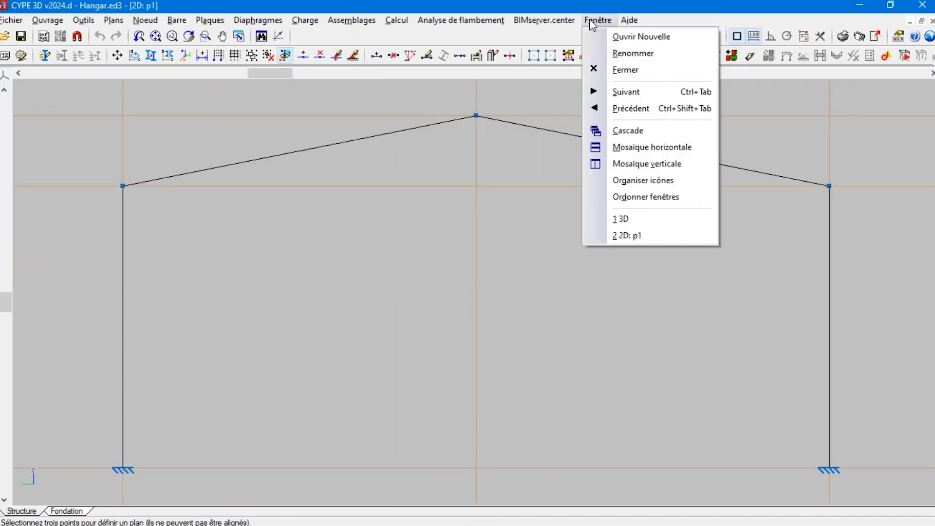
left_click(618, 37)
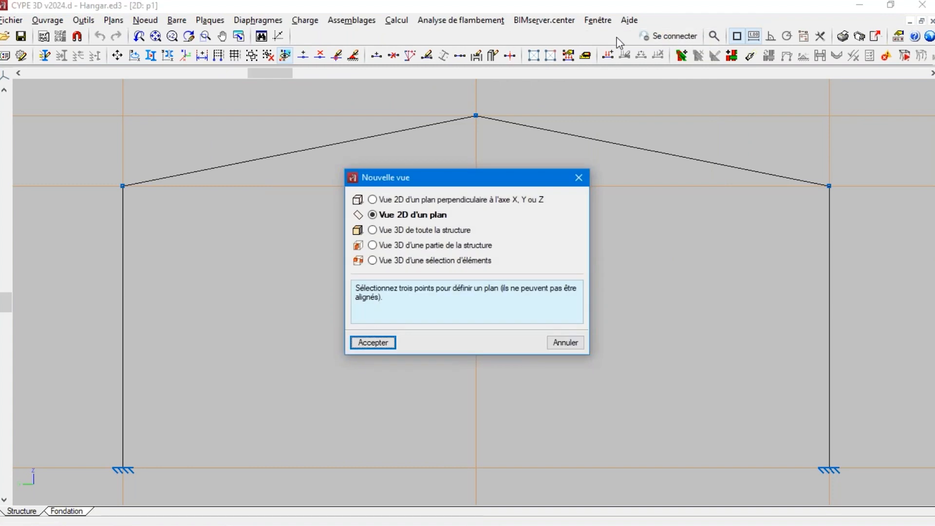
key("Escape")
Create a 2D plane view titled p2 through the second frame's column base, eave node and ridge node at X = 35 m
left_click(597, 20)
left_click(621, 219)
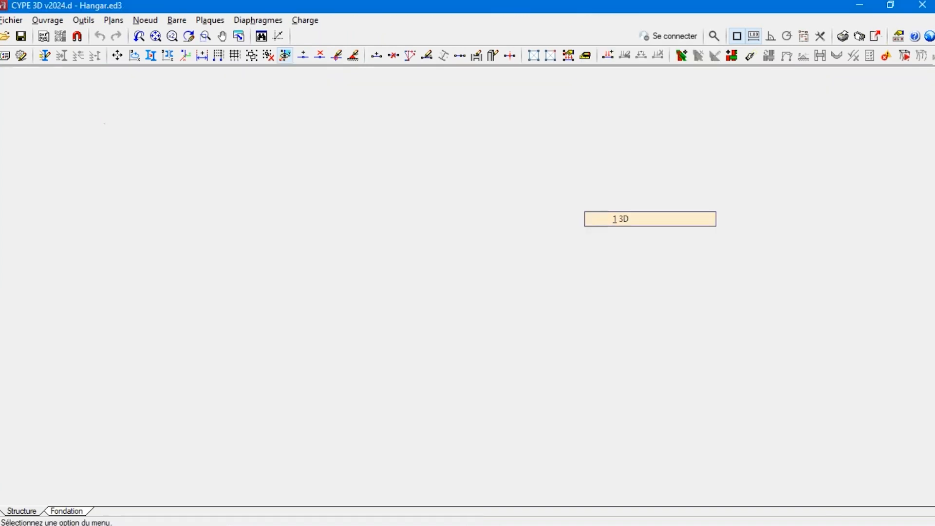
left_click(594, 21)
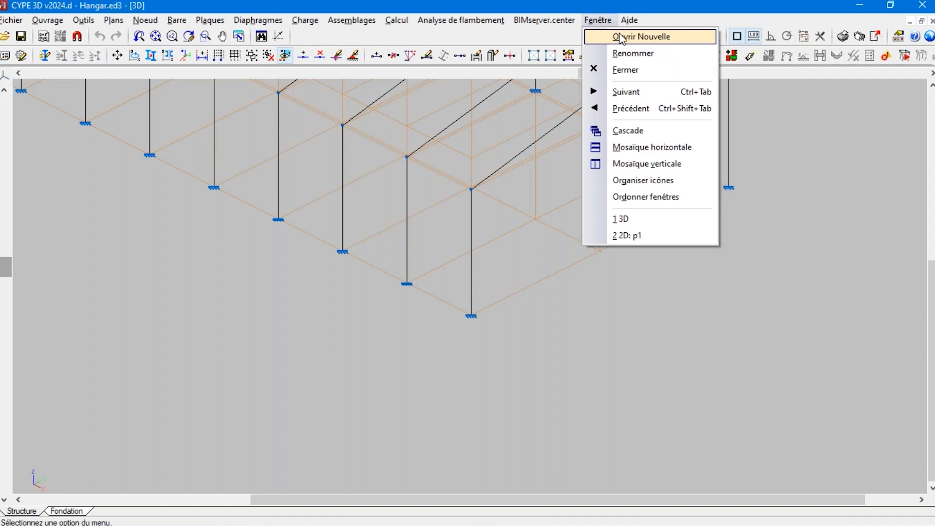
left_click(621, 38)
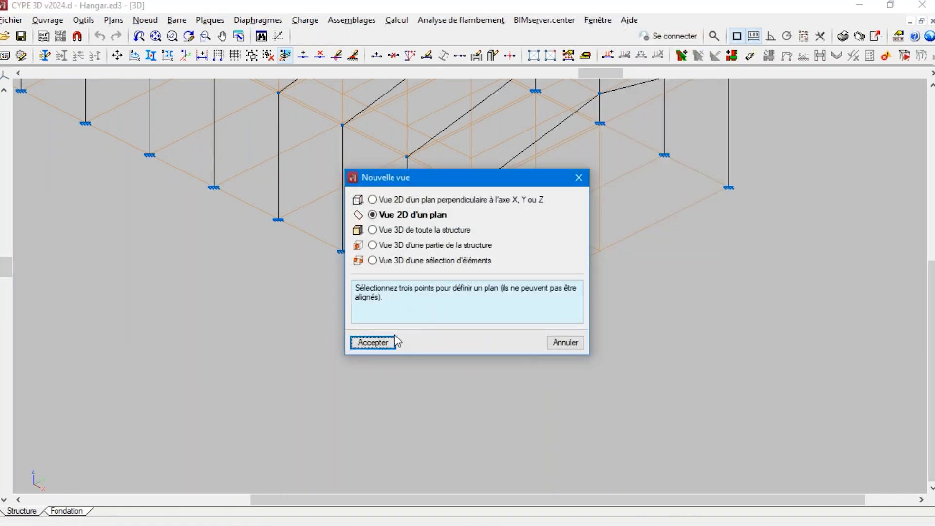
left_click(372, 342)
left_click(407, 283)
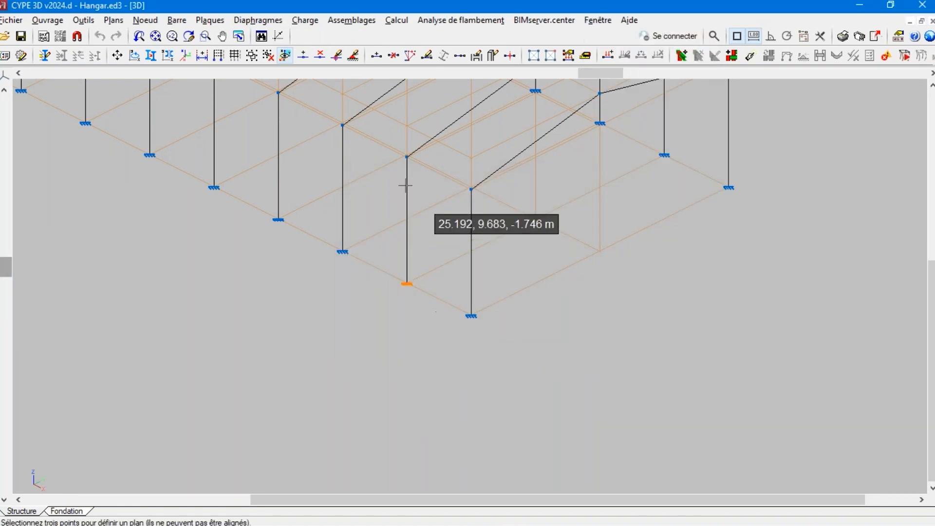
left_click(408, 159)
scroll(409, 159, "up", 5)
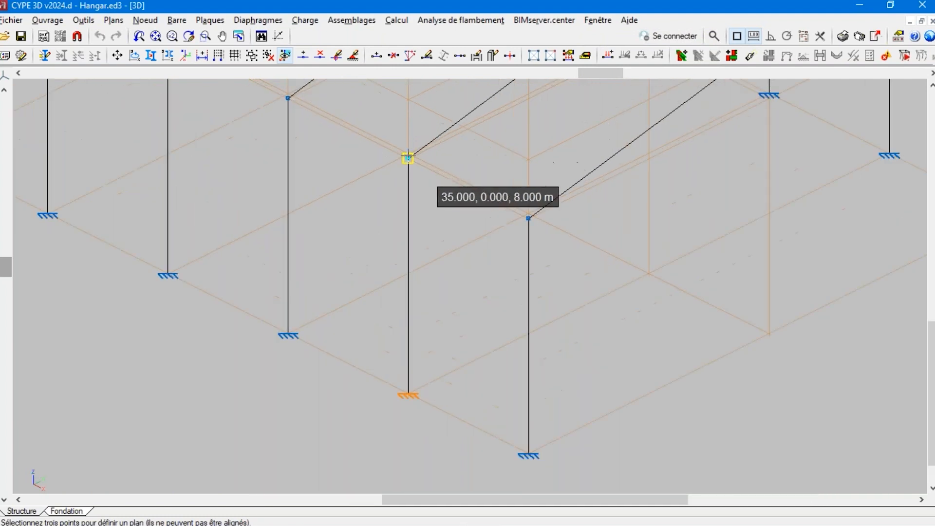
scroll(341, 390, "down", 6)
scroll(475, 210, "up", 5)
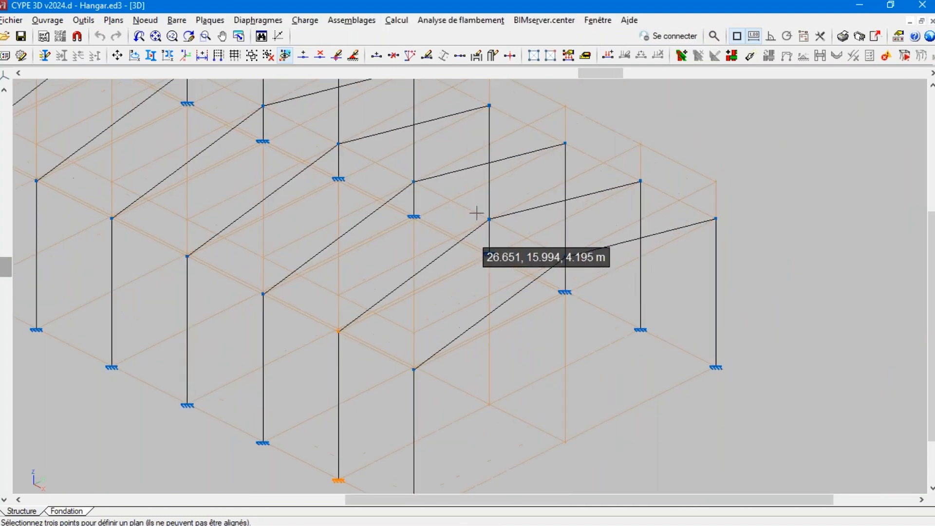
left_click(496, 220)
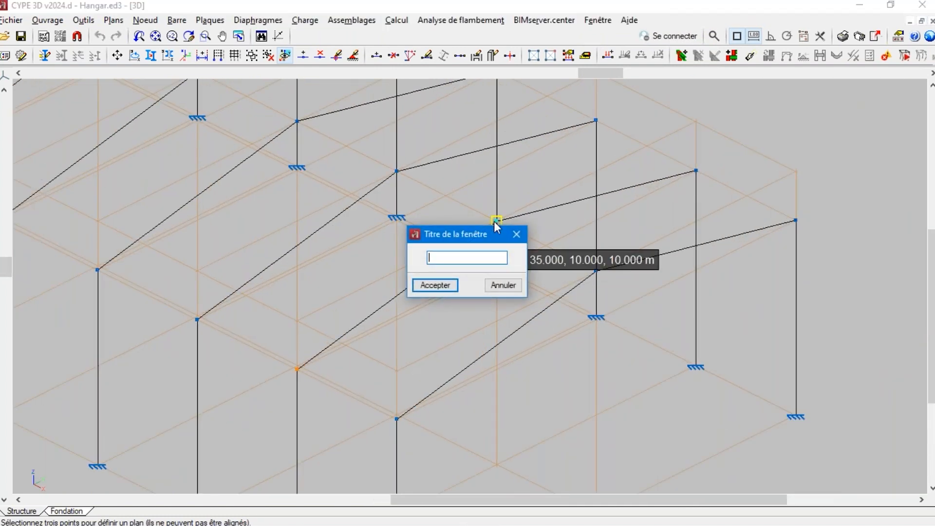
key("Return")
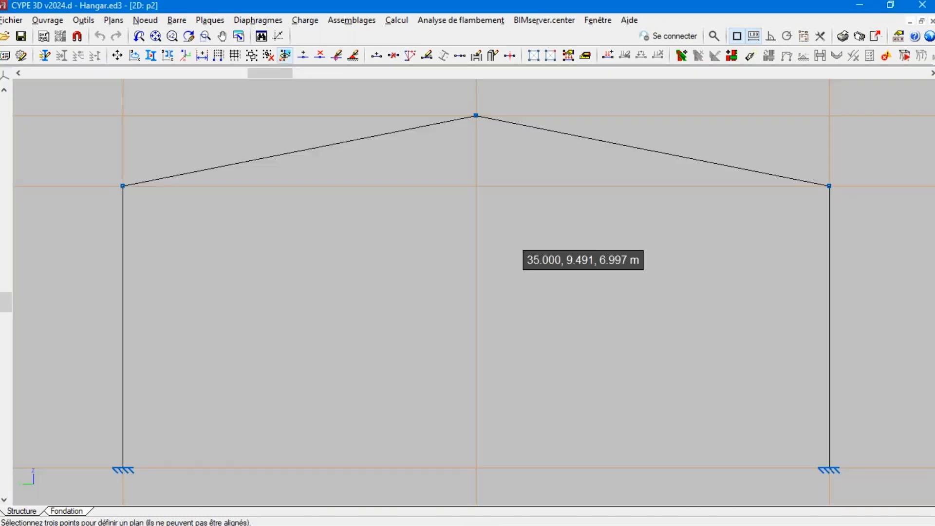
Return to the 3D view to see the whole structure, and open the 2D view p1 of the end frame
left_click(597, 21)
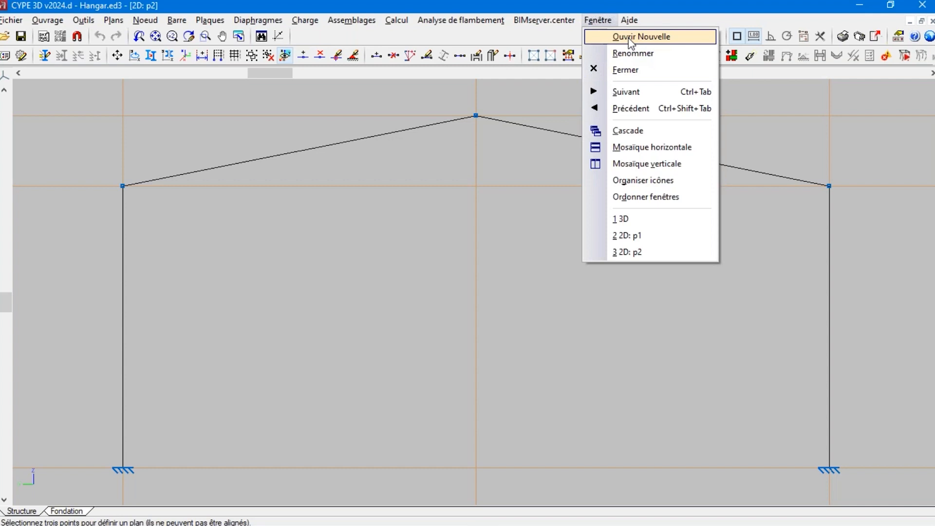
left_click(639, 220)
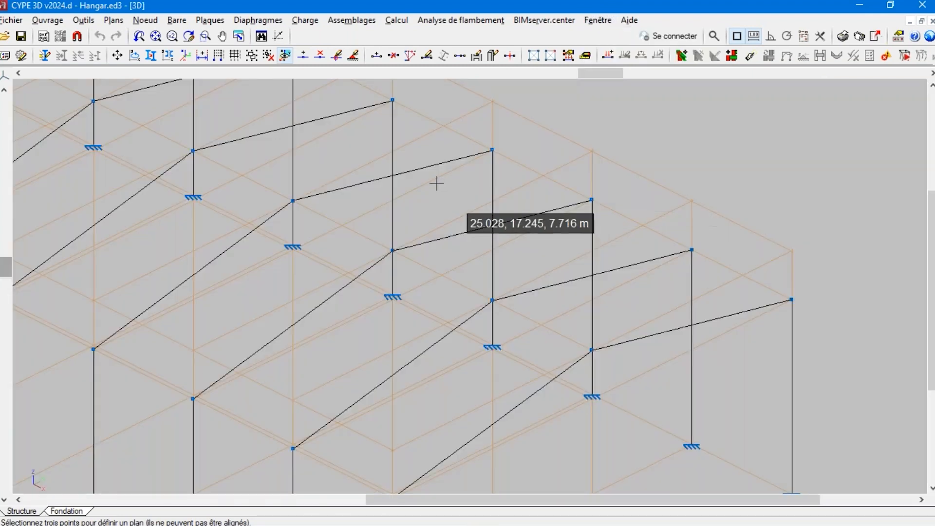
scroll(545, 343, "down", 1)
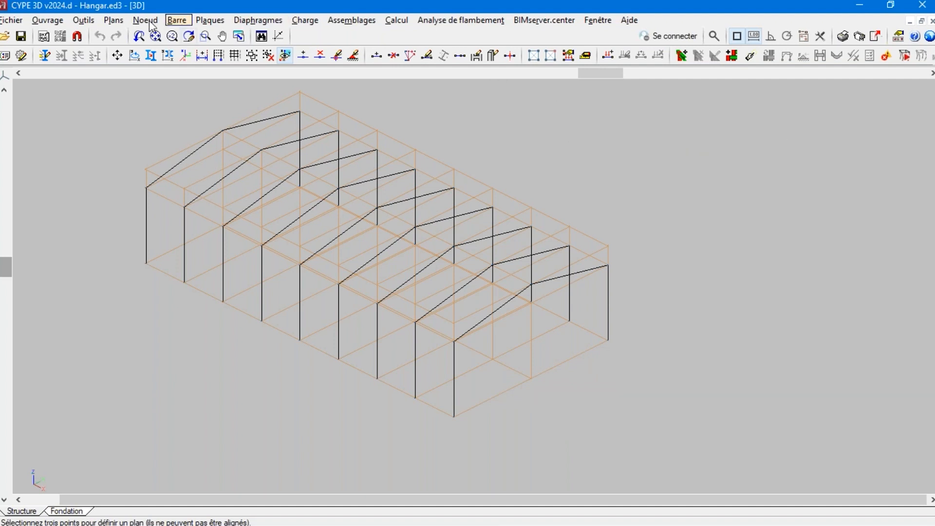
left_click(597, 21)
left_click(632, 235)
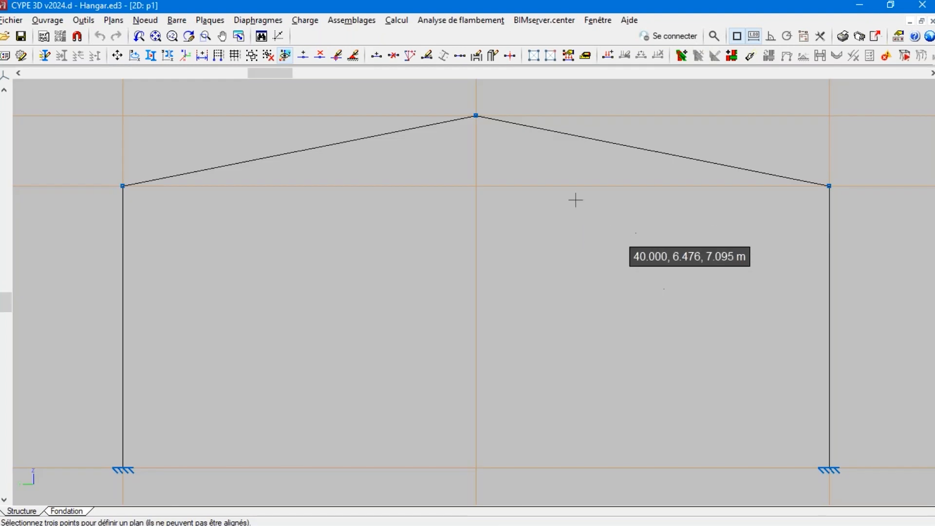
Add two IPE 80 posts from ground level to the rafters in p1, one 5 m from the Y = 20 m column and one under the ridge
left_click(176, 21)
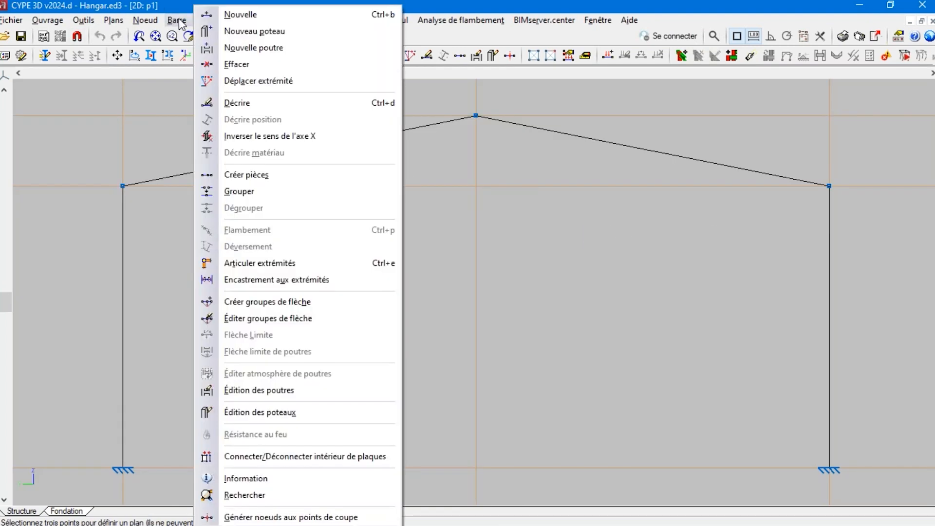
left_click(241, 15)
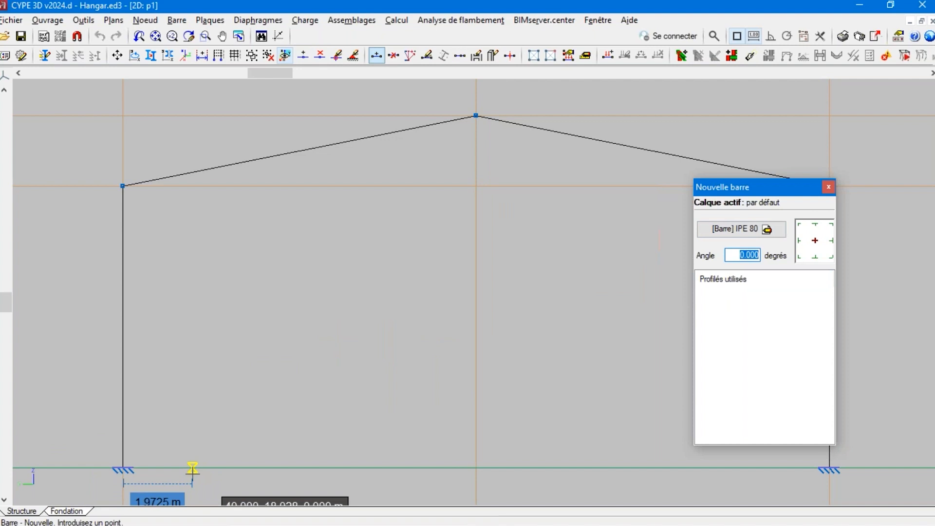
left_click(193, 474)
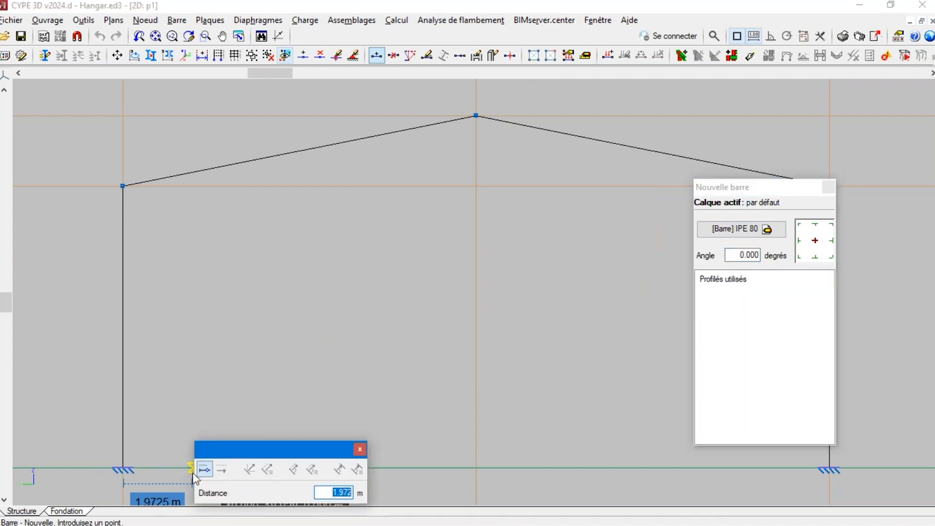
type("5")
key("Return")
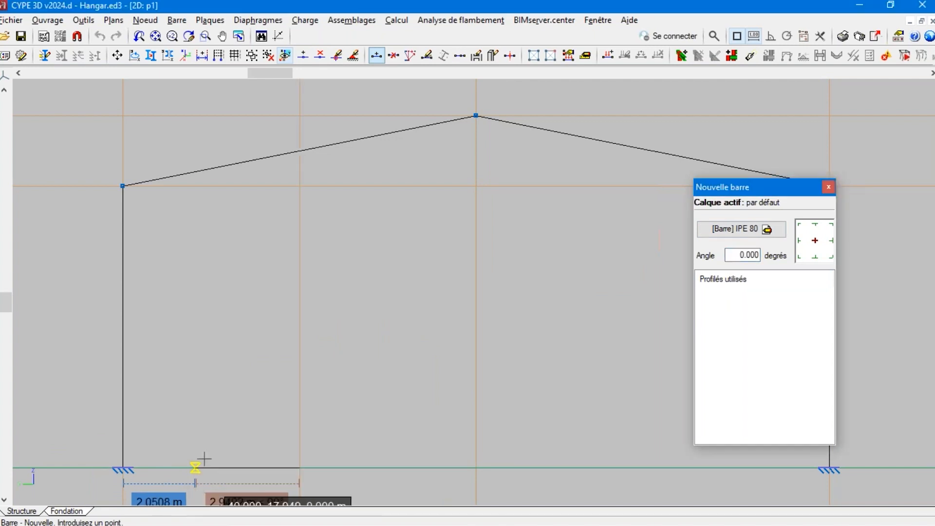
left_click(297, 152)
left_click(476, 466)
left_click(476, 115)
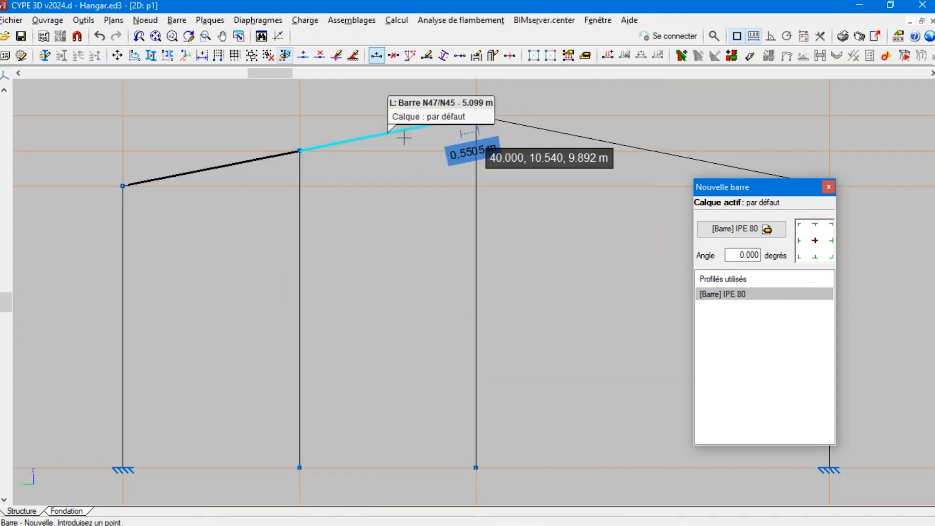
Add a third IPE 80 post 5 m from the ridge post, running from ground level up to the other rafter
scroll(568, 329, "down", 2)
scroll(457, 393, "up", 2)
left_click(458, 394)
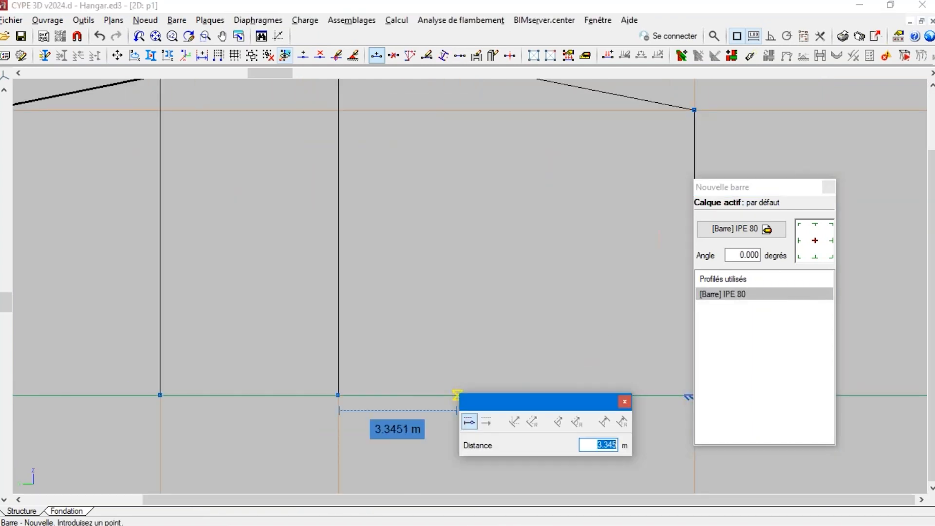
type("5")
key("Return")
scroll(516, 130, "down", 1)
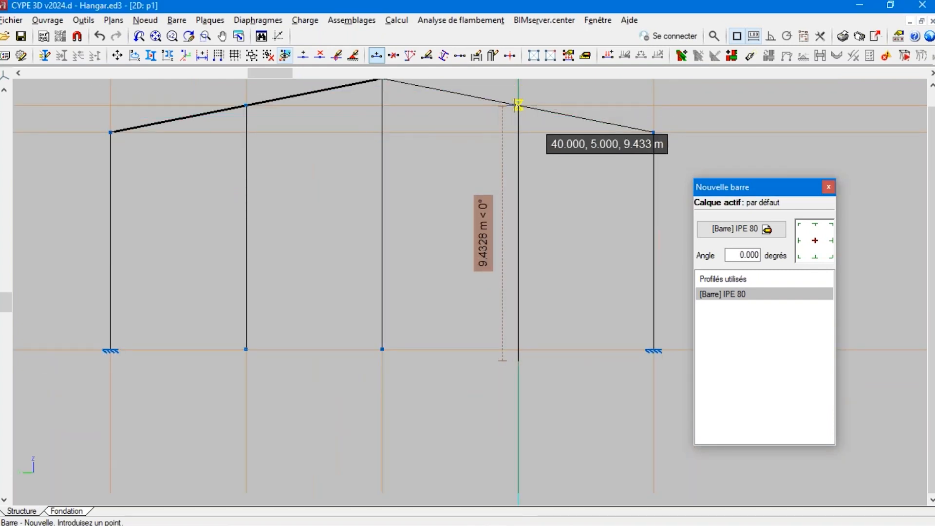
left_click(518, 105)
scroll(576, 211, "down", 2)
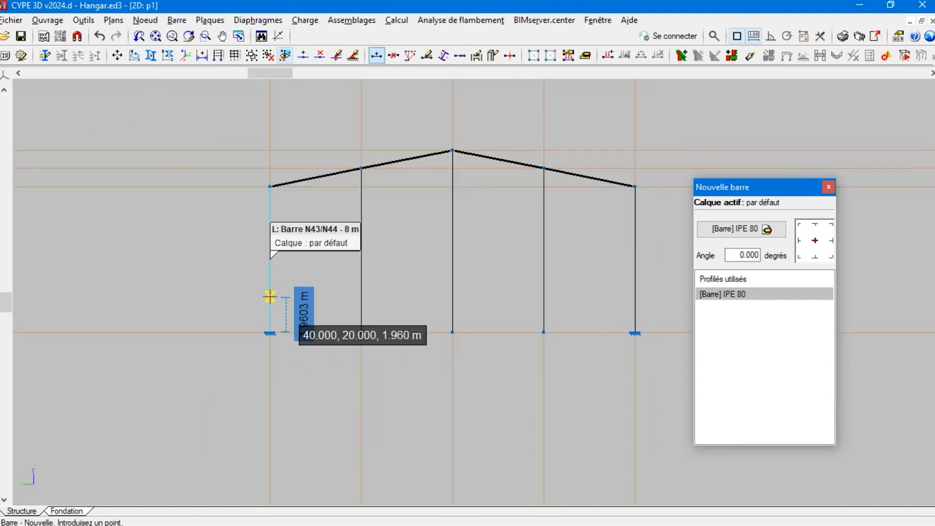
Add a line of horizontal IPE 80 bars at 4 m height across the end frame, connecting every post from column to column
left_click(272, 290)
type("4")
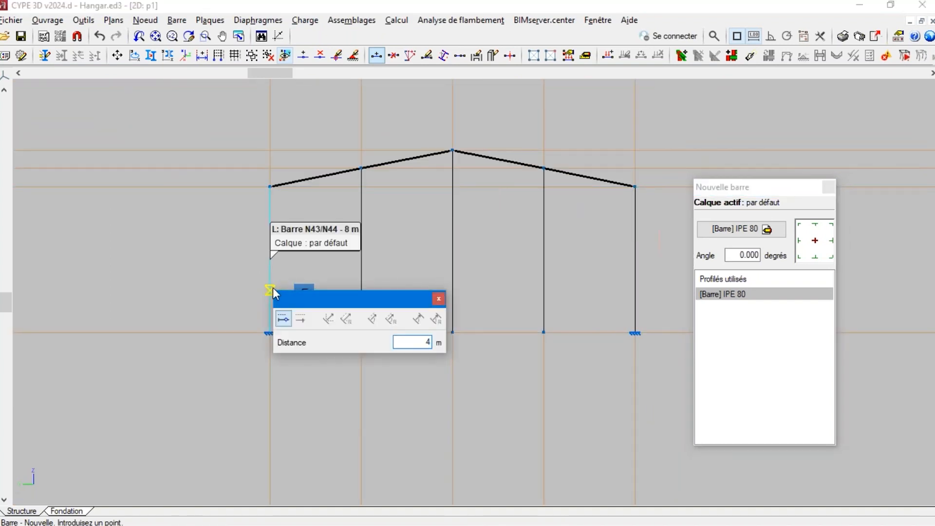
key("Return")
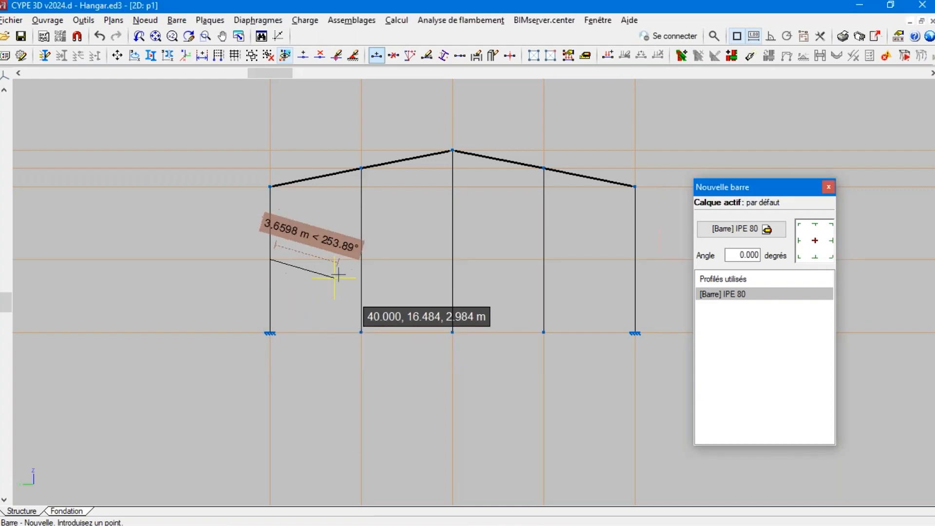
left_click(361, 259)
left_click(452, 258)
left_click(543, 259)
left_click(634, 259)
key("Escape")
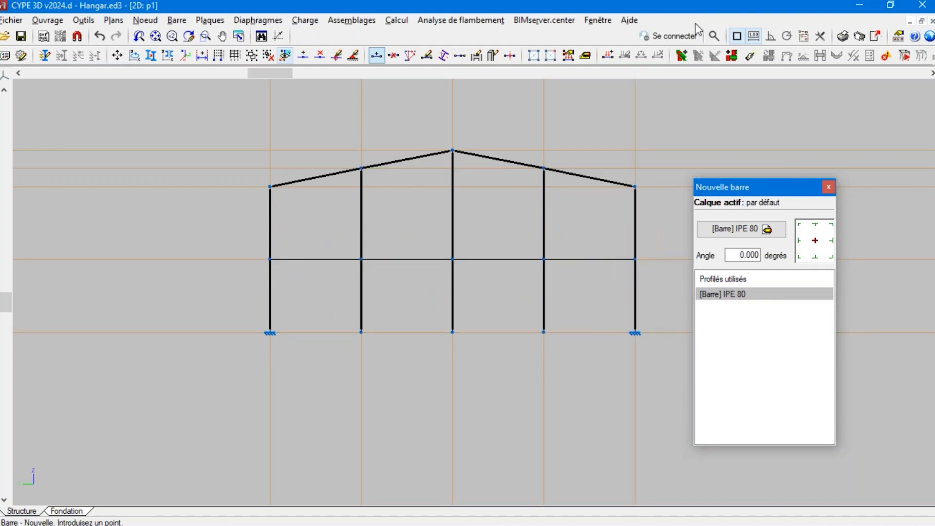
Display the 3D view and examine the new posts and horizontal bars on the end frame
left_click(612, 22)
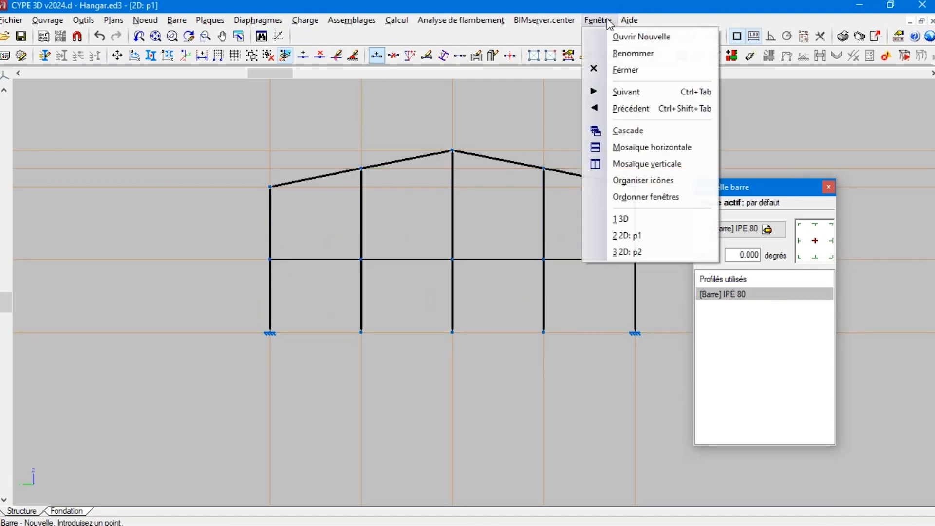
left_click(625, 217)
scroll(370, 312, "down", 1)
scroll(433, 370, "up", 2)
scroll(440, 376, "down", 1)
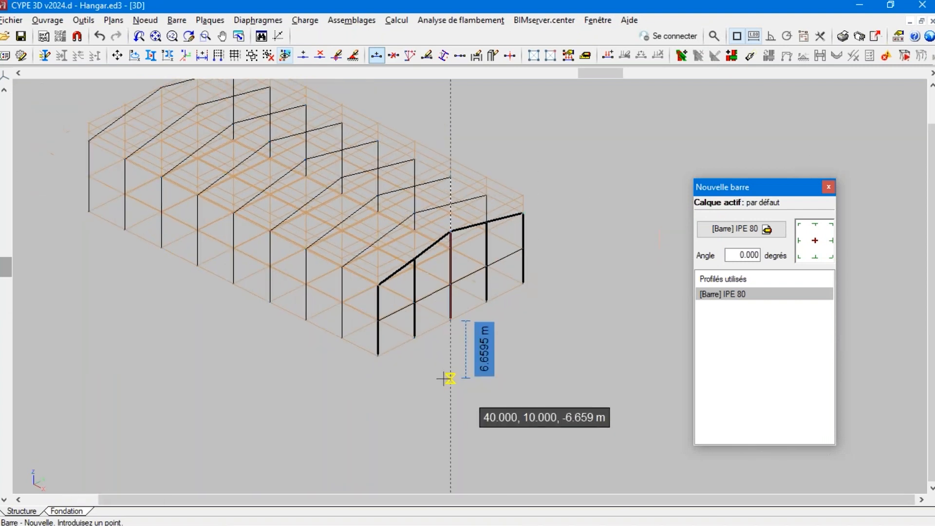
scroll(330, 277, "up", 3)
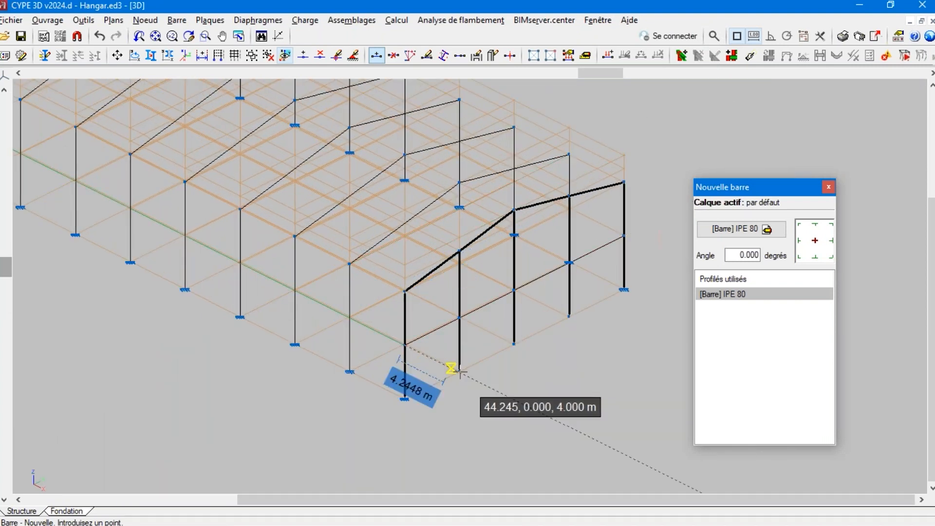
scroll(538, 378, "down", 2)
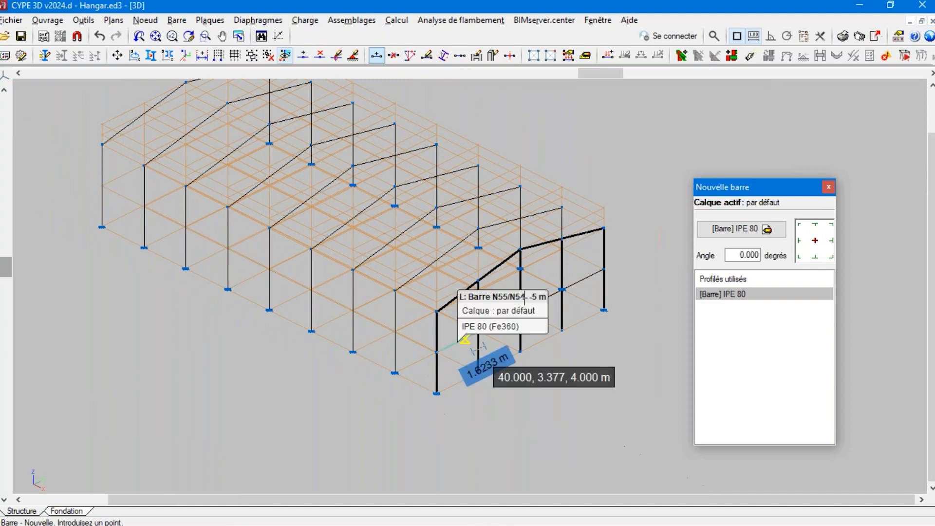
Open view p2 and add three IPE 80 posts from ground level to 4 m height at Y = 15, 10 and 5 m
left_click(613, 23)
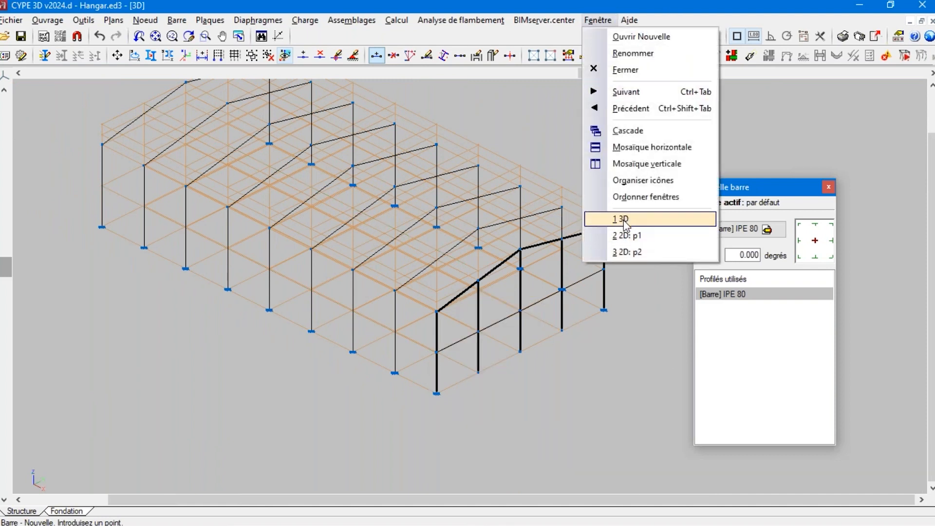
left_click(626, 253)
scroll(224, 314, "down", 1)
left_click(249, 393)
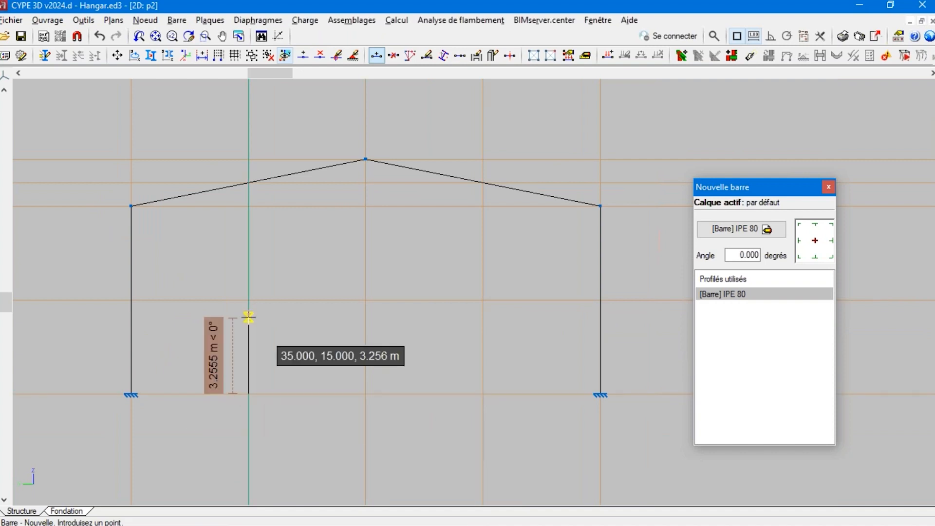
left_click(248, 299)
key("Escape")
left_click(365, 393)
left_click(365, 298)
key("Escape")
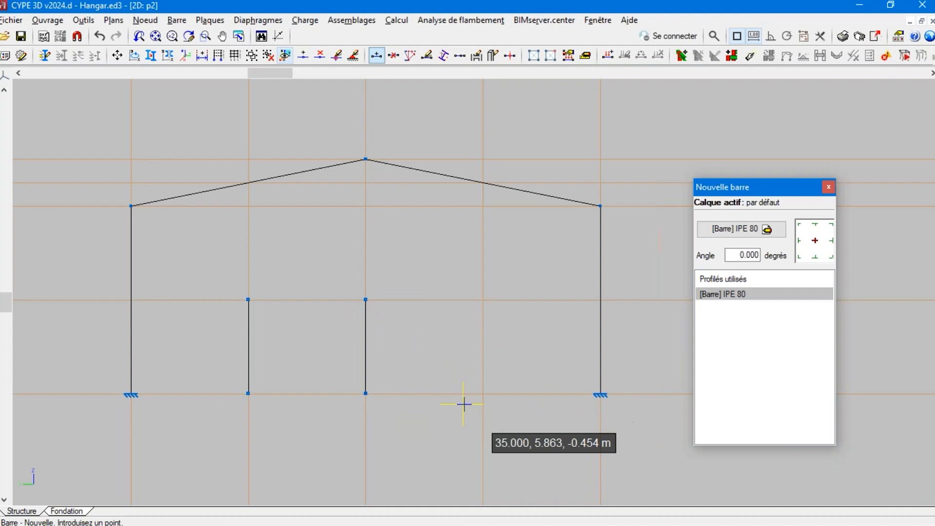
left_click(482, 393)
left_click(482, 300)
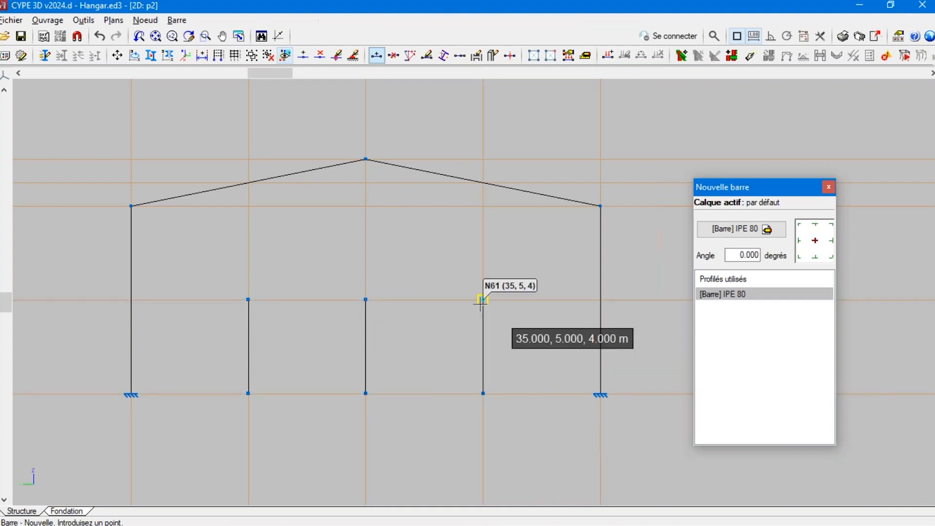
key("Escape")
Add horizontal IPE 80 bars at 4 m height in p2, linking the columns through the heads of the three posts
left_click(131, 299)
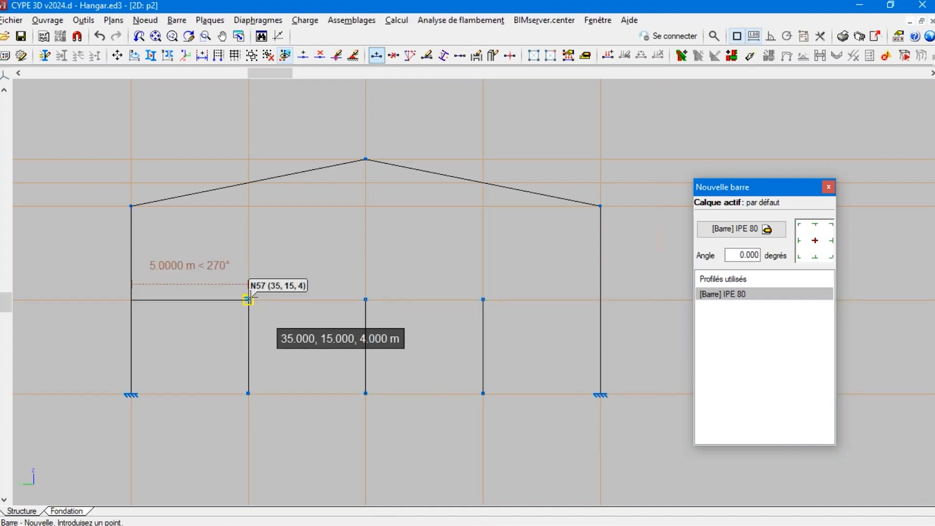
left_click(248, 299)
left_click(365, 300)
left_click(483, 299)
left_click(599, 300)
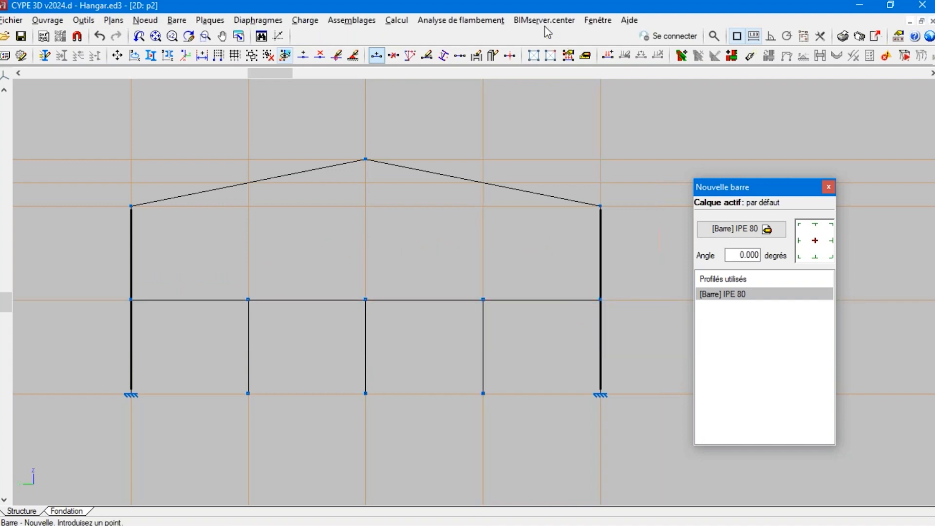
Return to the 3D view and examine the bars added to the X = 35 m and X = 40 m frames
left_click(598, 20)
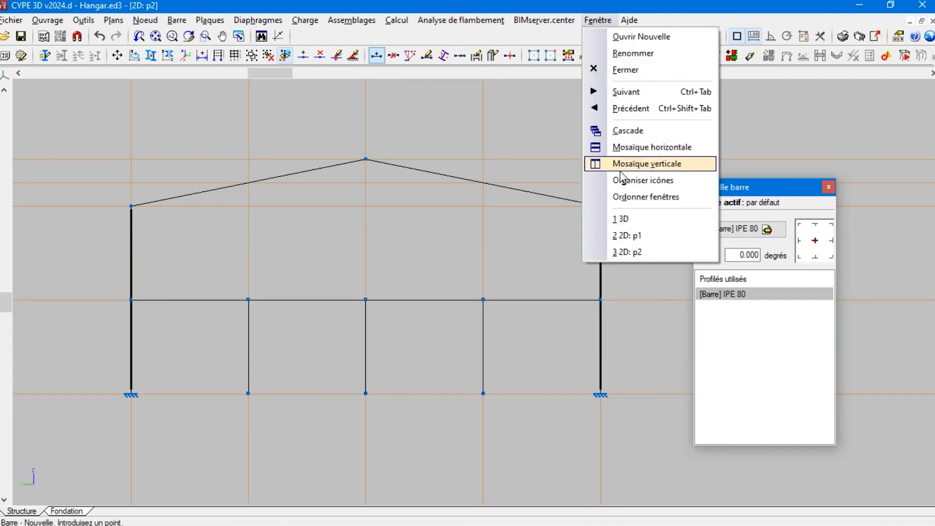
left_click(628, 215)
scroll(546, 313, "down", 1)
scroll(496, 254, "up", 2)
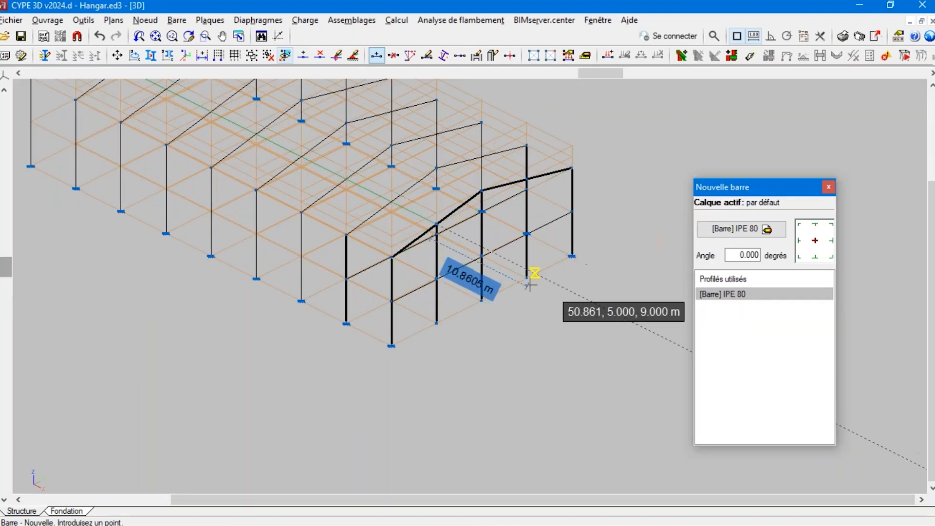
scroll(530, 281, "down", 1)
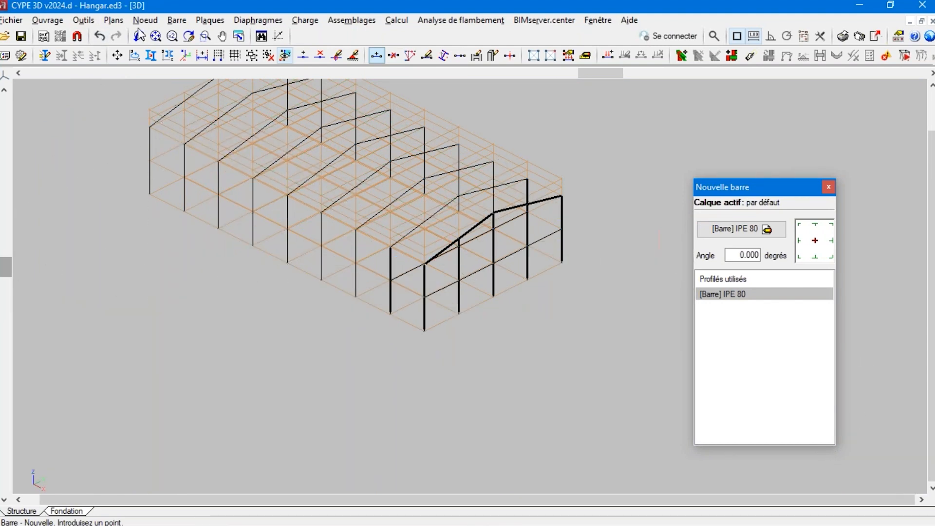
left_click(177, 20)
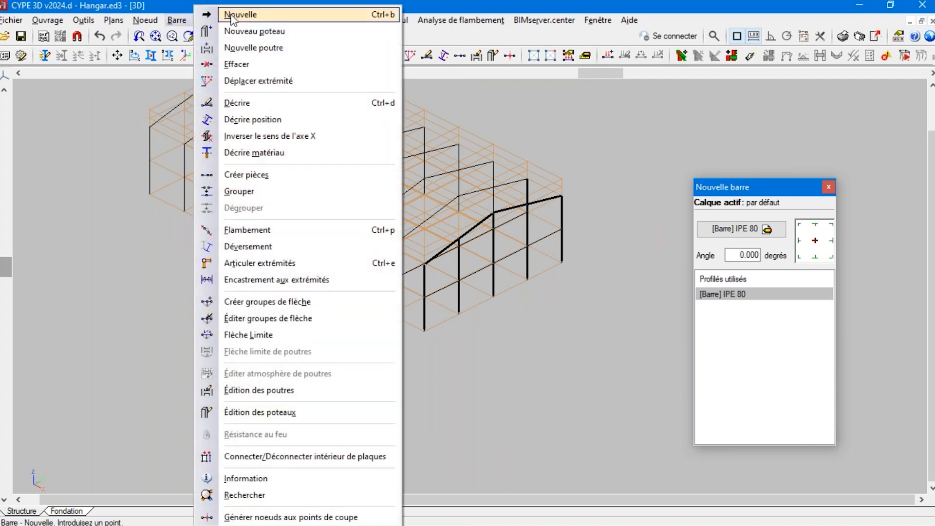
left_click(232, 14)
scroll(151, 123, "up", 6)
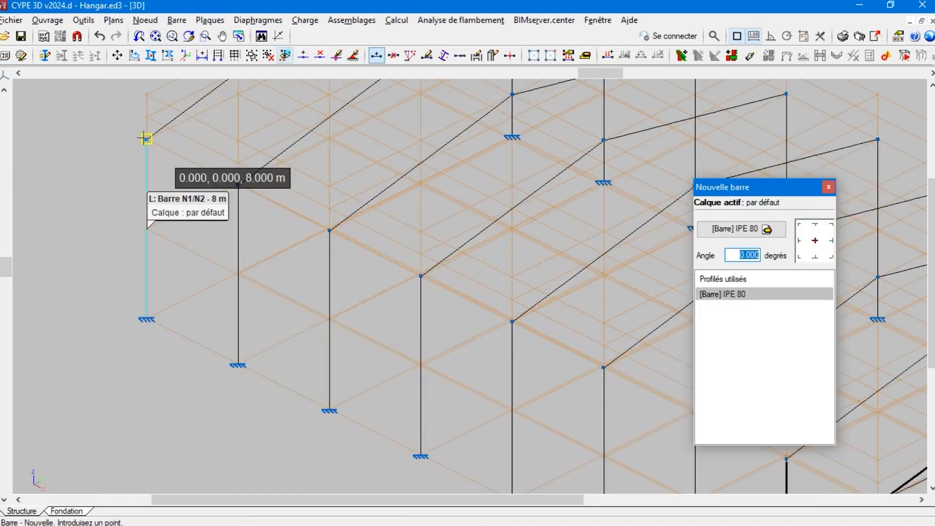
left_click(147, 139)
scroll(88, 126, "down", 6)
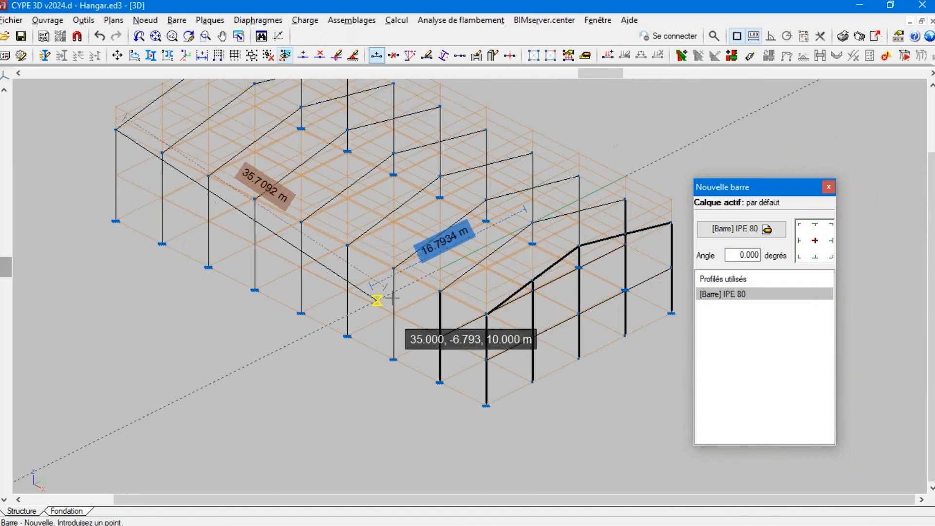
scroll(486, 315, "up", 3)
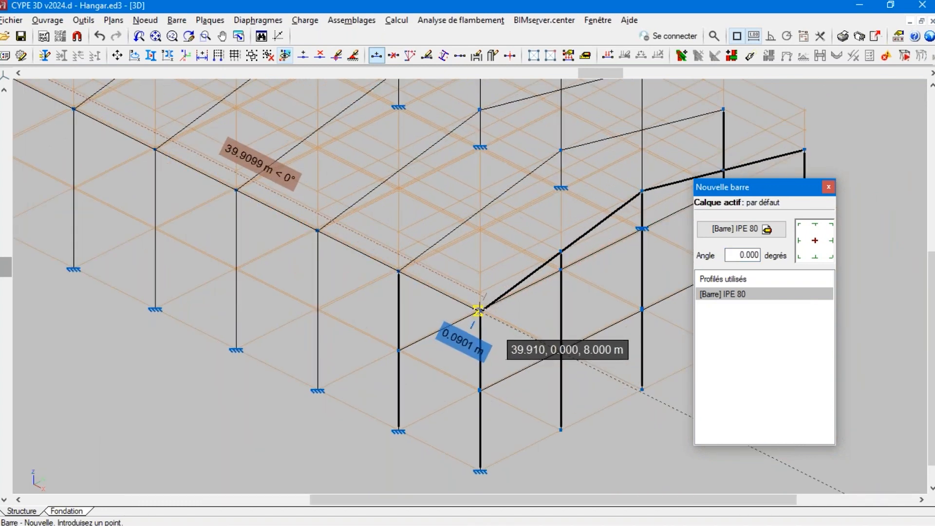
scroll(478, 310, "up", 5)
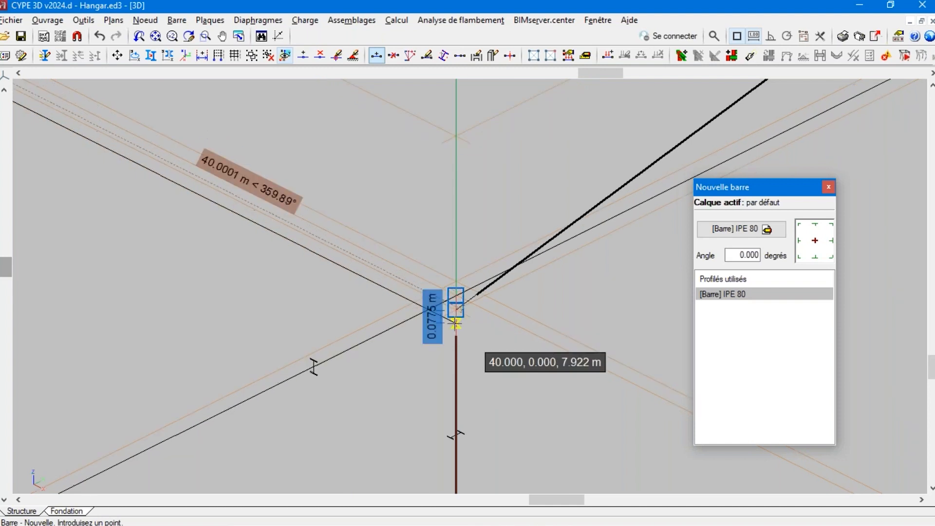
left_click(455, 309)
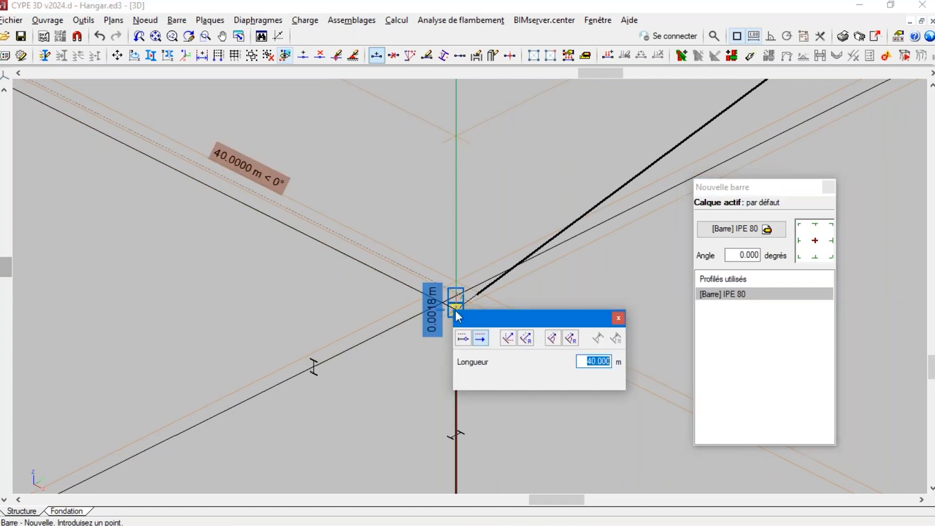
left_click(618, 318)
scroll(619, 325, "down", 6)
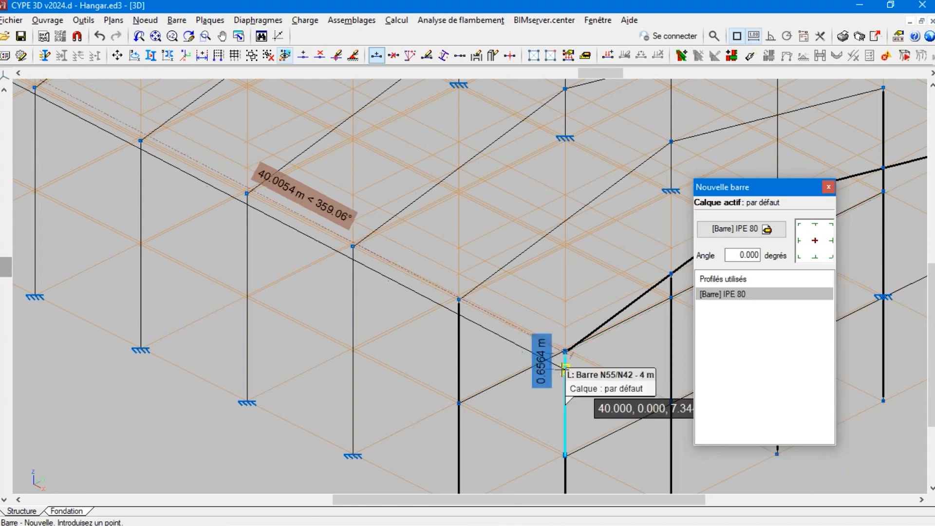
scroll(565, 368, "down", 8)
Add an IPE 80 eave bar at Y = 20 m and 8 m height, from X = 0 to X = 40 m
scroll(322, 162, "up", 4)
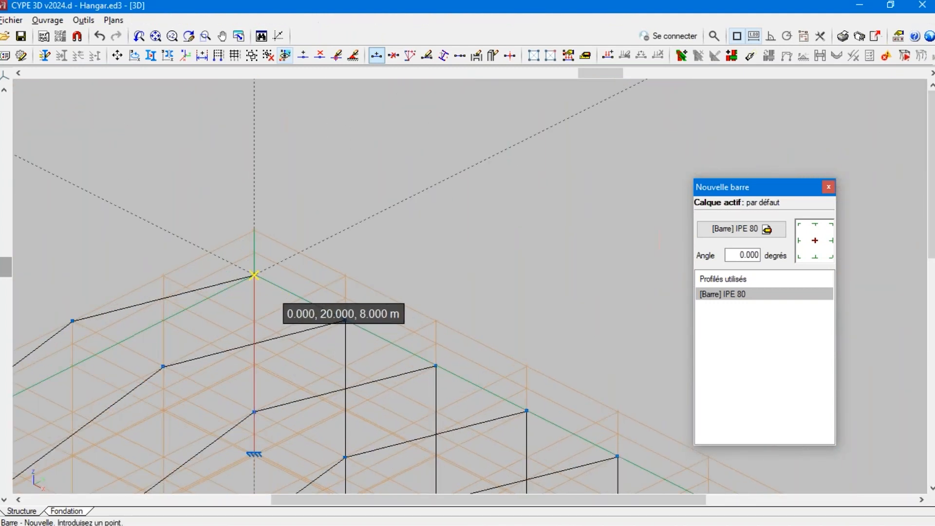
left_click(254, 275)
scroll(184, 234, "down", 2)
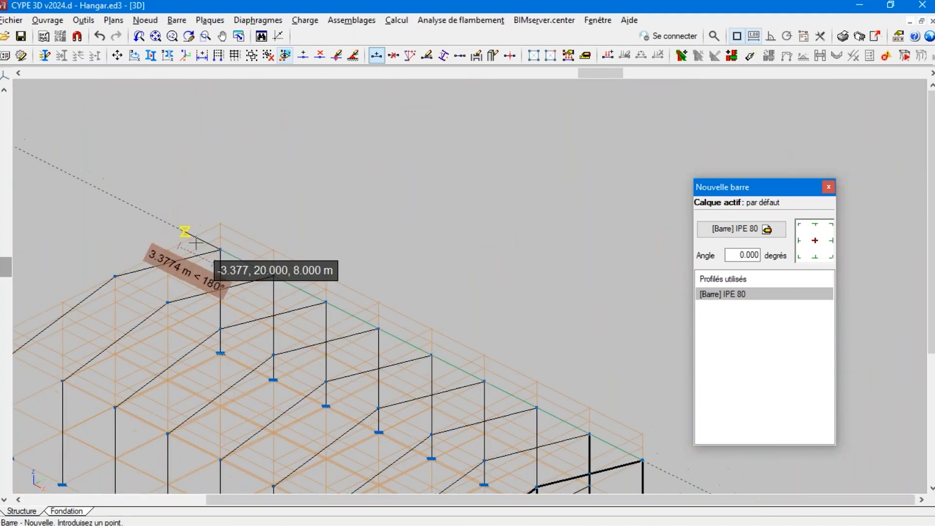
left_click(641, 457)
scroll(604, 316, "down", 3)
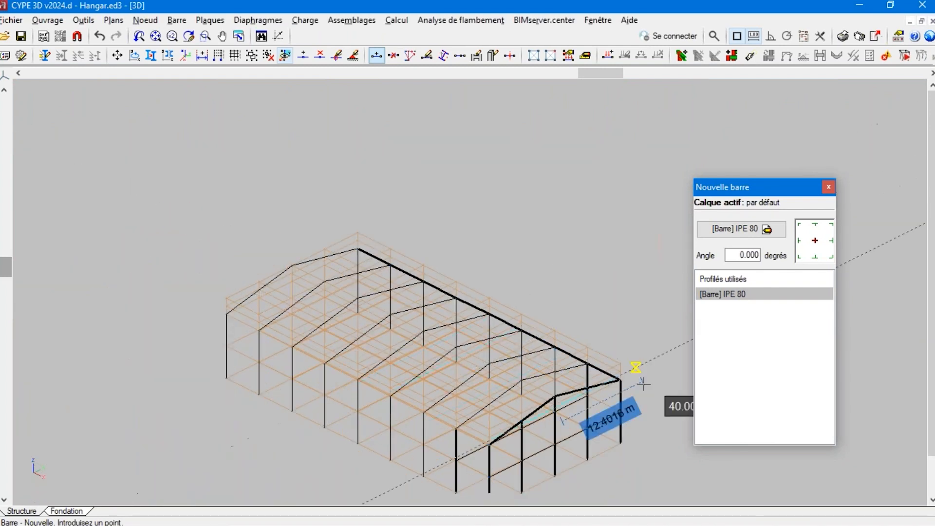
scroll(540, 335, "up", 1)
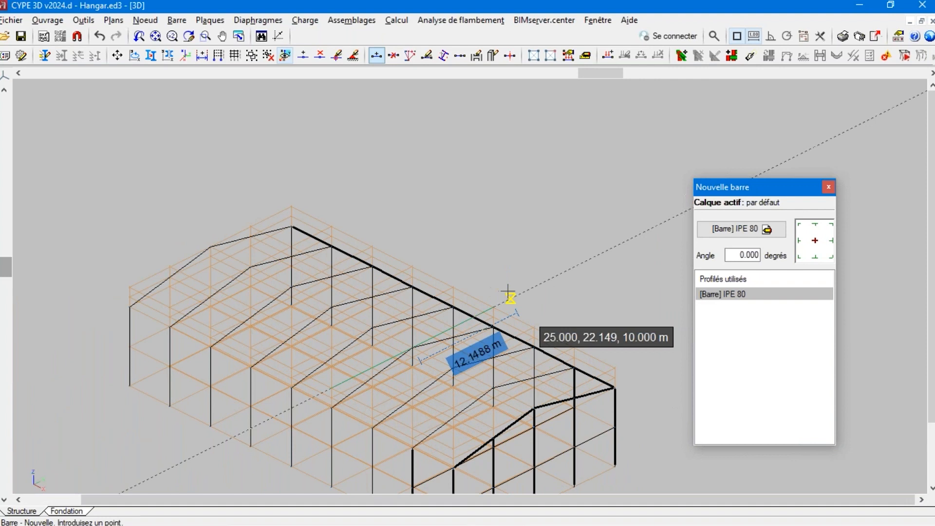
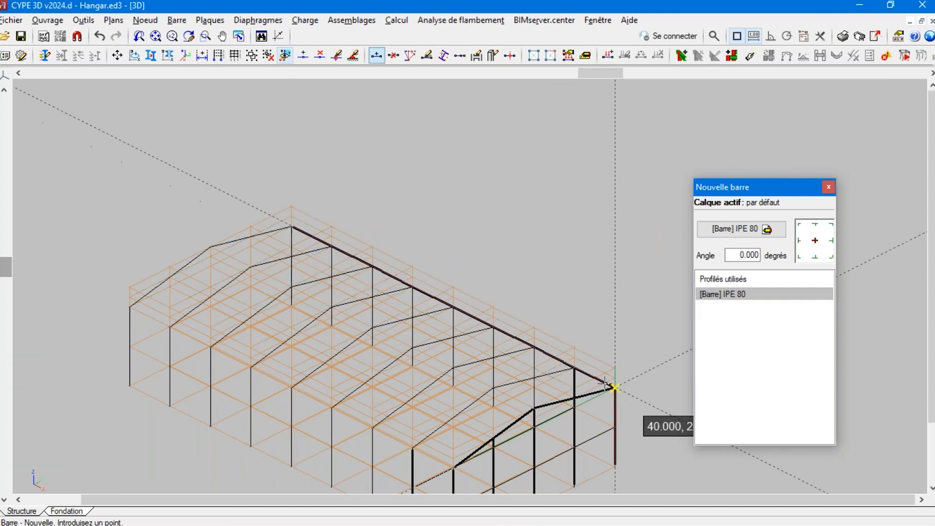
Create separate pieces from the new eave bar at Y = 20 m, confirming the piece creation
left_click(176, 20)
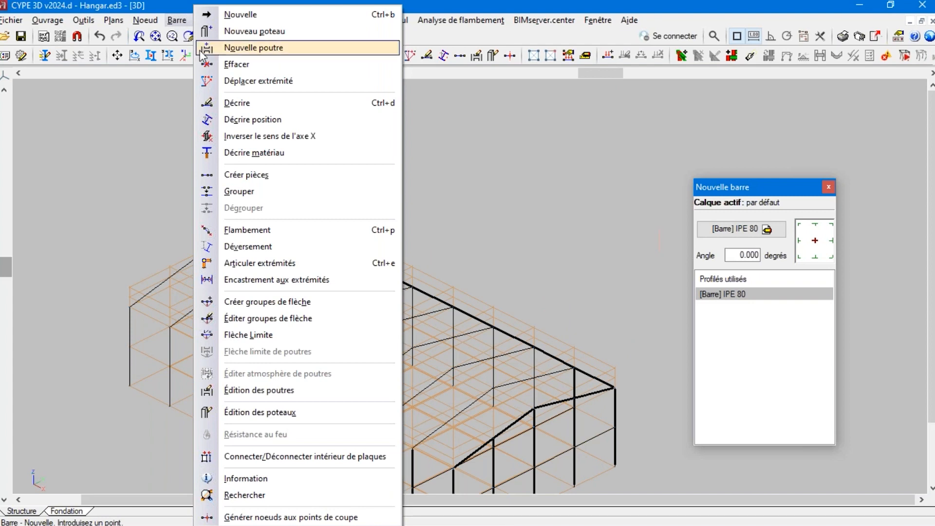
left_click(238, 176)
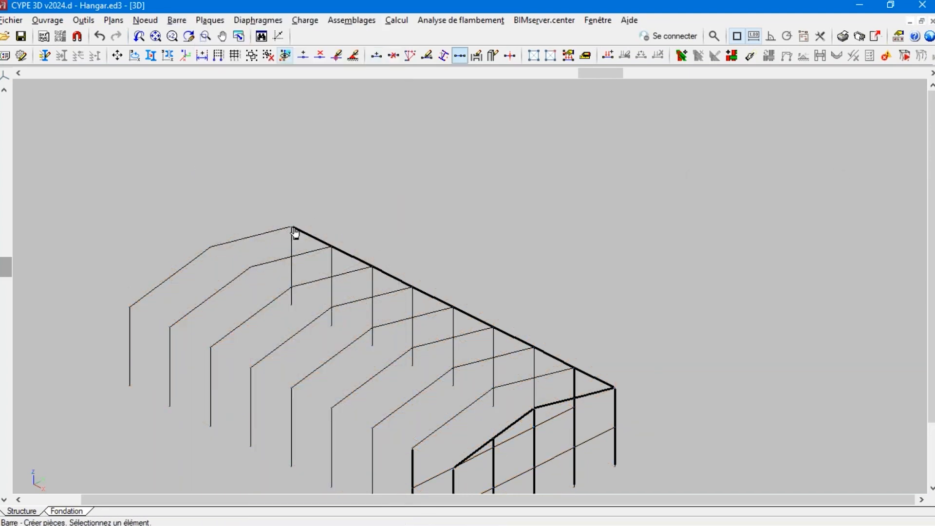
left_click(330, 252)
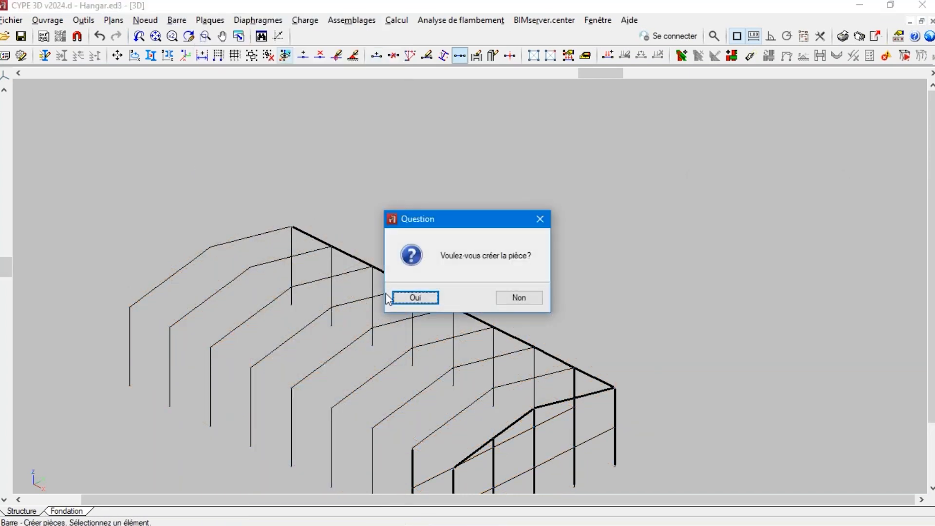
left_click(412, 297)
scroll(403, 321, "up", 1)
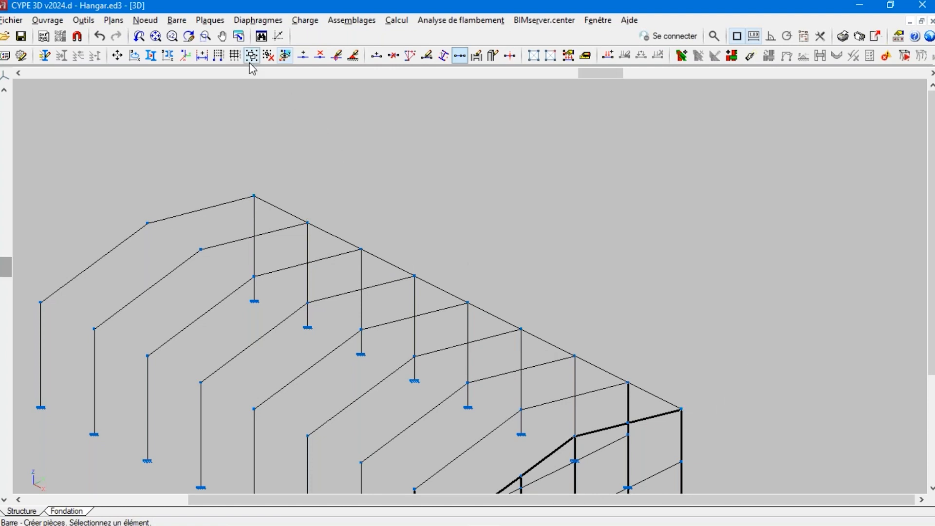
scroll(250, 64, "down", 1)
Copy the eave bars at Y = 20 m to the ridge, using the eave and ridge nodes of the X = 40 m frame as reference points
left_click(84, 20)
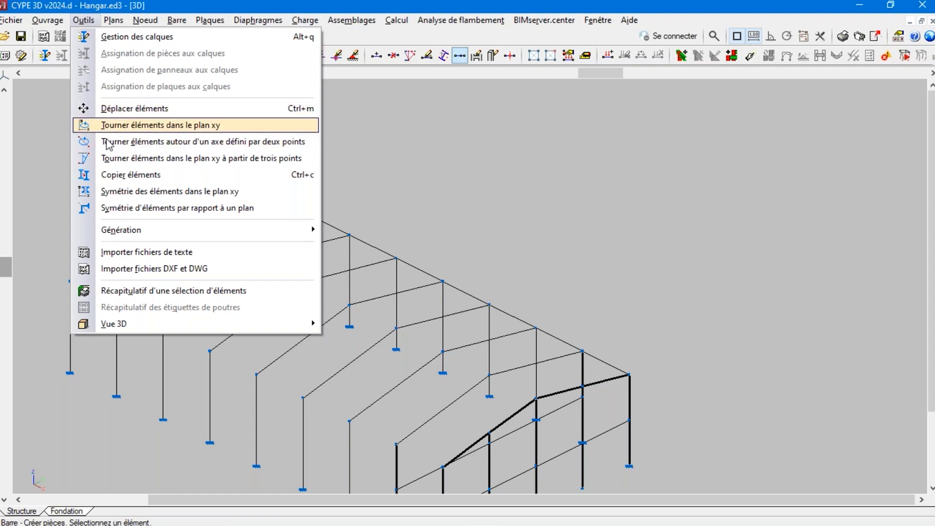
left_click(115, 177)
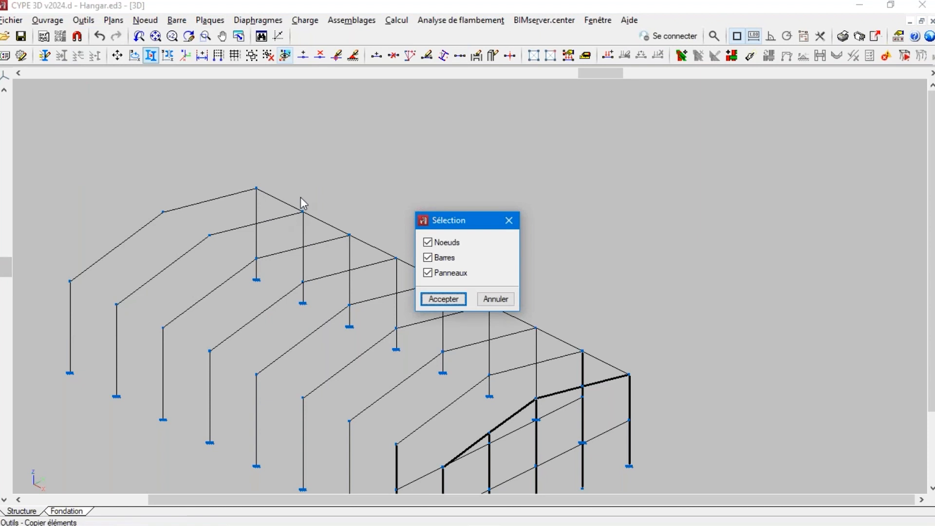
left_click(452, 295)
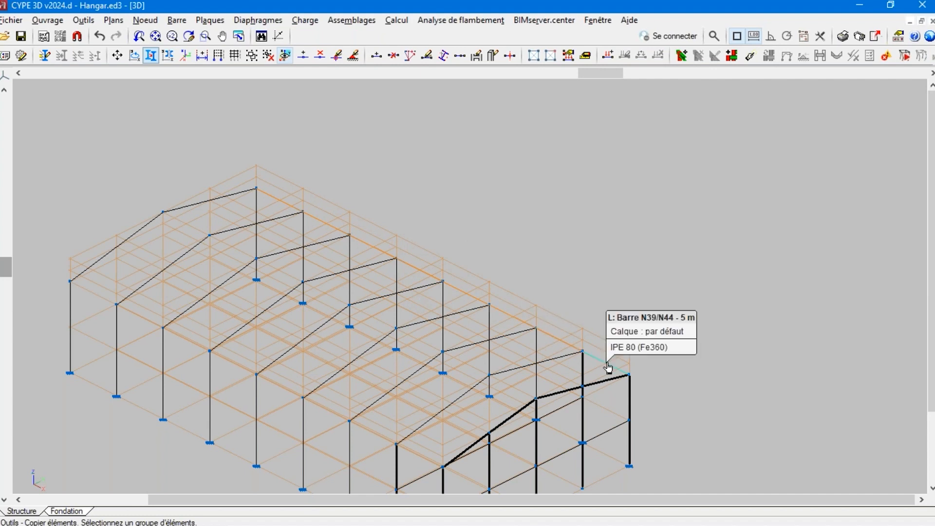
right_click(615, 336)
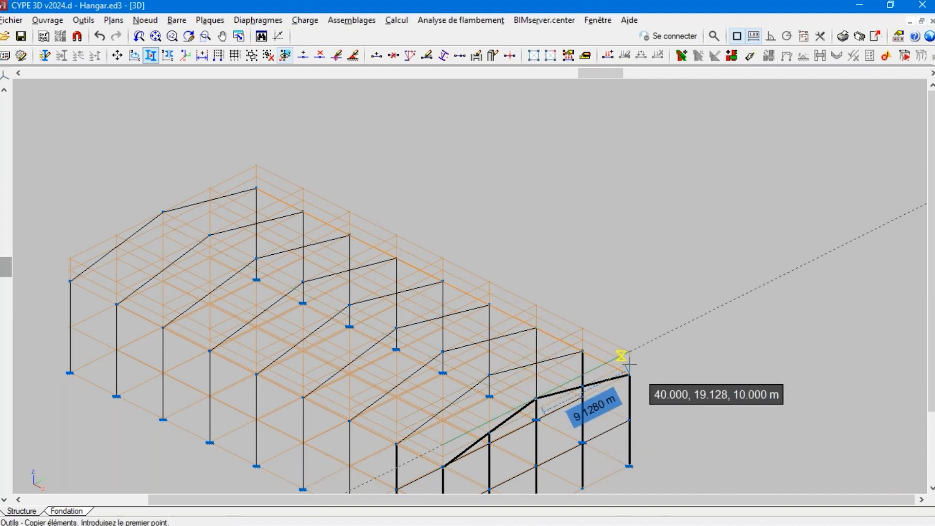
scroll(628, 364, "up", 4)
left_click(619, 359)
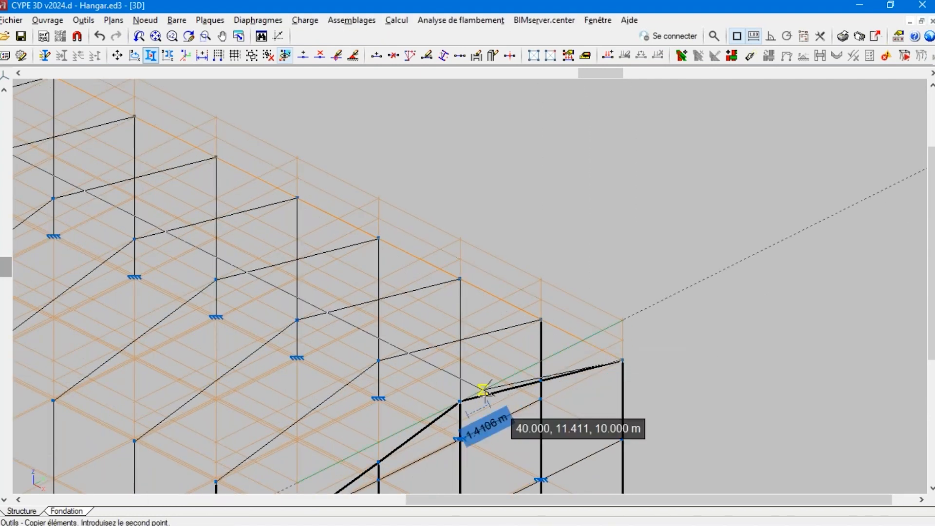
left_click(459, 401)
scroll(611, 326, "down", 2)
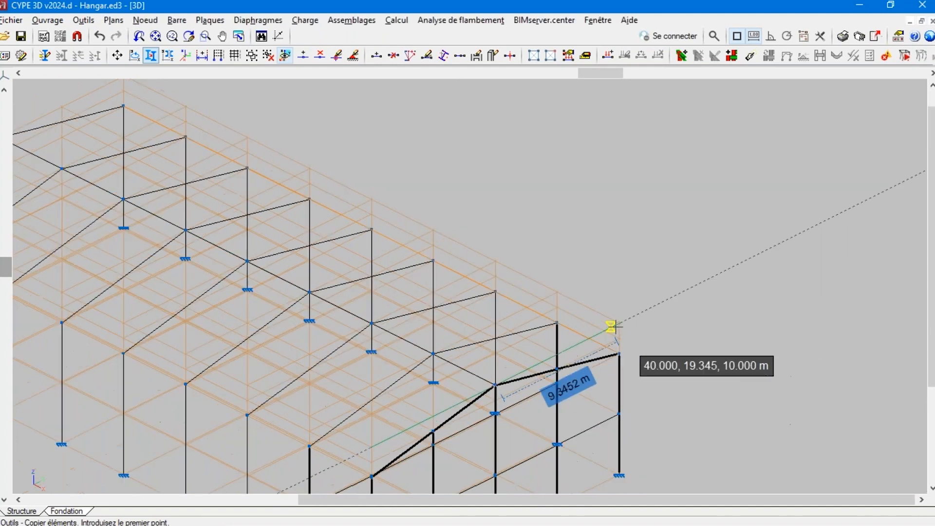
Examine the copied ridge bars and the 2D view of the X = 35 m frame, ending in the maximized 3D view
scroll(611, 326, "down", 1)
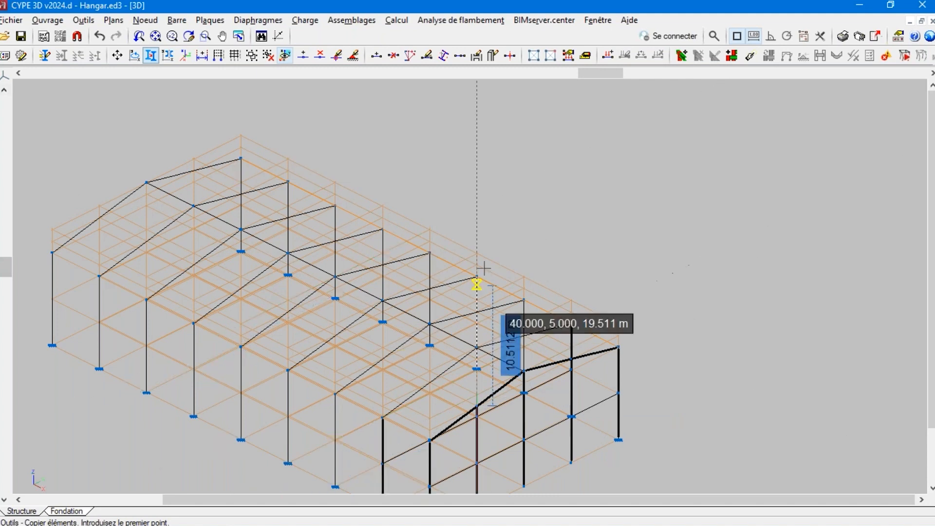
scroll(467, 271, "down", 1)
scroll(78, 308, "up", 2)
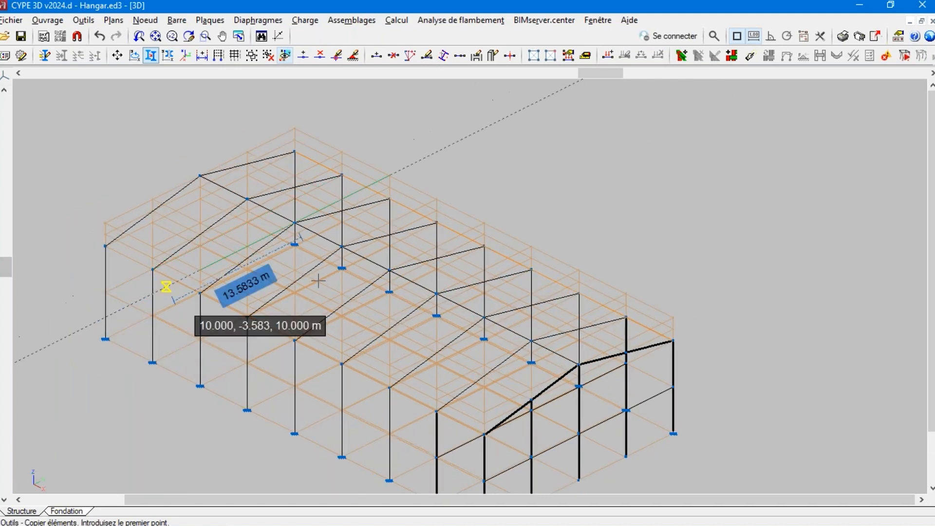
scroll(368, 218, "down", 2)
scroll(533, 453, "up", 2)
scroll(496, 430, "up", 1)
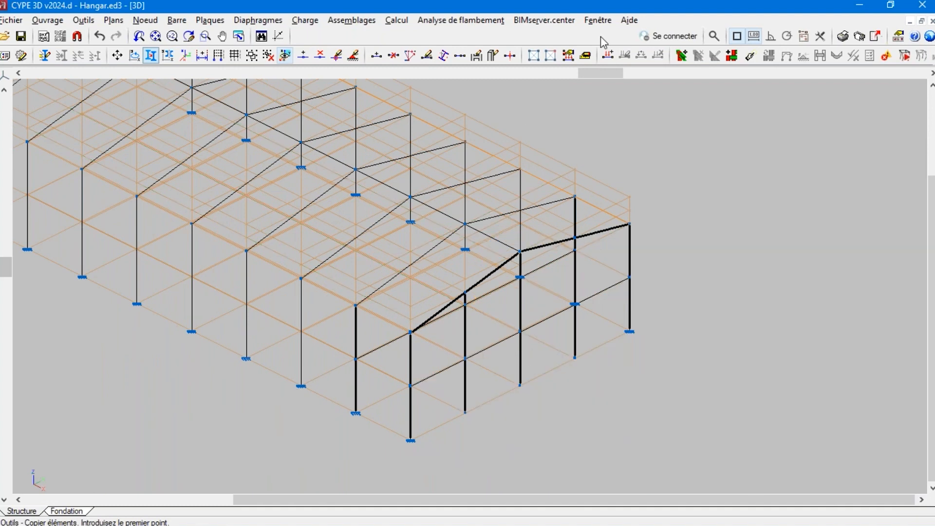
left_click(596, 22)
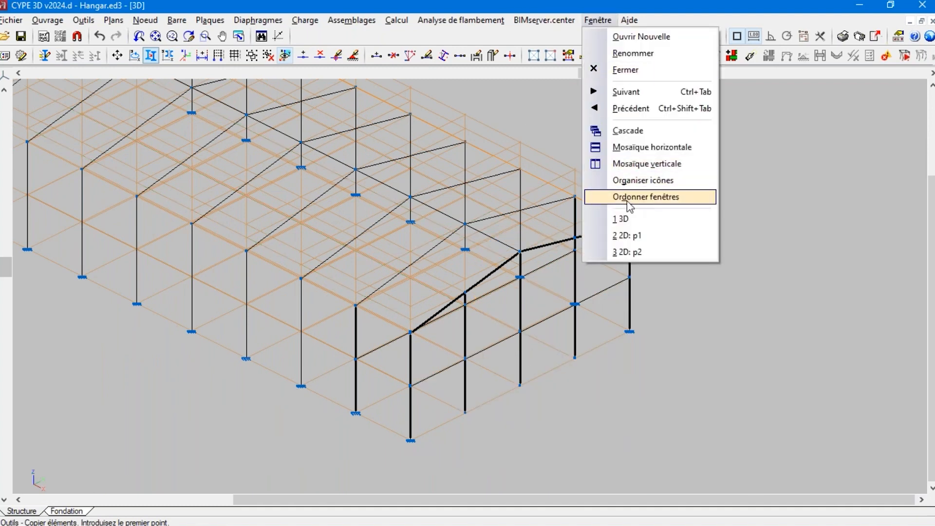
left_click(626, 219)
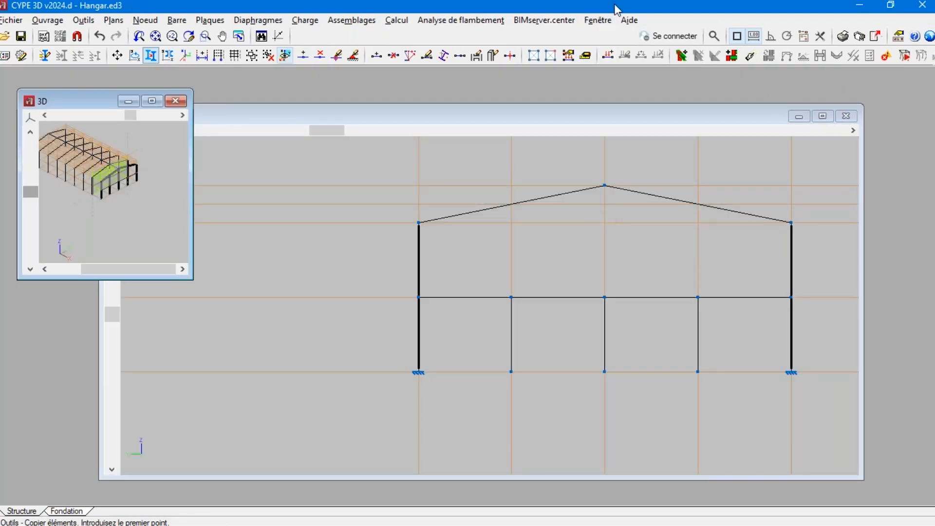
left_click(597, 21)
left_click(624, 220)
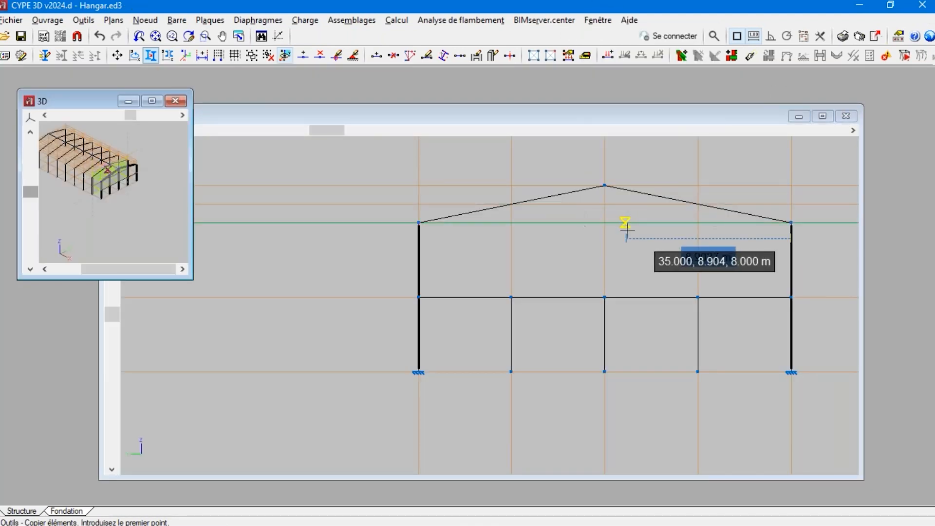
left_click(151, 101)
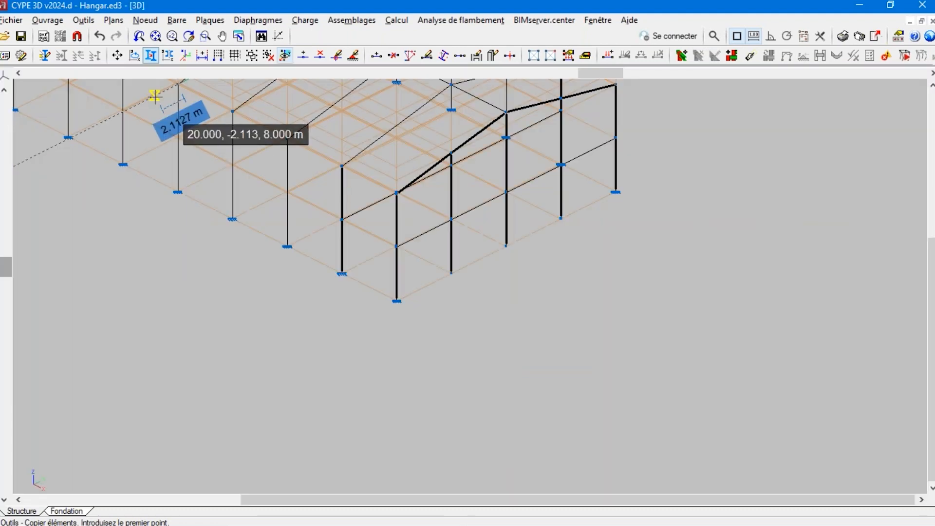
Create a 2D plane view titled "pl" through the points (35, 20, 4), (40, 20, 4) and (40, 15, 4)
scroll(486, 334, "down", 1)
scroll(360, 189, "up", 3)
left_click(596, 23)
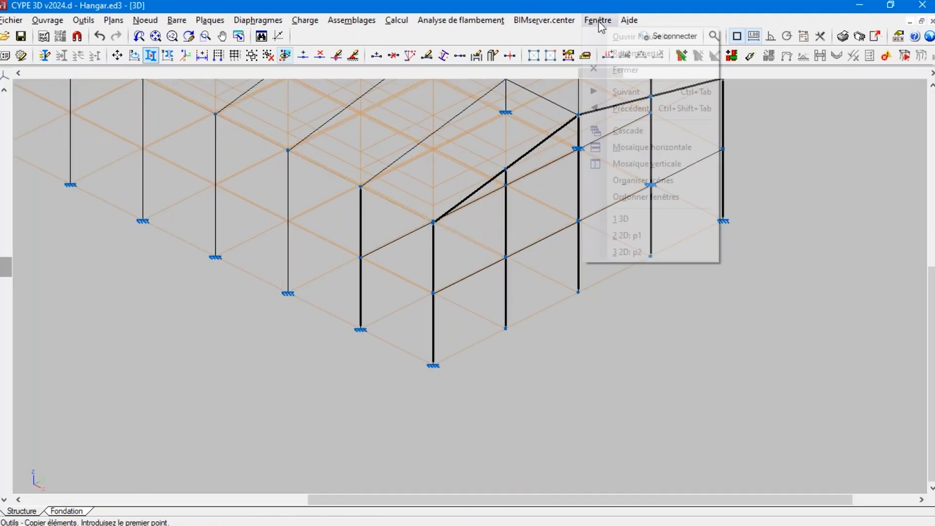
left_click(622, 36)
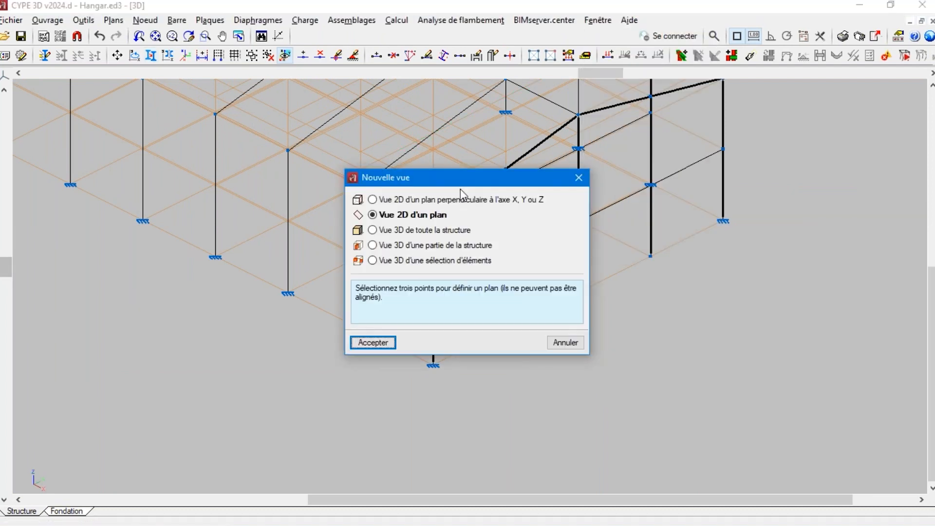
left_click(372, 343)
scroll(354, 225, "up", 2)
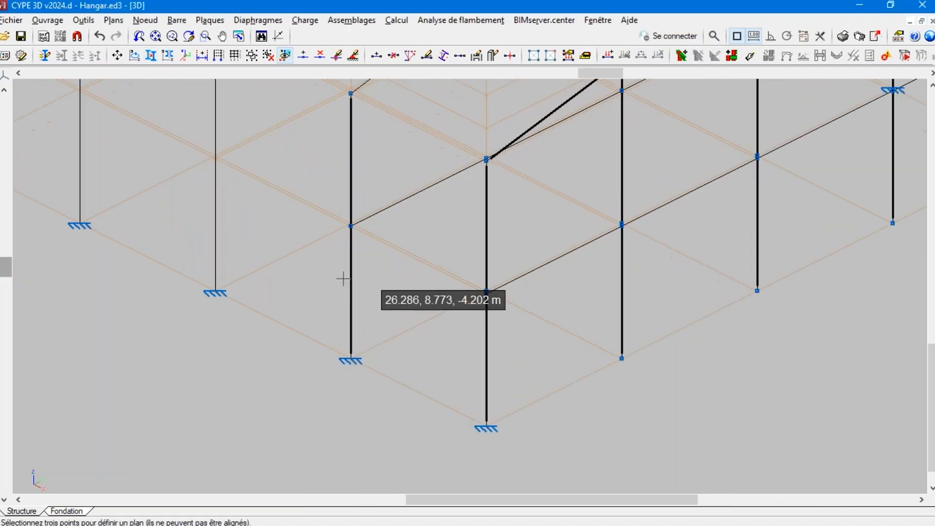
scroll(487, 243, "down", 3)
scroll(688, 121, "up", 4)
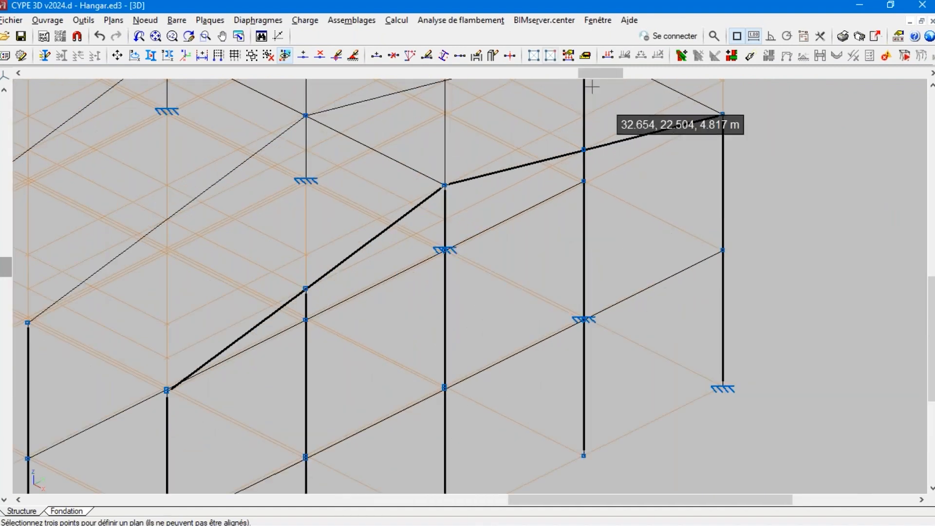
left_click_drag(614, 74, 669, 87)
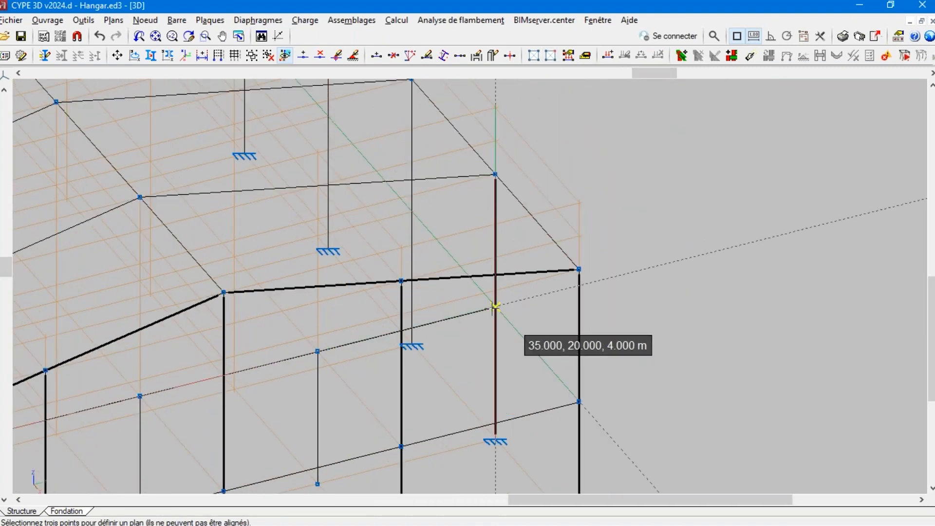
left_click(495, 307)
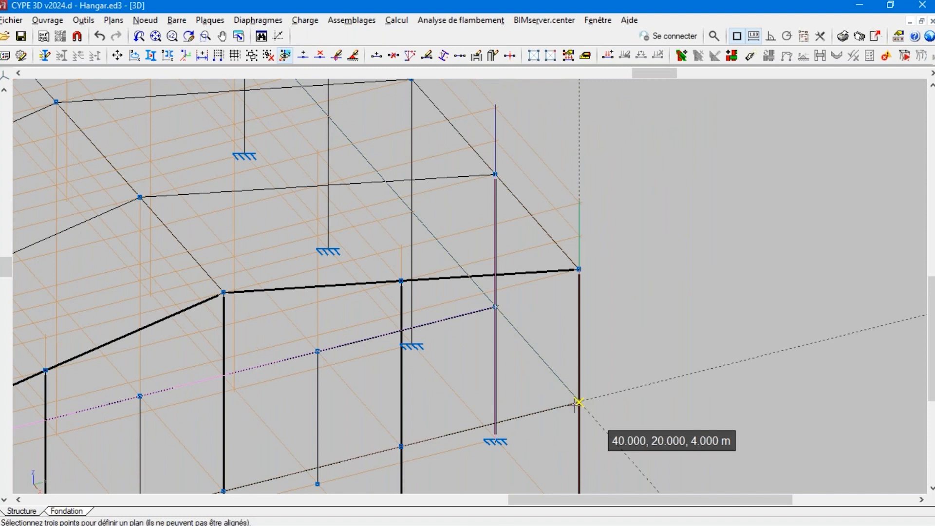
left_click(578, 402)
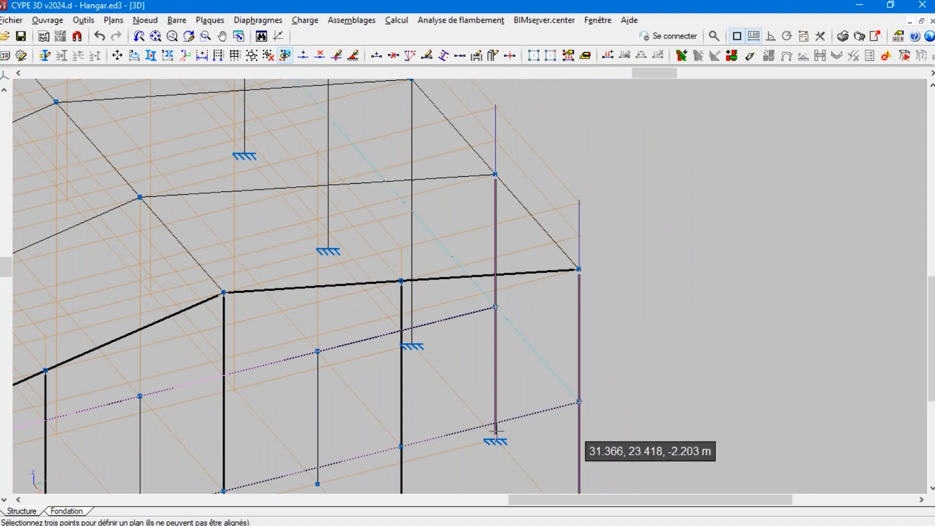
left_click(400, 446)
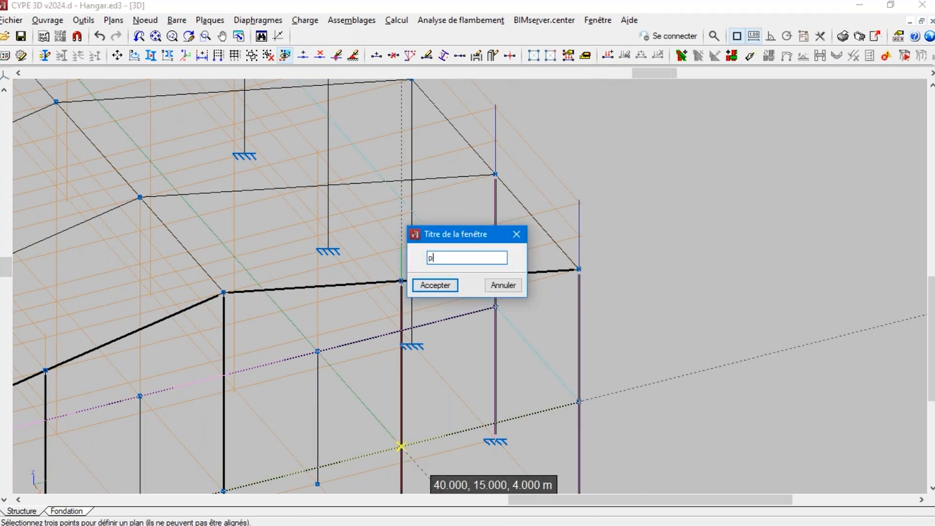
key("Return")
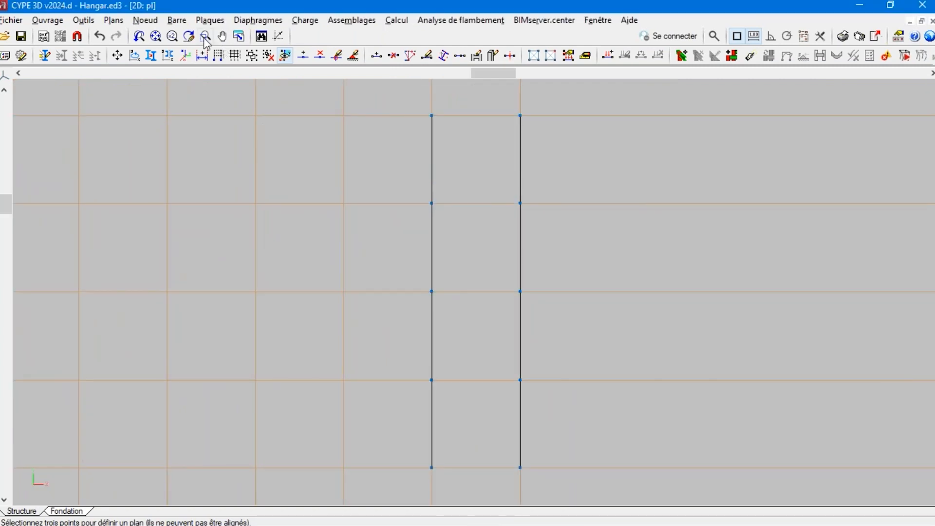
Add an IPE 80 bar at Y = 20 m and 4 m height, from X = 35 to X = 40 m
left_click(177, 20)
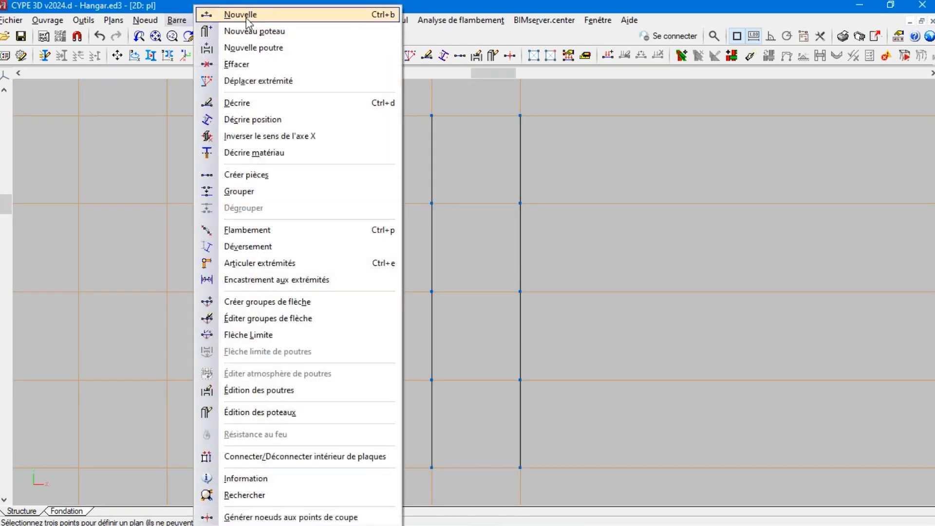
left_click(248, 18)
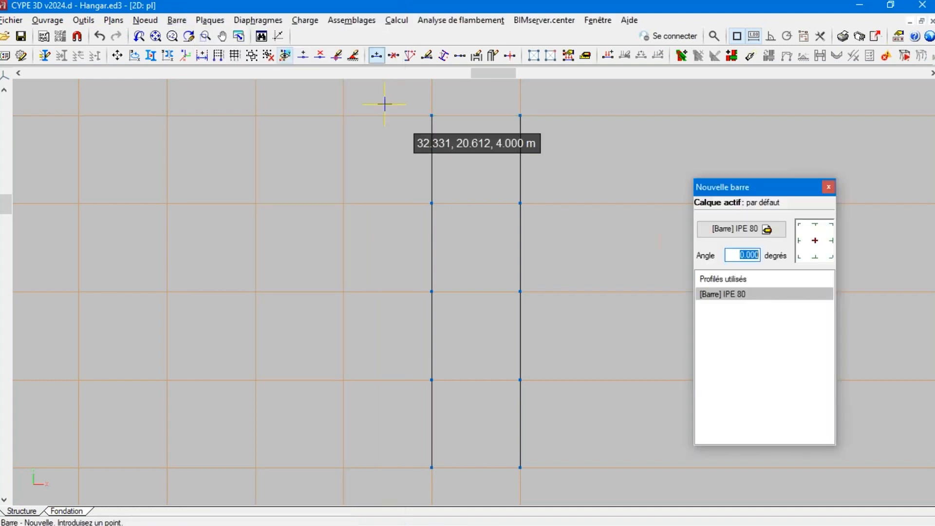
left_click(431, 115)
left_click(520, 116)
right_click(471, 185)
Copy the new bar from the node at X = 35, Y = 20 m to Y = 15, 10, 5 and 0 m
left_click(84, 20)
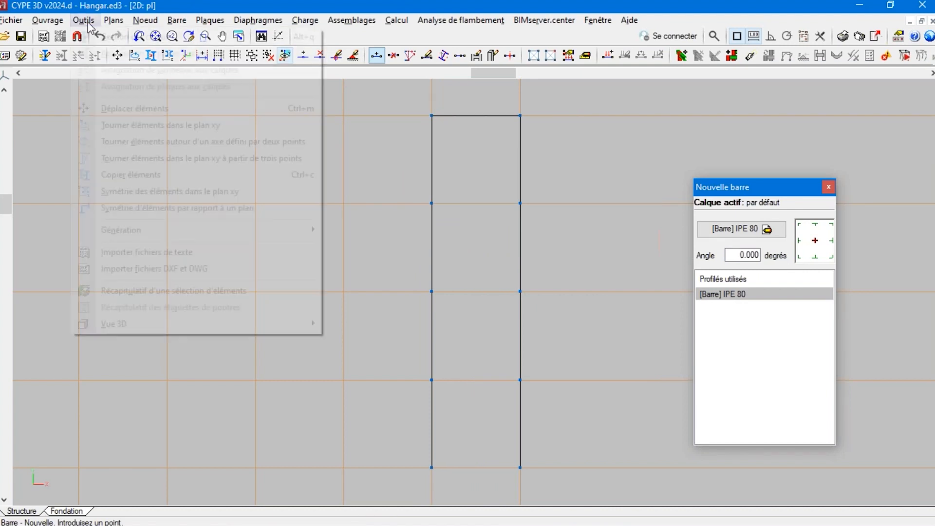
left_click(141, 175)
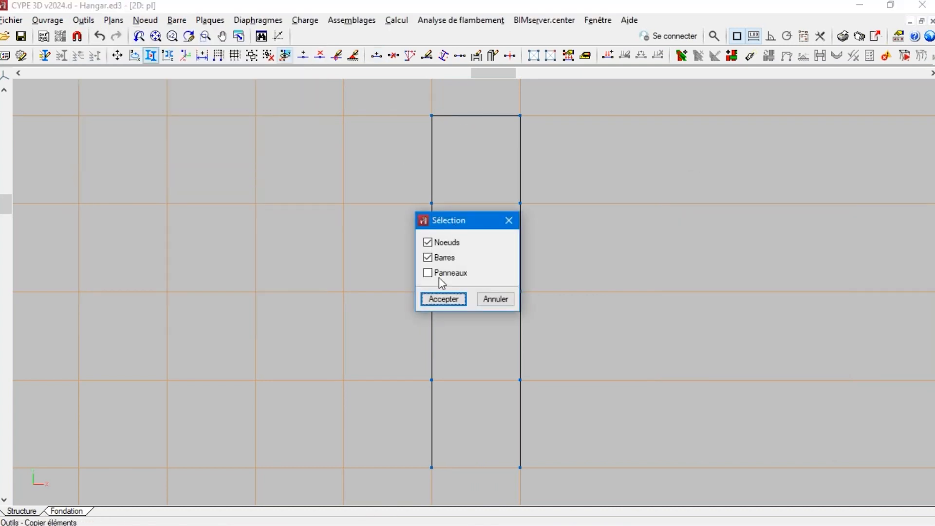
left_click(442, 299)
left_click(454, 142)
right_click(453, 147)
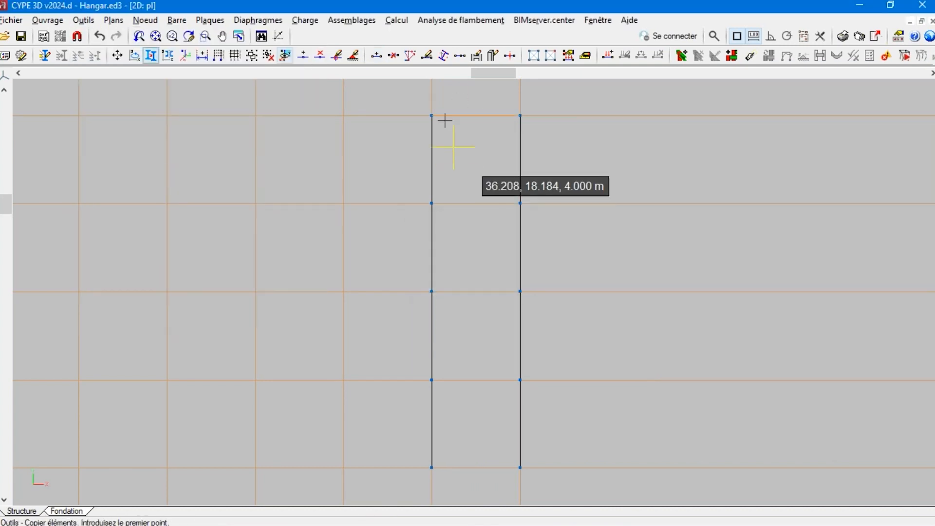
left_click(432, 116)
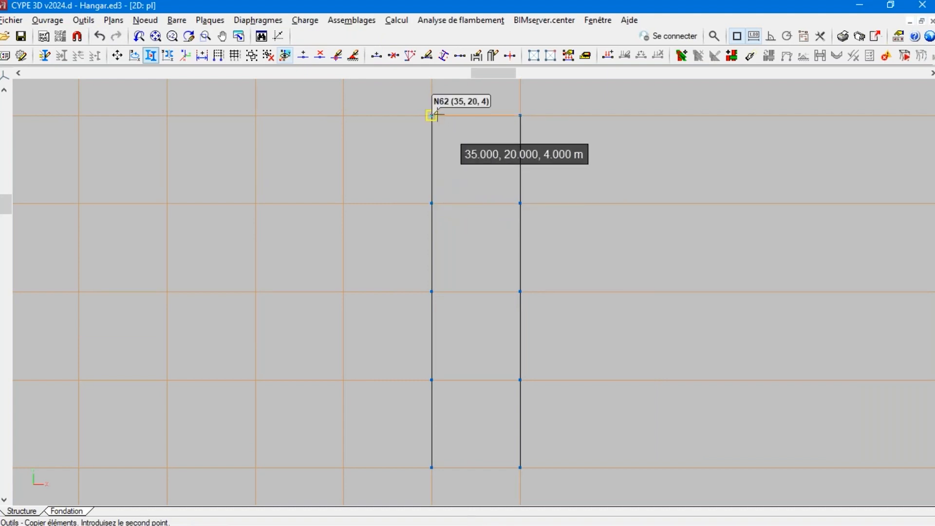
left_click(432, 203)
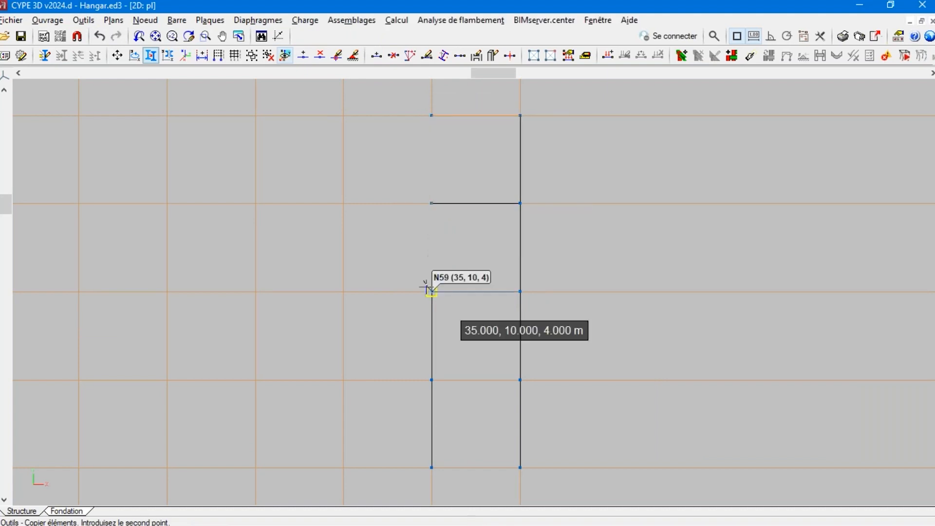
left_click(432, 291)
left_click(432, 379)
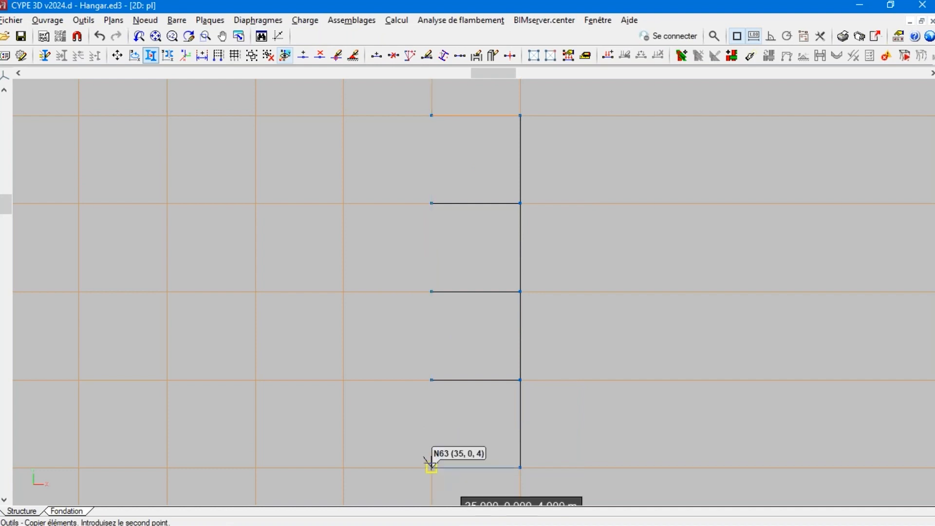
left_click(432, 467)
right_click(432, 467)
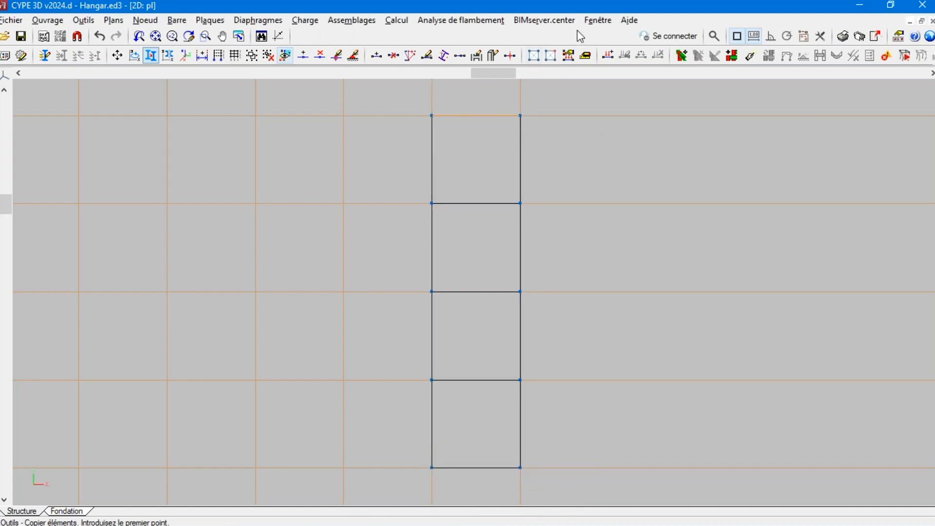
Examine the copied intermediate-level bars in a tilted plane view and in the full 3D view of the hangar
left_click(503, 82)
left_click_drag(504, 74, 567, 76)
left_click_drag(3, 204, 12, 283)
right_click(774, 204)
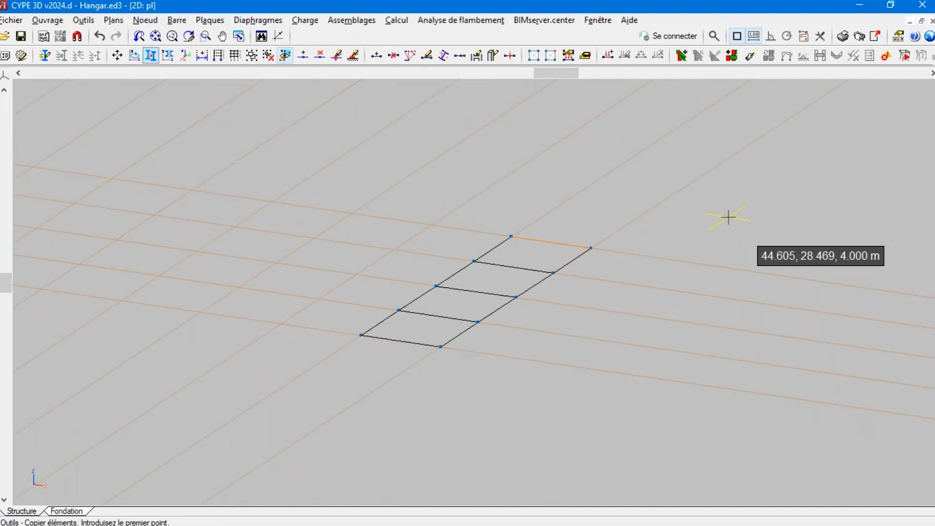
scroll(613, 237, "up", 1)
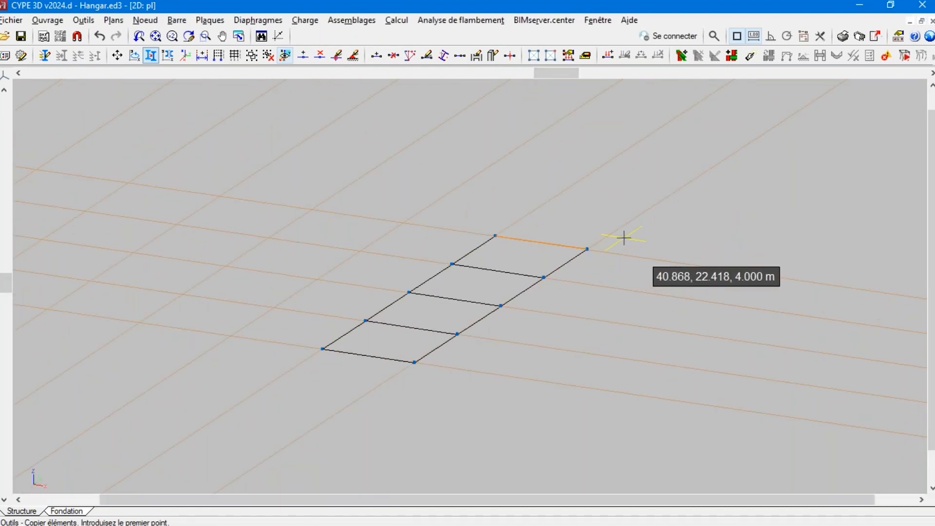
left_click(597, 20)
left_click(623, 218)
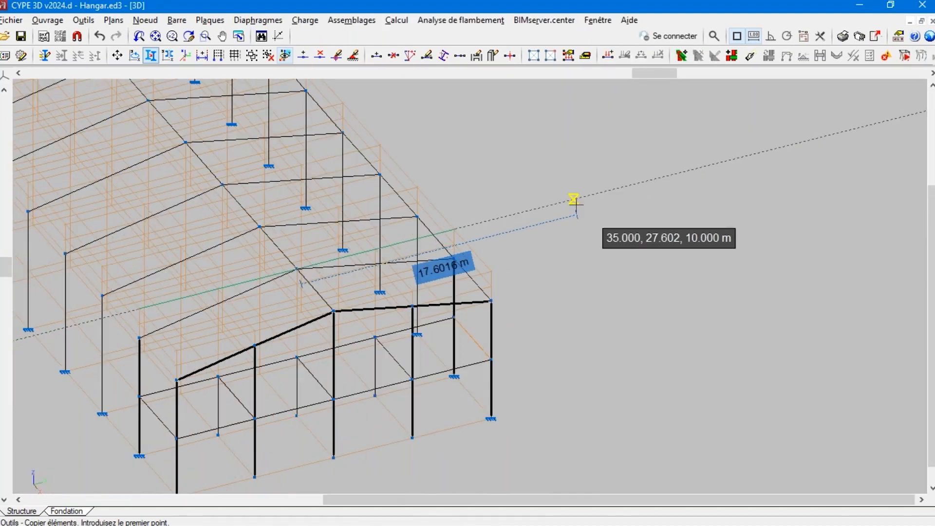
scroll(574, 205, "down", 2)
left_click_drag(658, 78, 620, 87)
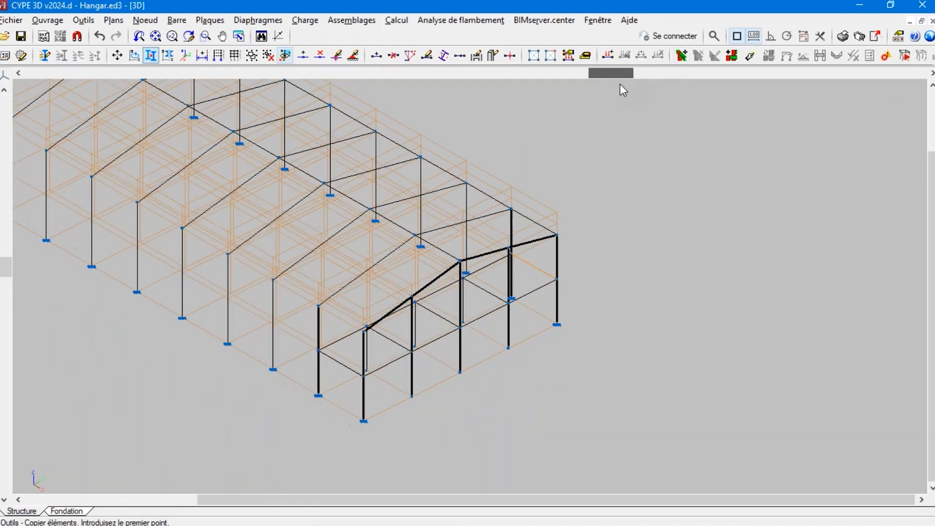
scroll(652, 341, "down", 2)
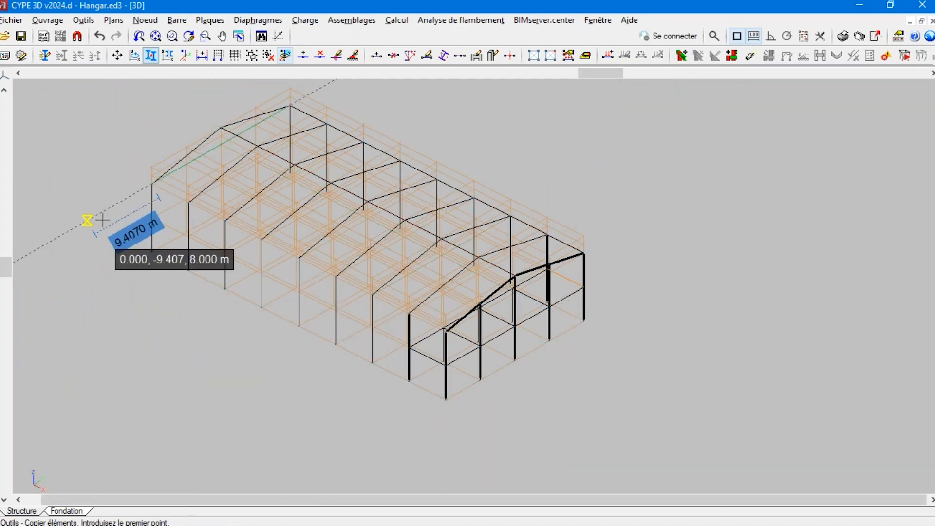
Start a new IPE 80 bar on the Y = 0 side of the hangar in the 3D view
scroll(112, 209, "up", 3)
scroll(151, 215, "up", 1)
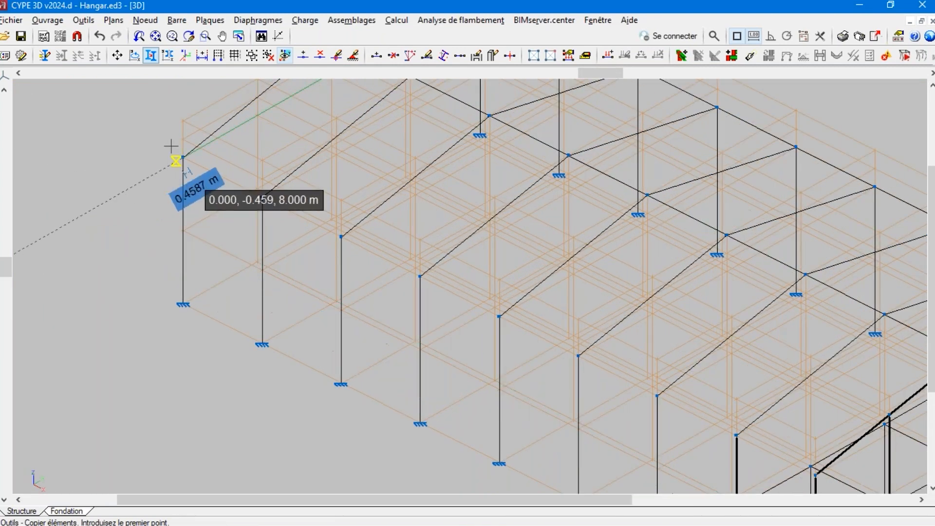
left_click(177, 20)
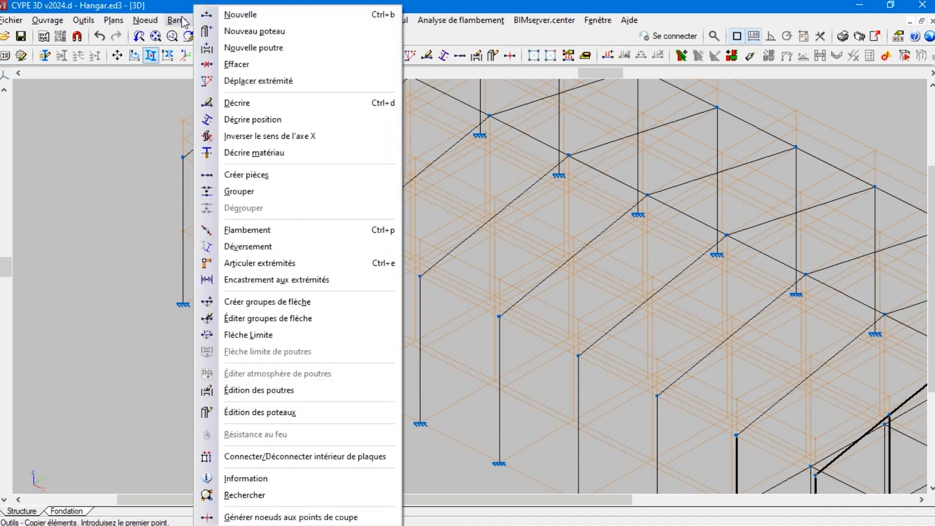
left_click(233, 16)
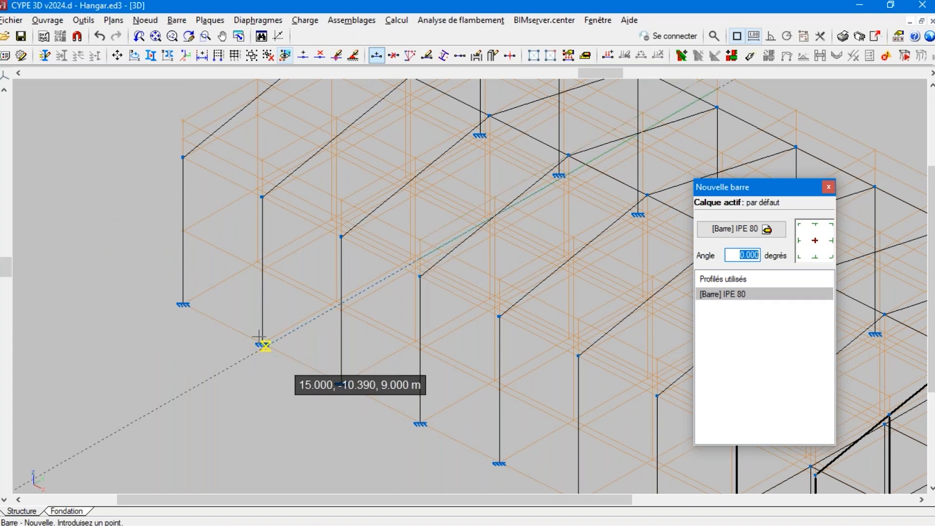
Draw two crossing IPE 80 diagonals in the end bay of the side wall, joining each column base to the neighbouring column top
scroll(259, 336, "up", 3)
left_click(266, 349)
scroll(259, 422, "down", 2)
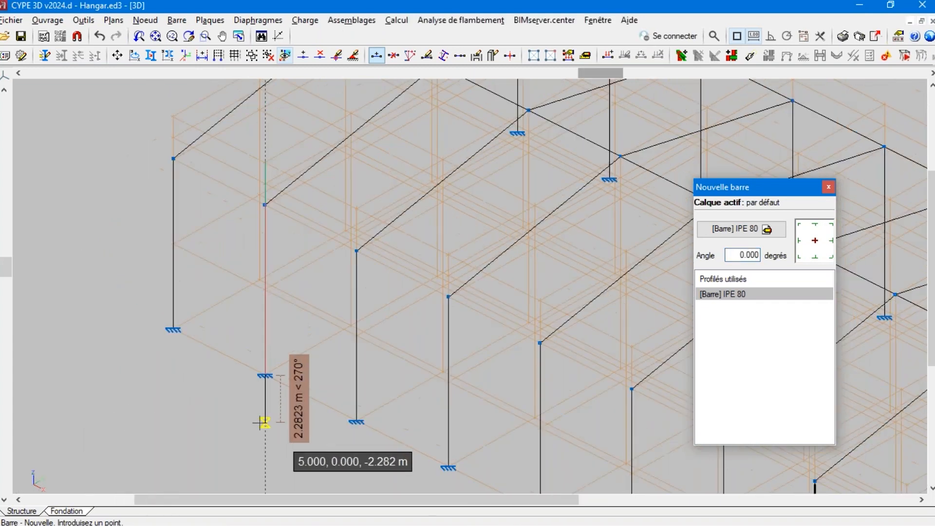
left_click(174, 158)
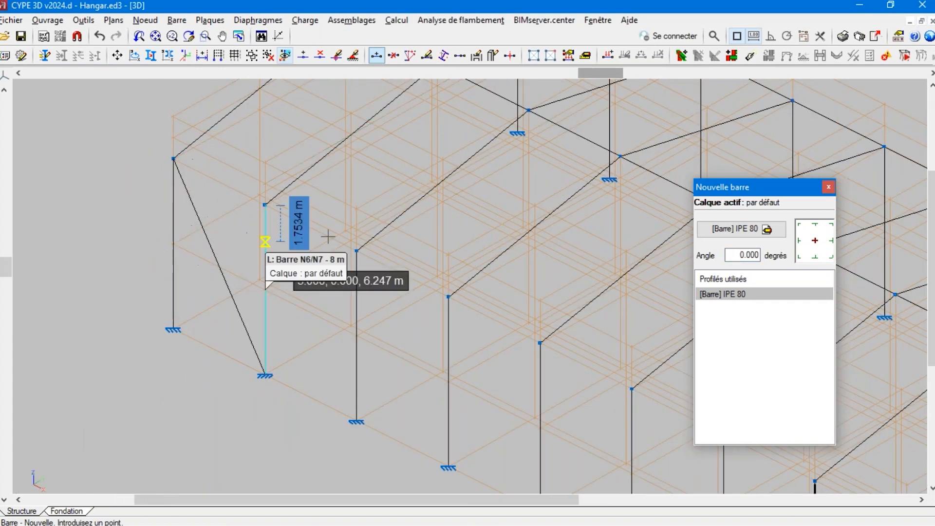
left_click(264, 205)
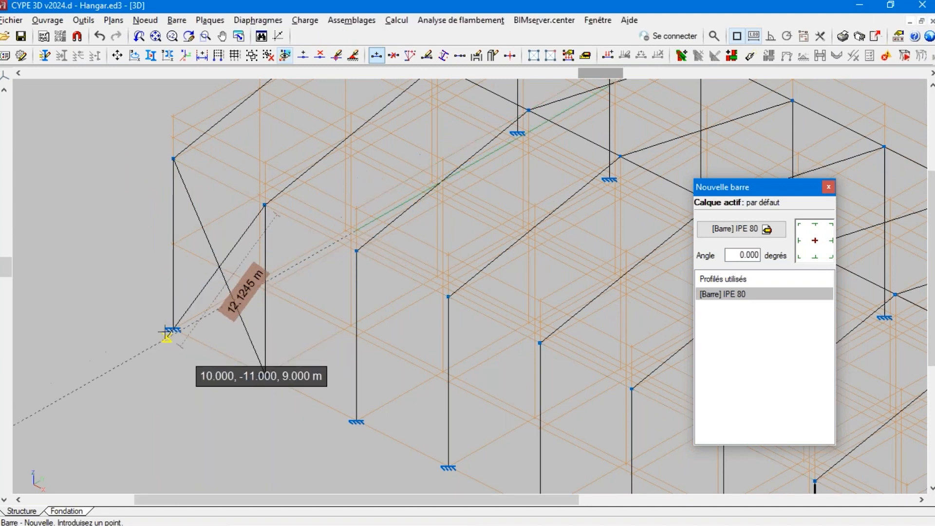
scroll(165, 332, "up", 2)
left_click(177, 323)
right_click(150, 364)
scroll(150, 366, "down", 4)
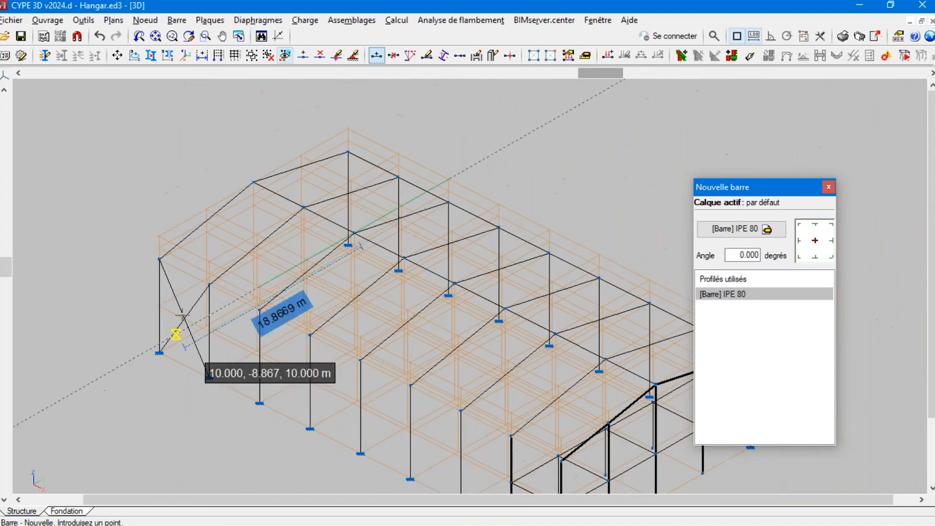
left_click(828, 188)
scroll(414, 195, "down", 2)
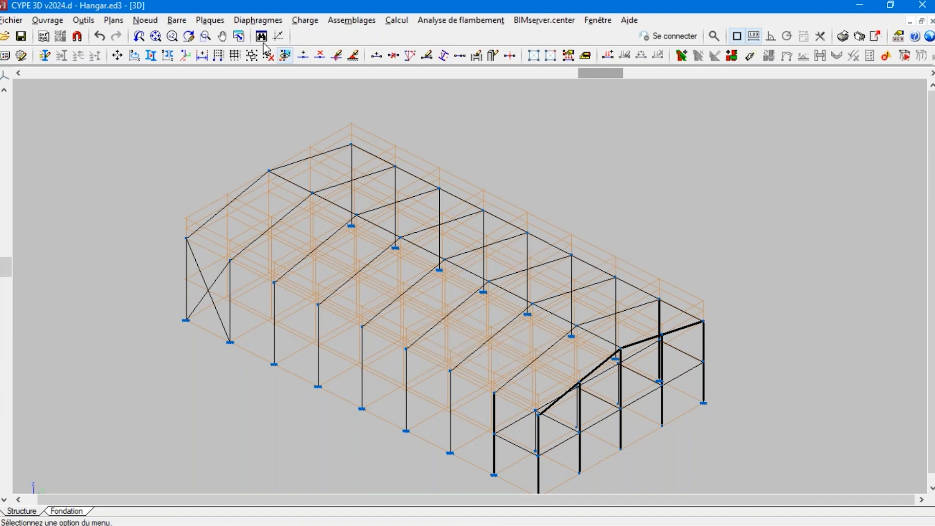
Group the hangar's columns along both long sides, including the remaining ones on the far side
left_click(177, 20)
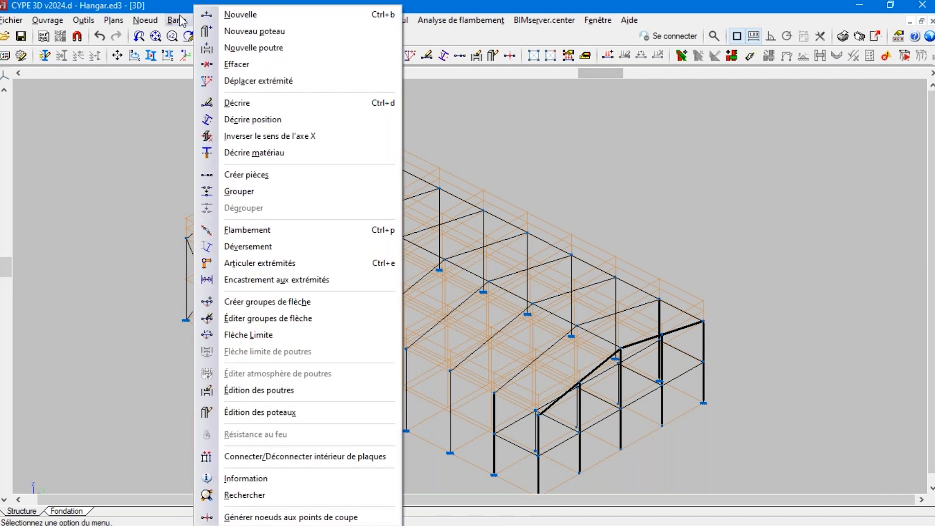
left_click(250, 191)
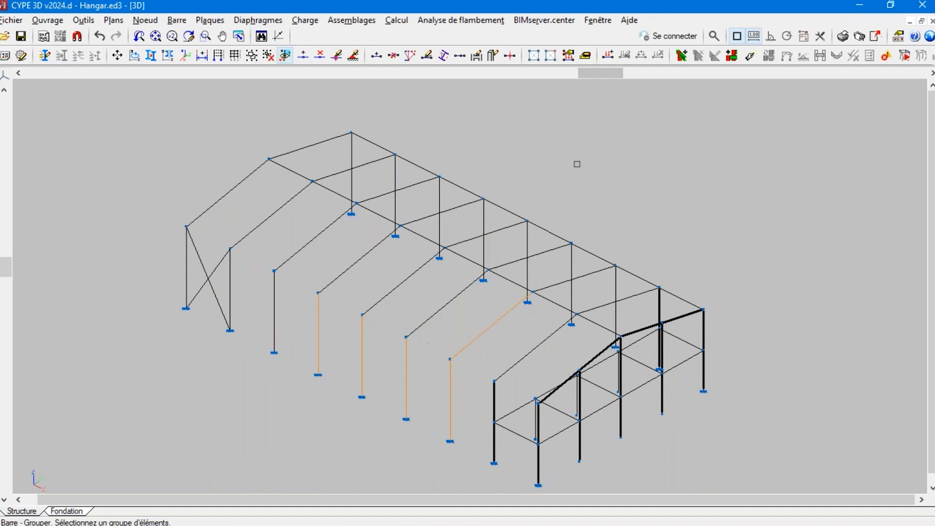
left_click_drag(608, 72, 841, 168)
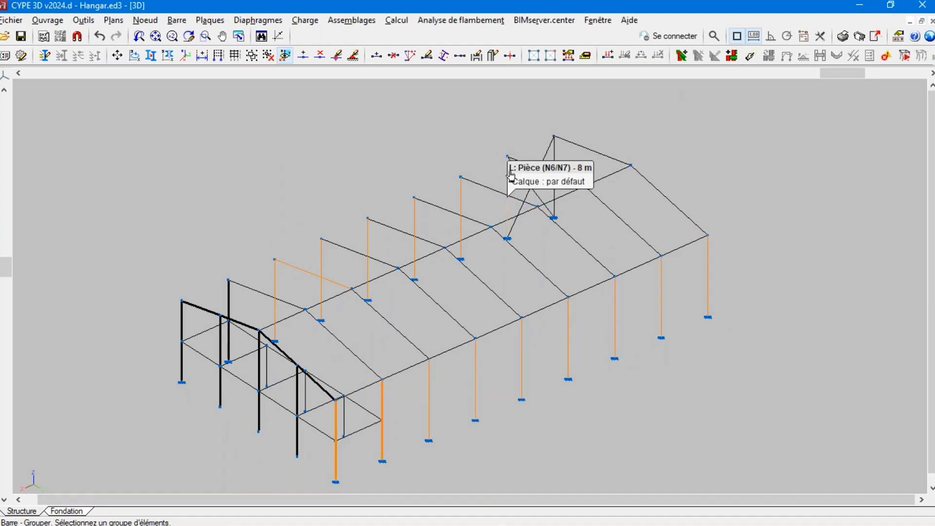
right_click(556, 165)
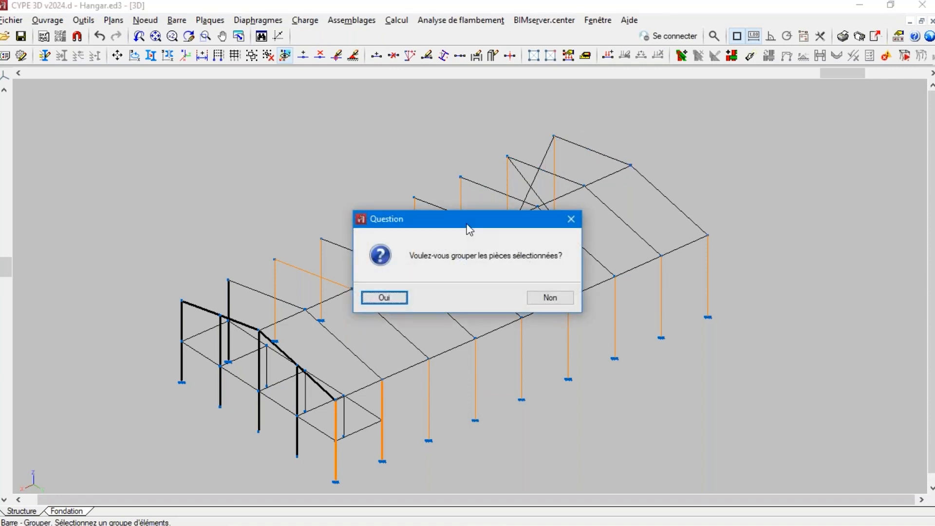
left_click(380, 296)
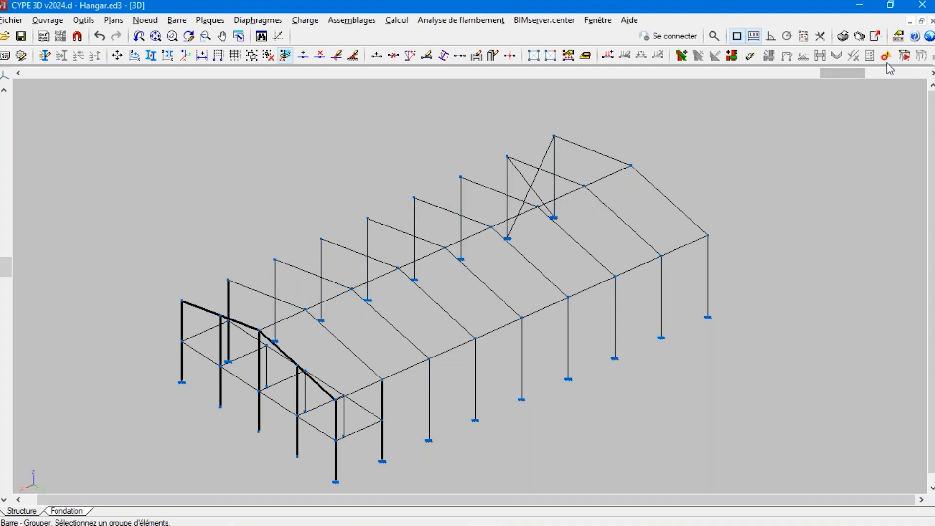
Draw an IPE 80 eave bar along the long side with the cross bracing, from the first column top to the last
left_click_drag(829, 74, 539, 78)
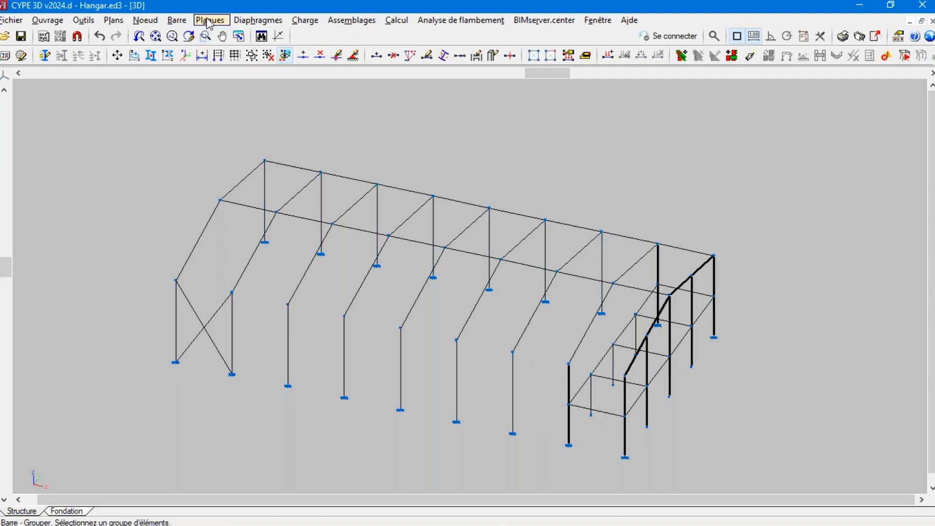
left_click(177, 20)
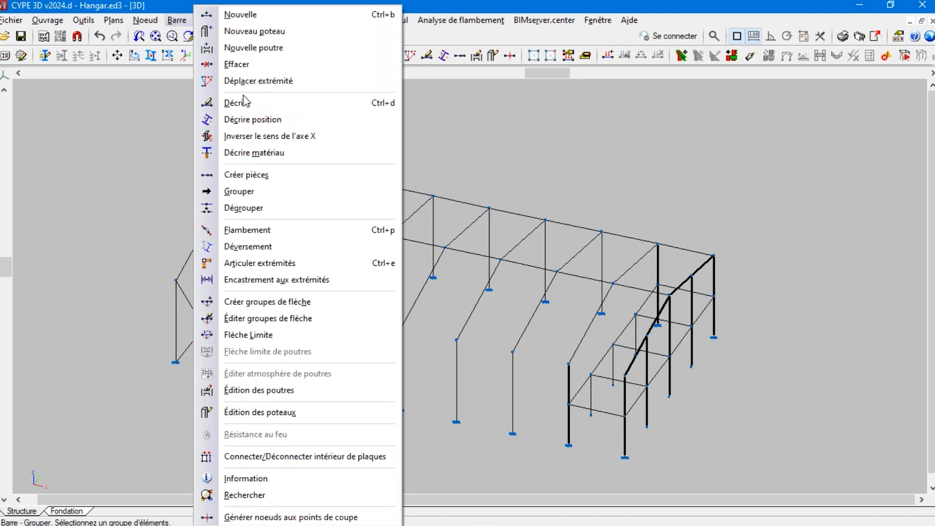
left_click(243, 103)
left_click(176, 20)
left_click(222, 17)
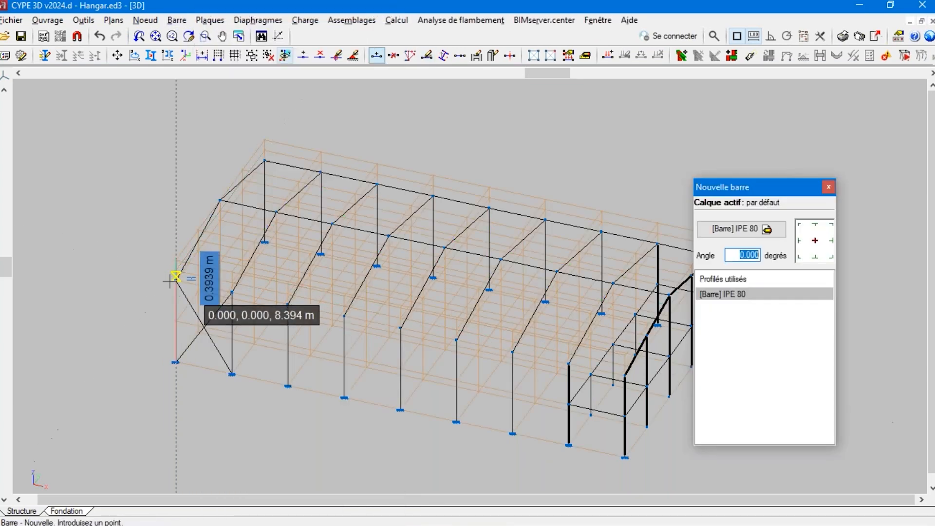
left_click(175, 282)
scroll(117, 260, "down", 1)
scroll(531, 405, "up", 5)
left_click(469, 266)
scroll(469, 263, "down", 4)
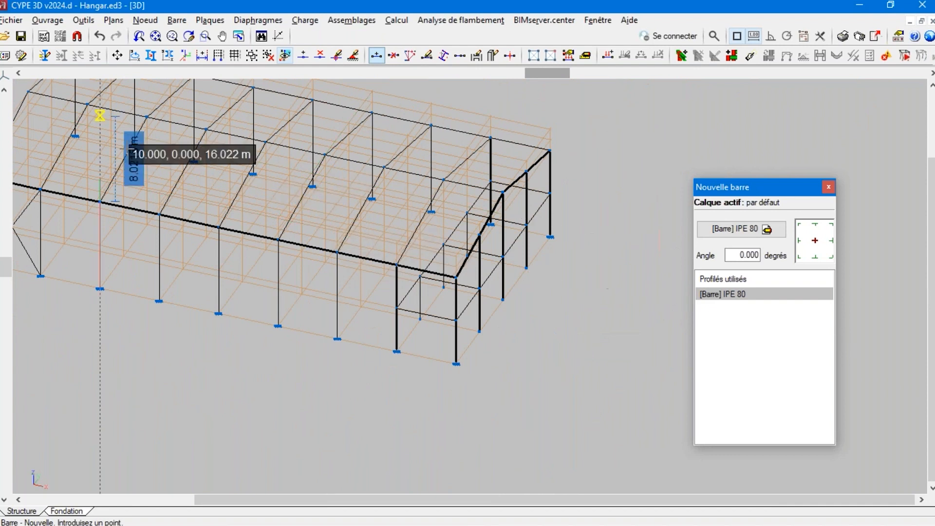
scroll(100, 201, "down", 2)
Create separate pieces from the new eave bar, divided at the column tops
left_click(176, 20)
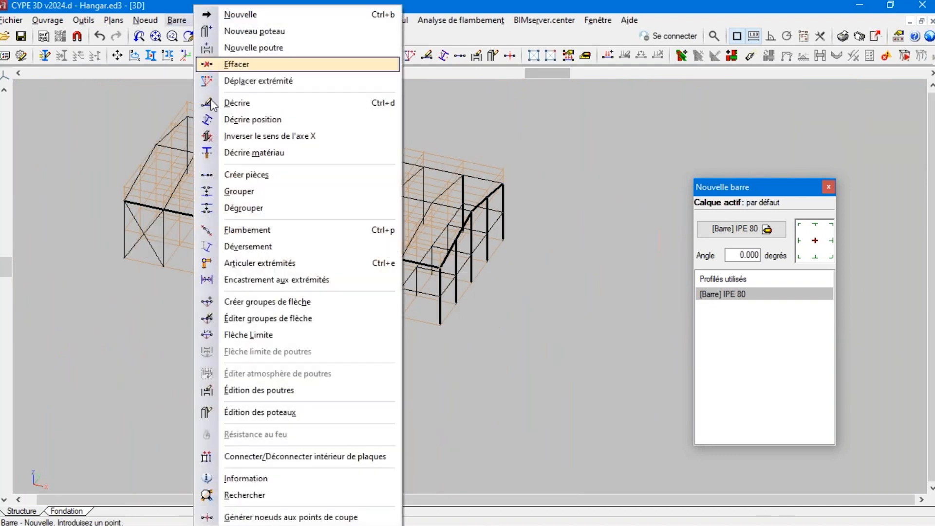
left_click(231, 176)
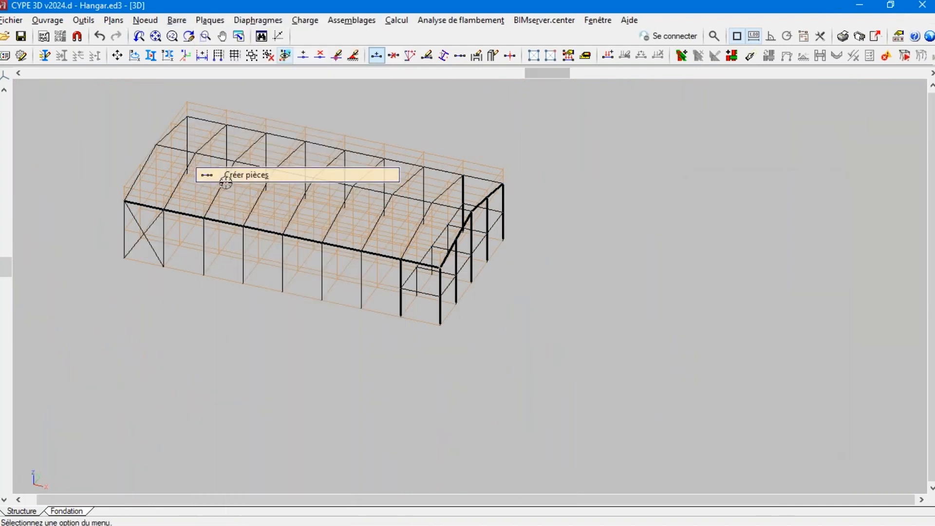
left_click(167, 218)
left_click(415, 297)
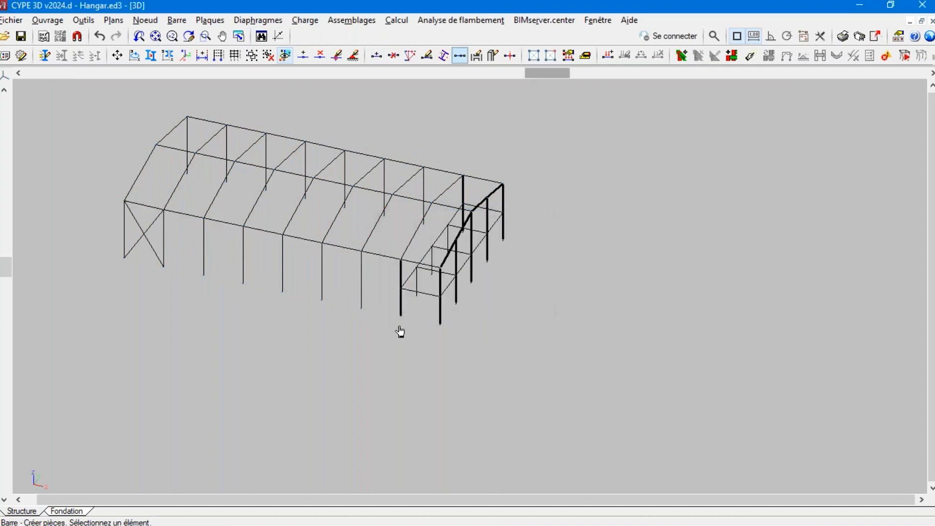
Group the rafters of both roof slopes, leaving out the thick gable rafters and the rafter already in group G1
scroll(400, 332, "down", 3)
scroll(275, 209, "up", 4)
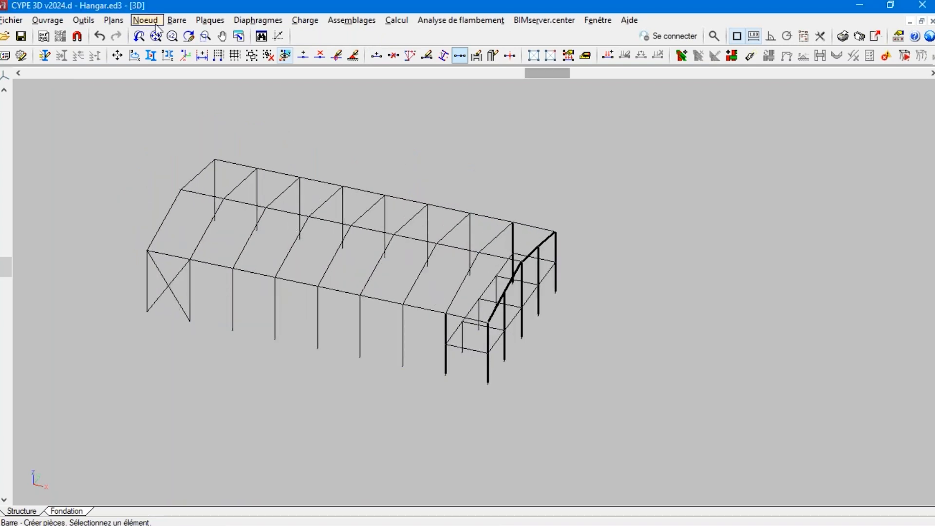
left_click(177, 20)
left_click(245, 191)
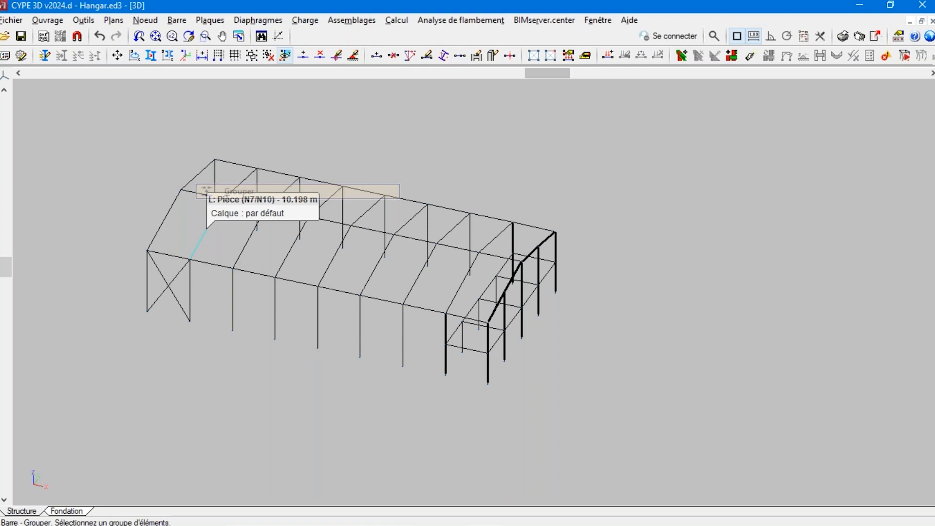
left_click(163, 219)
left_click(199, 244)
left_click(248, 239)
left_click_drag(541, 72, 649, 80)
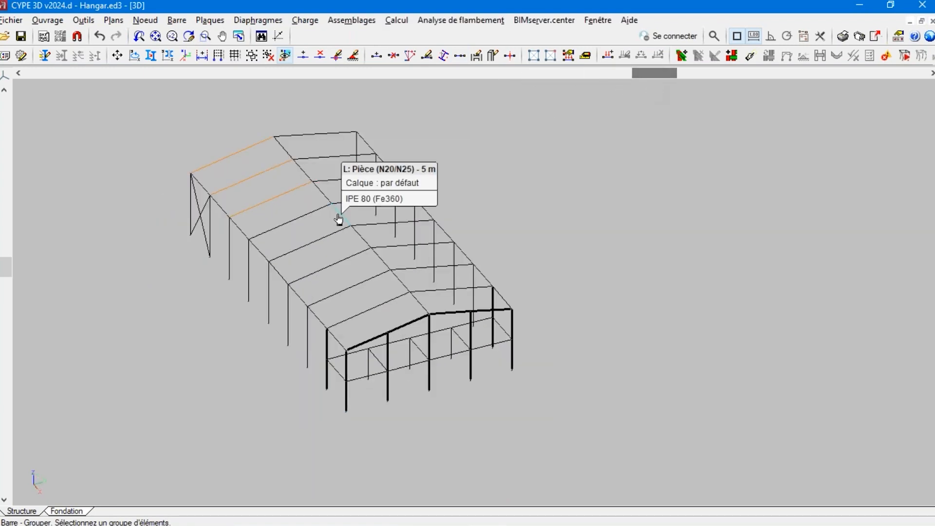
left_click(284, 211)
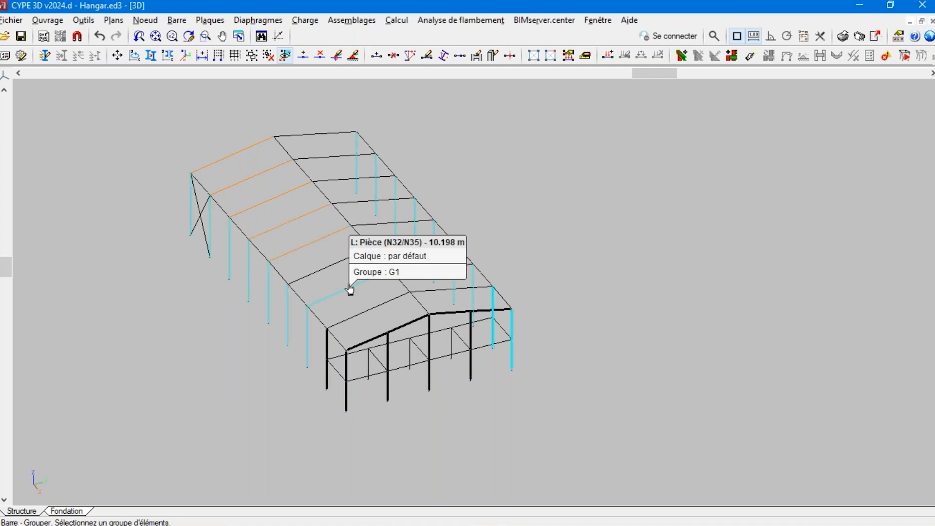
left_click(344, 274)
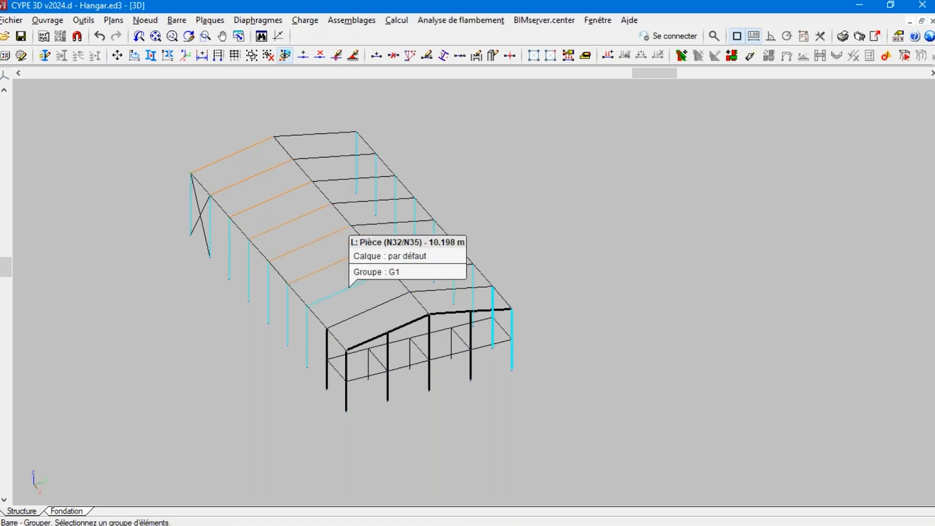
left_click(370, 309)
left_click(435, 292)
left_click(417, 268)
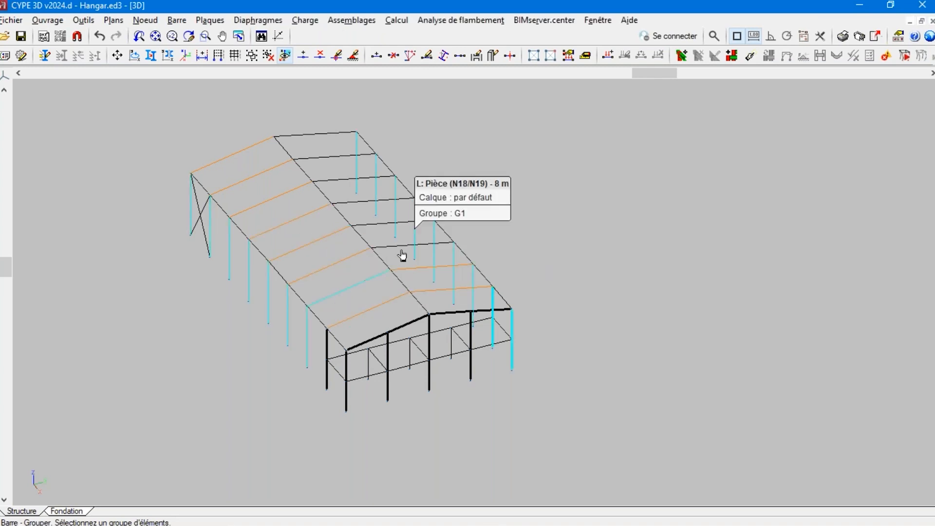
left_click(390, 247)
left_click(379, 225)
left_click(360, 203)
left_click(339, 180)
left_click(317, 157)
left_click(311, 142)
right_click(311, 141)
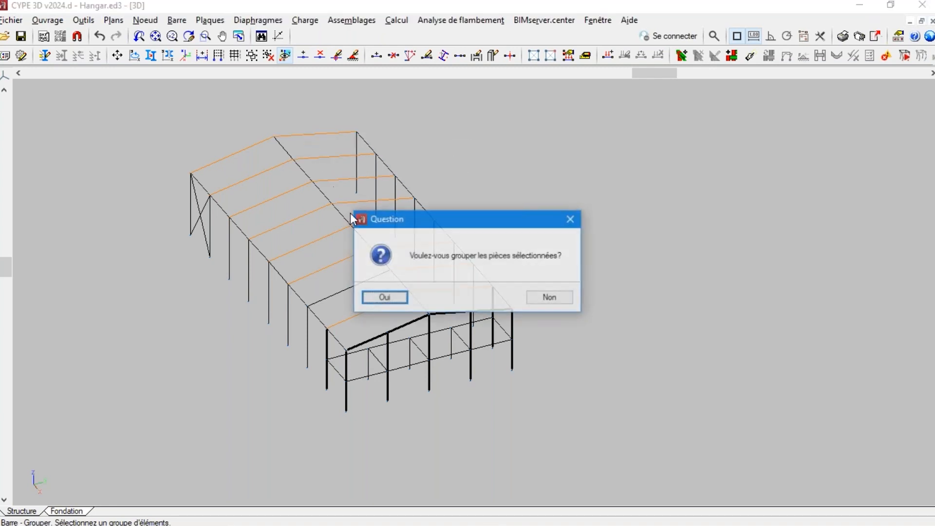
left_click(399, 298)
Describe the grouped columns with the HE 220 B profile from the HEB series
left_click_drag(668, 73, 802, 90)
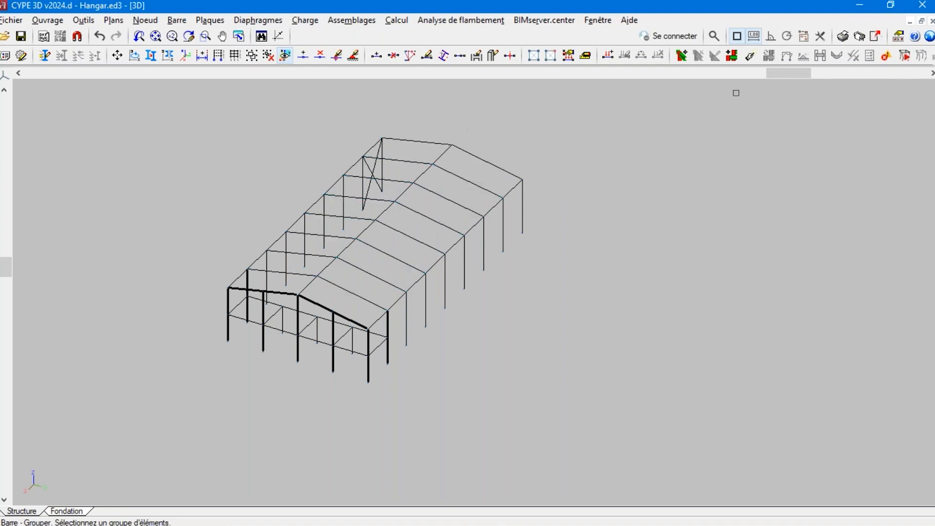
left_click_drag(797, 74, 578, 92)
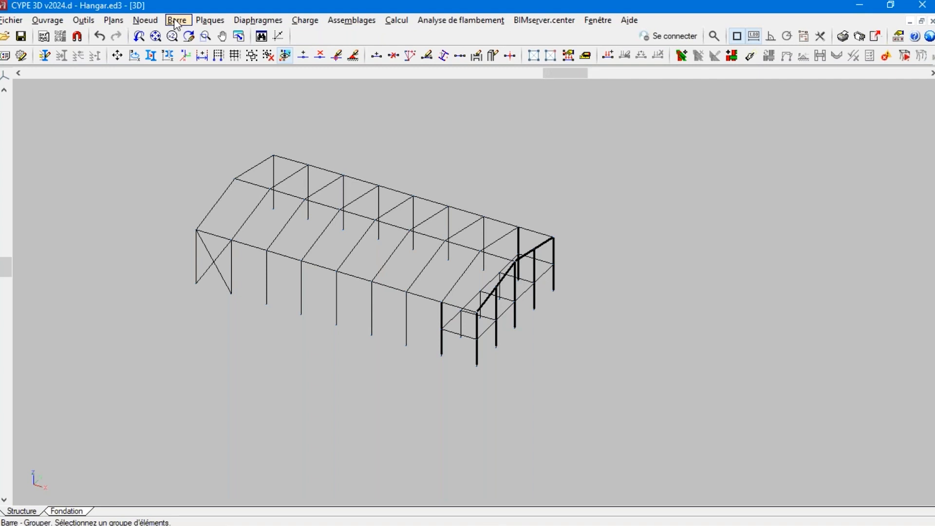
left_click(177, 22)
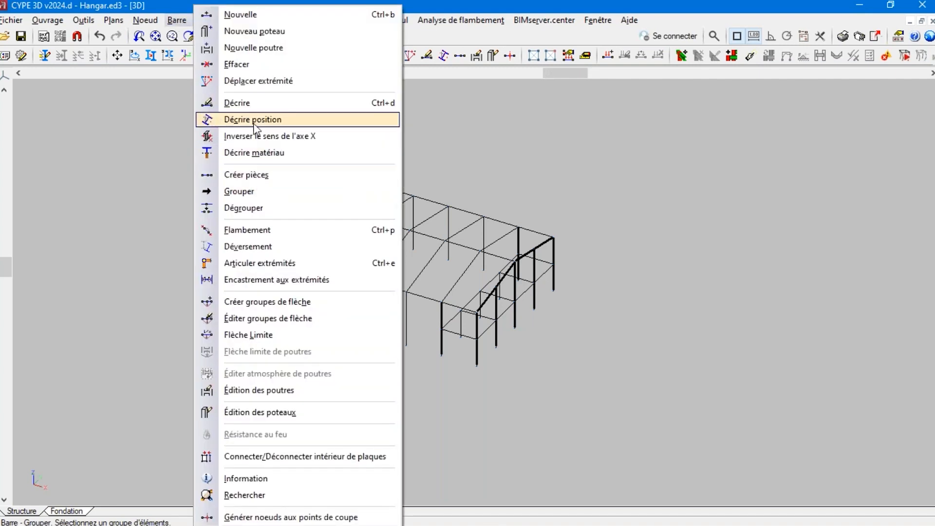
left_click(253, 105)
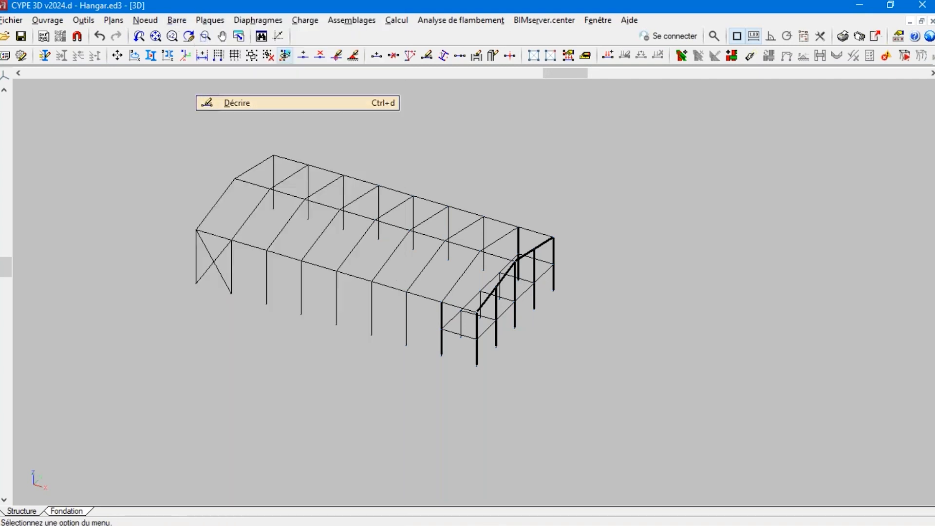
left_click(374, 320)
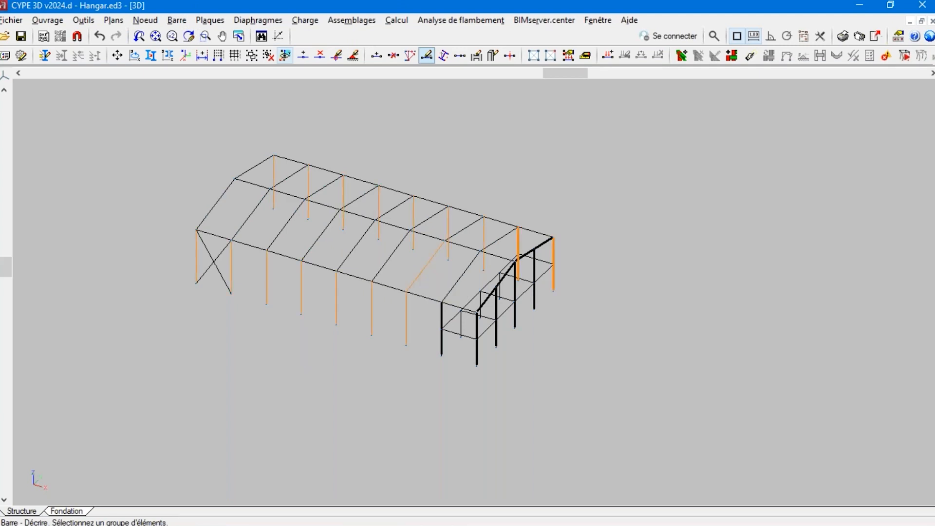
right_click(374, 320)
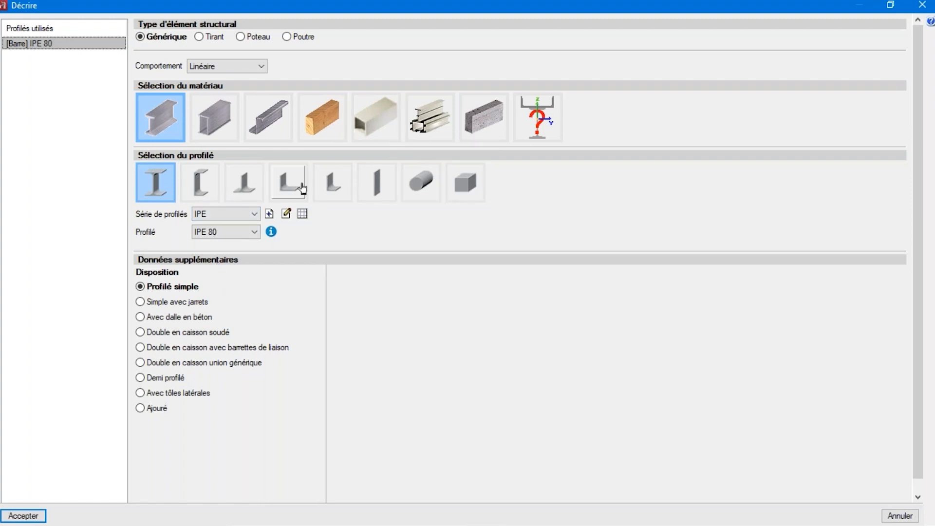
left_click(230, 214)
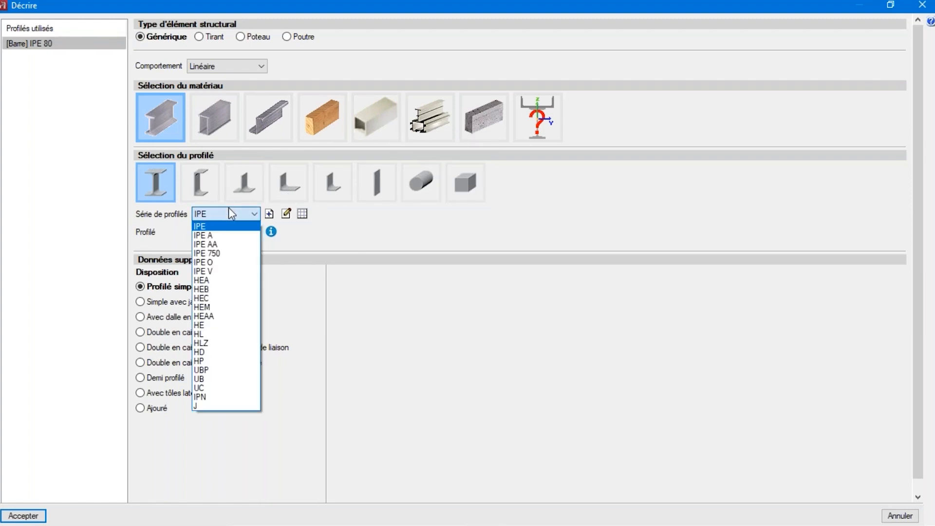
left_click(207, 290)
left_click(235, 238)
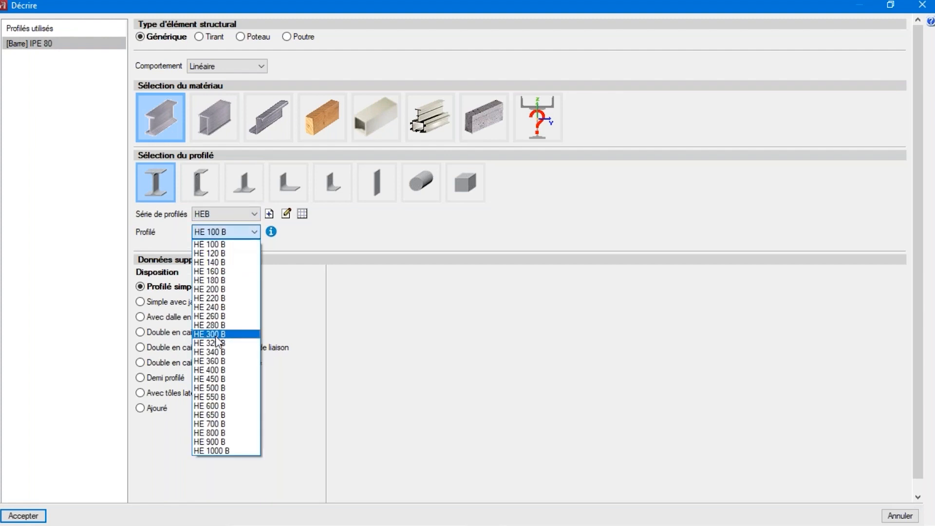
left_click(222, 295)
left_click(24, 516)
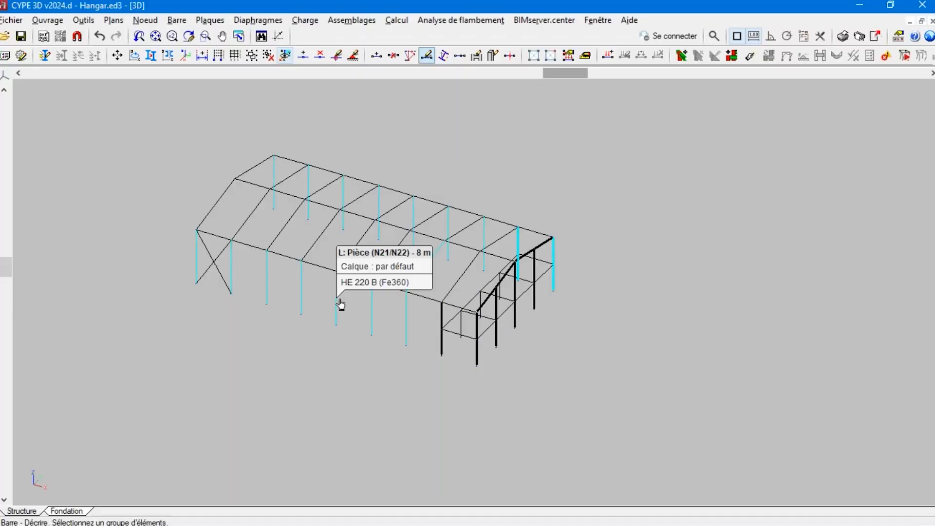
Describe the grouped roof rafters with the IPN 260 profile from the IPN series
left_click(456, 231)
right_click(271, 175)
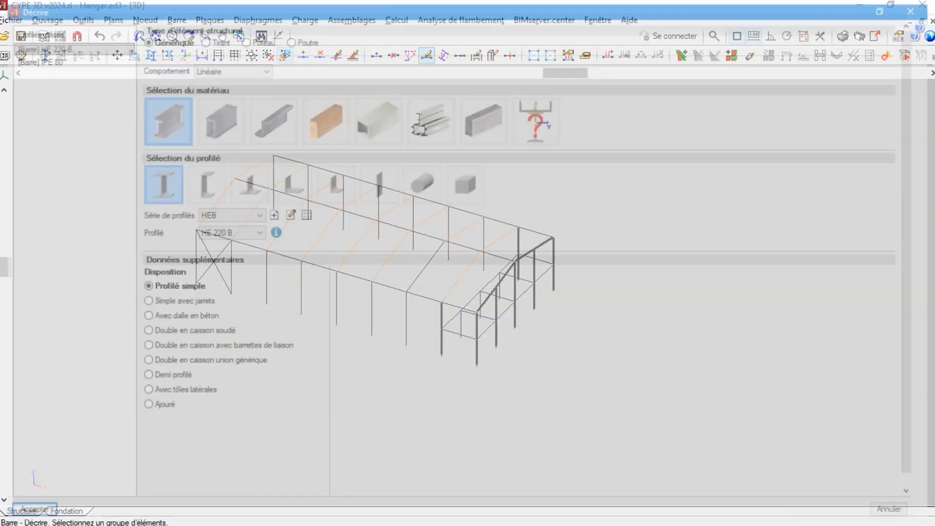
left_click(217, 214)
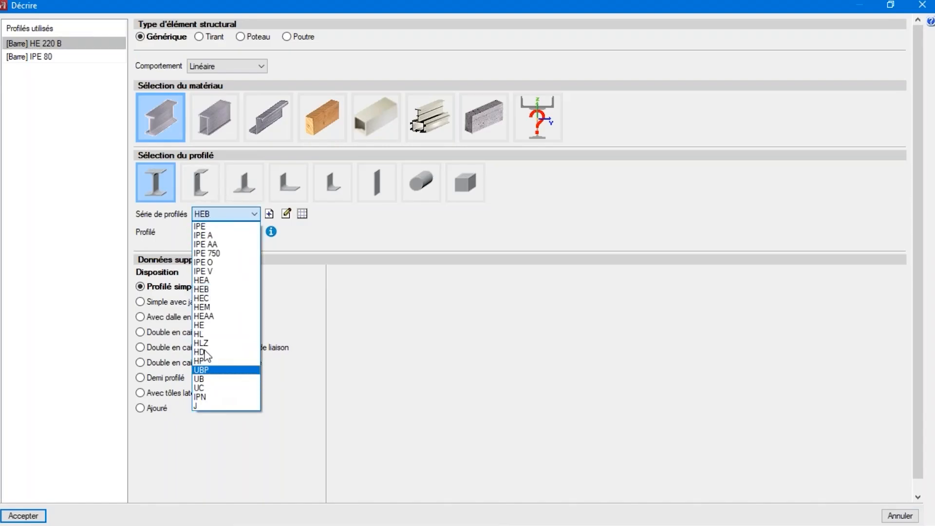
left_click(209, 396)
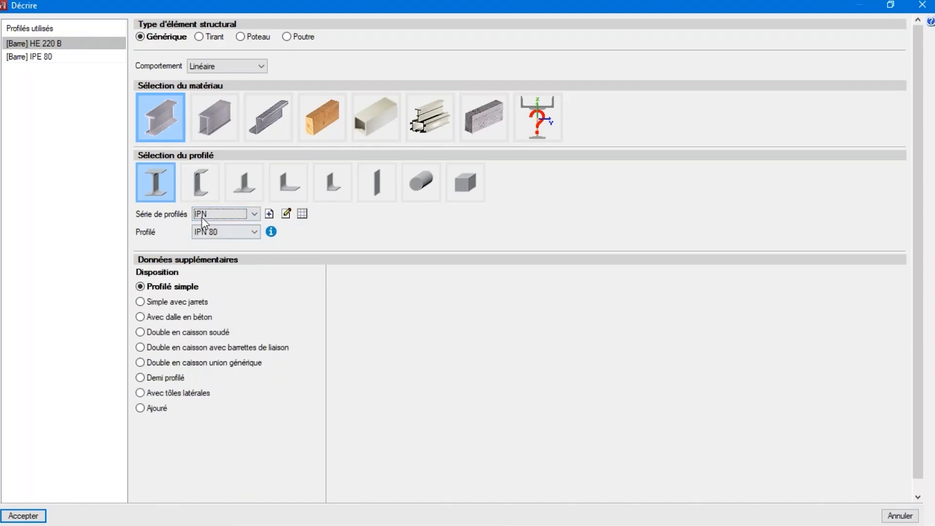
left_click(205, 234)
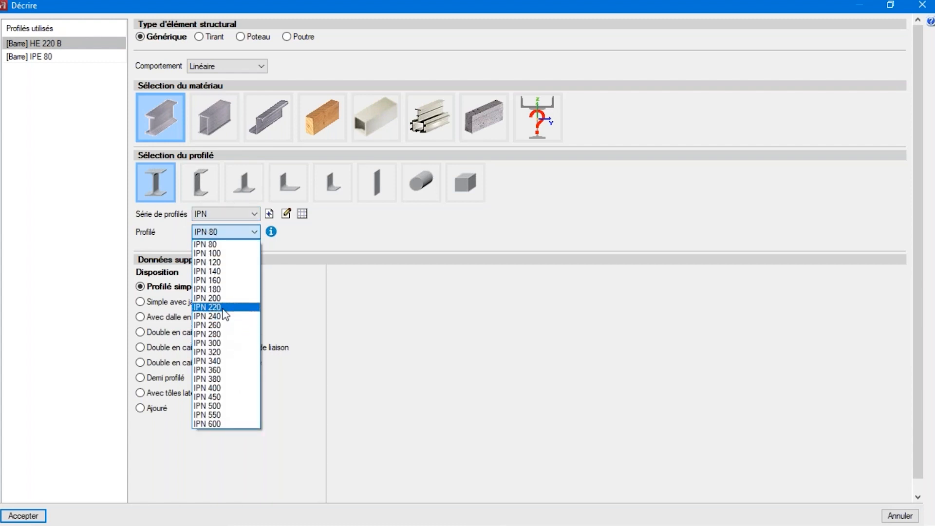
left_click(224, 325)
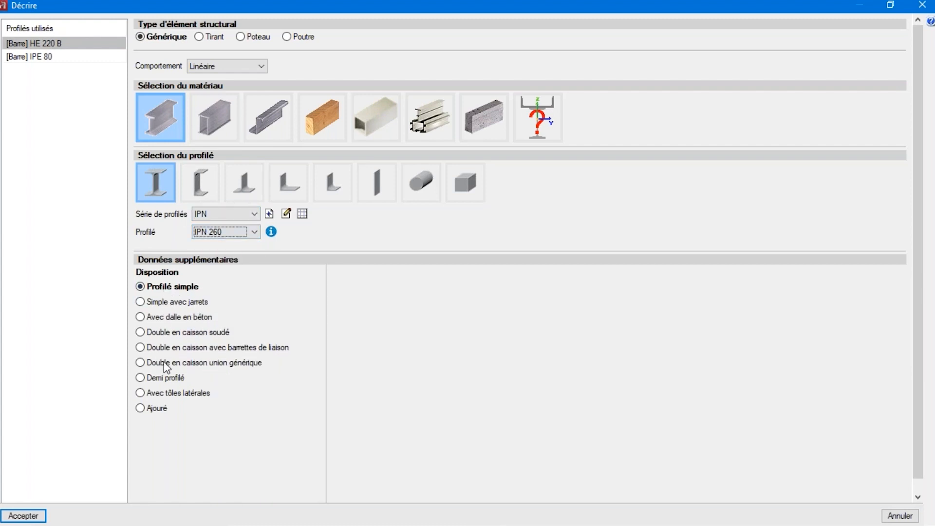
Give the grouped rafters lower haunches, 1.50 m long at the initial end and 1 m at the final end
left_click(175, 303)
left_click(363, 305)
double_click(345, 322)
type("1")
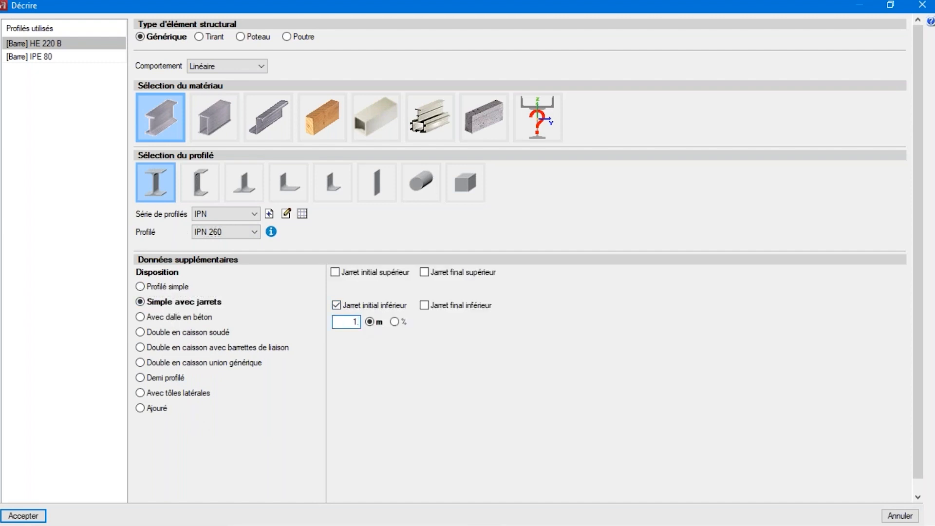
type(".5")
left_click(425, 307)
key("Tab")
type("1")
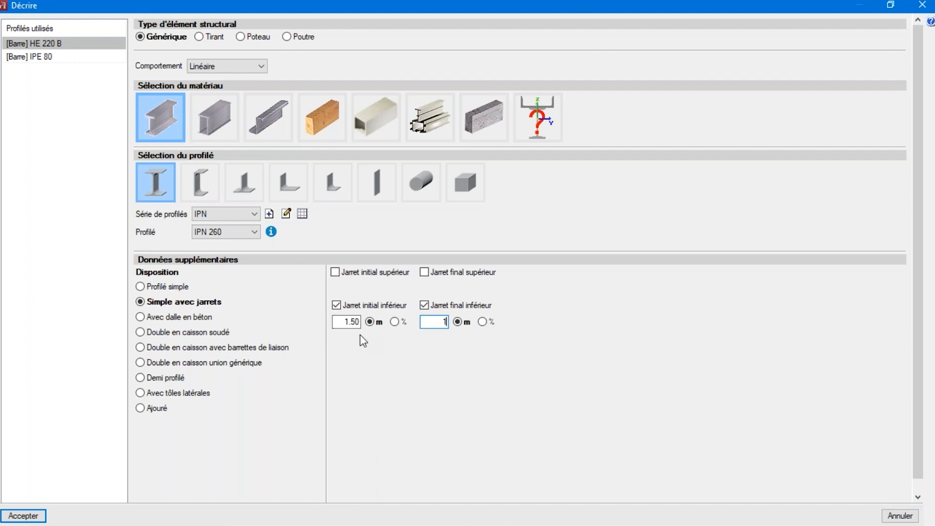
left_click(26, 517)
Examine the haunched rafters and their junctions with the columns and ridge in the rendered 3D view of the hangar
scroll(392, 255, "up", 5)
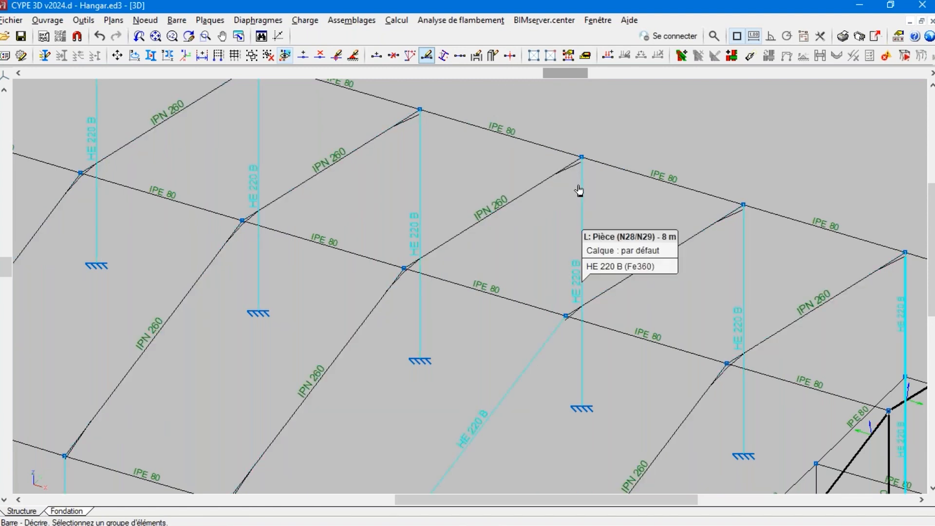
left_click(99, 21)
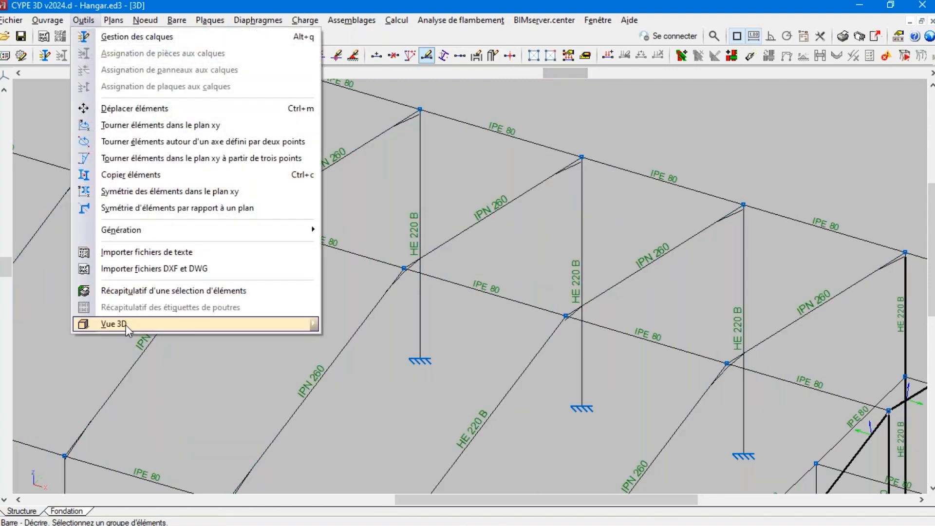
mouse_move(125, 325)
left_click(402, 329)
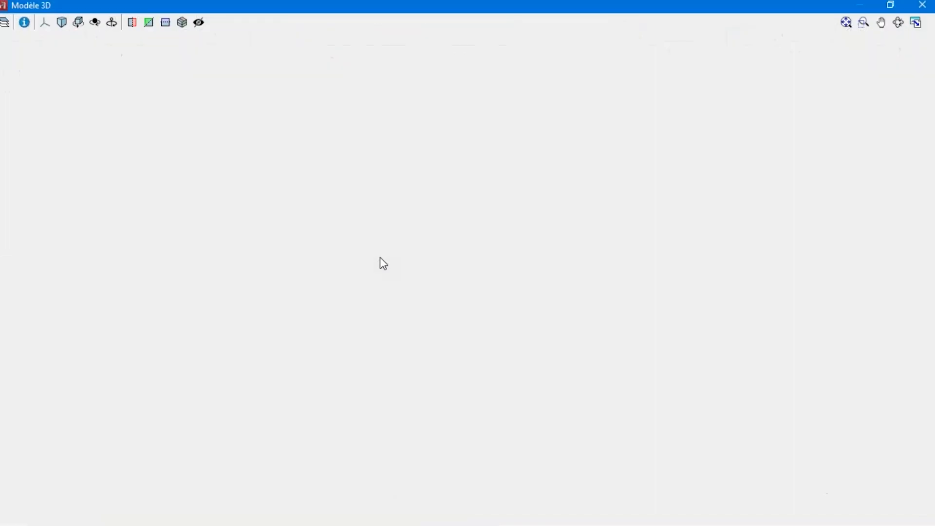
scroll(490, 267, "up", 8)
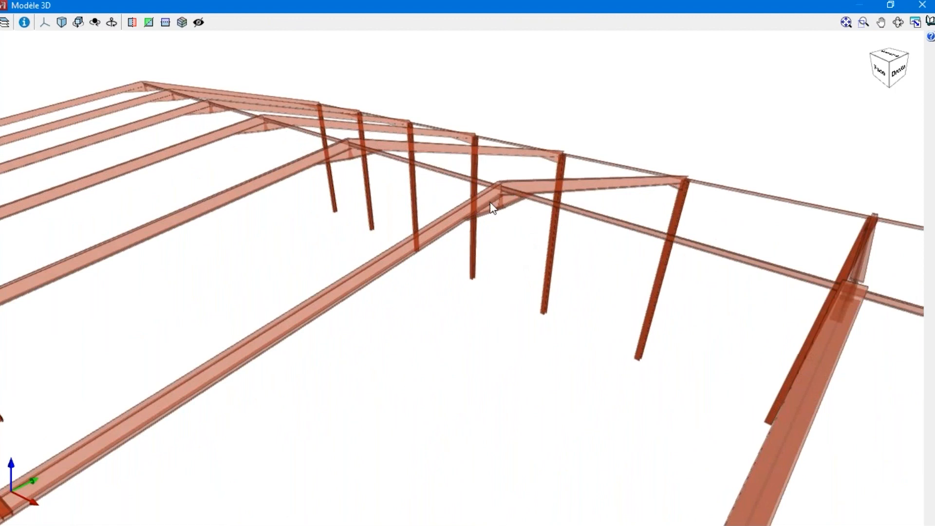
scroll(492, 212, "down", 6)
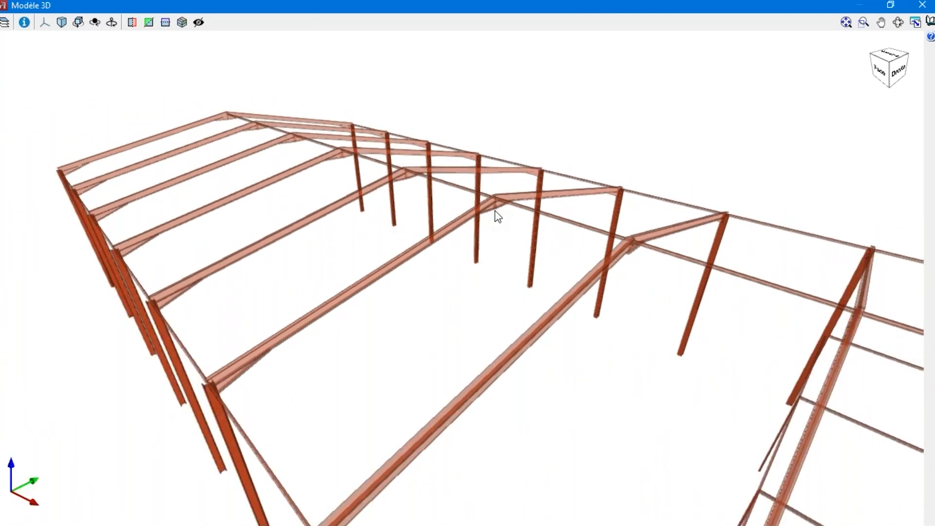
left_click(922, 6)
scroll(428, 233, "down", 4)
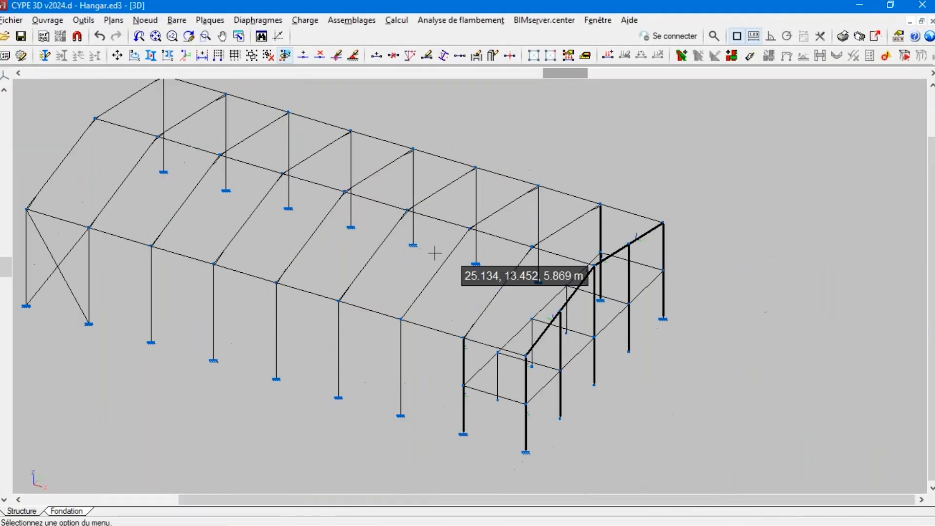
scroll(600, 329, "down", 1)
scroll(599, 329, "down", 1)
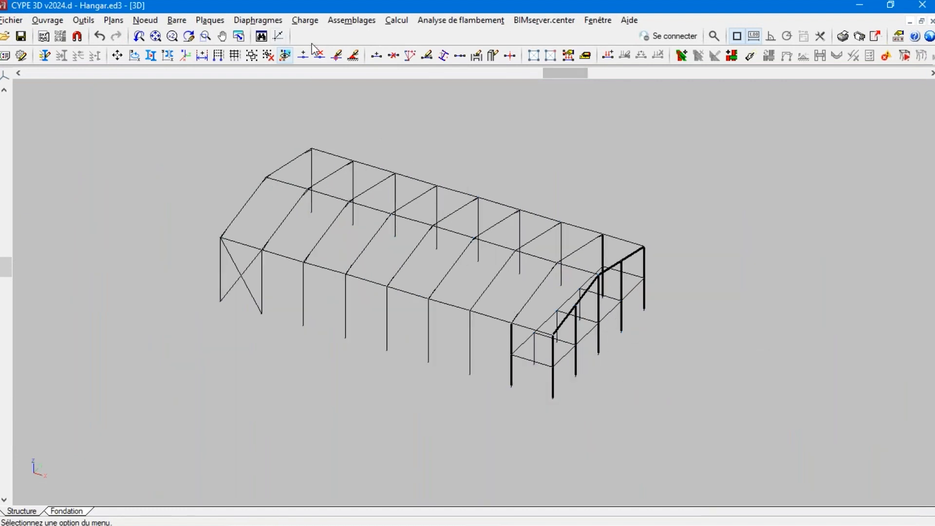
Select the cross-bracing diagonals in the end bay of the long side and open their bar description
left_click(176, 20)
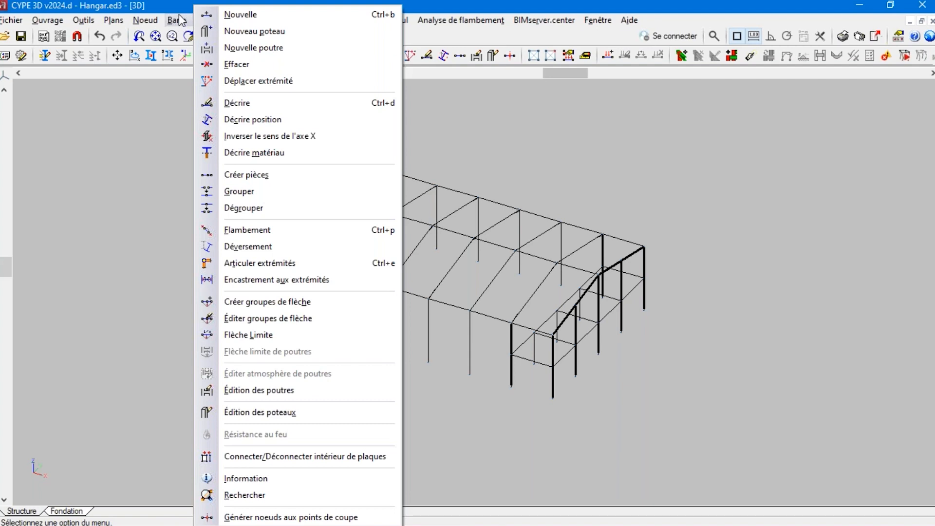
left_click(187, 4)
left_click(179, 20)
left_click(239, 103)
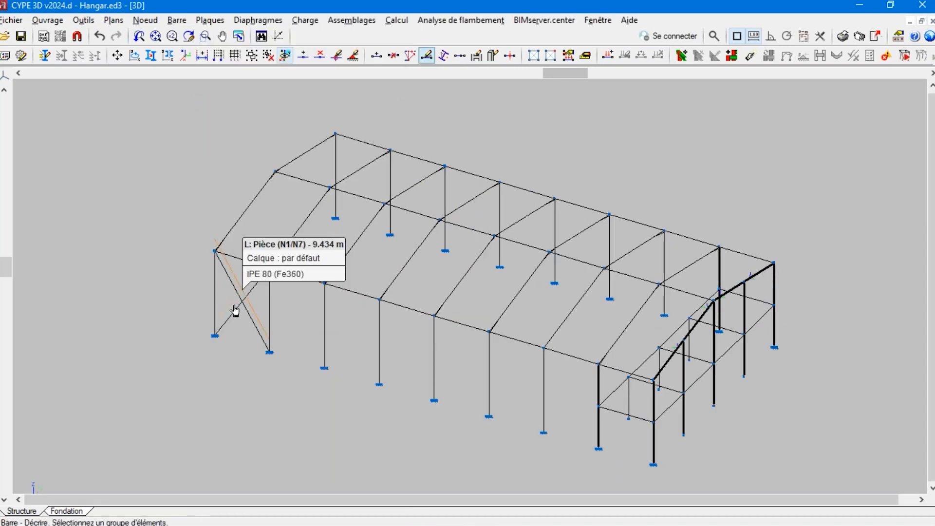
left_click(235, 307)
right_click(242, 334)
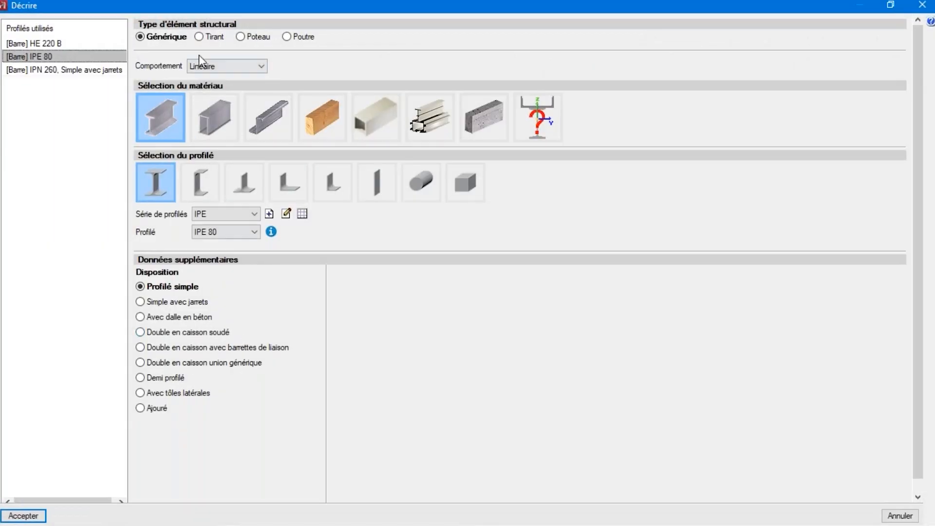
Review the notes on tie calculation for the Tirant element type, including the bracing diagram, and return to the Générique type
left_click(199, 39)
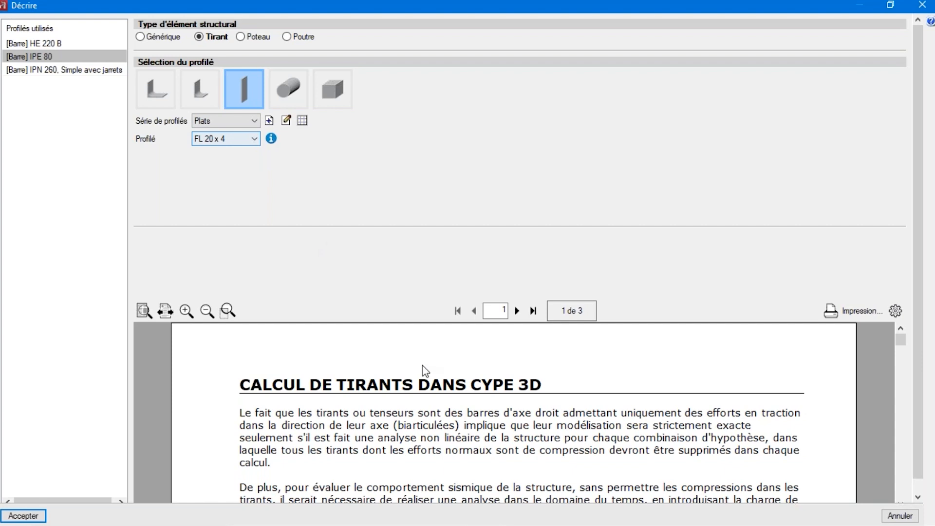
scroll(425, 371, "down", 10)
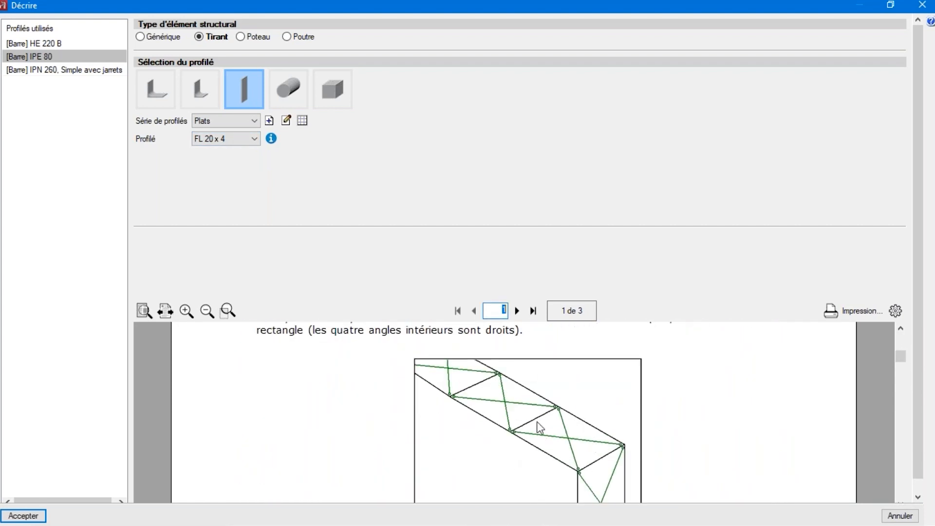
scroll(539, 427, "down", 1)
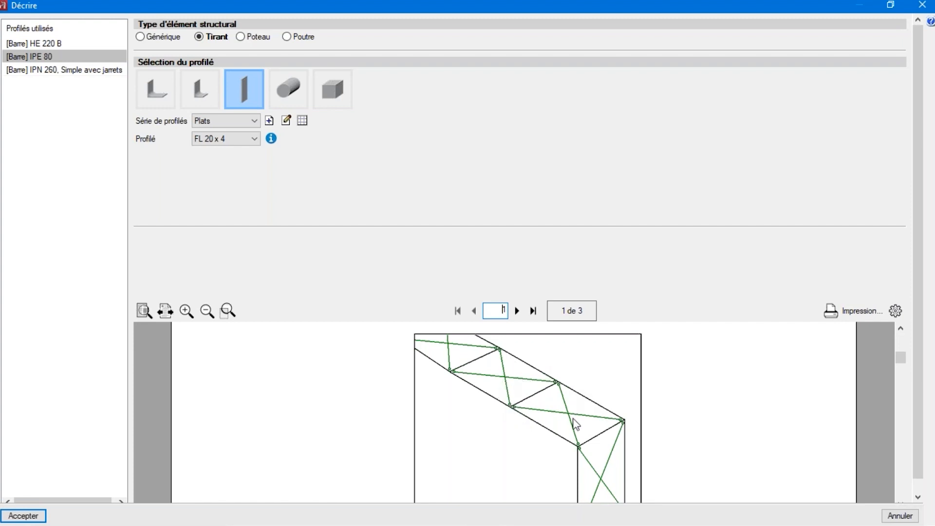
scroll(576, 424, "down", 1)
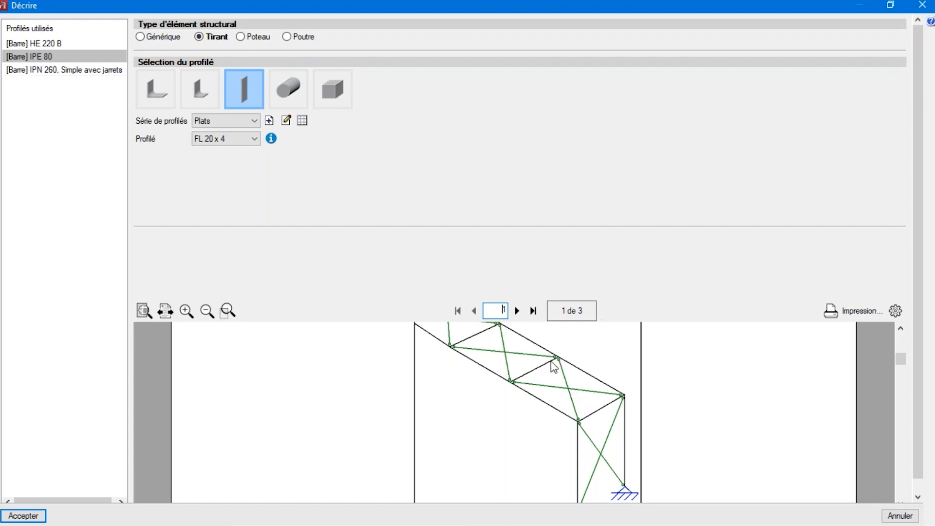
left_click(157, 39)
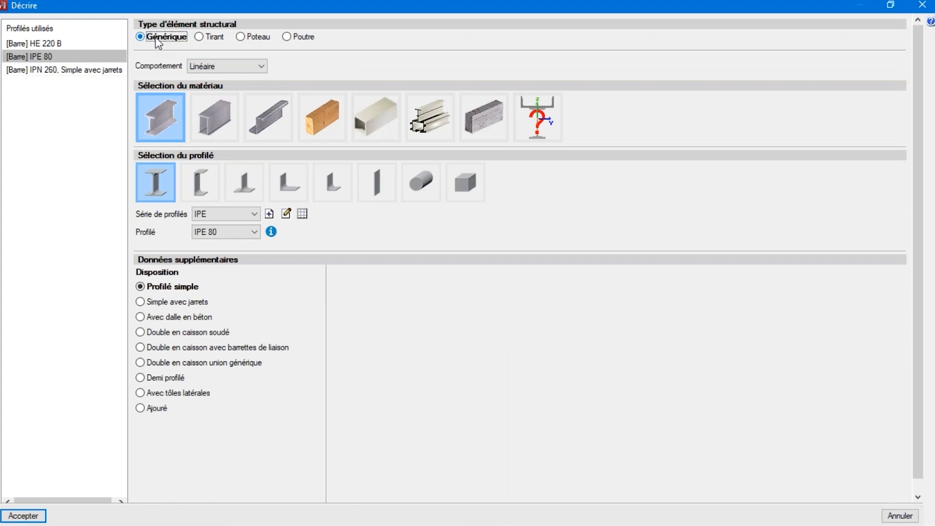
Set the behaviour of the cross-bracing diagonals to tension only (Seulement traction)
left_click(196, 68)
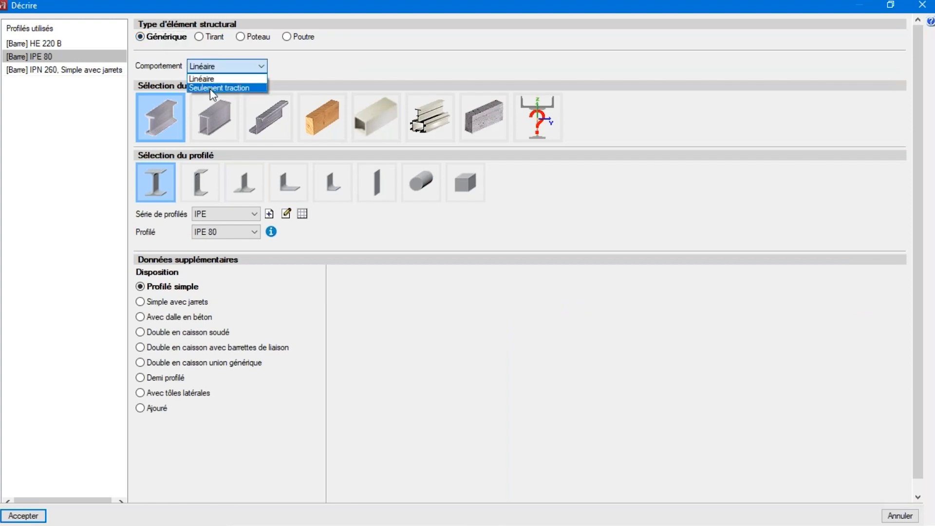
left_click(211, 88)
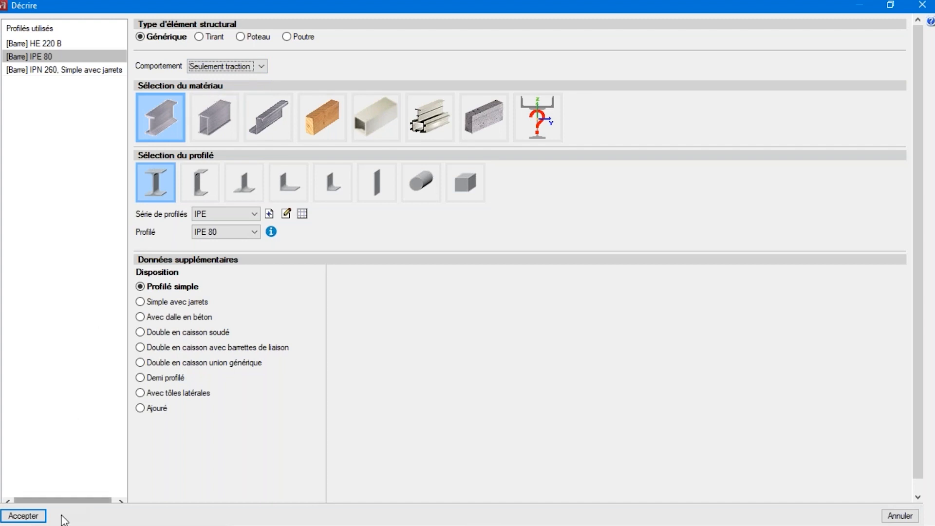
left_click(39, 517)
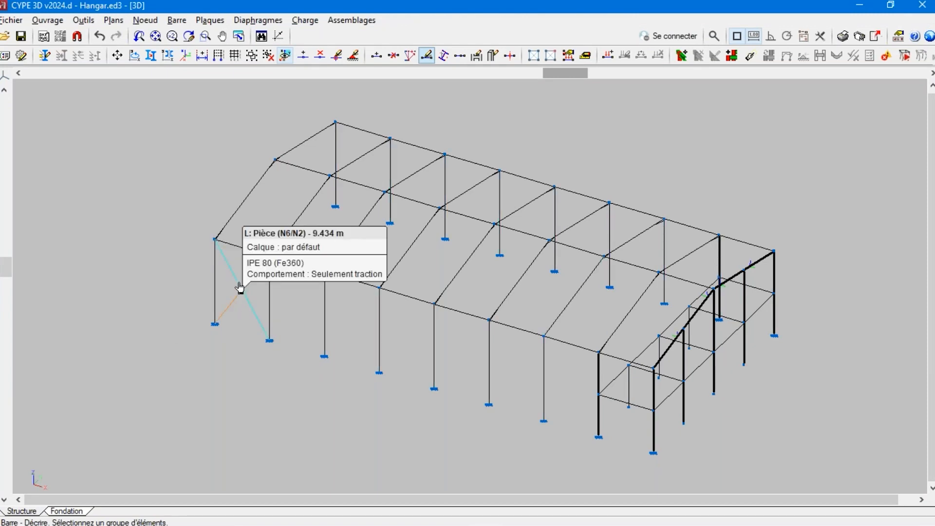
Describe the cross-bracing diagonals with the solid round profile R 10, keeping the tension-only behaviour
left_click(237, 281)
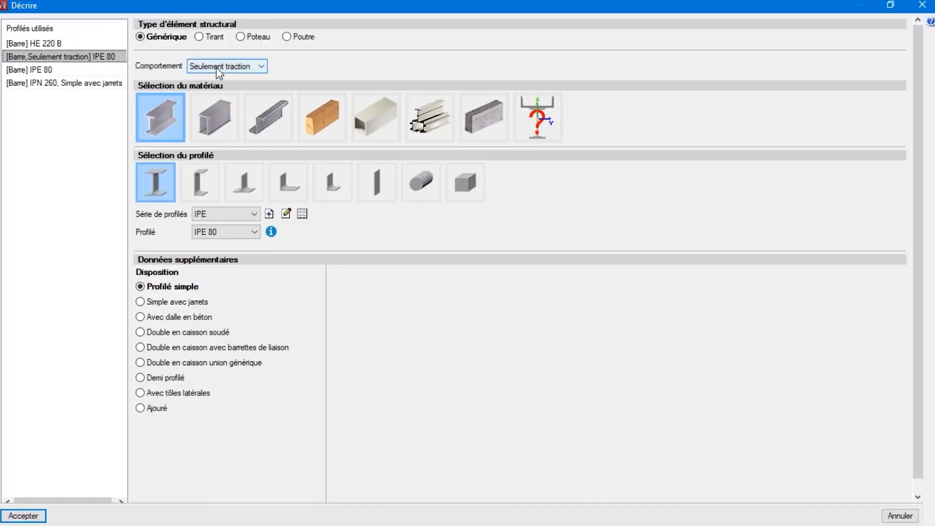
left_click(421, 182)
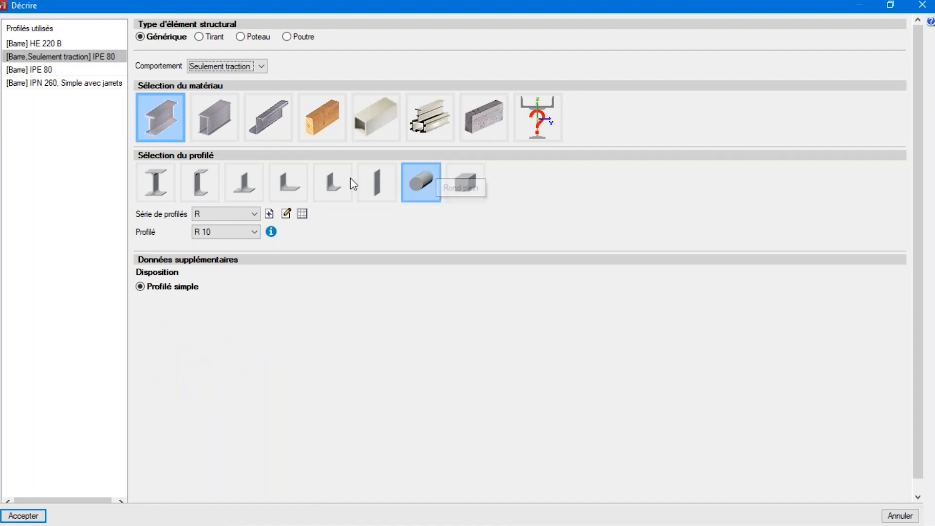
left_click(24, 515)
mouse_move(258, 309)
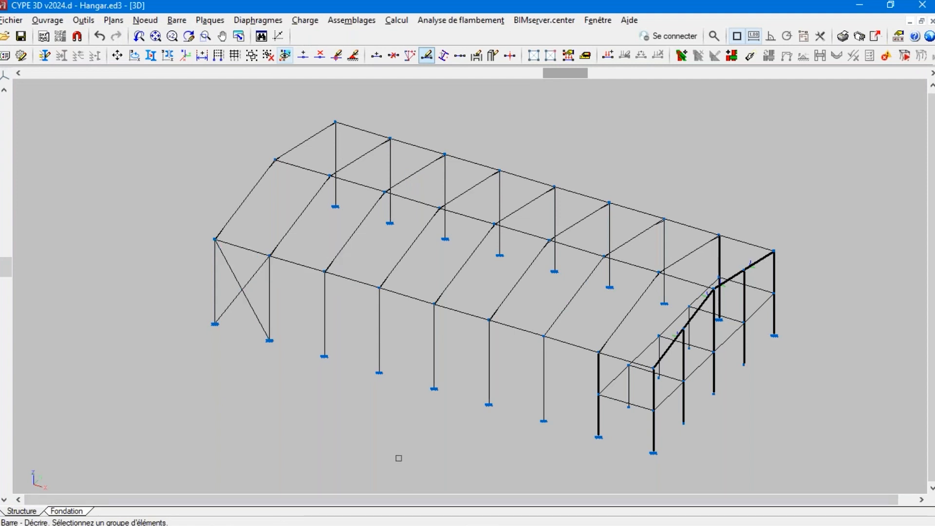
Assign deflection limits in the xy plane to the gable's mid-height beam (N55/N54): 1.0 mm maximum absolute and L/250 maximum relative
left_click(176, 20)
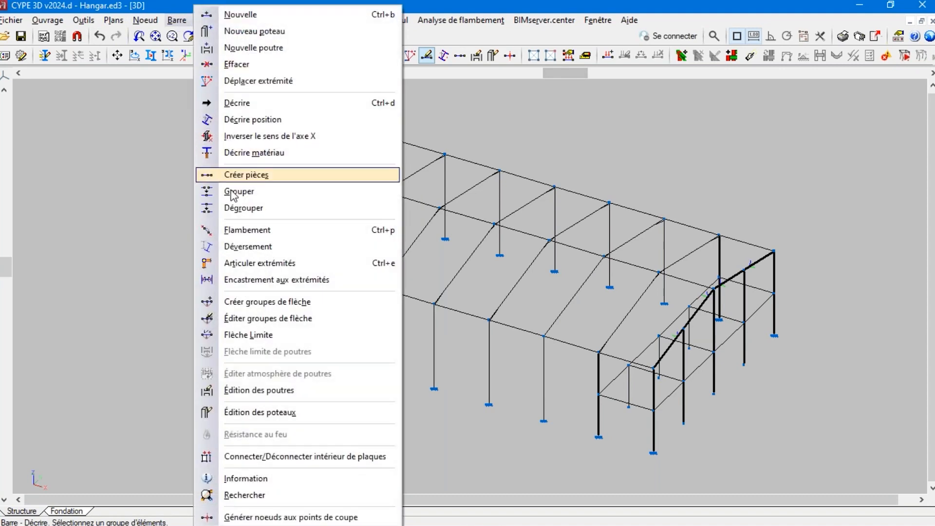
left_click(250, 335)
scroll(726, 412, "up", 3)
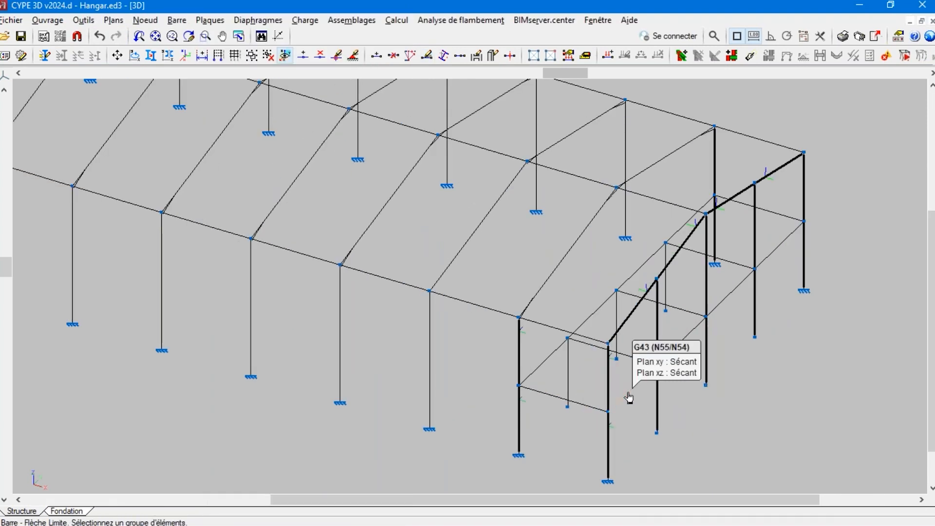
left_click(628, 398)
right_click(629, 398)
left_click(374, 186)
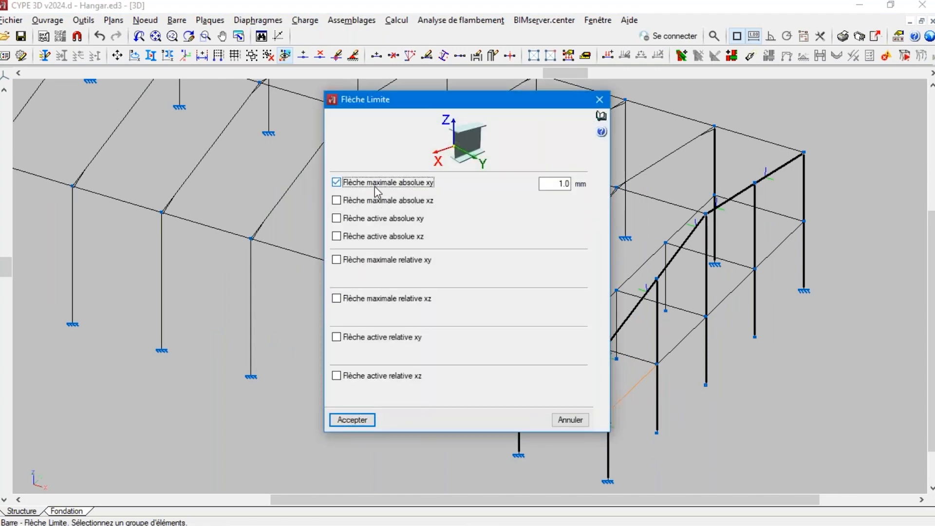
left_click(370, 263)
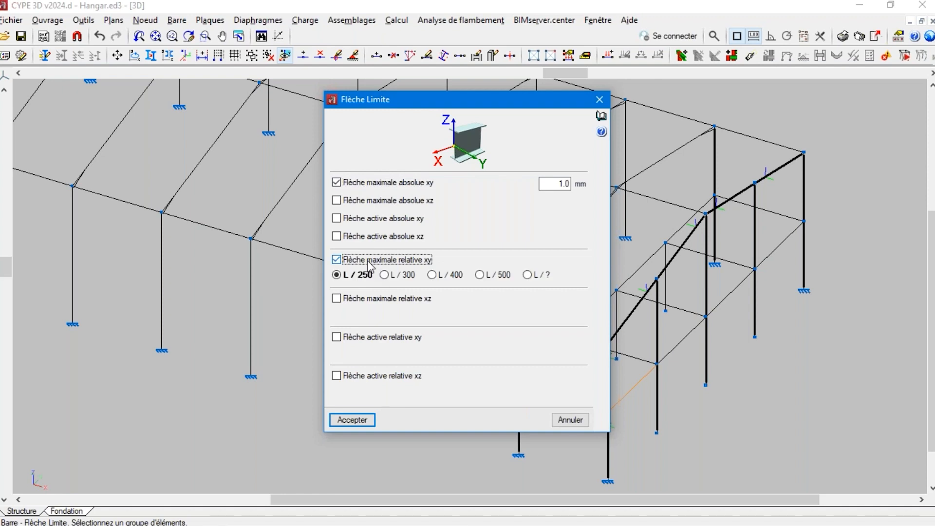
key("Return")
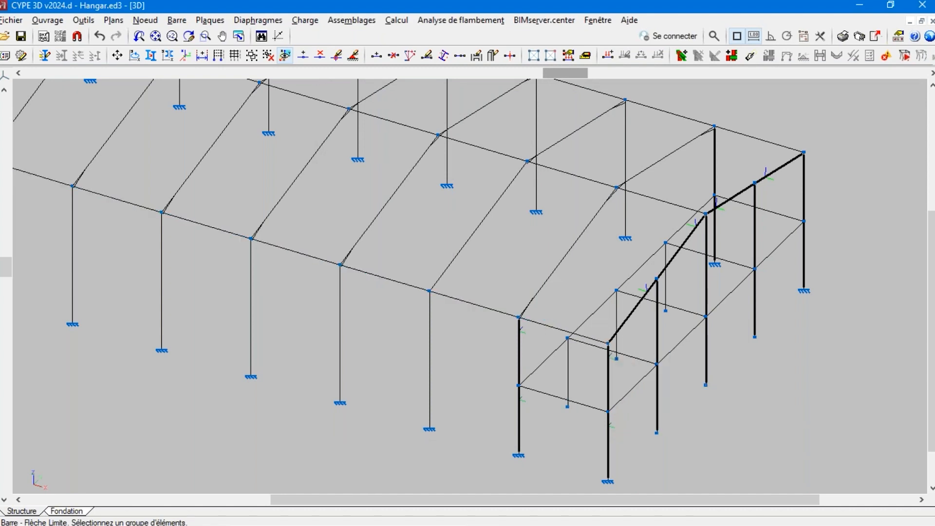
Review the lateral-buckling parameters (Déversement) of side-wall column N21/N22 and leave them without applying changes
left_click(176, 20)
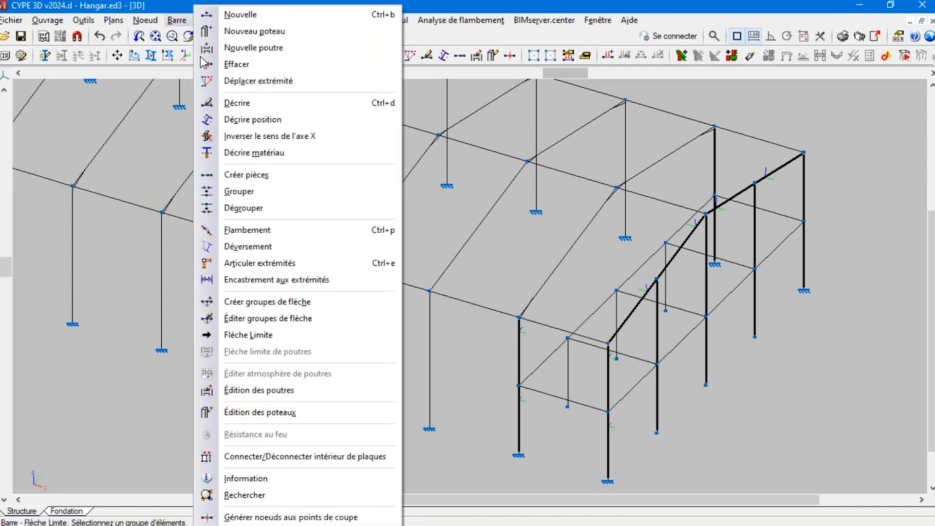
left_click(236, 247)
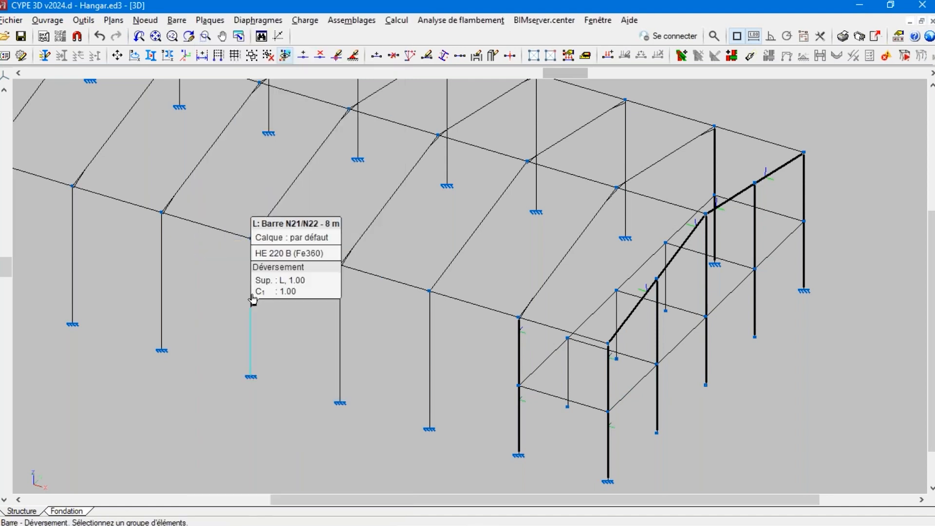
left_click(250, 304)
right_click(272, 314)
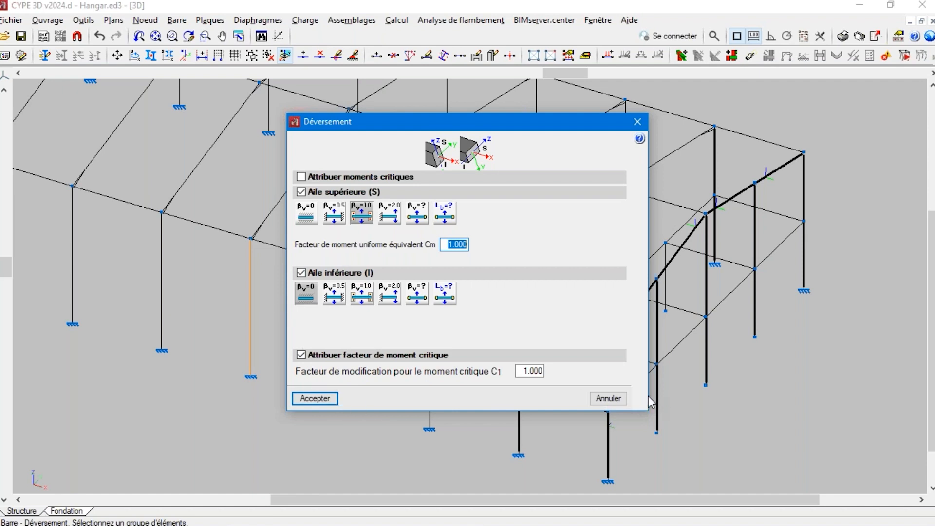
left_click(615, 401)
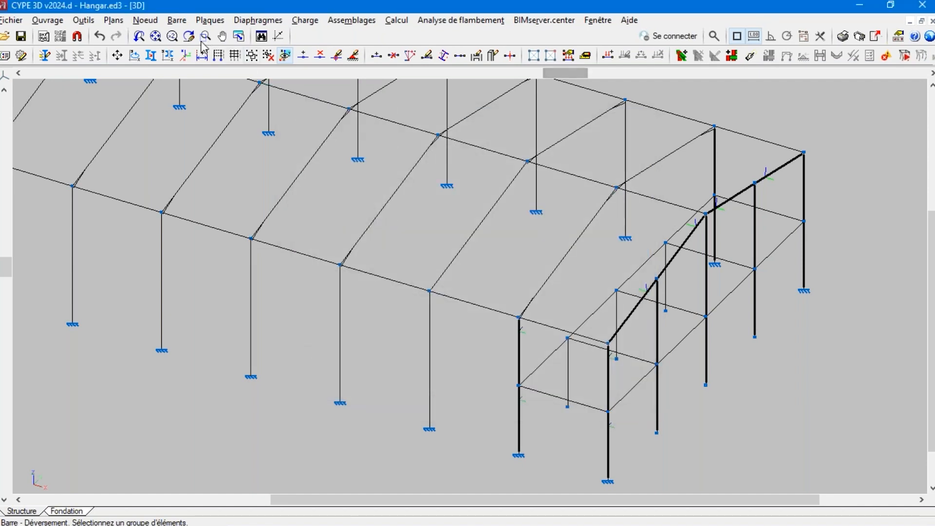
Set the buckling coefficient (Flambement) of side-wall column N21/N22 to β=1.0 in the xy plane
left_click(177, 19)
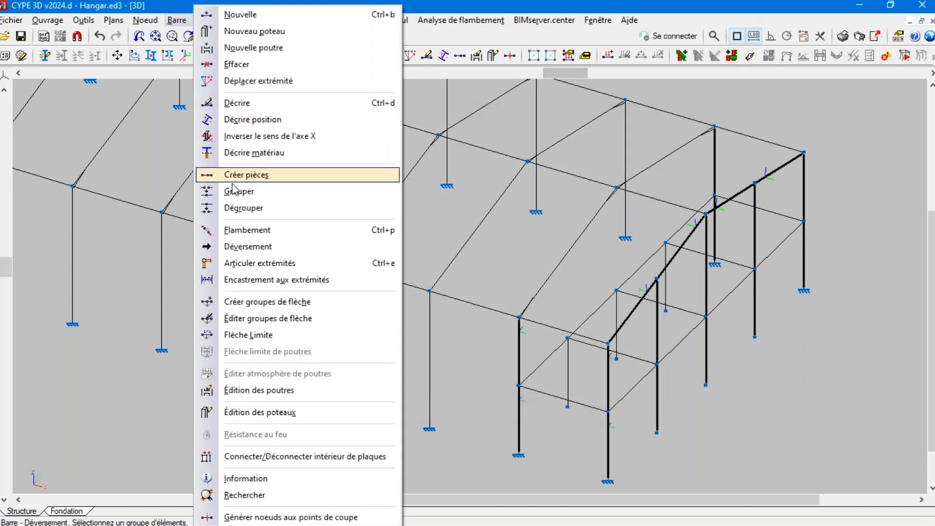
left_click(239, 231)
left_click(250, 338)
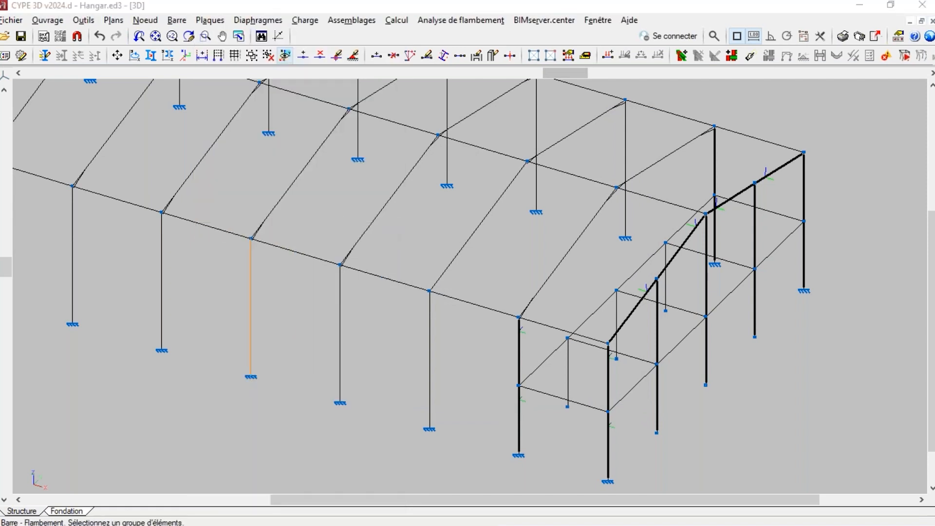
right_click(249, 338)
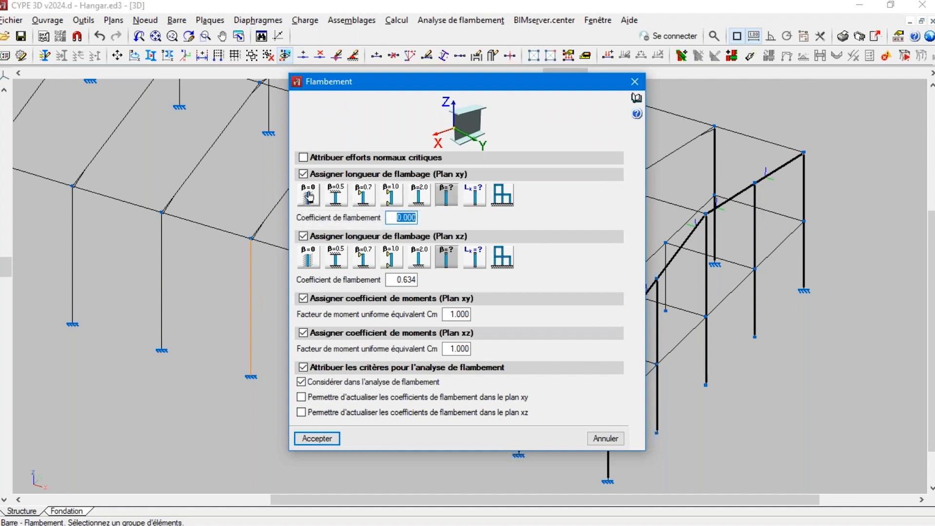
left_click(395, 199)
left_click(334, 440)
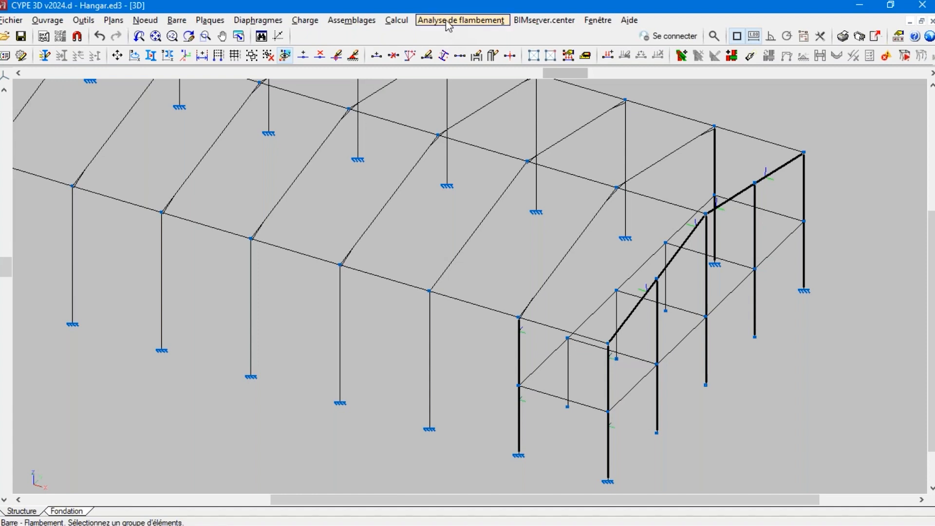
scroll(633, 331, "down", 3)
scroll(635, 380, "down", 1)
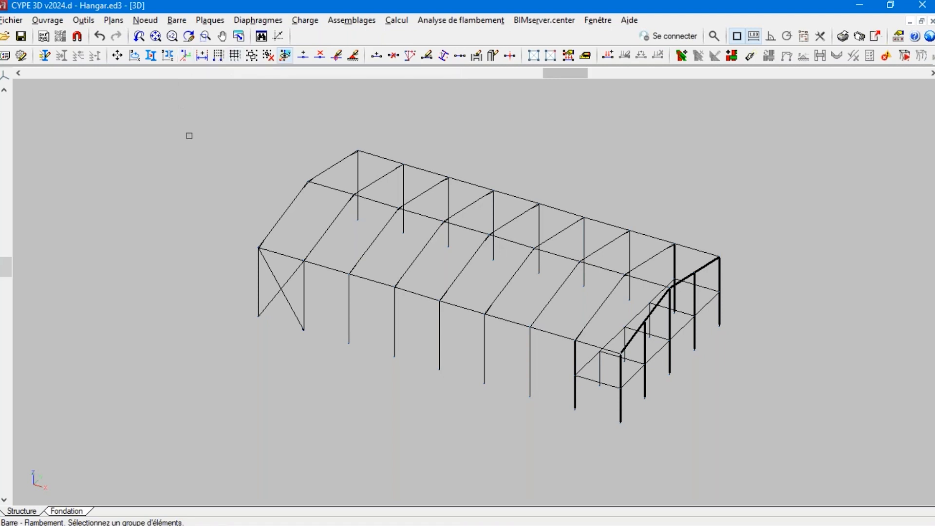
left_click(178, 20)
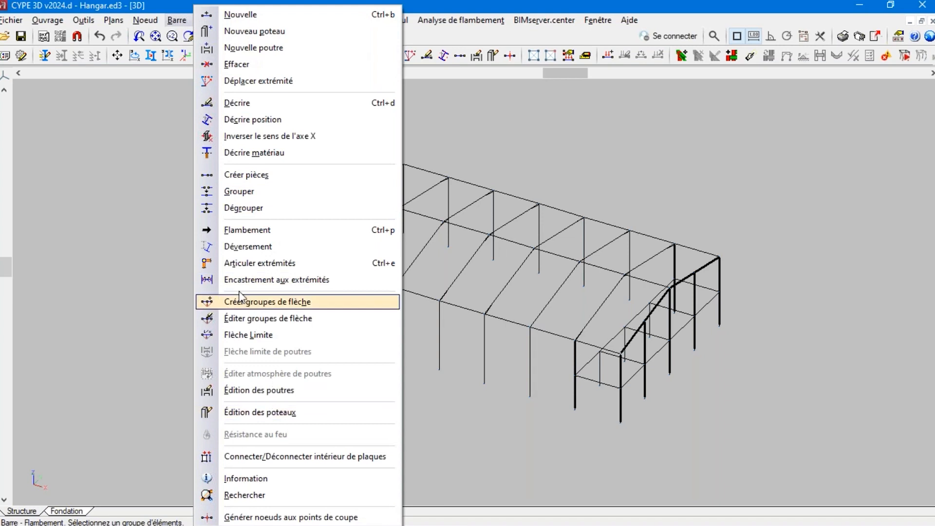
left_click(268, 175)
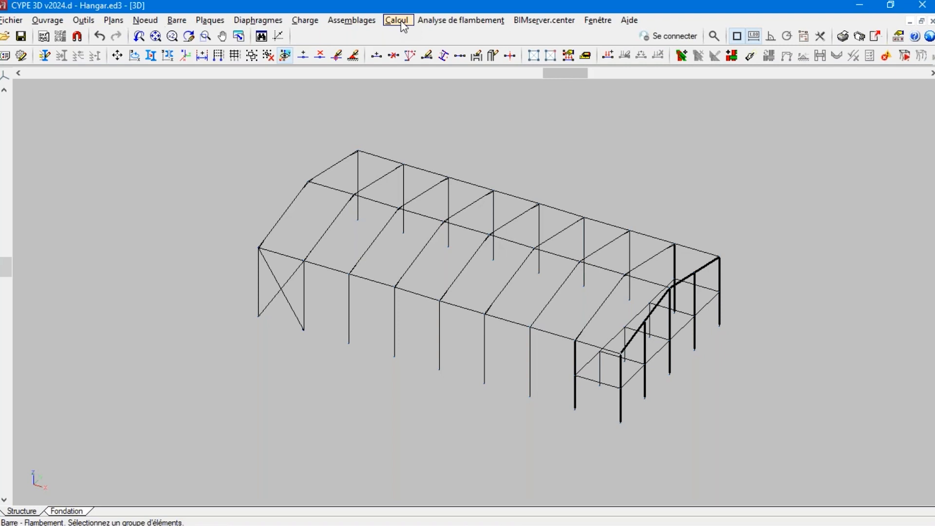
Open the existing project Hangar CYPE 3D and show its 3D view maximized
left_click(13, 20)
left_click(31, 53)
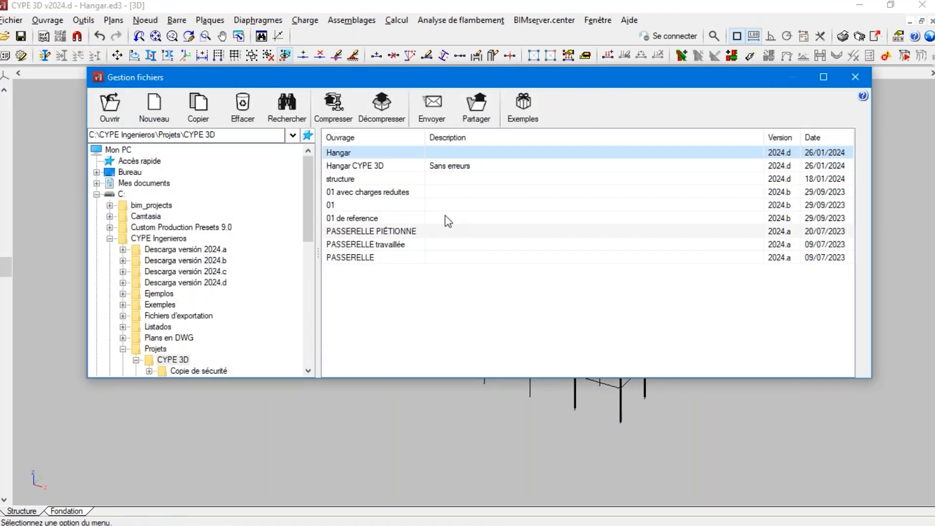
double_click(356, 167)
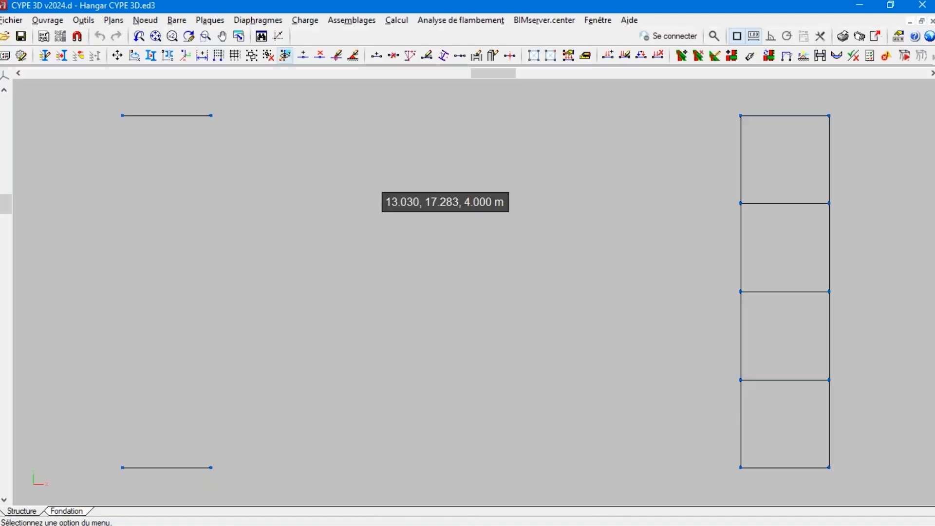
left_click(598, 20)
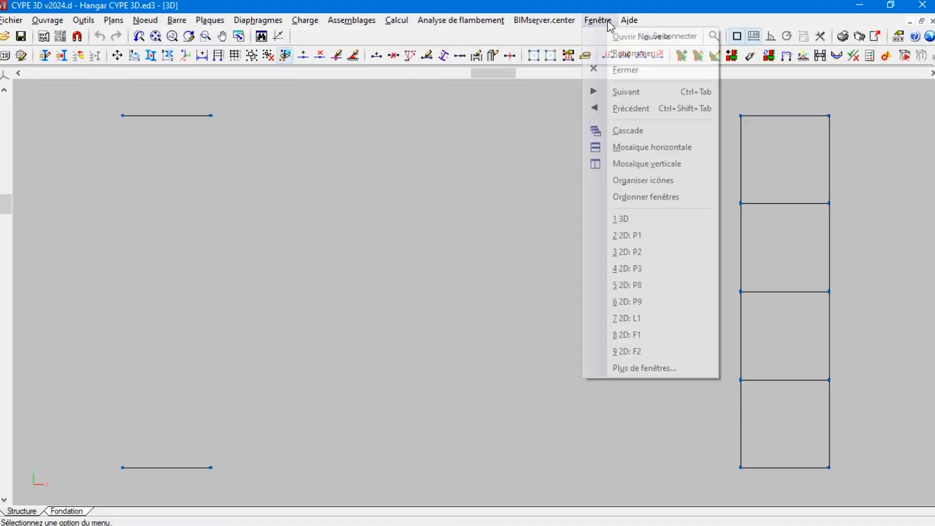
left_click(639, 226)
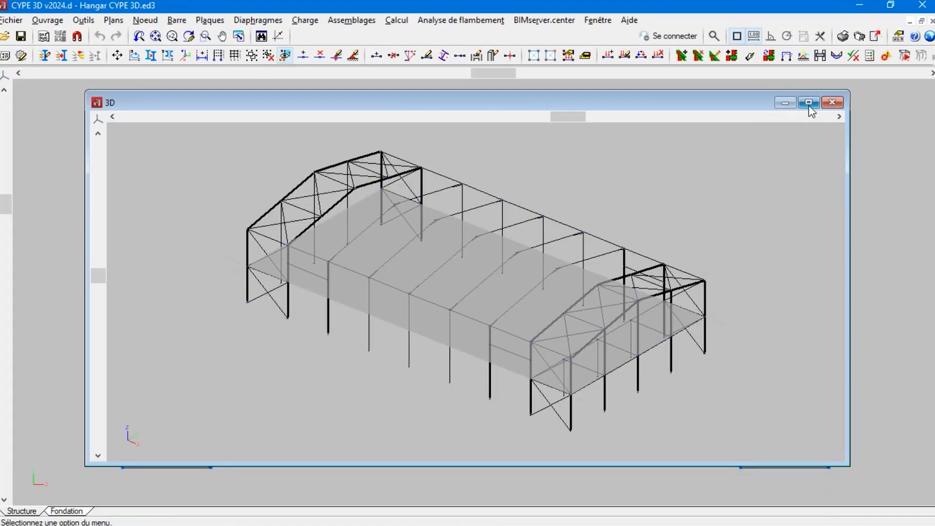
left_click(808, 105)
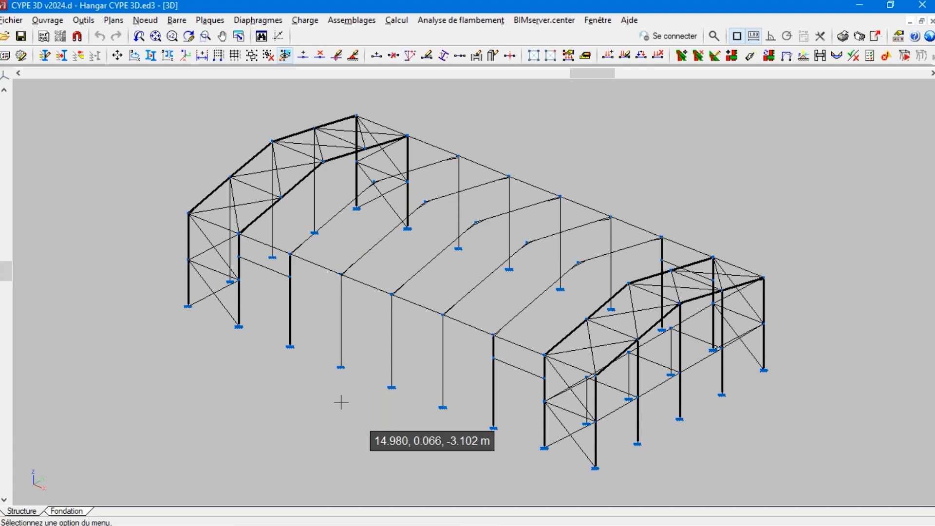
Check the elements with default values for missing parameters, and review the HE B profile verification list of a side-wall column, keeping HE 240 B
left_click(396, 20)
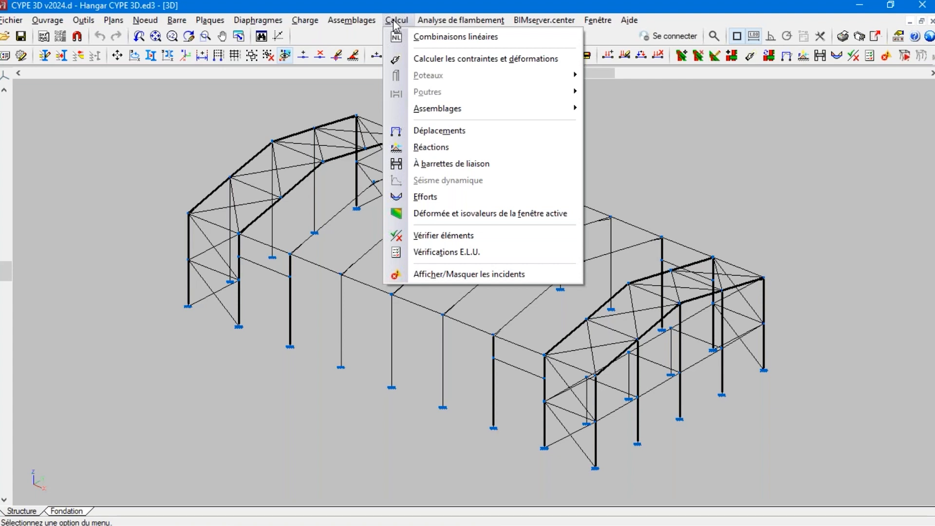
left_click(442, 235)
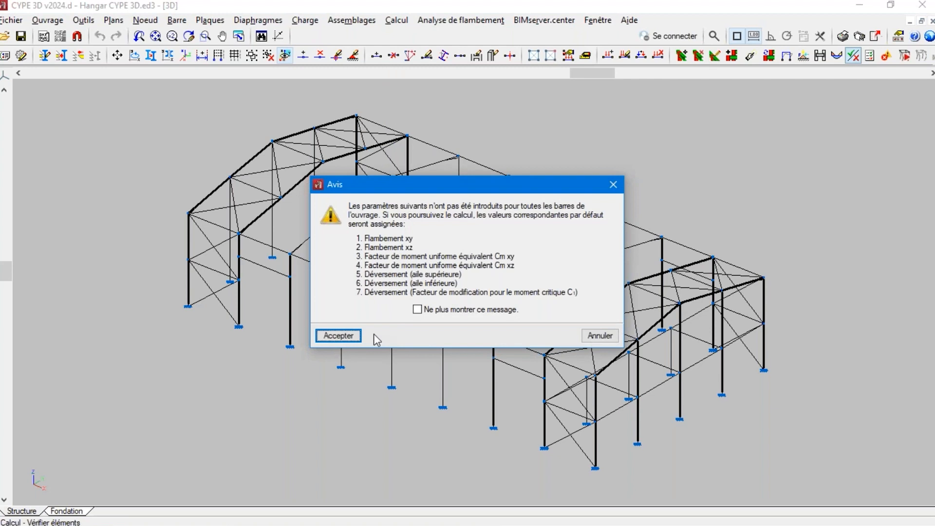
left_click(352, 335)
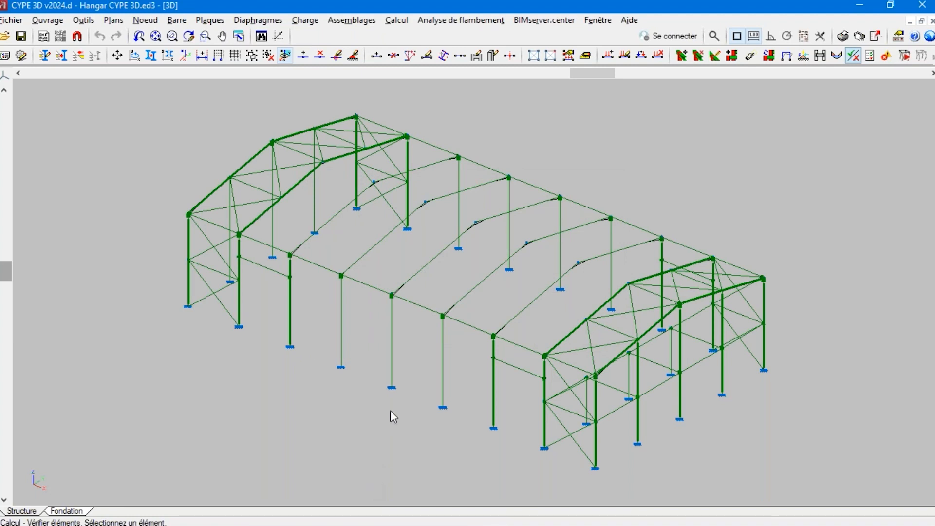
left_click(401, 366)
left_click(390, 373)
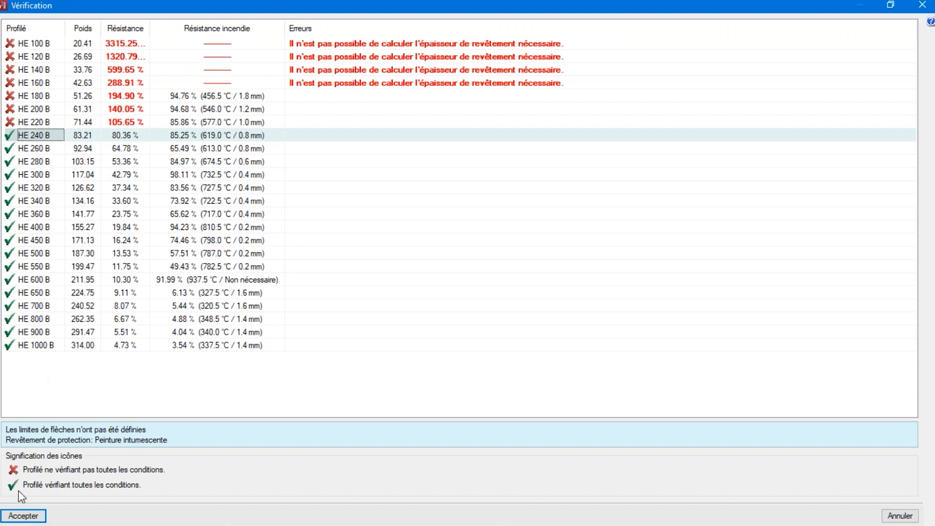
left_click(24, 515)
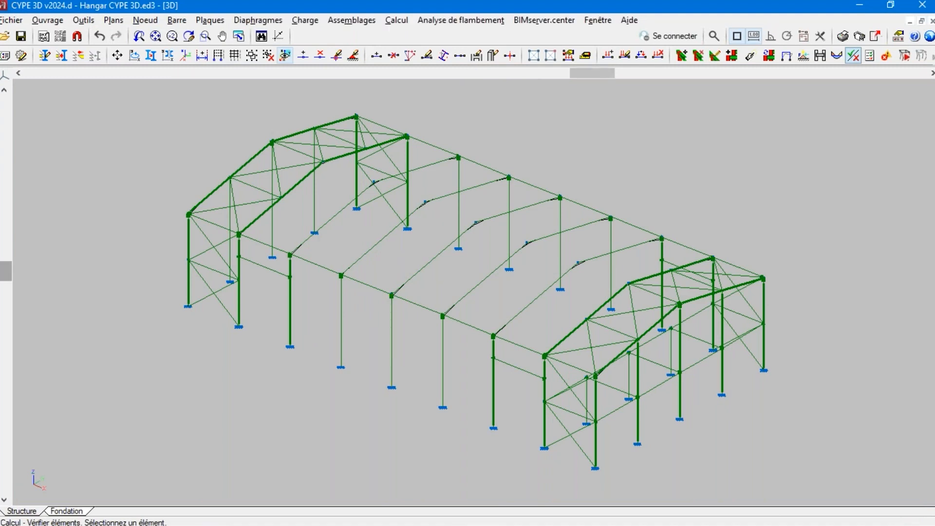
Display the displacements and browse the load combinations for Acier laminé et reconstitué soudé
left_click(396, 20)
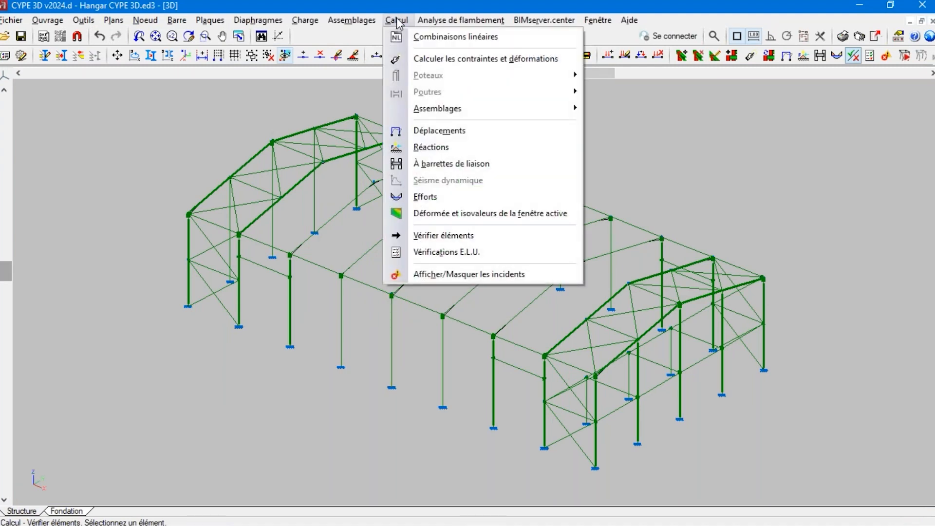
left_click(437, 131)
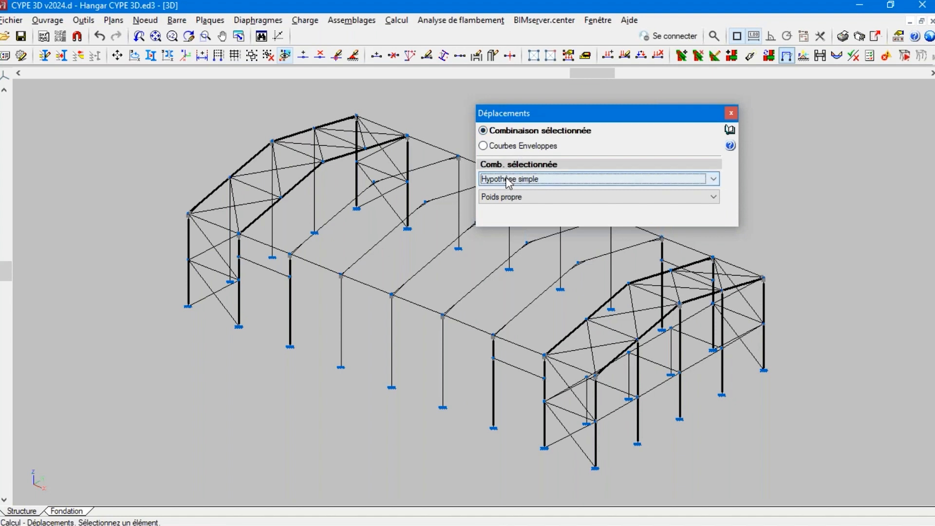
left_click(508, 181)
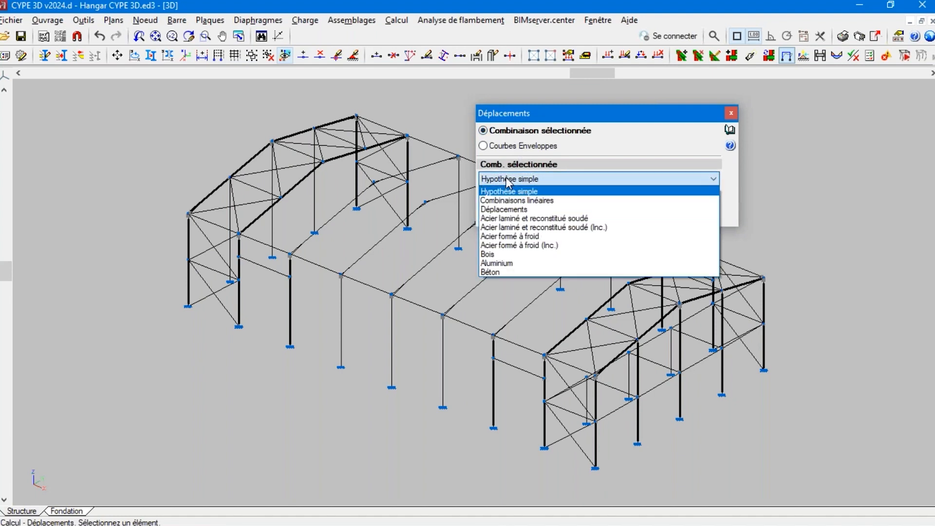
left_click(525, 219)
left_click(520, 197)
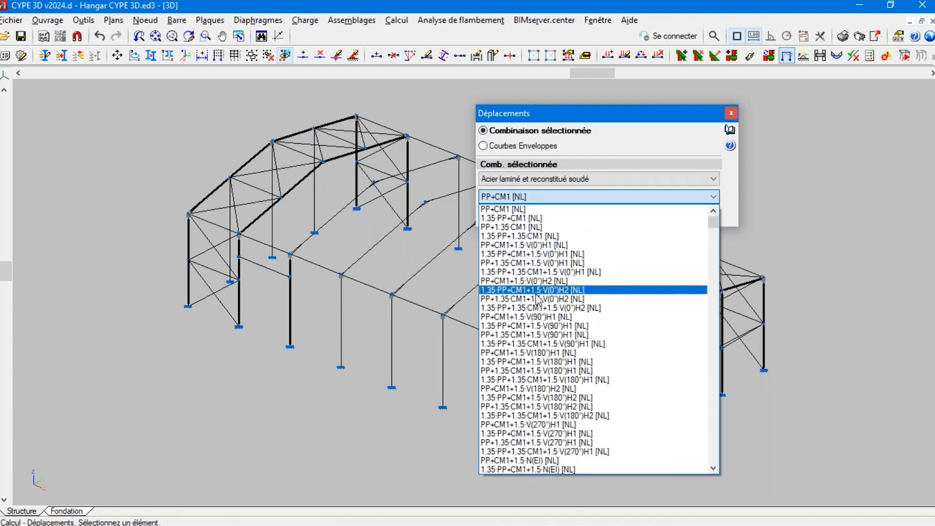
left_click_drag(714, 221, 677, 293)
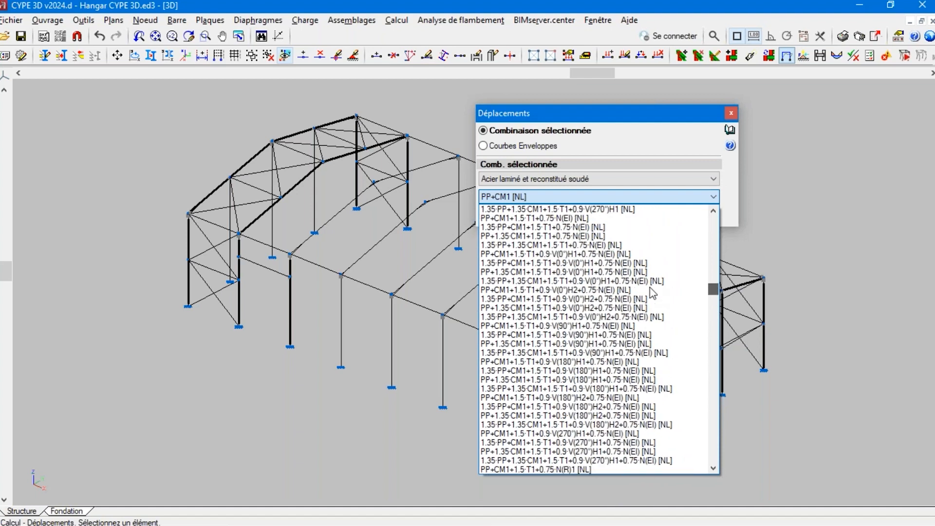
left_click(520, 171)
left_click(534, 196)
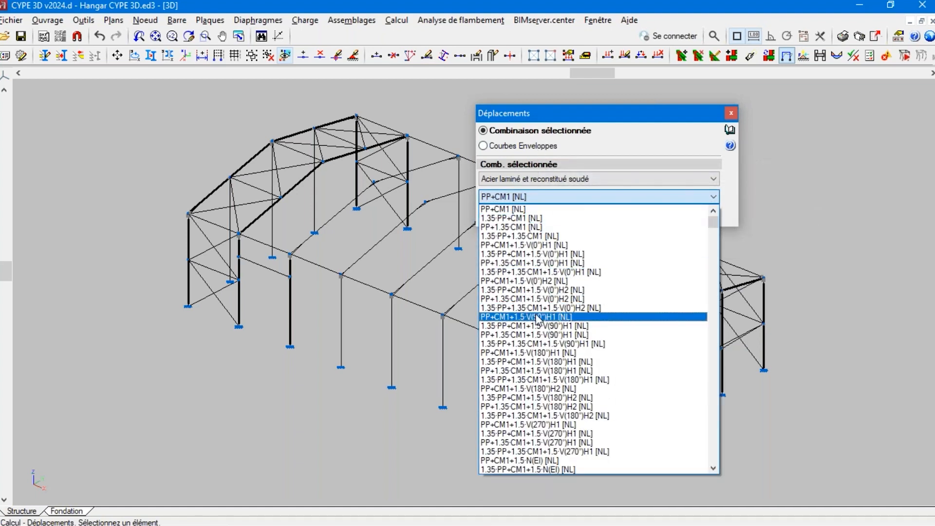
Inspect the envelope displacements (Courbes Enveloppes) along the side-wall eave beams and at an adjoining column
left_click(541, 147)
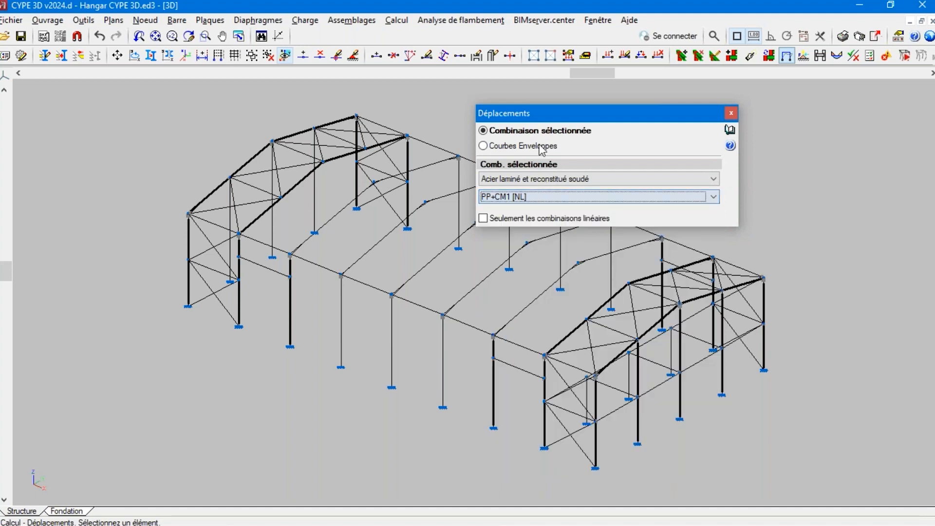
left_click(541, 147)
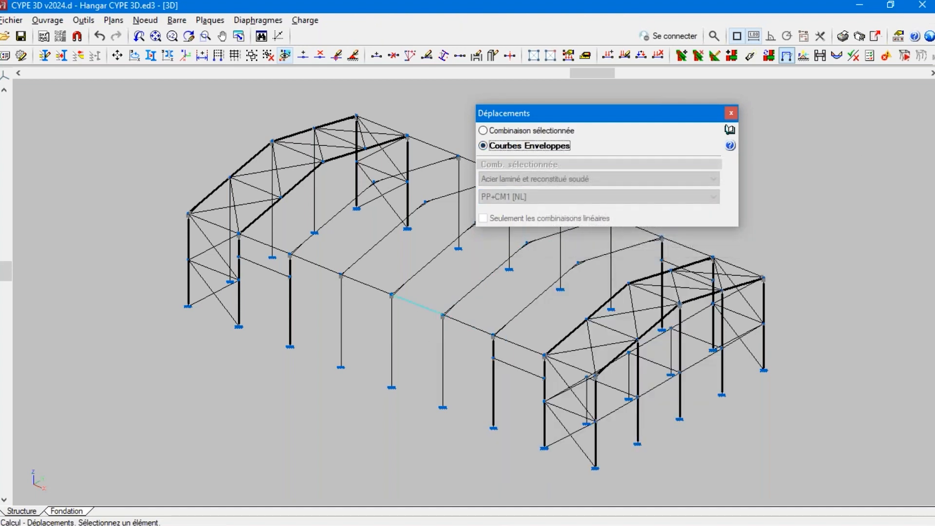
left_click(452, 321)
left_click(358, 285)
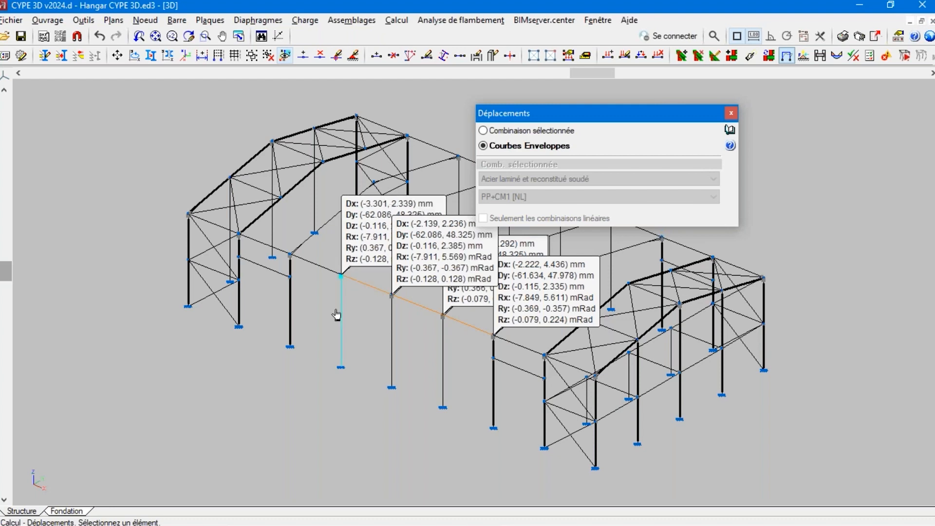
left_click(341, 314)
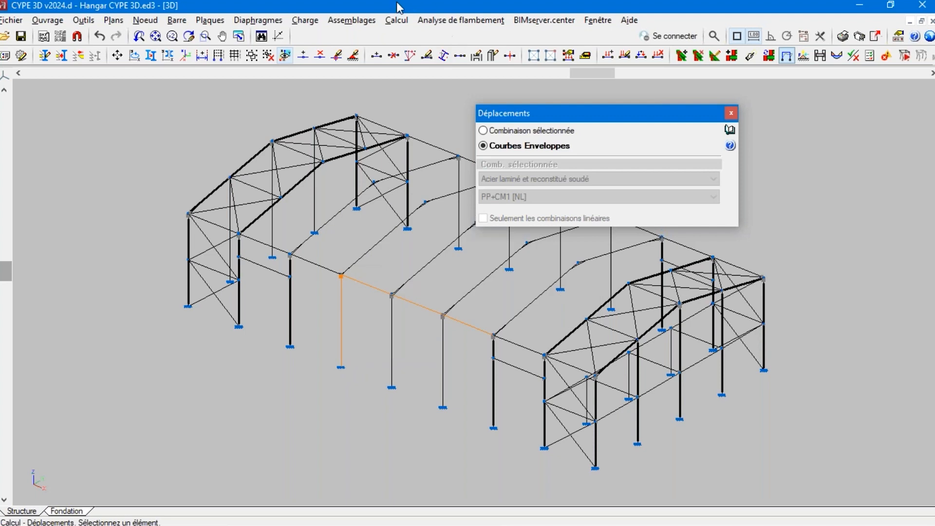
Inspect the reactions at column base N21 using the envelopes of the ground-stress combinations (contrainte sur le terrain)
left_click(396, 19)
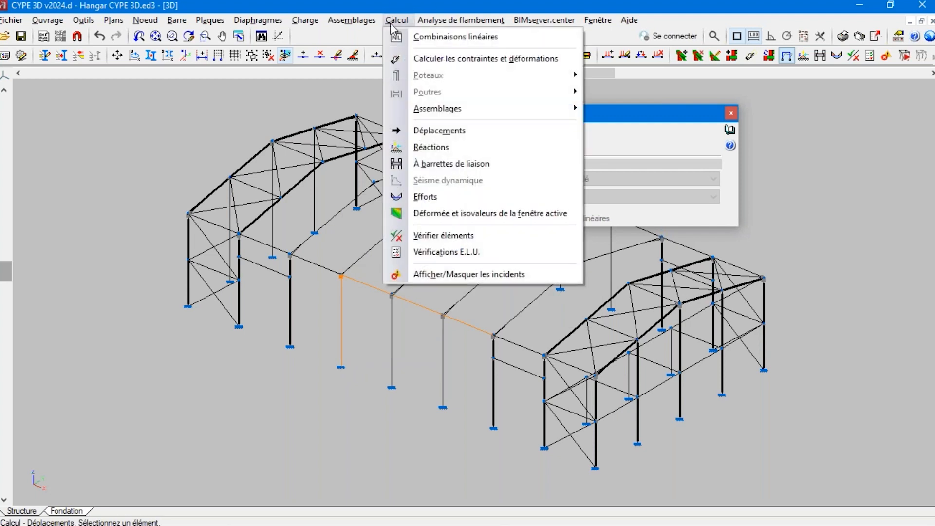
left_click(427, 149)
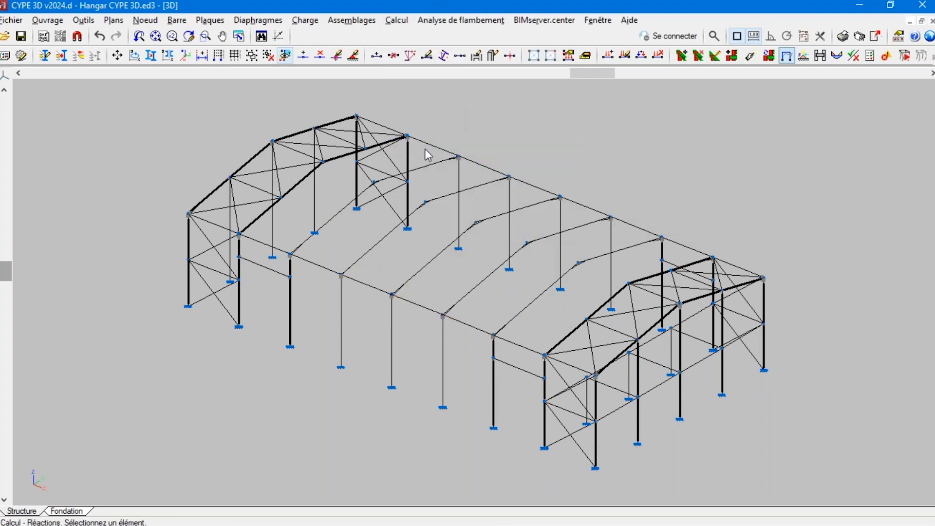
left_click(82, 148)
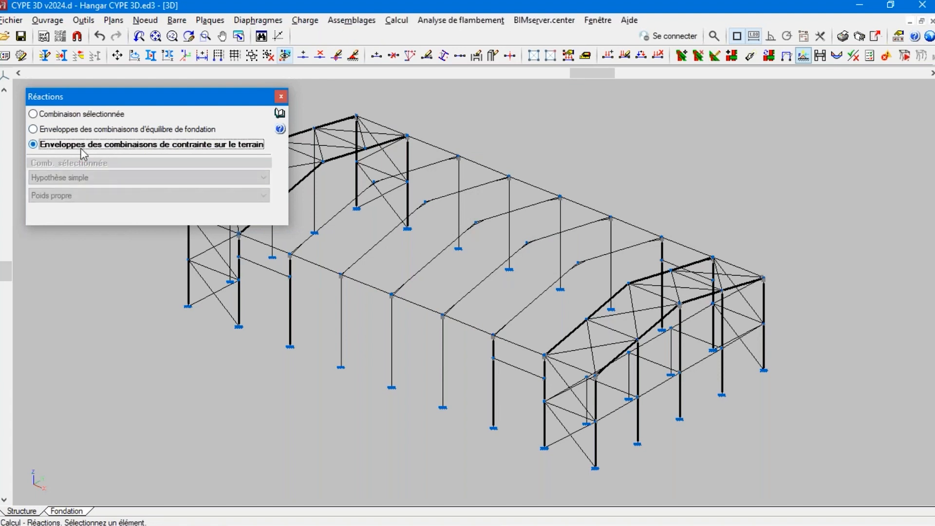
scroll(397, 448, "up", 2)
left_click(390, 368)
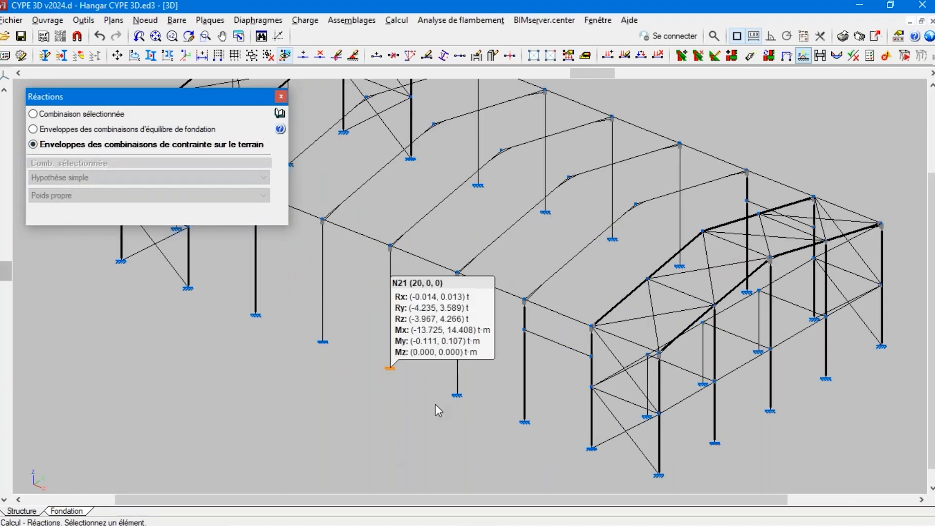
Inspect the ground-stress envelope reactions at column bases N26 and N16
left_click(457, 395)
left_click(323, 343)
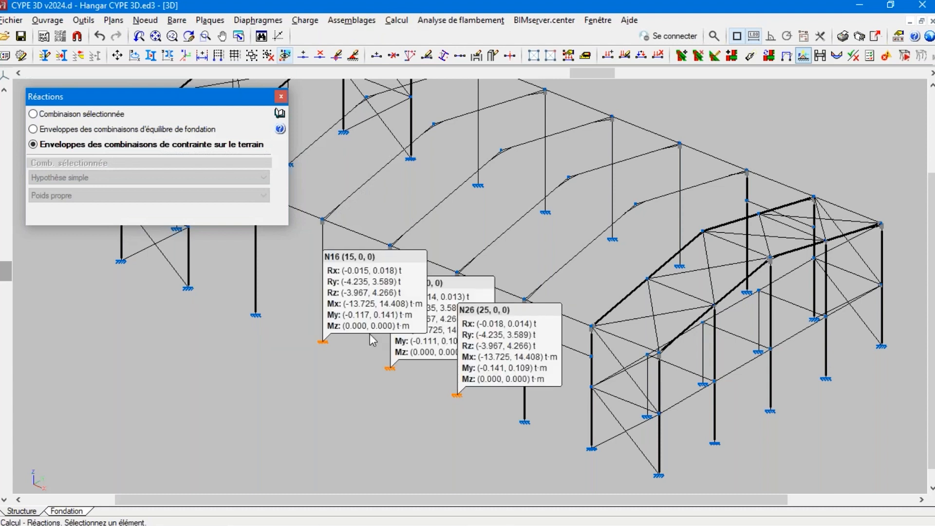
Display the internal forces as envelope curves (Courbes Enveloppes) of Moment y (My) on all bars of the 3D model
left_click(396, 19)
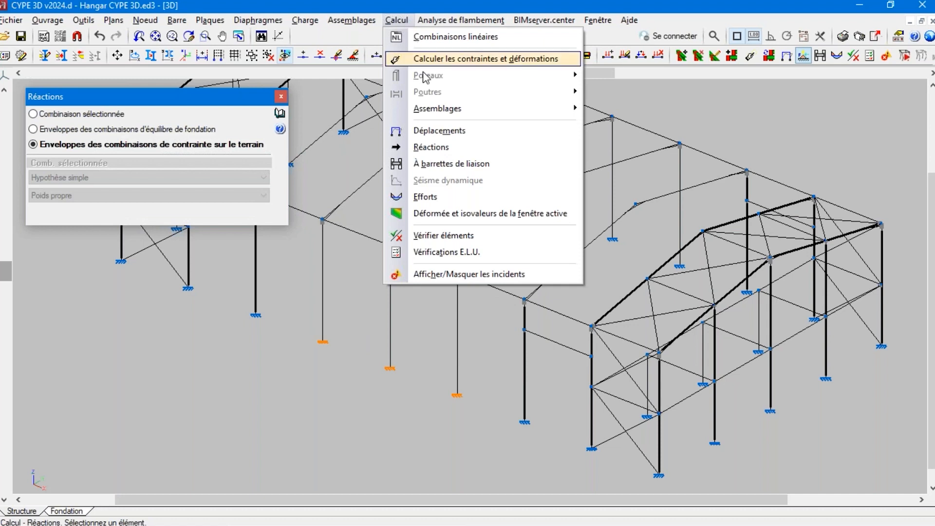
left_click(424, 197)
scroll(465, 362, "down", 4)
scroll(718, 369, "down", 2)
scroll(384, 276, "up", 1)
scroll(385, 281, "up", 1)
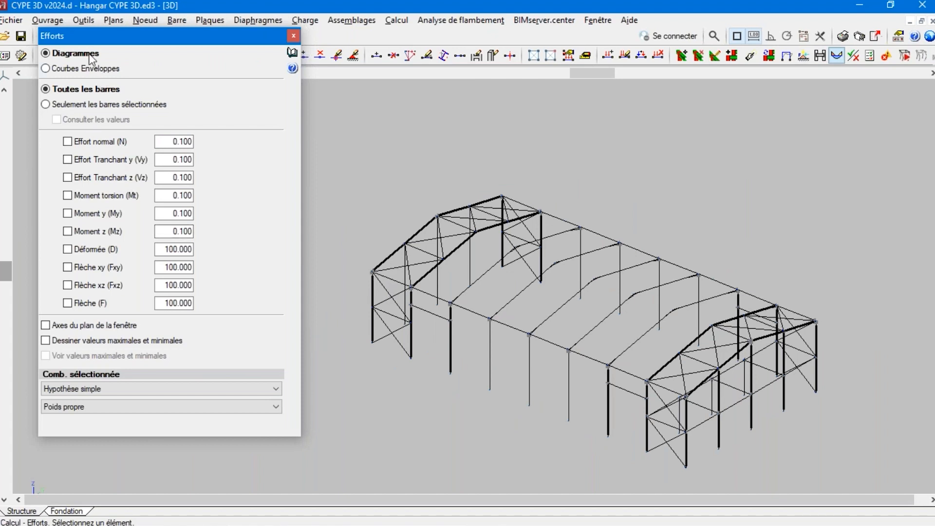
left_click(88, 69)
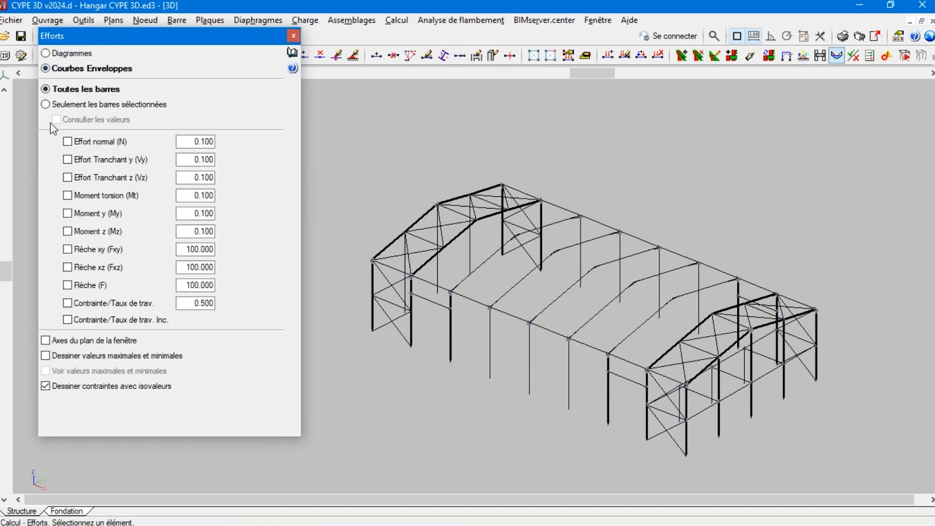
left_click(68, 213)
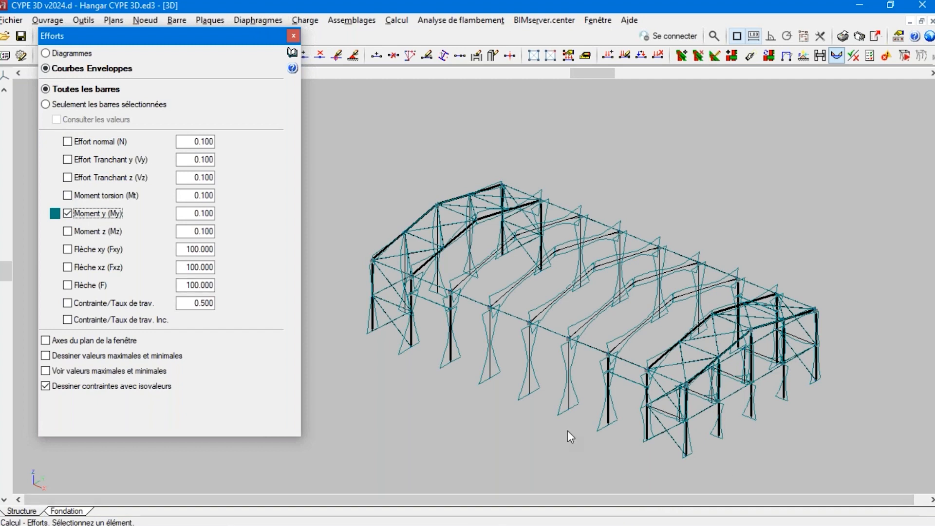
Open the 2D: P1 view and limit the My envelopes to selected bars, with value consultation enabled
left_click(596, 20)
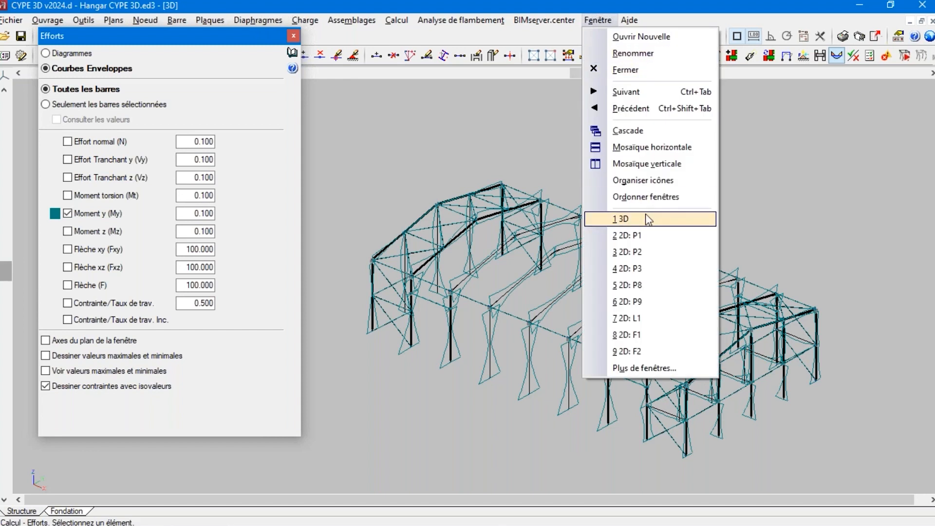
left_click(628, 236)
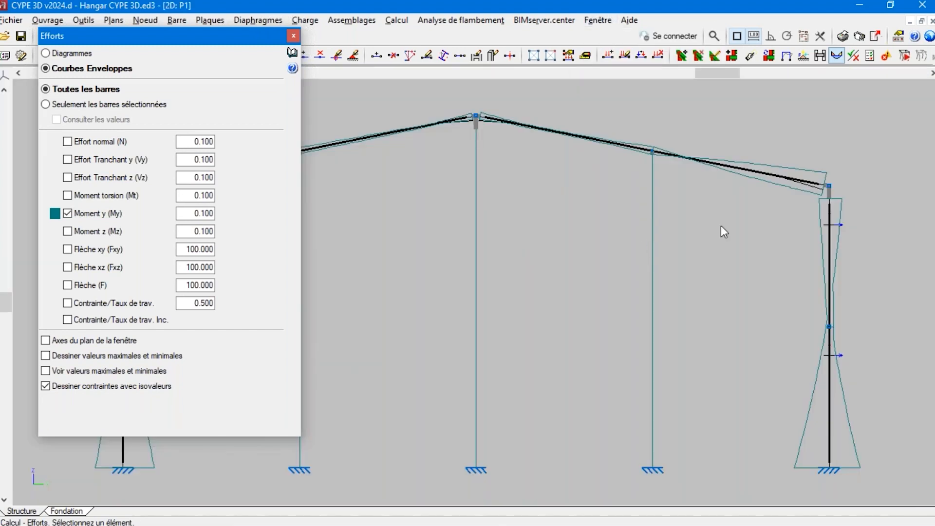
scroll(518, 303, "up", 1)
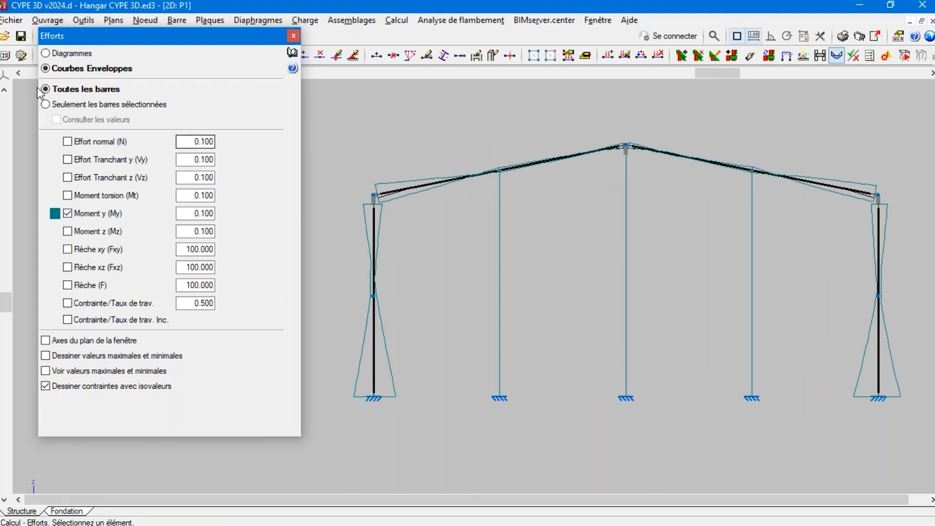
left_click(69, 107)
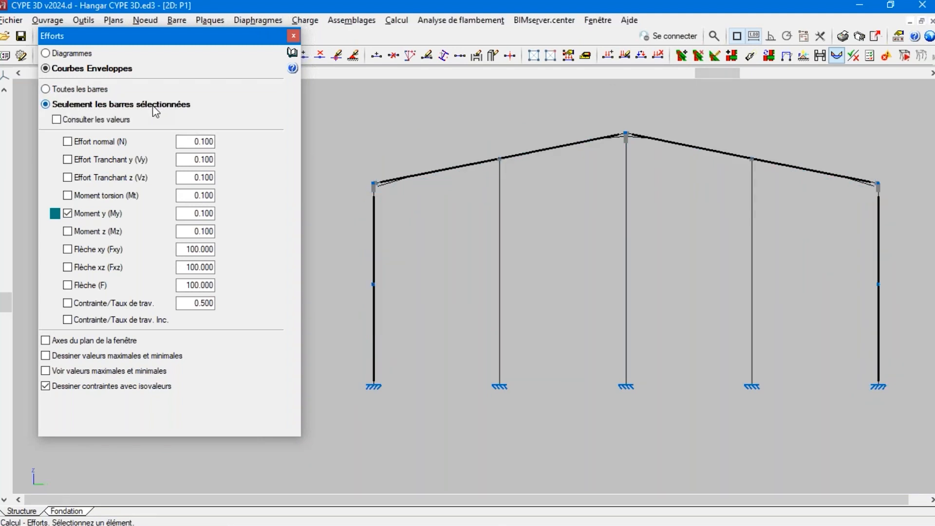
left_click(84, 124)
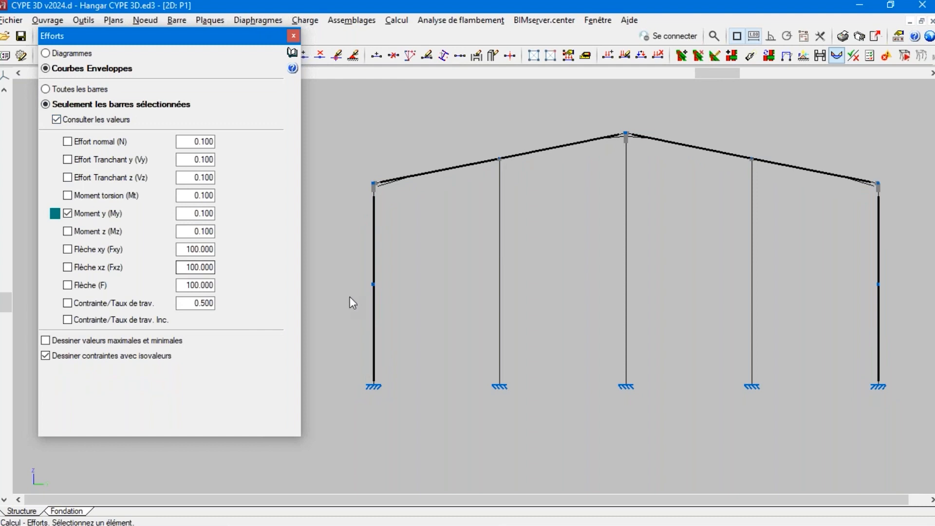
Show the My envelopes on both outer columns and their adjoining rafter segments, and consult the moment along bar N64/N2
left_click(374, 236)
left_click(373, 312)
left_click(435, 171)
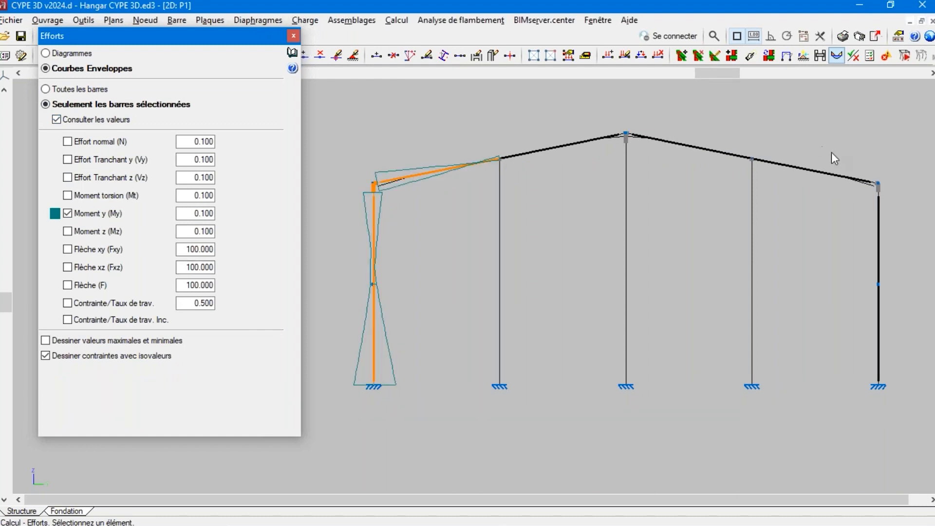
left_click(879, 238)
left_click(878, 350)
left_click(811, 201)
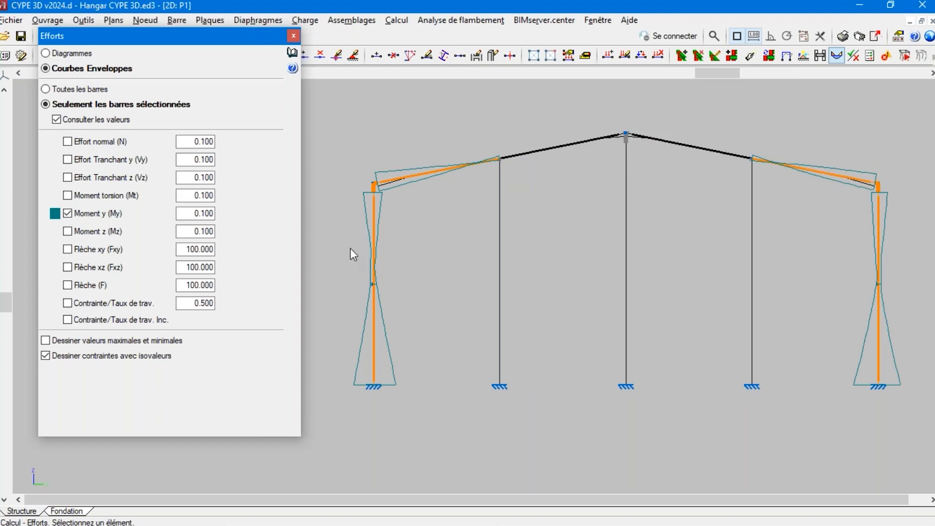
scroll(368, 261, "up", 1)
mouse_move(375, 234)
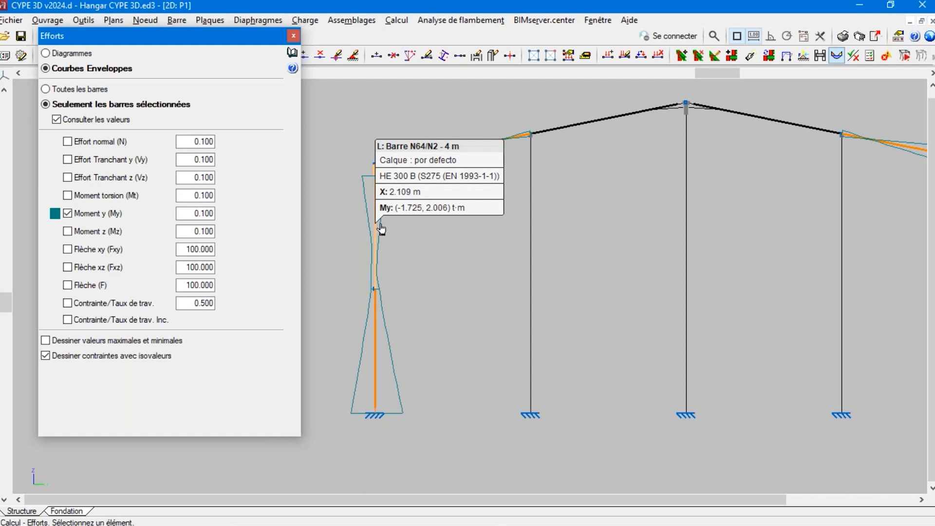
Return to the 3D view and check all elements, accepting default values for the missing buckling and lateral-torsional parameters
left_click(395, 20)
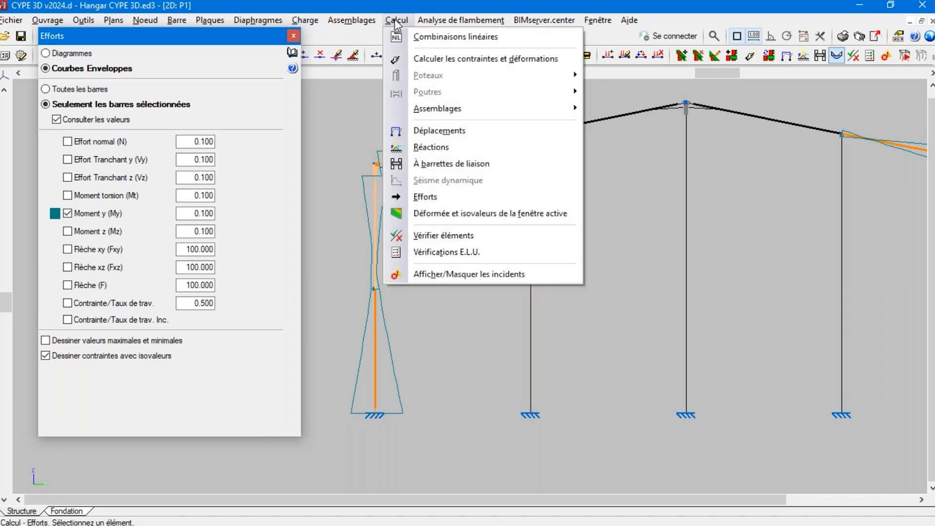
mouse_move(604, 19)
left_click(640, 220)
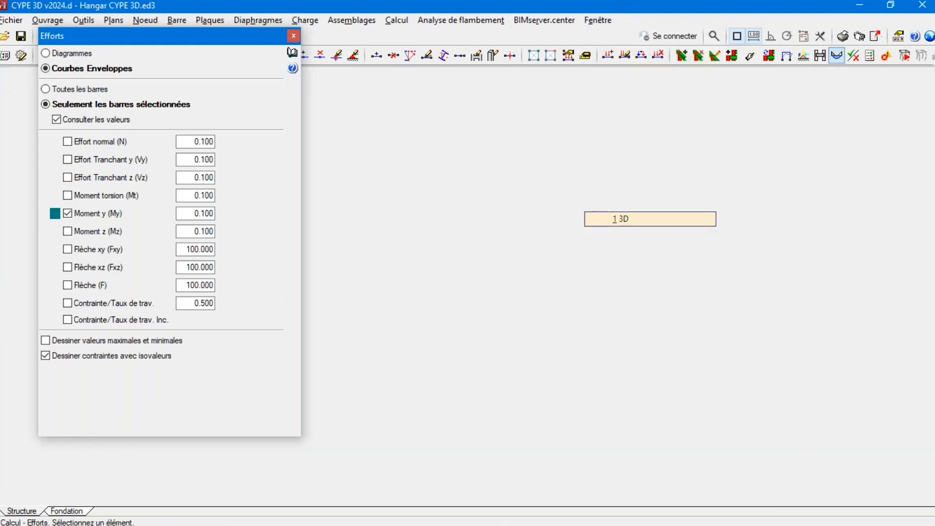
left_click(396, 20)
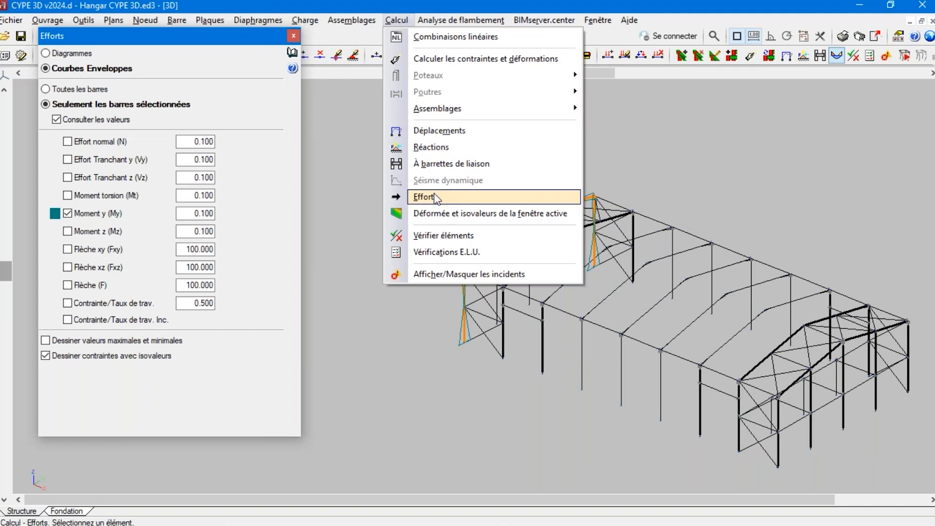
left_click(435, 236)
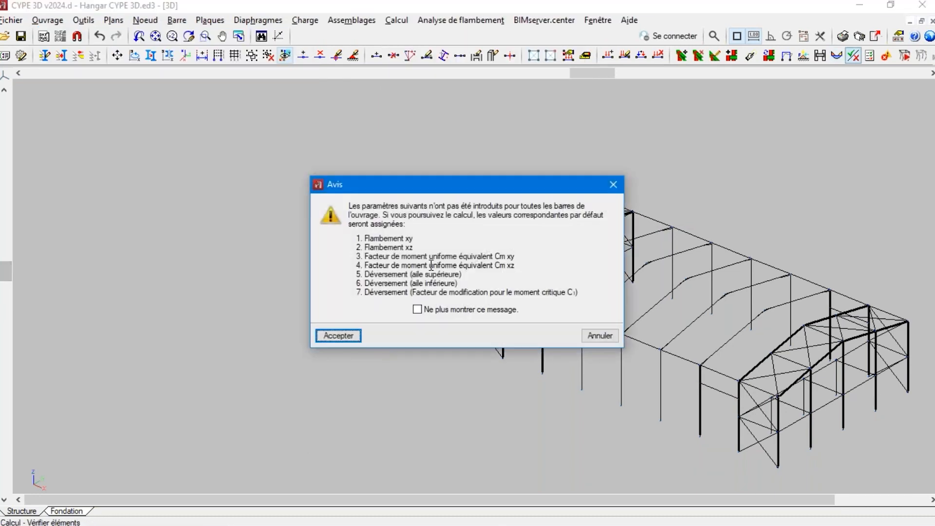
left_click(339, 336)
Review the HE B profile verification list of bar N11/N77, close it, and inspect the check results of the neighbouring side-wall columns
left_click(541, 360)
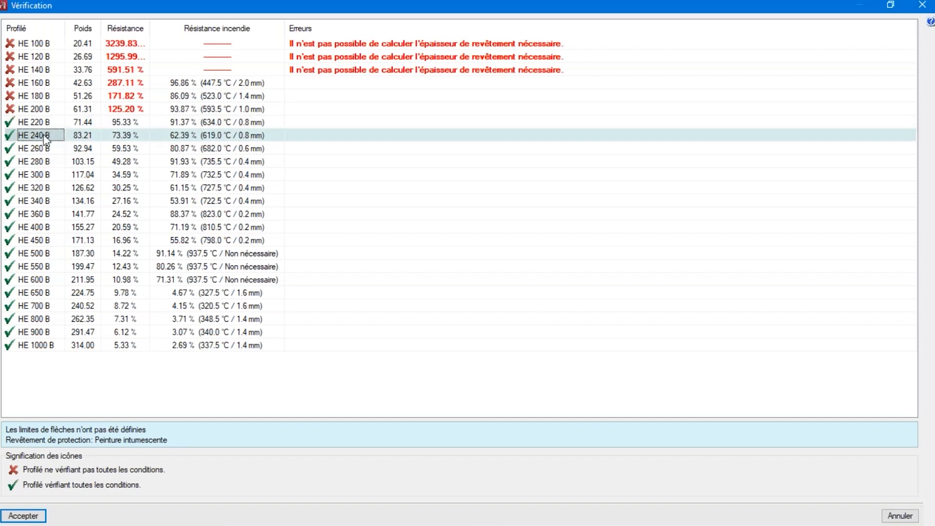
left_click(922, 6)
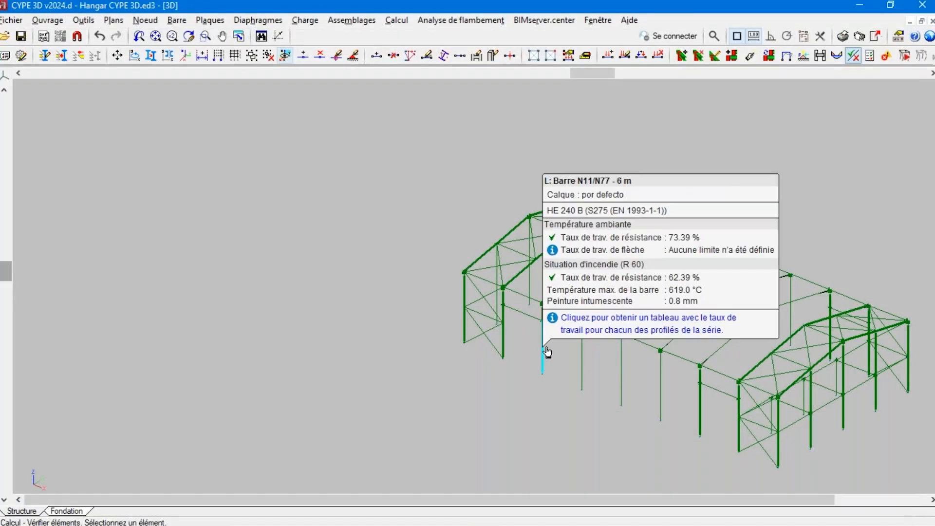
mouse_move(584, 377)
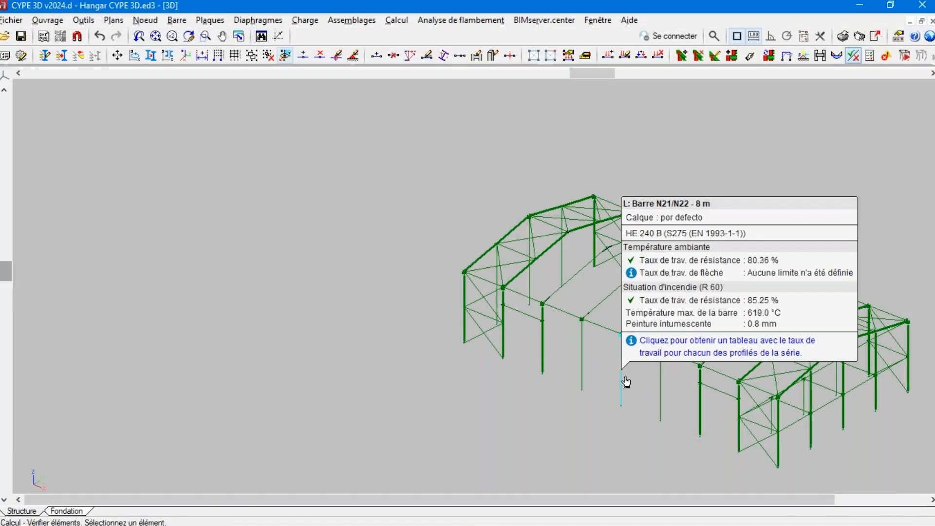
scroll(228, 332, "down", 1)
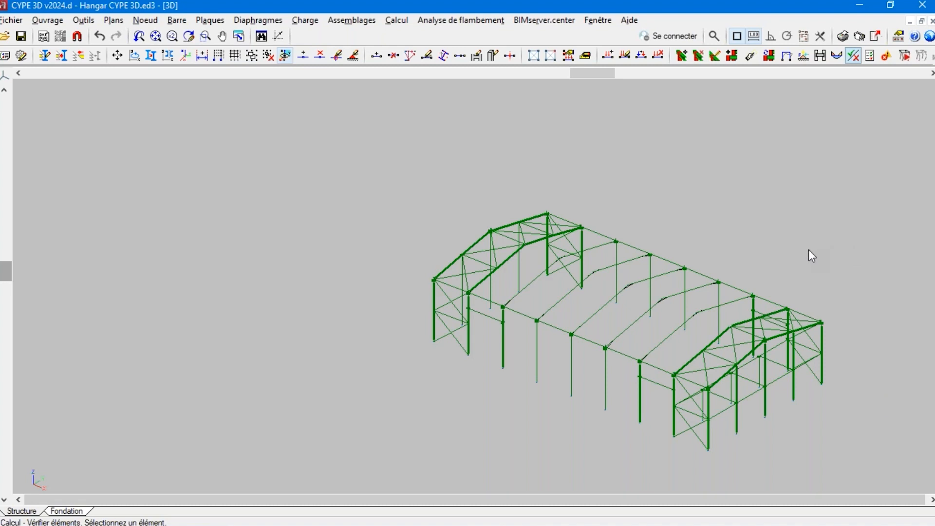
left_click(401, 22)
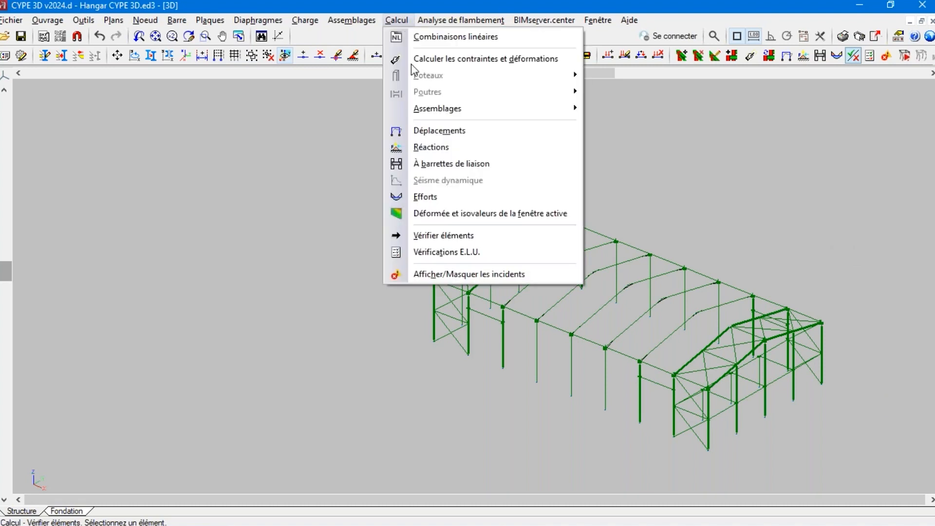
mouse_move(427, 112)
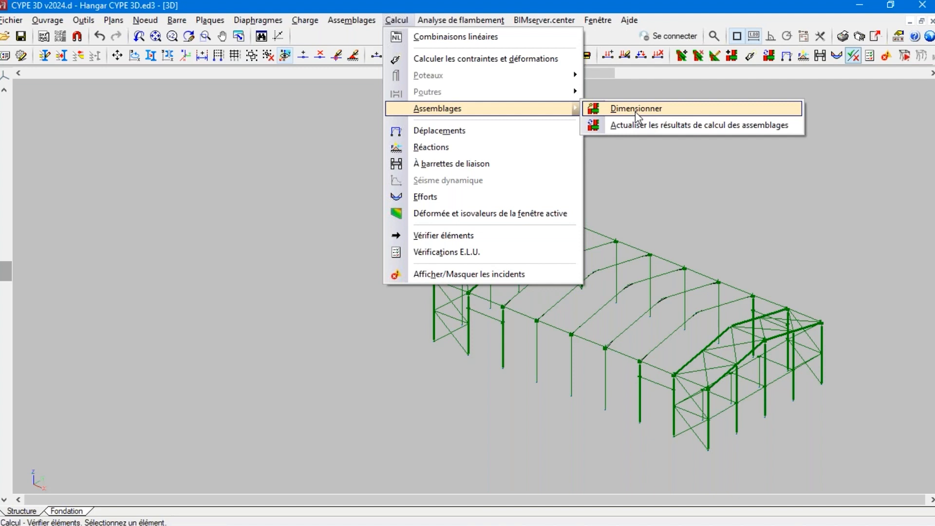
left_click(545, 2)
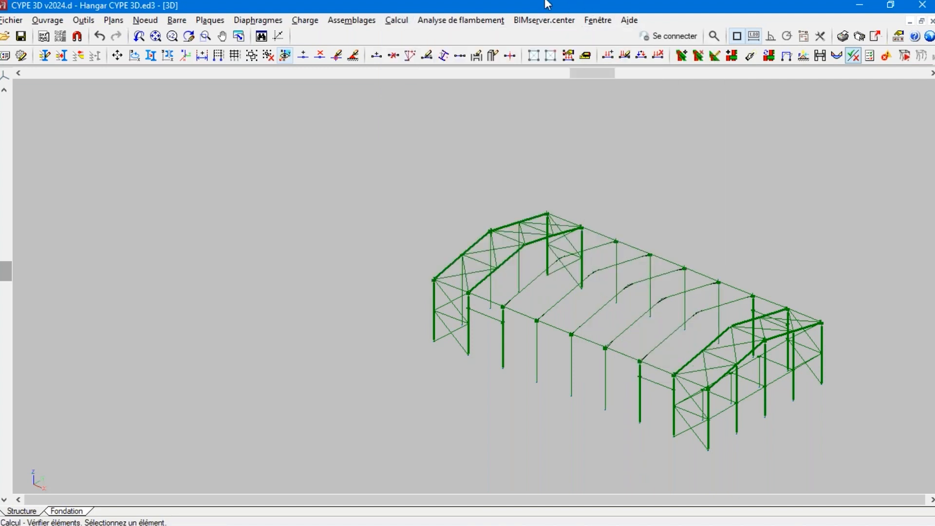
Open the IPN 260 ridge joint of an intermediate frame for editing and examine its bolted end-plate connection in 3D
left_click(346, 23)
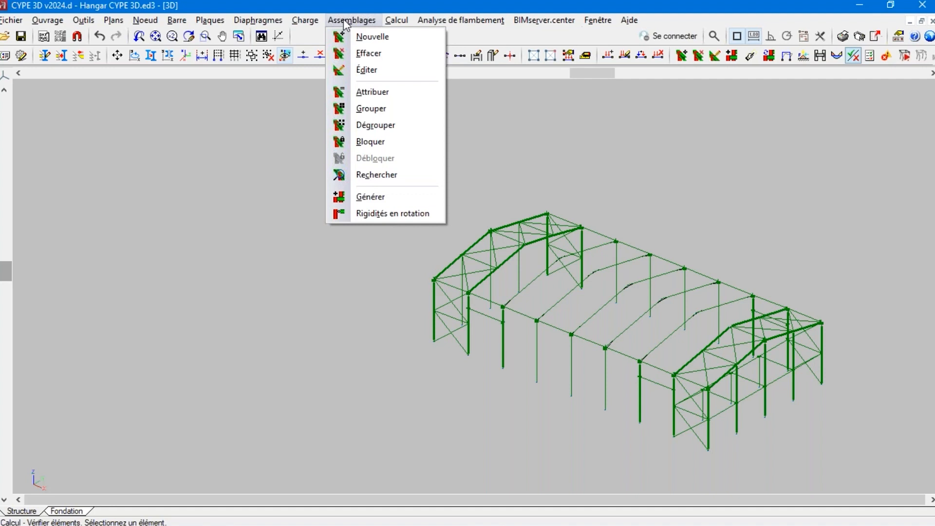
left_click(366, 69)
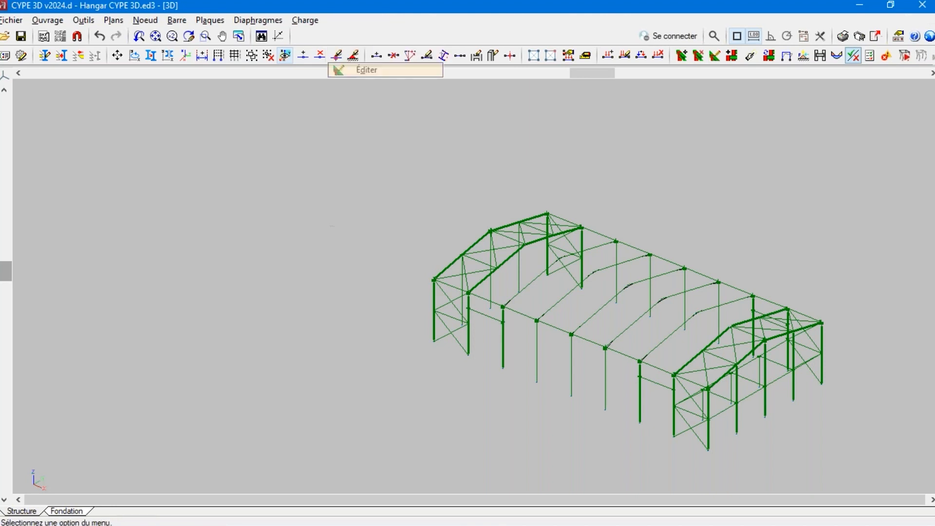
scroll(856, 407, "up", 4)
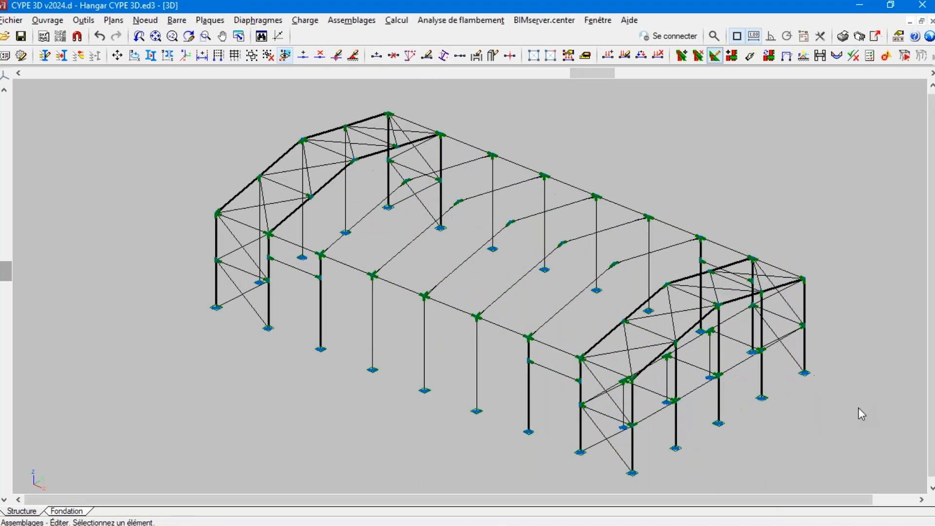
left_click(615, 266)
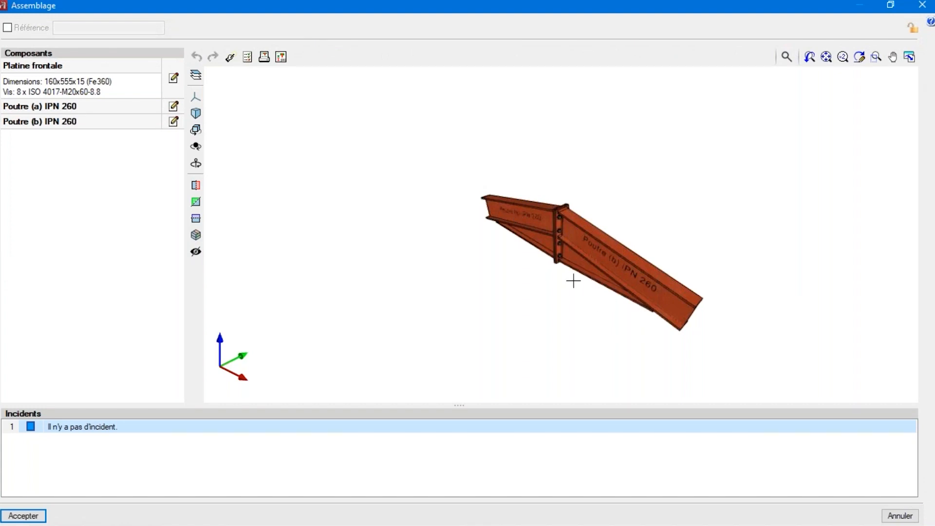
middle_click_drag(614, 271, 580, 223)
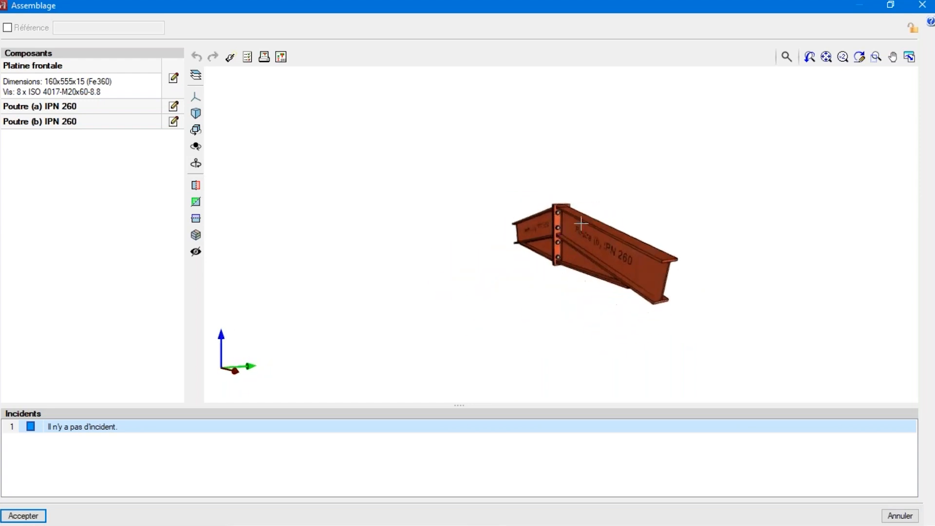
scroll(580, 224, "up", 4)
middle_click_drag(552, 266, 574, 237)
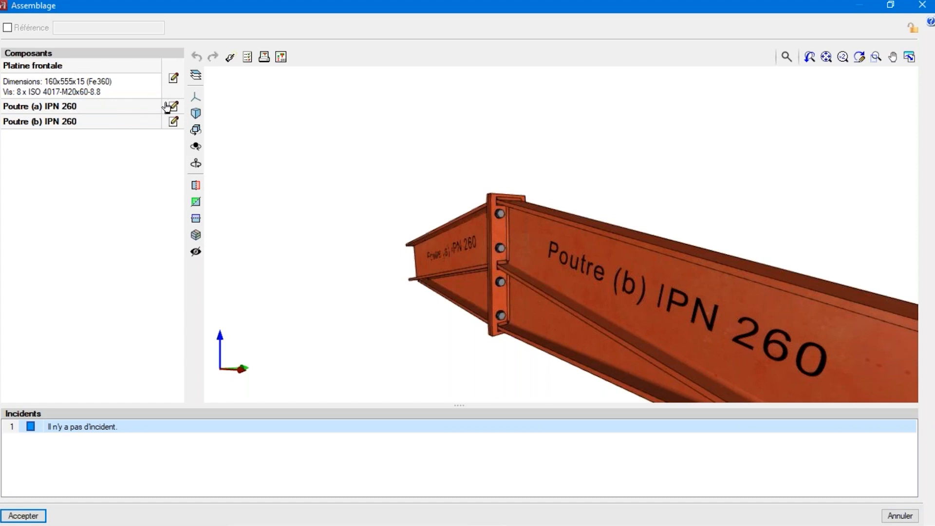
Review the bolt rows and bolt layout settings of the joint's front plate (Platine frontale), accept them, and recalculate the joint
left_click(173, 78)
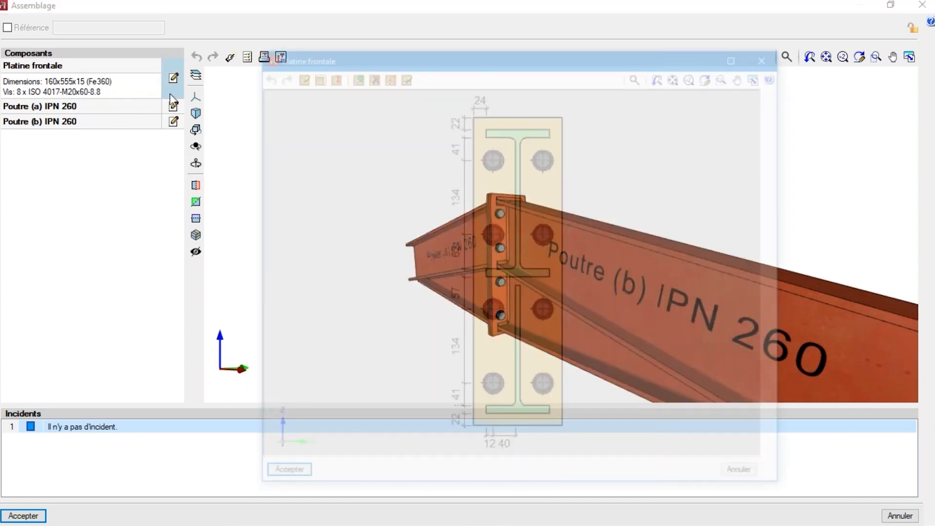
left_click(353, 74)
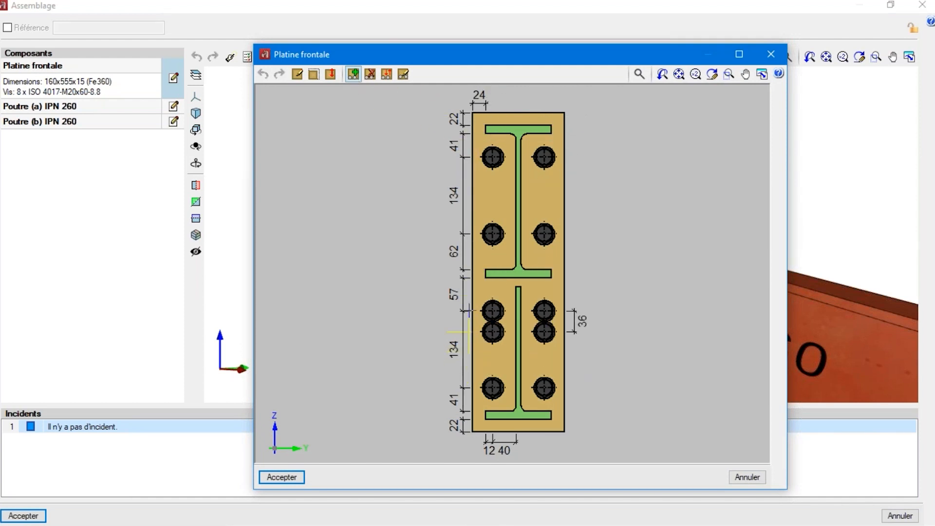
left_click(403, 75)
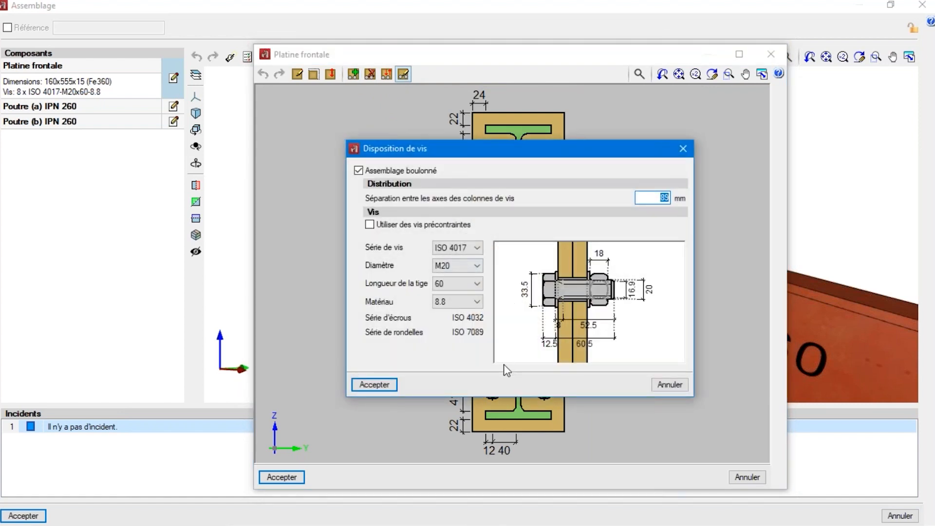
key("Return")
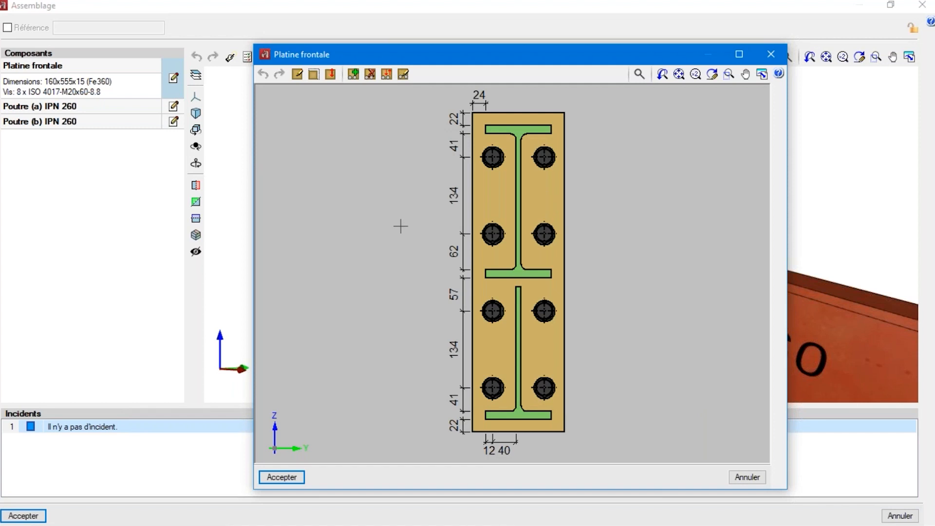
left_click(282, 477)
left_click(229, 57)
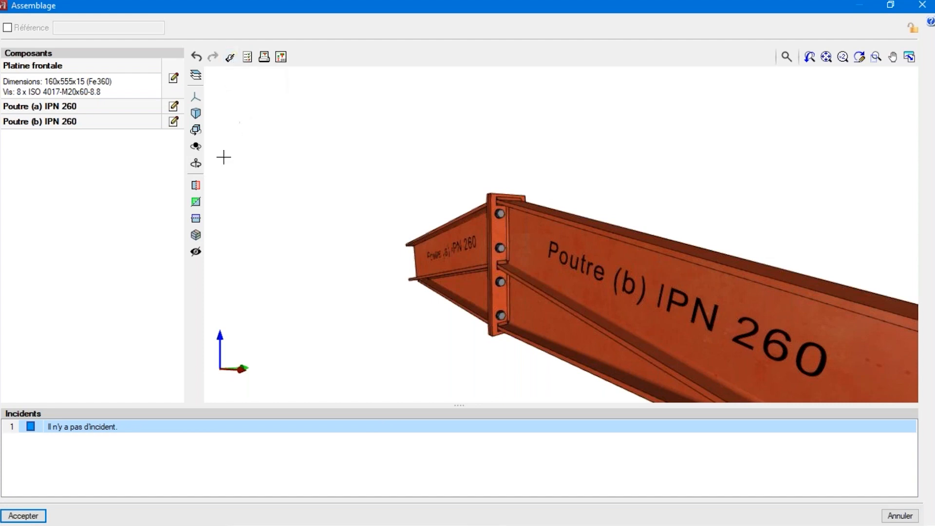
Accept the IPN 260 ridge joint and open the end gable's ridge joint on the HE 300 B post to examine it in 3D
left_click(23, 515)
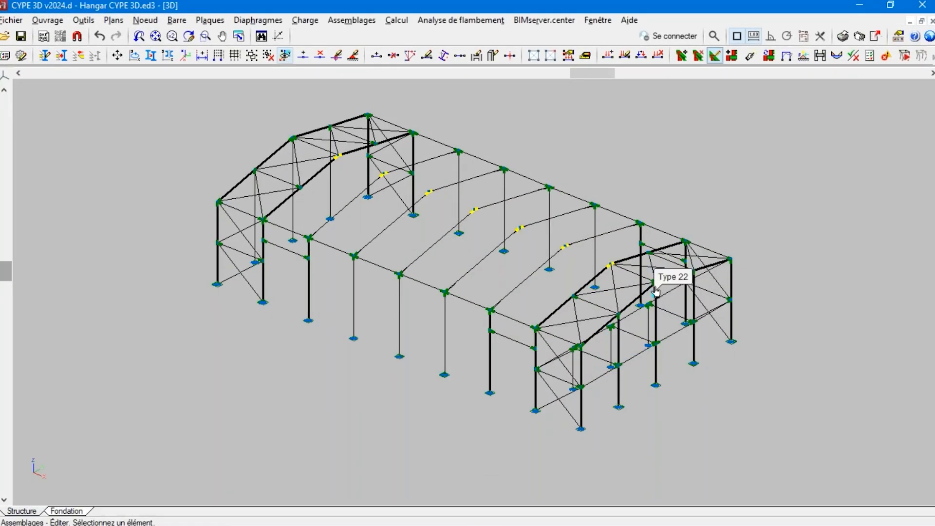
left_click(652, 301)
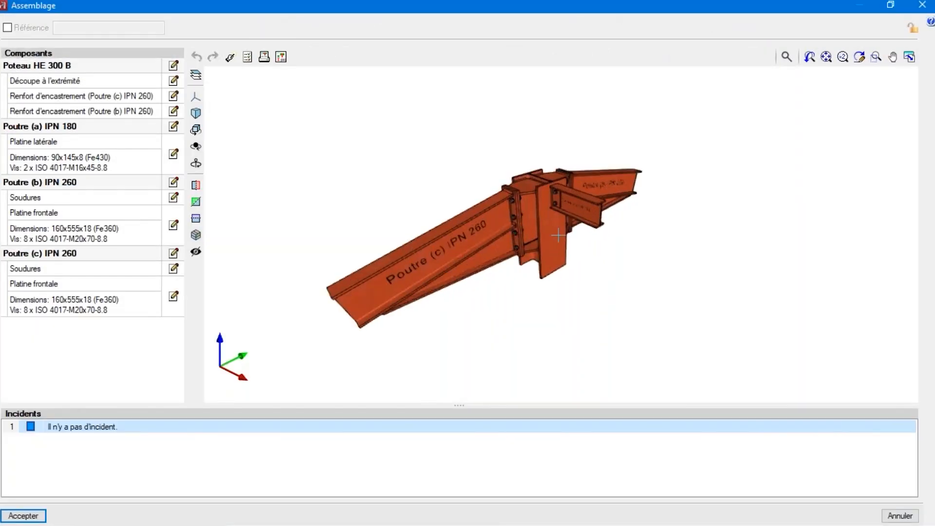
middle_click_drag(531, 233, 569, 225)
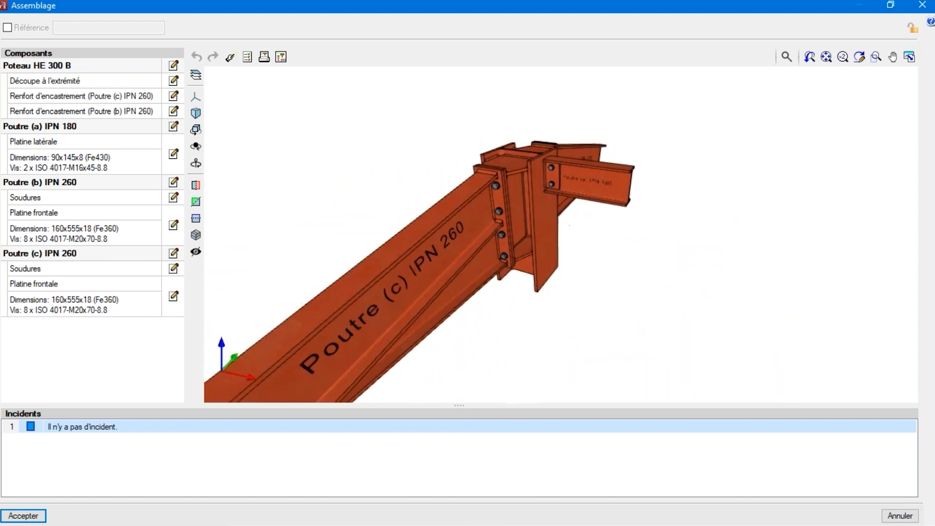
Review the HE 300 B post's joint verifications for welds, web slenderness, web panel shear and Von Mises stress in the lower stiffener
left_click(247, 58)
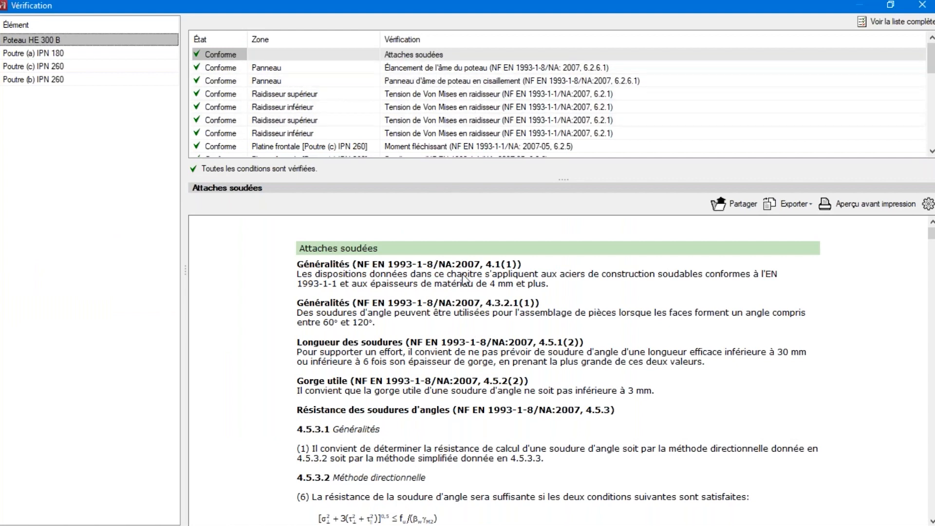
scroll(463, 276, "down", 4)
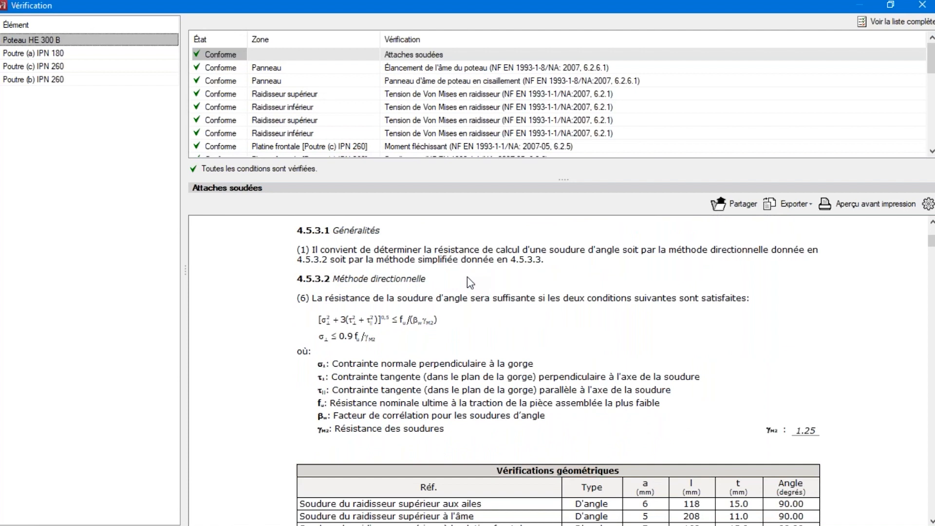
scroll(466, 277, "down", 1)
scroll(450, 280, "up", 5)
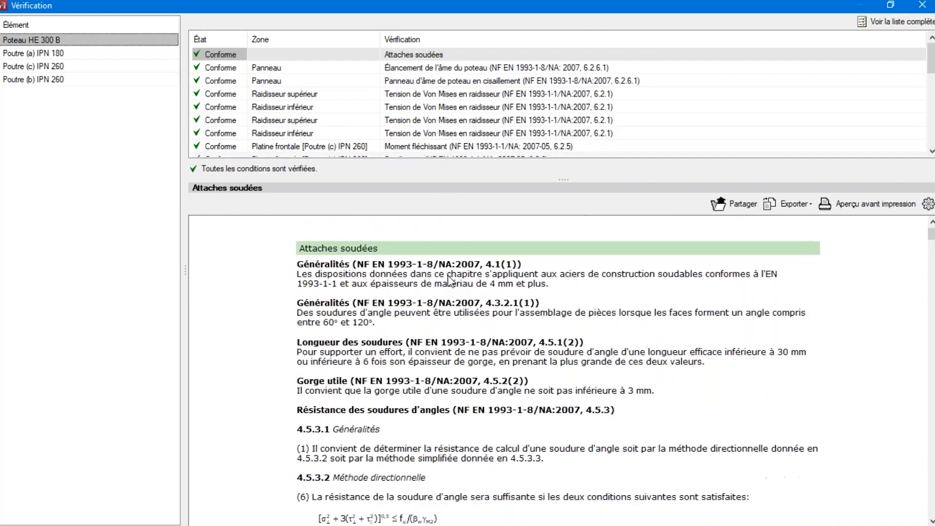
left_click(405, 69)
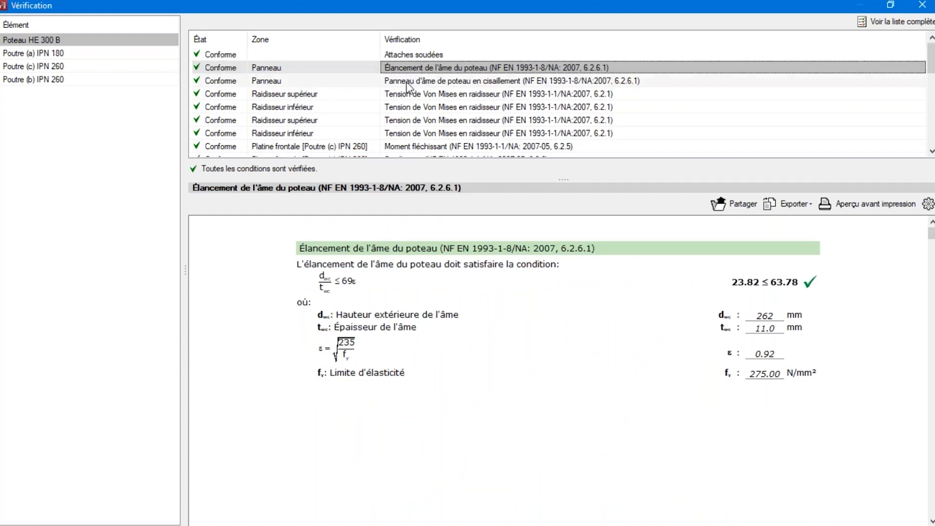
left_click(408, 82)
scroll(466, 389, "down", 3)
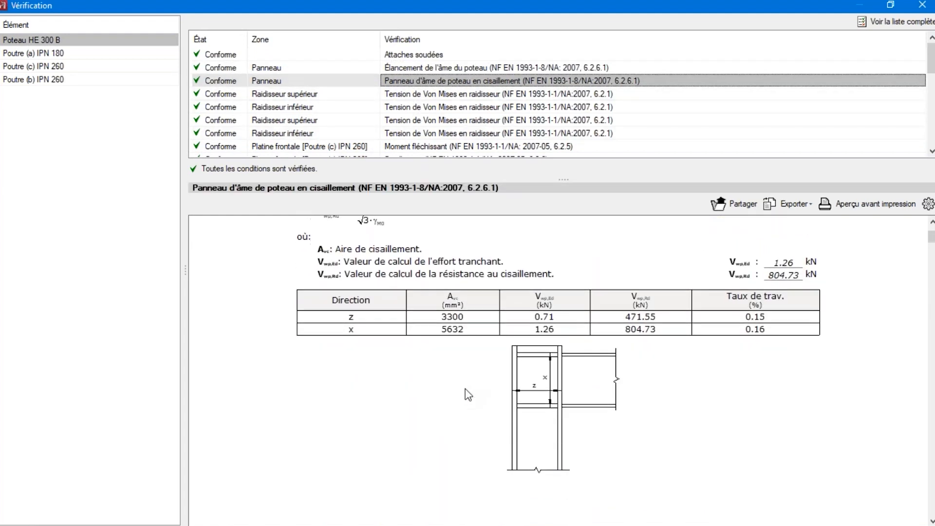
scroll(466, 388, "up", 3)
left_click(441, 106)
scroll(506, 357, "down", 3)
scroll(507, 302, "up", 3)
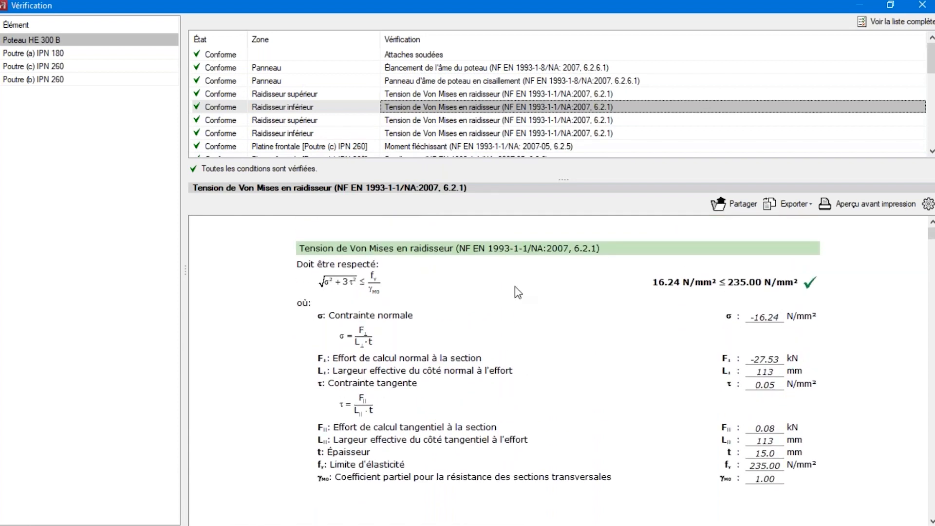
Open the complete verification report of joint N45 and read the post's panel, stiffener and front plate checks
left_click(894, 23)
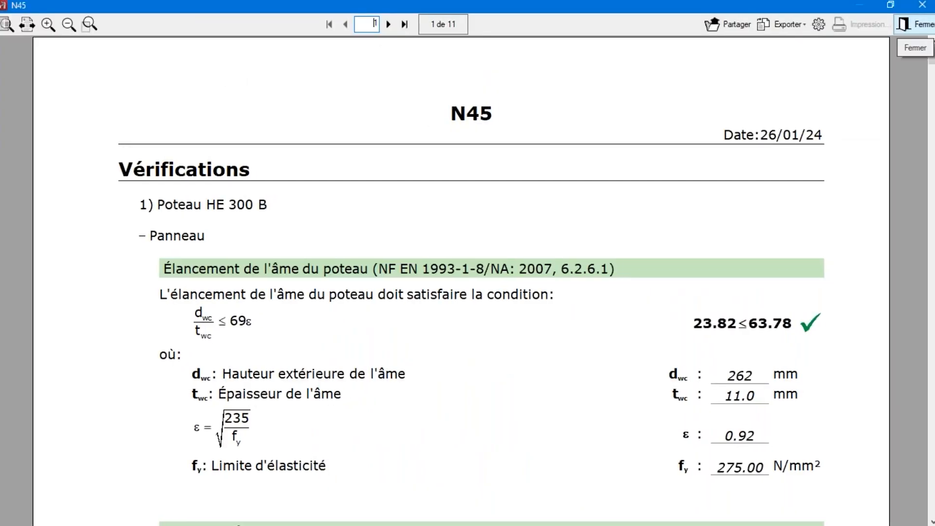
left_click(68, 24)
left_click(68, 25)
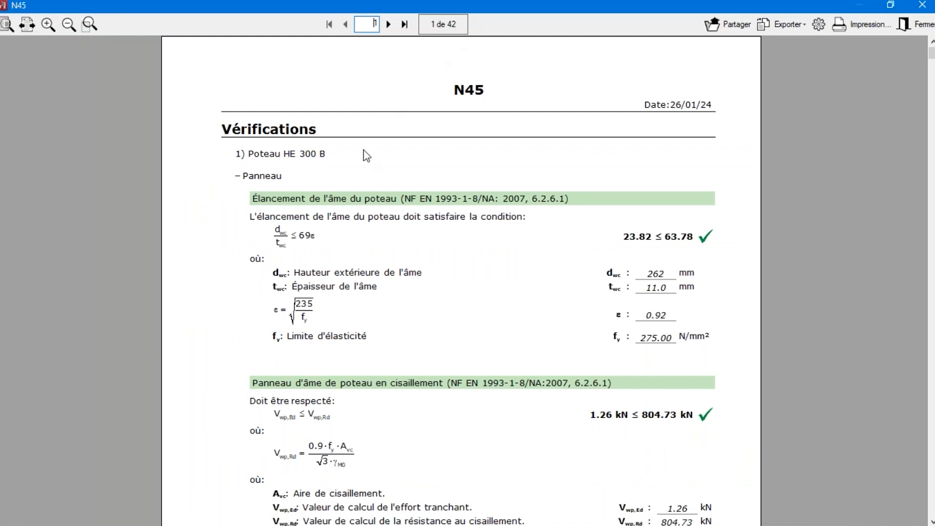
scroll(365, 154, "down", 3)
scroll(366, 156, "down", 12)
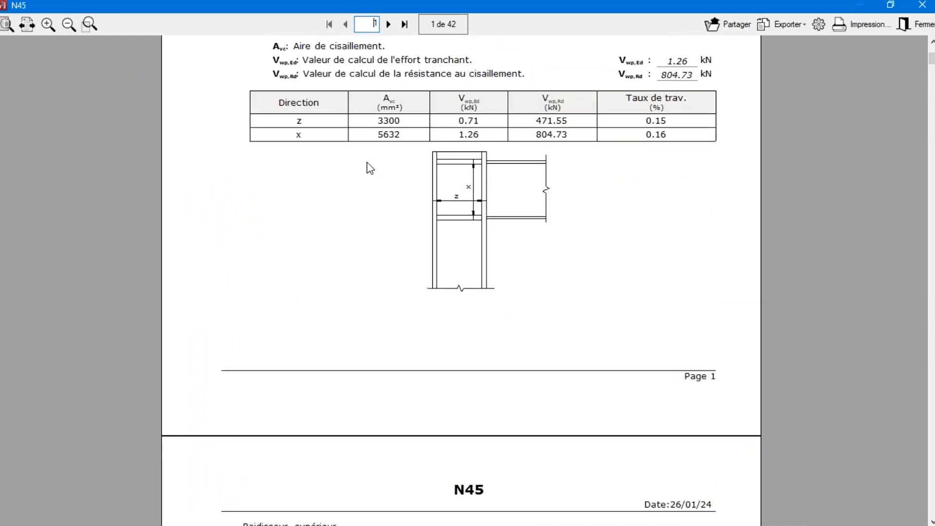
scroll(370, 170, "down", 6)
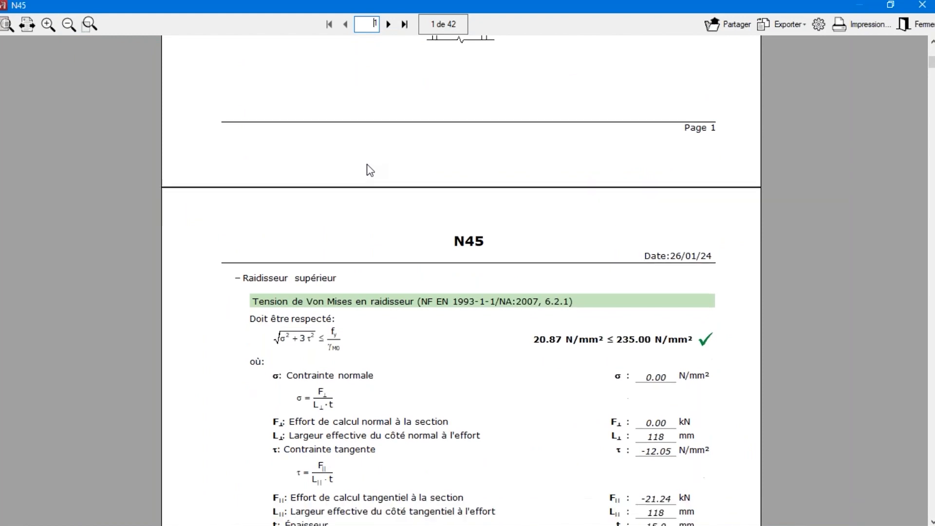
scroll(366, 181, "down", 15)
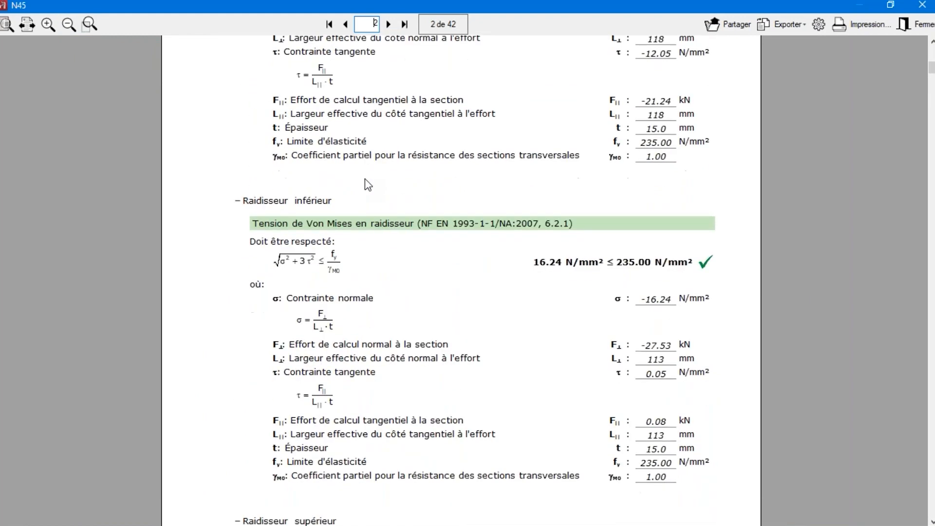
scroll(365, 181, "down", 1)
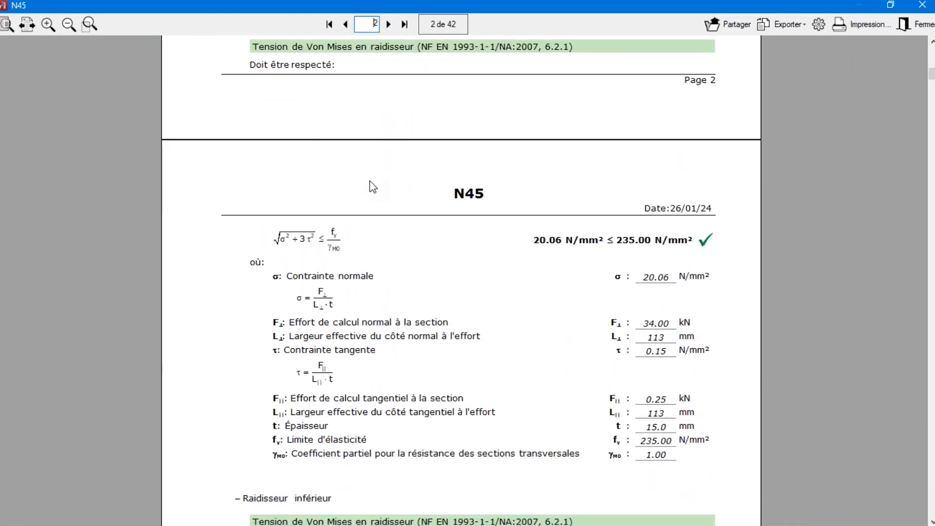
scroll(375, 204, "down", 9)
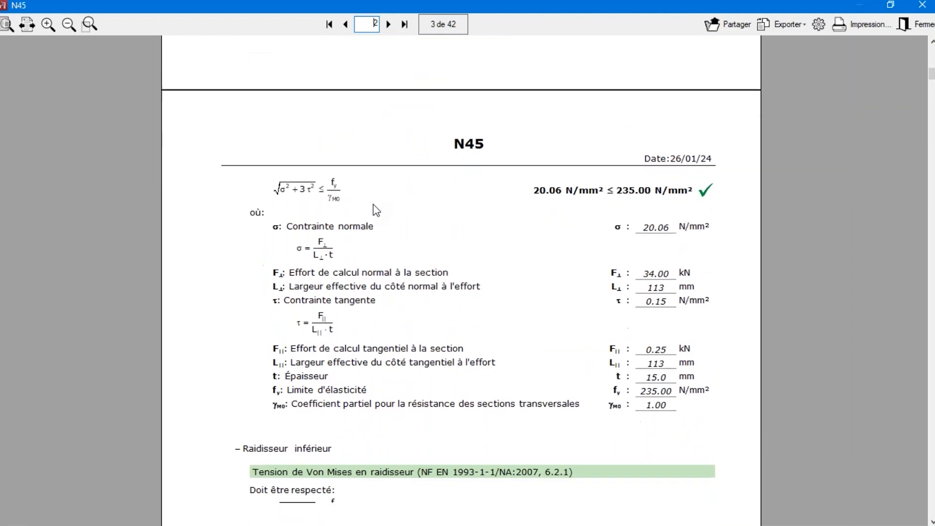
scroll(380, 212, "down", 3)
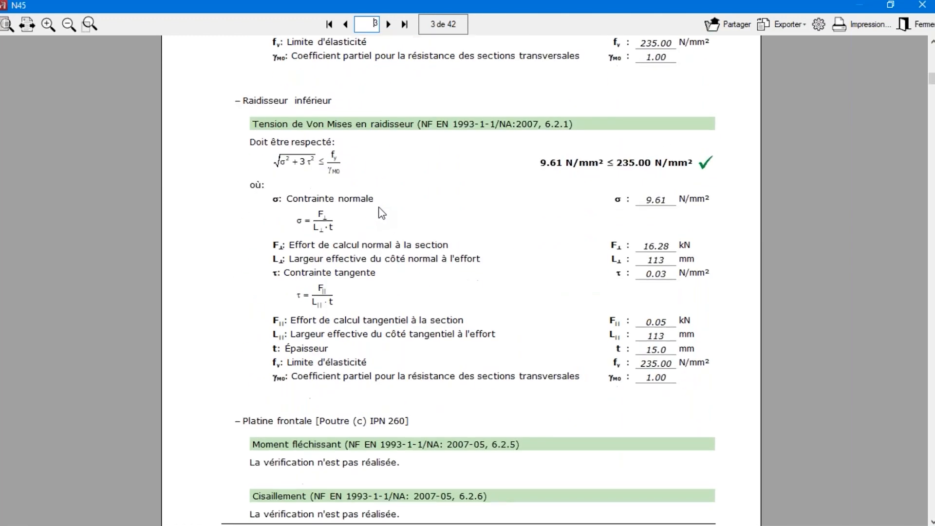
Check the export formats offered for the joint report, close the verifications and accept the joint to return to the hangar model
left_click(800, 26)
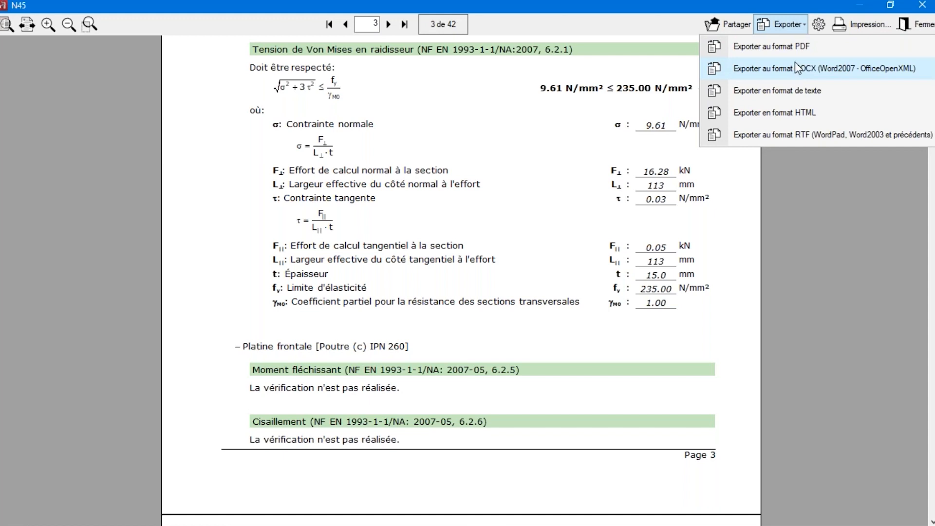
left_click(929, 5)
left_click(922, 5)
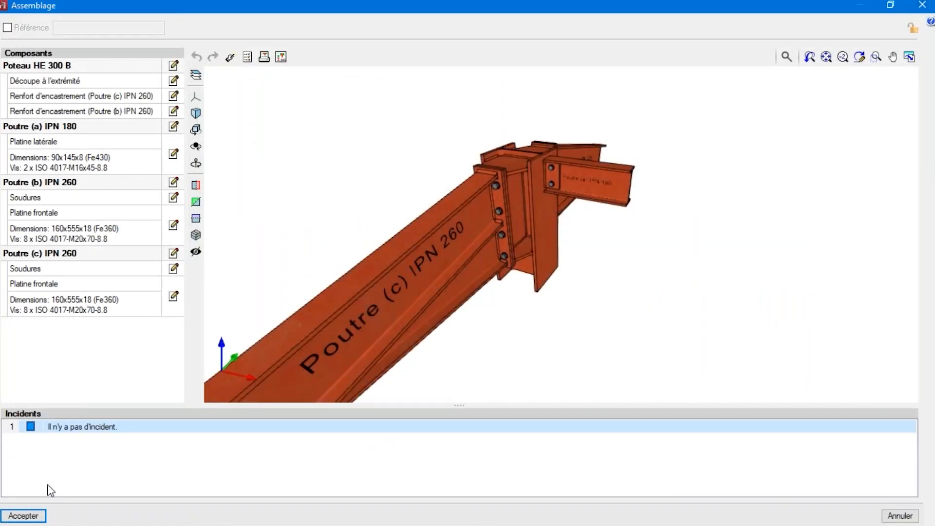
left_click(35, 514)
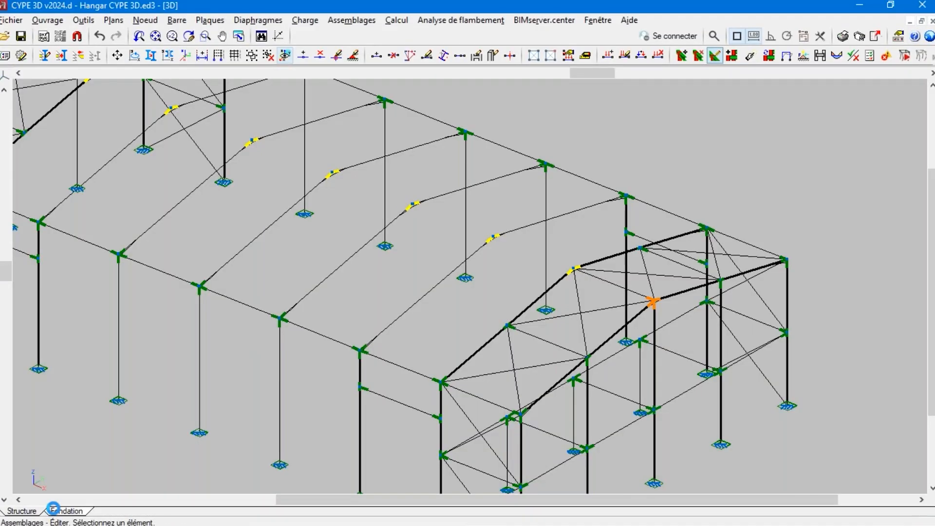
scroll(559, 253, "down", 2)
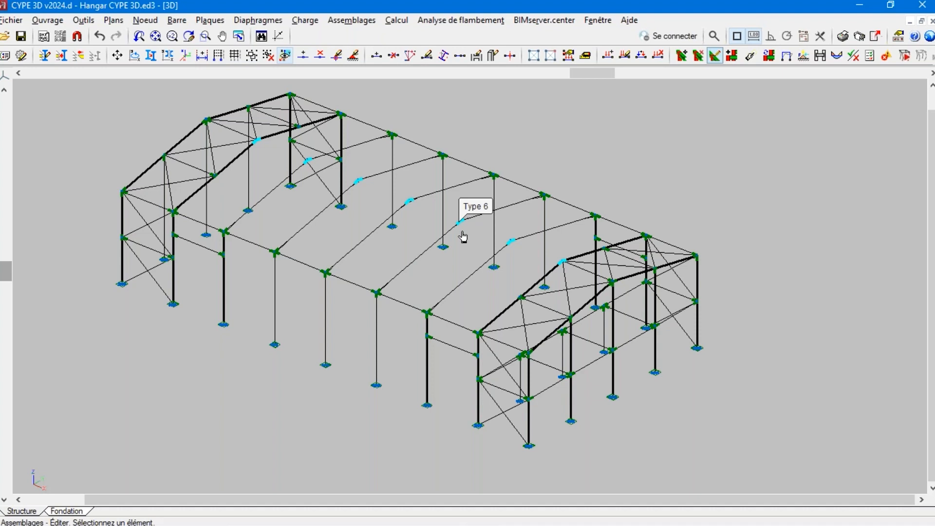
Open the Récapitulatifs chapter selection and examine the subchapters of Charges, Résultats, Analyse de flambement and Assemblages
left_click(845, 42)
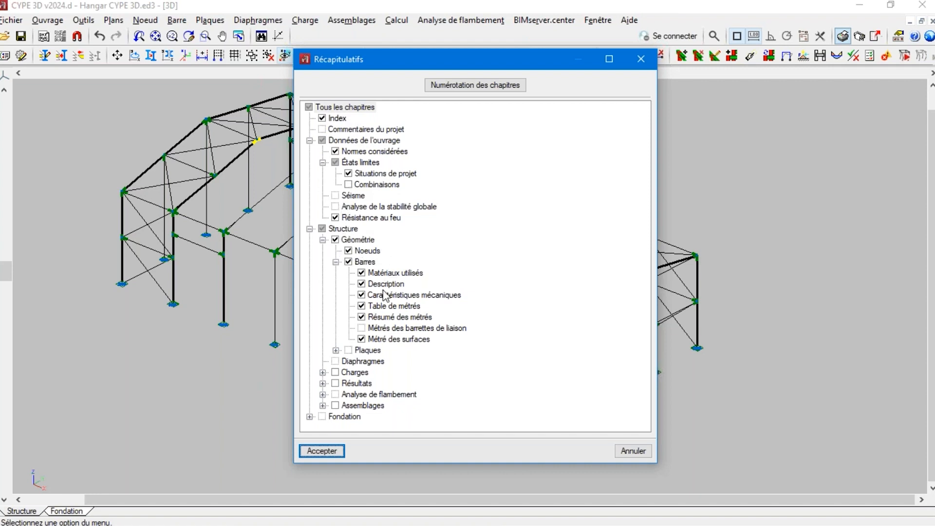
left_click(322, 373)
scroll(417, 341, "down", 2)
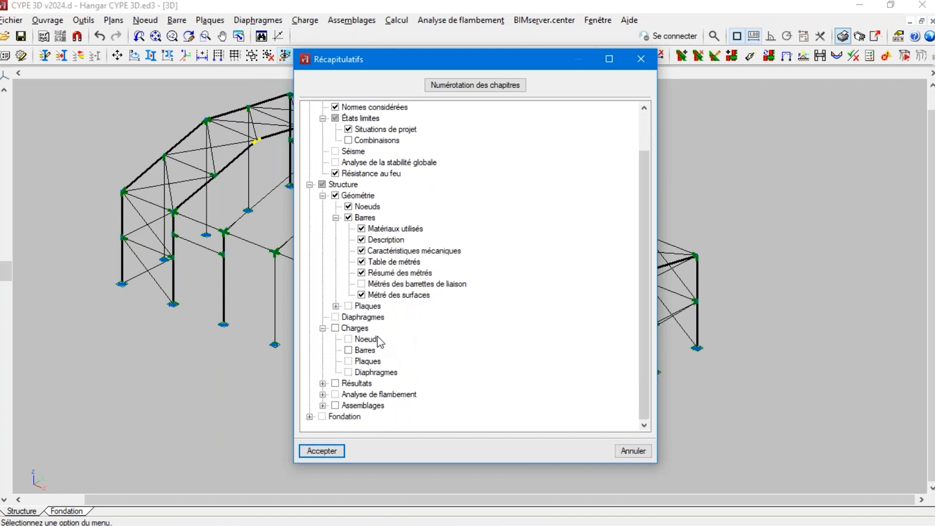
left_click(322, 383)
scroll(418, 341, "down", 1)
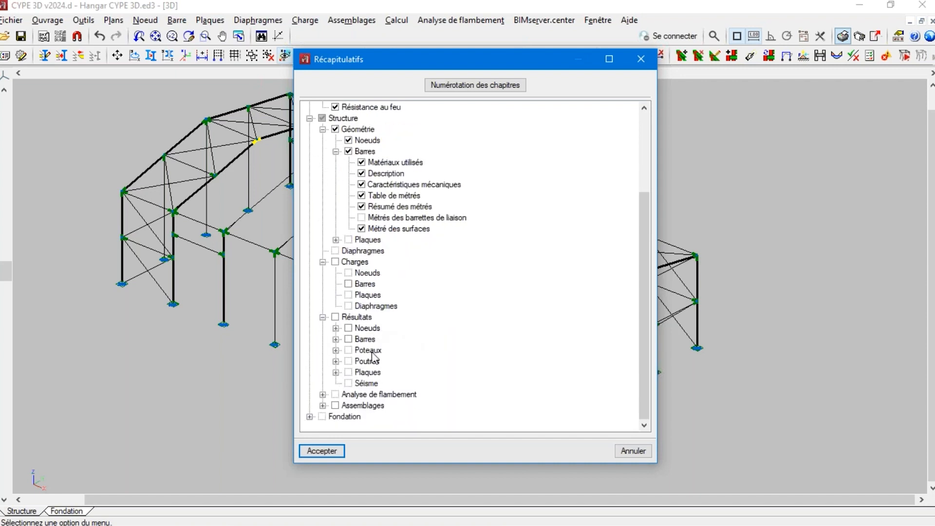
left_click(323, 394)
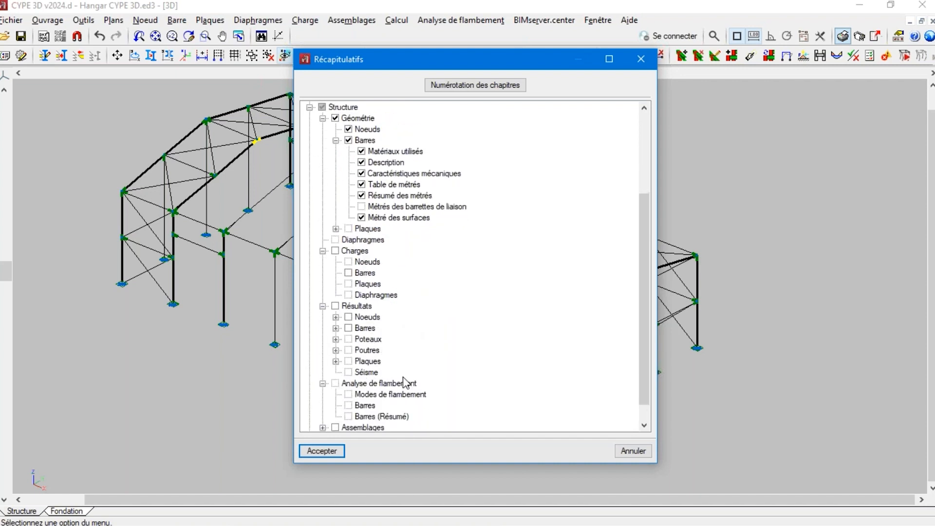
scroll(445, 322, "down", 1)
left_click(322, 405)
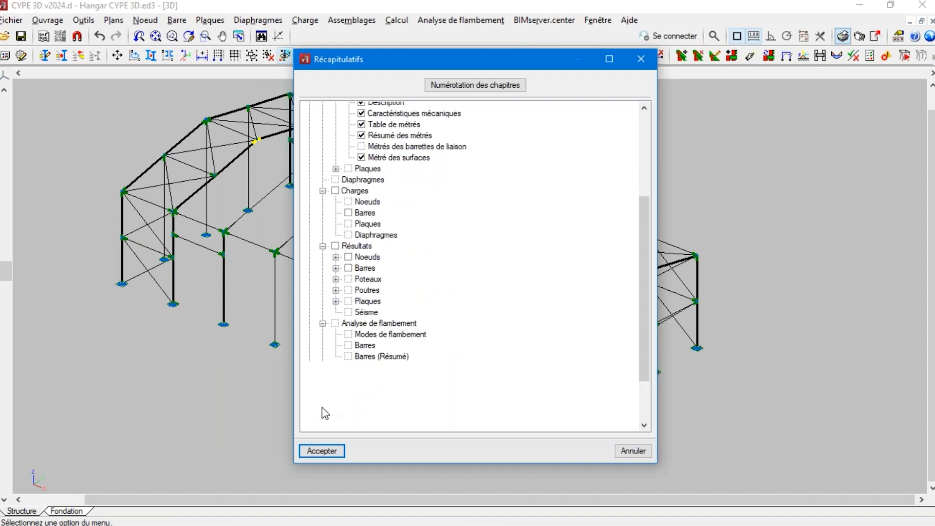
scroll(475, 312, "down", 1)
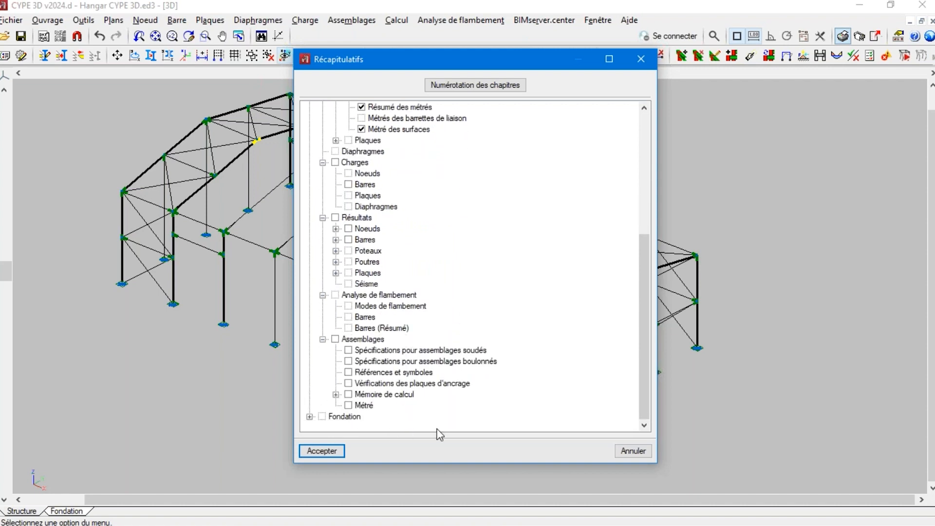
scroll(433, 328, "up", 6)
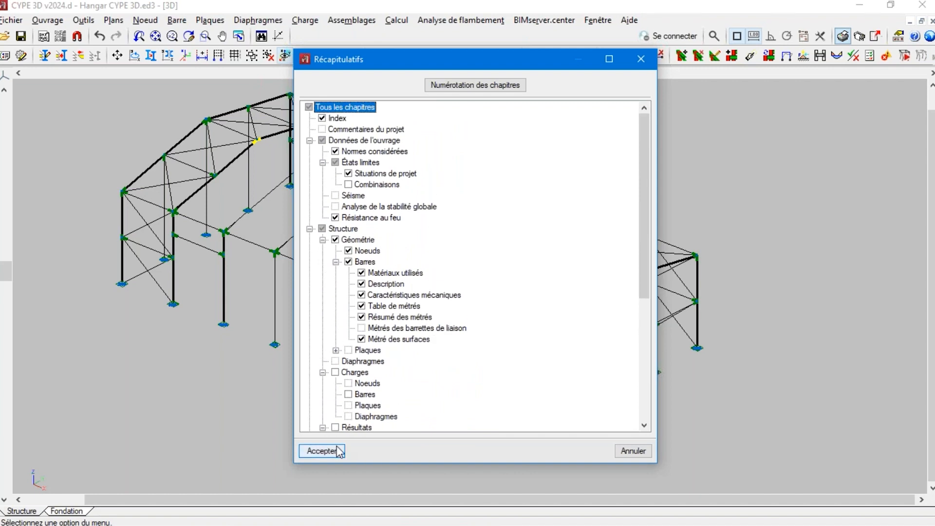
Generate the Récapitulatifs report for the selected chapters and read its index, limit states, safety coefficients and fire resistance sections
left_click(322, 451)
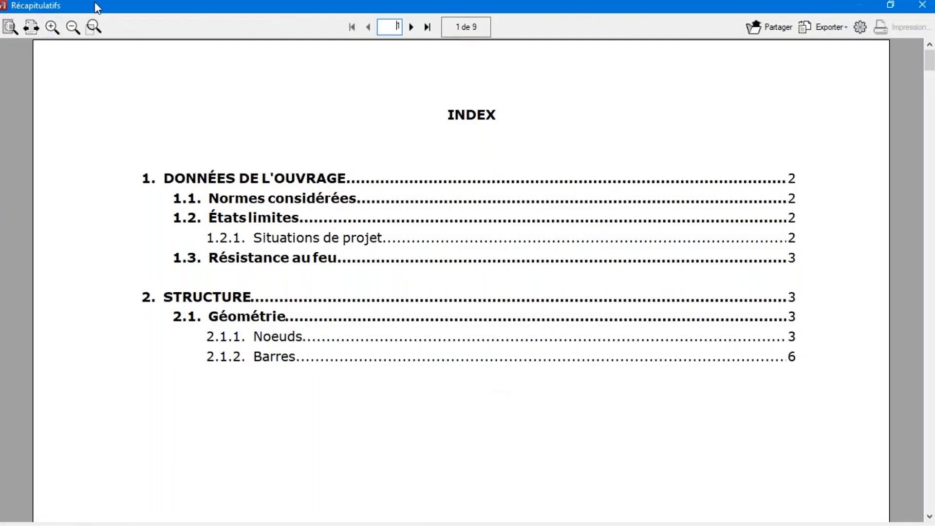
left_click(74, 30)
left_click(74, 30)
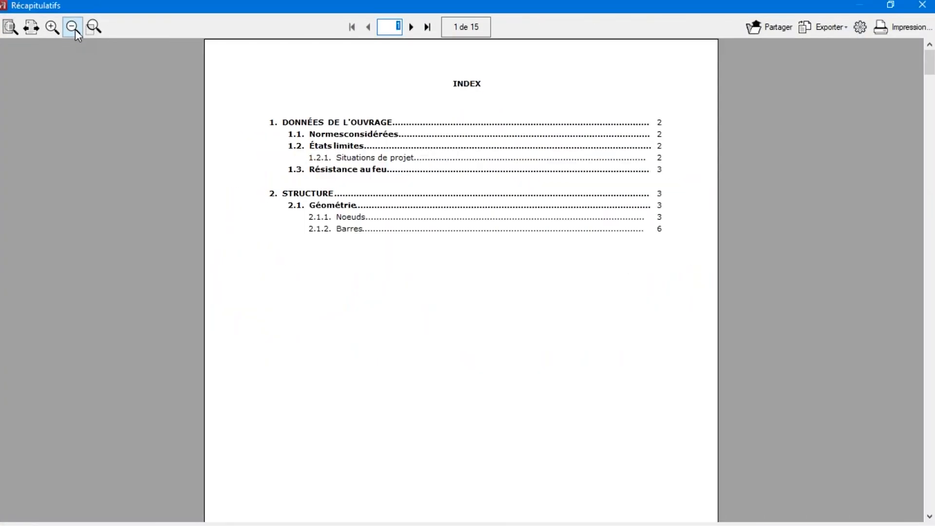
left_click(74, 30)
scroll(417, 210, "down", 10)
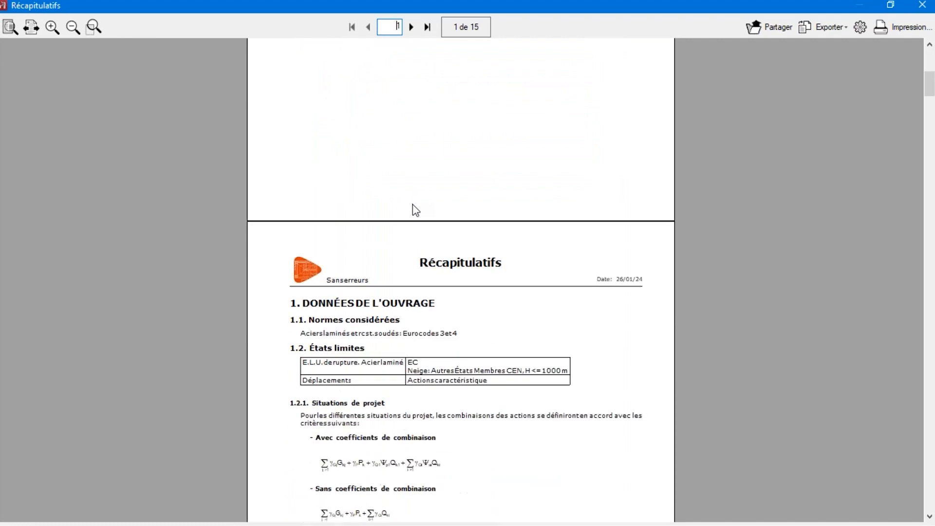
scroll(414, 214, "down", 7)
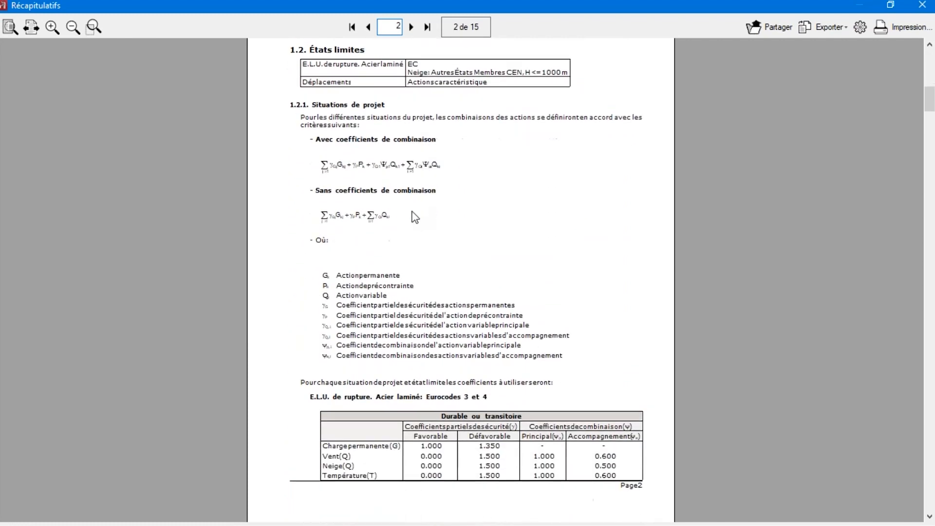
scroll(414, 218, "down", 8)
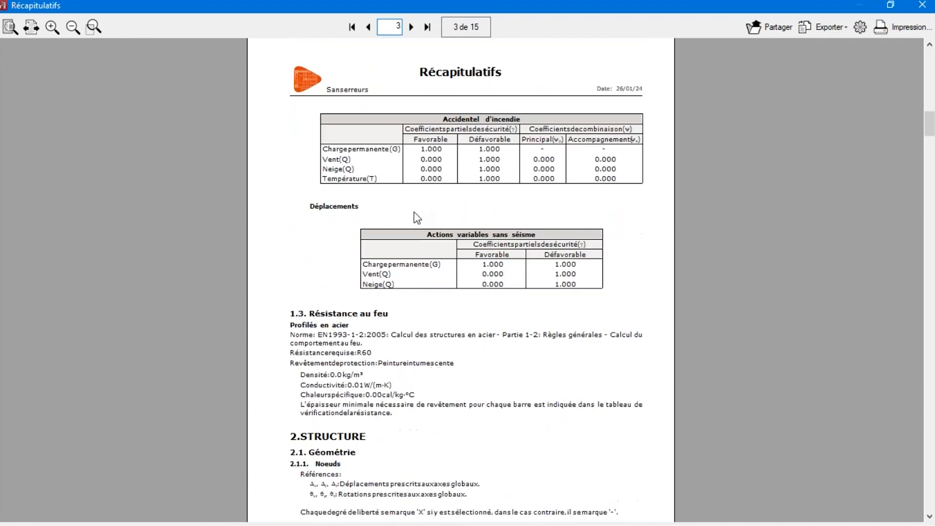
Read the report's node table and bar materials, check the available export formats and close the report
scroll(417, 217, "down", 5)
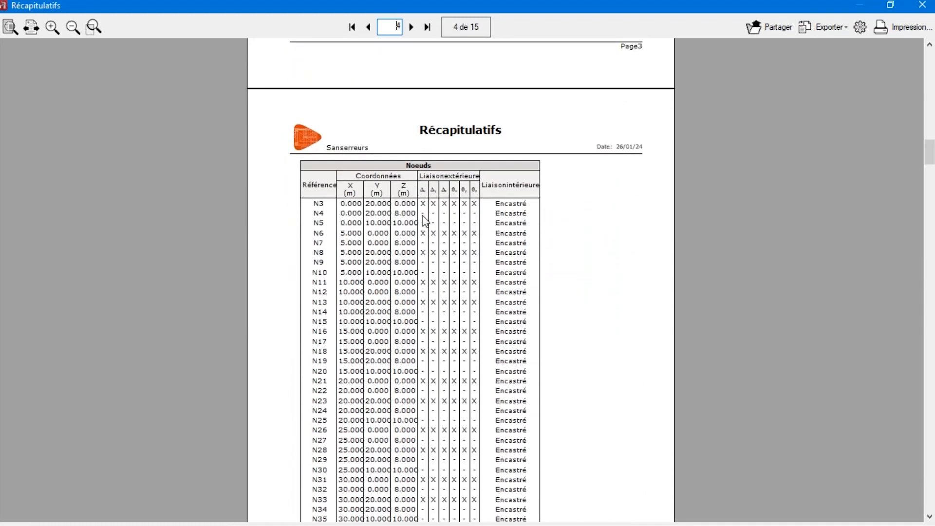
scroll(425, 222, "down", 8)
scroll(425, 225, "down", 8)
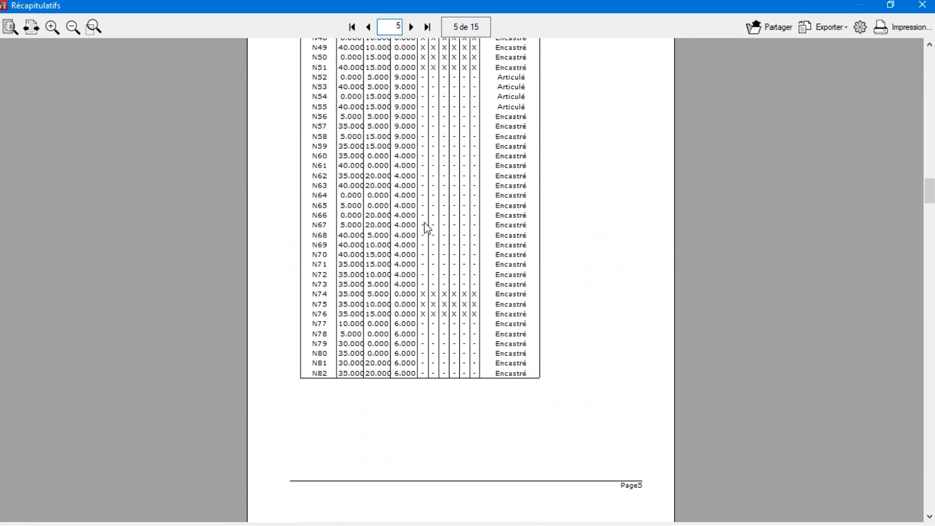
scroll(427, 227, "down", 6)
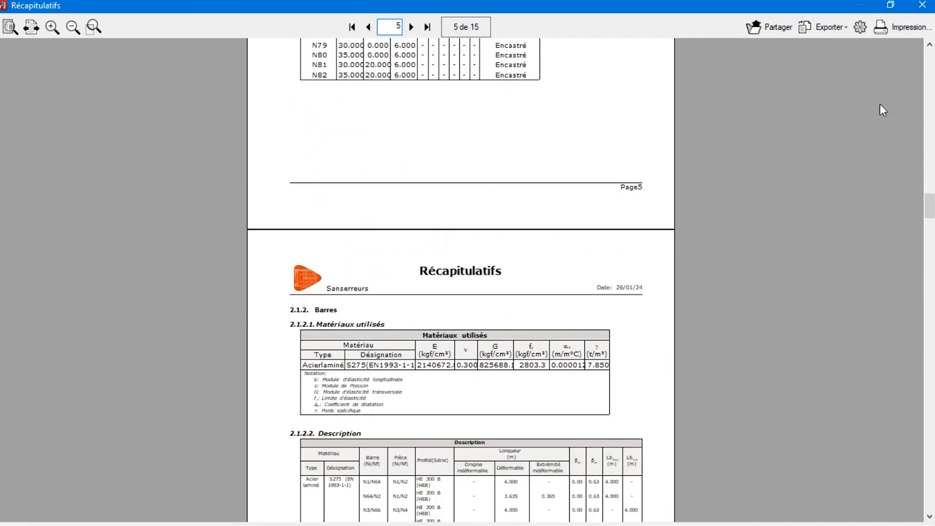
left_click(829, 28)
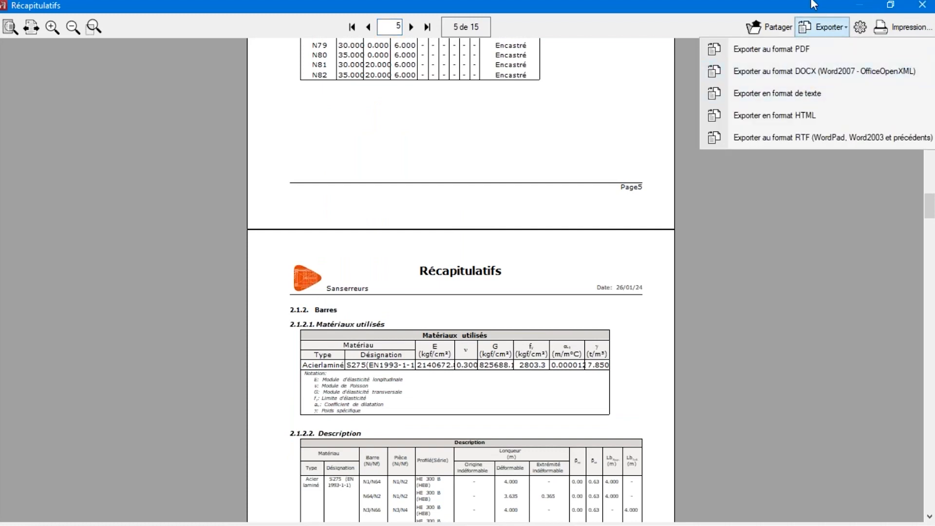
left_click(922, 5)
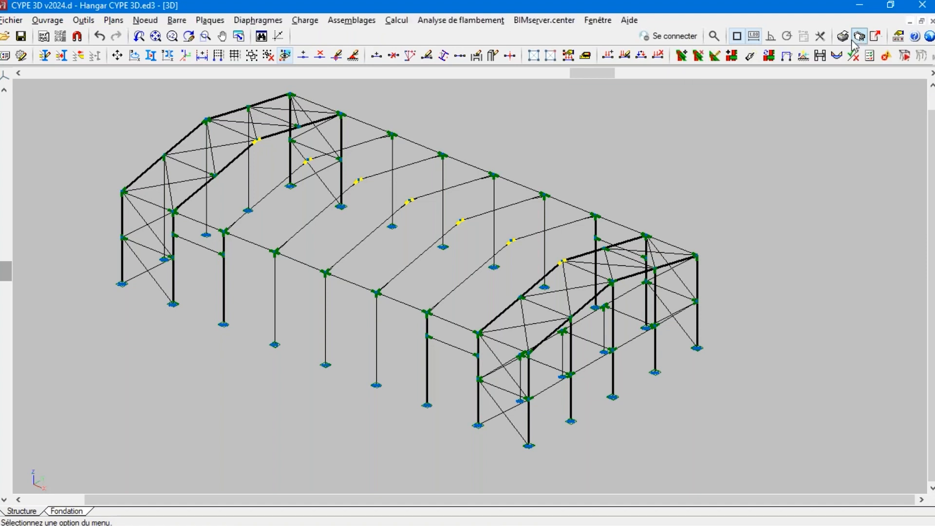
Open the plan selection and add a Structure 3D plan that includes the 3D and 2D views
left_click(858, 37)
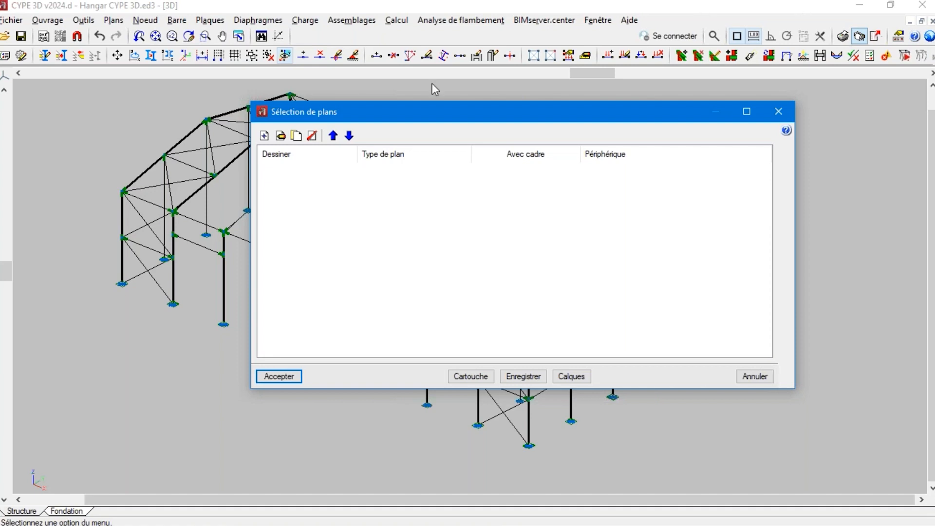
left_click(264, 136)
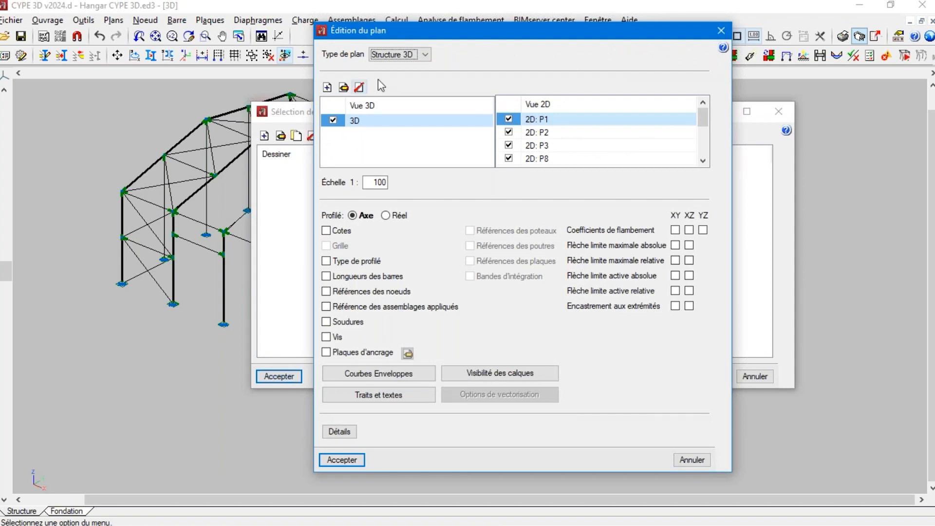
left_click(425, 54)
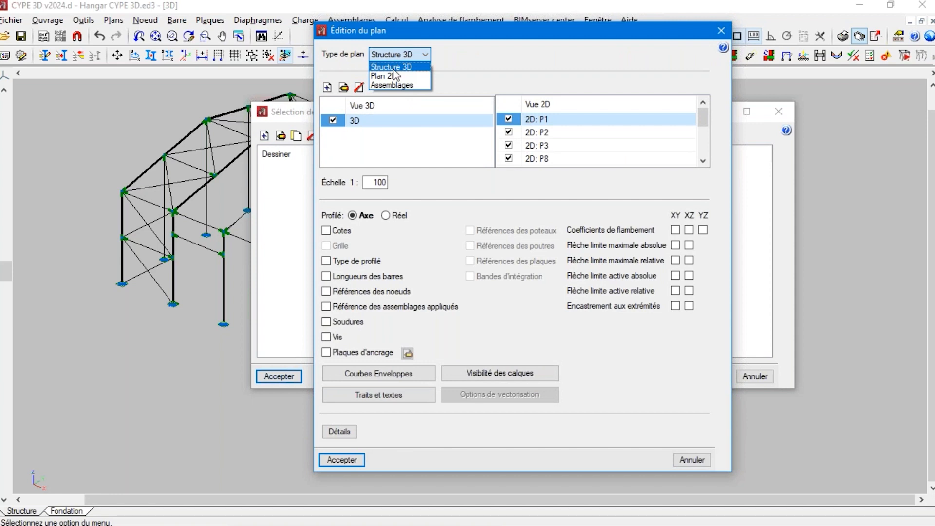
left_click(393, 69)
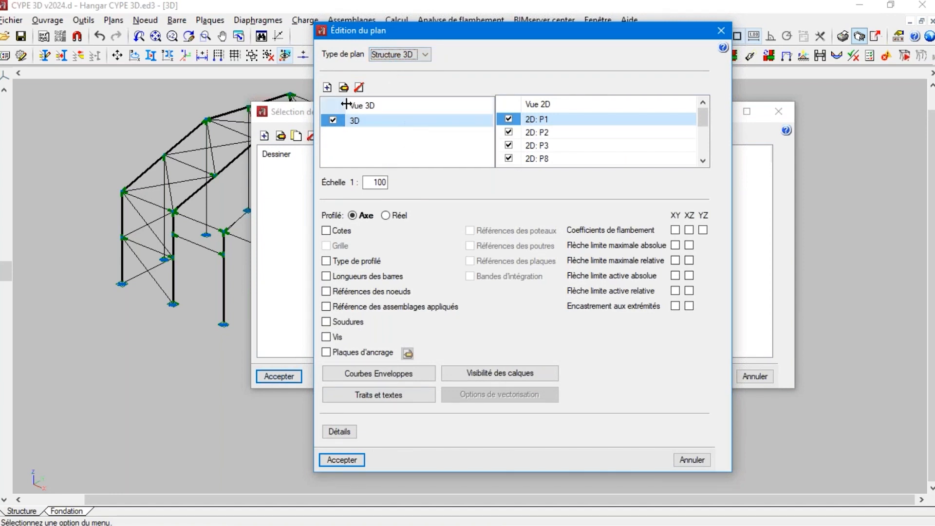
mouse_move(707, 117)
left_mouse_down()
mouse_move(701, 144)
mouse_move(706, 117)
left_mouse_up()
left_click(357, 461)
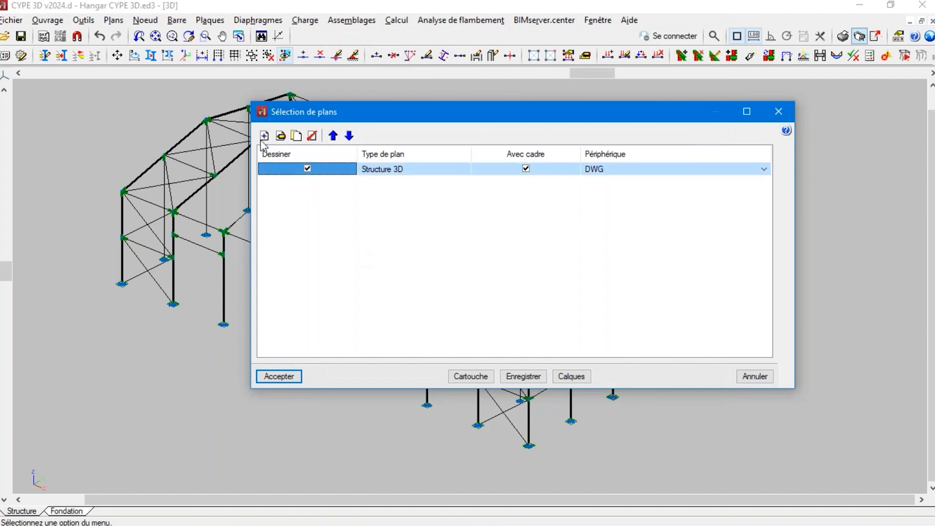
Add a second plan of type Assemblages to the plan selection
left_click(264, 136)
left_click(402, 55)
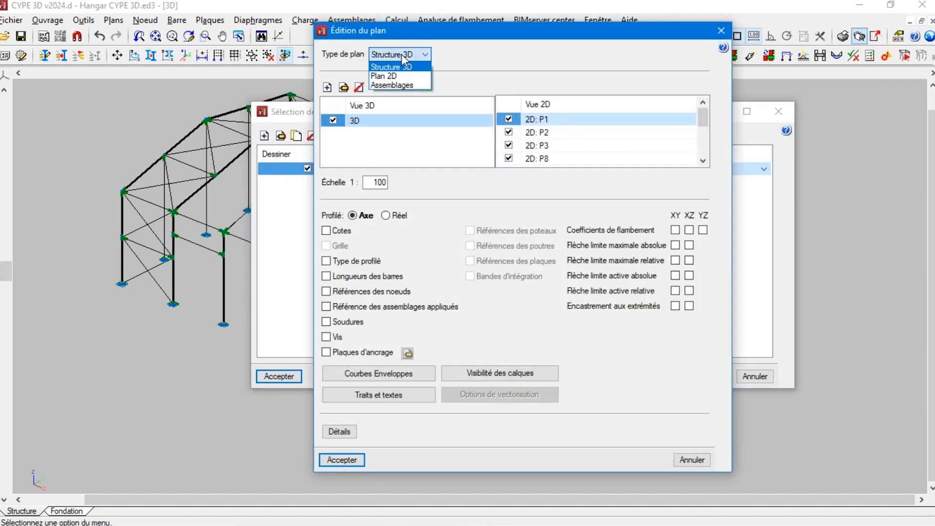
left_click(404, 85)
left_click(360, 461)
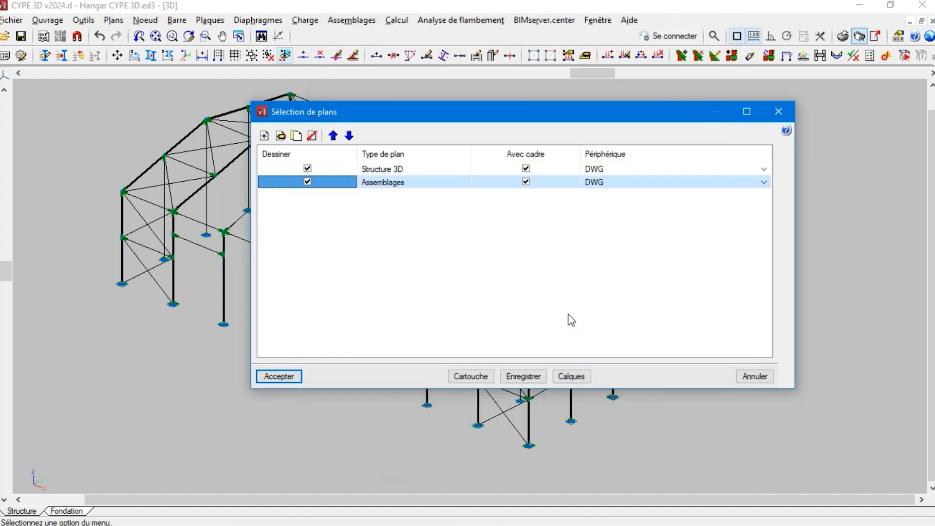
Check the output devices offered for the Structure 3D plan, keep DWG and generate the selected plans
left_click(600, 157)
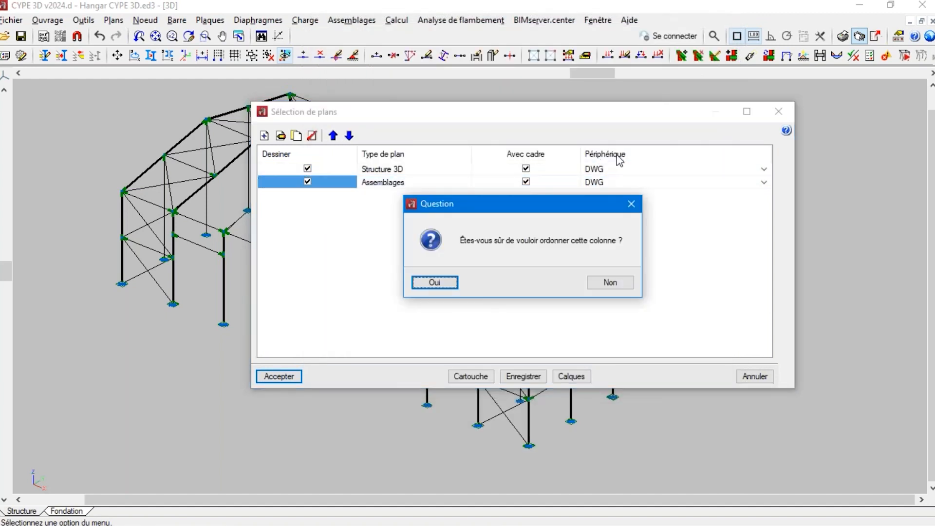
left_click(628, 207)
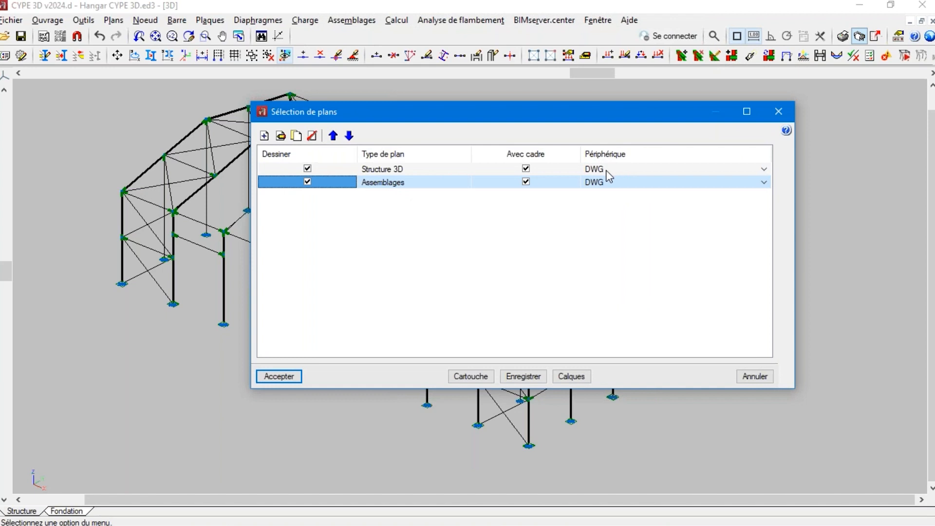
left_click(606, 170)
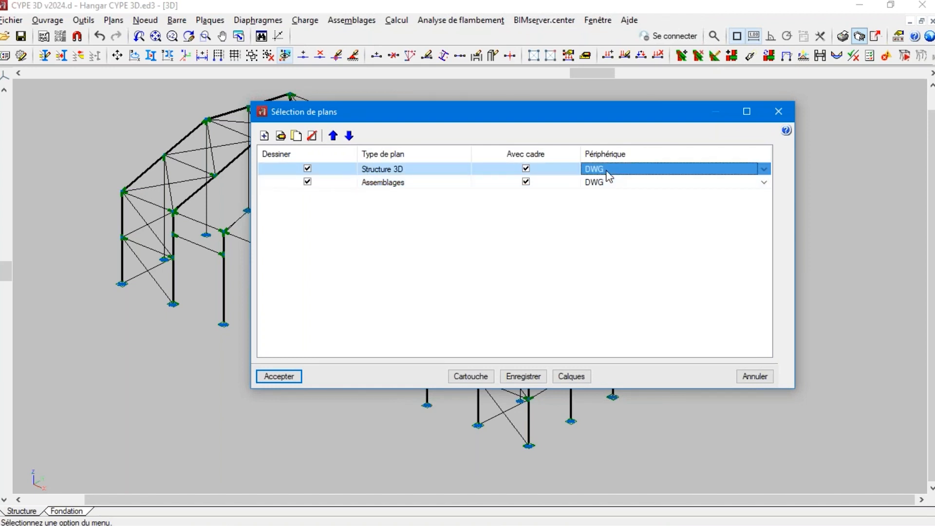
left_click(764, 168)
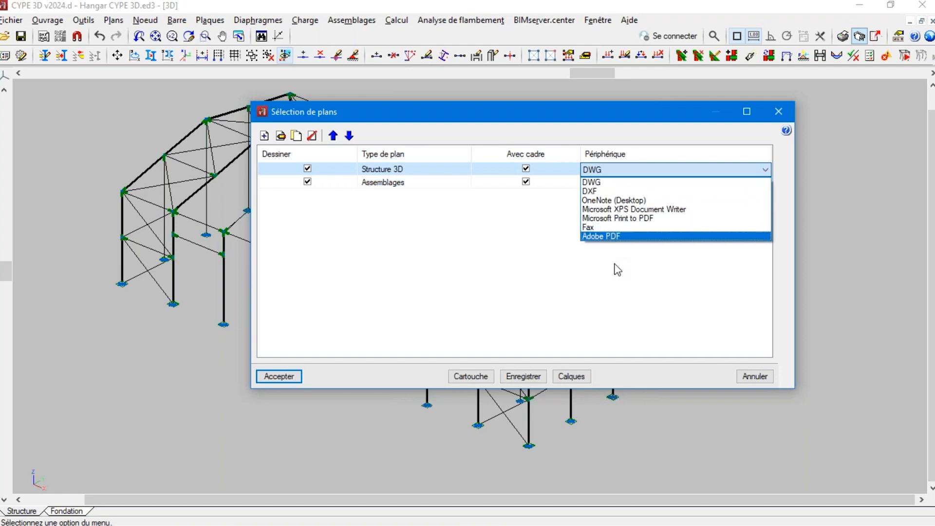
left_click(559, 285)
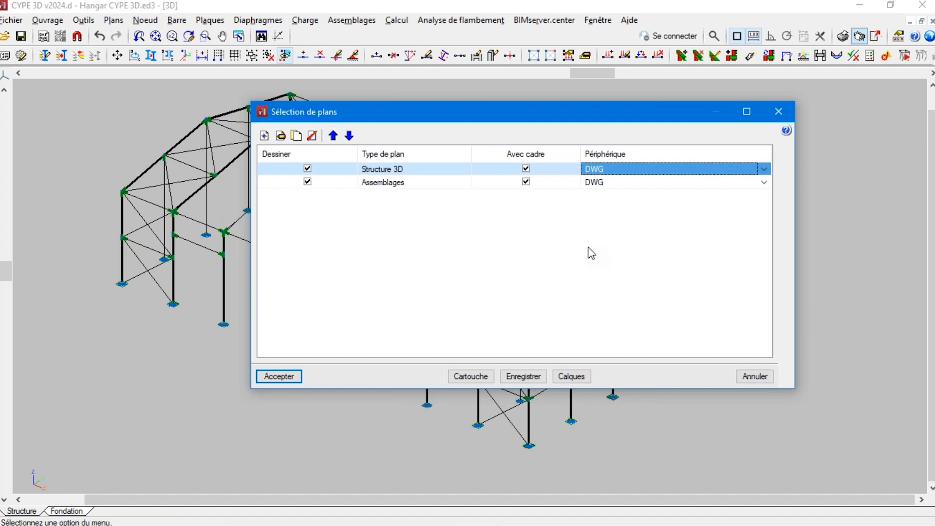
left_click(273, 379)
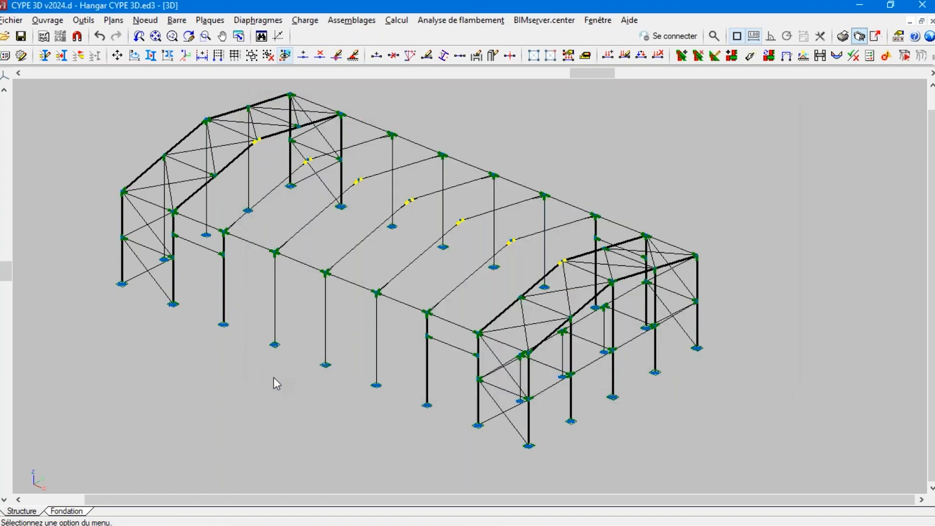
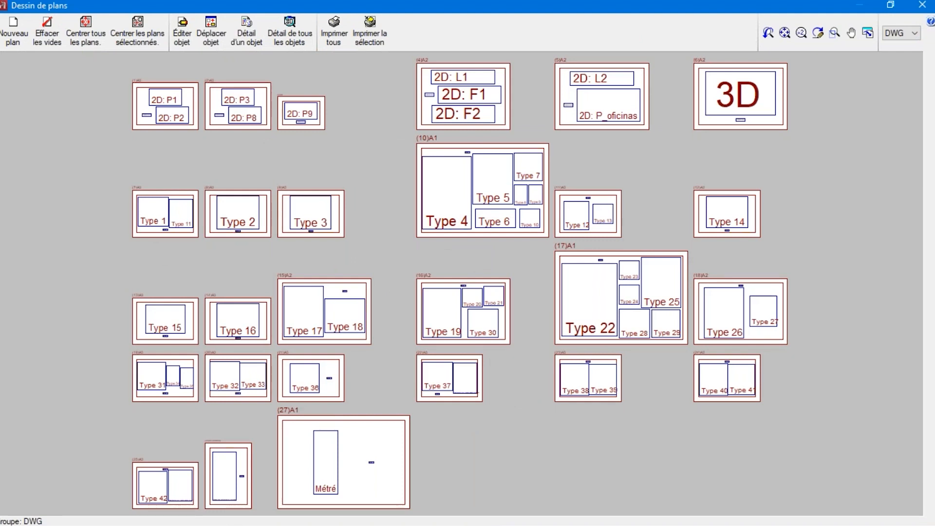
Show the details of all objects on the drawing sheets and examine the 2D frame elevations on sheets 1 and 2
left_click(289, 35)
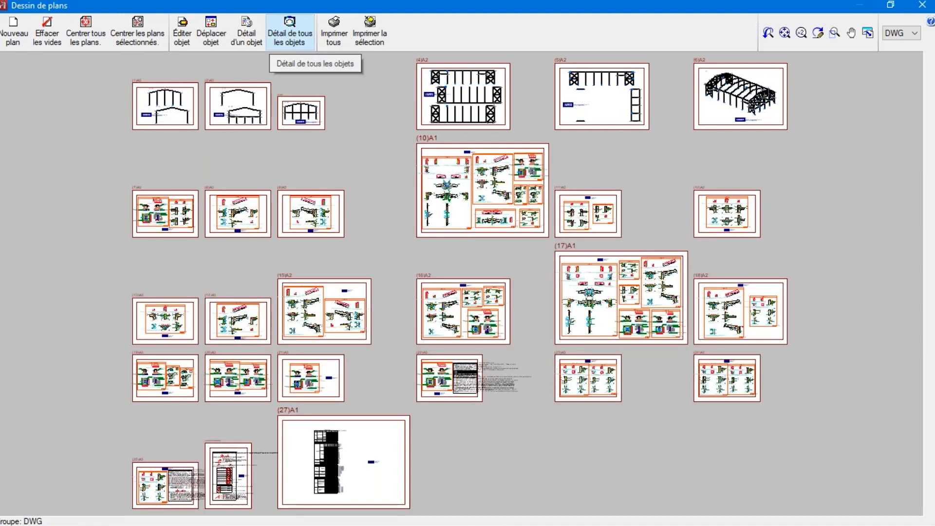
left_click(833, 34)
left_click(132, 73)
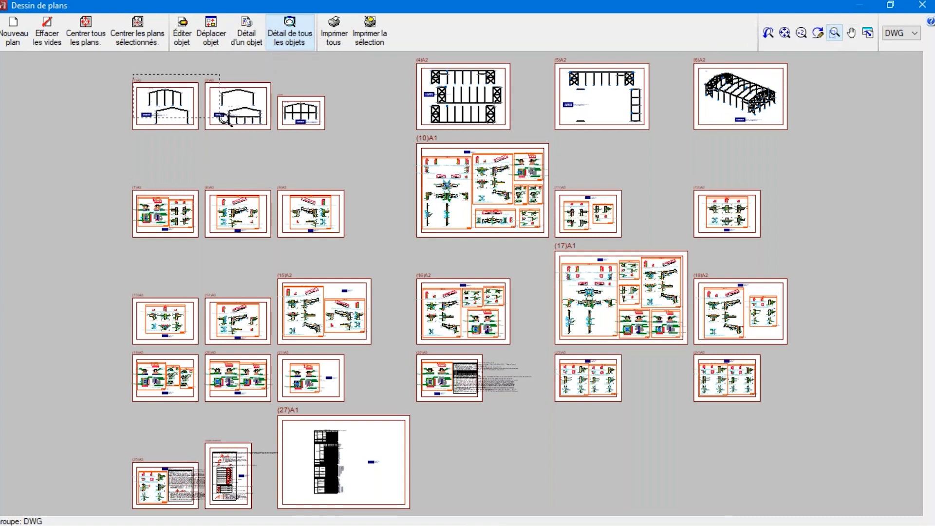
left_click(305, 146)
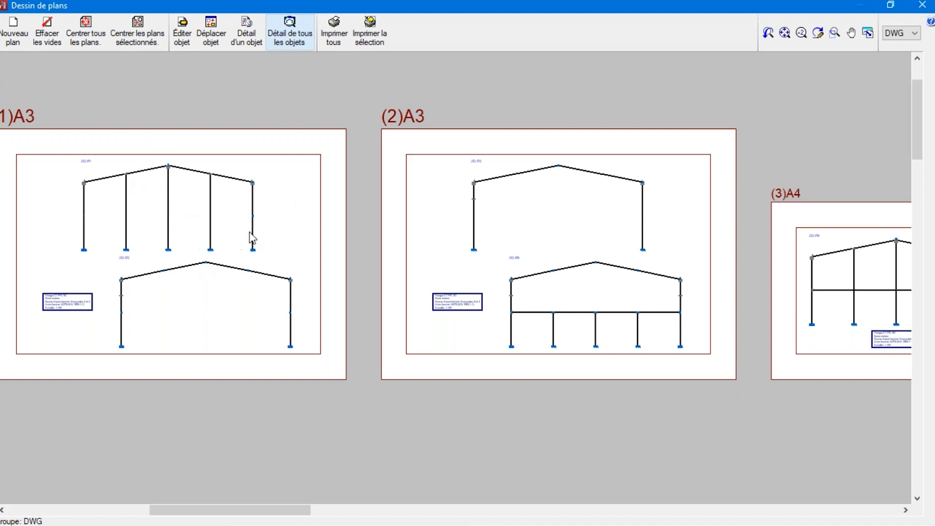
Examine the hangar's 3D view on sheet 6
left_click(785, 32)
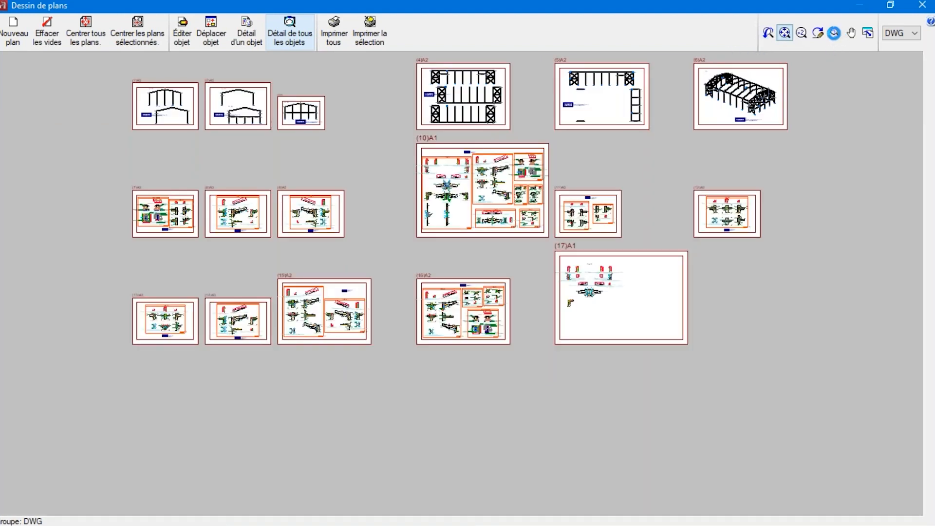
left_click(834, 32)
left_click_drag(691, 65, 787, 134)
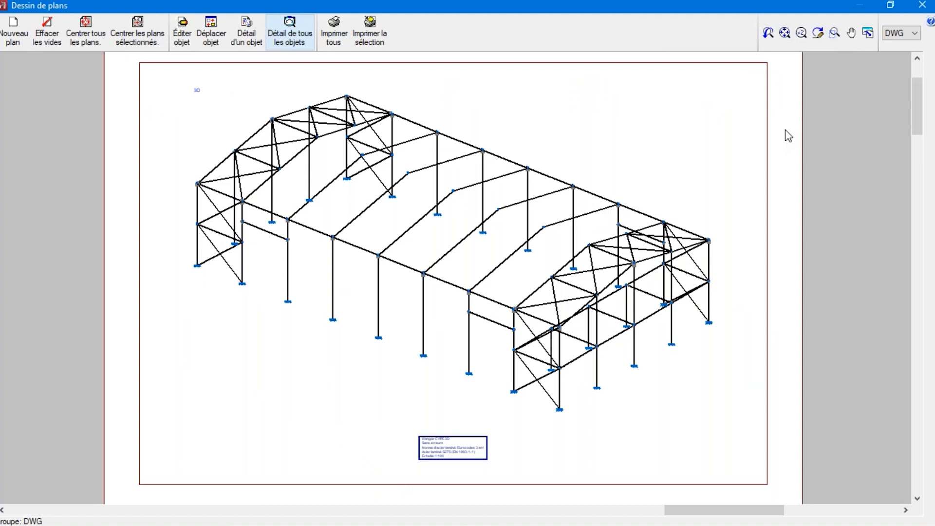
Examine the Type 4 joint details on sheet 10, including the bolted beam-to-post connections in sections B-B and D-D
left_click(784, 33)
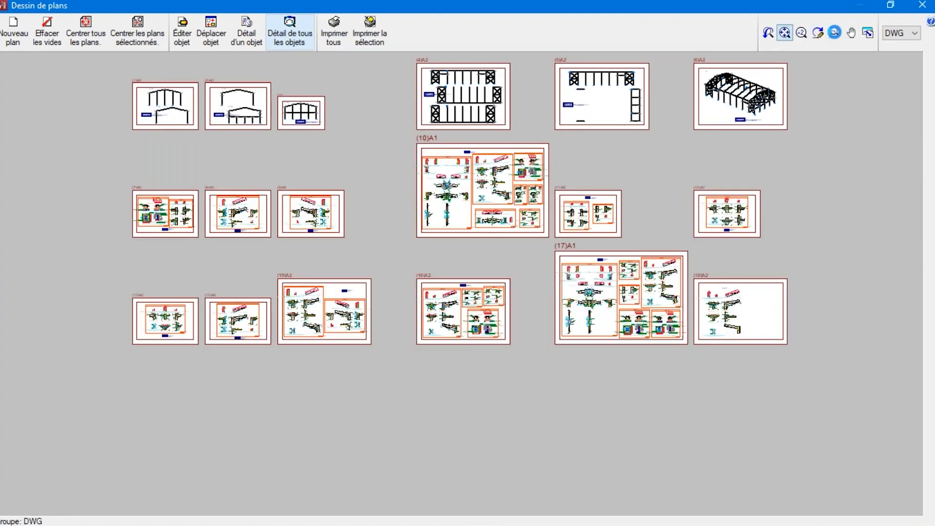
left_click(834, 33)
left_click_drag(421, 170, 472, 244)
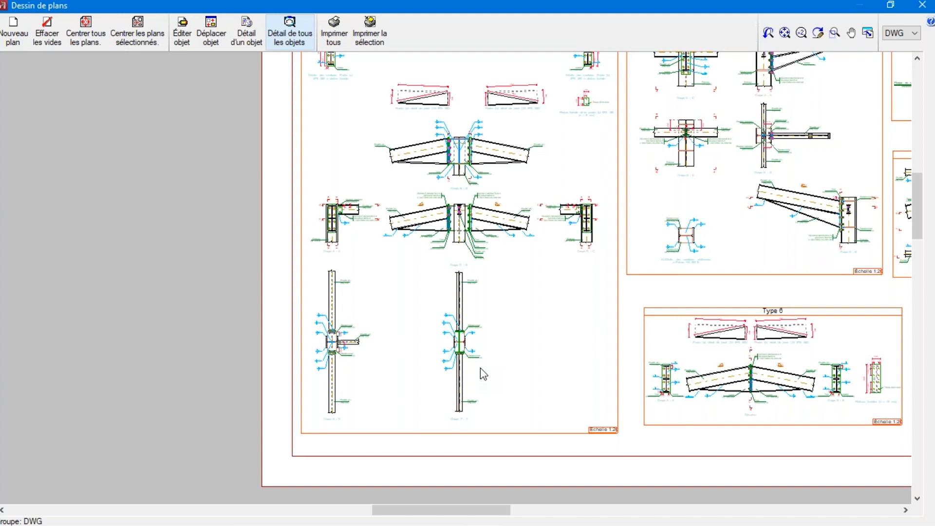
scroll(448, 225, "up", 3)
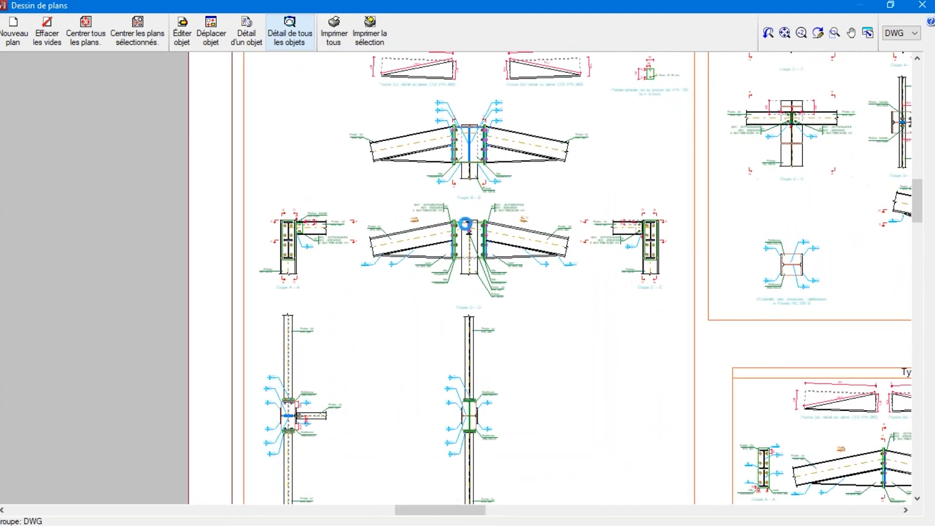
scroll(465, 224, "up", 6)
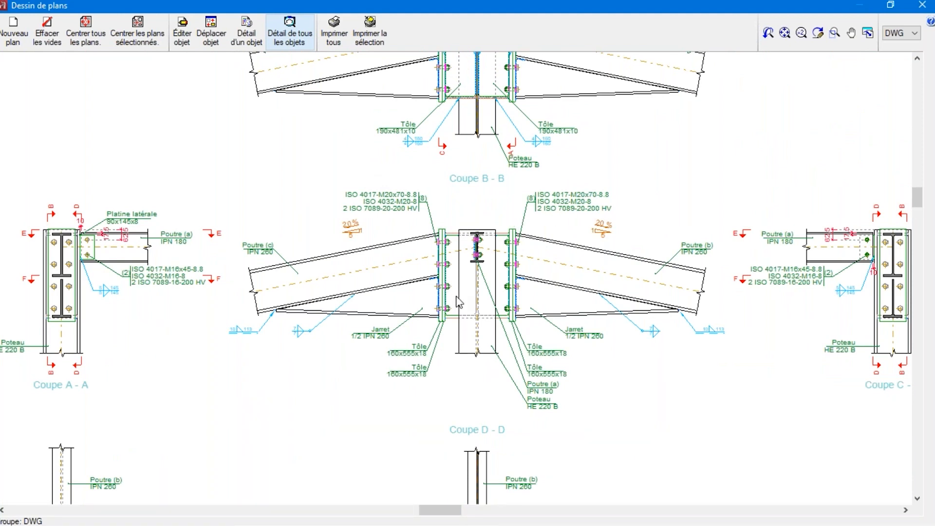
scroll(480, 347, "down", 3)
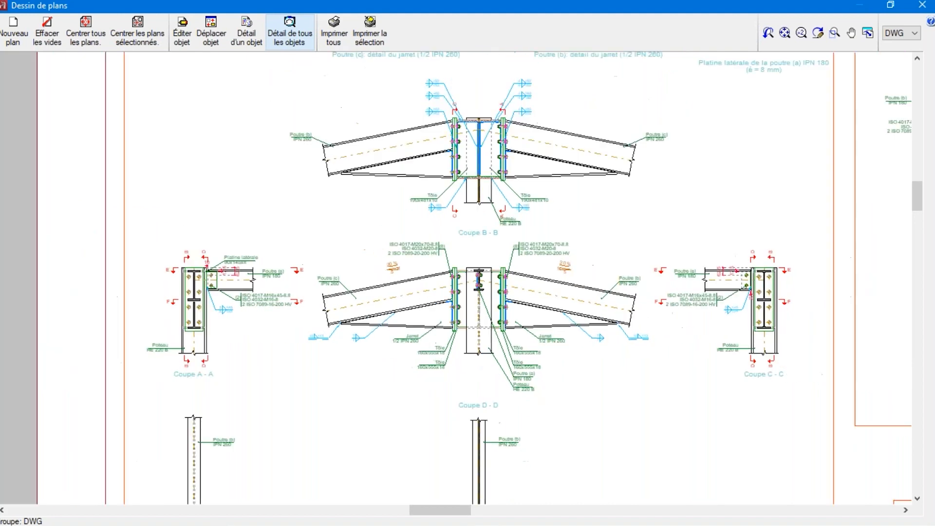
scroll(484, 363, "down", 1)
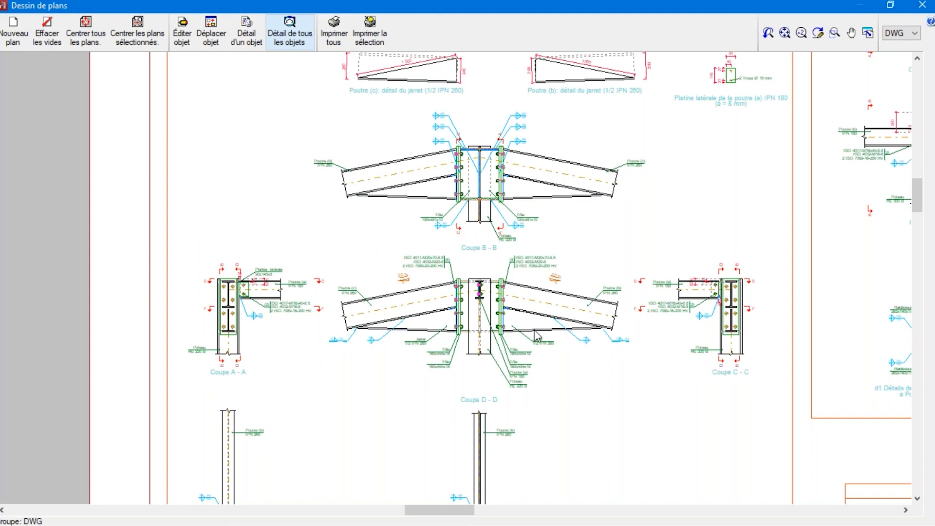
Examine the quantity tables on sheet 27, covering welds, plates, bolting elements and anchor plates
scroll(504, 332, "down", 2)
scroll(494, 336, "down", 2)
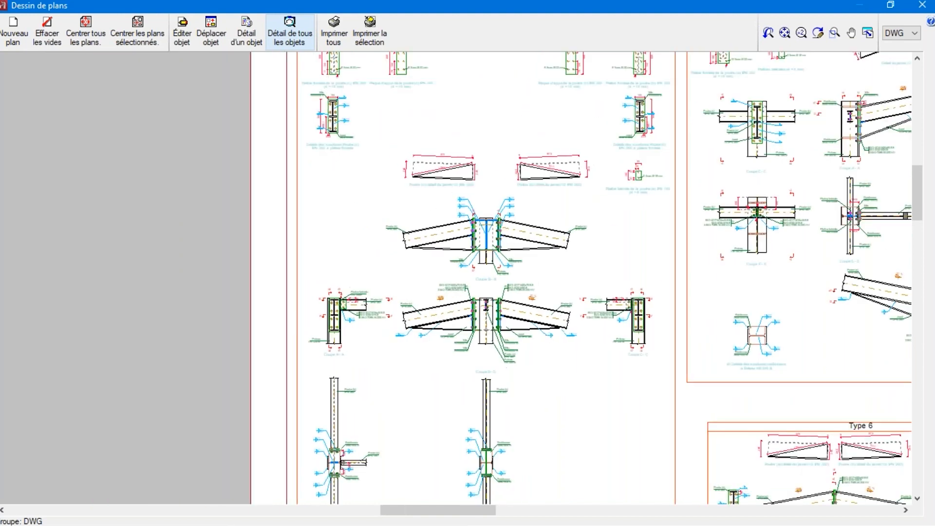
scroll(485, 321, "down", 1)
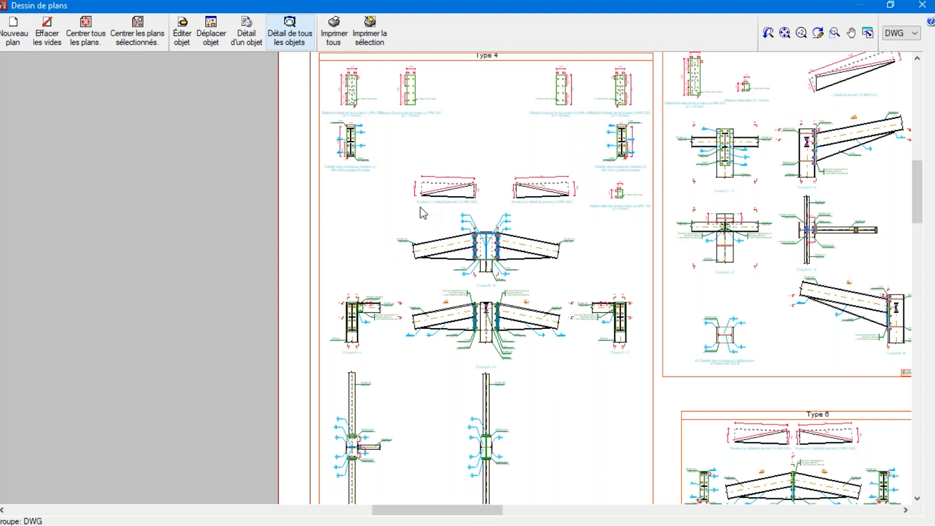
scroll(328, 188, "down", 5)
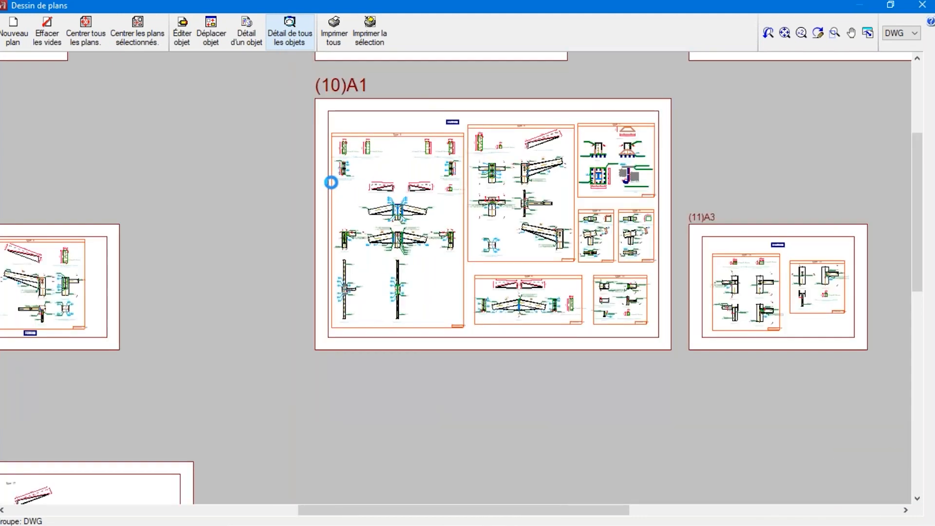
scroll(331, 182, "down", 2)
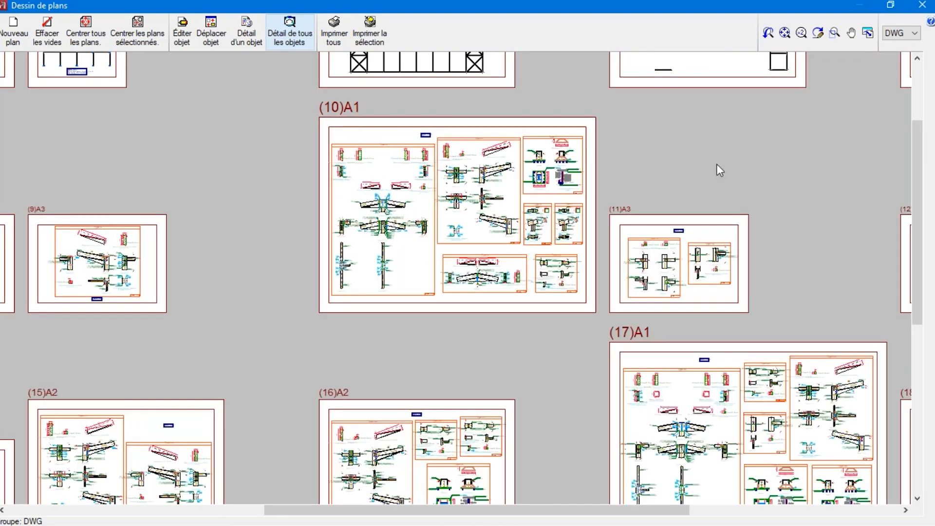
left_click(784, 33)
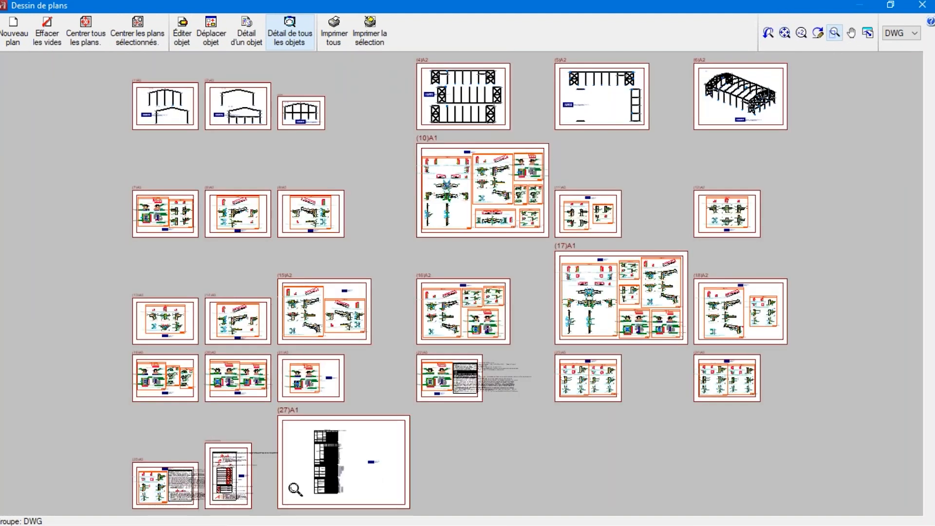
left_click_drag(308, 426, 346, 483)
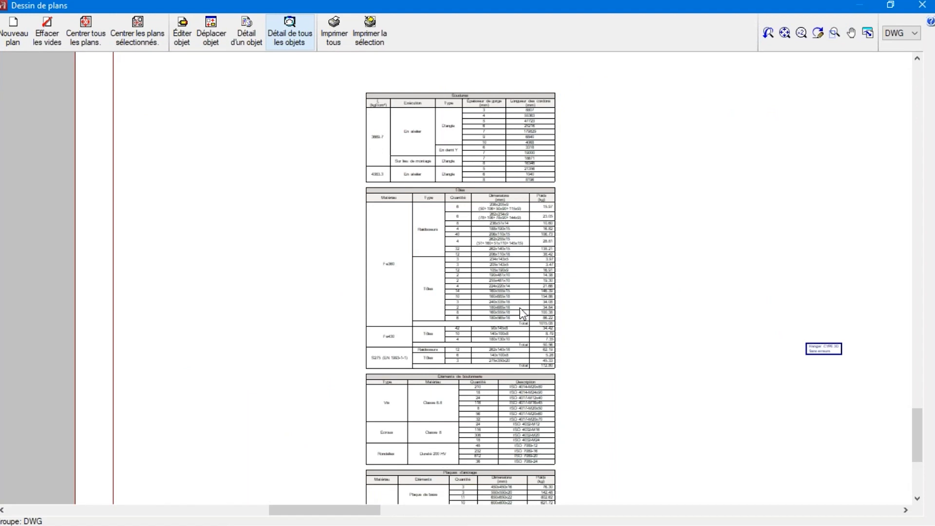
scroll(520, 308, "up", 12)
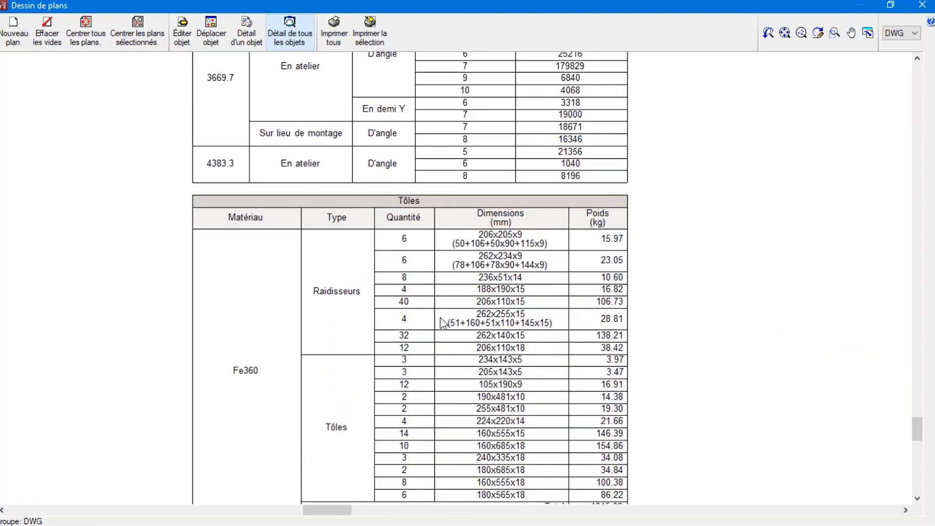
left_click_drag(918, 429, 920, 457)
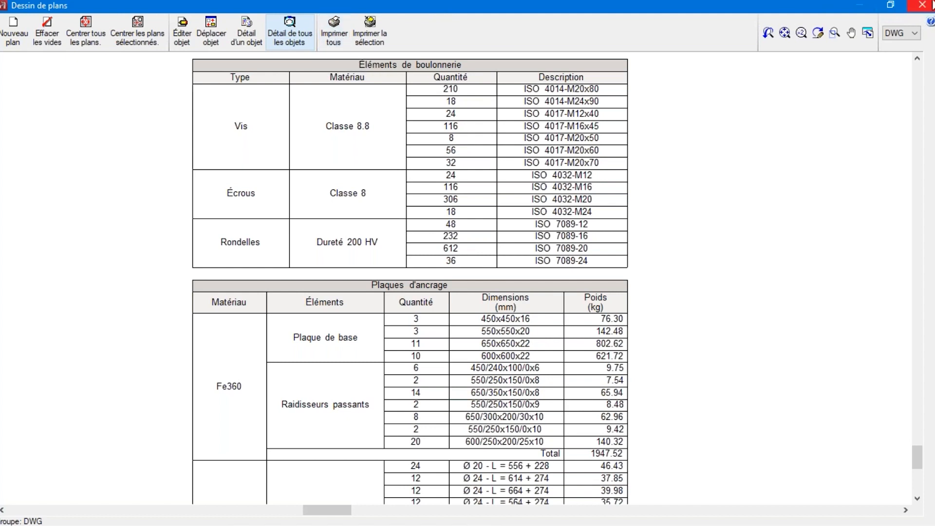
Close the drawing sheets, cancel the plan selection and exit CYPE 3D without saving the job
left_click(927, 6)
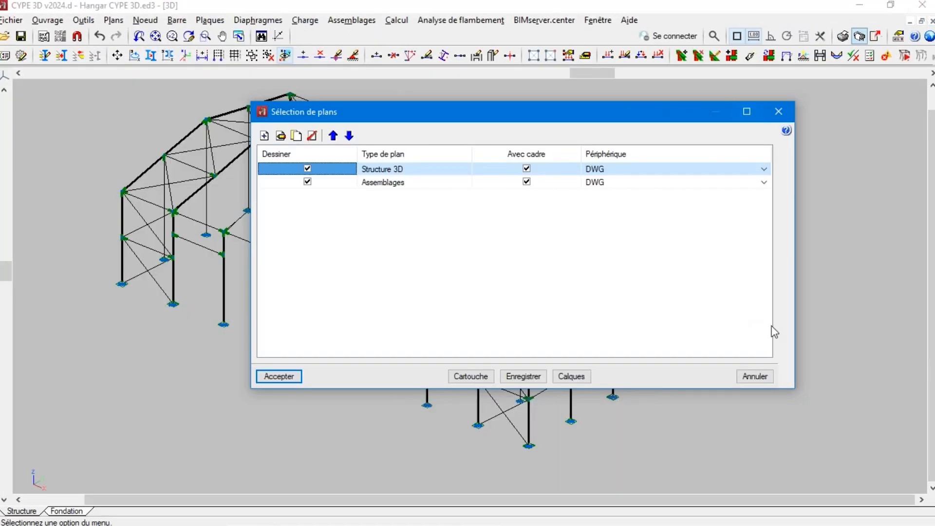
left_click(757, 381)
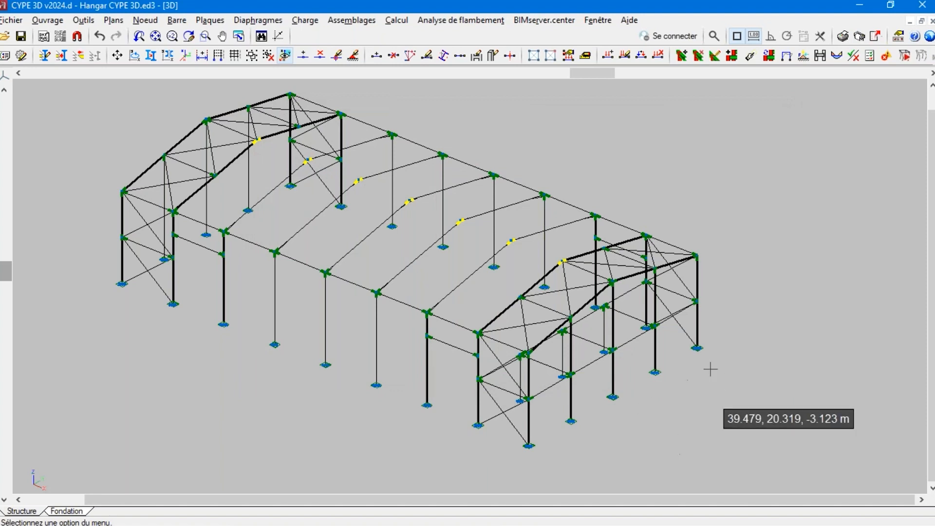
left_click(924, 2)
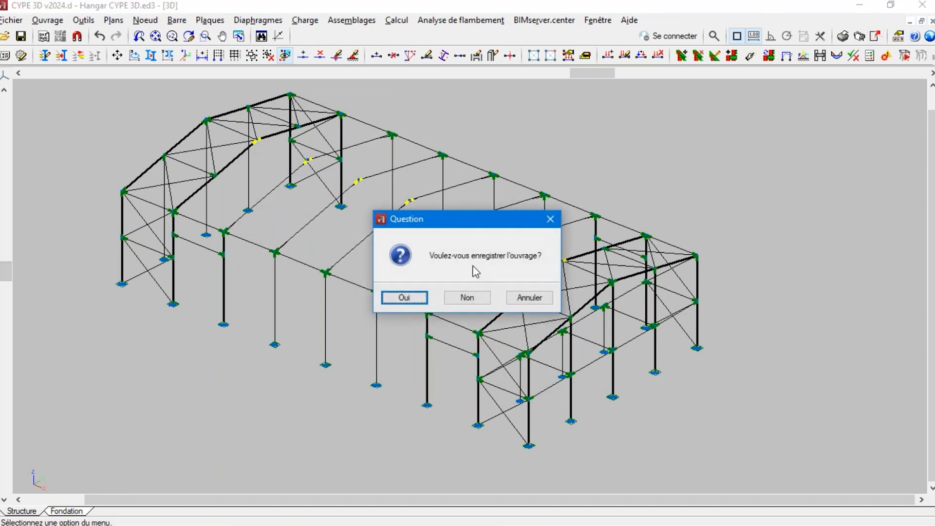
left_click(463, 299)
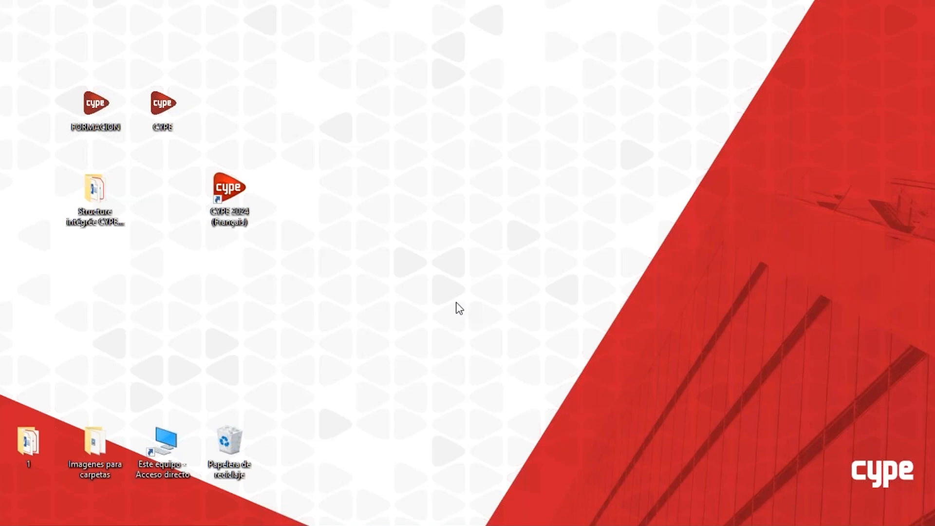
Switch to CYPECAD from the CYPE 2024 launcher and create a new job with the file name hangar
double_click(239, 202)
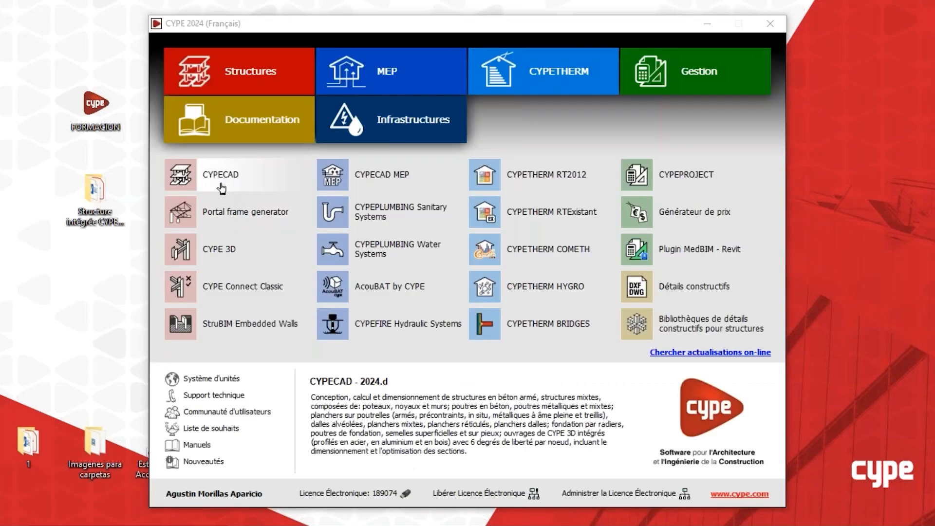
left_click(220, 180)
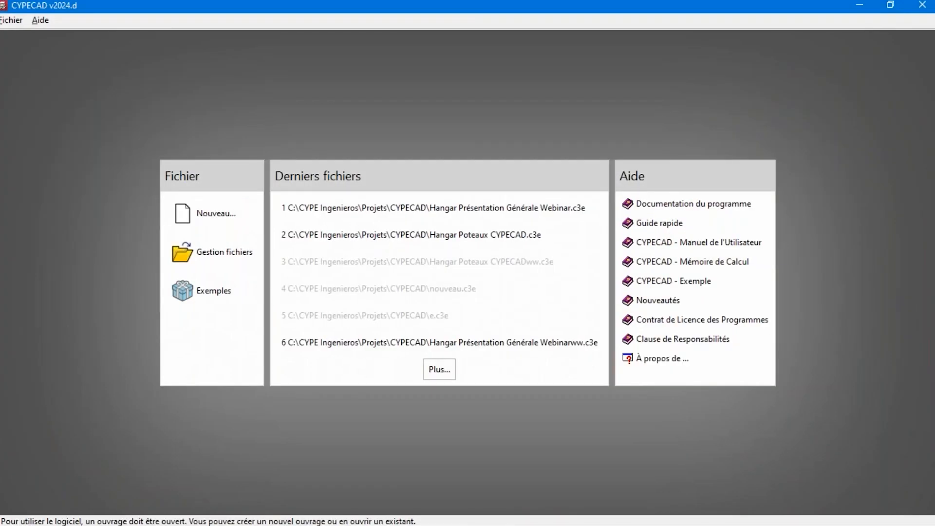
left_click(209, 215)
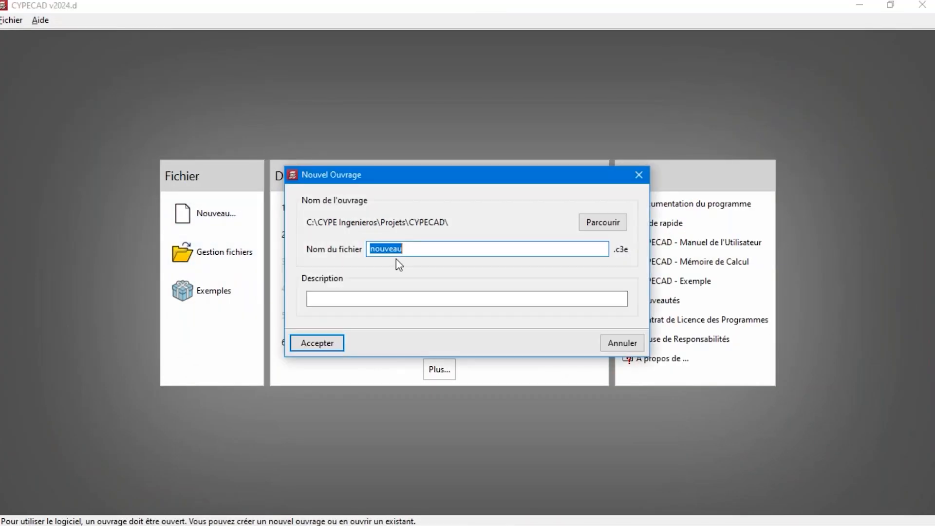
type("hangar")
key("Tab")
key("Return")
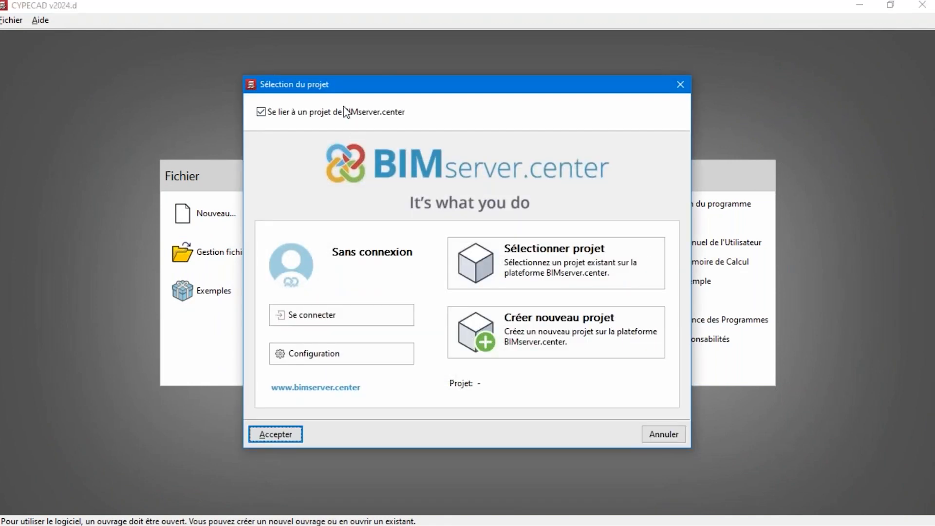
Turn off the link to a BIMserver.center project and start the job as an empty one (Ouvrage vide)
left_click(302, 117)
left_click(277, 433)
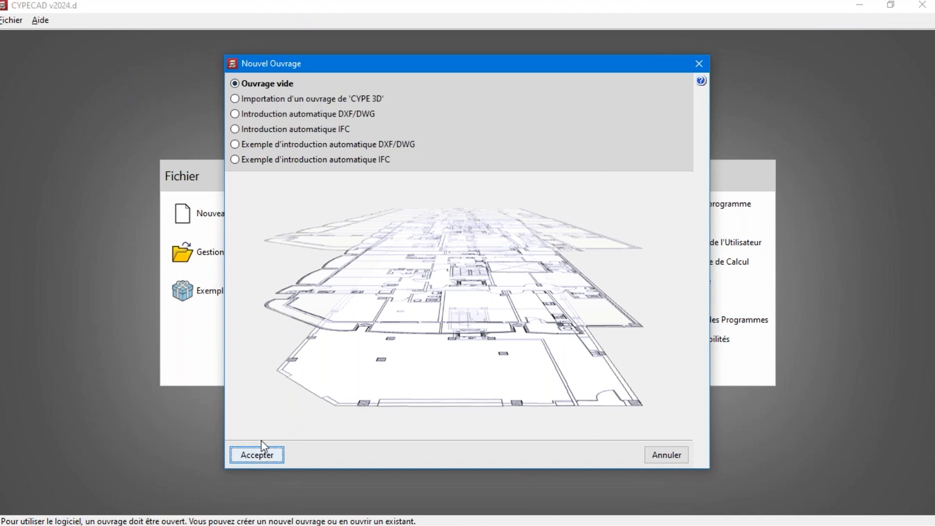
left_click(264, 453)
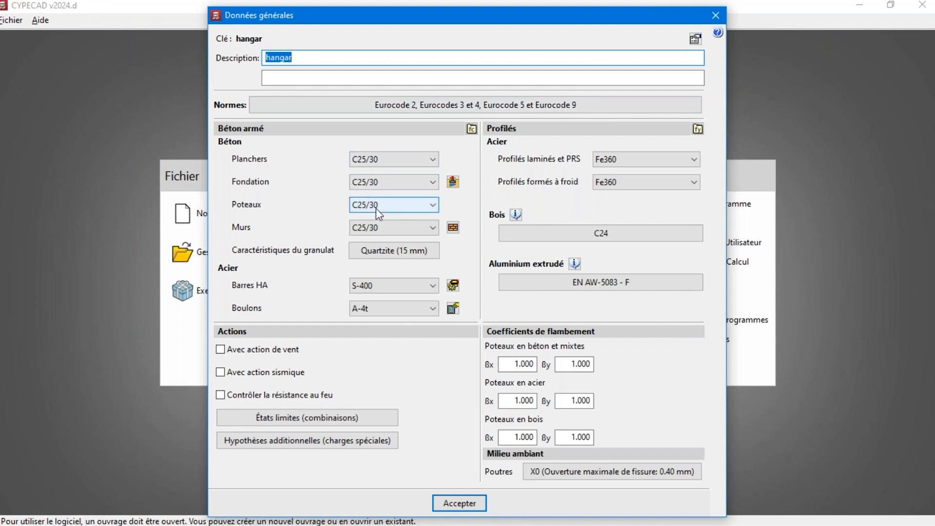
In the additional load cases, replace use category A. Habitations et zones résidentielles with E. Lieux de stockage
left_click(275, 441)
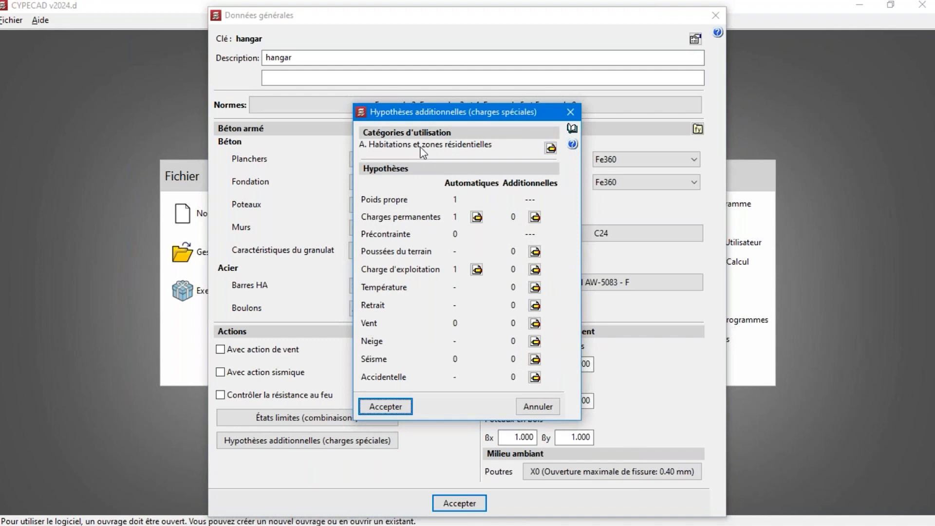
left_click(551, 149)
left_click(412, 265)
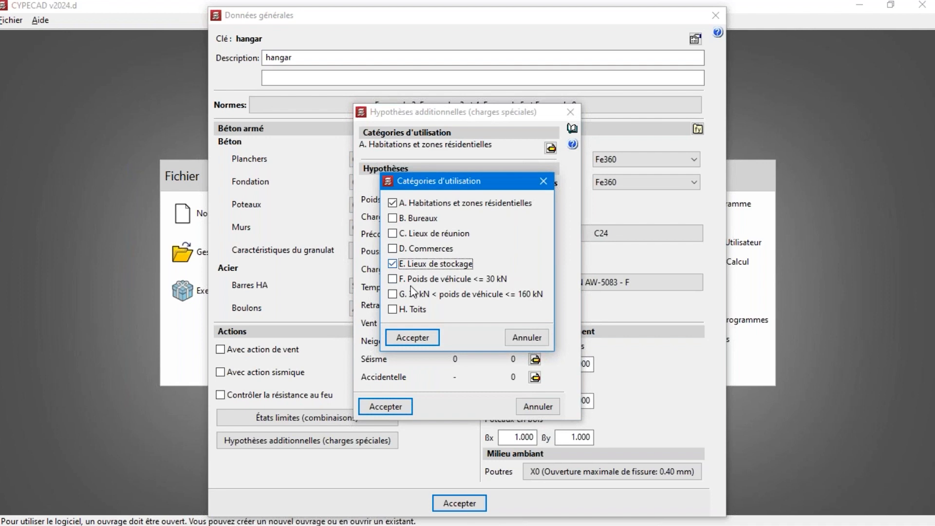
left_click(414, 337)
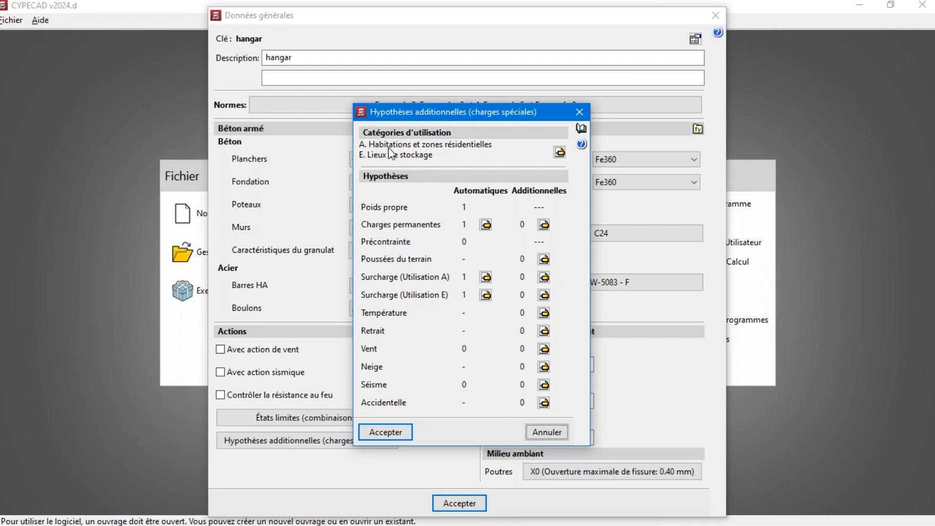
left_click(559, 153)
left_click(437, 216)
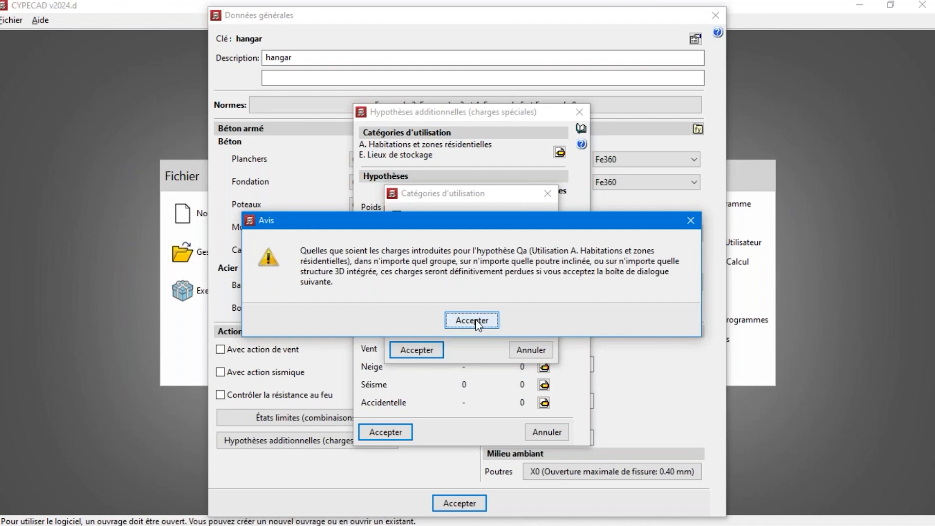
left_click(475, 319)
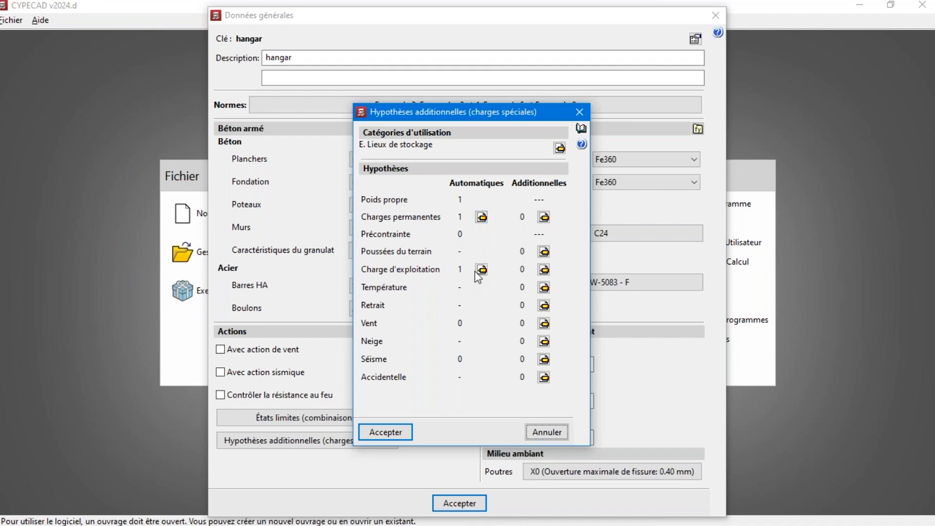
mouse_move(483, 271)
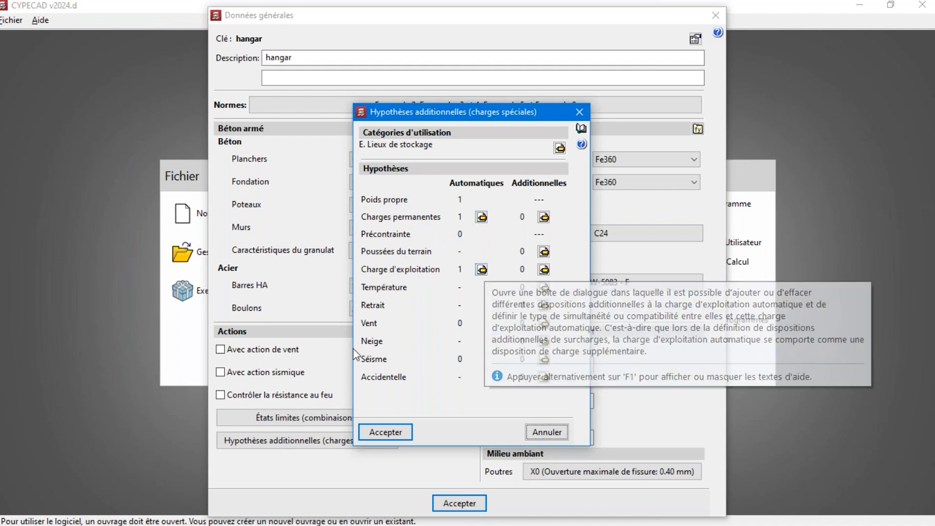
left_click(384, 431)
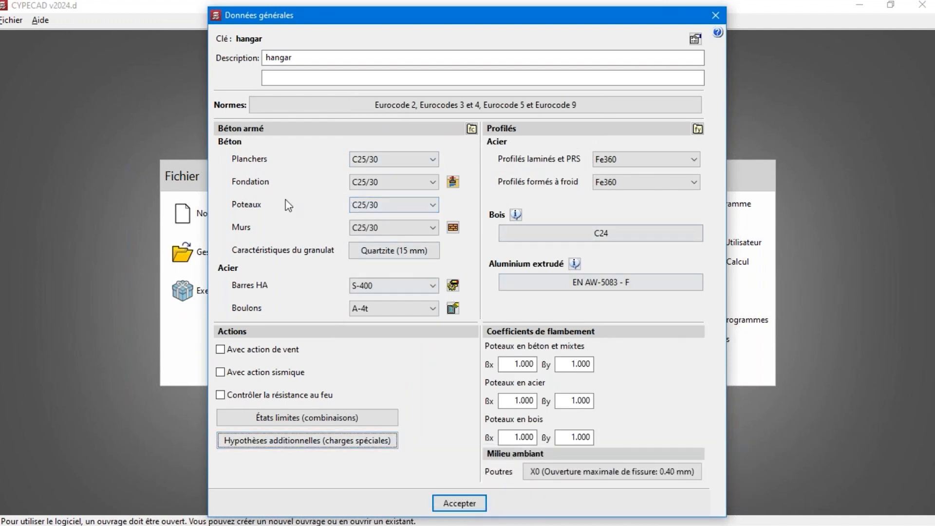
Set the reinforcing bar steel to S-500, then accept the general data and the default limit states
left_click(358, 288)
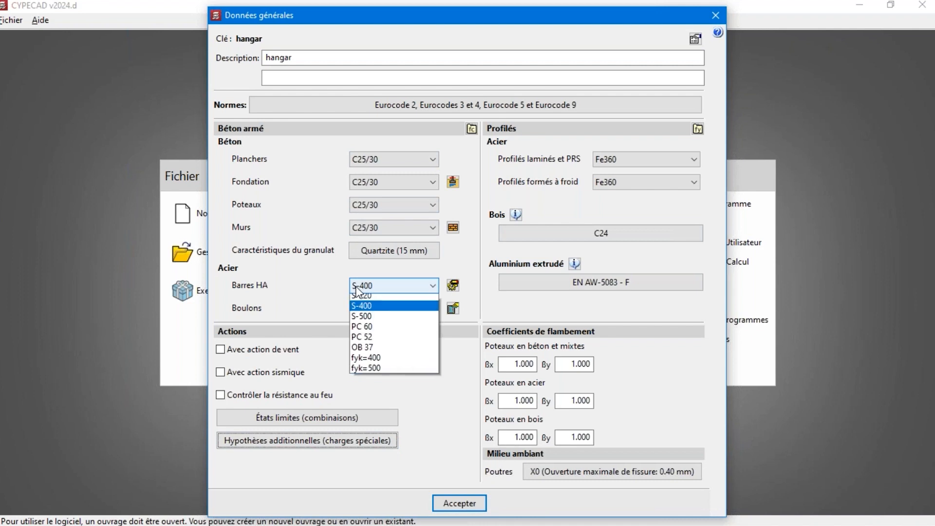
left_click(371, 317)
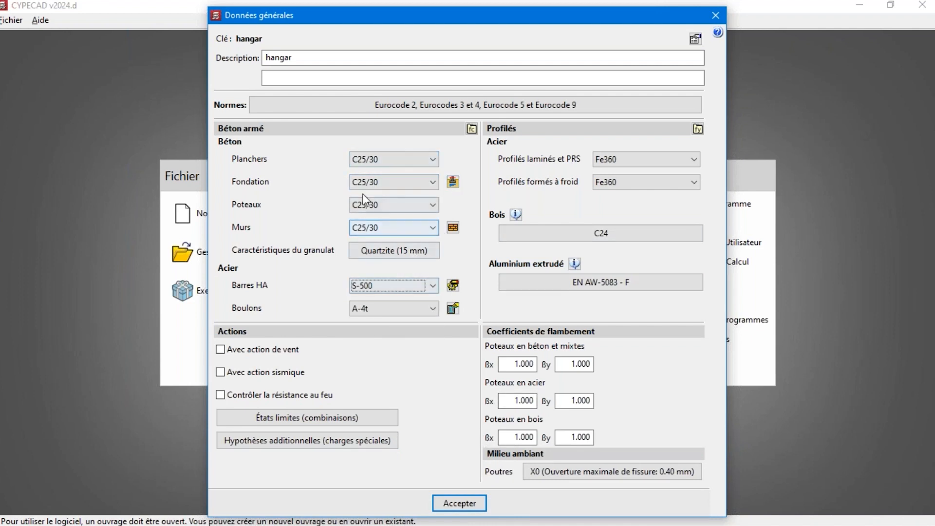
left_click(461, 503)
left_click(468, 308)
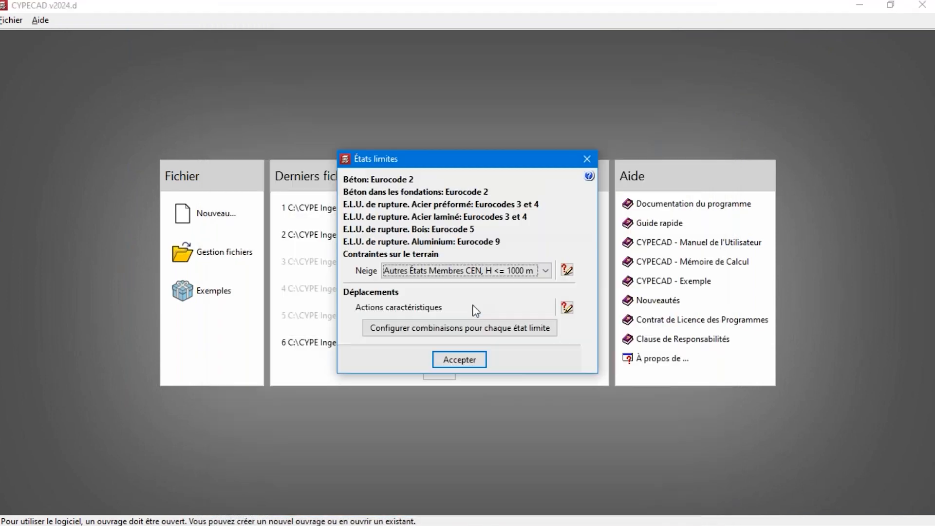
left_click(456, 361)
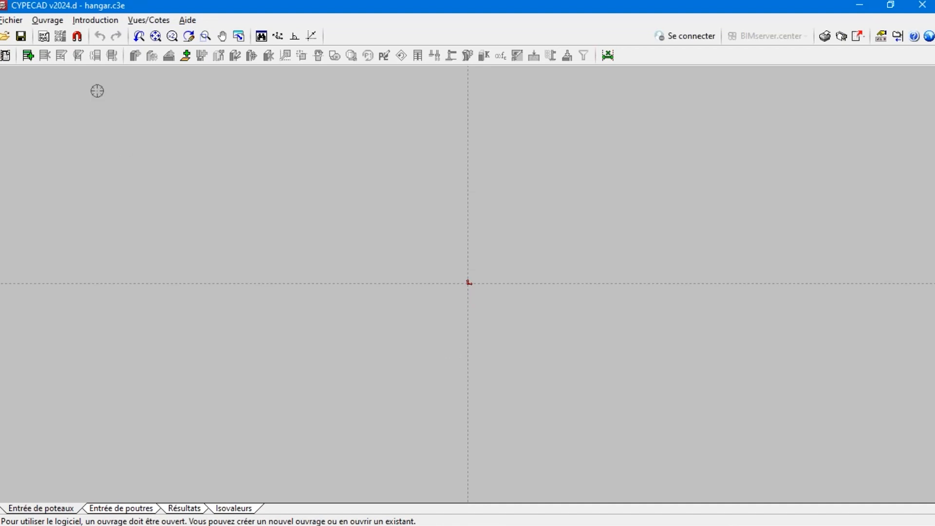
Start inserting one new level and name it Plancher RdC
left_click(90, 21)
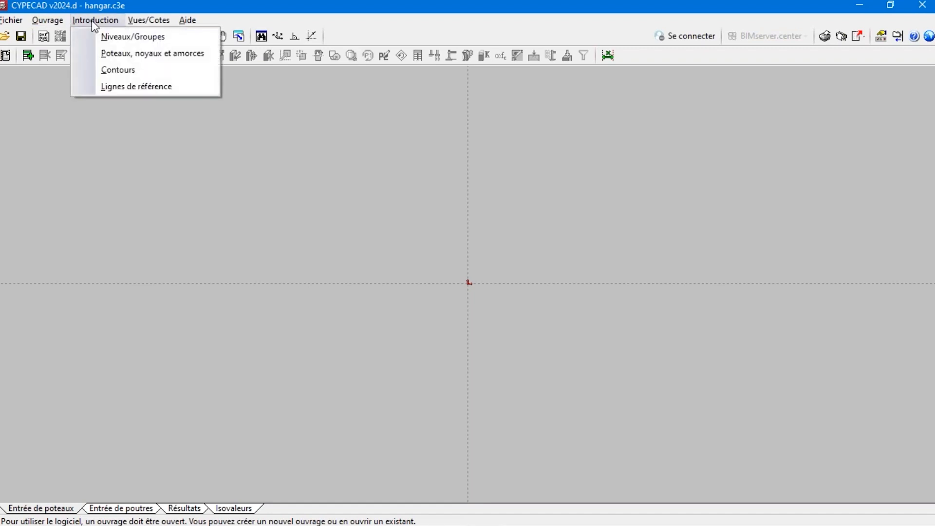
left_click(114, 39)
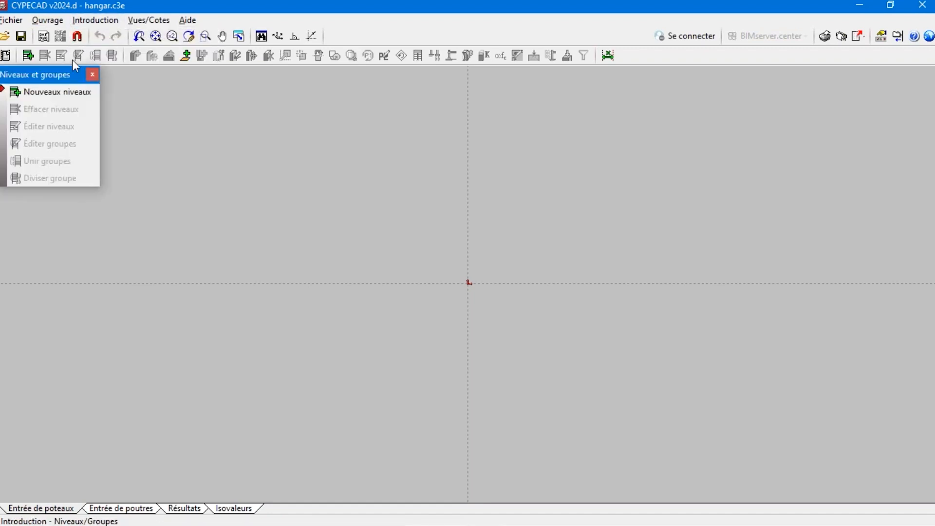
left_click(57, 94)
key("Return")
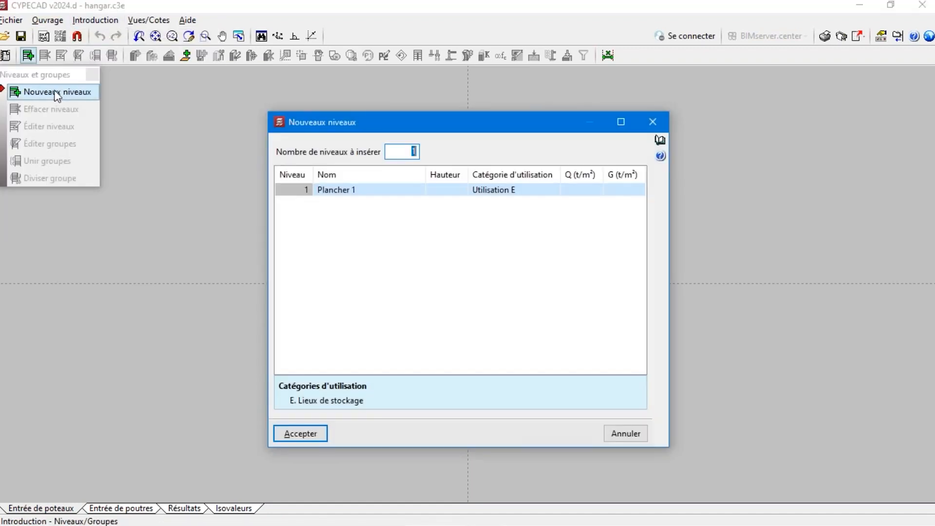
left_click(369, 197)
left_click(367, 194)
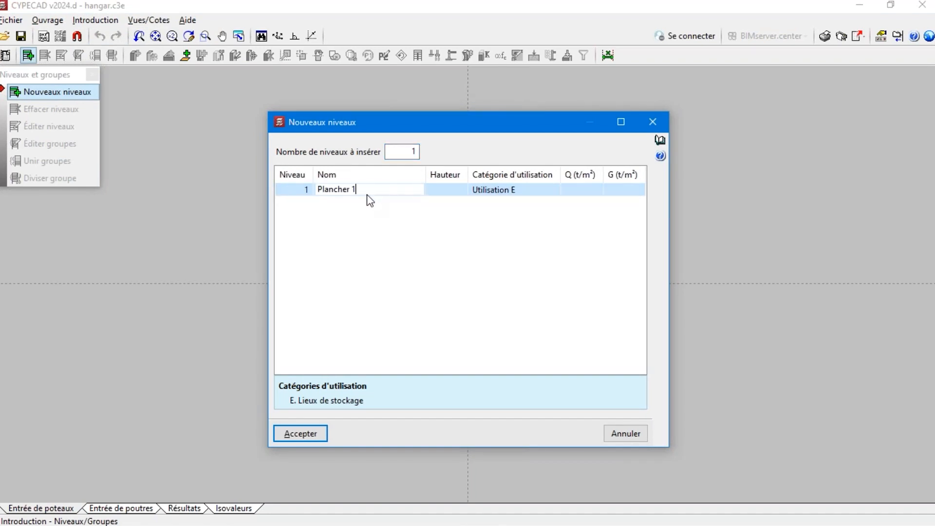
double_click(366, 192)
type("RdC")
key("Return")
Set the Plancher RdC level to a 4.5 m height, 2 t/m² live load Q and 0.2 t/m² dead load G, then accept it
left_click(442, 193)
left_click(444, 195)
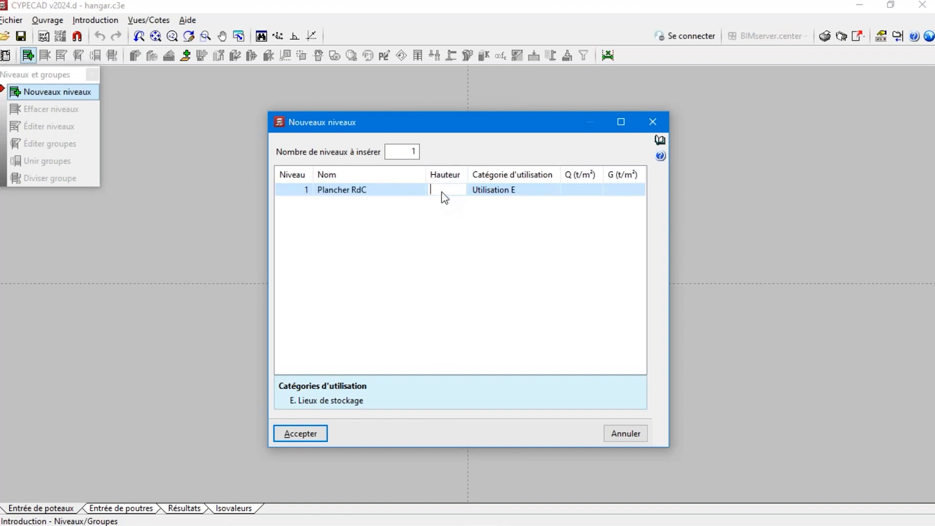
type("4.5")
left_click(574, 194)
left_click(574, 192)
type("2")
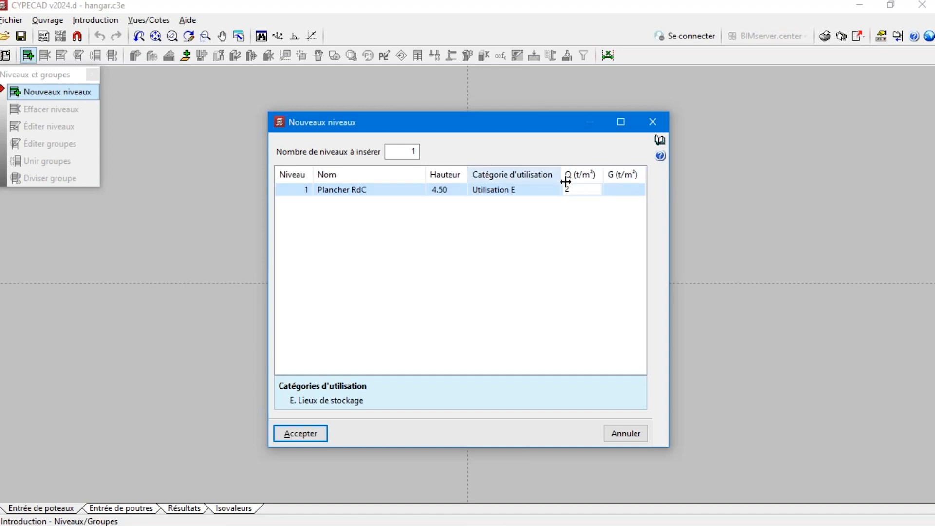
left_click(617, 191)
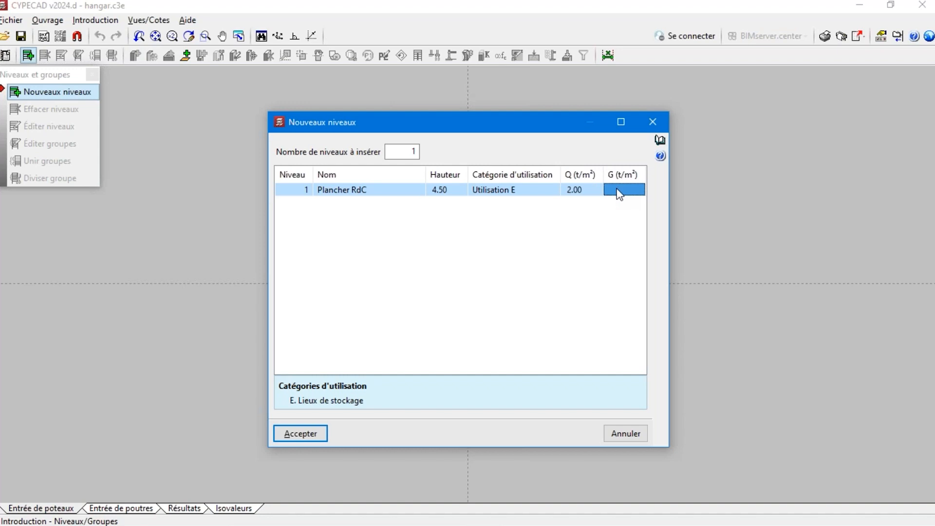
left_click(618, 192)
type(".2")
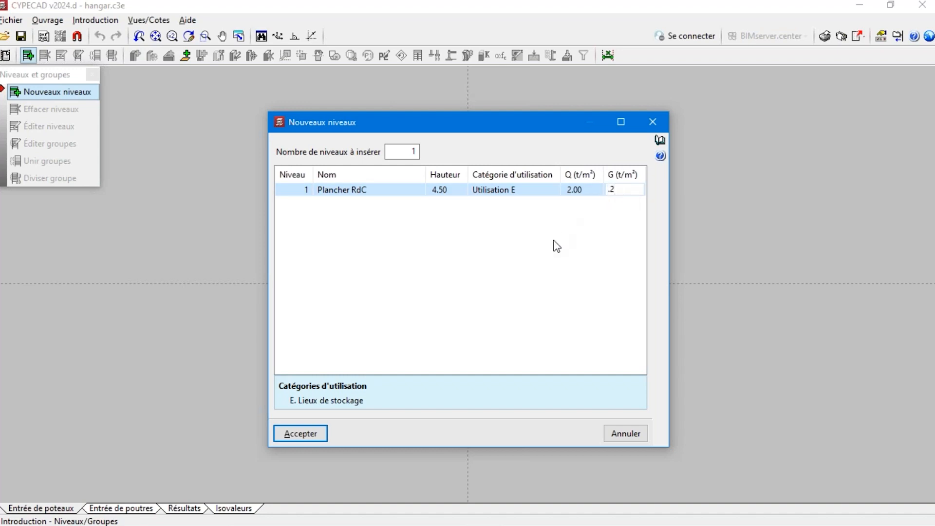
left_click(311, 435)
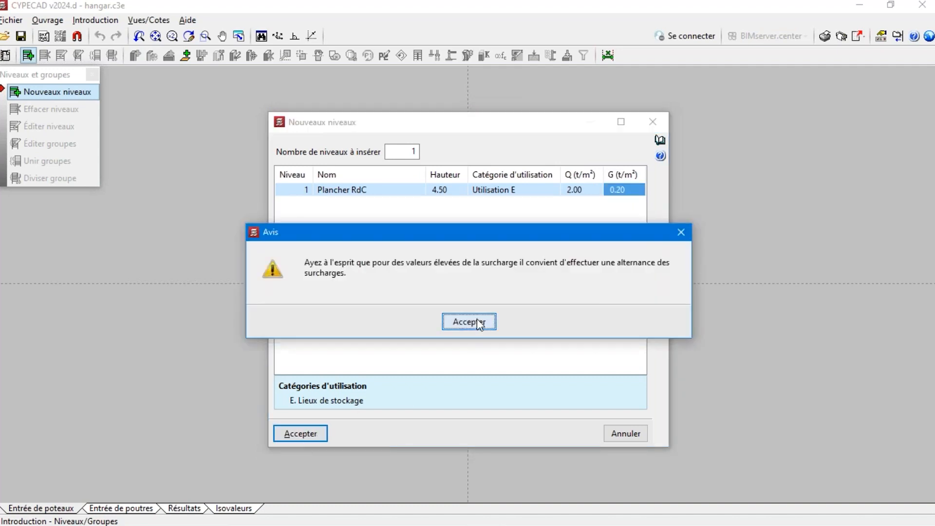
left_click(469, 322)
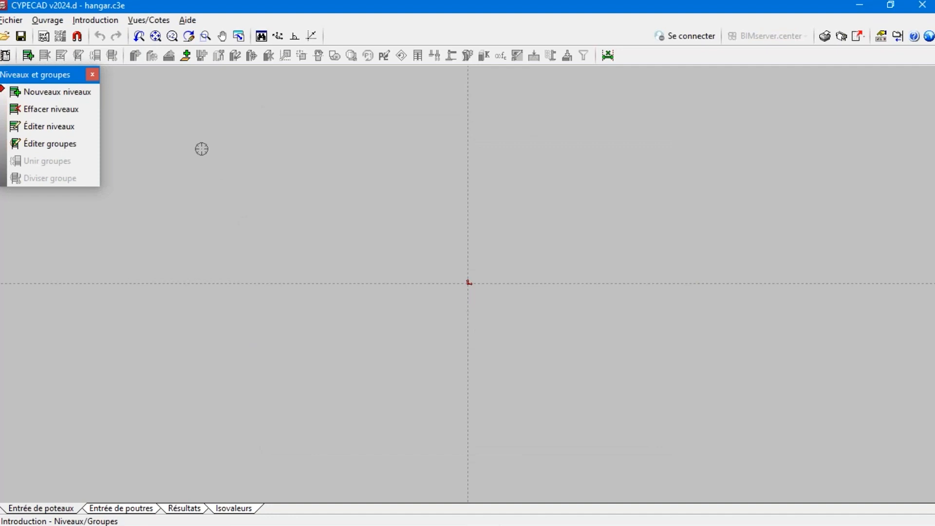
Edit the levels to set the foundation plane elevation to -4.5 m and accept
left_click(46, 127)
left_click(452, 205)
key("Delete")
key("Delete")
key("Delete")
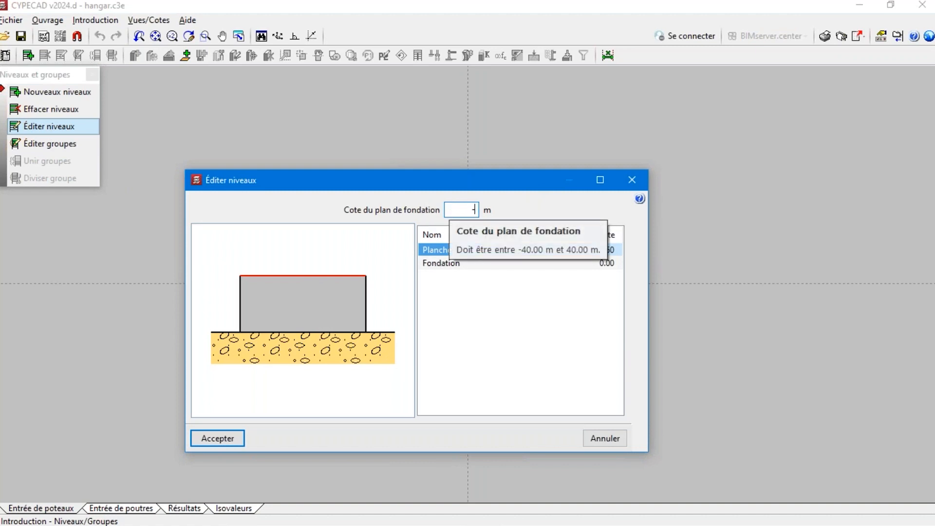
type("-4,5")
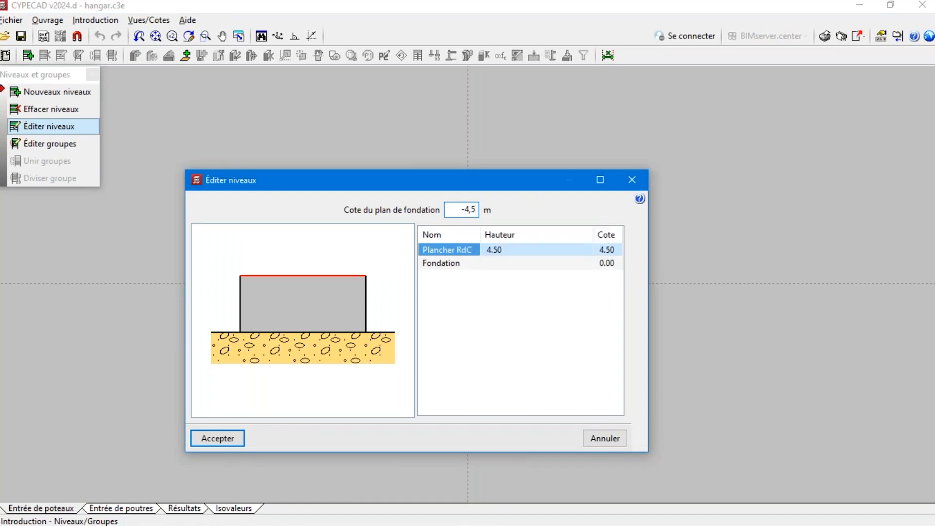
left_click(518, 251)
left_click(429, 340)
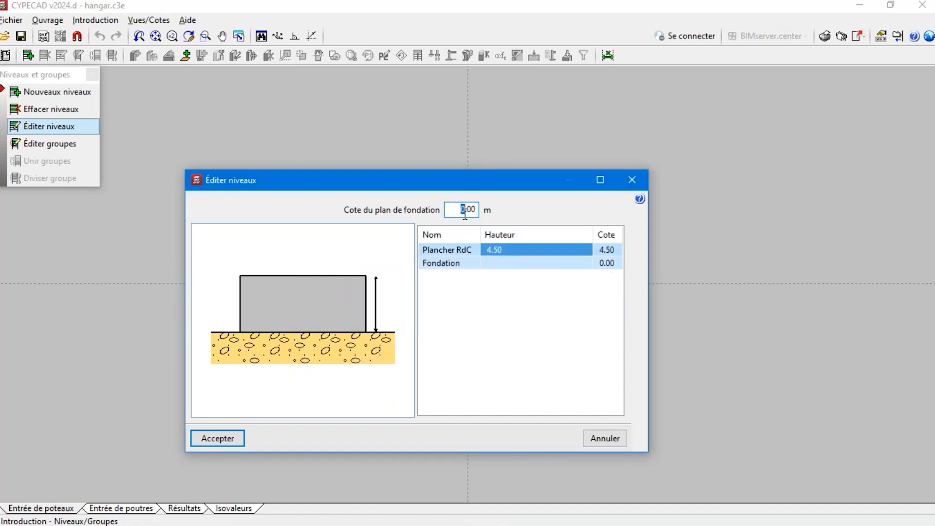
type("-")
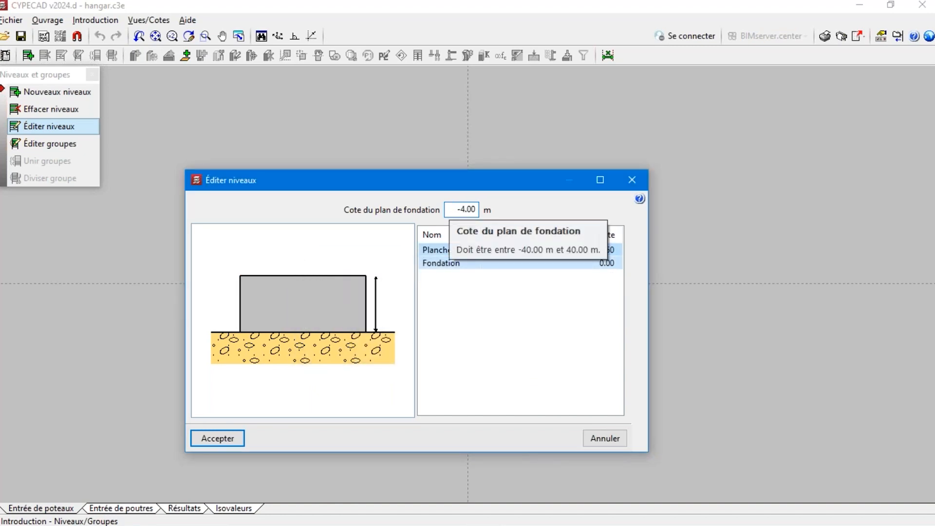
type("4.")
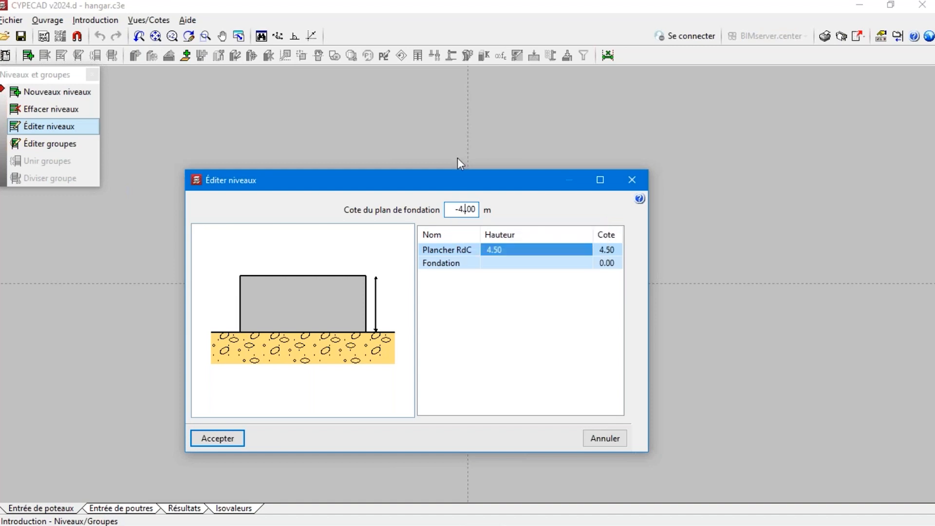
key("Delete")
key("Delete")
key("Delete")
type("5")
key("Tab")
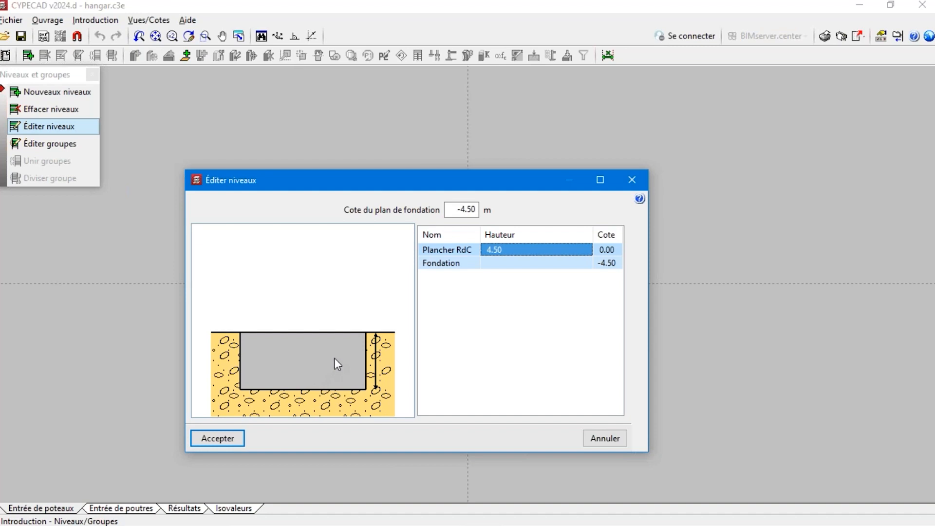
left_click(206, 441)
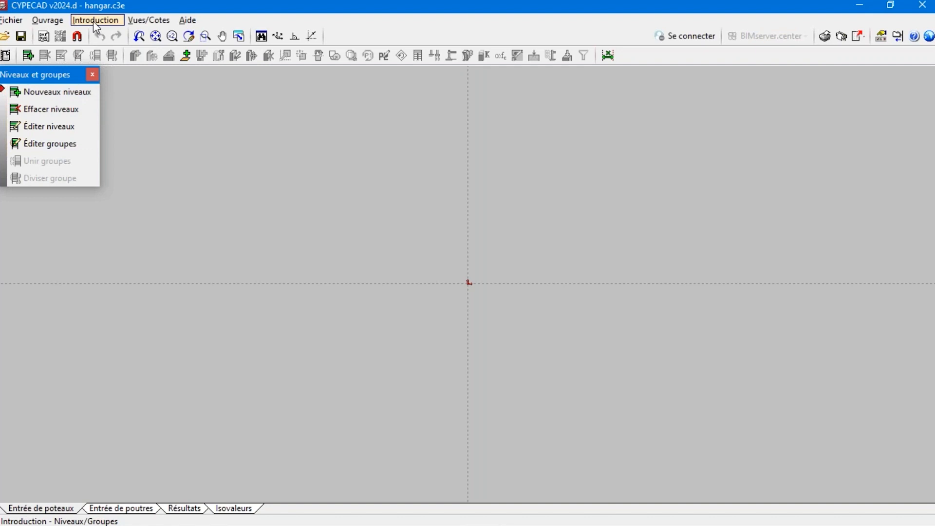
Import Plancher RdC.dwg and Plancher Sous-Sol.dwg as background drawing views
left_click(43, 37)
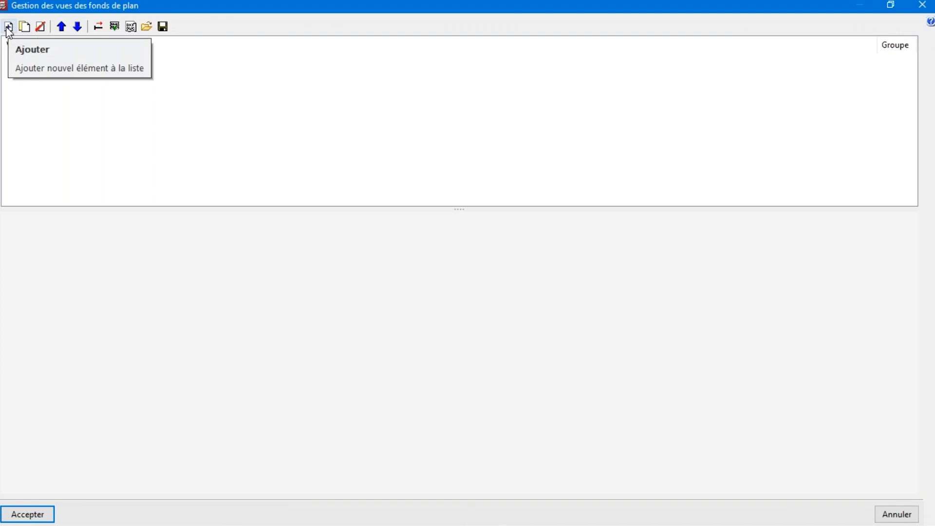
left_click(922, 5)
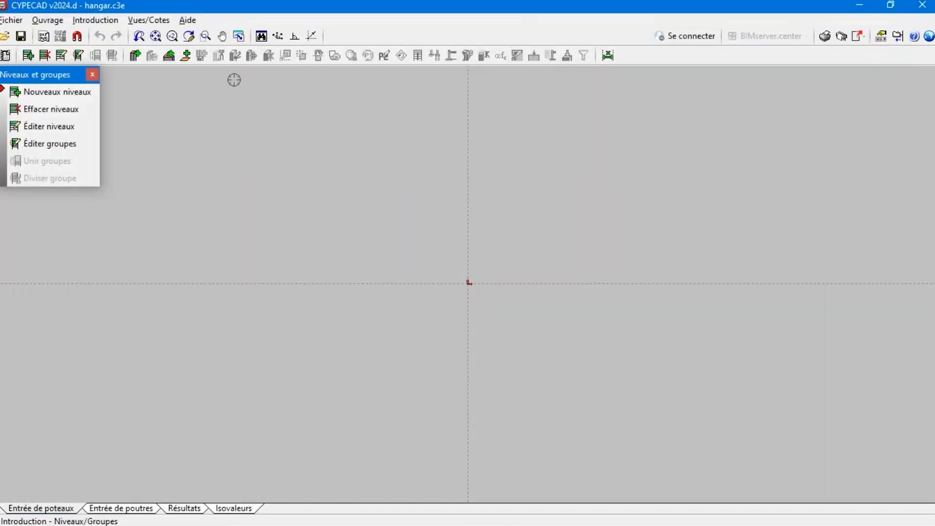
left_click(43, 38)
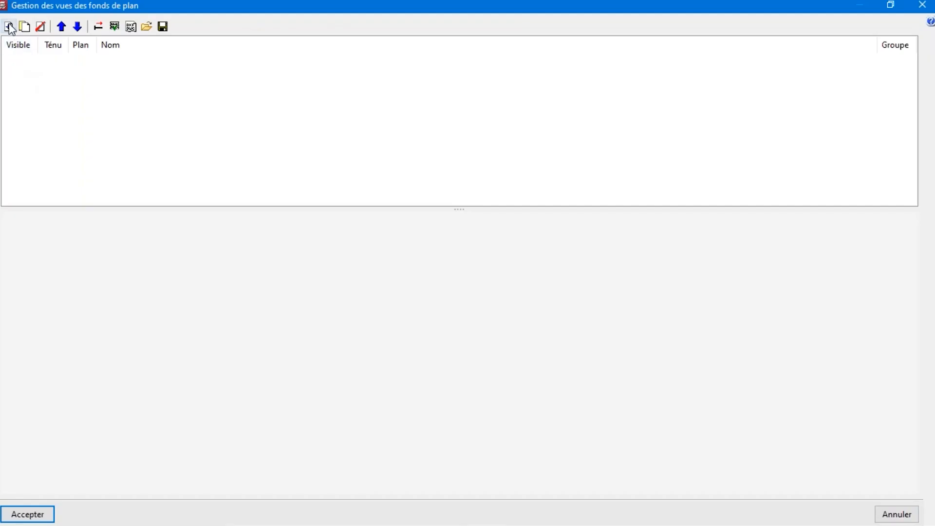
left_click(9, 26)
left_click_drag(413, 214, 317, 156)
left_click(715, 503)
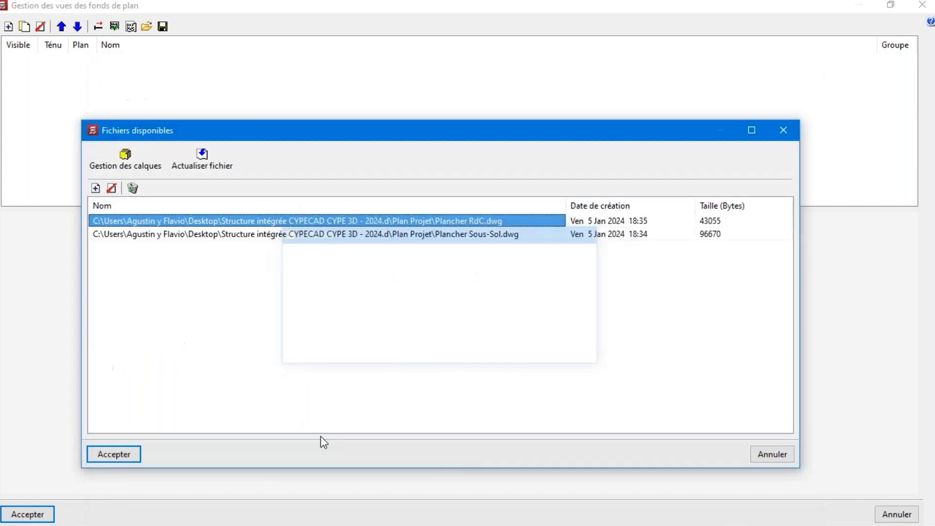
left_click(114, 454)
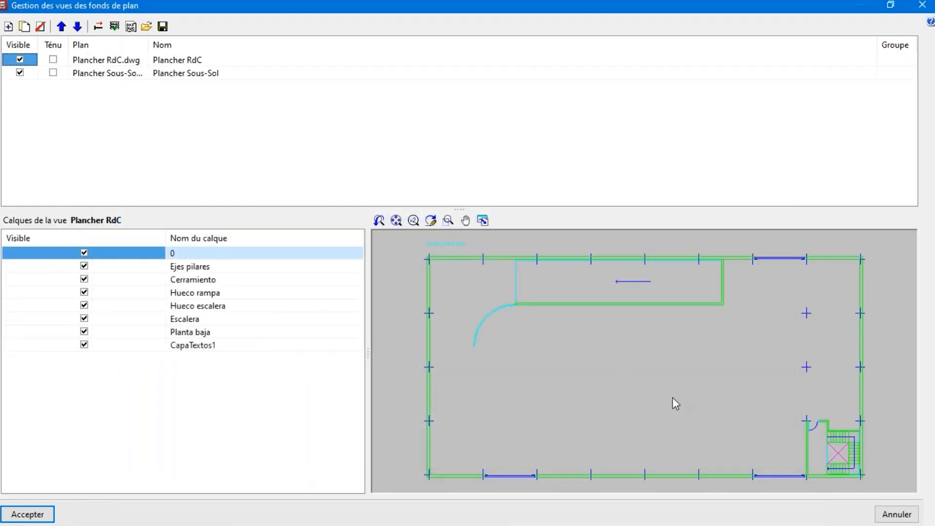
Assign the Plancher RdC view to its floor group and the Plancher Sous-Sol view to Fondation and Entrée de poteaux, then accept
left_click(114, 27)
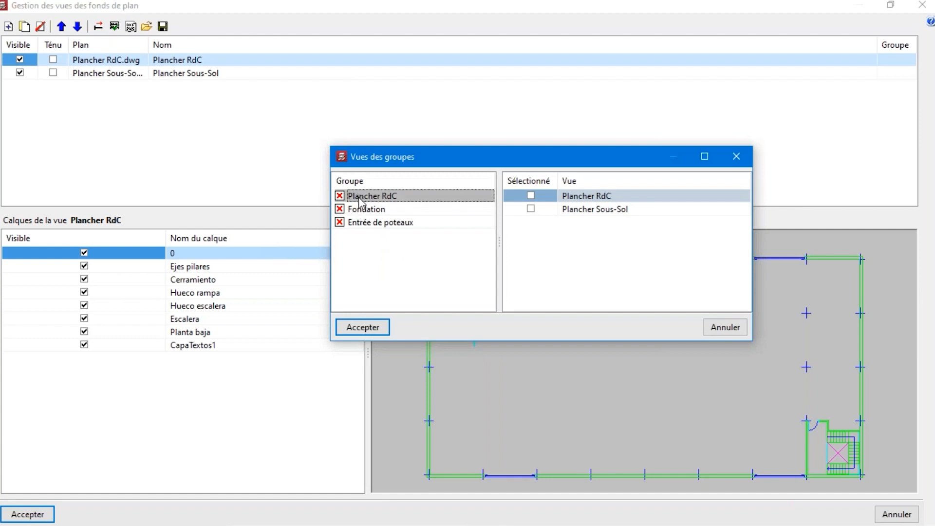
left_click(530, 195)
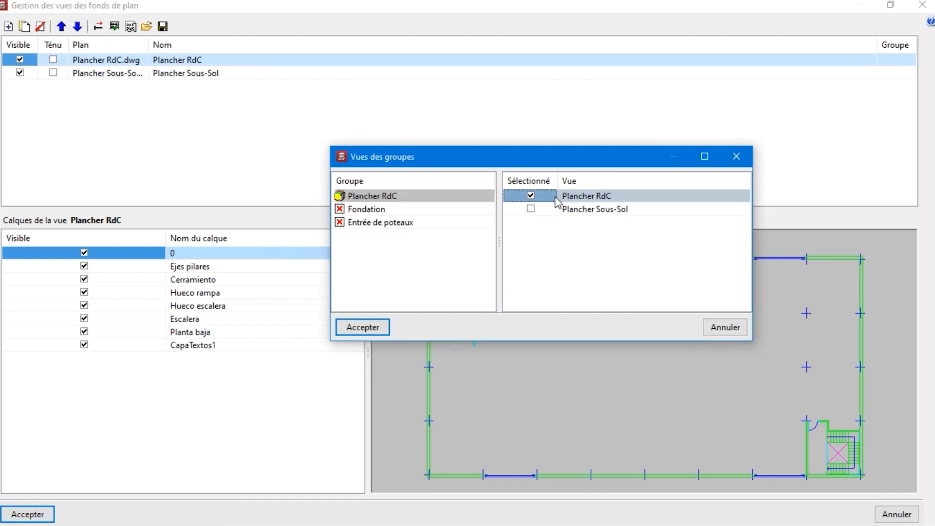
left_click(387, 215)
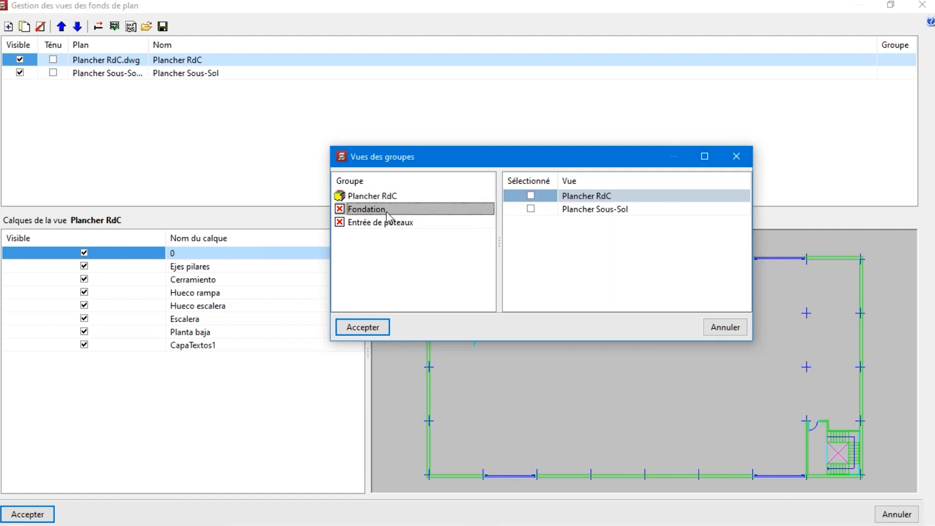
left_click(531, 208)
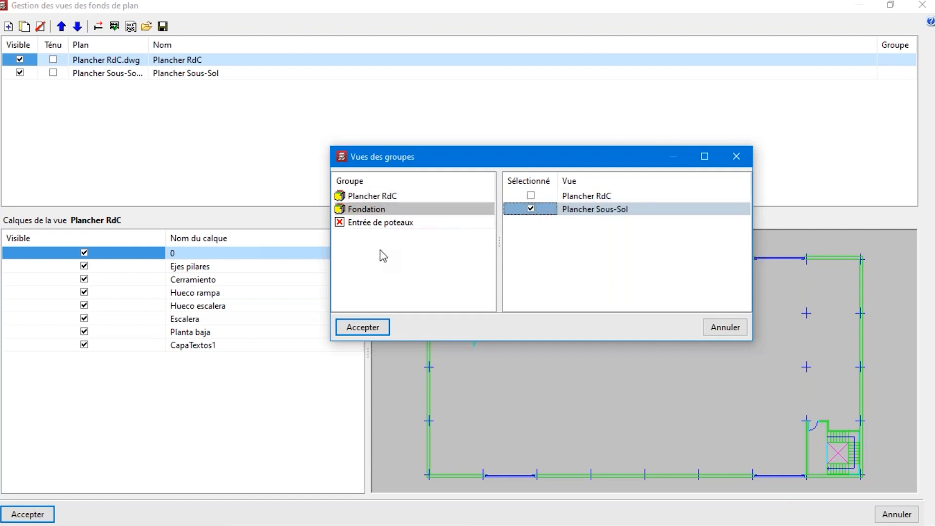
left_click(378, 225)
left_click(547, 210)
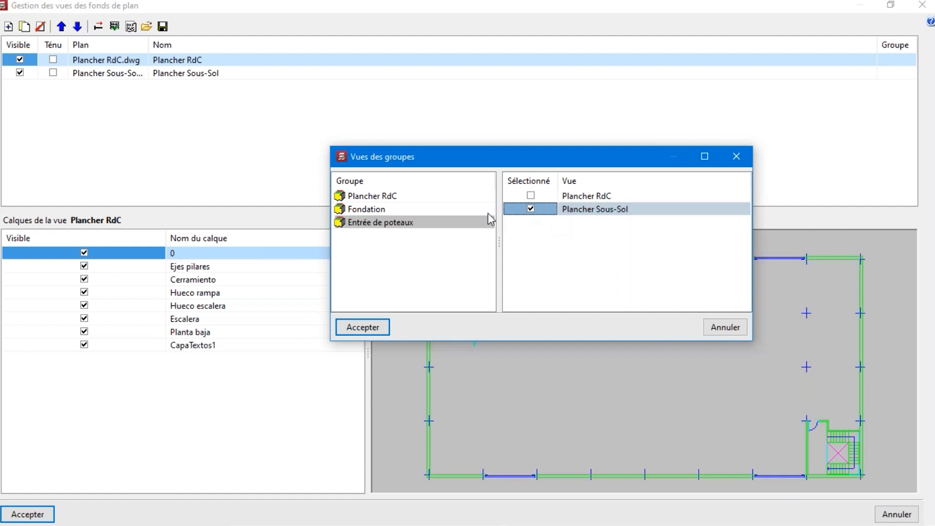
left_click(362, 327)
left_click(39, 513)
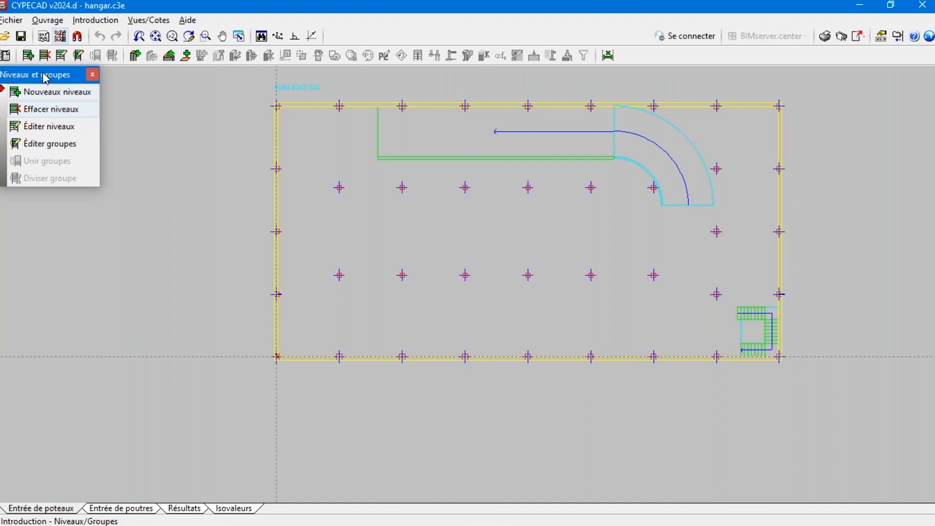
Start a new column from Fondation to Plancher RdC with a rectangular concrete section of 40 x 50 cm
left_click(89, 21)
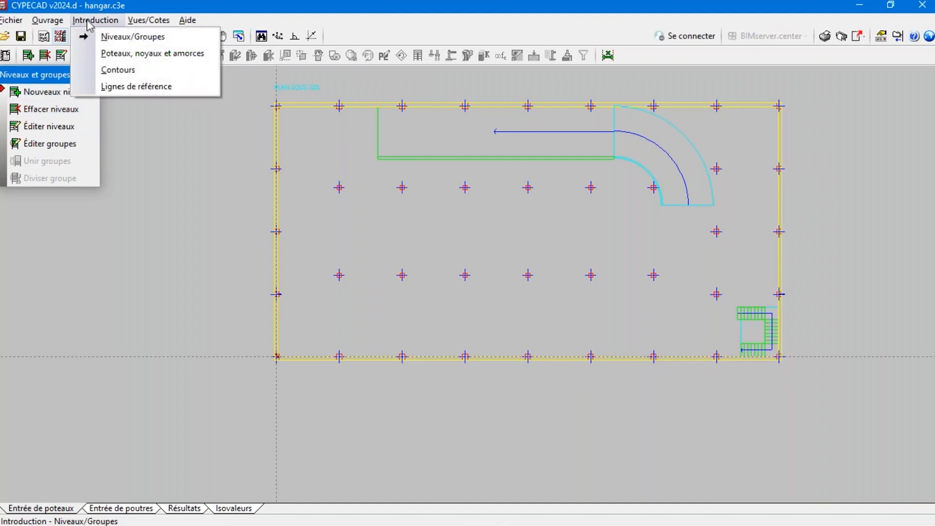
left_click(146, 53)
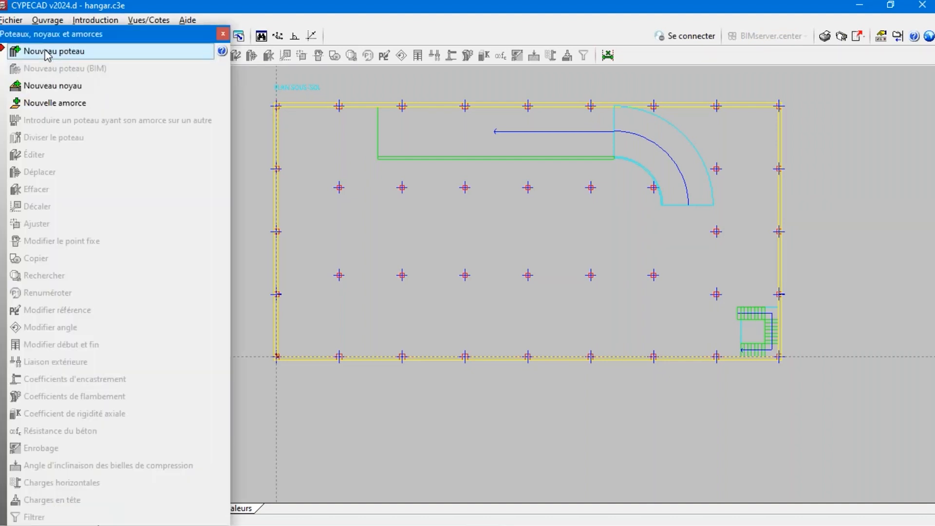
left_click(46, 51)
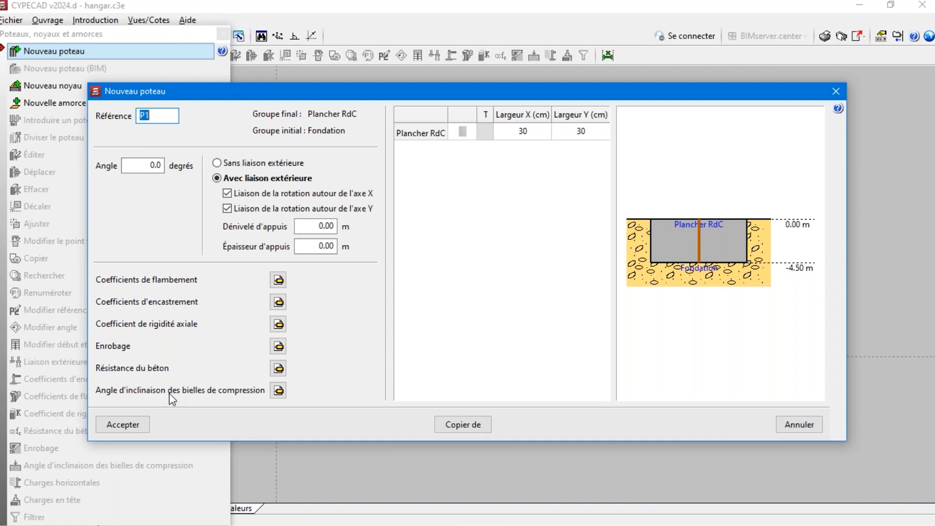
left_click(463, 133)
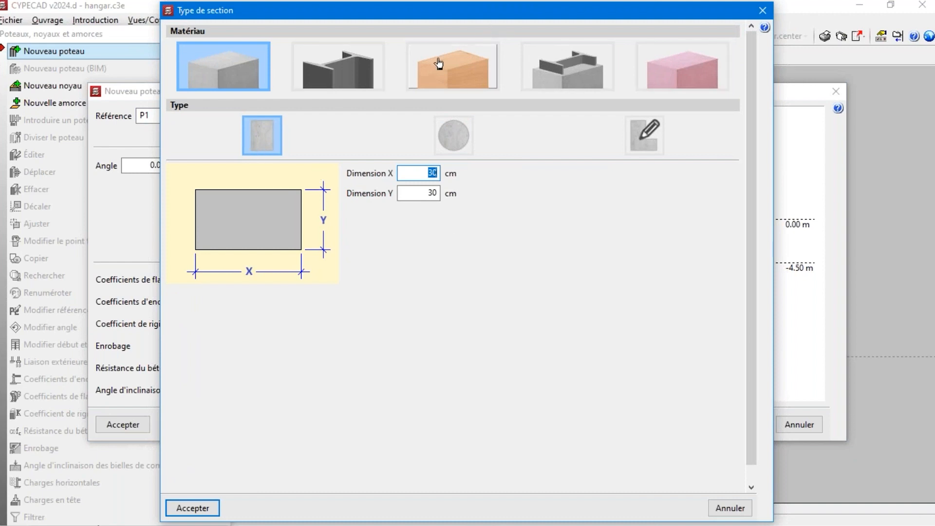
left_click(567, 66)
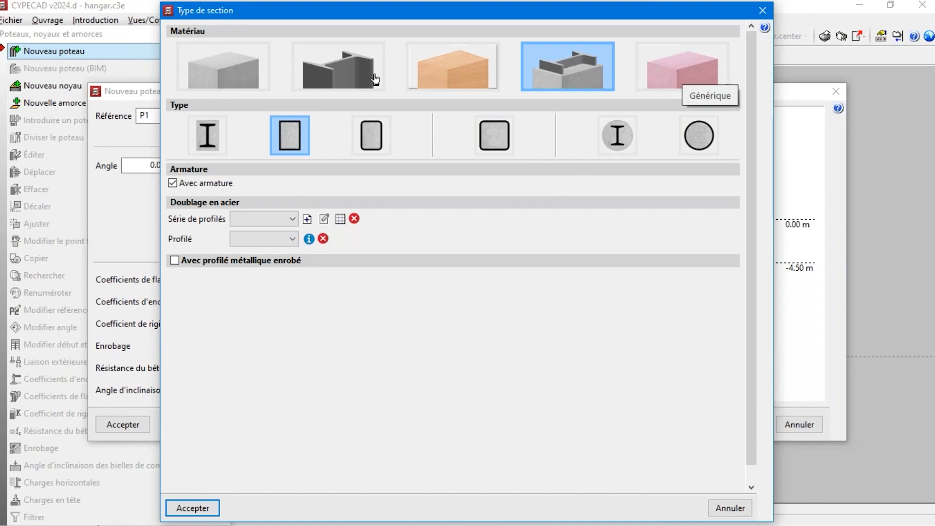
left_click(220, 67)
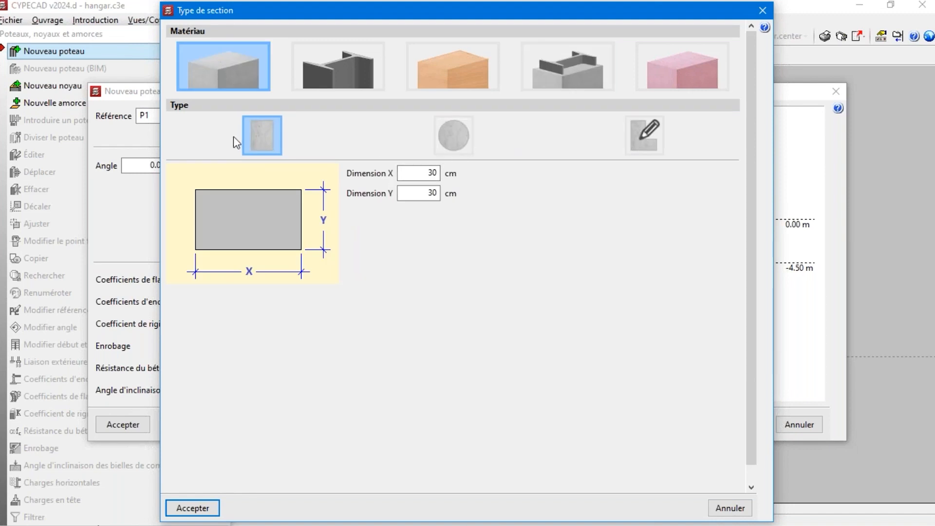
left_click(421, 169)
type("40")
key("Tab")
left_click(193, 508)
left_click(123, 425)
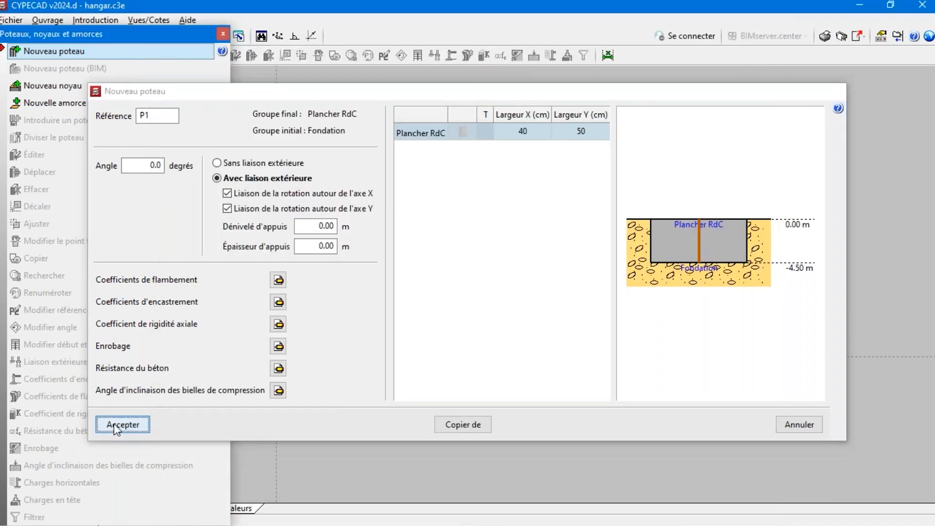
Switch the Poteaux, noyaux et amorces palette to its compact horizontal form and move it off the main toolbar
scroll(325, 331, "up", 5)
scroll(267, 356, "up", 2)
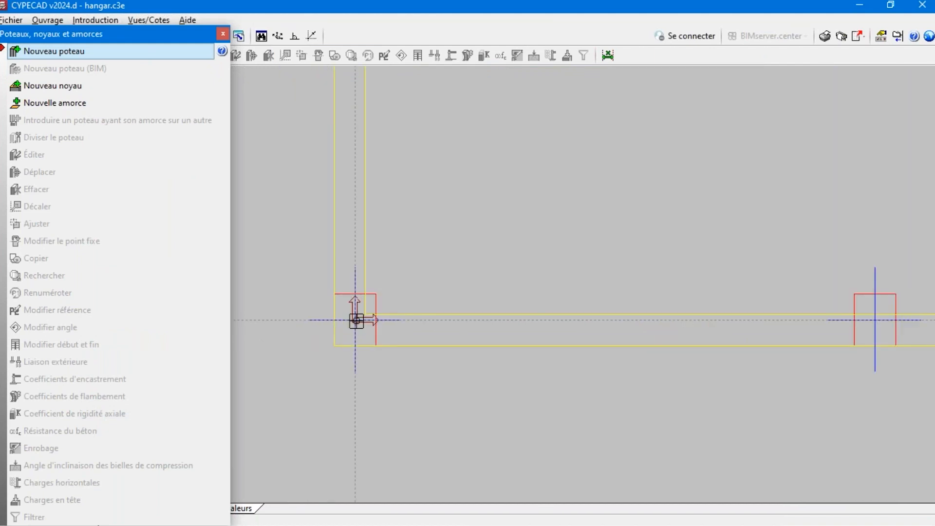
left_click(2, 47)
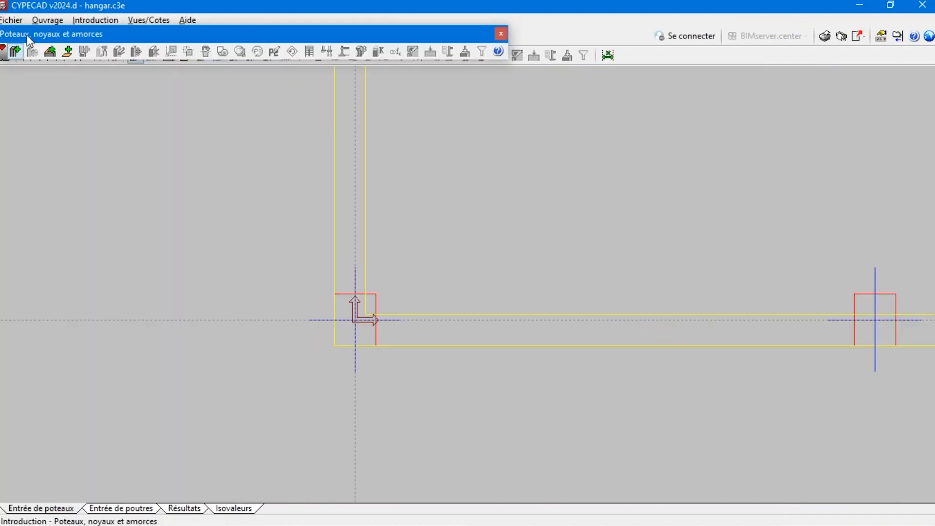
left_click_drag(28, 40, 28, 105)
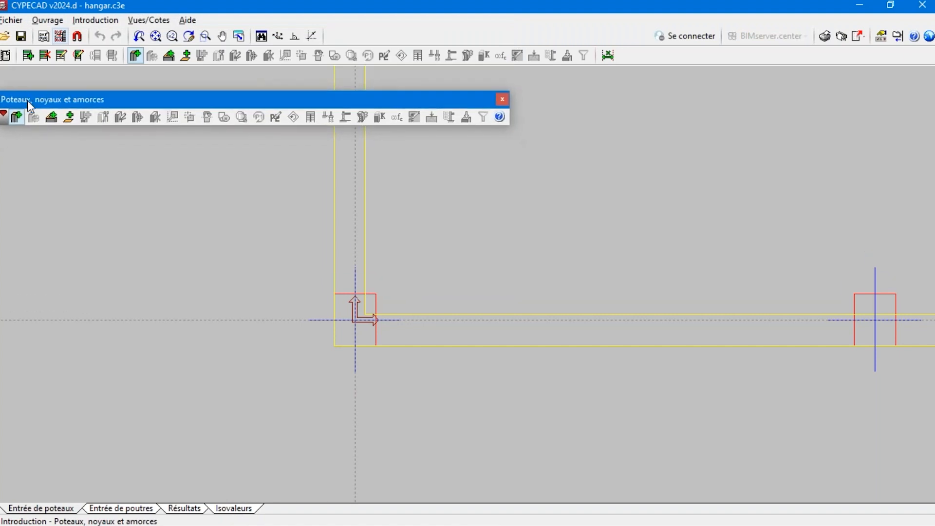
Activate snapping to the background drawing with the Intersection capture and accept
left_click(78, 37)
left_click(383, 212)
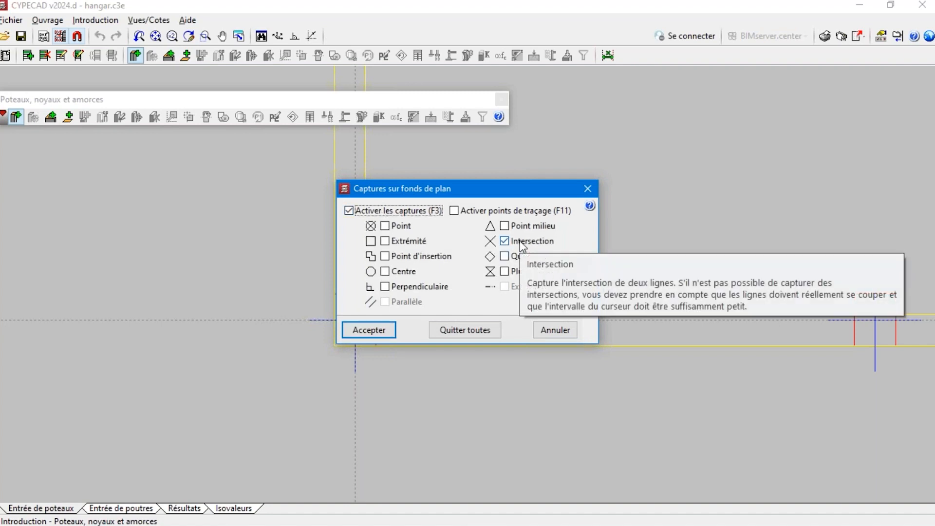
left_click(383, 327)
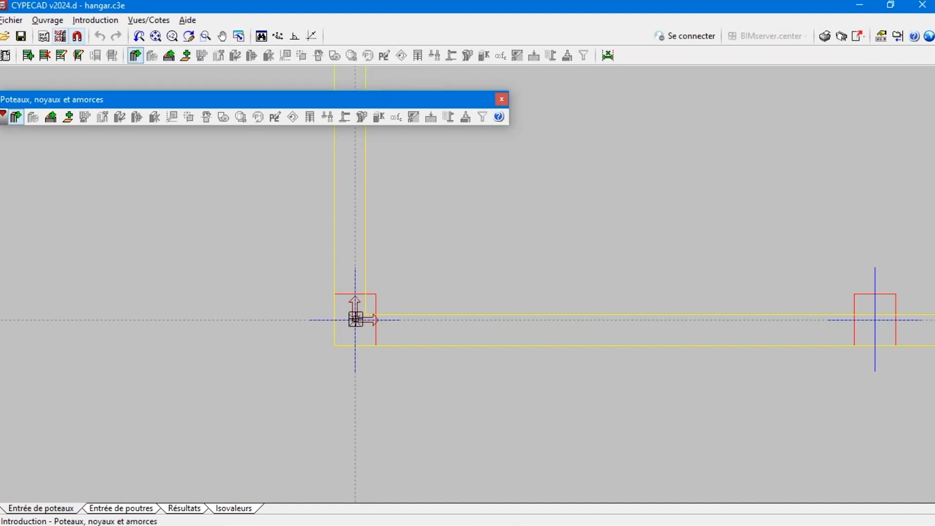
Place the first column at the plan's lower-left axis intersection and the second one bay to its right, accepting a spacing of 5.000
left_click(355, 319)
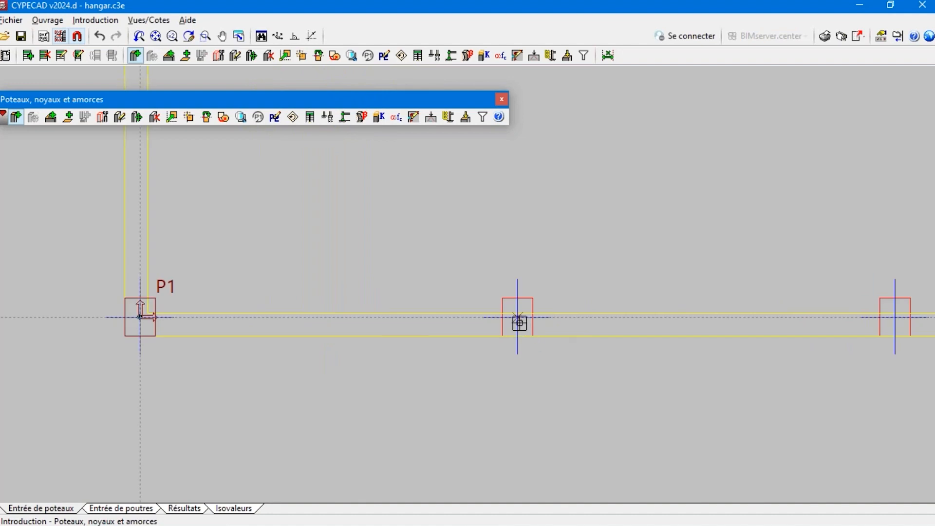
left_click(517, 317)
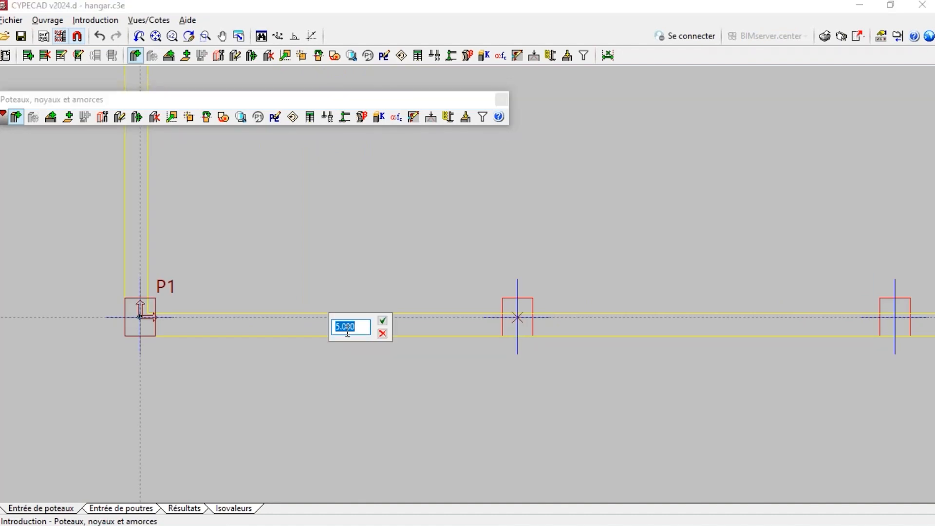
left_click(382, 321)
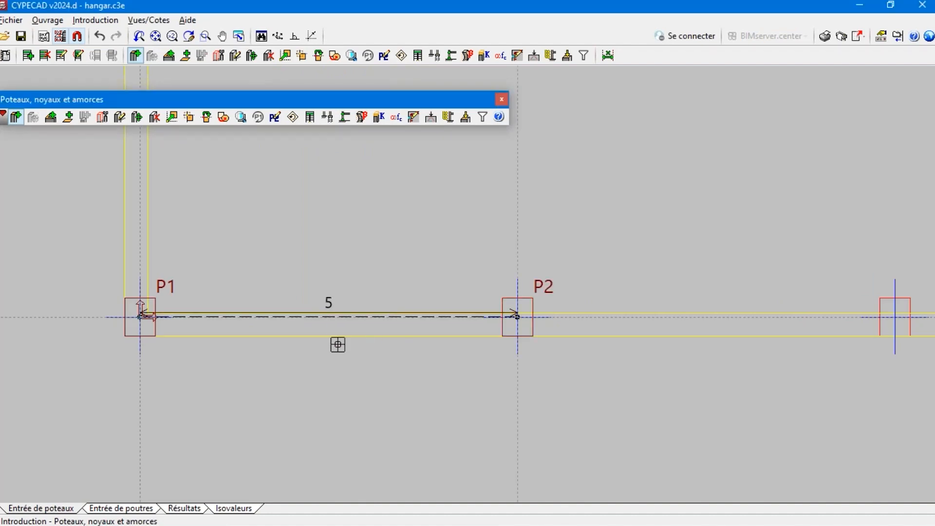
Place the third, fourth and fifth columns at the next axis intersections along the lower wall
scroll(338, 344, "down", 3)
scroll(718, 322, "up", 3)
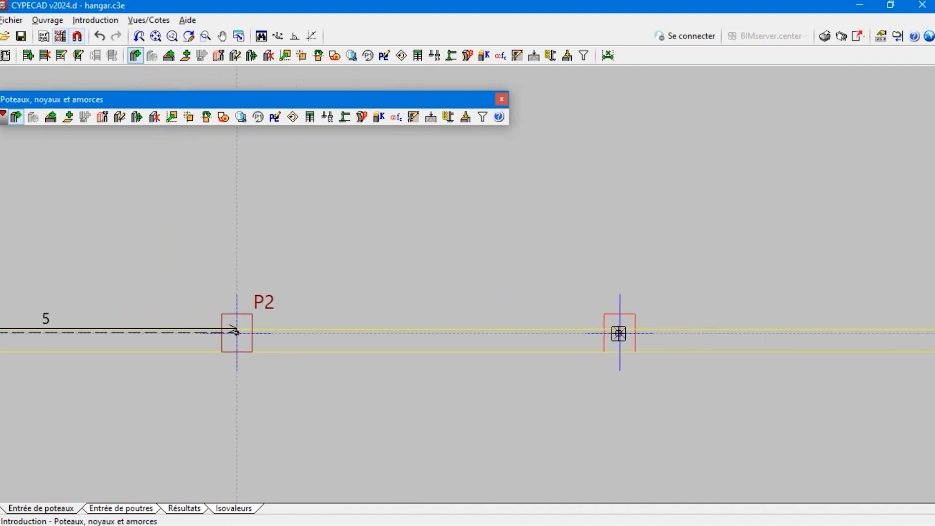
left_click(619, 333)
scroll(614, 349, "down", 3)
scroll(598, 367, "up", 3)
left_click(550, 353)
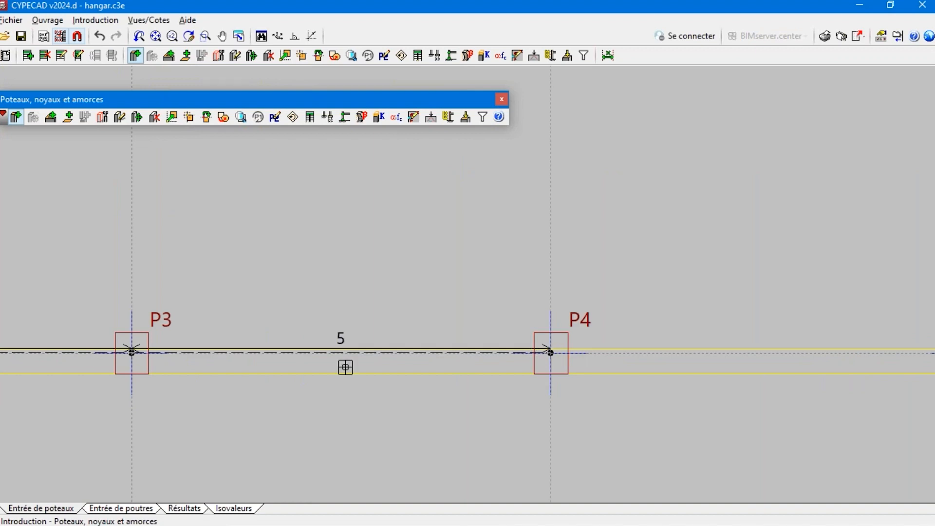
scroll(612, 360, "down", 3)
scroll(578, 360, "up", 3)
left_click(556, 361)
Place the sixth and seventh columns at the following axis intersections of the lower wall
scroll(545, 374, "down", 3)
scroll(571, 388, "up", 3)
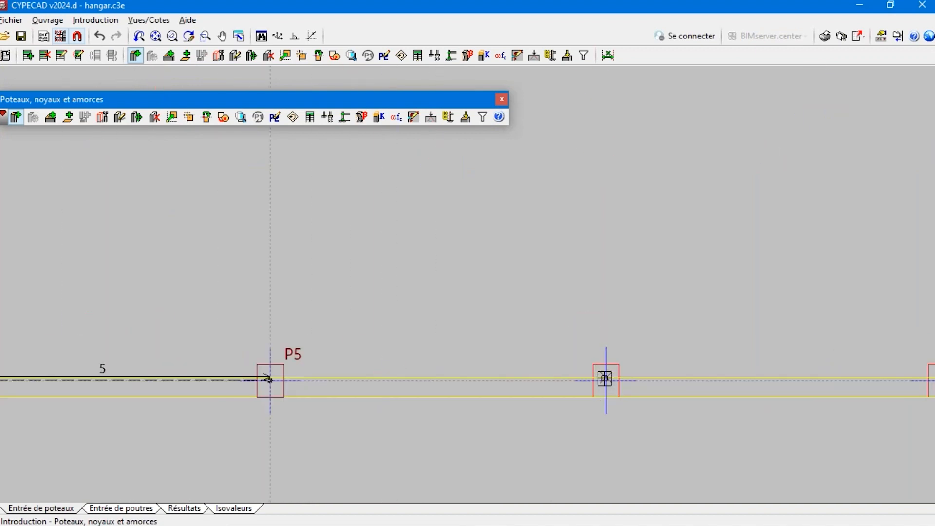
left_click(604, 380)
scroll(605, 380, "down", 3)
scroll(532, 380, "up", 4)
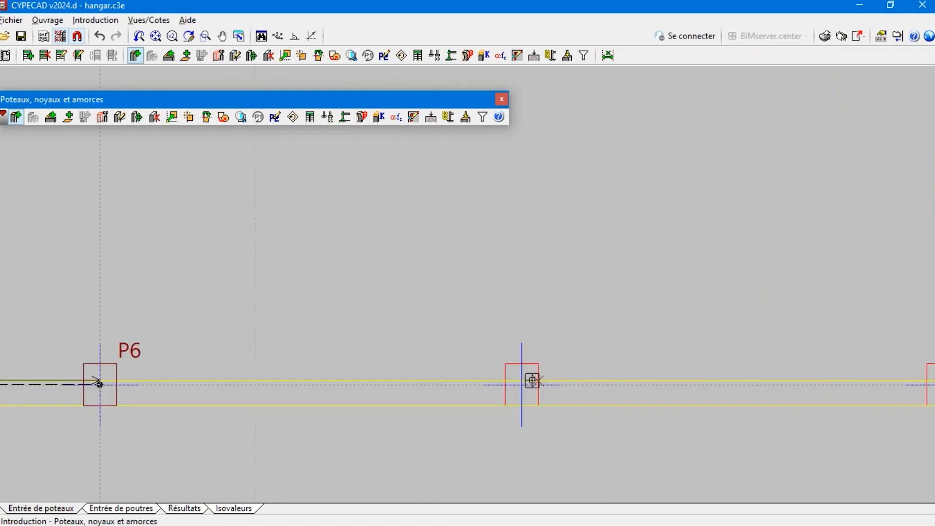
left_click(522, 382)
Complete the lower row with the eighth column and the ninth at the plan's lower-right corner beside the stairs
scroll(441, 394, "down", 2)
scroll(586, 417, "up", 4)
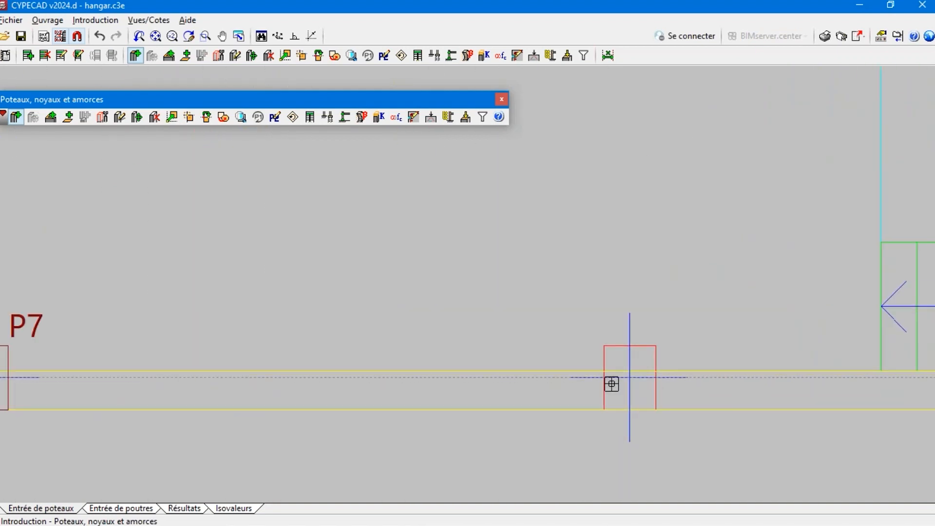
left_click(628, 377)
scroll(330, 423, "down", 3)
scroll(619, 424, "down", 2)
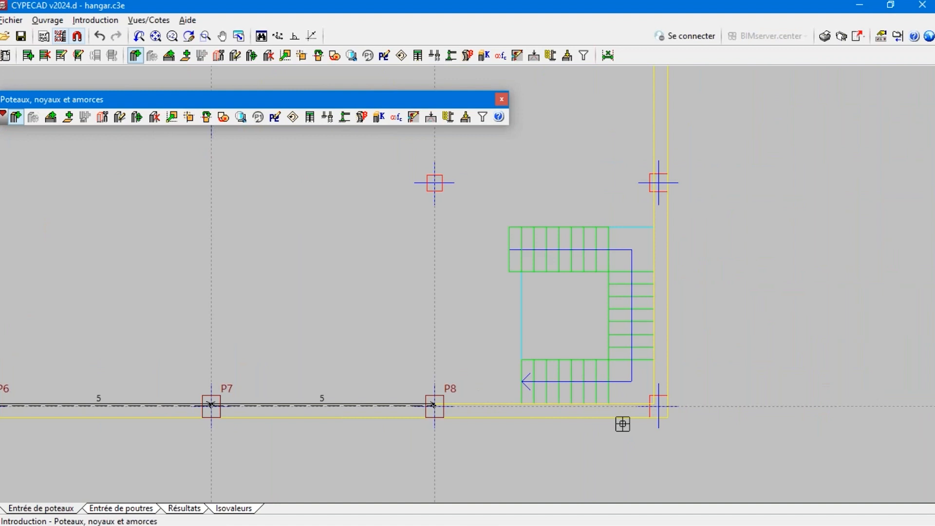
scroll(682, 390, "up", 5)
left_click(682, 383)
scroll(734, 413, "down", 5)
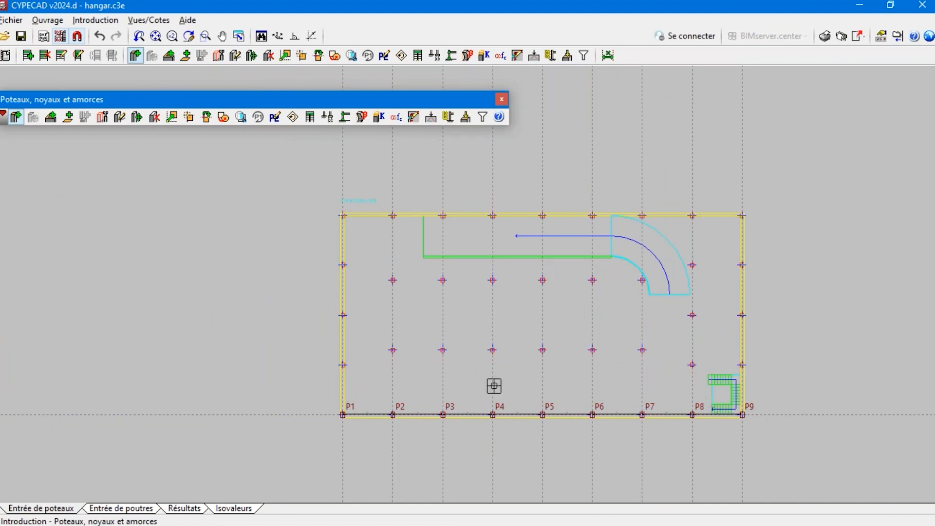
Open the existing job Hangar Poteaux CYPECAD from the CYPECAD projects folder
left_click(16, 21)
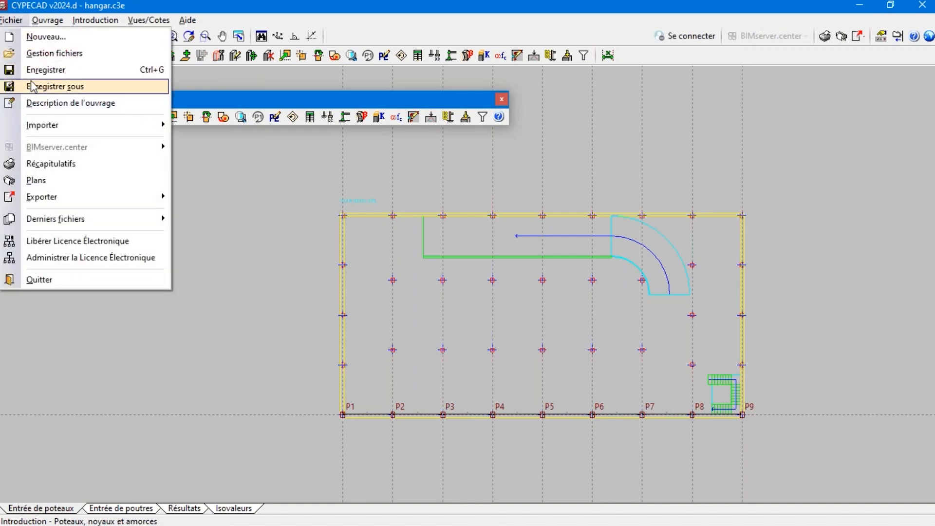
left_click(35, 54)
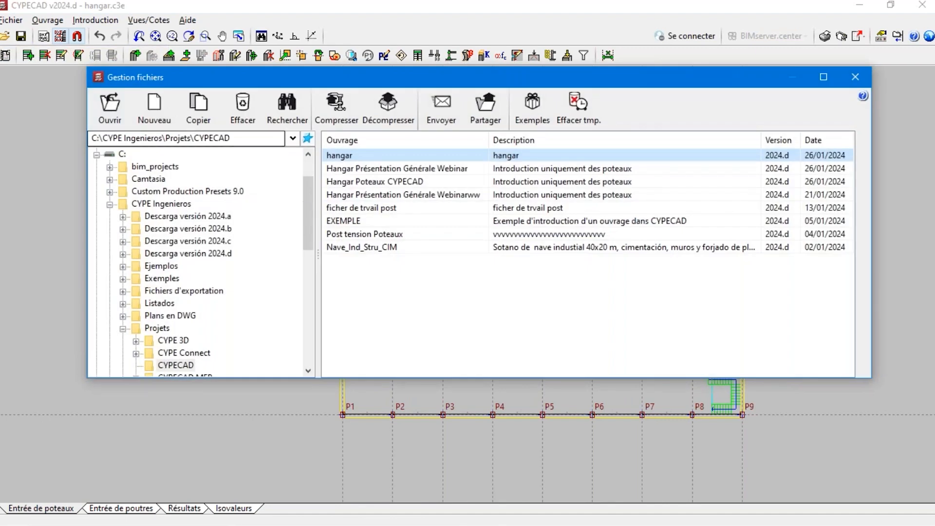
double_click(379, 181)
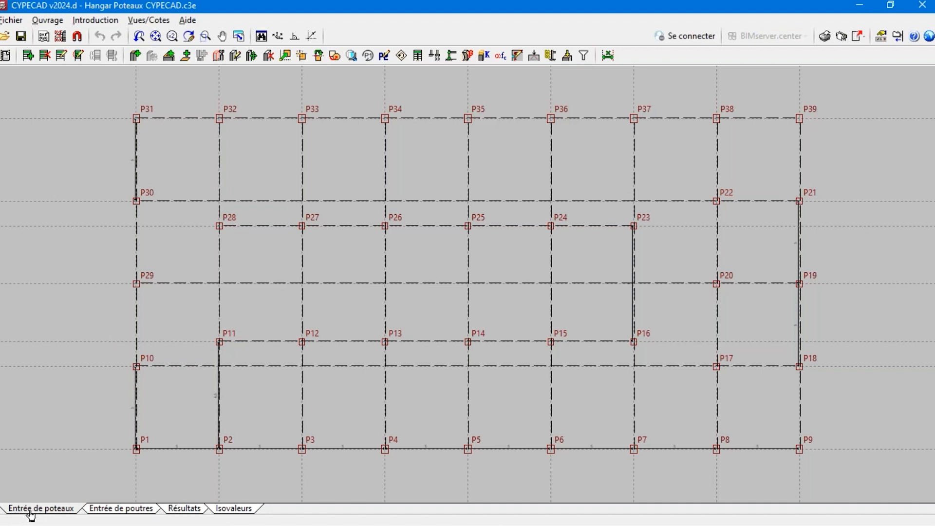
Switch to beam entry, view the Fondation level's background drawing, and return to the Plancher RdC level
left_click(103, 509)
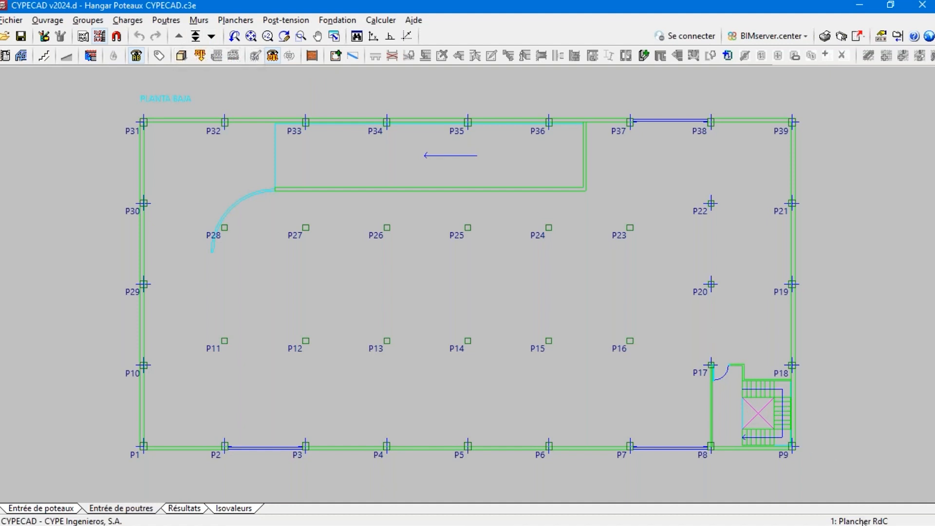
left_click(210, 37)
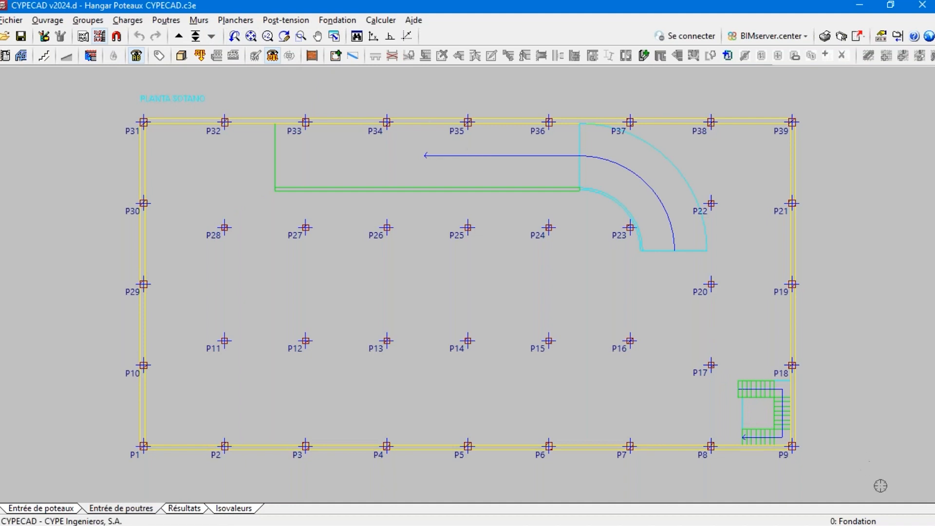
left_click(179, 37)
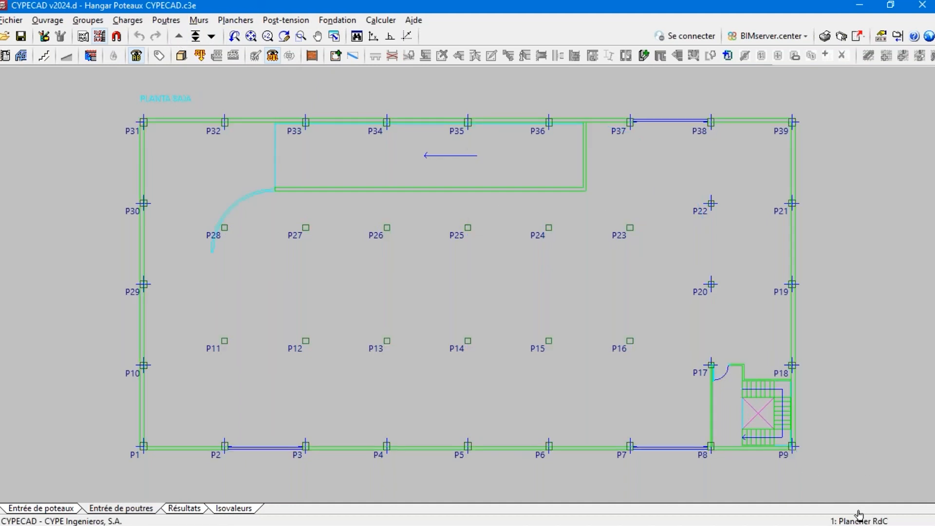
Start a new reinforced concrete wall on Plancher RdC, showing the wall types as a labelled list
left_click(200, 19)
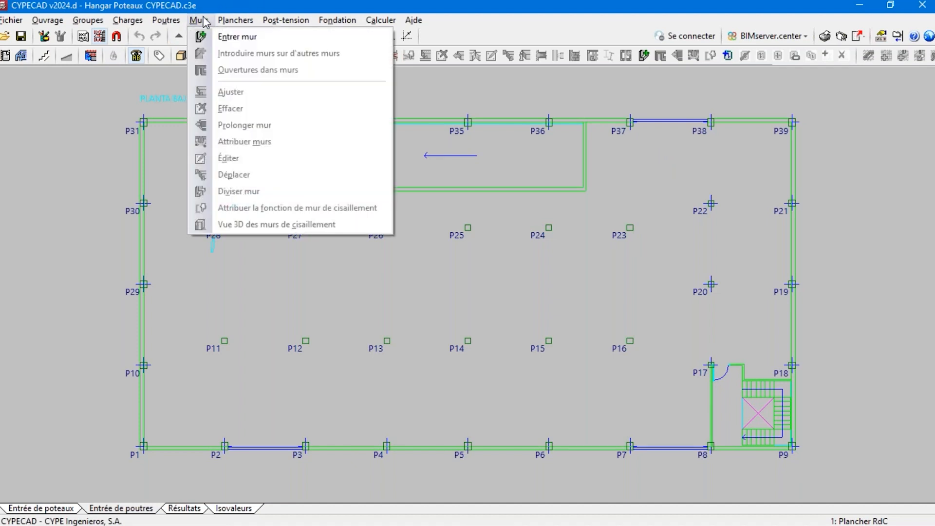
left_click(237, 37)
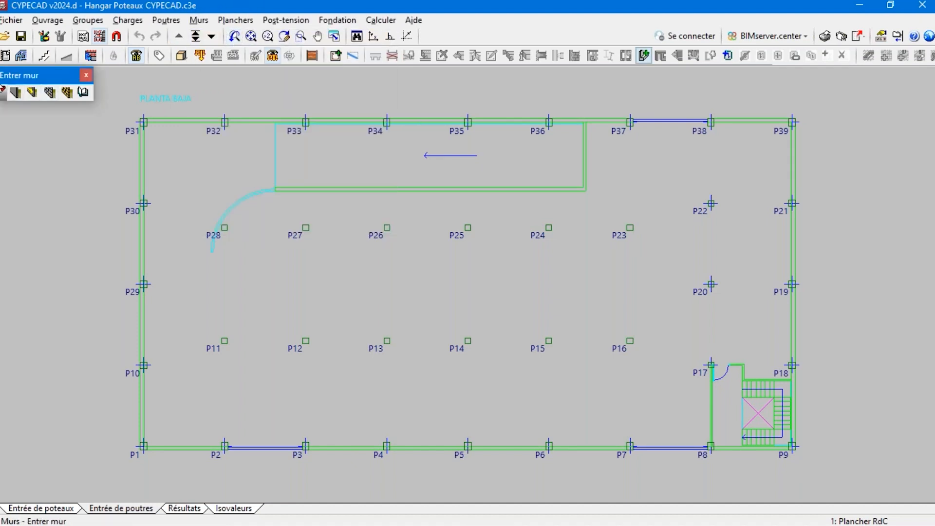
left_click(4, 93)
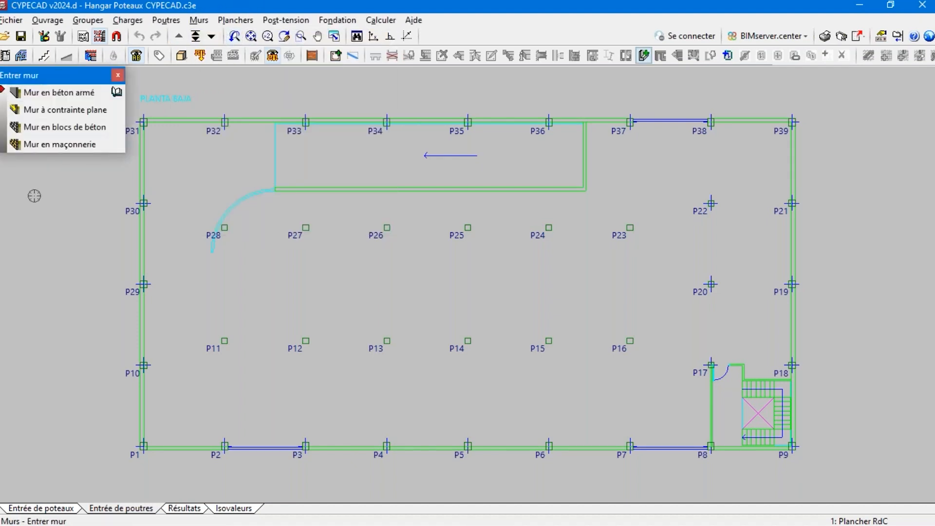
left_click(59, 93)
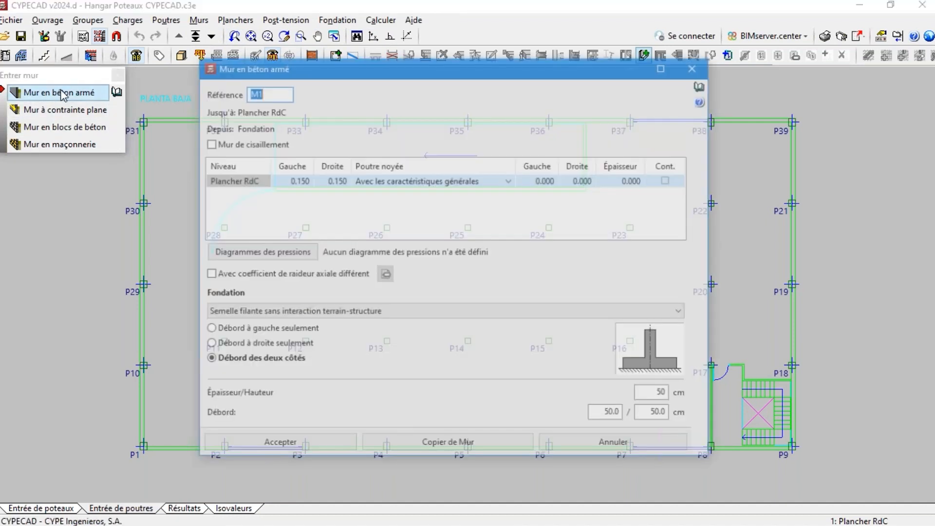
Set the wall's left thickness at Plancher RdC to 0.2 and open its right thickness for editing
left_click(305, 182)
left_click(304, 182)
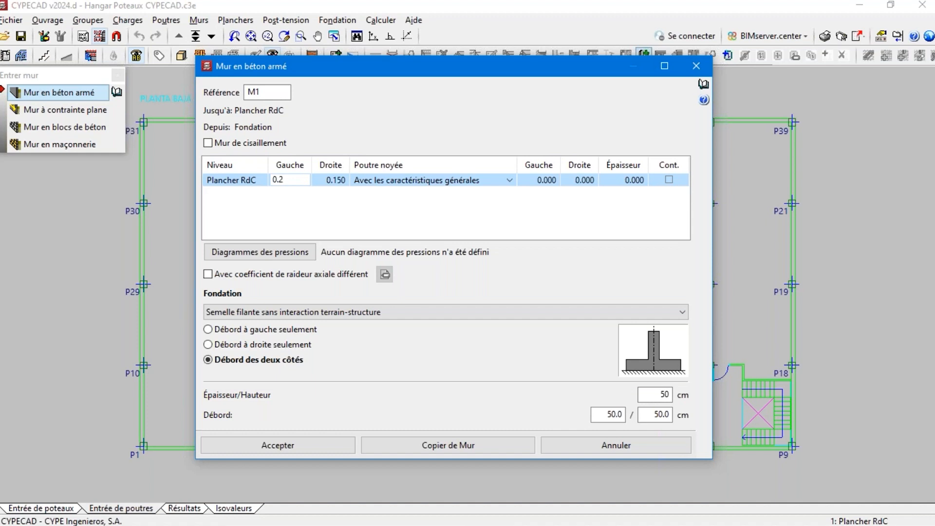
left_click(335, 180)
left_click_drag(337, 182, 324, 184)
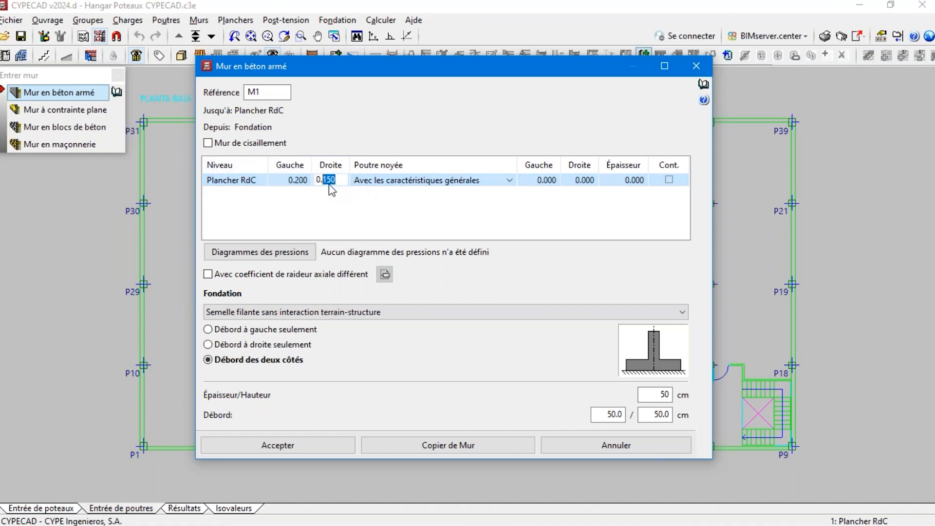
Set the reinforced concrete wall's right half-thickness to 0.200 and its strip footing to overhang on both sides
type(".2")
left_click(225, 331)
left_click(244, 345)
left_click(253, 365)
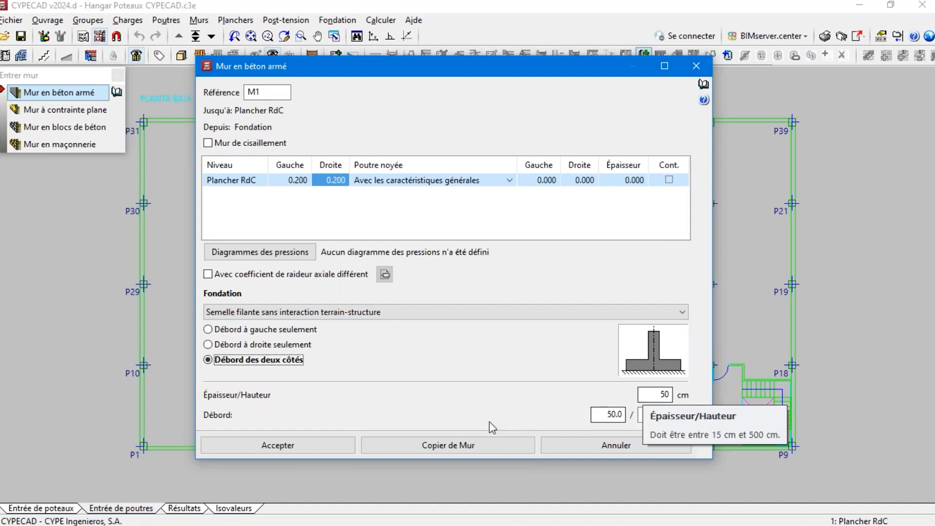
left_click(336, 448)
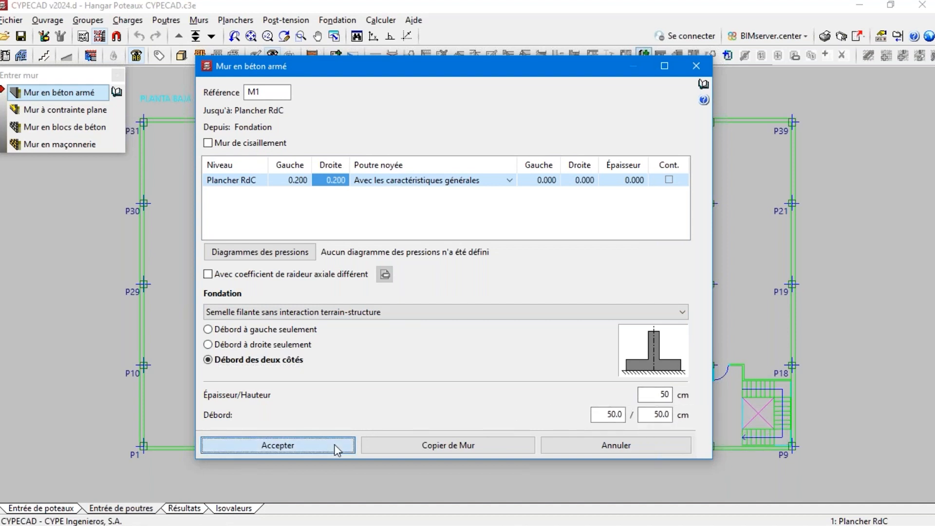
Draw reinforced concrete walls from column P1 to P31 and on to P39
scroll(139, 452, "up", 4)
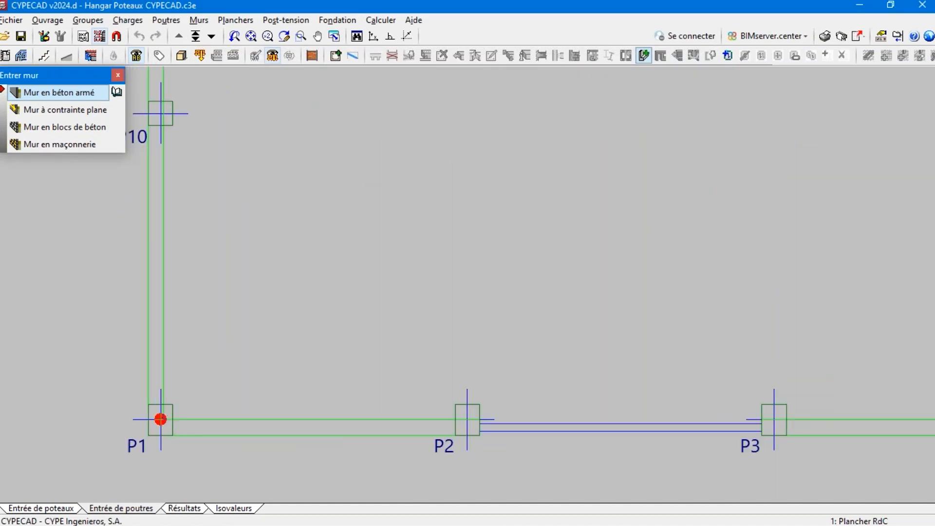
scroll(182, 435, "down", 5)
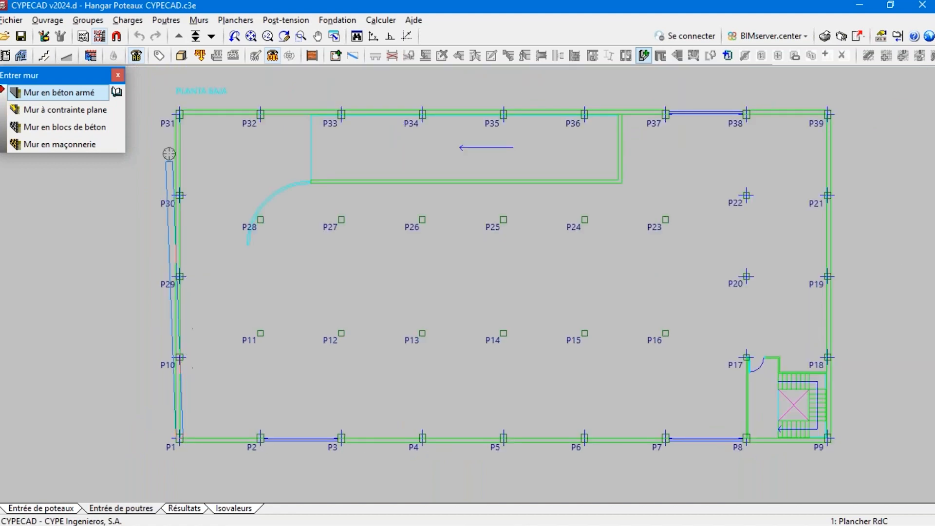
left_click(181, 111)
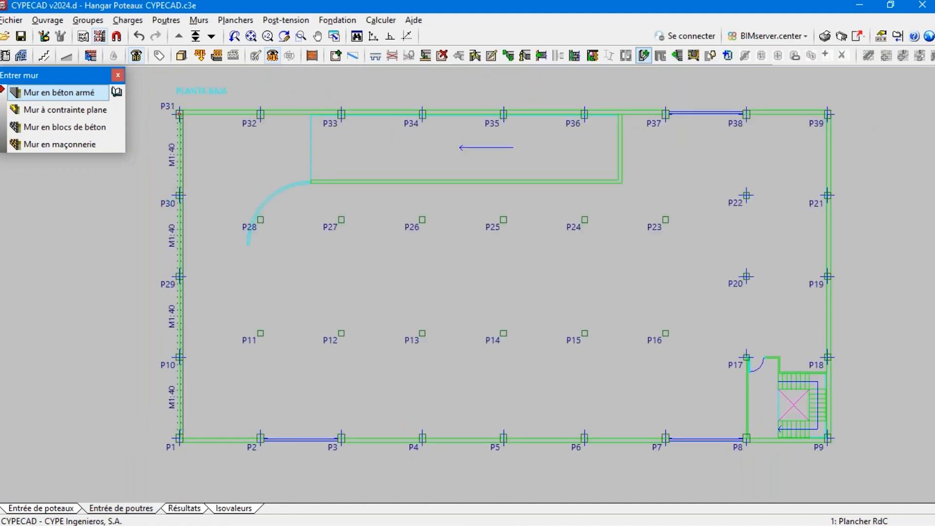
scroll(301, 138, "up", 3)
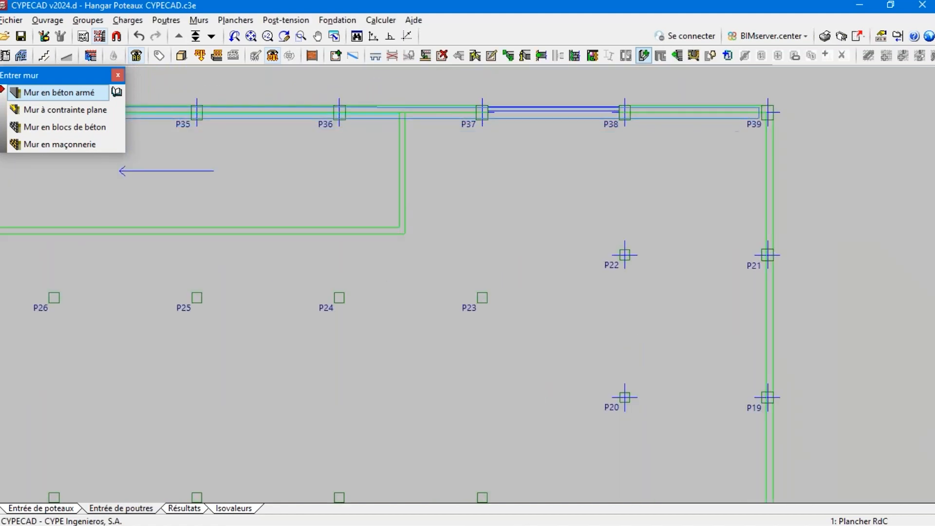
left_click(767, 112)
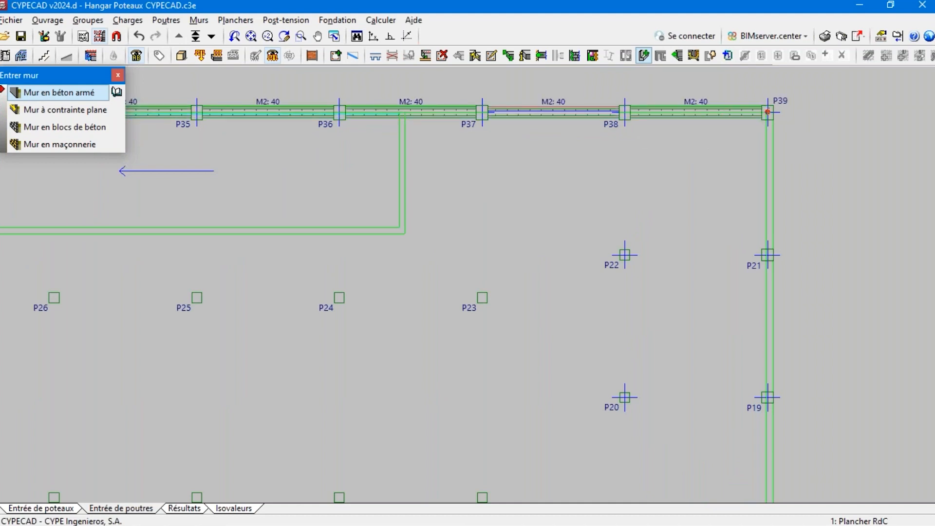
Complete the wall perimeter with reinforced concrete walls from P39 to P9 and from P9 back to P1
scroll(767, 112, "down", 3)
scroll(743, 360, "up", 3)
left_click(745, 348)
scroll(760, 360, "down", 3)
scroll(355, 413, "up", 3)
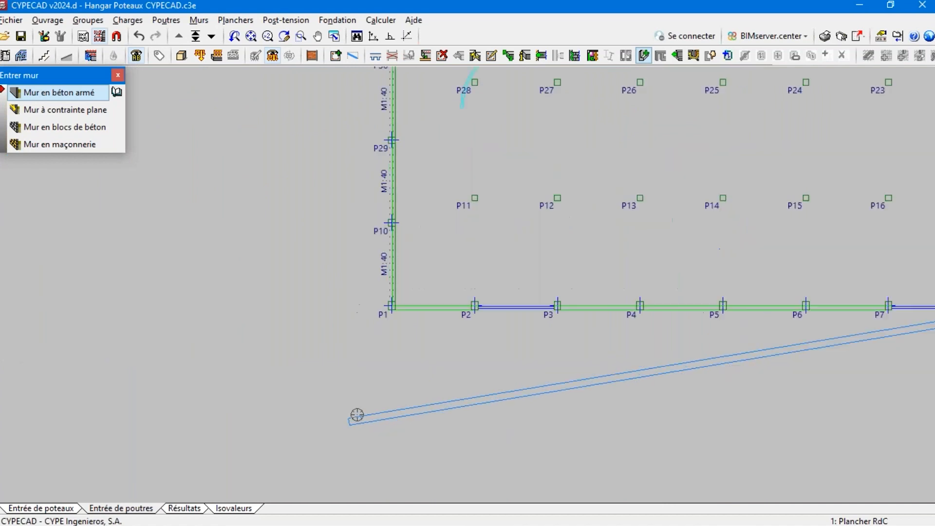
left_click(398, 289)
scroll(288, 353, "down", 3)
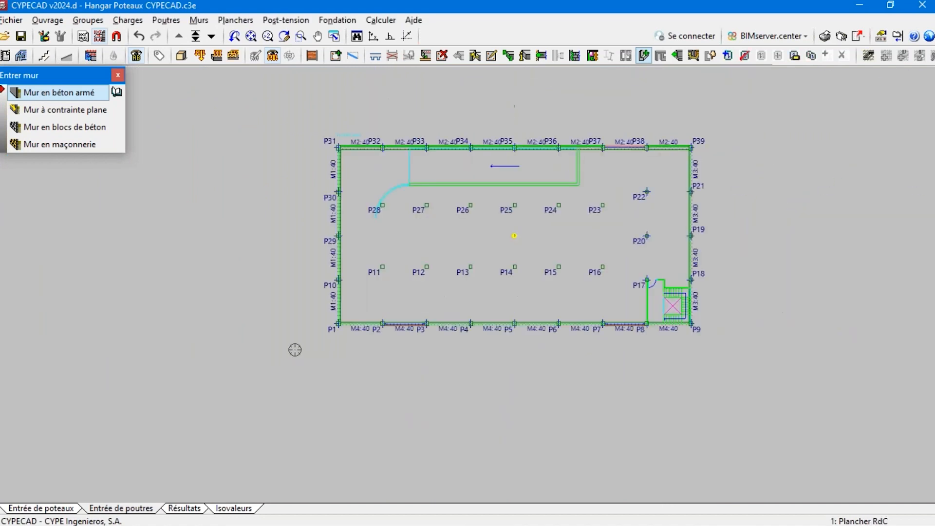
Go down to the Fondation level and define a new single-column foundation element of the first footing type
left_click(213, 35)
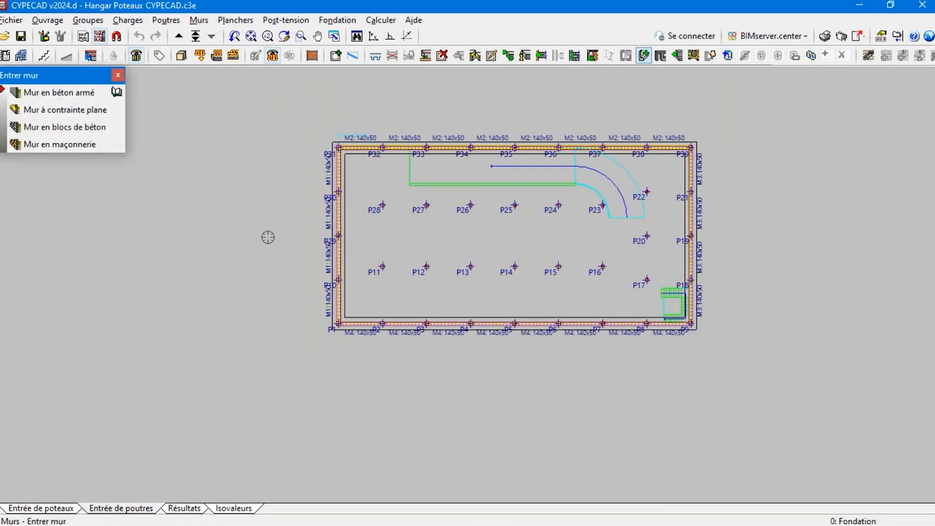
scroll(543, 148, "up", 3)
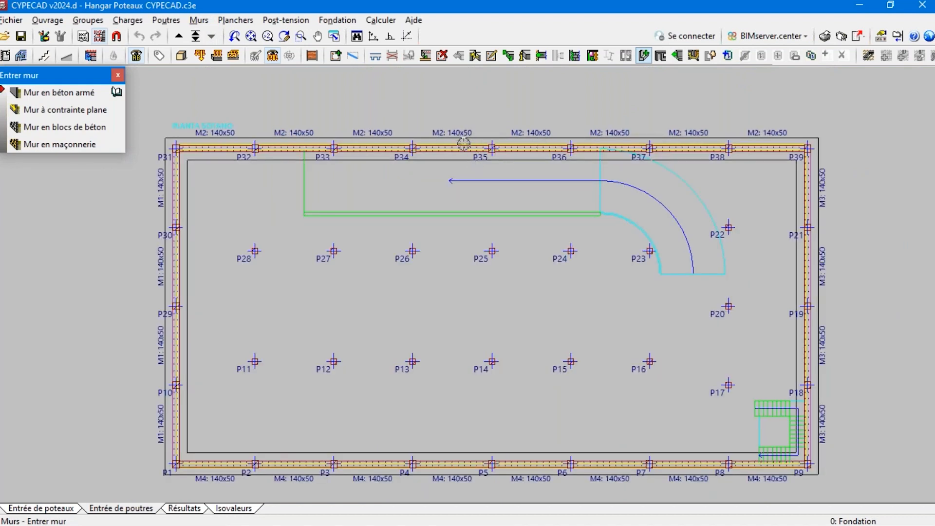
left_click(338, 20)
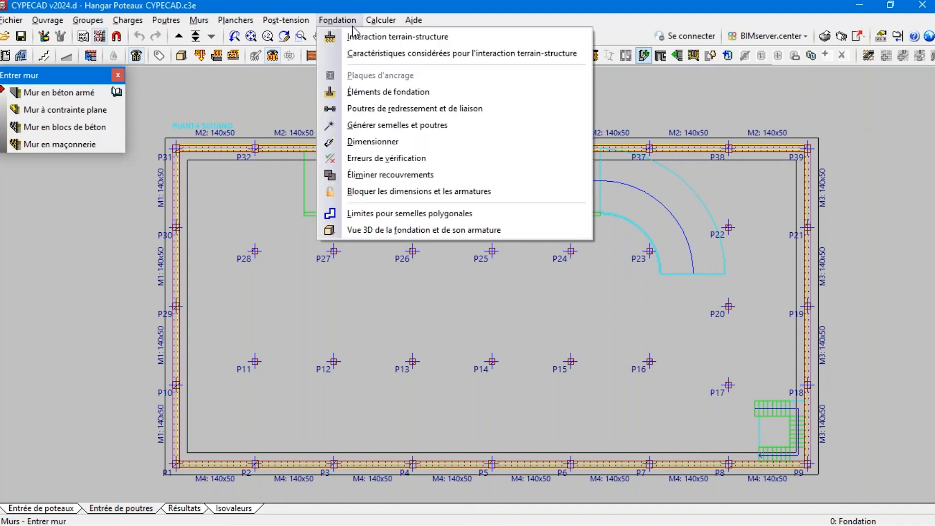
left_click(376, 96)
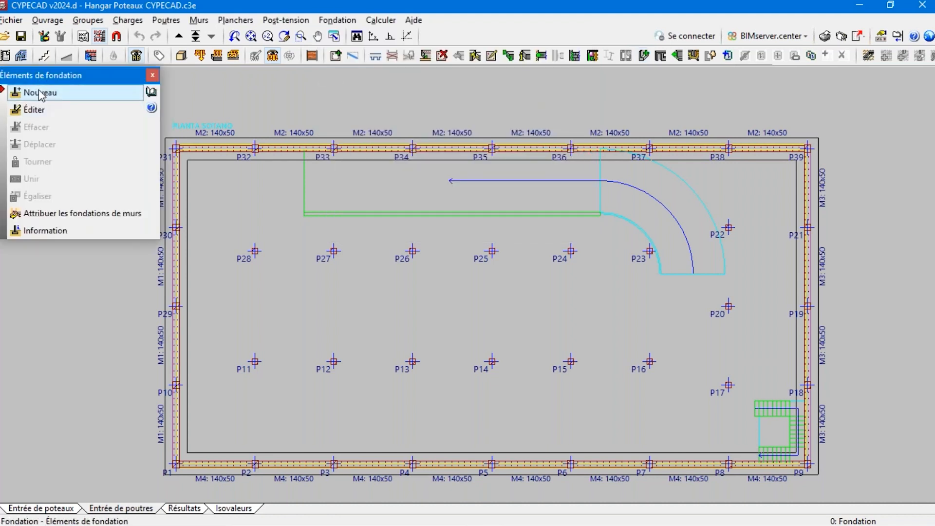
left_click(40, 93)
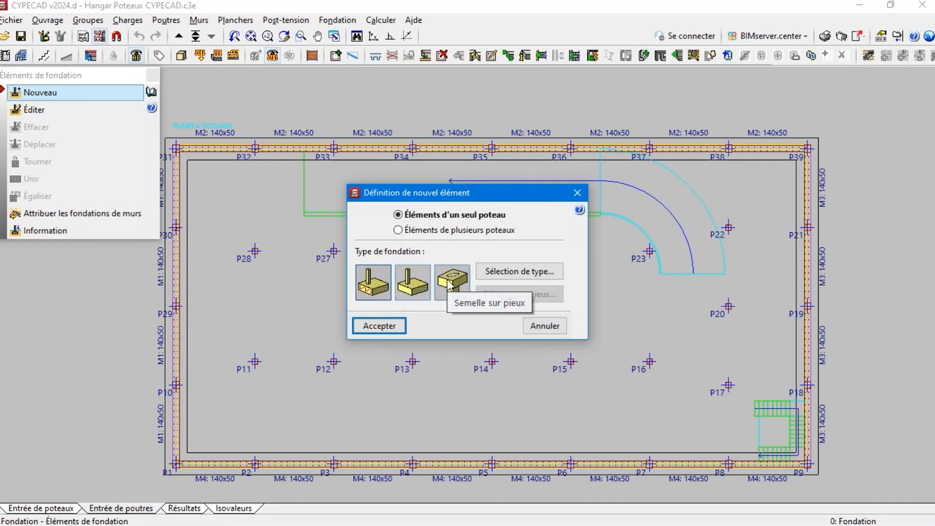
left_click(377, 326)
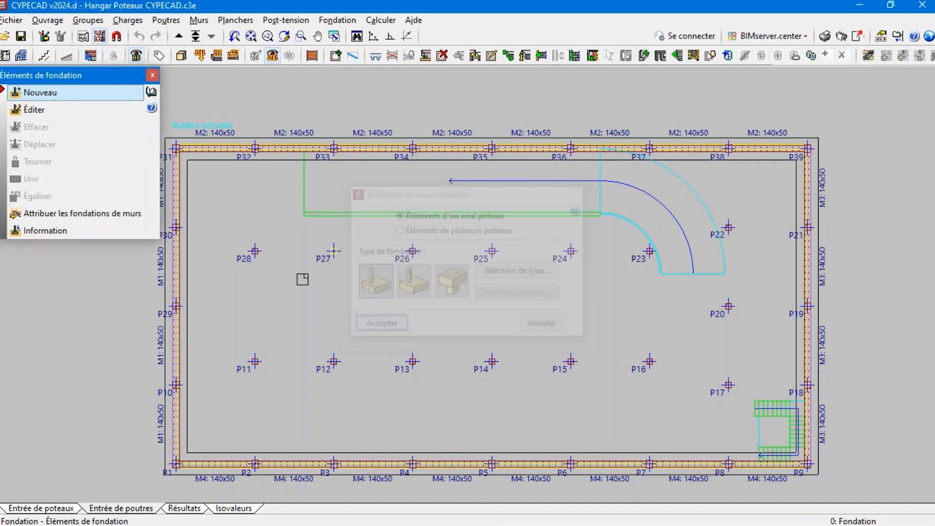
Place isolated footings under the upper interior row of columns, P28, P27, P26, P25, P24 and P23
scroll(242, 257, "up", 3)
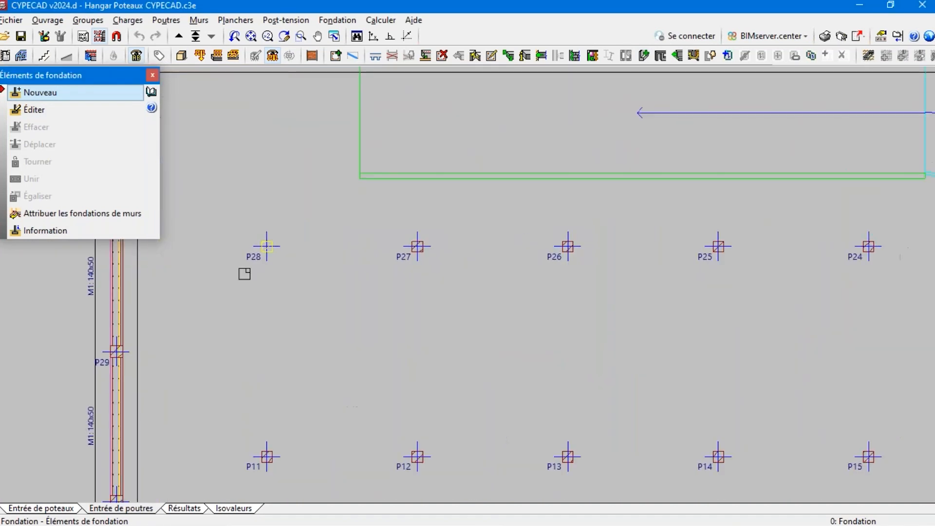
left_click(265, 246)
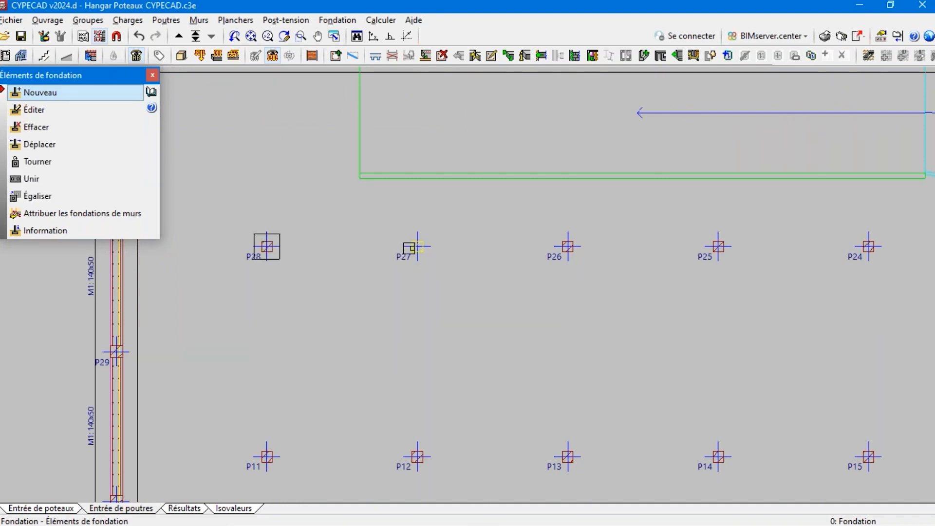
left_click(417, 246)
left_click(568, 248)
left_click(719, 245)
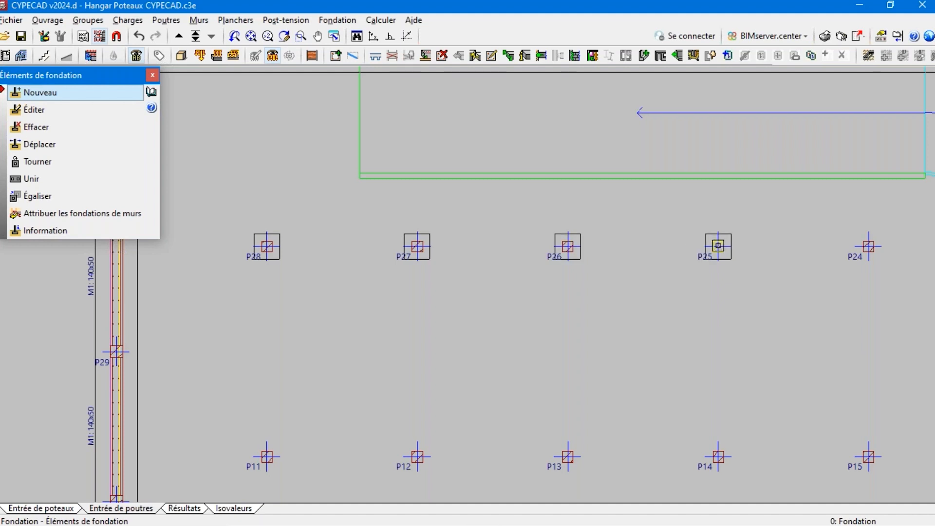
scroll(682, 253, "down", 3)
scroll(649, 258, "up", 3)
left_click(622, 243)
left_click(765, 242)
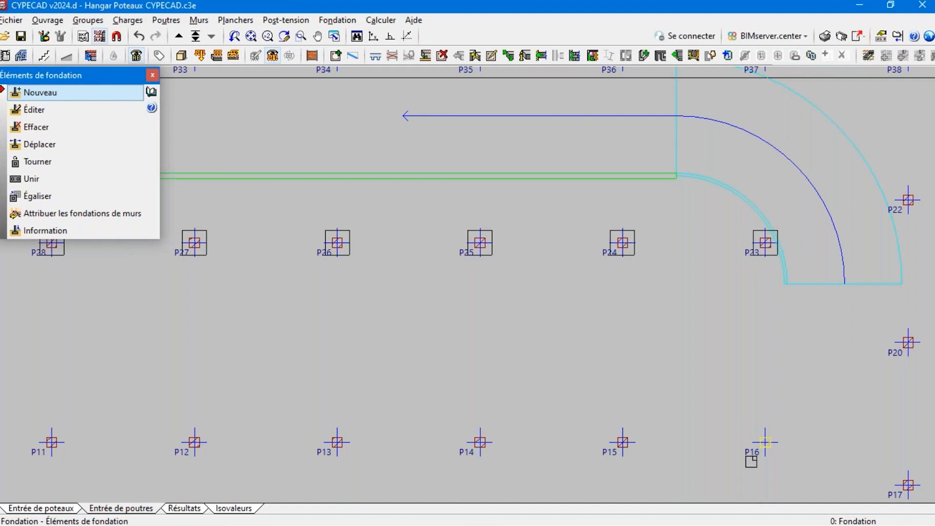
Place isolated footings under the lower interior row of columns, from P16 to P11
left_click(764, 442)
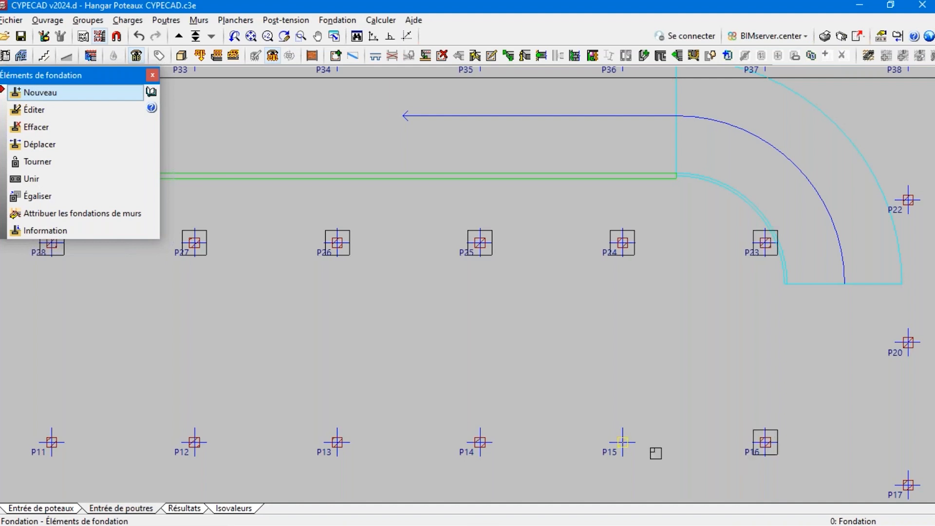
left_click(625, 442)
left_click(479, 443)
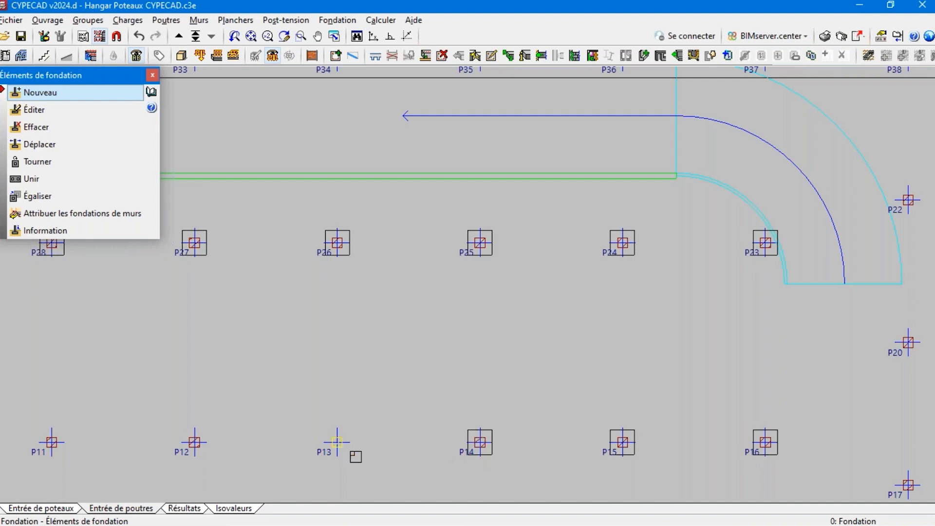
left_click(336, 442)
left_click(194, 442)
Place isolated footings under columns P22, P20 and P17
scroll(794, 227, "up", 2)
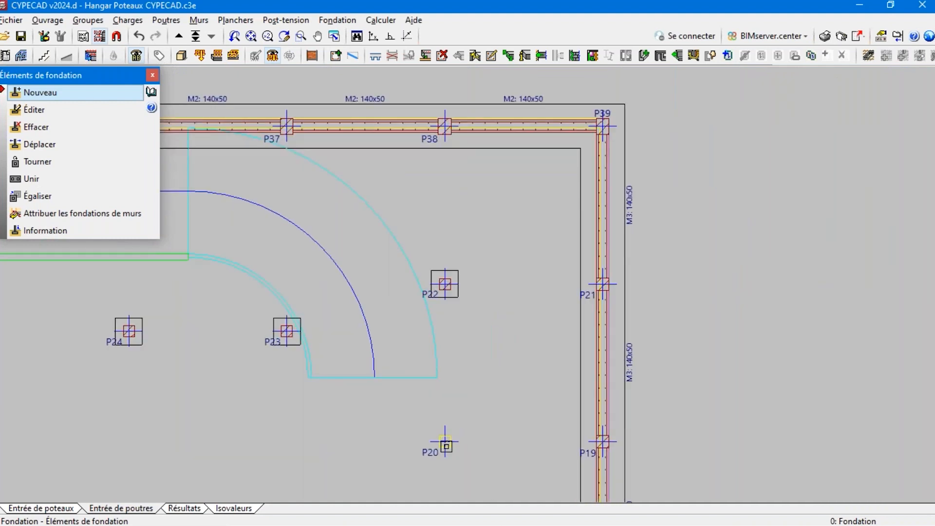
scroll(445, 444, "down", 2)
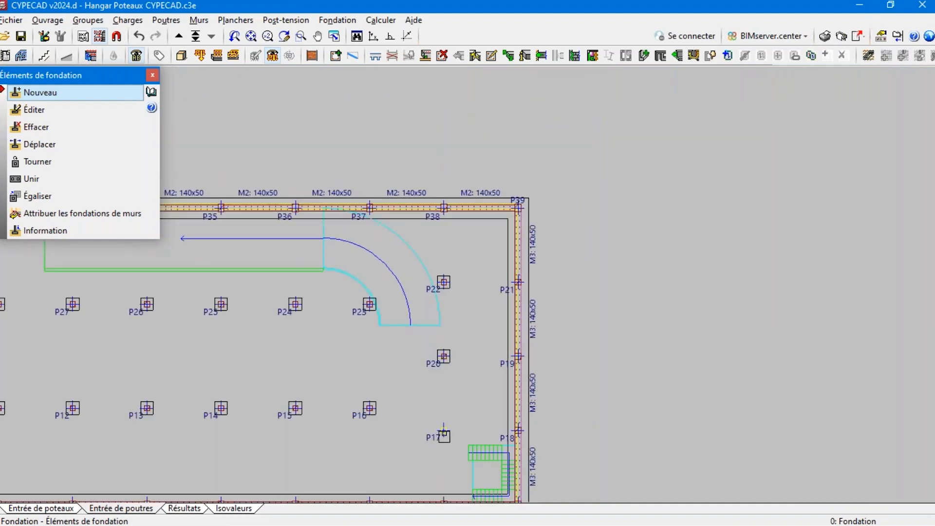
scroll(372, 424, "down", 3)
scroll(375, 426, "up", 2)
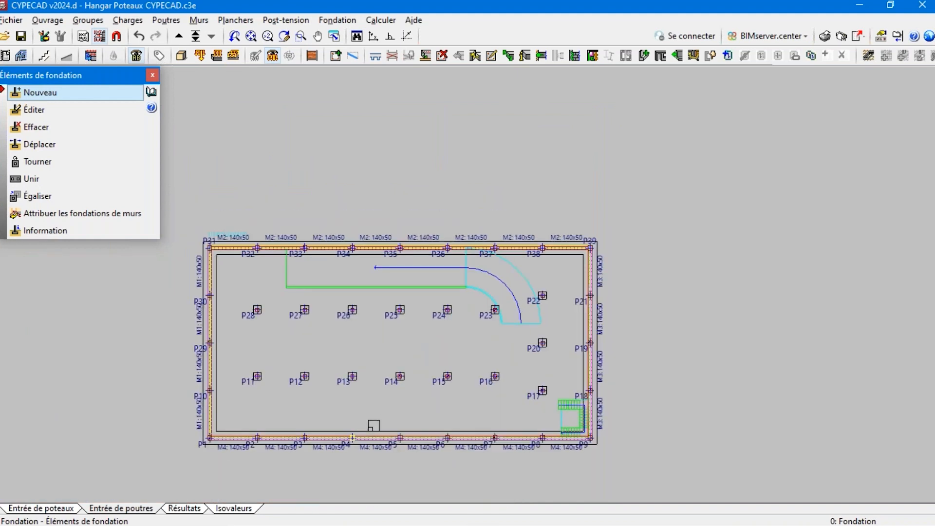
Enter foundation tie beams of type C.1 along the upper interior column row from P28 to P23
left_click(329, 18)
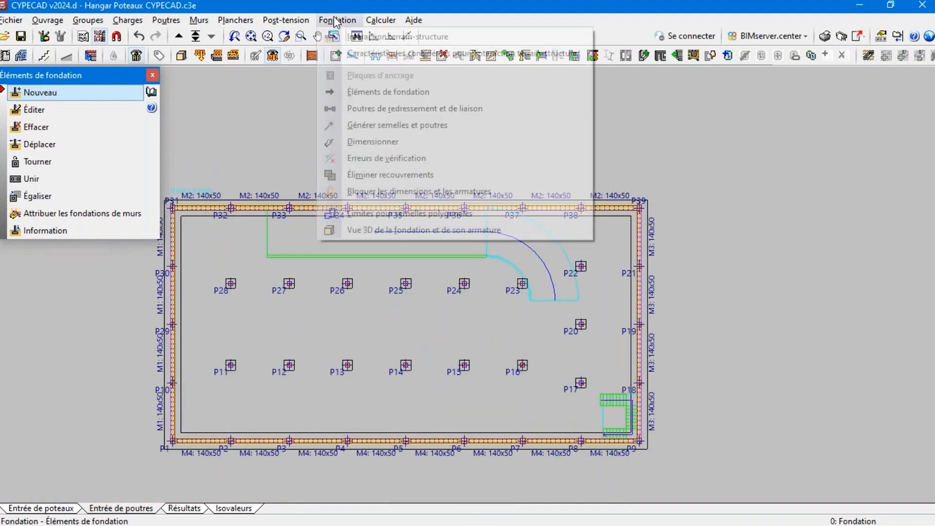
left_click(368, 109)
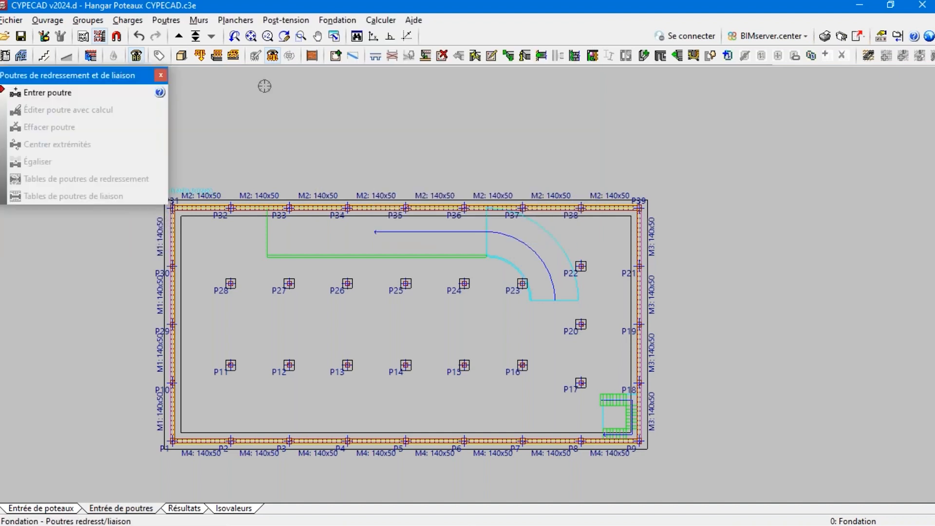
left_click(32, 93)
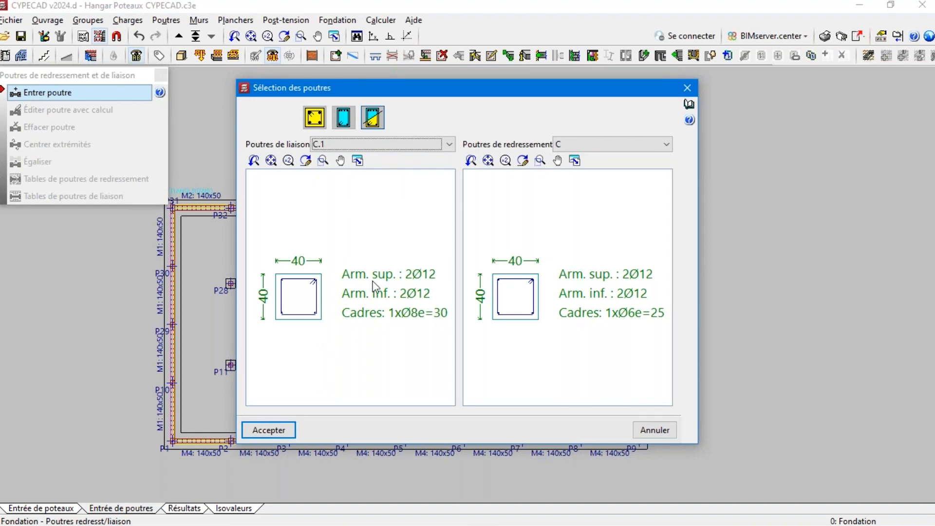
left_click(269, 431)
scroll(213, 382, "up", 3)
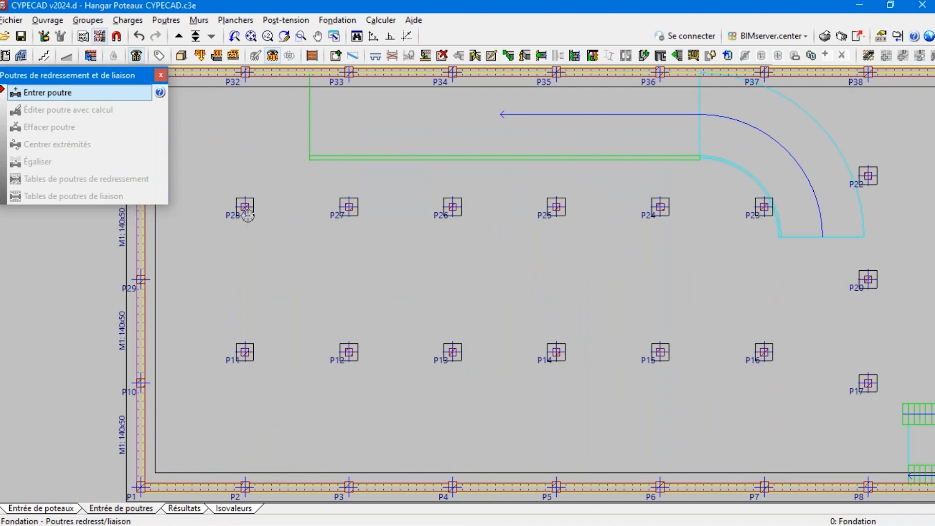
scroll(242, 209, "up", 2)
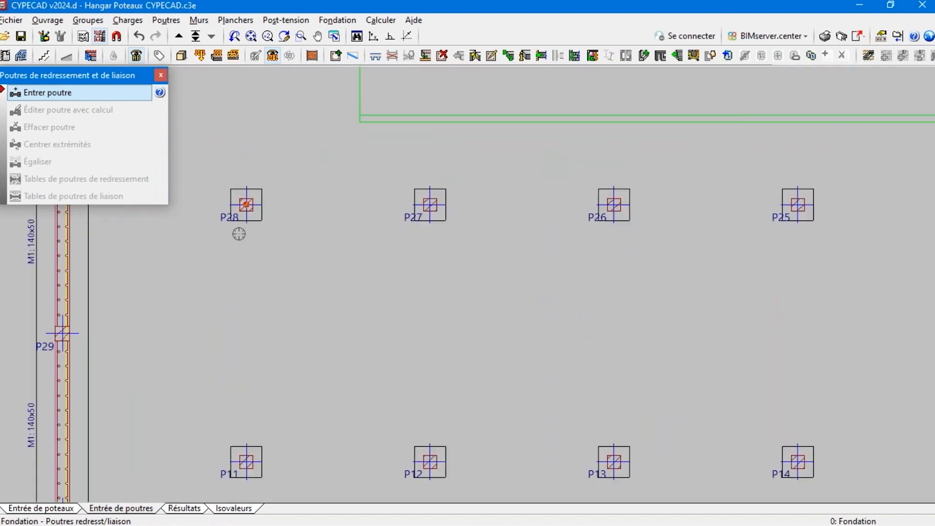
scroll(241, 215, "up", 2)
left_click(249, 214)
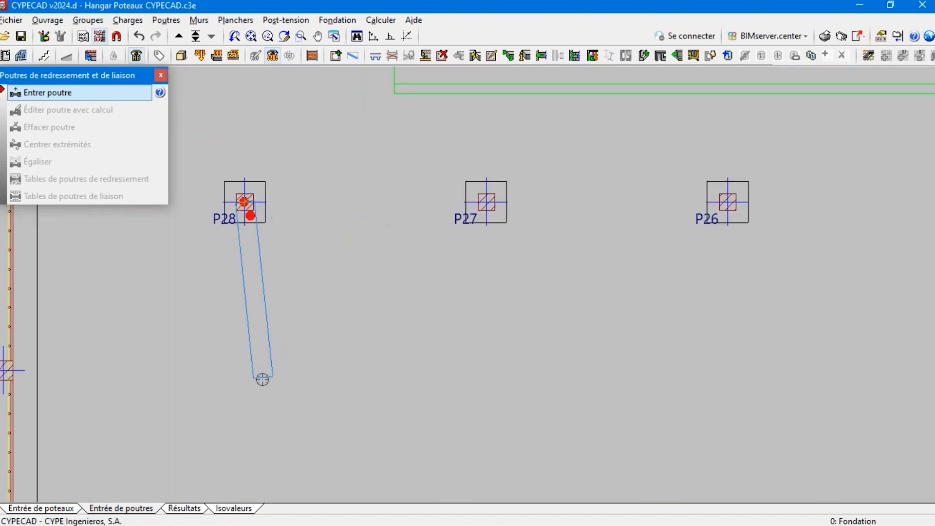
scroll(263, 379, "down", 3)
left_click(791, 287)
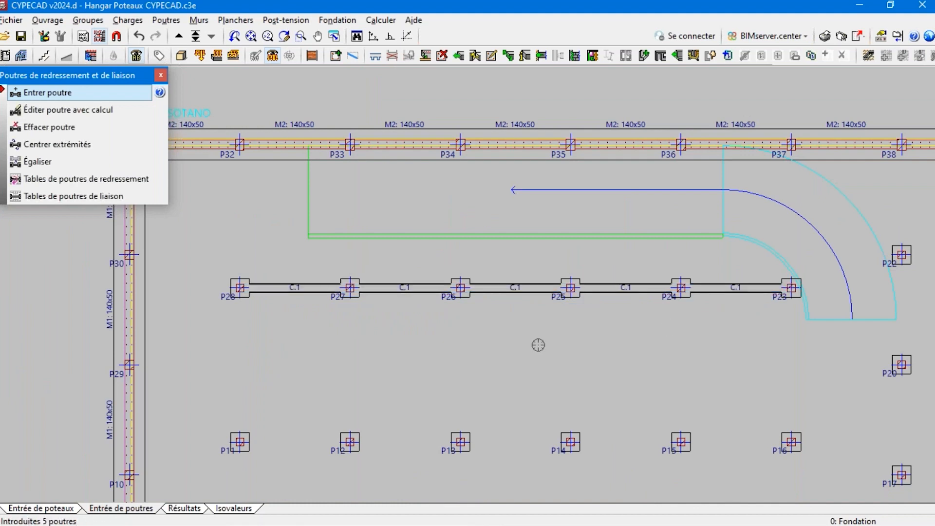
Extend the C.1 tie beams from P23 to P22 and from P22 to the perimeter wall at P21
scroll(538, 345, "down", 2)
scroll(730, 327, "up", 3)
left_click(755, 239)
scroll(755, 240, "down", 2)
scroll(607, 211, "up", 2)
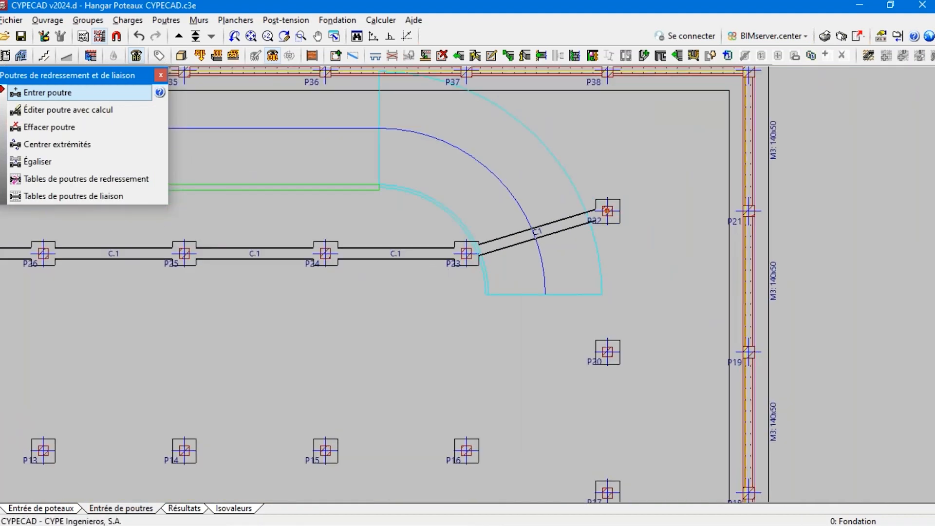
left_click(736, 210)
Enter C.1 tie beams from P20 to P19, from P17 to P18, and along the column line P17 to P22
left_click(607, 351)
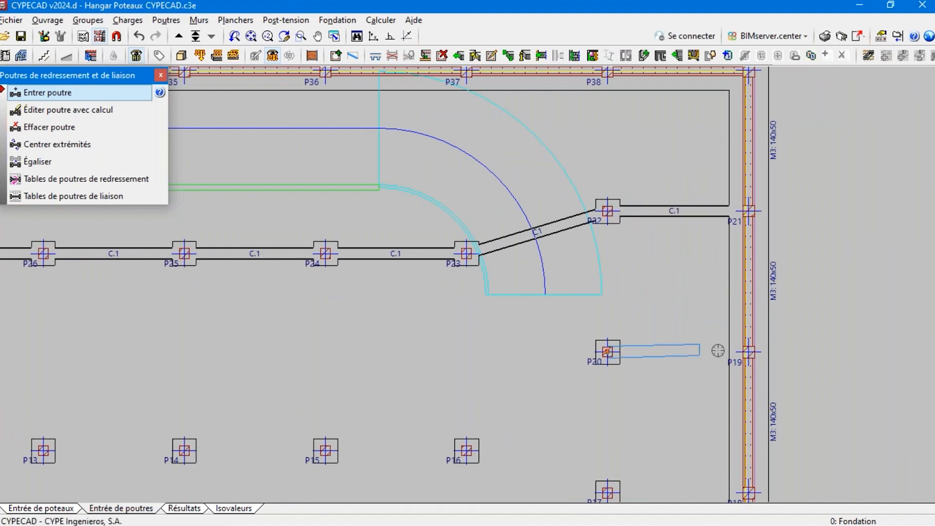
left_click(749, 350)
scroll(749, 351, "down", 3)
left_click(628, 409)
left_click(712, 408)
left_click(628, 409)
left_click(628, 241)
Enter C.1 tie beams from P17 to P16 and along the lower interior column row to P11
left_click(628, 409)
left_click(544, 383)
left_click(544, 384)
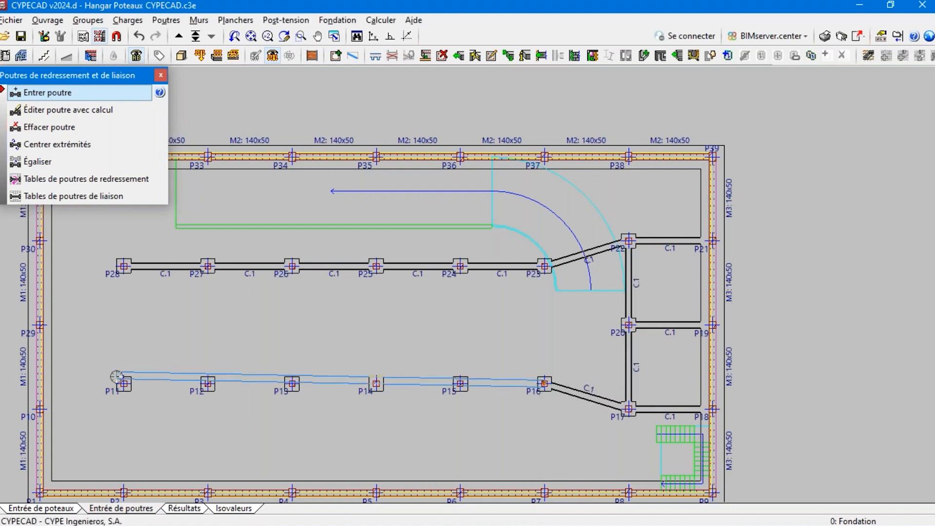
left_click(102, 389)
scroll(99, 390, "down", 3)
scroll(322, 363, "up", 6)
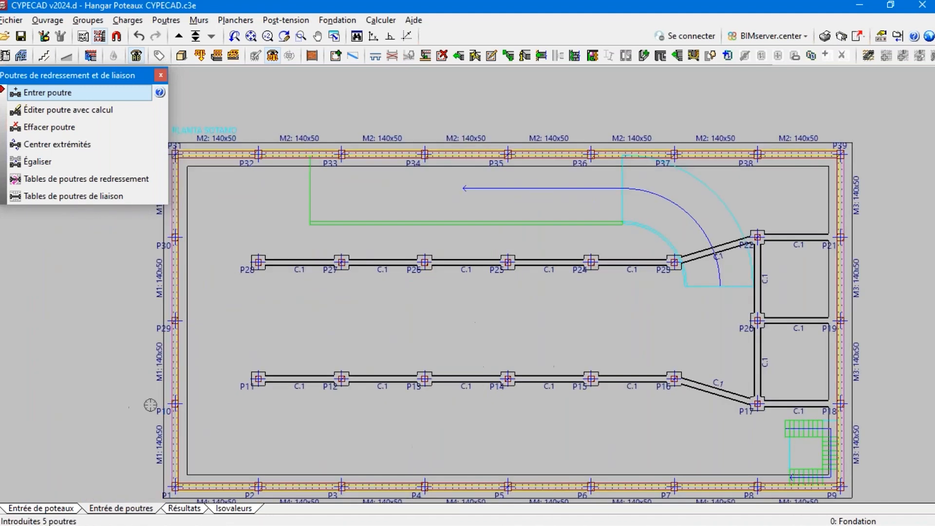
Enter C.1 tie beams from P11 to the perimeter wall at P10 and from P28 to the wall at P30
left_click(199, 397)
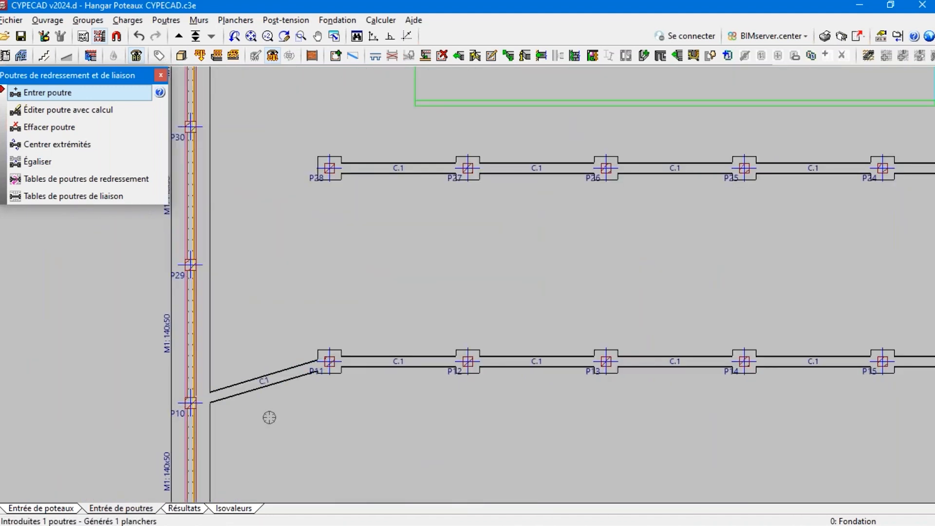
scroll(268, 417, "down", 2)
left_click(309, 250)
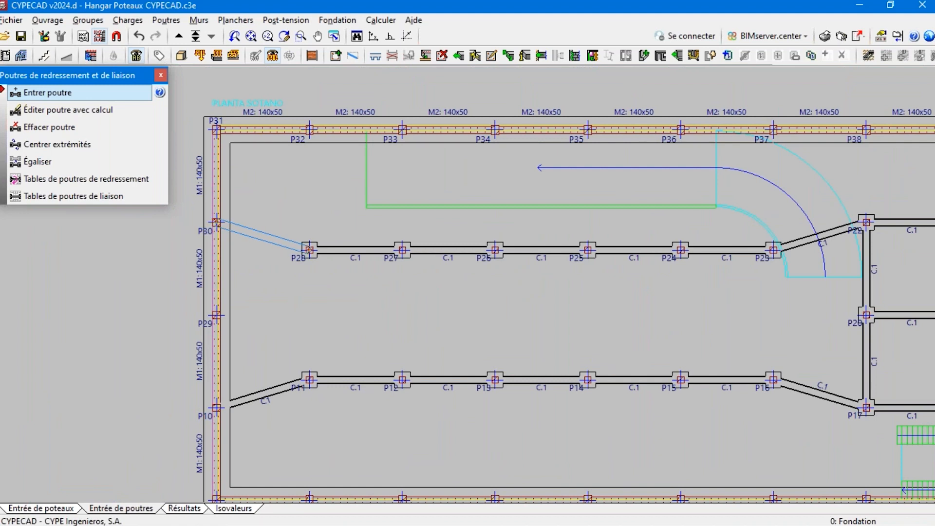
left_click(214, 221)
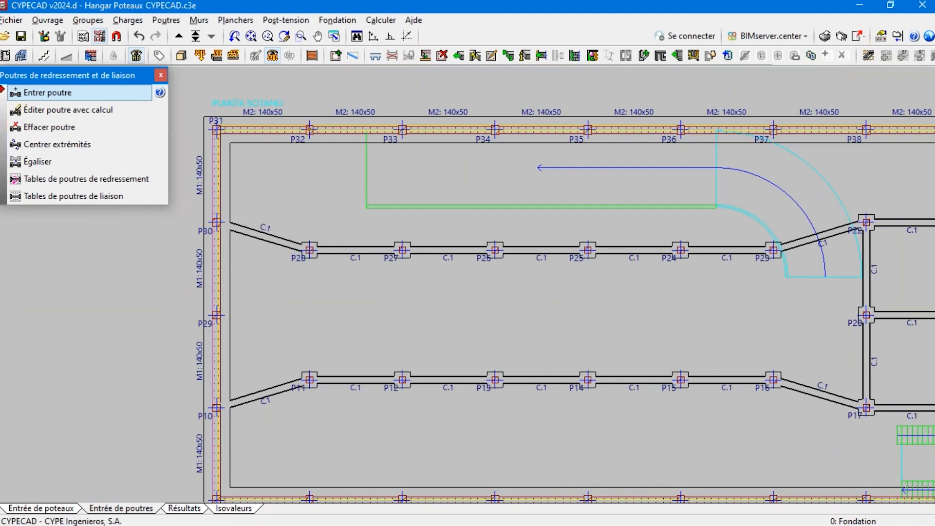
Enter transverse C.1 tie beams between the perimeter walls along the lines P32 to P2, P33 to P3, and P34 to P4
scroll(307, 128, "down", 3)
left_click(309, 129)
left_click(308, 333)
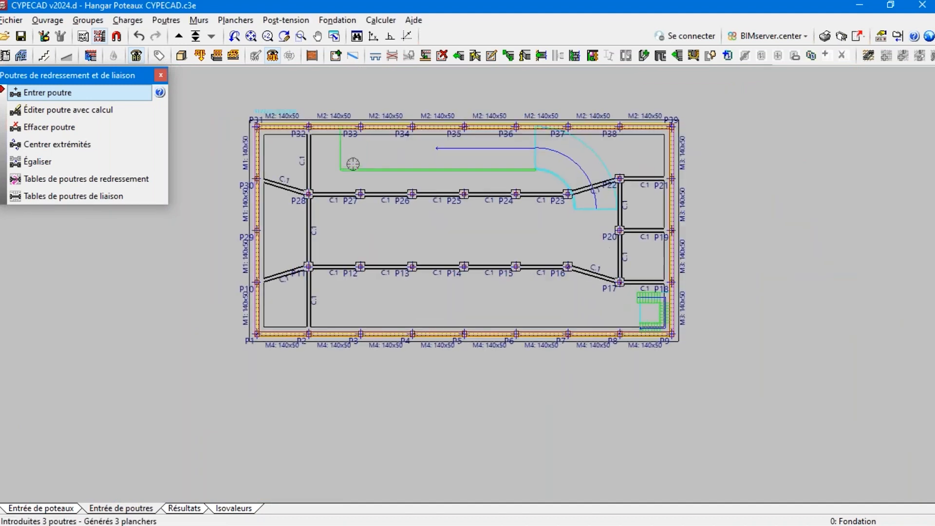
scroll(353, 164, "up", 1)
left_click(363, 115)
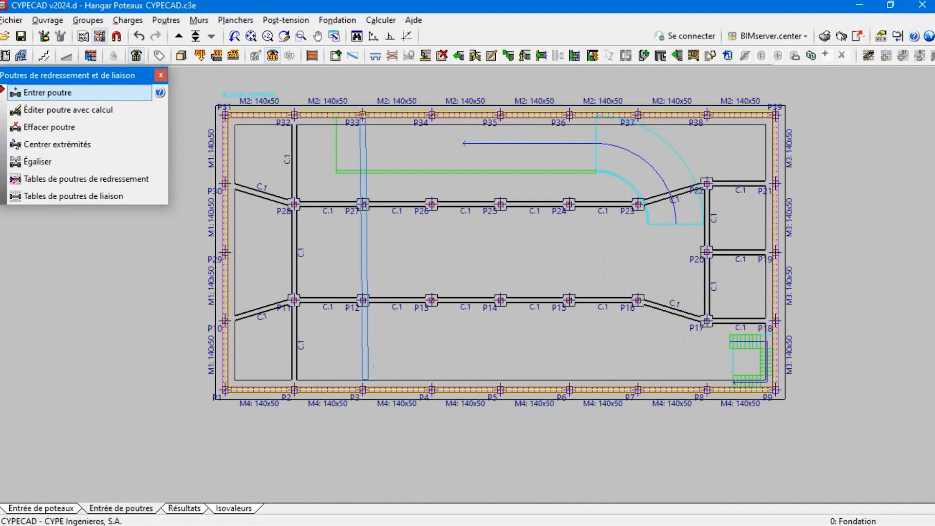
left_click(364, 389)
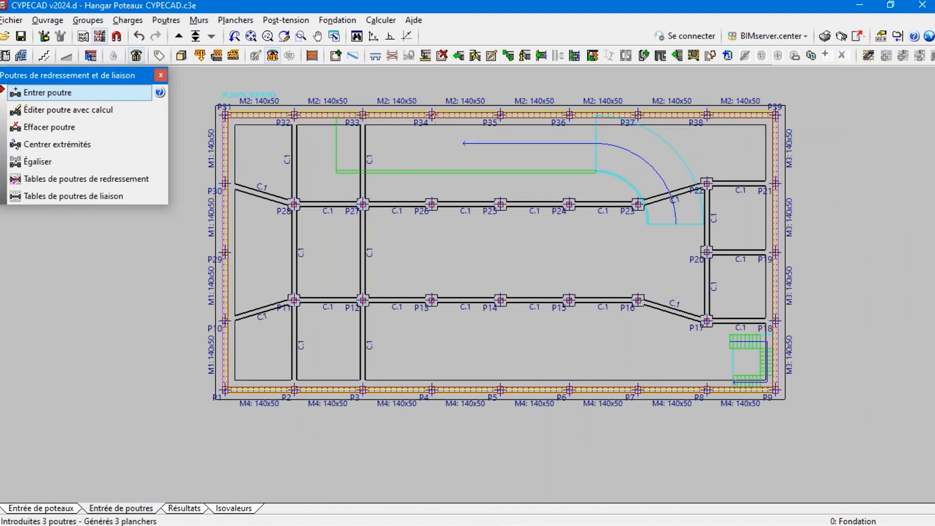
left_click(432, 115)
left_click(432, 389)
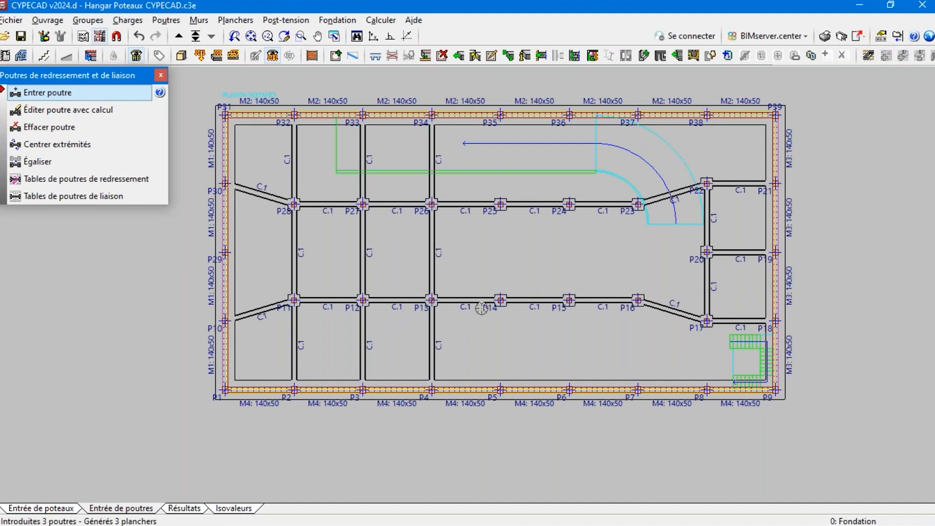
Enter transverse C.1 tie beams between the perimeter walls along the lines P35 to P5, P36 to P6, and P37 to P7
left_click(500, 115)
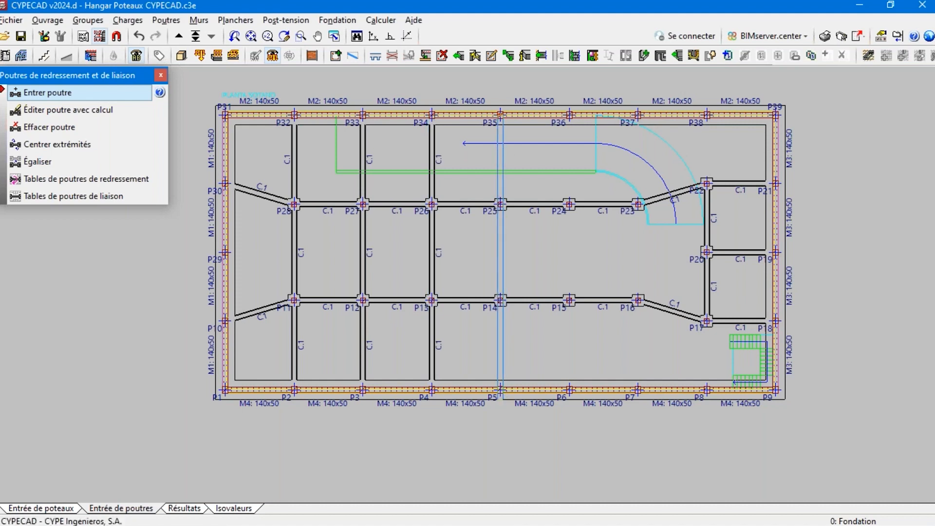
left_click(501, 389)
left_click(569, 115)
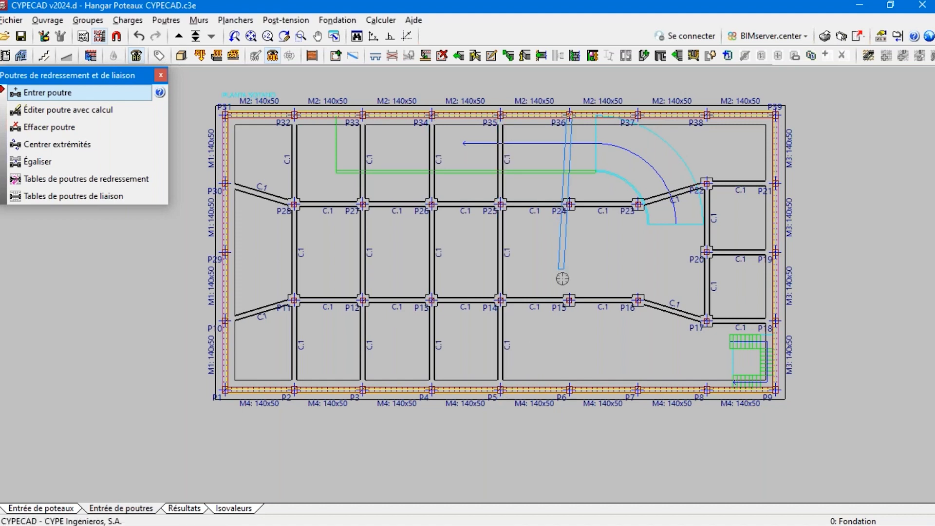
left_click(569, 389)
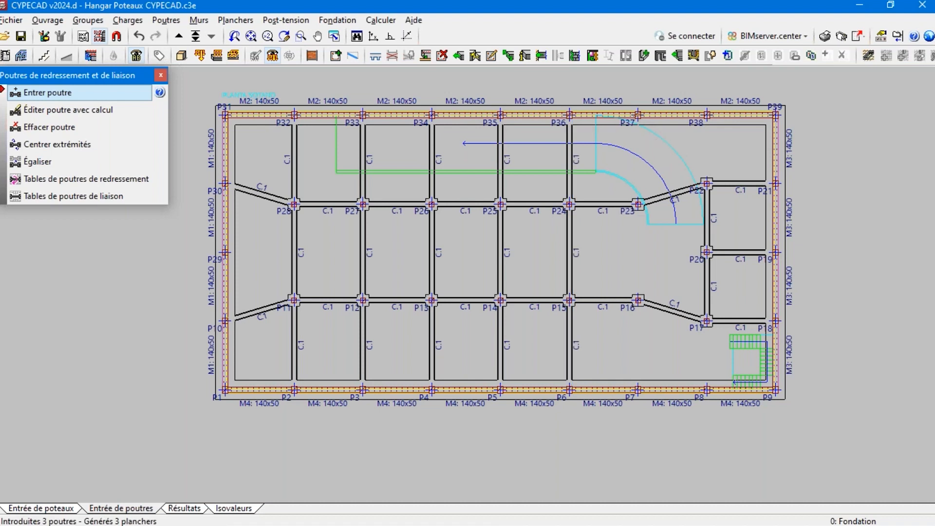
left_click(637, 115)
left_click(638, 389)
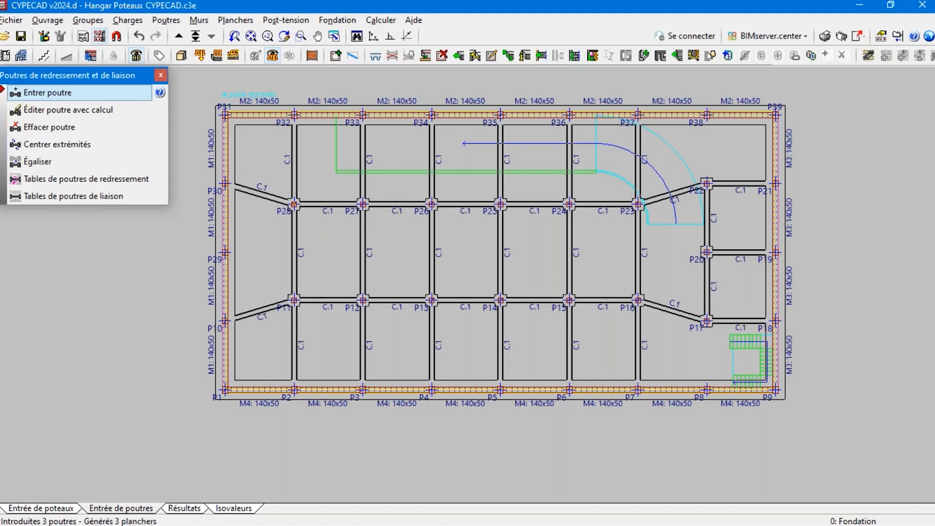
Go up to the Plancher RdC group and start entering rectangular flat beams 50 cm wide
left_click(178, 35)
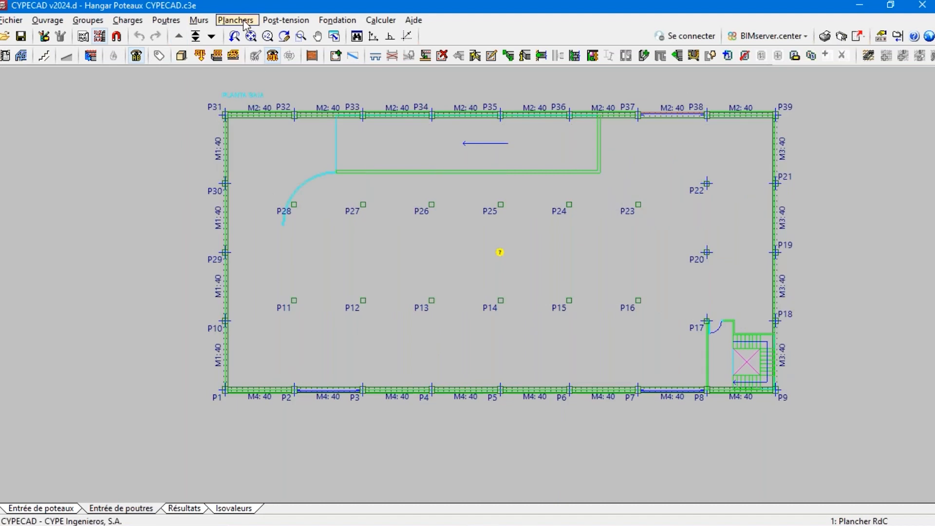
left_click(169, 24)
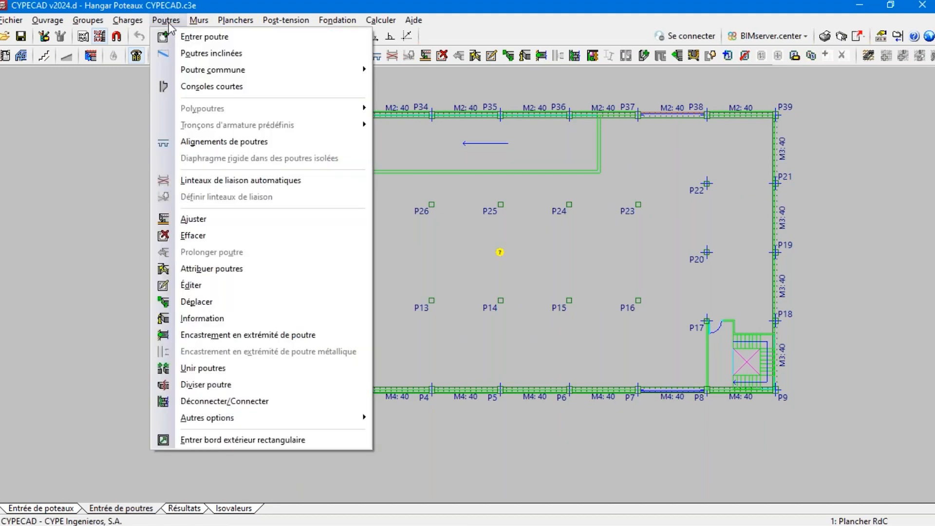
left_click(189, 37)
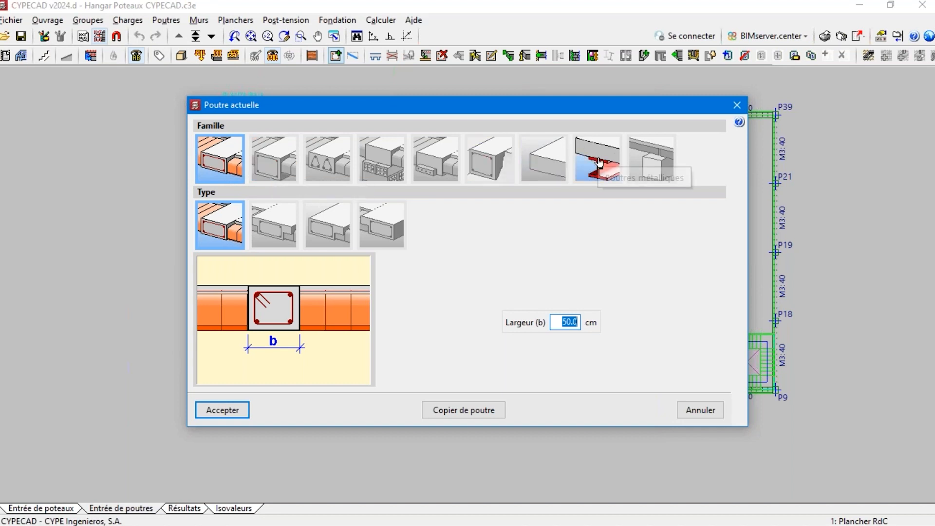
left_click(220, 235)
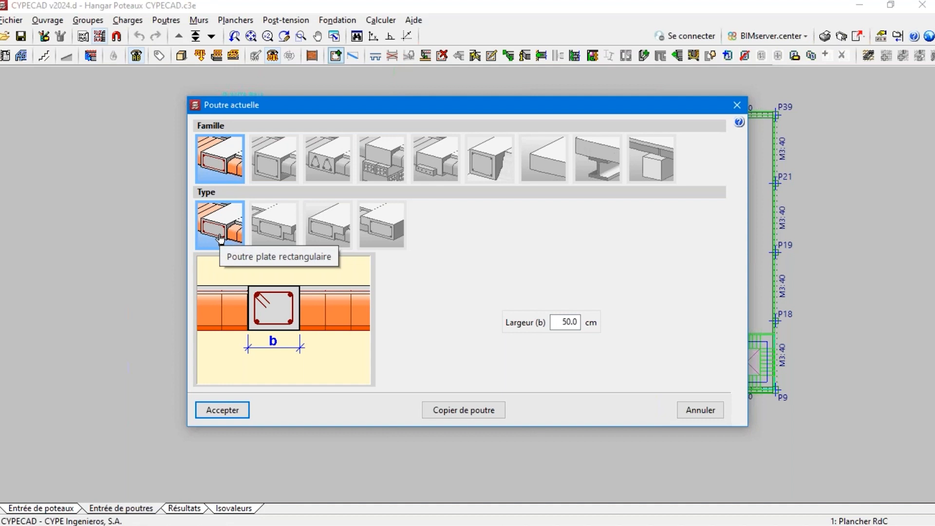
left_click(223, 411)
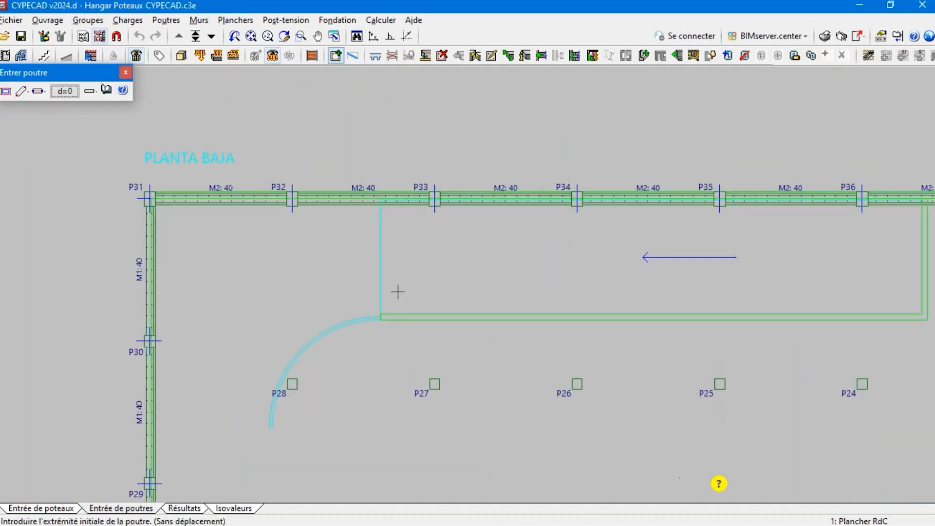
Place 50 cm flat beams roughly along the left, lower and right edges of the ramp opening
scroll(366, 259, "up", 3)
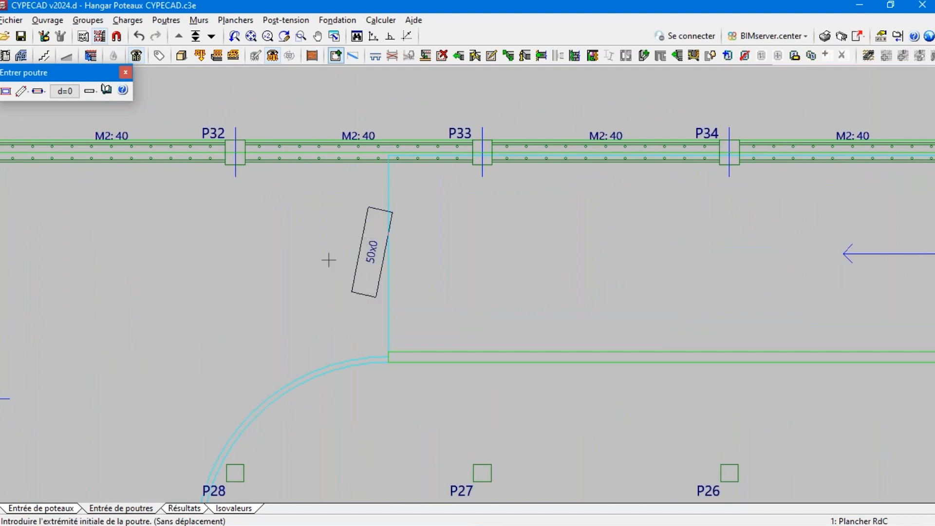
scroll(327, 259, "down", 2)
left_click(427, 347)
left_click(541, 319)
scroll(202, 303, "down", 5)
scroll(566, 283, "up", 5)
scroll(624, 279, "up", 3)
left_click(722, 228)
left_click(700, 315)
scroll(468, 267, "down", 7)
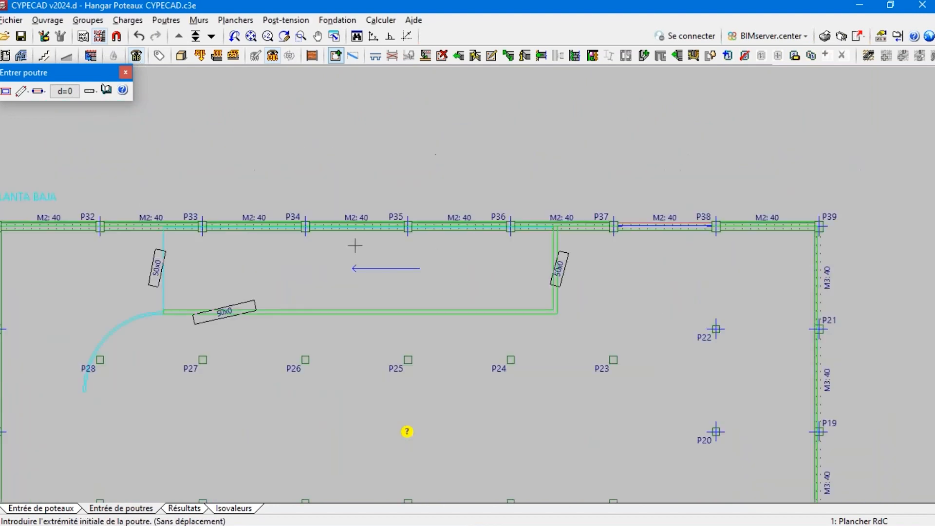
Place 50 cm flat beams roughly along the upper and left edges of the stair opening
scroll(472, 118, "down", 3)
scroll(672, 266, "up", 7)
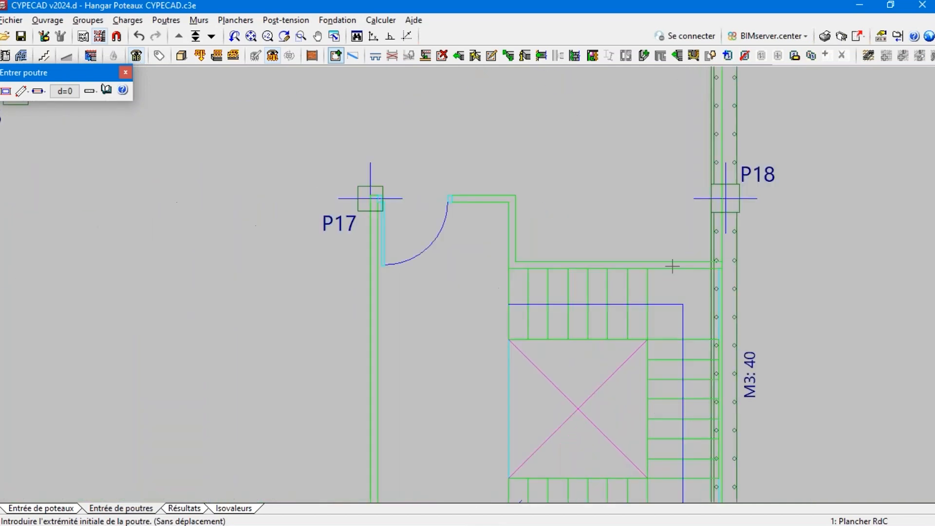
left_click(660, 244)
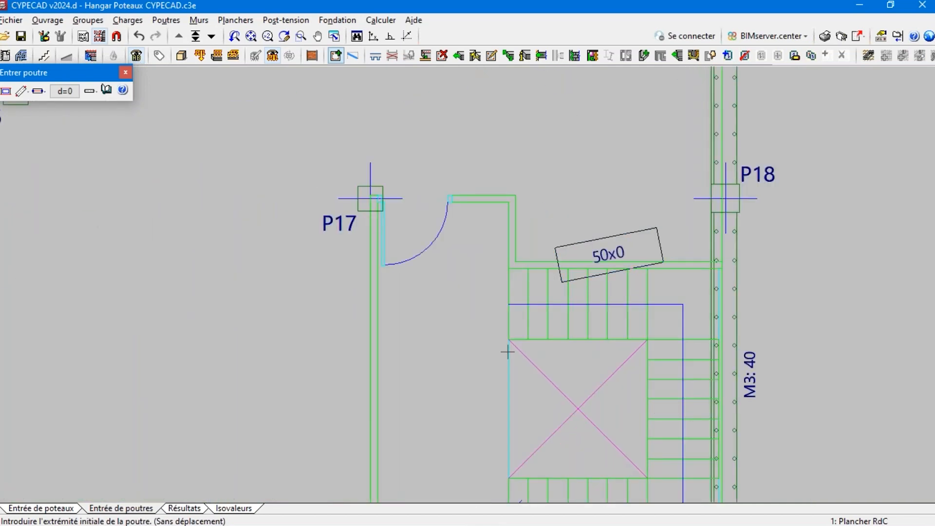
left_click(484, 445)
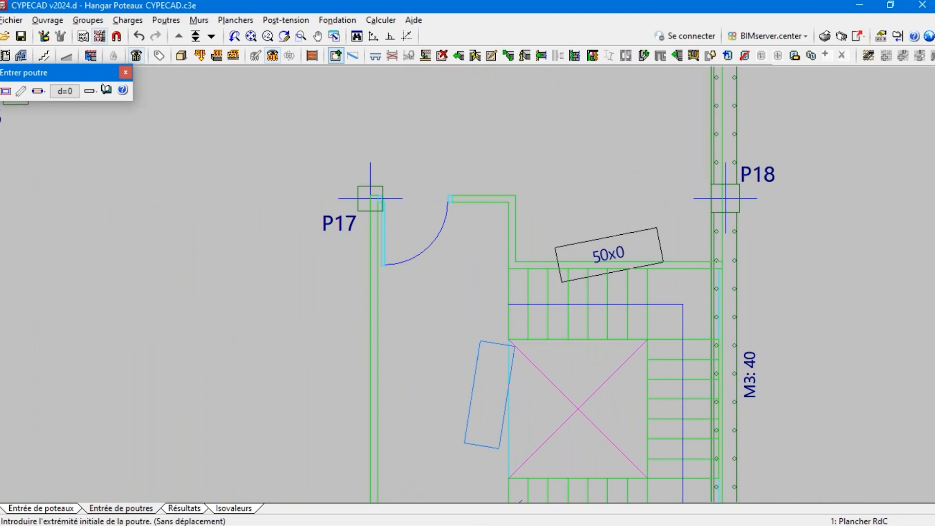
scroll(633, 387, "down", 4)
scroll(213, 210, "down", 2)
Start the beam Ajuster command and activate background drawing captures with only the Plus proche snap
scroll(365, 271, "up", 3)
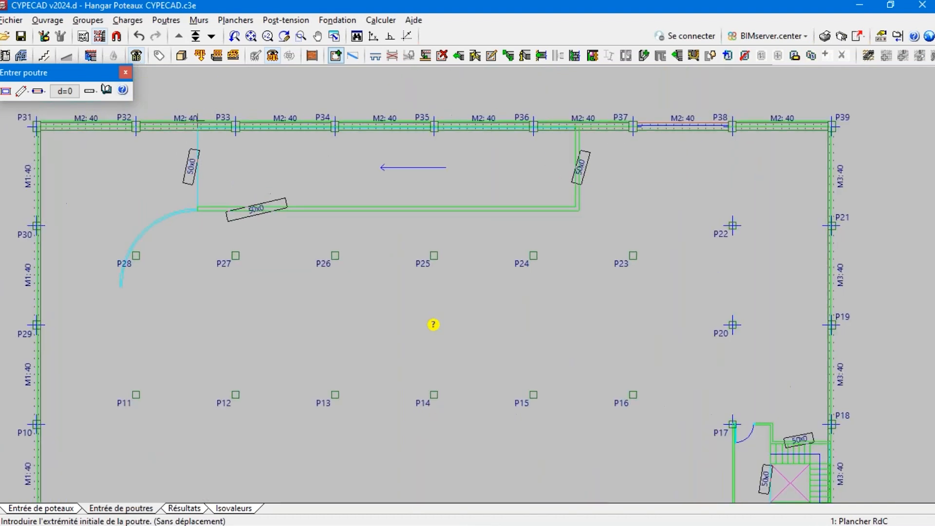
scroll(198, 132, "up", 1)
left_click(166, 20)
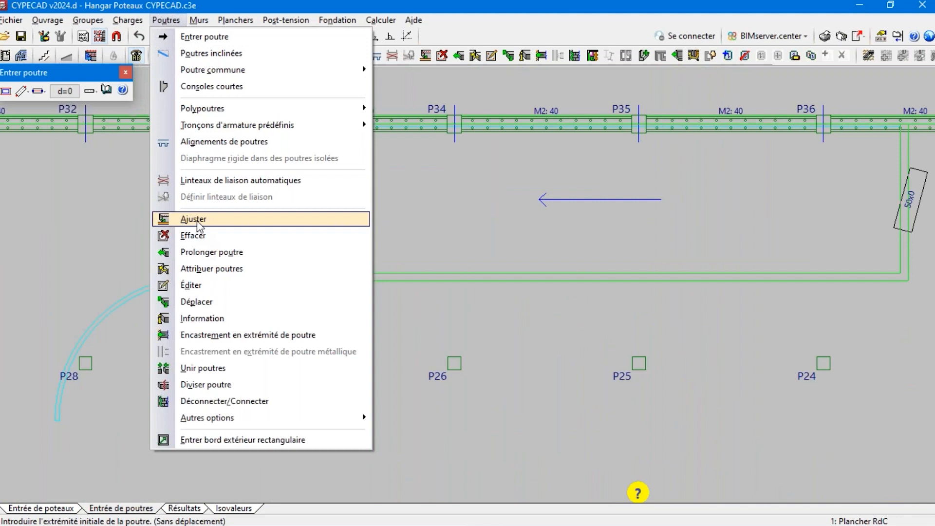
left_click(194, 219)
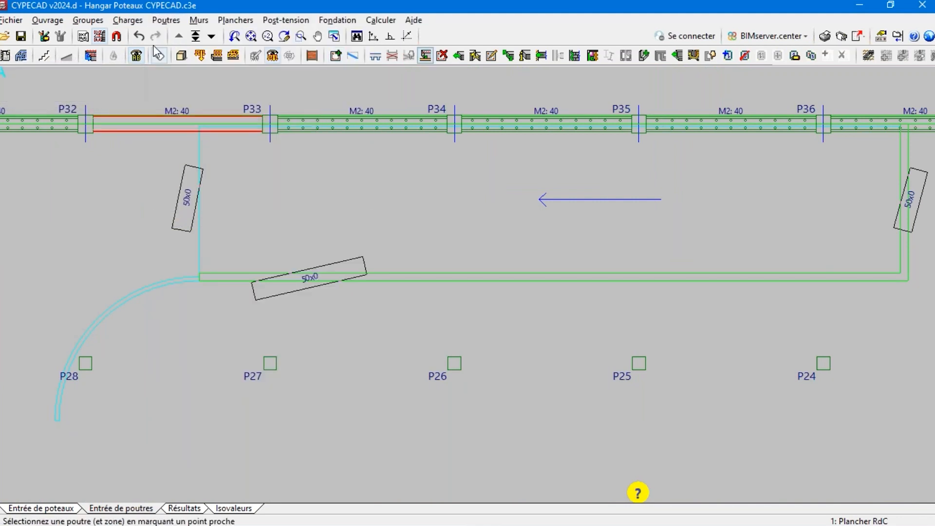
left_click(116, 36)
left_click(400, 211)
left_click(528, 240)
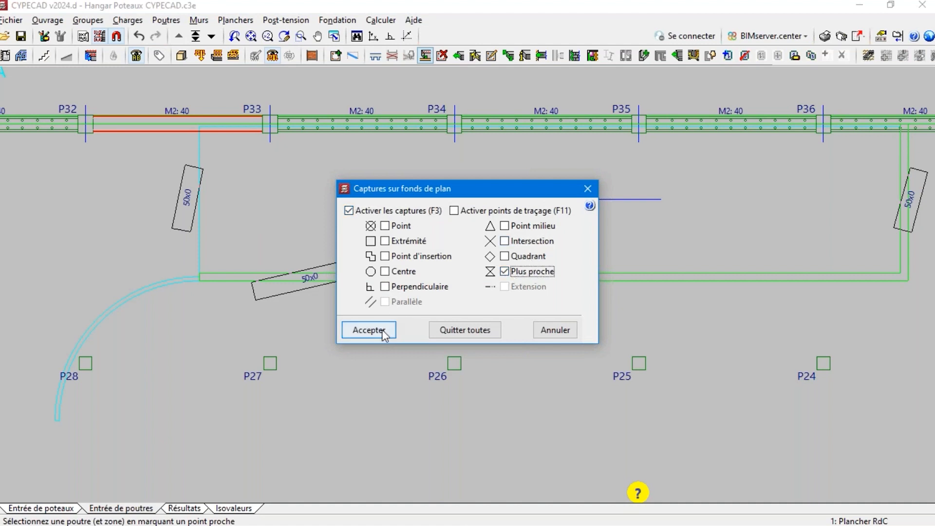
left_click(369, 330)
Adjust the three ramp opening beams to the background drawing's edge lines
scroll(219, 195, "up", 4)
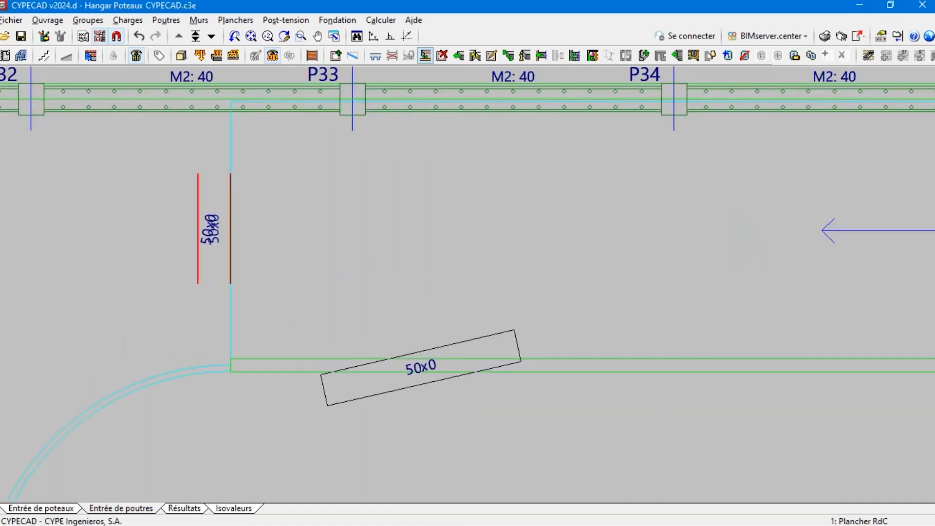
scroll(148, 328, "down", 4)
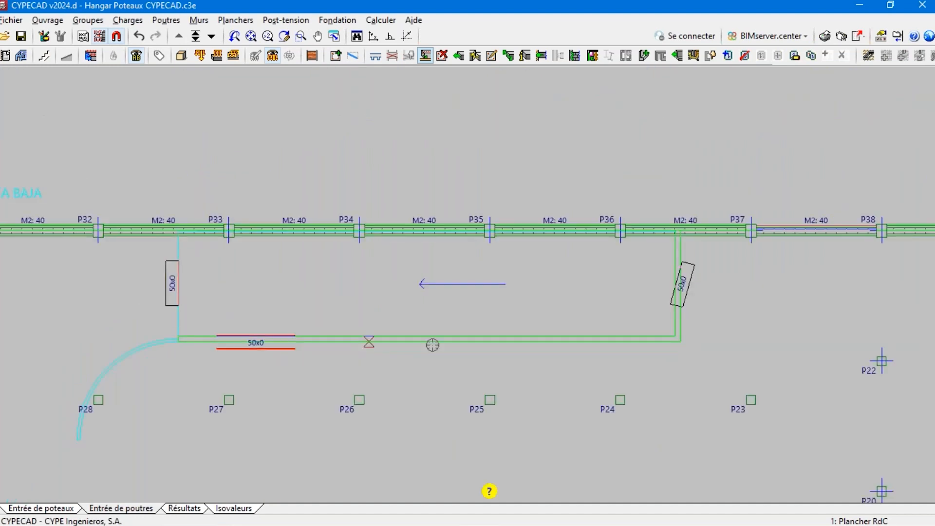
scroll(701, 291, "up", 2)
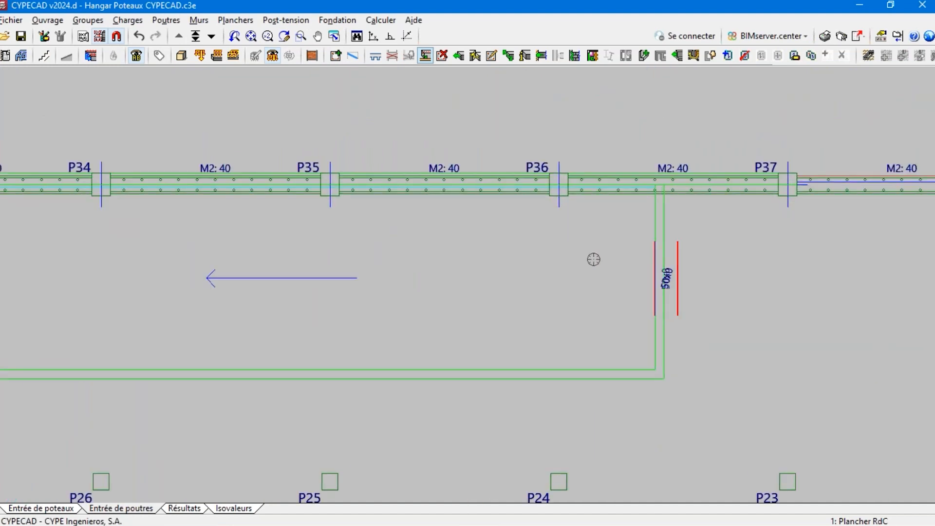
Adjust the stair opening beams to the background drawing's edge lines
scroll(593, 259, "down", 4)
scroll(279, 233, "up", 3)
scroll(642, 350, "up", 3)
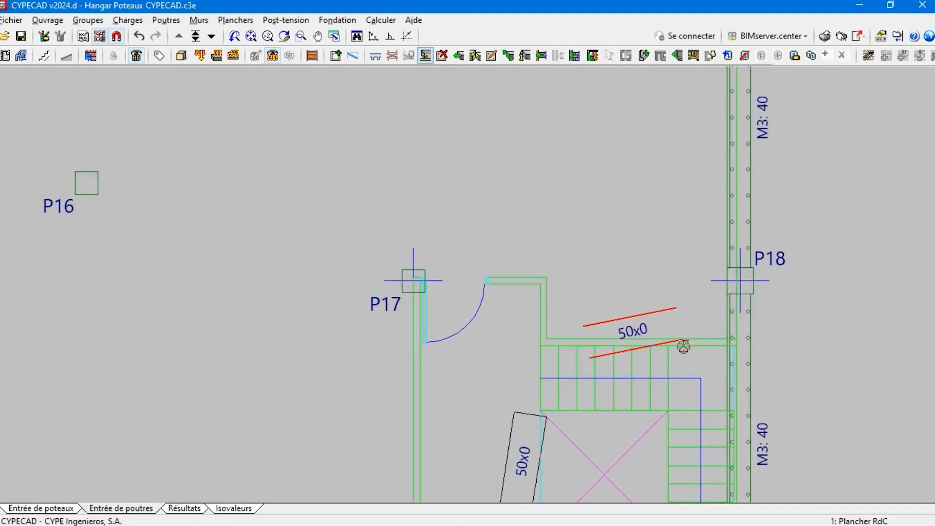
Edit the flat beam on the right edge of the ramp opening and set its width to 100 cm
scroll(633, 370, "down", 2)
scroll(642, 418, "down", 2)
scroll(642, 418, "down", 2)
scroll(443, 142, "up", 6)
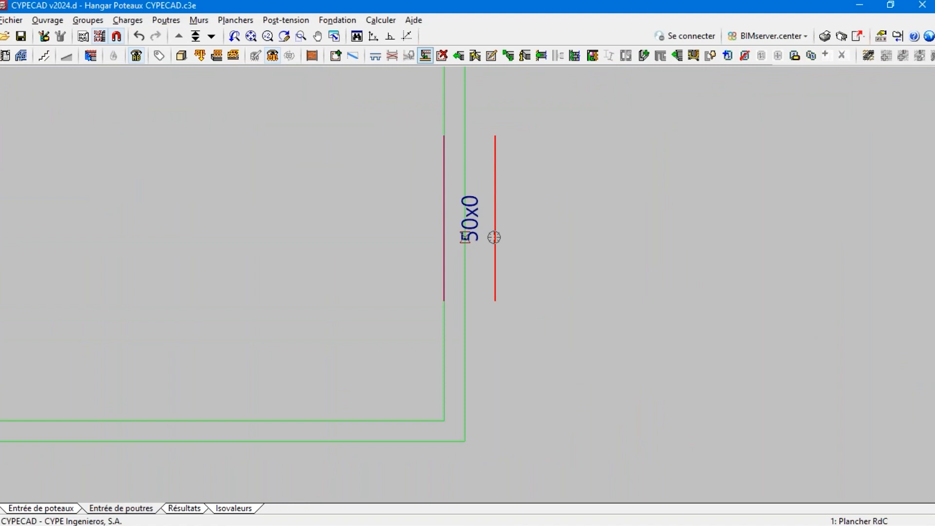
left_click(166, 19)
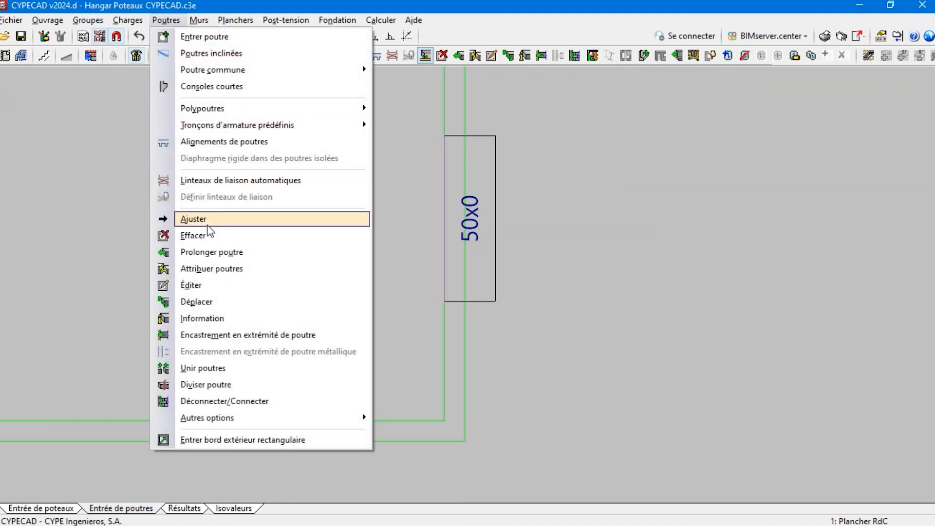
left_click(191, 284)
left_click(424, 244)
left_click(561, 326)
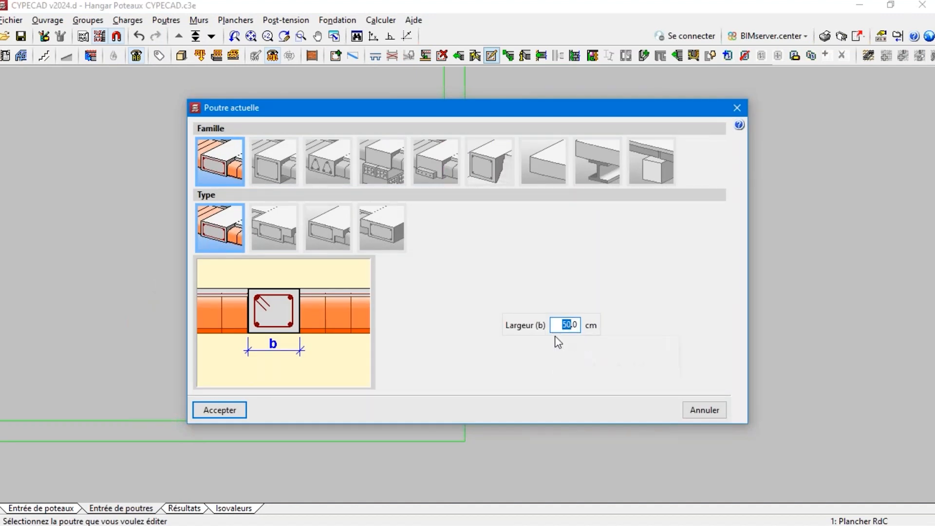
type("10")
left_click(219, 410)
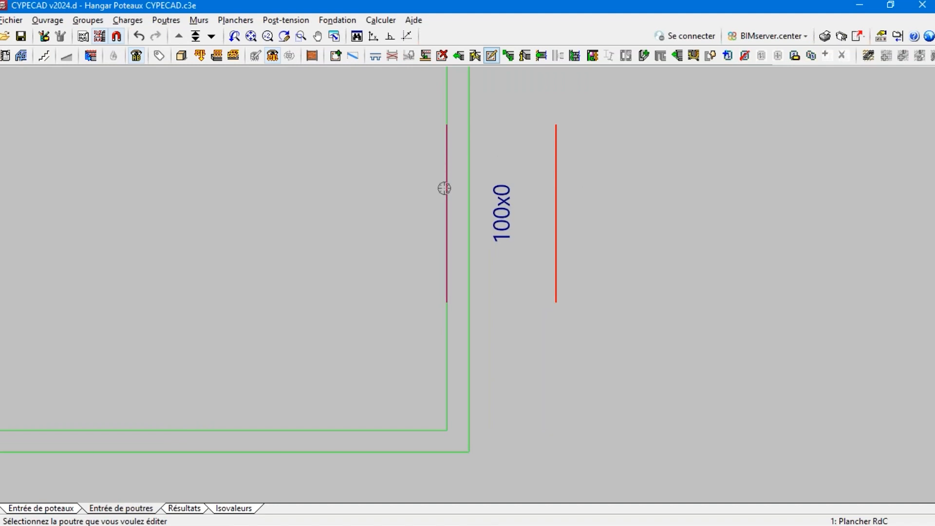
scroll(506, 243, "down", 3)
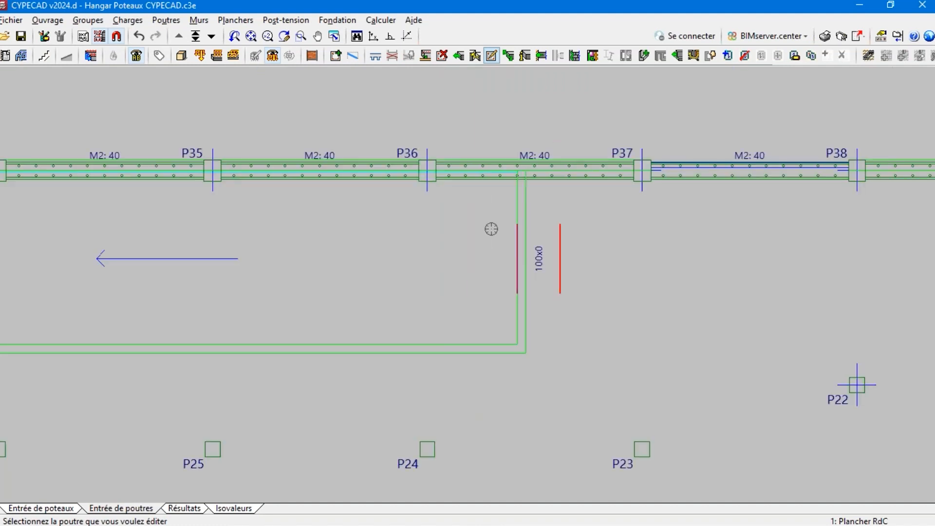
scroll(584, 304, "down", 2)
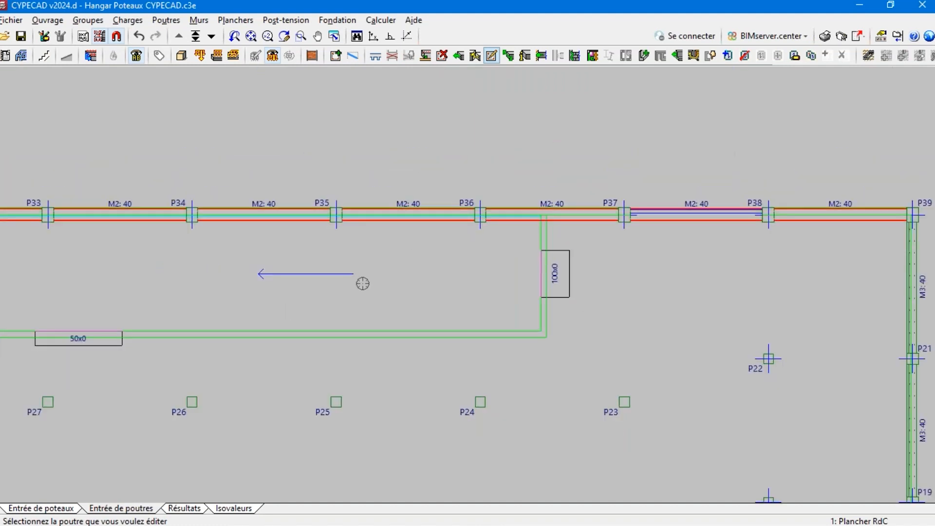
Undo the last width edit, then extend the flat beam on the ramp opening's right edge to the upper wall and past the lower edge
scroll(363, 282, "down", 1)
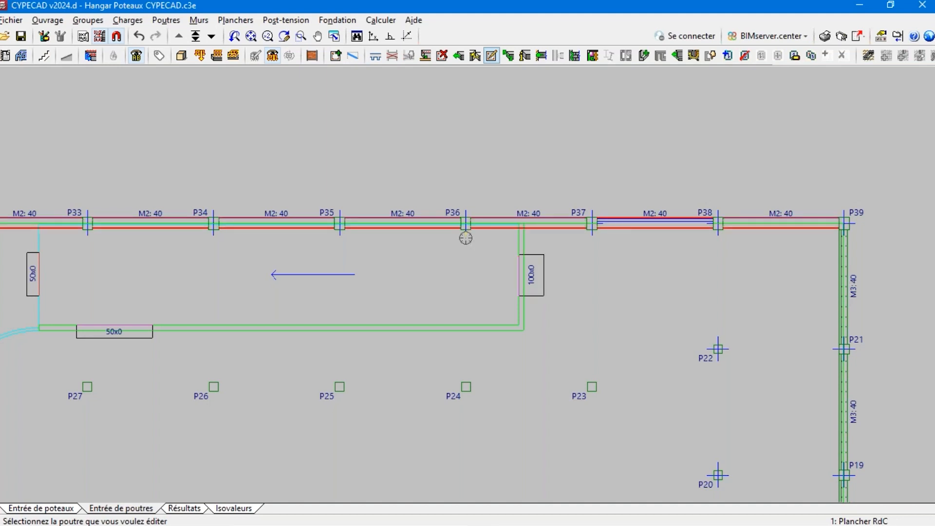
key("ctrl+z")
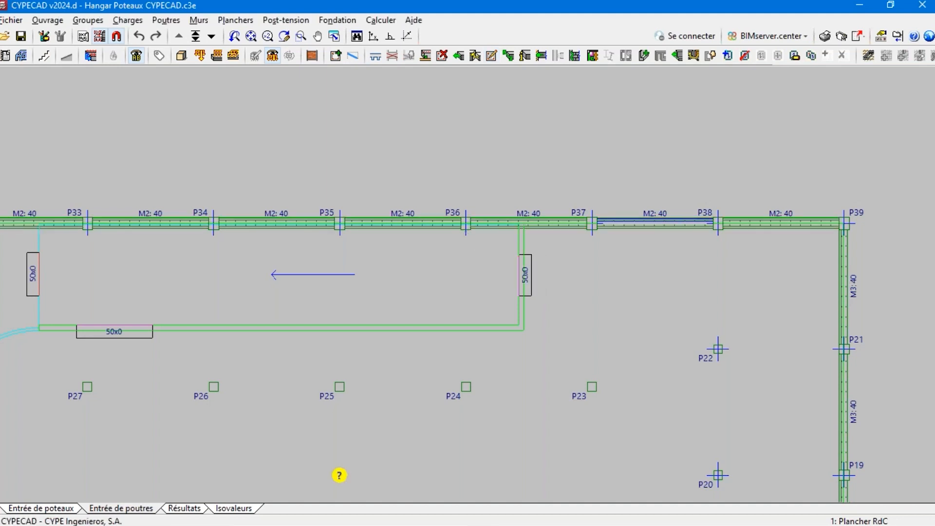
left_click(166, 20)
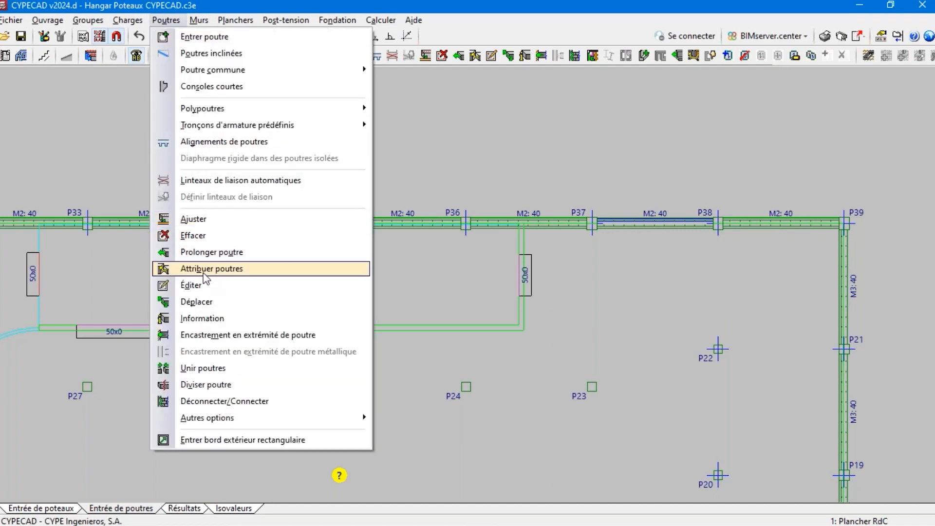
left_click(209, 251)
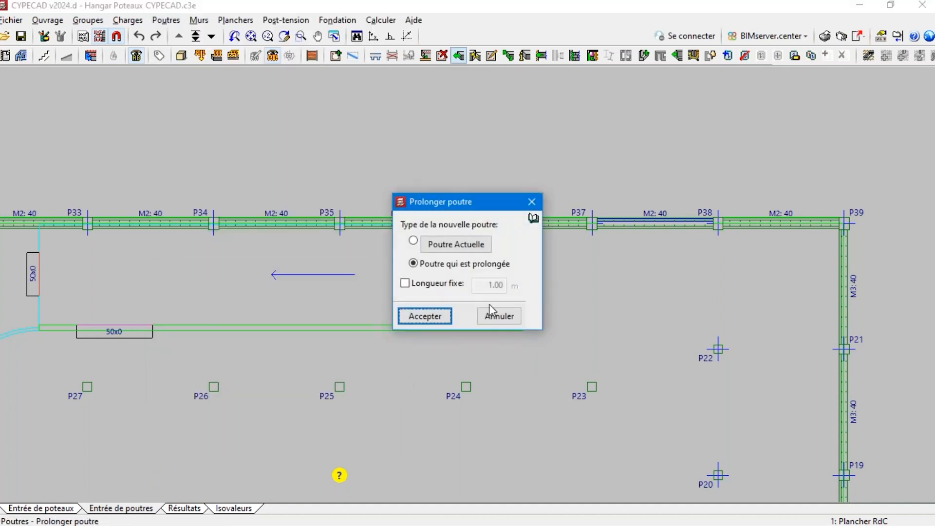
key("Return")
left_click(514, 265)
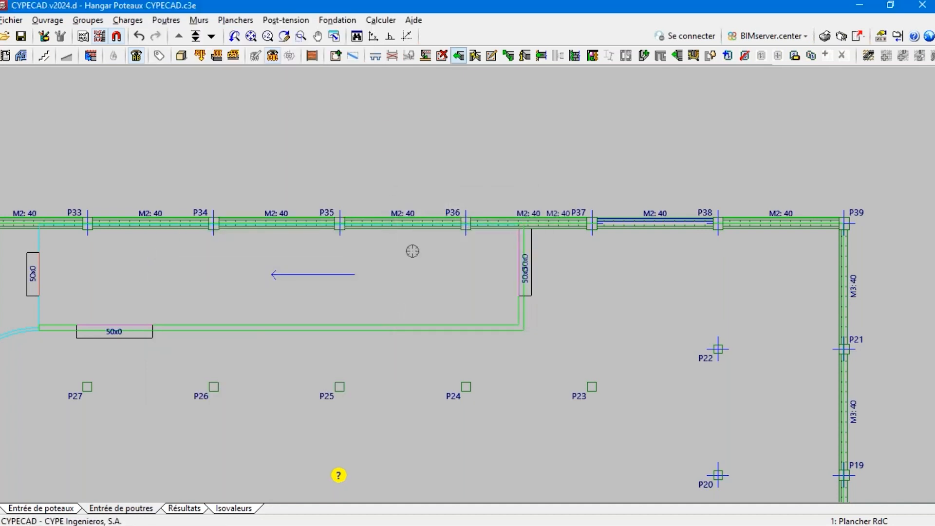
left_click(526, 361)
Extend the ramp opening's lower beam to both side beams, and its left beam to the upper wall and past the lower edge
left_click(134, 332)
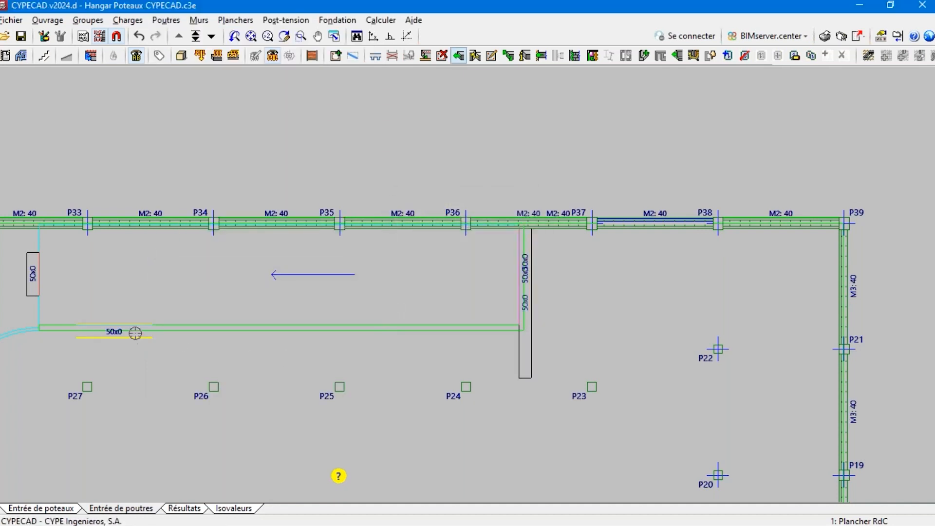
left_click(524, 331)
left_click(32, 272)
left_click(33, 223)
left_click(32, 266)
left_click(39, 380)
left_click(124, 329)
left_click(32, 331)
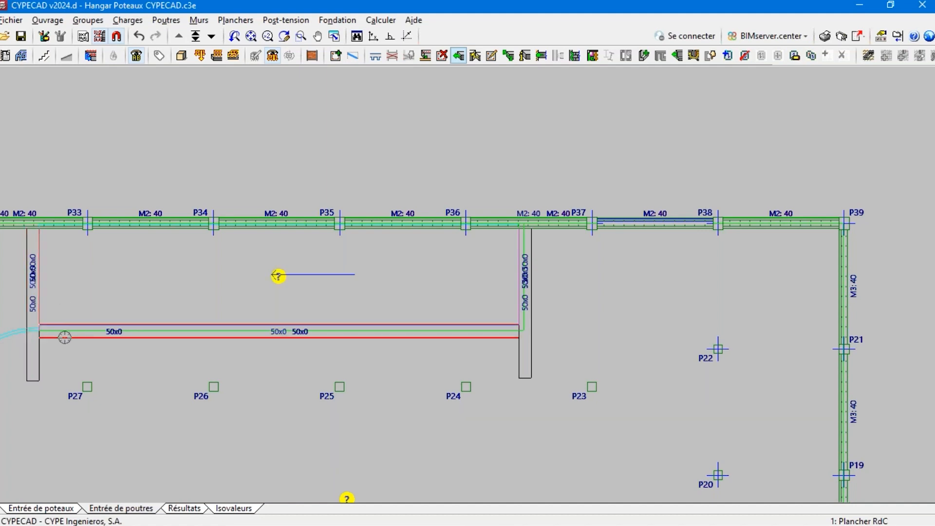
Extend the stair opening's upper beam to the right wall and past the left beam, and its left beam to the upper beam and bottom wall
scroll(451, 205, "down", 5)
scroll(541, 321, "up", 5)
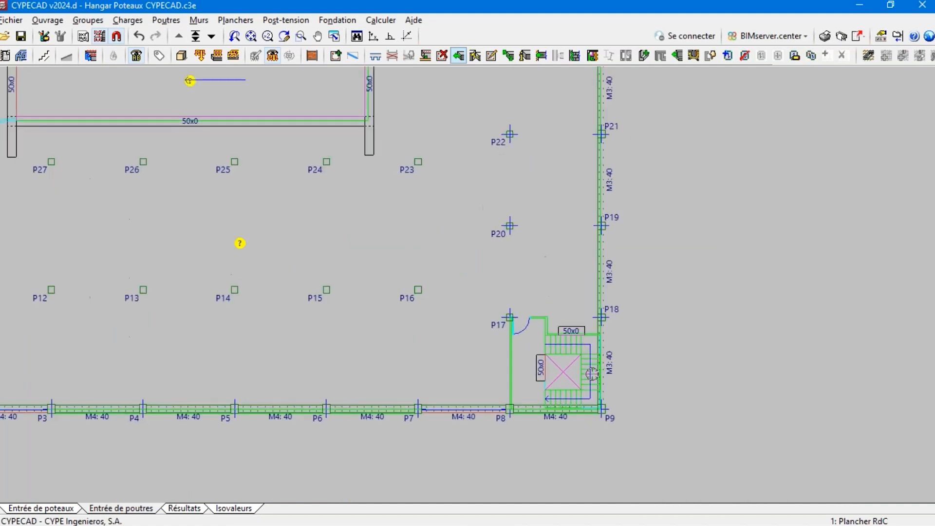
left_click(625, 287)
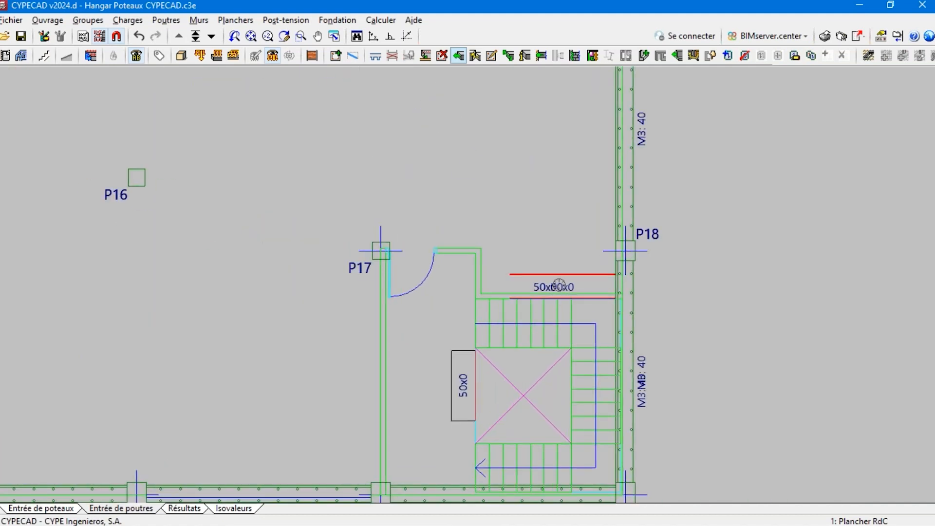
left_click(397, 287)
left_click(458, 369)
left_click(463, 286)
scroll(467, 230, "down", 2)
left_click(471, 336)
left_click(464, 420)
Delete the beam stubs that overhang the corners of the ramp and stair openings
scroll(487, 331, "down", 4)
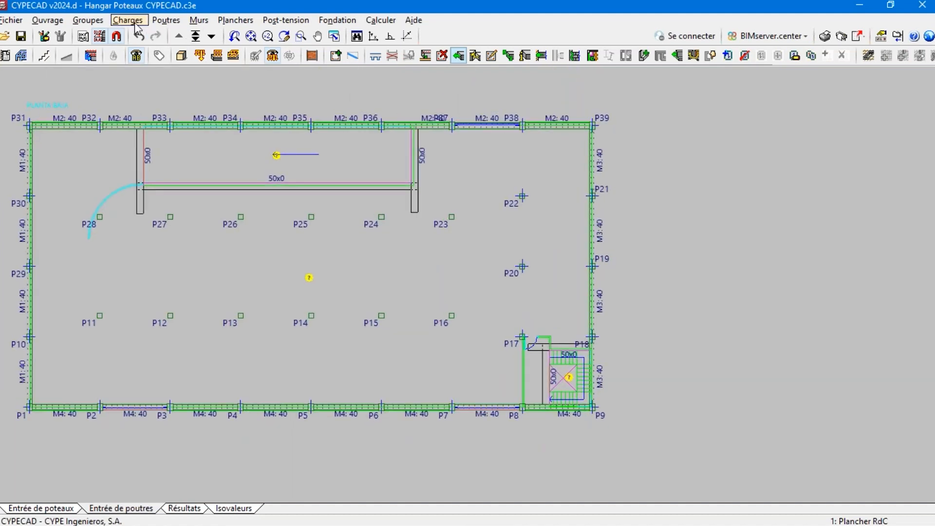
left_click(163, 22)
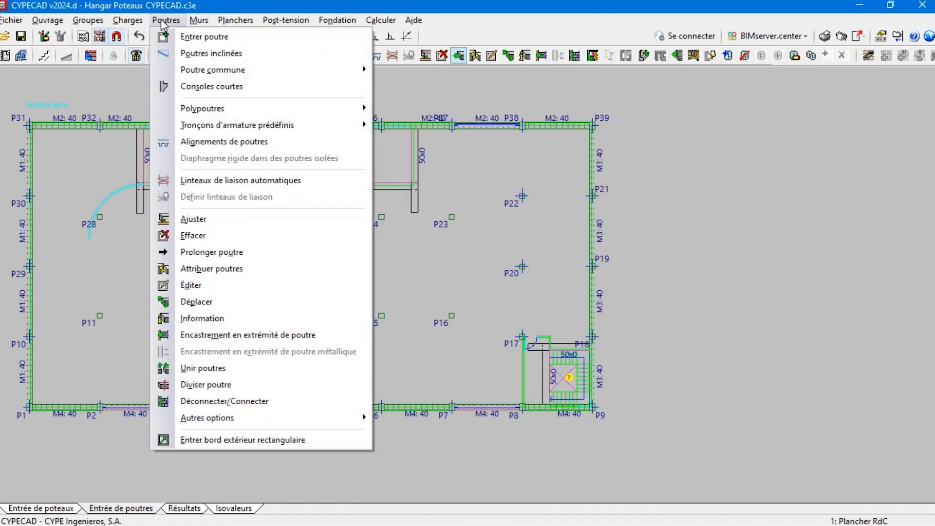
left_click(215, 238)
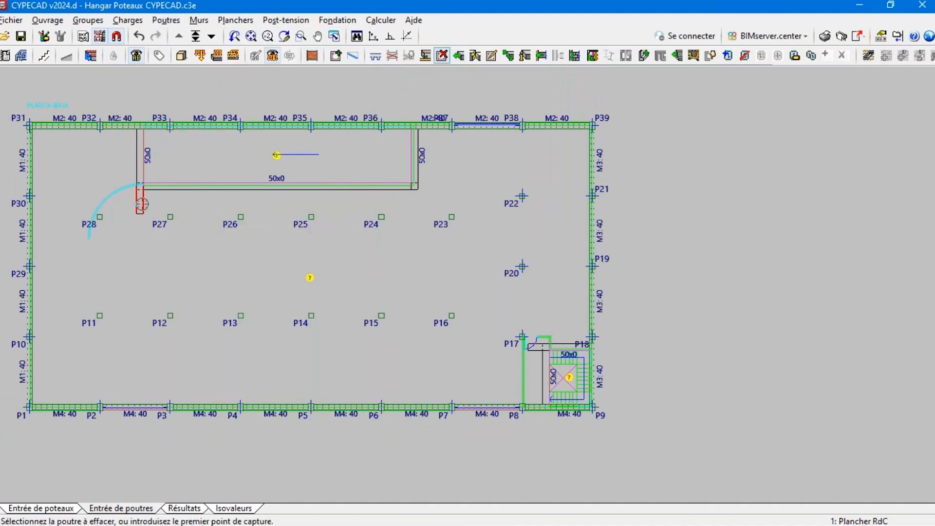
left_click(536, 345)
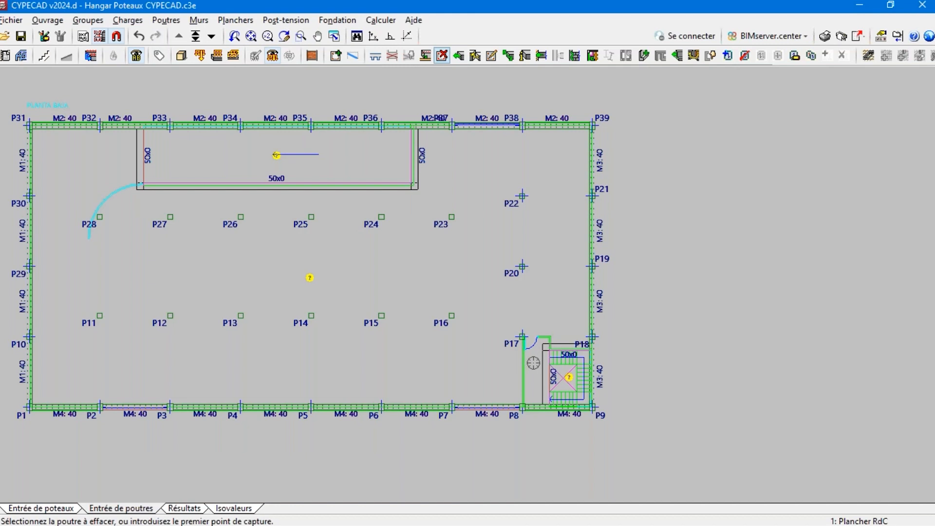
Introduce floor voids inside the ramp opening and the stair opening
left_click(241, 19)
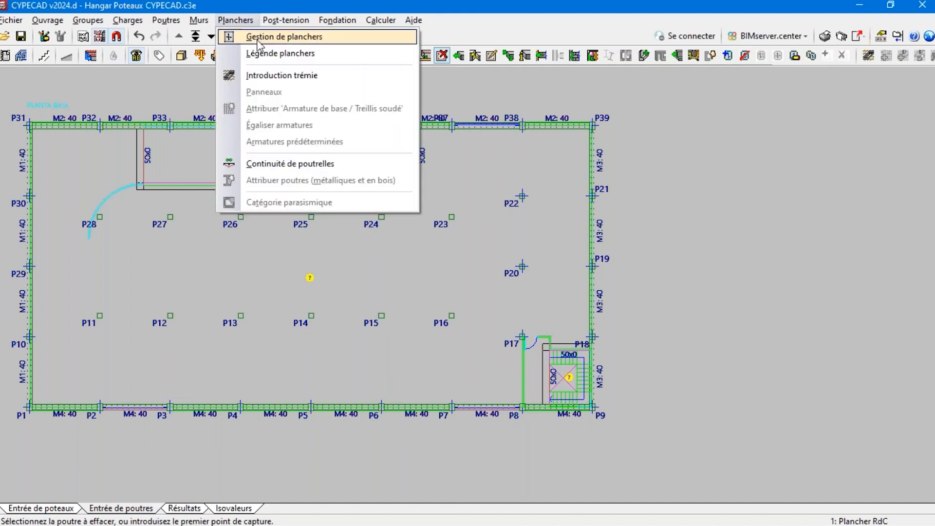
left_click(258, 37)
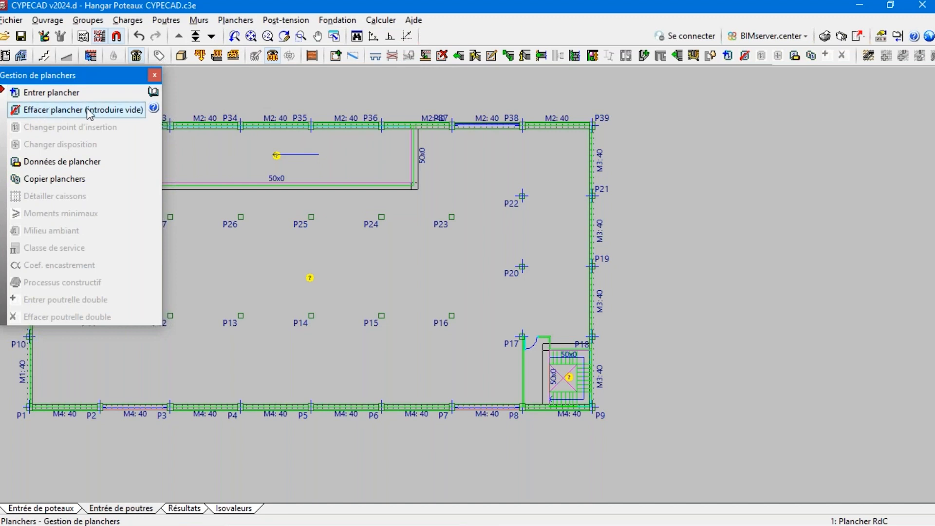
left_click(105, 110)
left_click(571, 381)
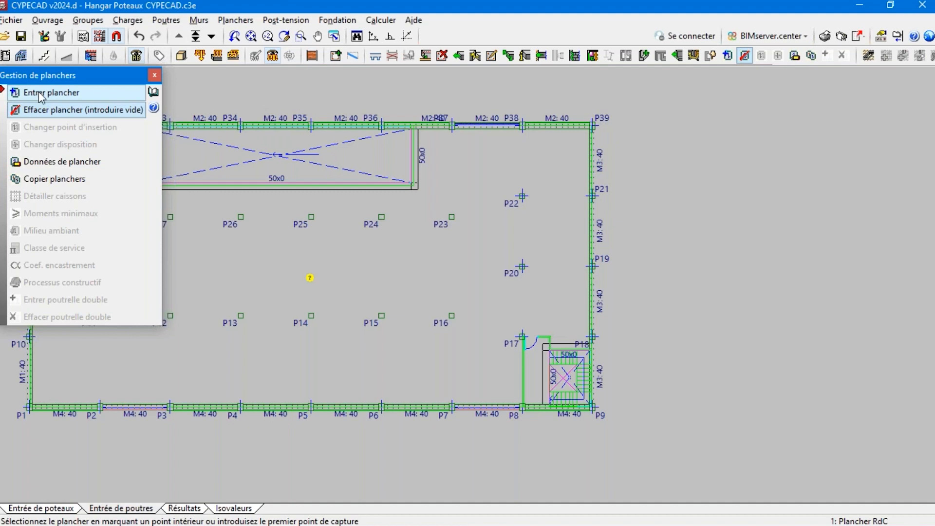
Start entering a floor of type Planchers réticulés with Récupérable caissons
left_click(39, 91)
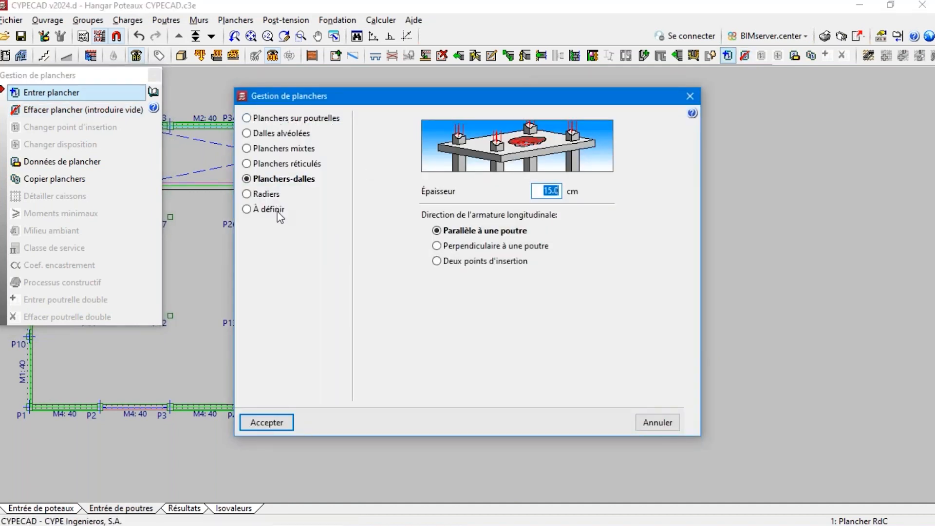
left_click(301, 165)
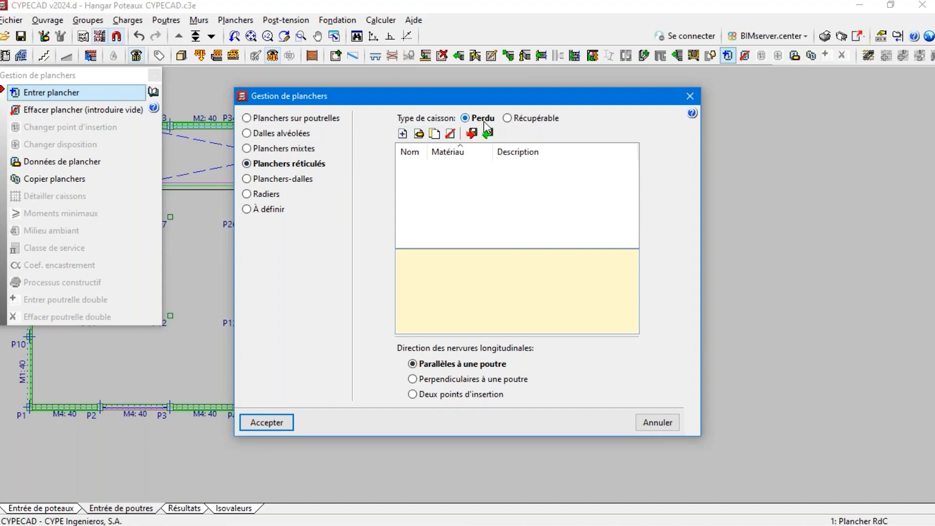
left_click(520, 120)
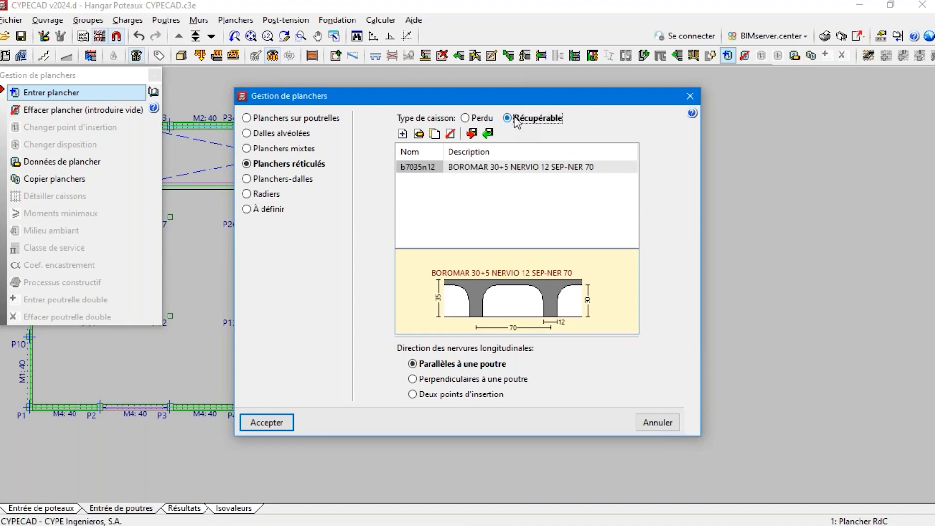
Examine the waffle slab library's models and the geometry fields for defining a new recoverable caisson
left_click(488, 133)
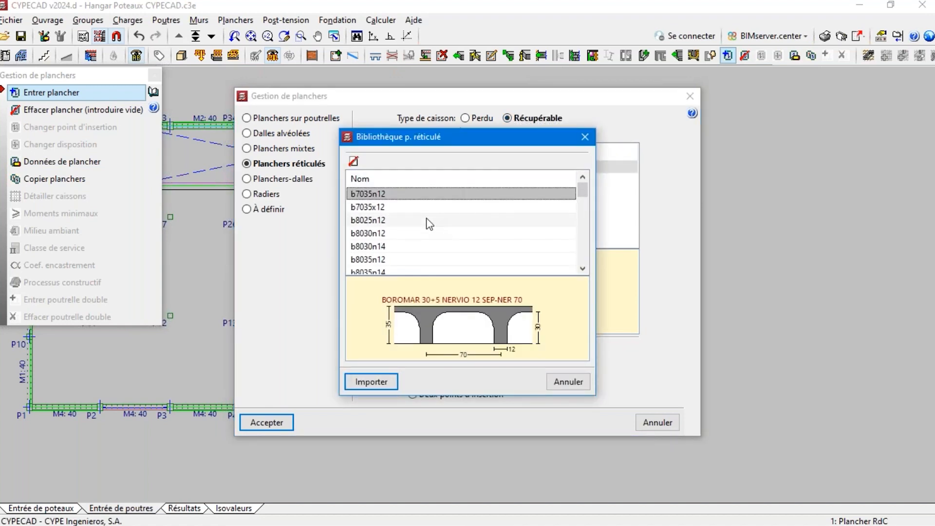
left_click(585, 137)
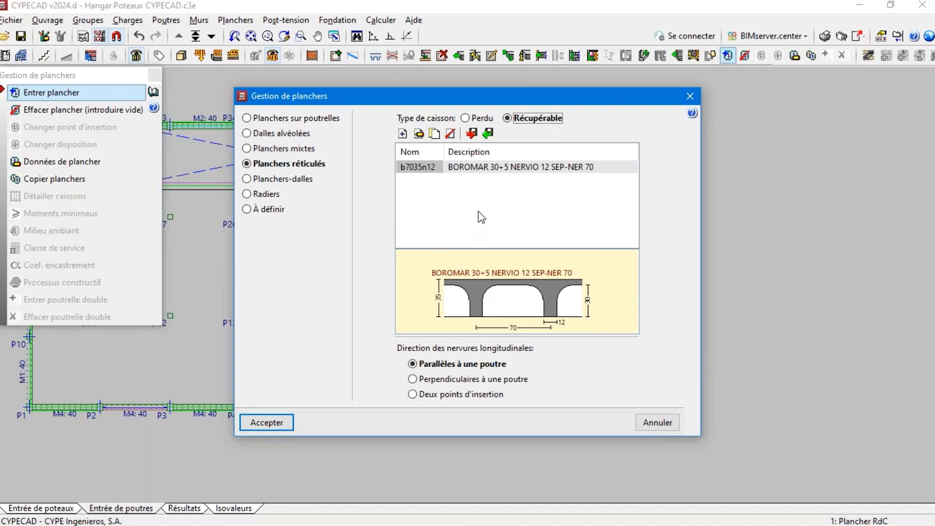
left_click(489, 134)
scroll(432, 215, "down", 8)
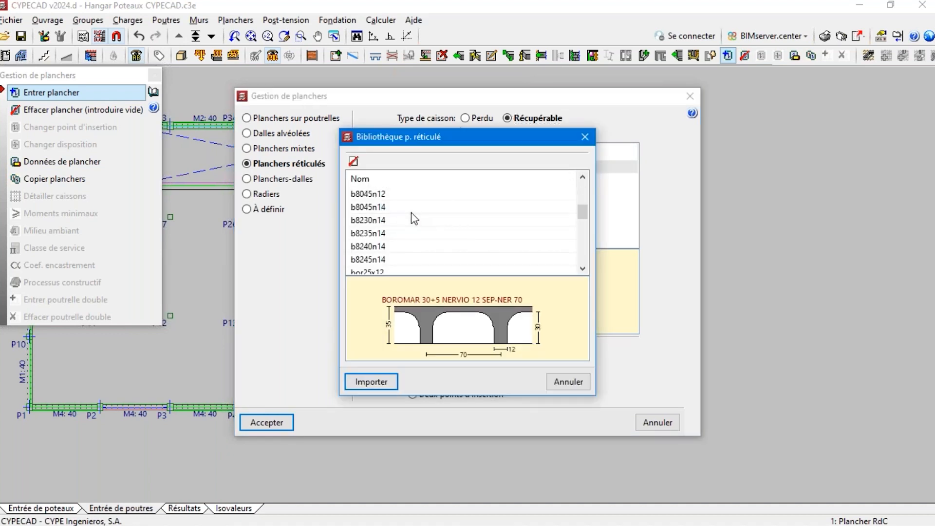
scroll(390, 234, "up", 5)
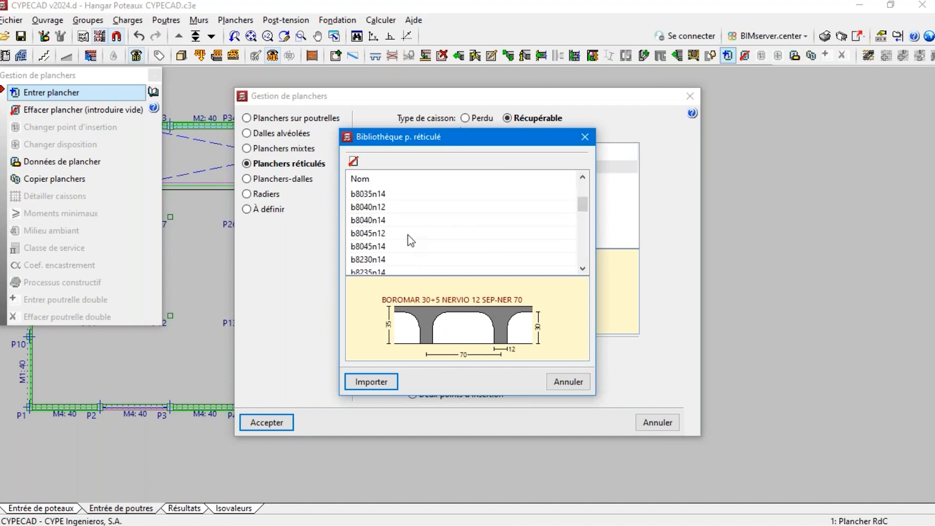
left_click(584, 136)
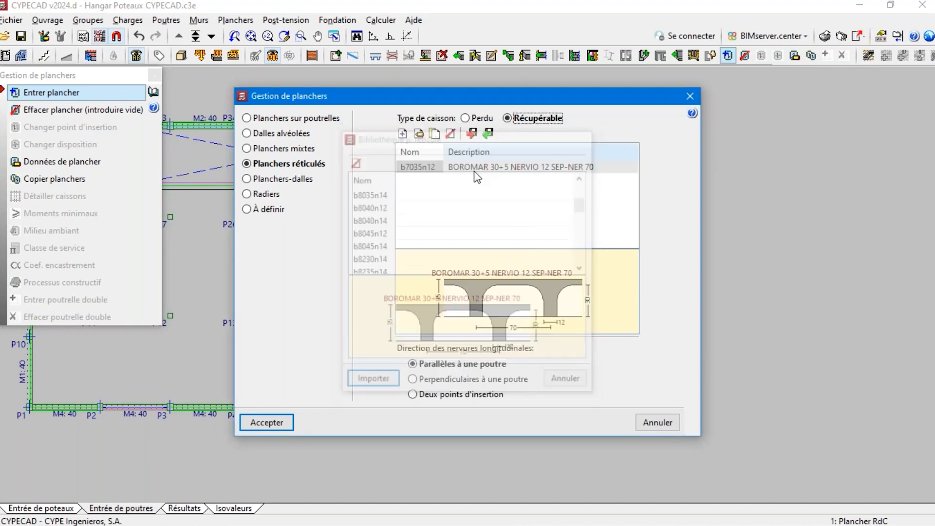
left_click(402, 134)
left_click(382, 299)
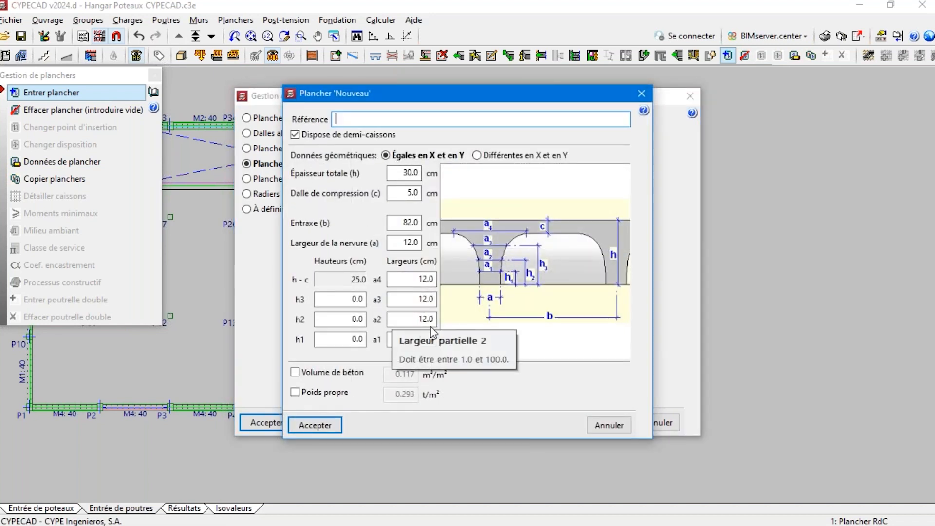
left_click(609, 425)
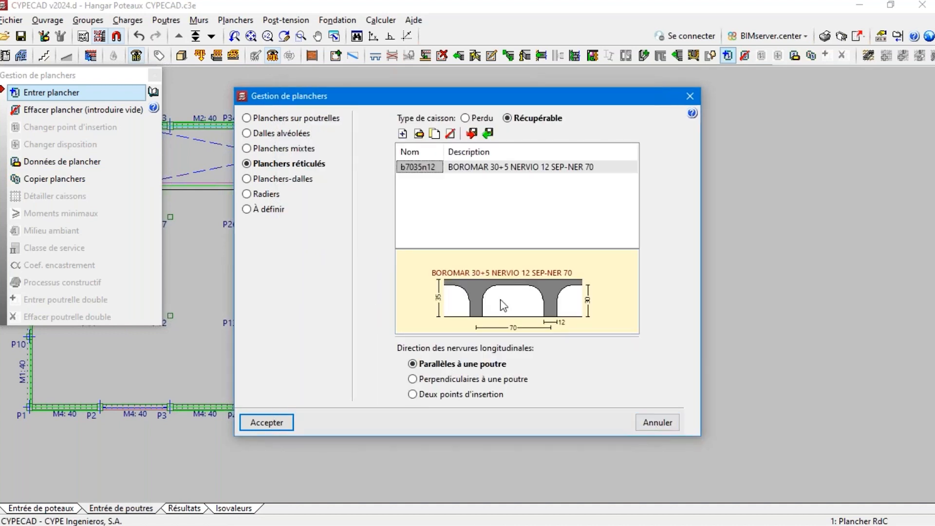
Insert the b7035n12 waffle slab over the main floor area with ribs parallel to the left perimeter wall, and detail its caissons
left_click(267, 423)
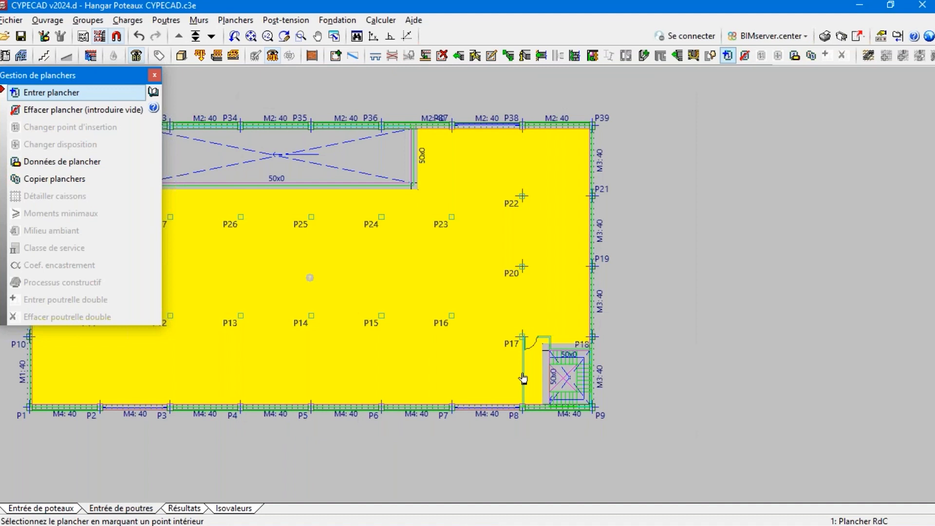
left_click(295, 311)
left_click(268, 316)
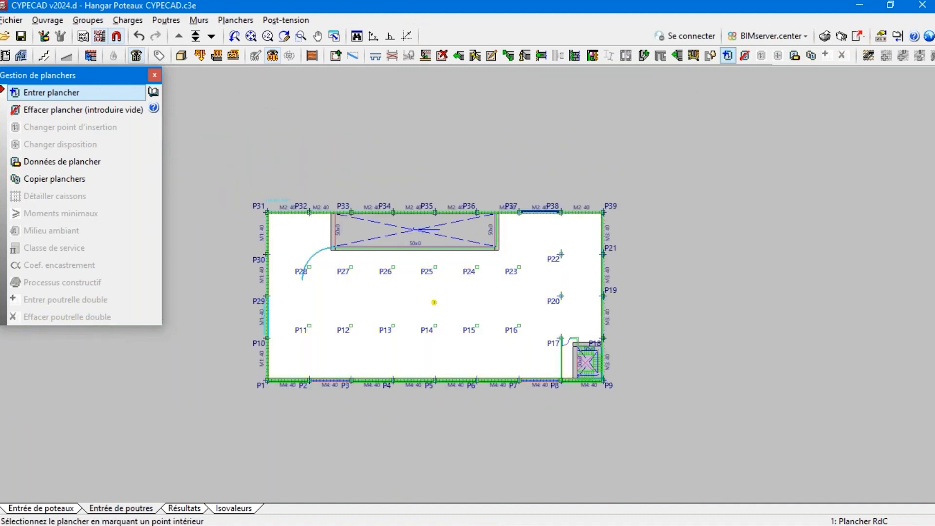
scroll(292, 331, "up", 3)
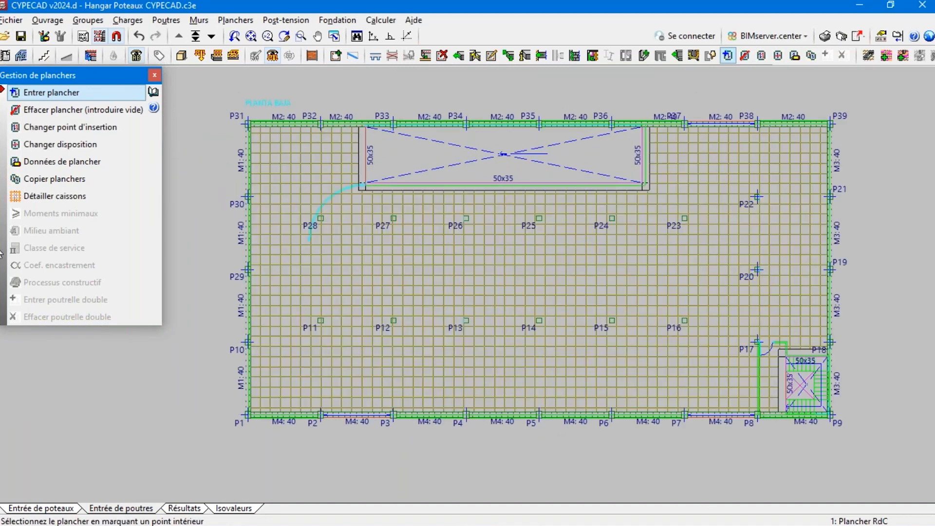
left_click(54, 197)
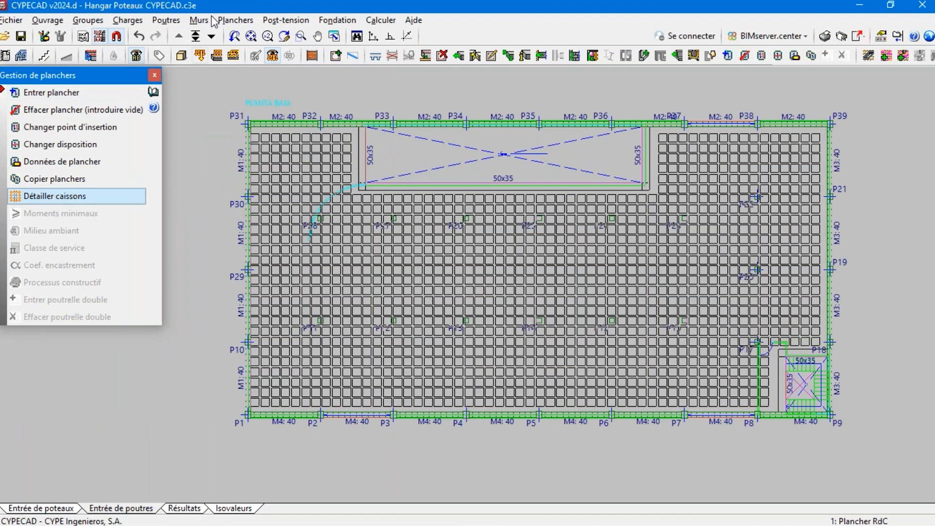
Generate the solid panels around the columns of the waffle slab automatically
left_click(232, 21)
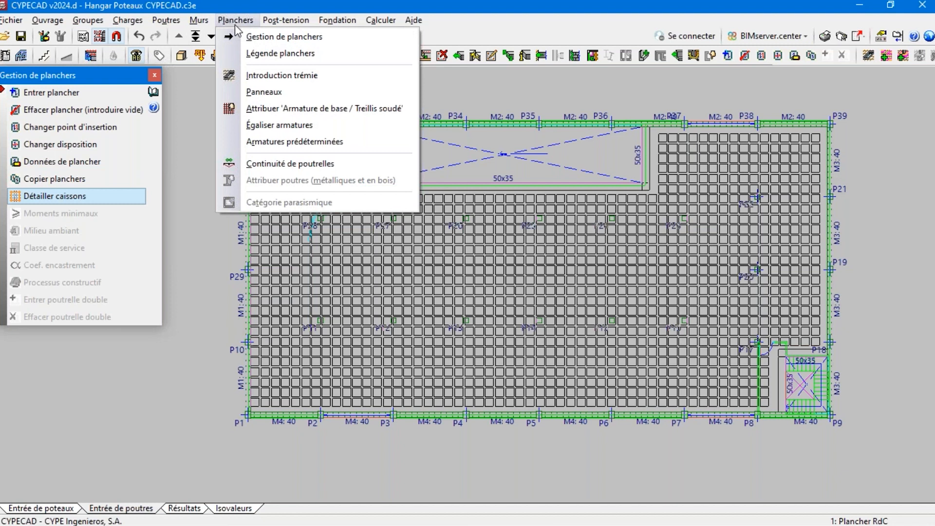
left_click(263, 93)
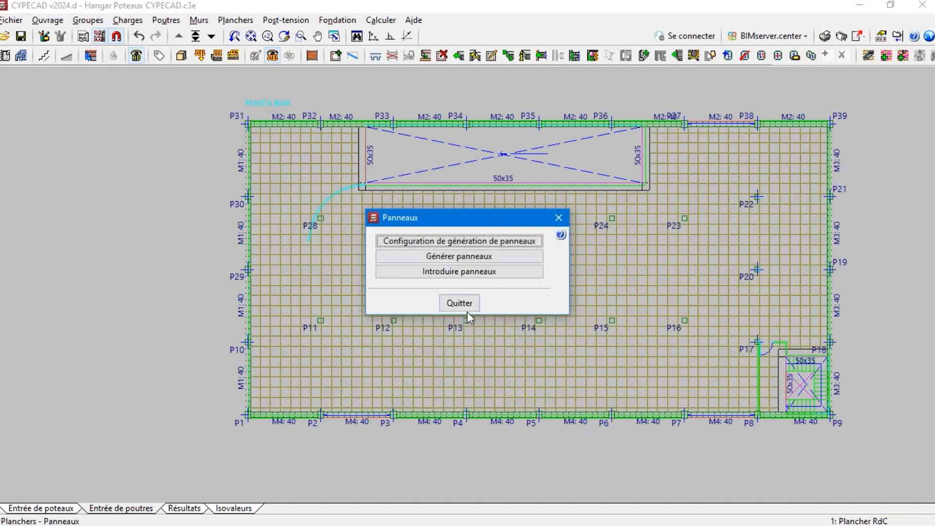
left_click(144, 127)
left_click(457, 334)
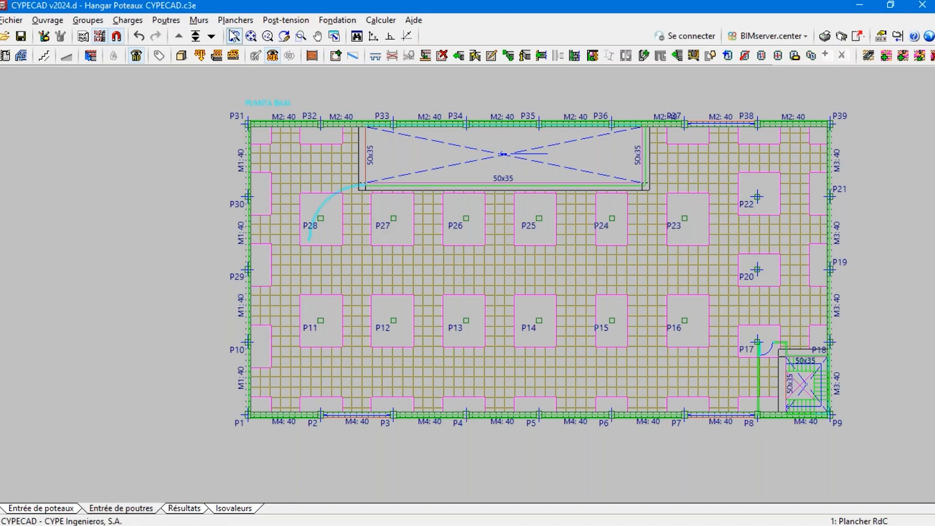
Apply a 3.00 t/m linear load under Charges permanentes along perimeter wall M1 between P1 and P31
left_click(126, 21)
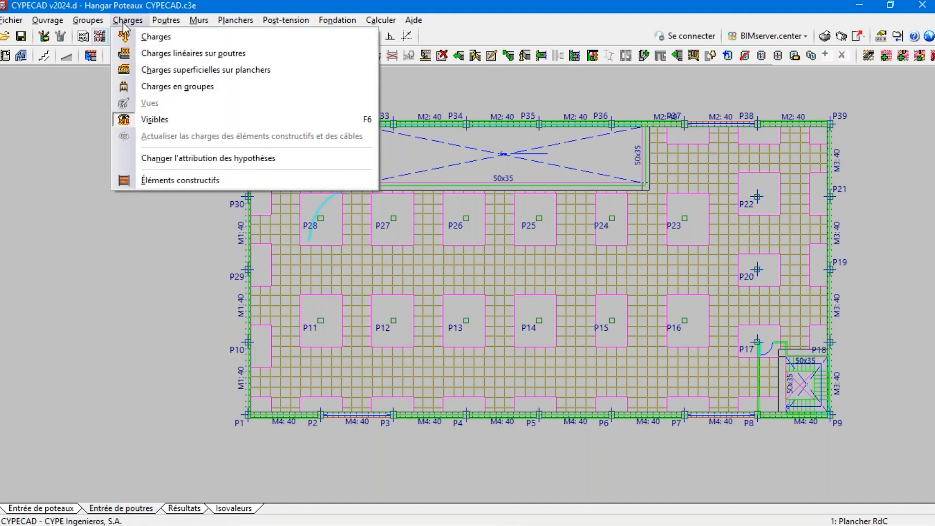
left_click(162, 53)
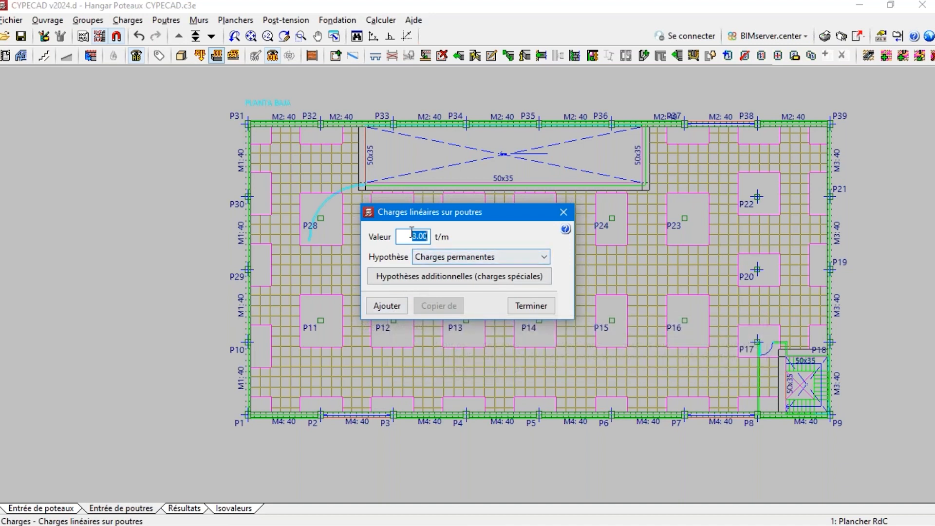
left_click(429, 261)
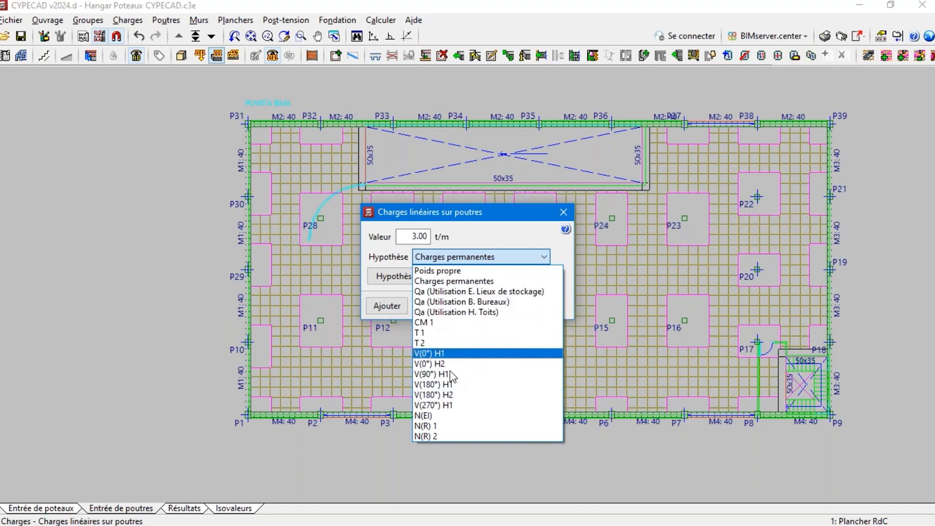
left_click(384, 308)
left_click(389, 307)
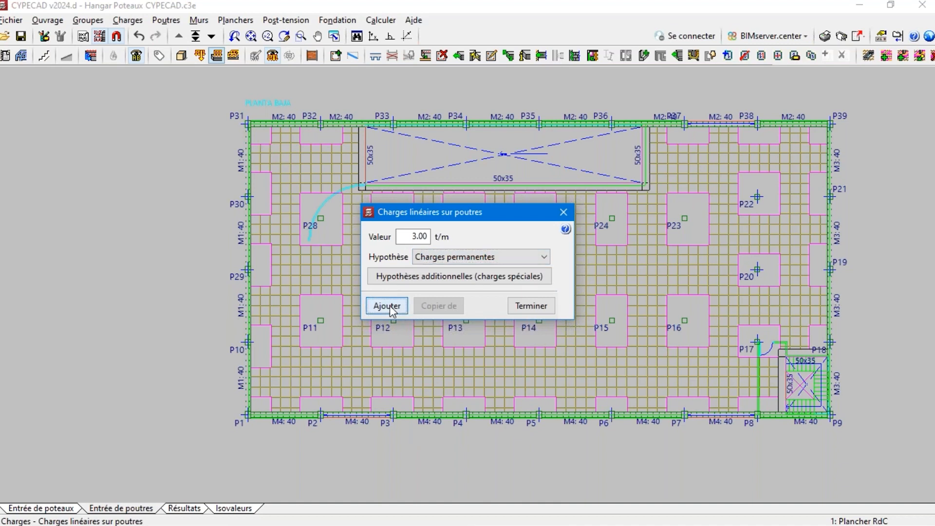
left_click(268, 159)
left_click(238, 370)
left_click(280, 388)
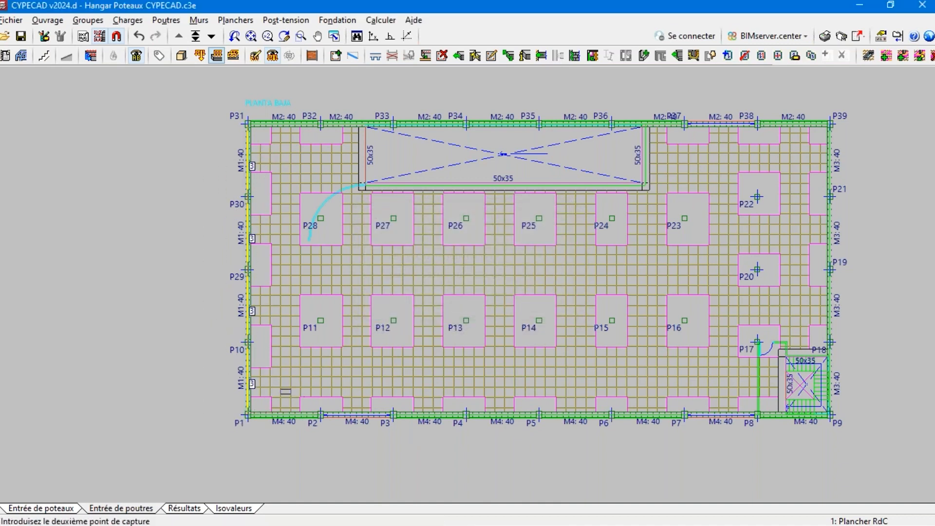
Add the same permanent linear load to wall M4 from P2 to P9 and to wall M3 from P9 to P39
left_click(728, 431)
left_click(711, 418)
left_click(794, 420)
left_click(830, 380)
left_click(830, 308)
left_click(830, 234)
left_click(830, 161)
Add the same permanent linear load along every span of wall M2 from P39 to P31
left_click(793, 124)
left_click(721, 124)
left_click(647, 124)
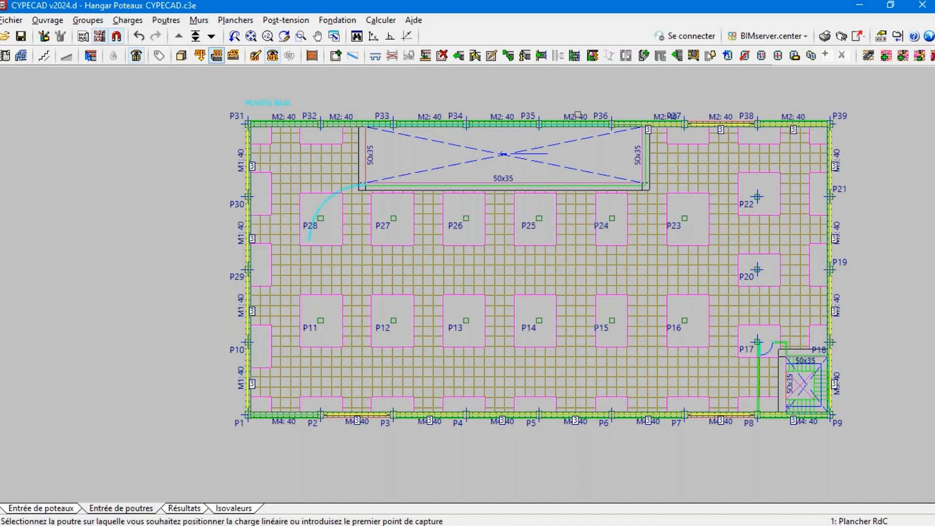
left_click(578, 124)
left_click(383, 130)
left_click(287, 124)
Import the CYPE 3D job Hangar CYPE 3D as an integrated 3D structure
scroll(277, 177, "up", 2)
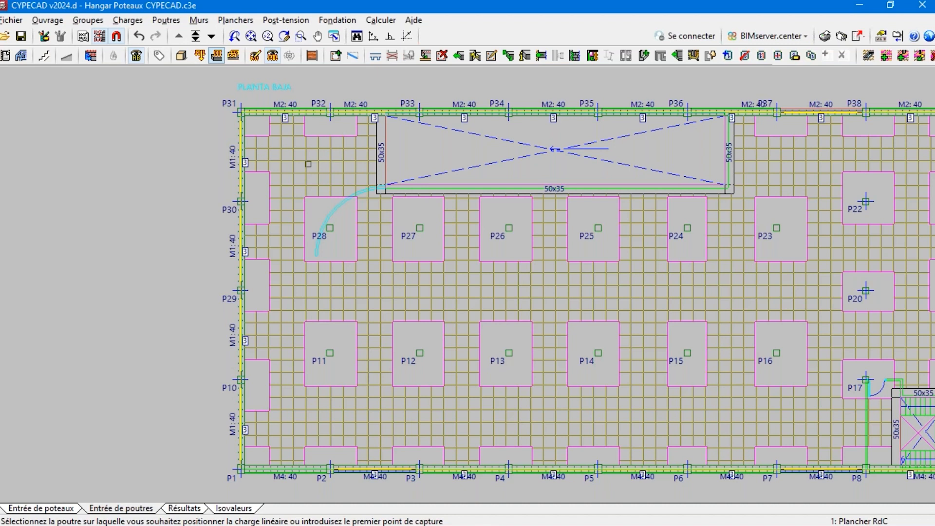
scroll(127, 184, "down", 1)
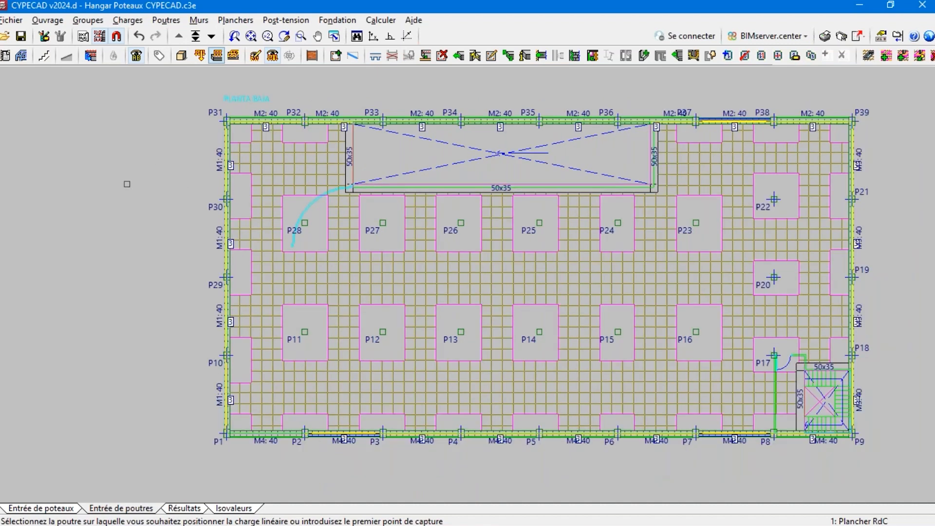
scroll(126, 185, "down", 1)
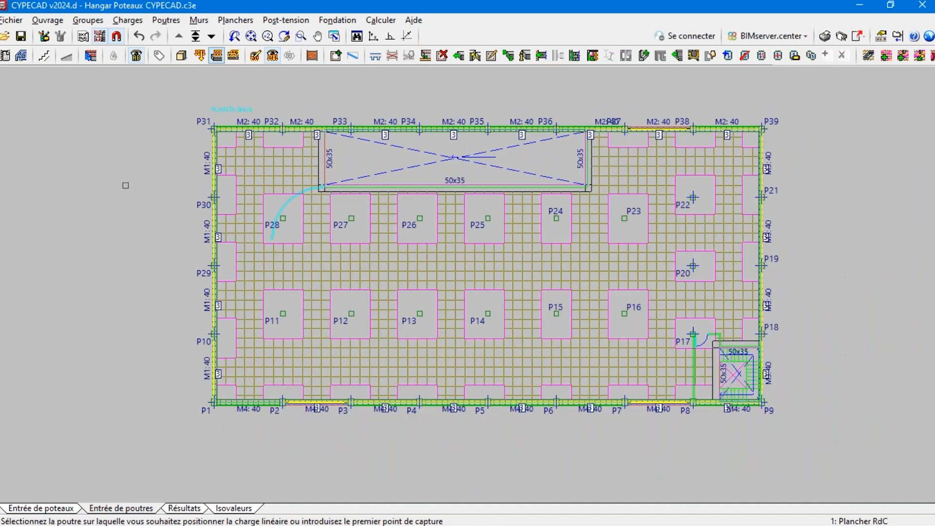
left_click(53, 21)
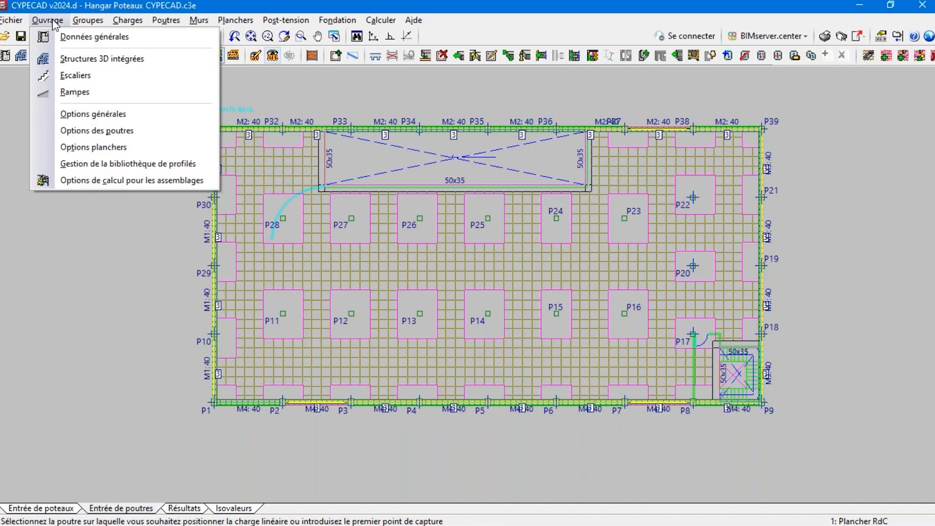
left_click(71, 61)
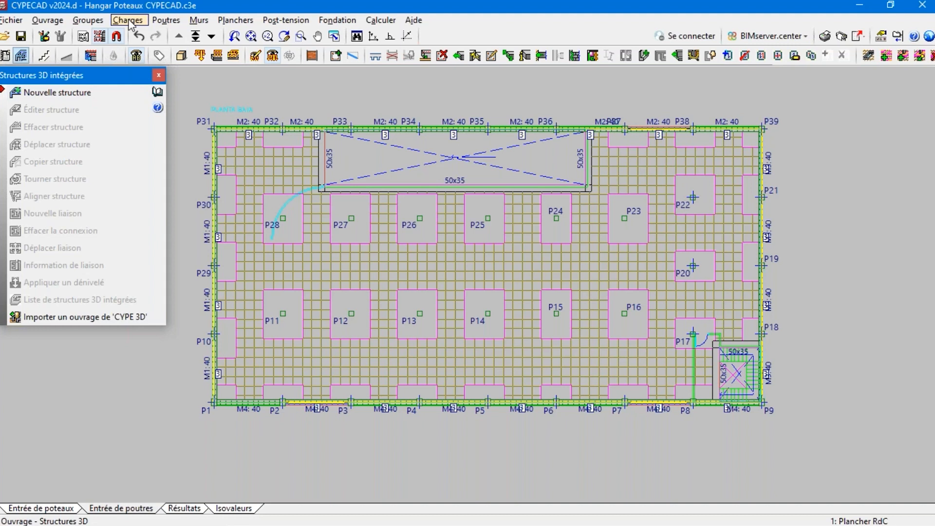
left_click(44, 320)
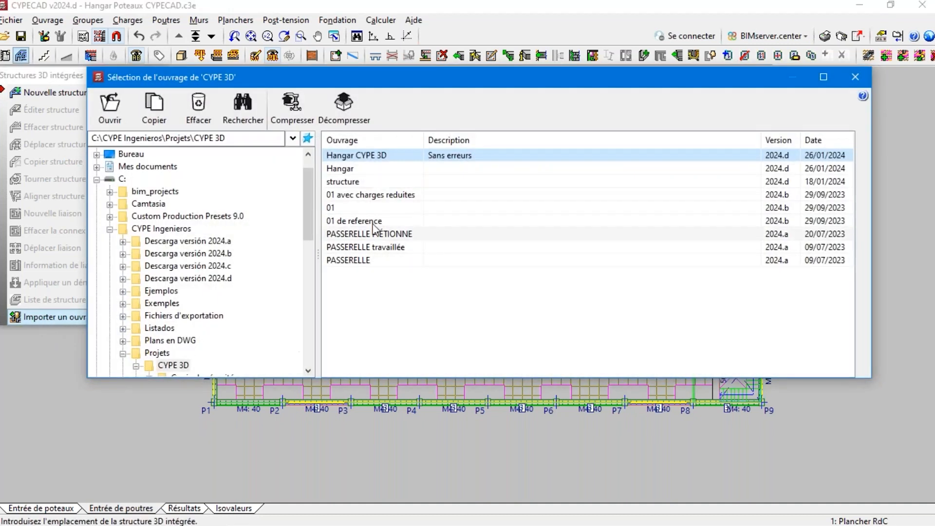
double_click(354, 159)
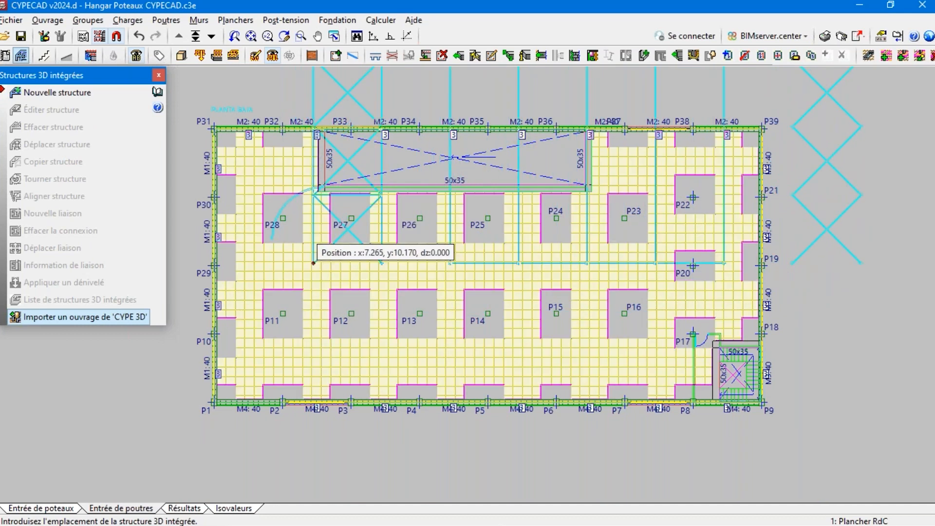
Enable background-plan snapping with Intersection instead of Plus proche, and place the imported structure's base point at column P1
scroll(324, 256, "down", 2)
scroll(250, 355, "up", 5)
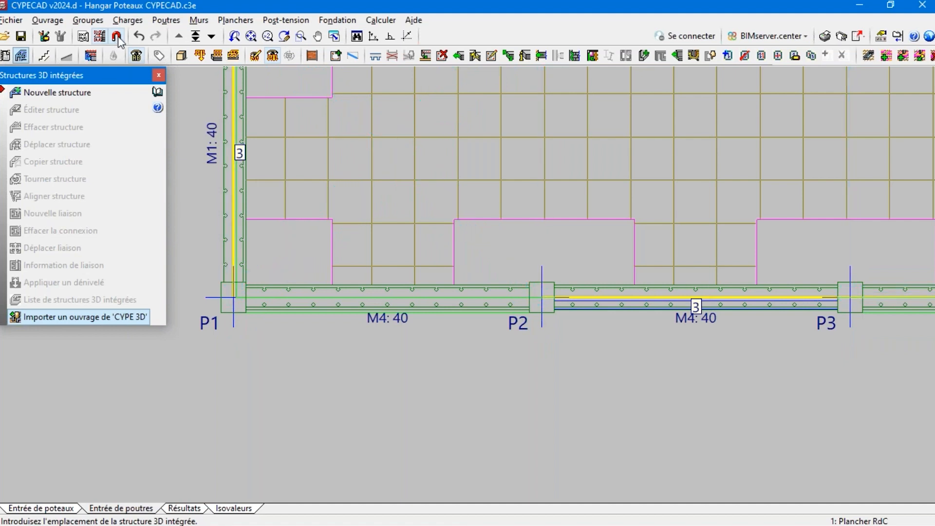
left_click(99, 36)
left_click(409, 210)
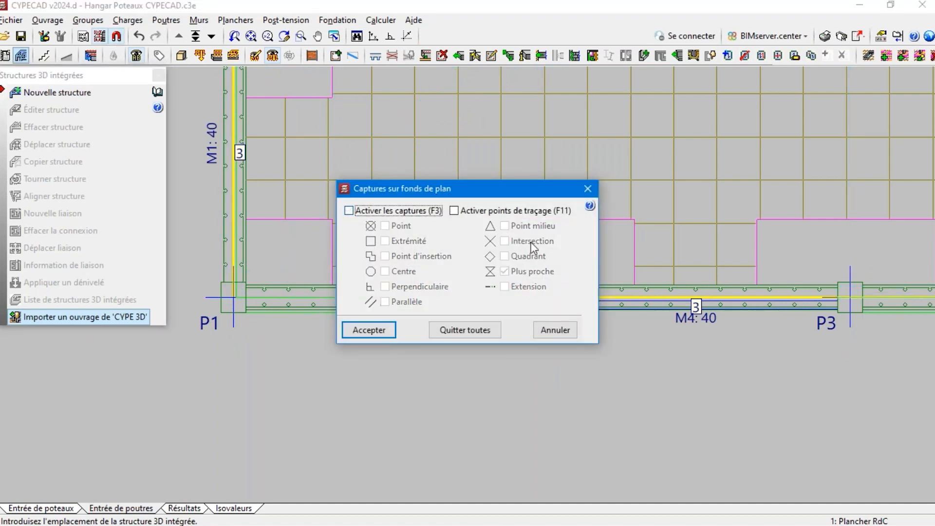
left_click(391, 211)
left_click(505, 271)
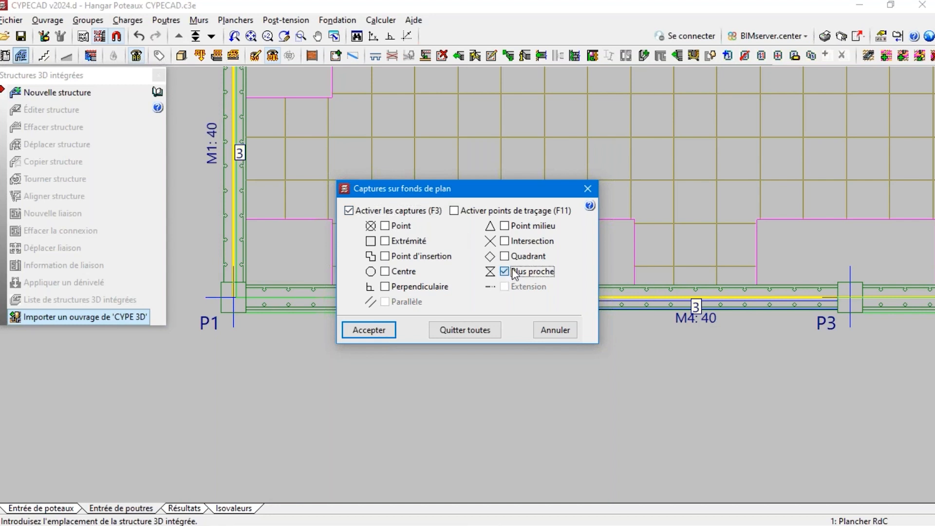
left_click(526, 240)
left_click(369, 330)
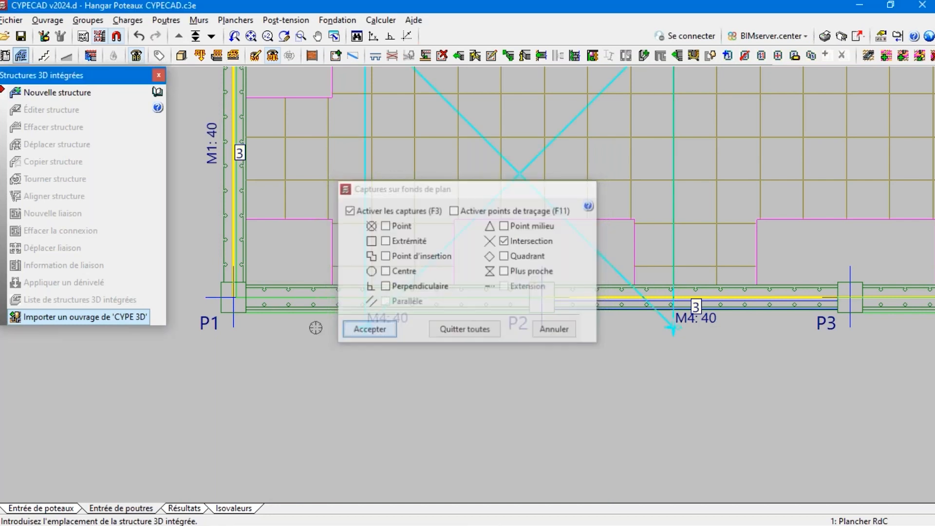
left_click(232, 296)
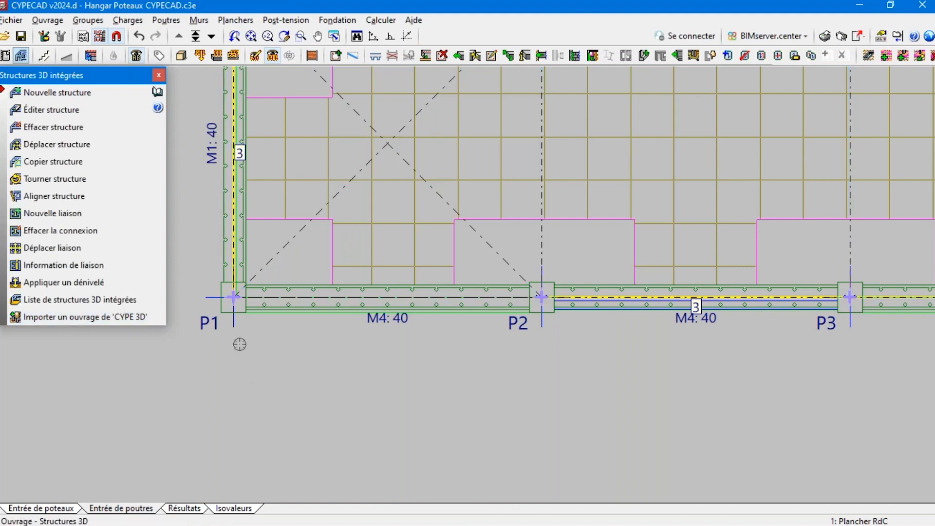
Inspect the imported steel frame on the building in the 3D view, checking its fit from several angles
scroll(274, 384, "down", 2)
scroll(274, 384, "down", 2)
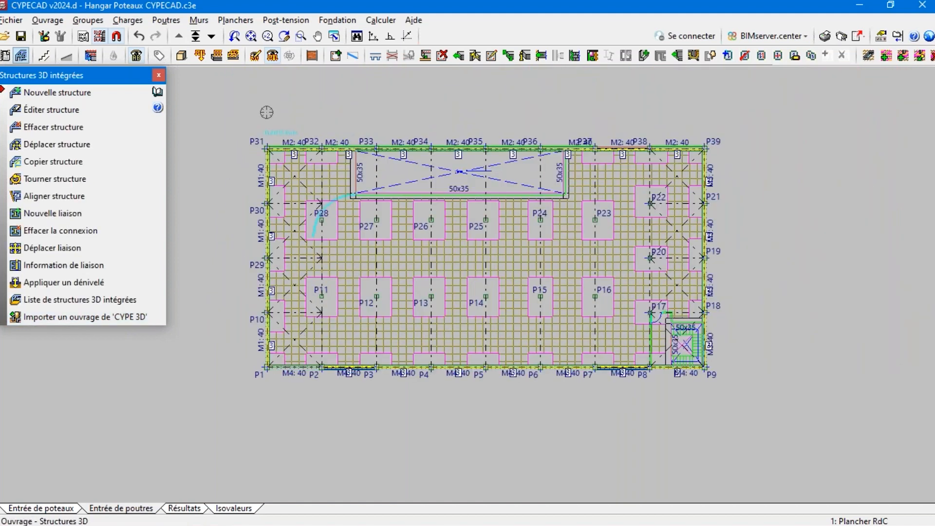
left_click(181, 60)
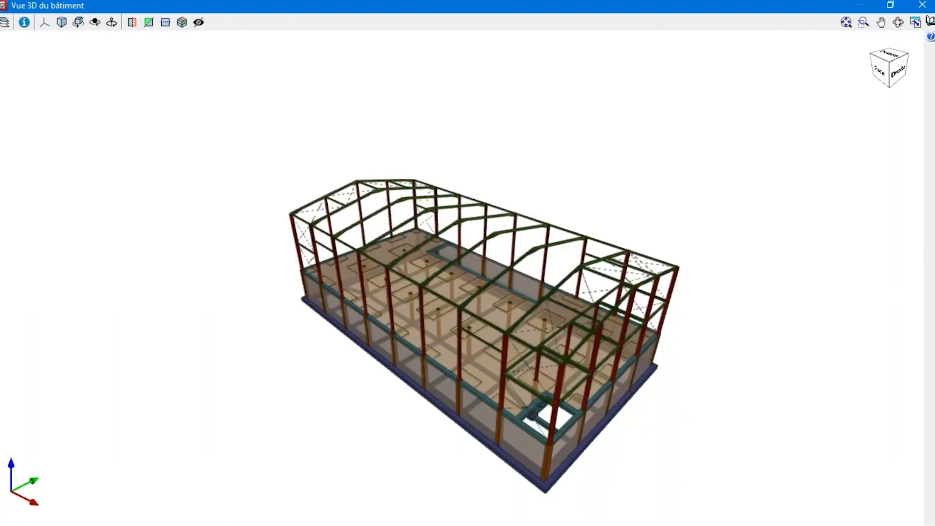
mouse_move(460, 285)
middle_mouse_down()
mouse_move(469, 263)
mouse_move(357, 305)
mouse_move(355, 328)
mouse_move(483, 317)
middle_mouse_up()
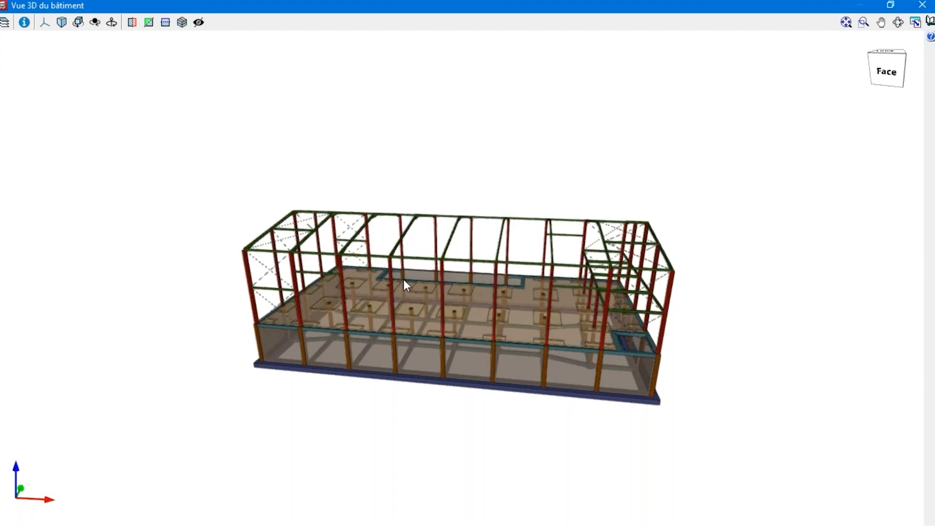
left_click(918, 6)
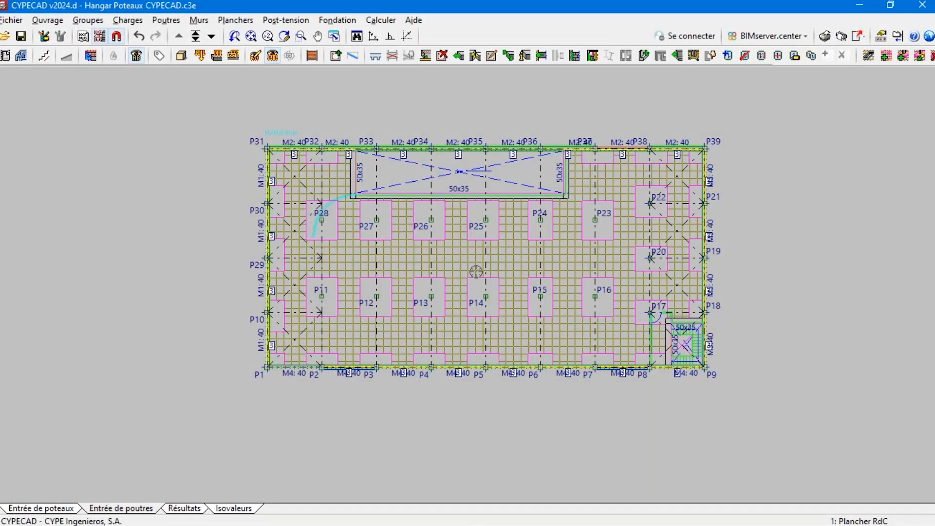
Examine the geometry and load data of a new stair core and the available flight typologies for its section
left_click(48, 20)
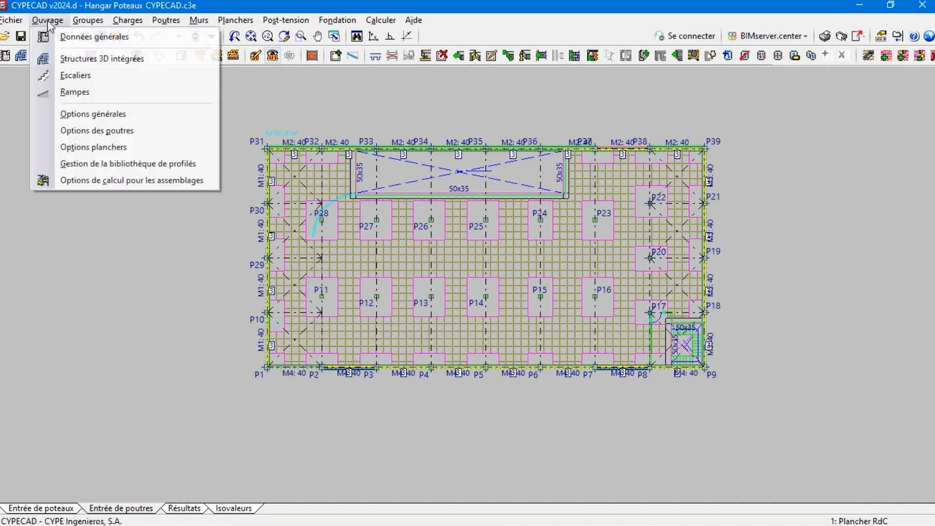
left_click(74, 76)
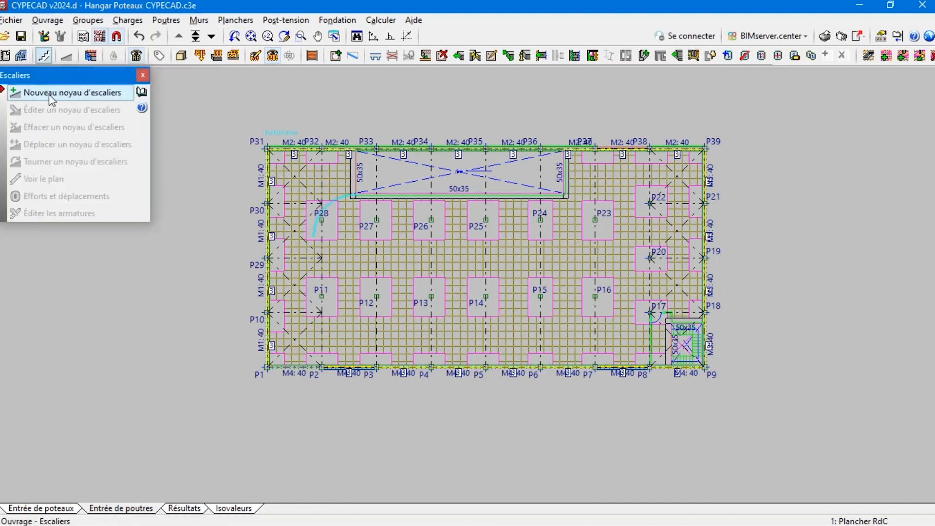
left_click(49, 94)
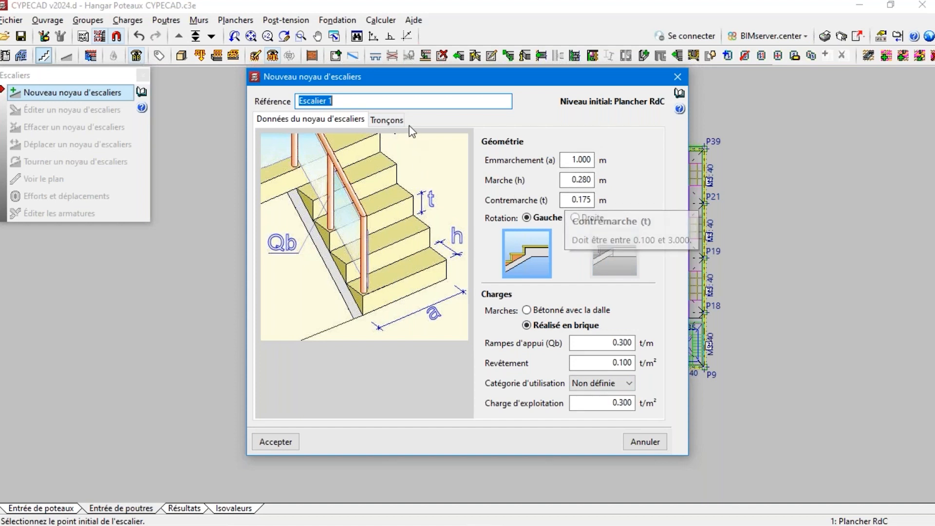
left_click(386, 122)
left_click(261, 138)
left_click(416, 139)
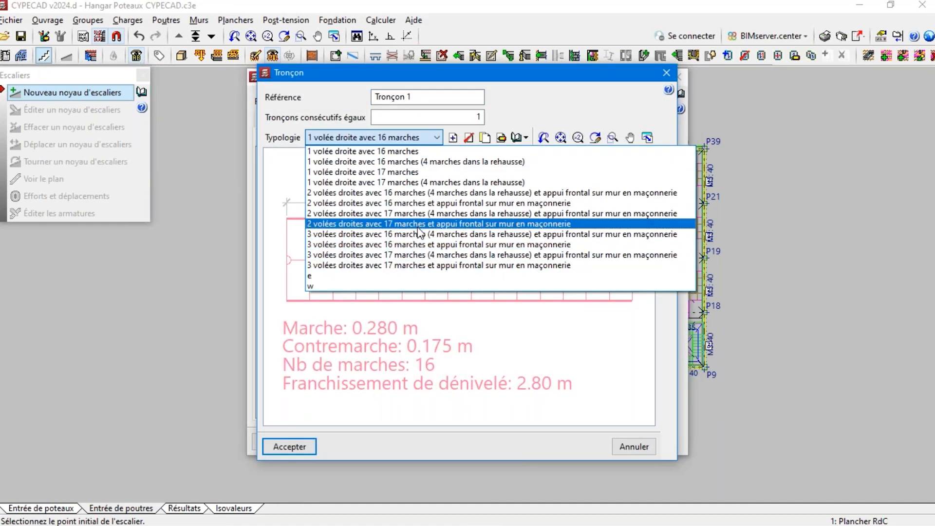
Examine the predefined and free-form options for creating a stair typology, including a new flight, and leave without creating the stair
left_click(453, 138)
left_click(454, 138)
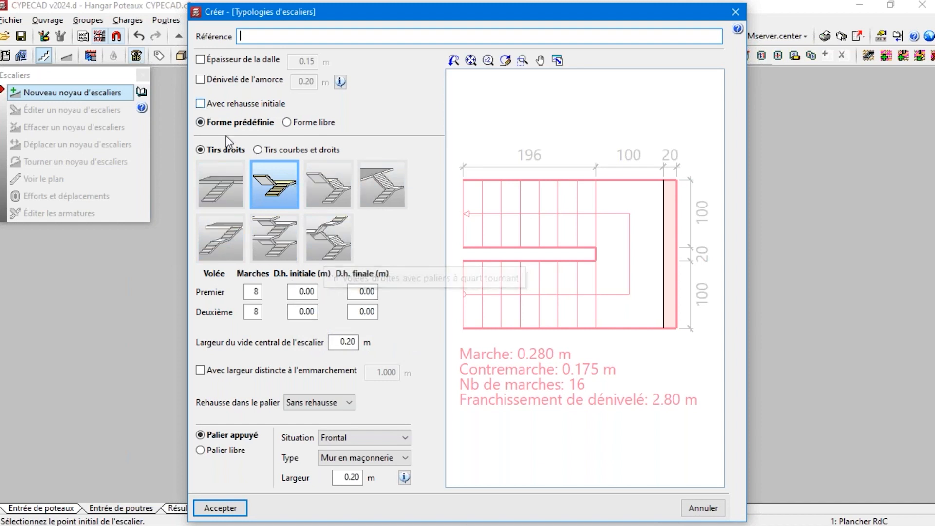
left_click(306, 125)
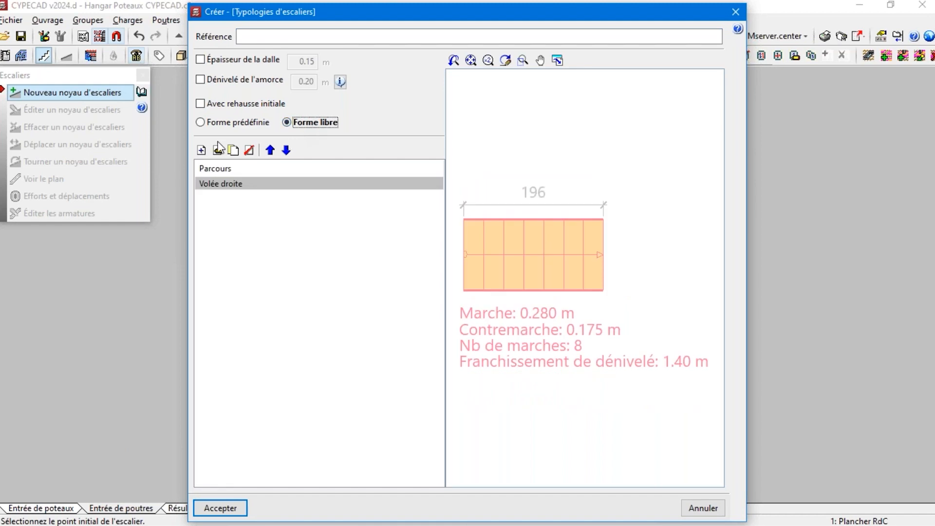
left_click(201, 150)
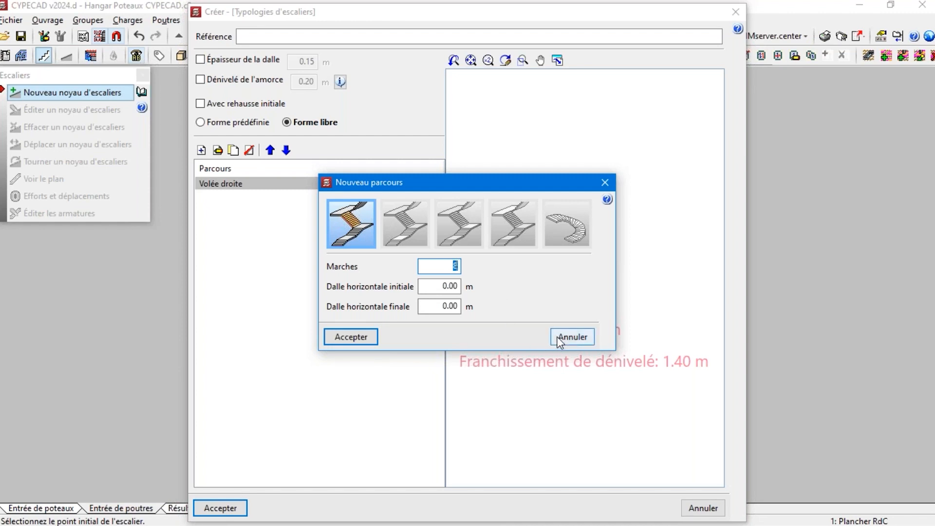
left_click(572, 337)
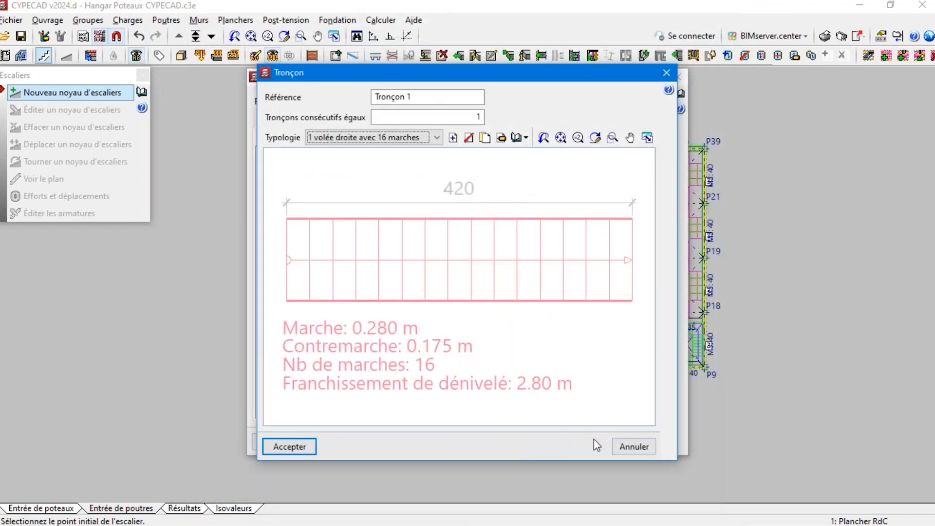
left_click(620, 446)
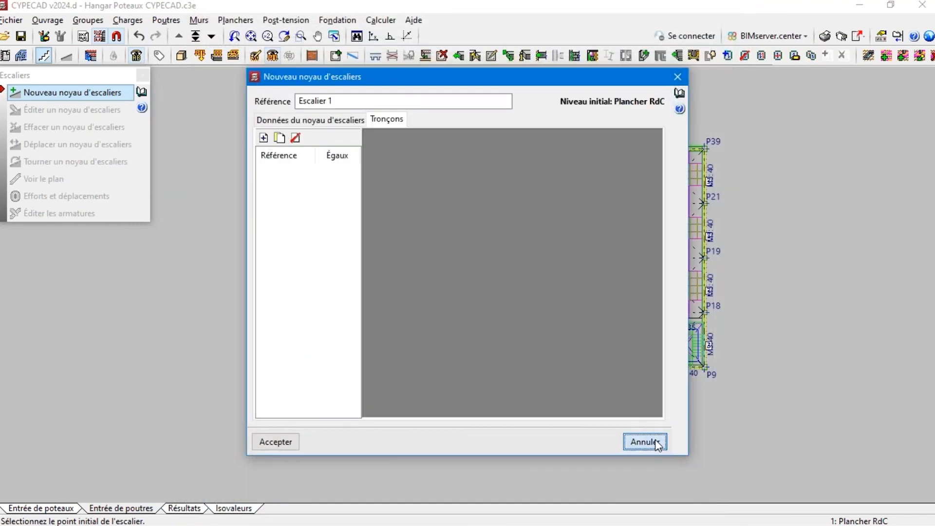
left_click(655, 440)
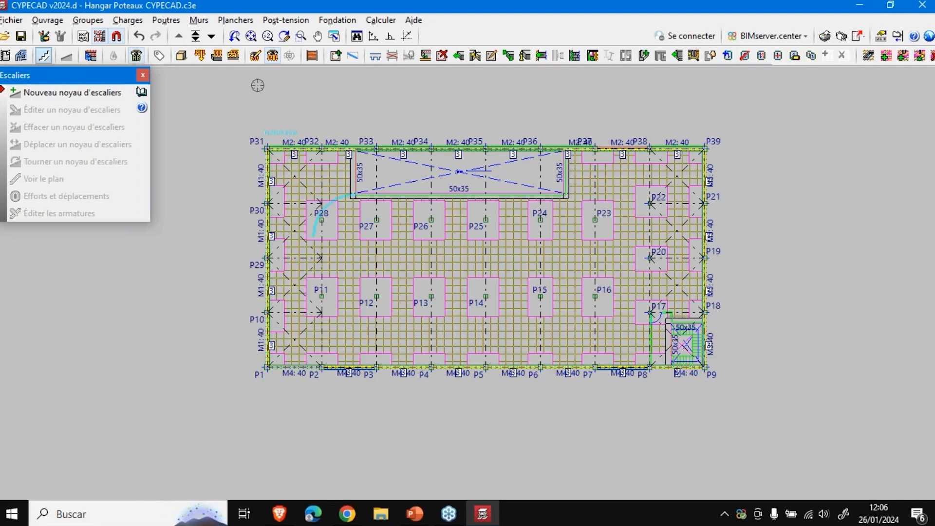
Review the whole hangar model up close in the 3D building view and return to the floor plan
left_click(180, 59)
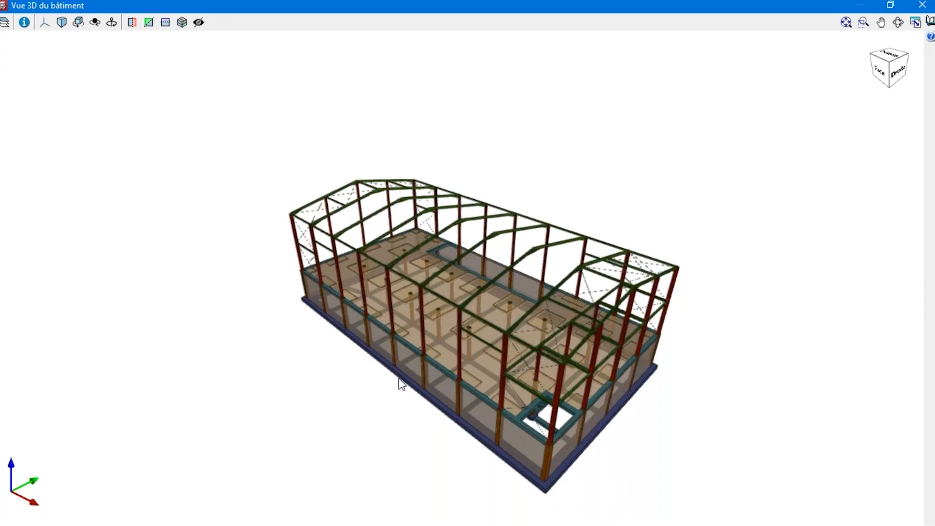
scroll(400, 383, "up", 3)
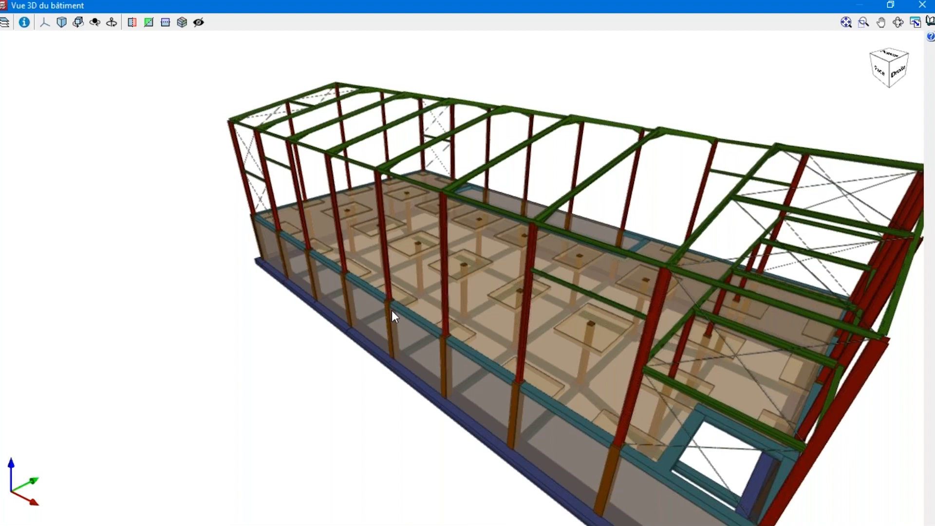
left_click(926, 3)
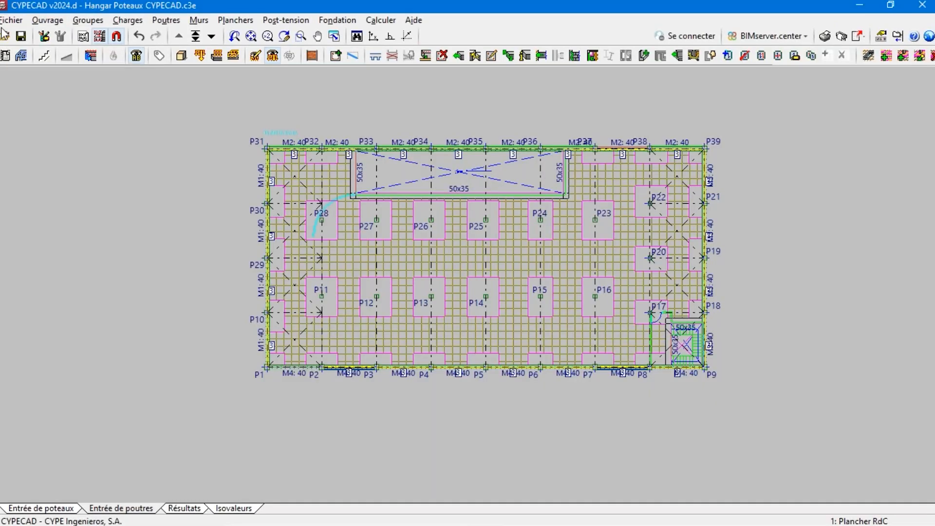
Open the project Hangar Présentation Générale Webinar and dismiss its calculation error report
left_click(12, 20)
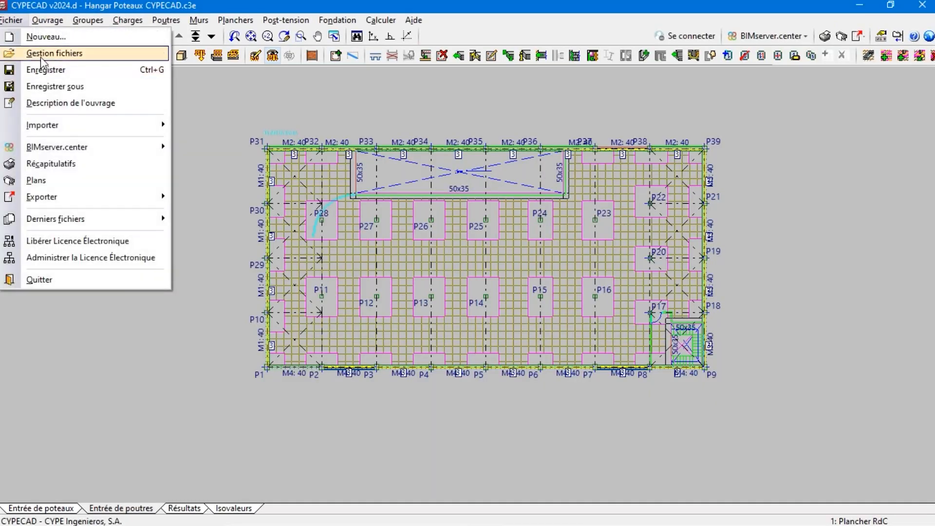
left_click(40, 54)
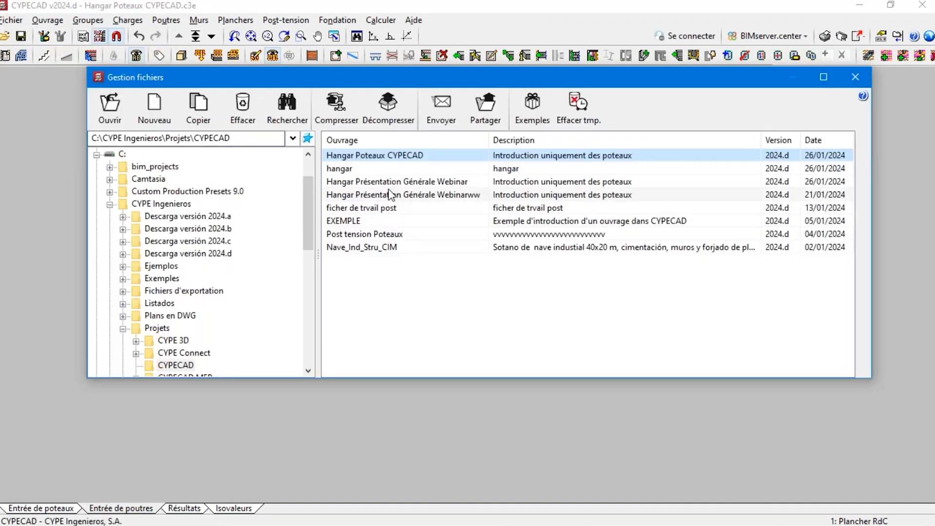
double_click(386, 182)
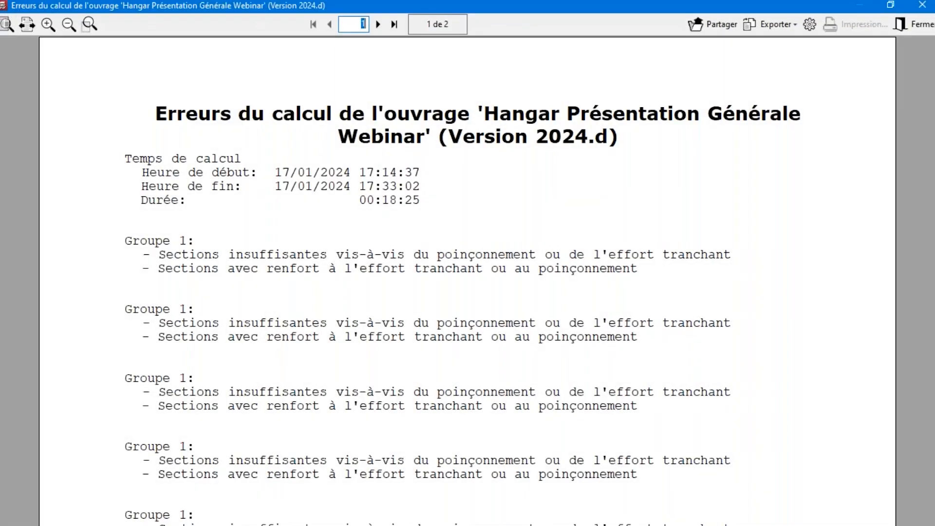
key("Escape")
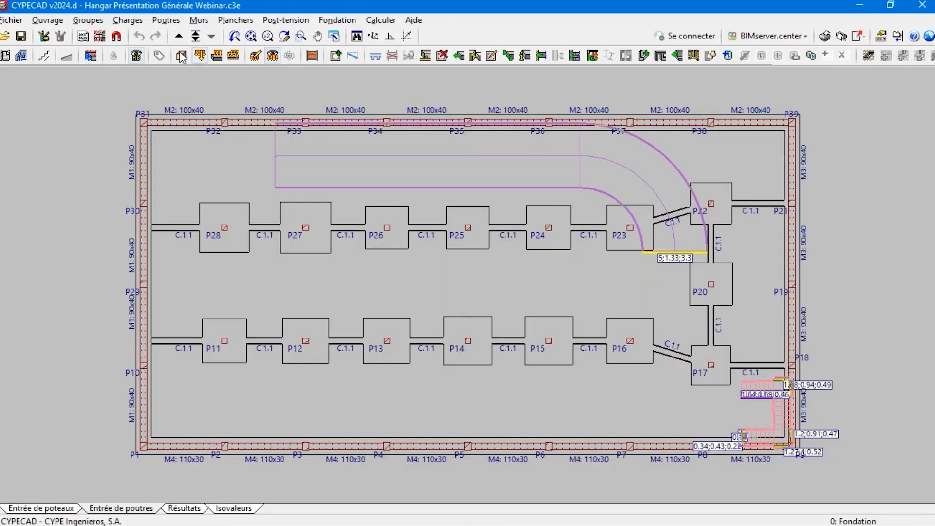
Inspect the calculated hangar in the 3D building view from the rear and above, and return to the plan
left_click(181, 56)
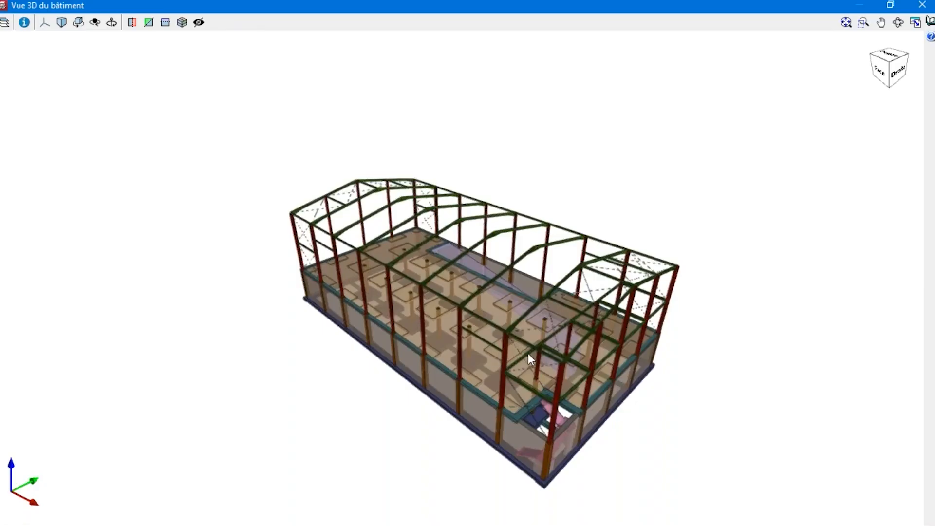
middle_click_drag(490, 323, 645, 394)
scroll(510, 350, "up", 4)
scroll(843, 380, "up", 3)
scroll(159, 285, "down", 1)
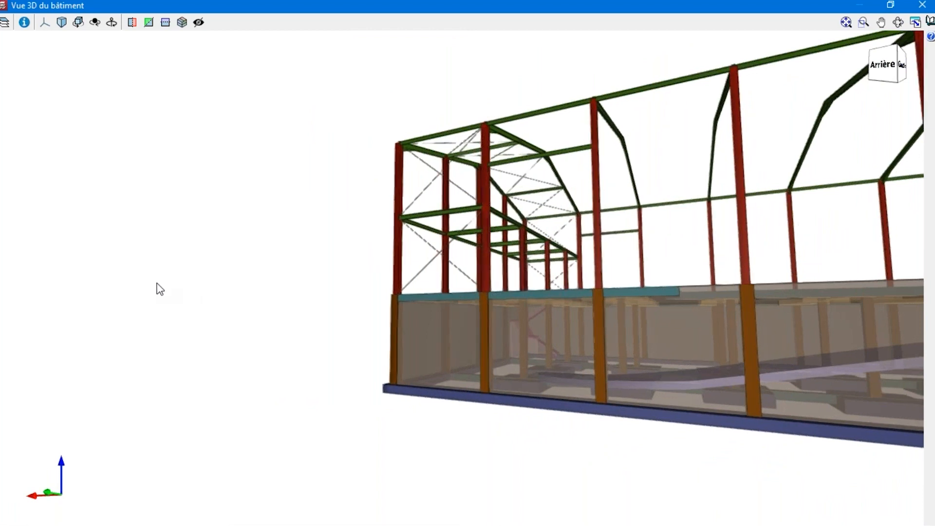
scroll(205, 311, "down", 4)
scroll(205, 313, "down", 2)
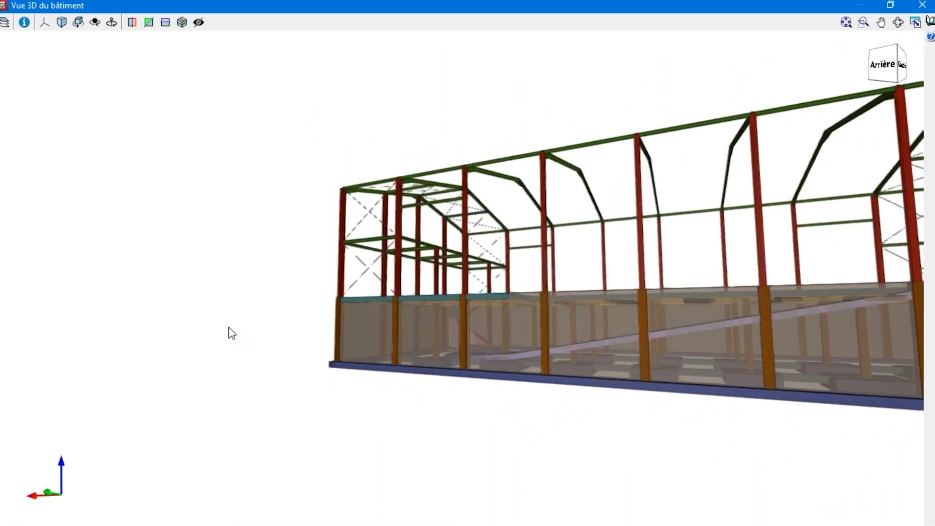
middle_click_drag(618, 373, 685, 425)
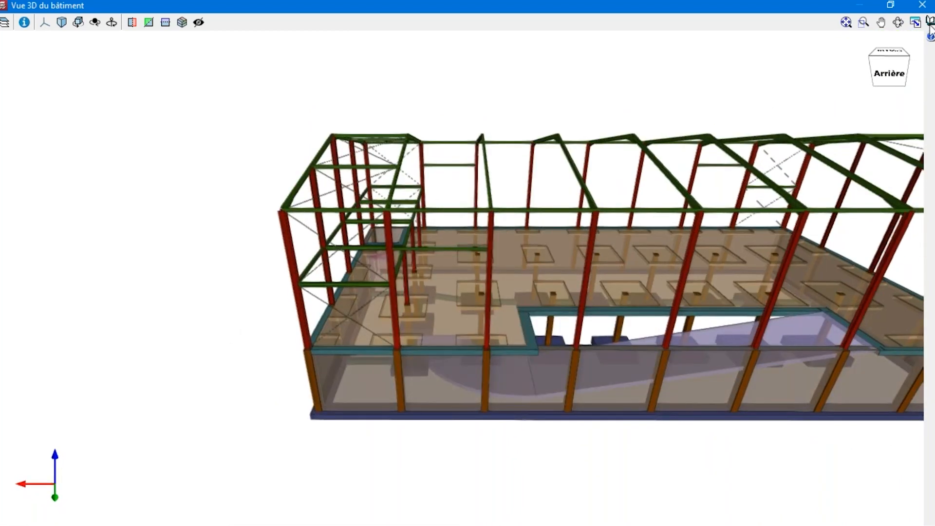
left_click(925, 6)
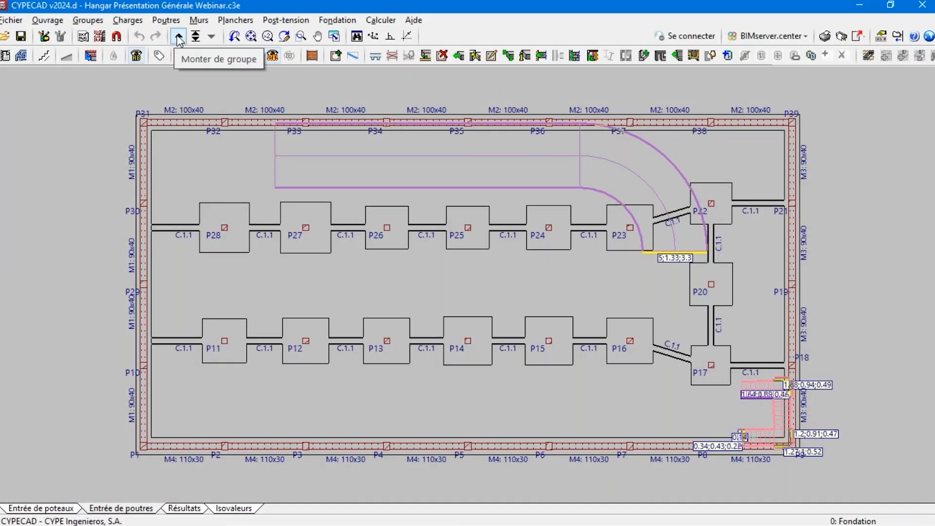
Show the calculation results for the Plancher RdC group and hide the slab's 'Armature renfort' on screen
left_click(178, 36)
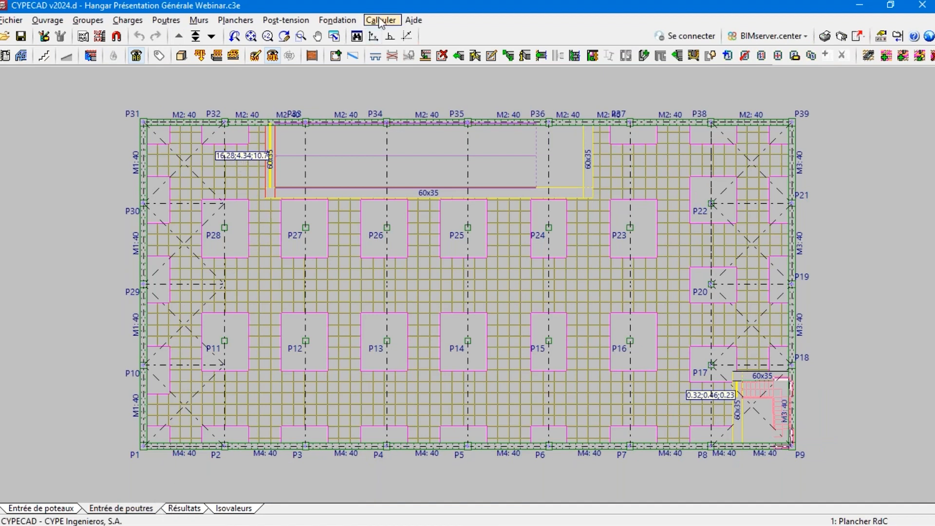
left_click(179, 509)
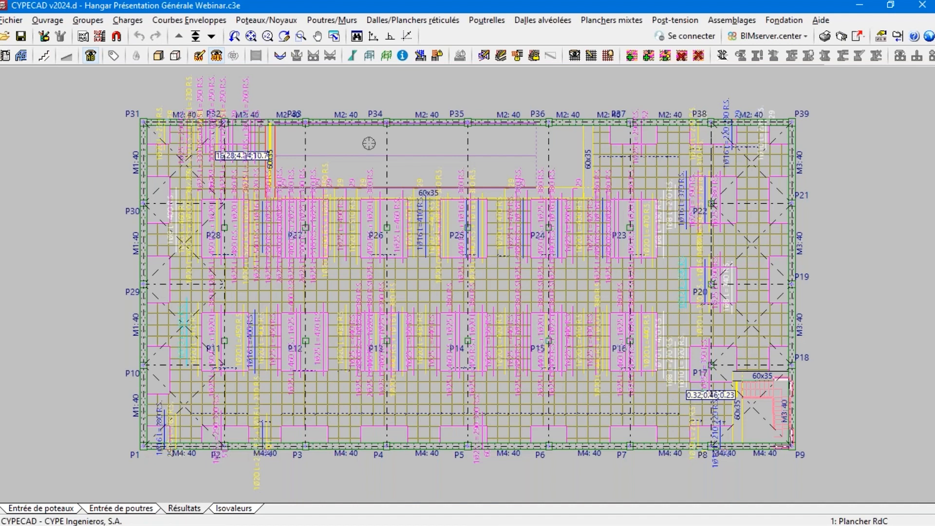
left_click(404, 20)
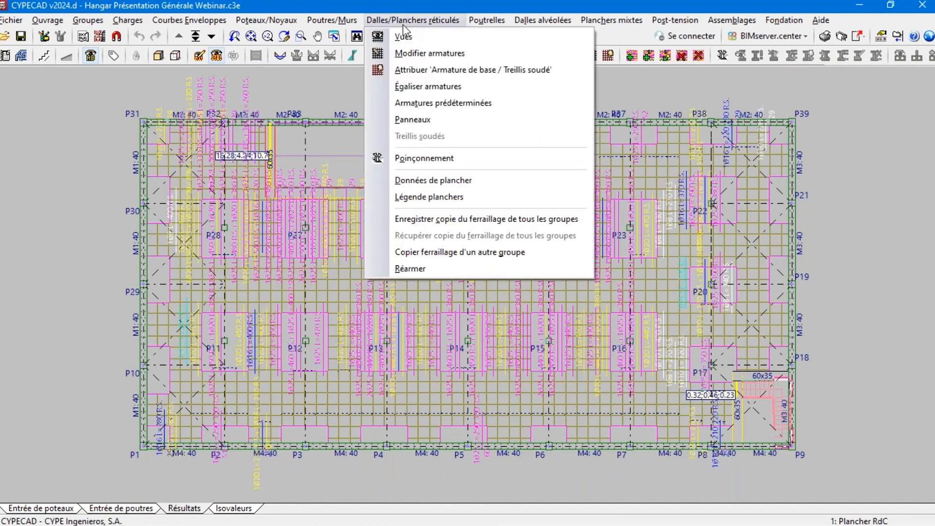
left_click(403, 36)
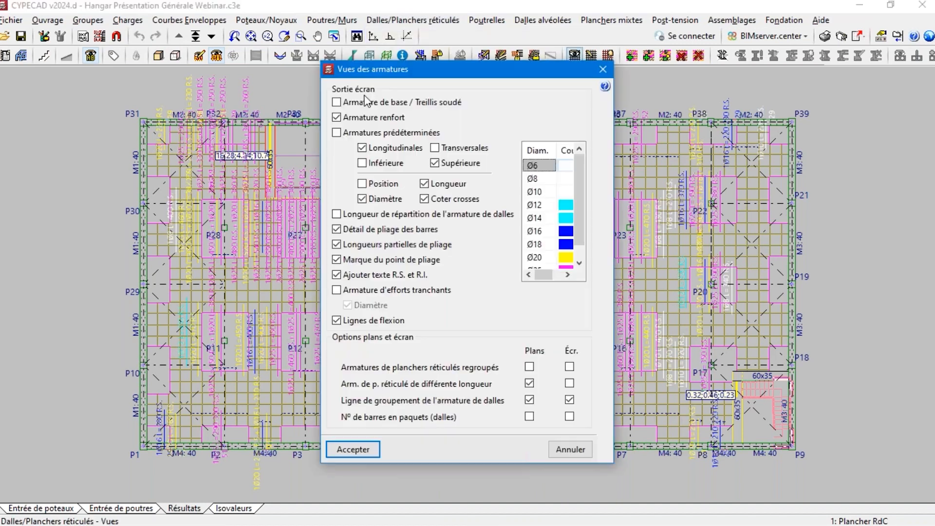
left_click(354, 119)
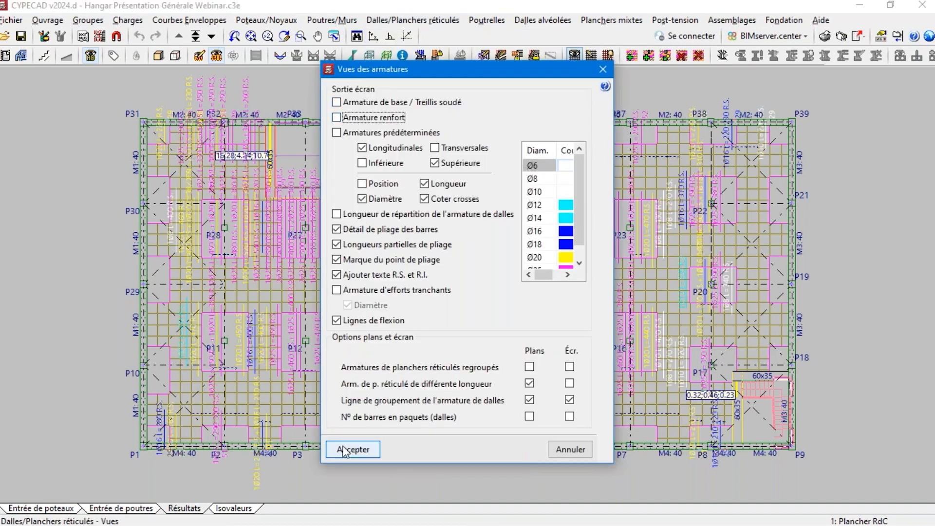
left_click(363, 448)
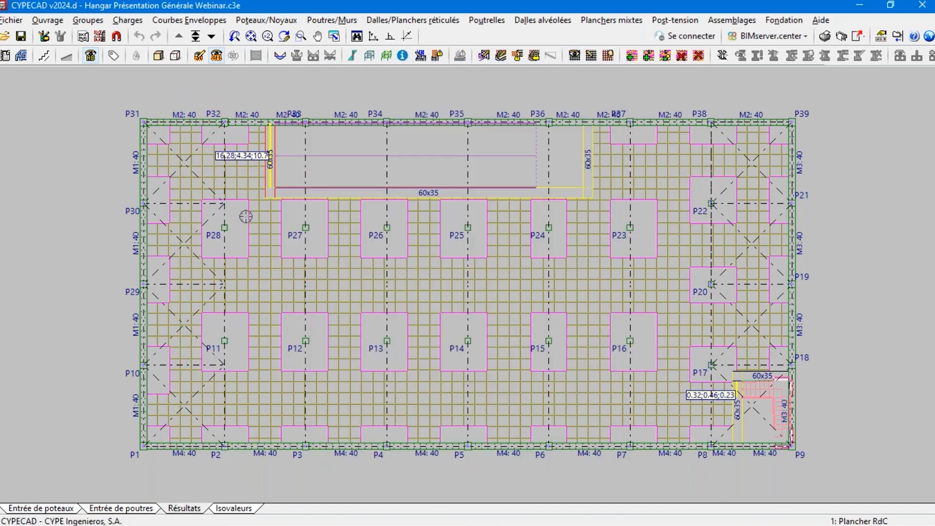
Examine the load label and edge beam where the ramp meets its slab opening on the ground-floor plan
scroll(251, 163, "up", 1)
scroll(262, 147, "up", 1)
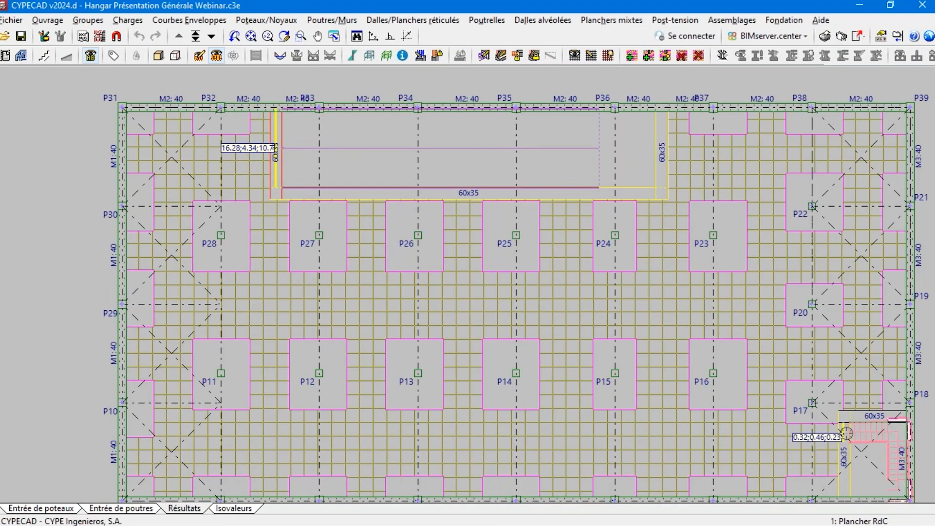
scroll(245, 142, "up", 1)
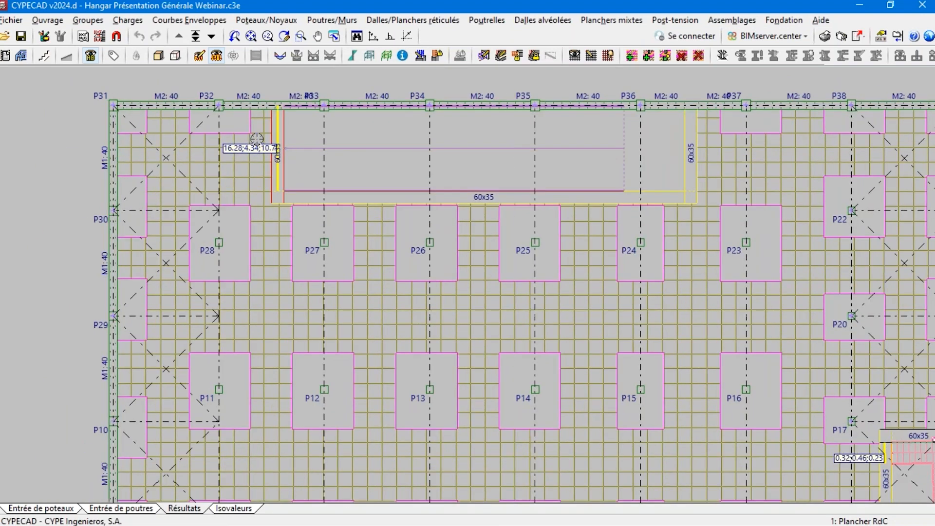
scroll(289, 152, "up", 1)
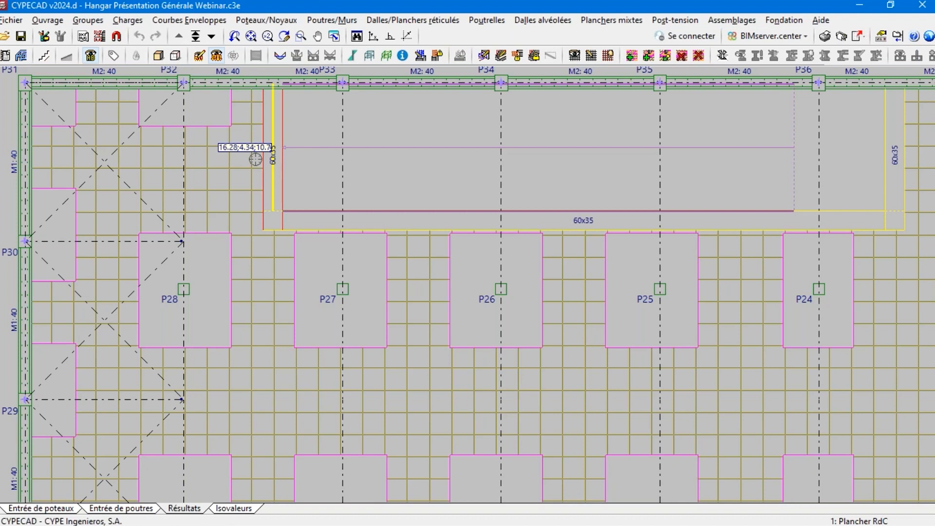
scroll(255, 159, "up", 5)
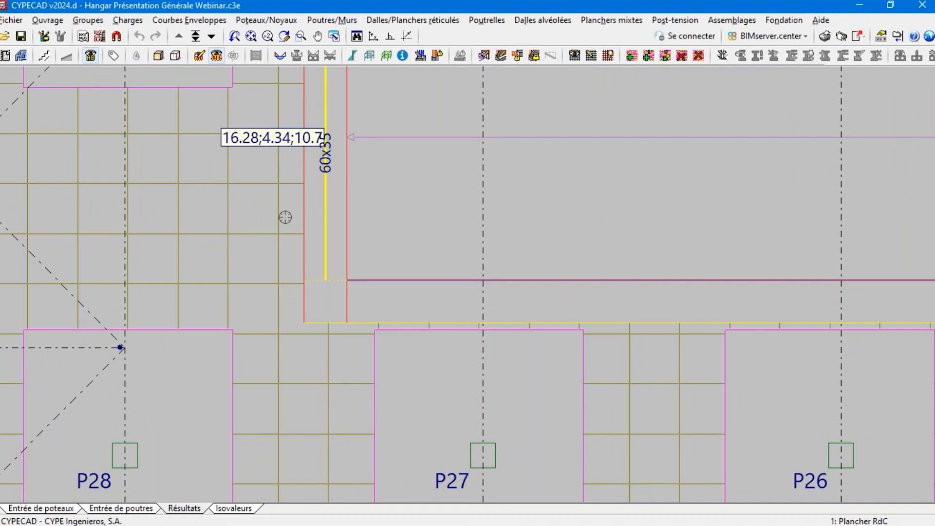
scroll(279, 251, "down", 10)
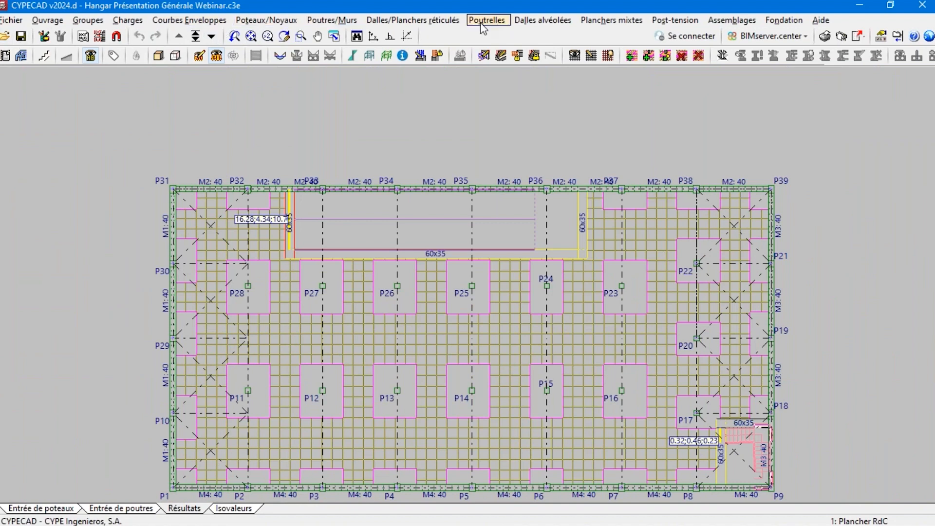
Display the envelope curves of negative and positive moments with maximums for the two 60x35 beams around the stair opening
left_click(171, 21)
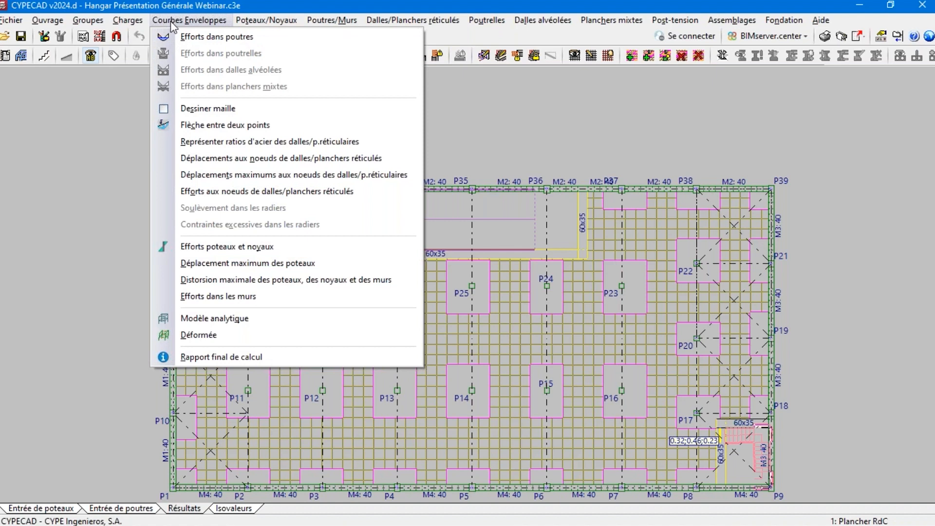
left_click(200, 38)
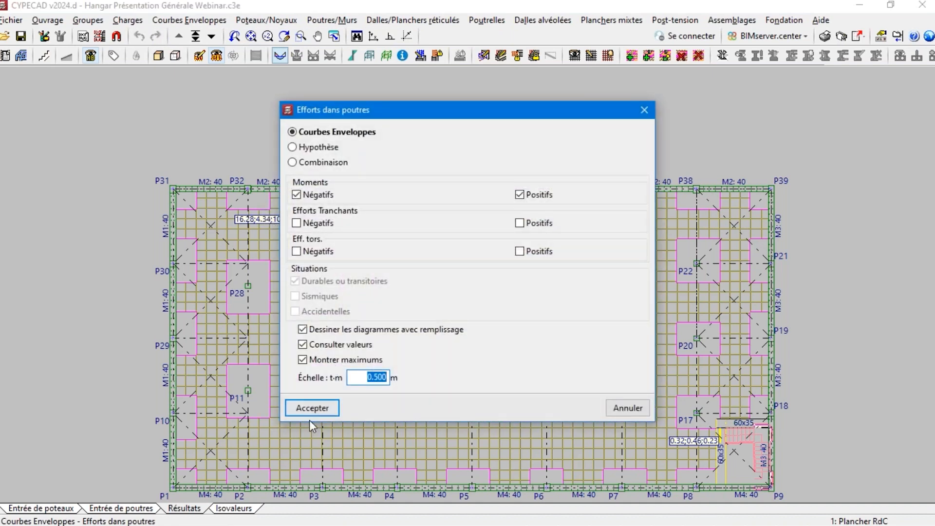
left_click(309, 414)
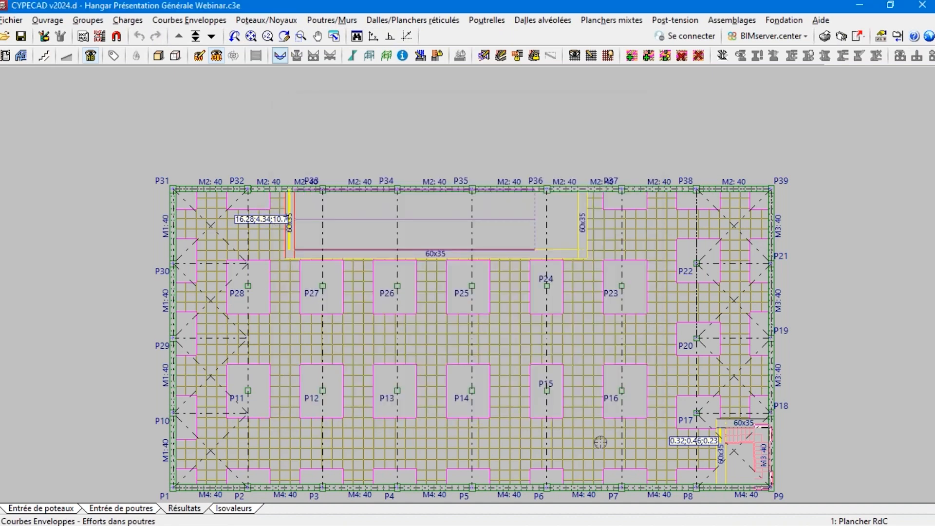
scroll(629, 366, "down", 3)
scroll(821, 435, "up", 4)
scroll(528, 407, "up", 2)
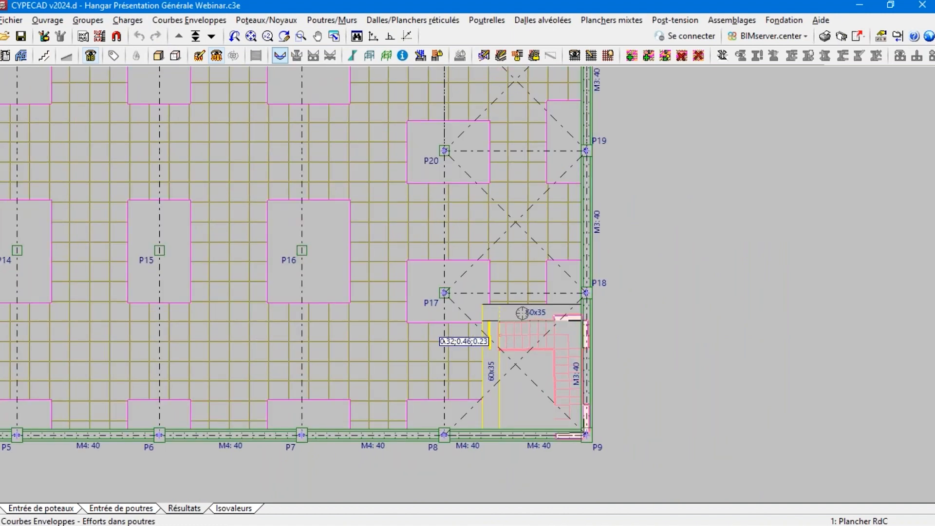
left_click(522, 313)
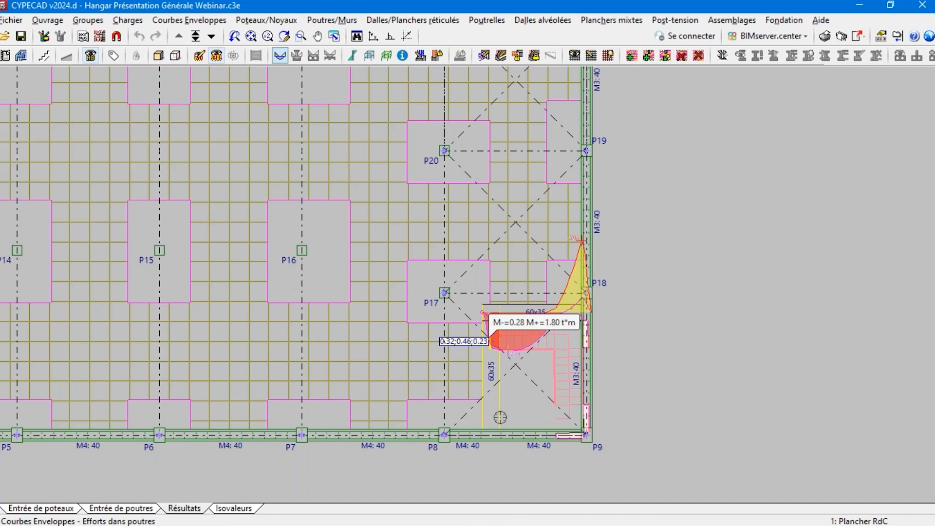
left_click(489, 381)
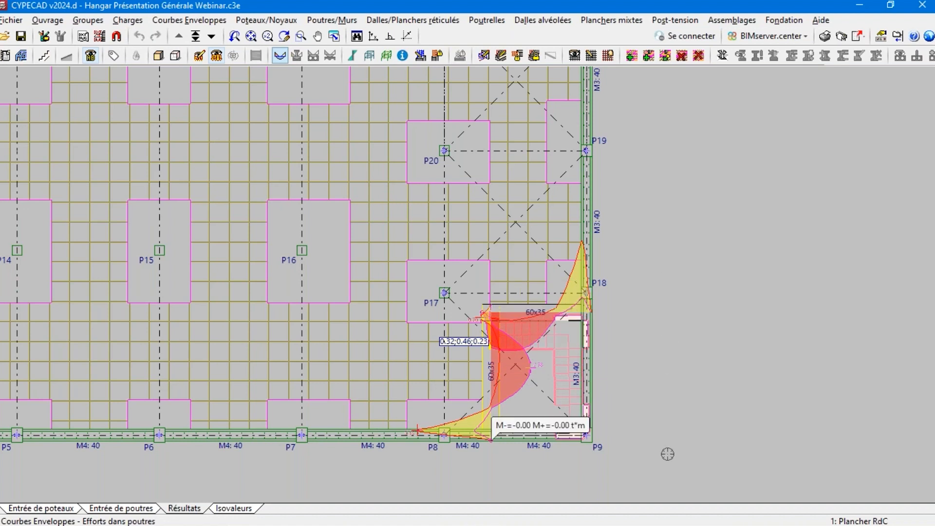
Display the internal force diagrams of column P12 between Fondation and Plancher RdC
scroll(667, 438, "down", 3)
scroll(676, 409, "down", 1)
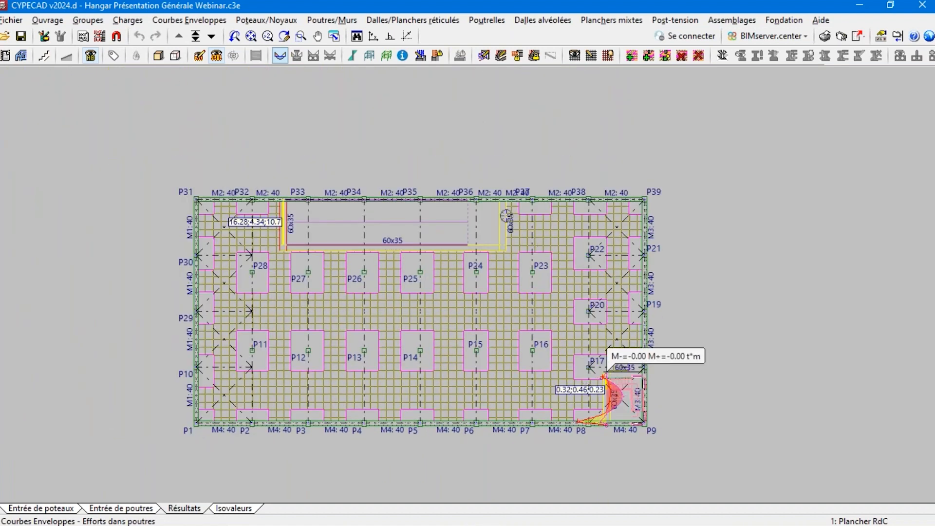
scroll(635, 408, "up", 1)
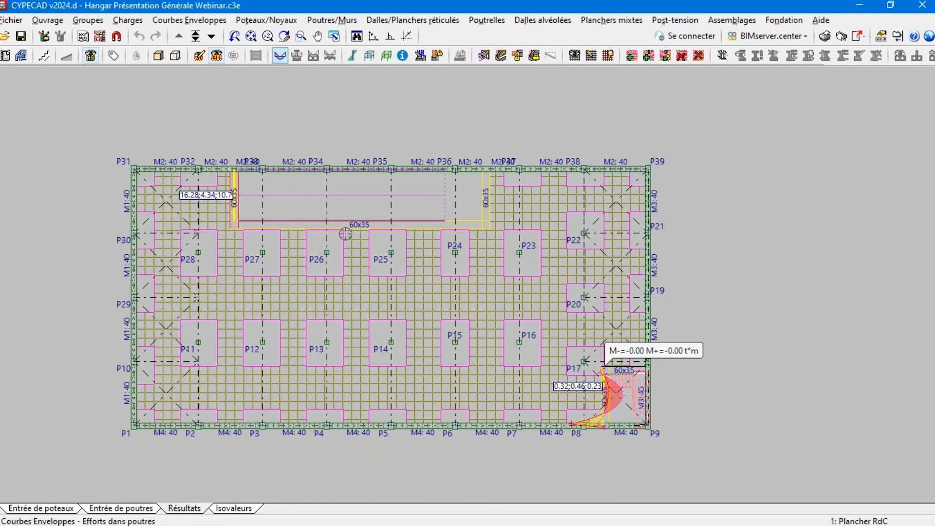
left_click(175, 21)
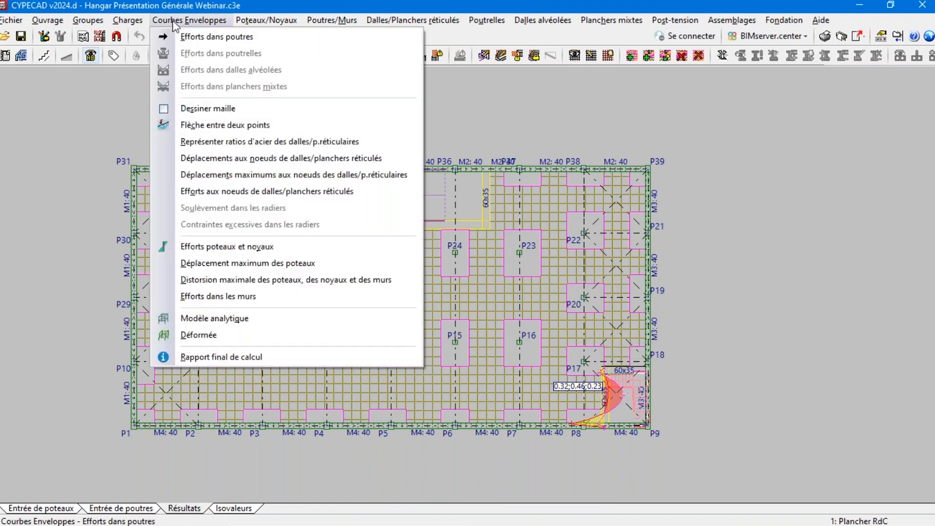
left_click(205, 247)
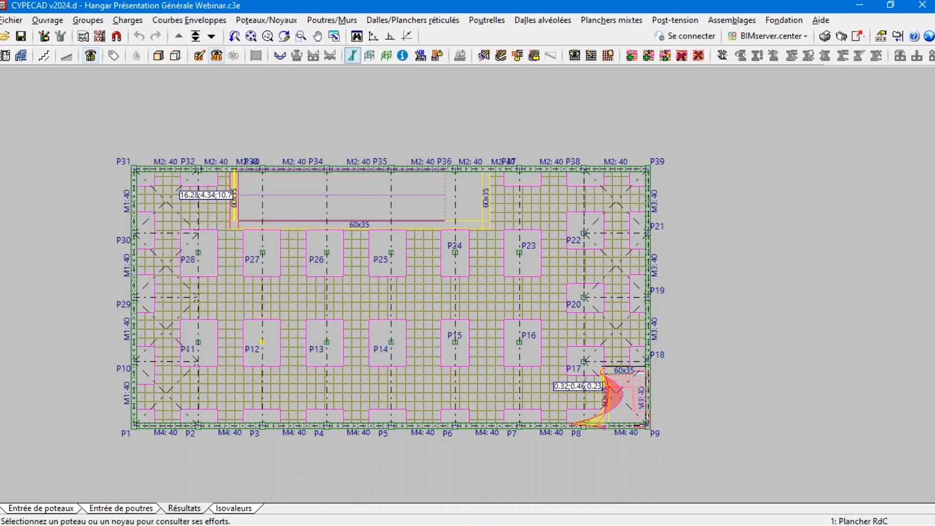
left_click(262, 342)
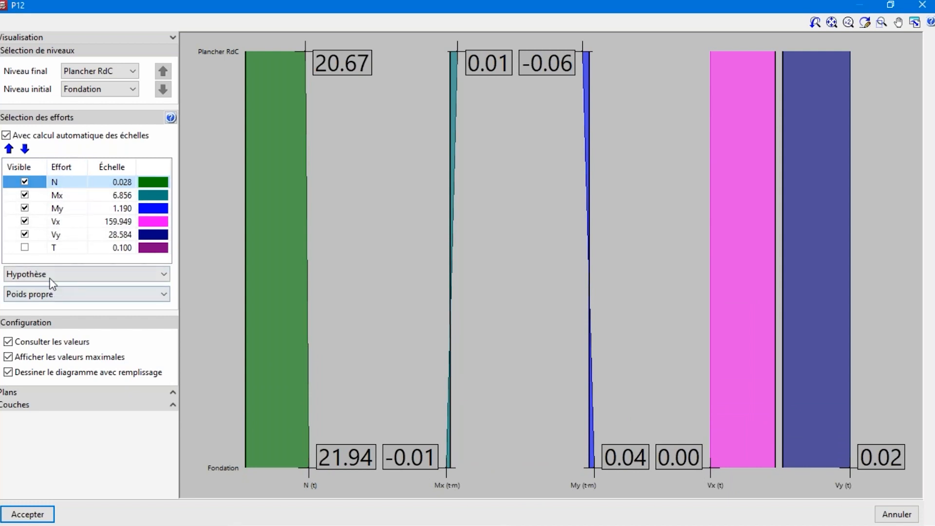
Display column P12's internal force diagrams for the combination PP+G+CM1 and read the values along the column
left_click(29, 295)
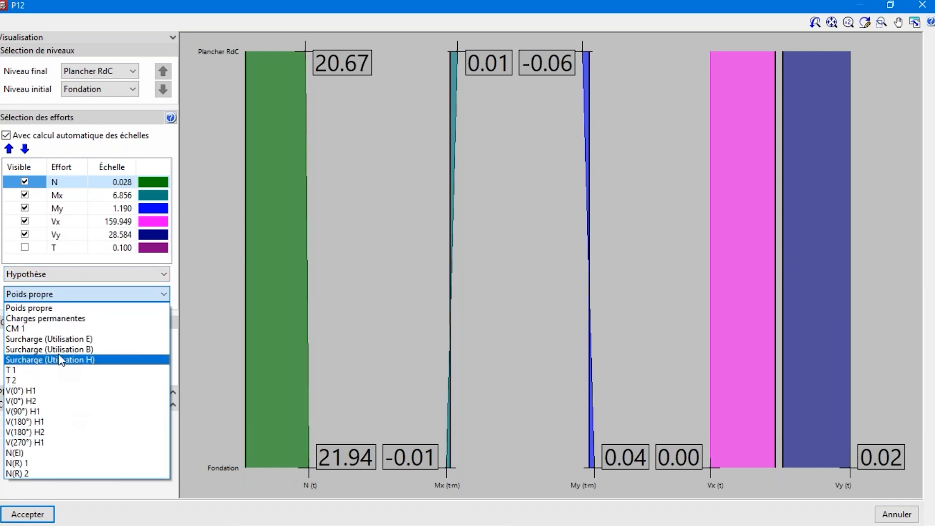
left_click(74, 273)
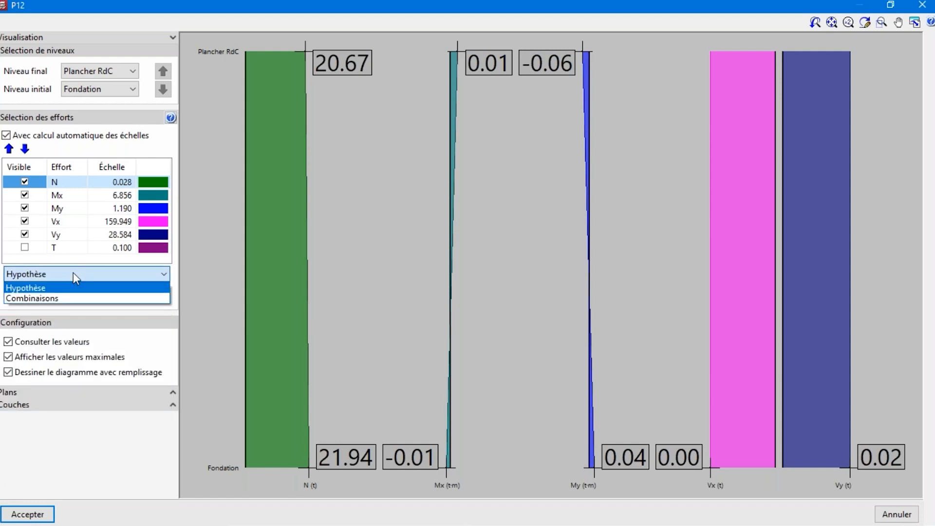
left_click(63, 299)
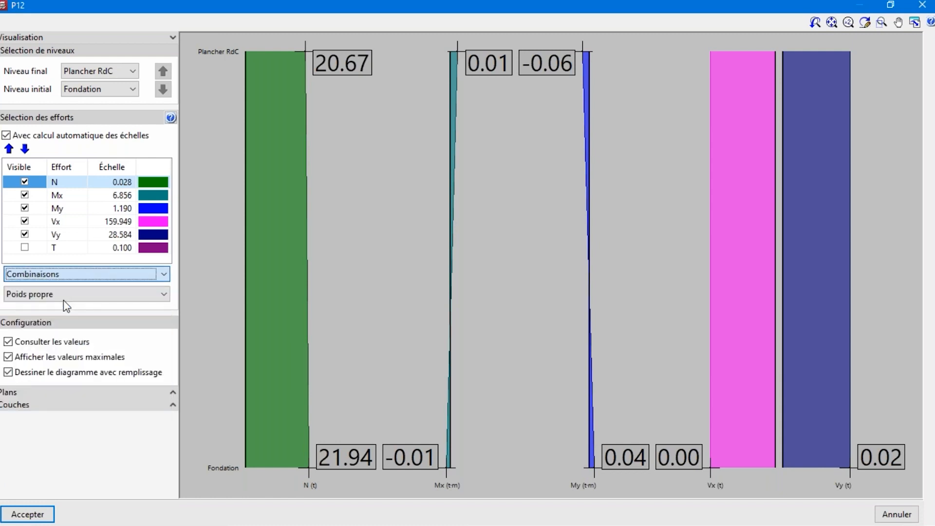
left_click(64, 297)
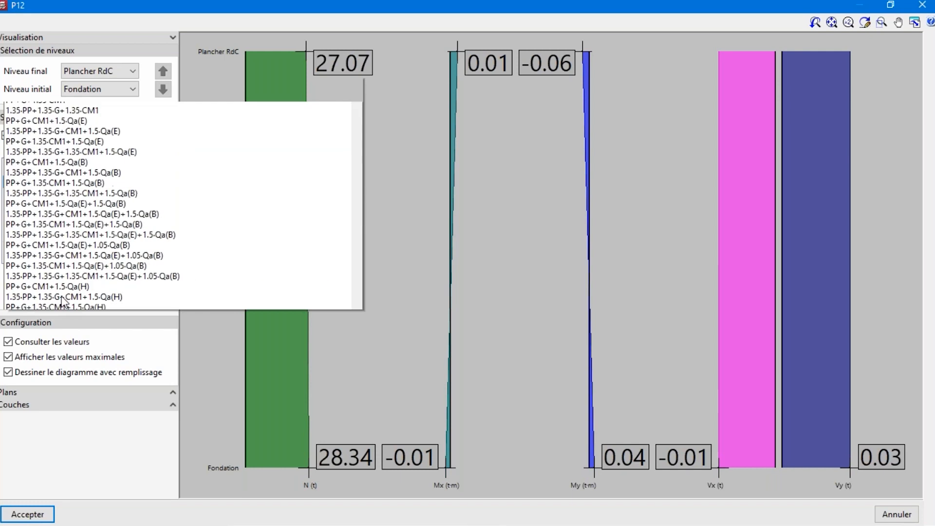
left_click_drag(356, 22, 355, 103)
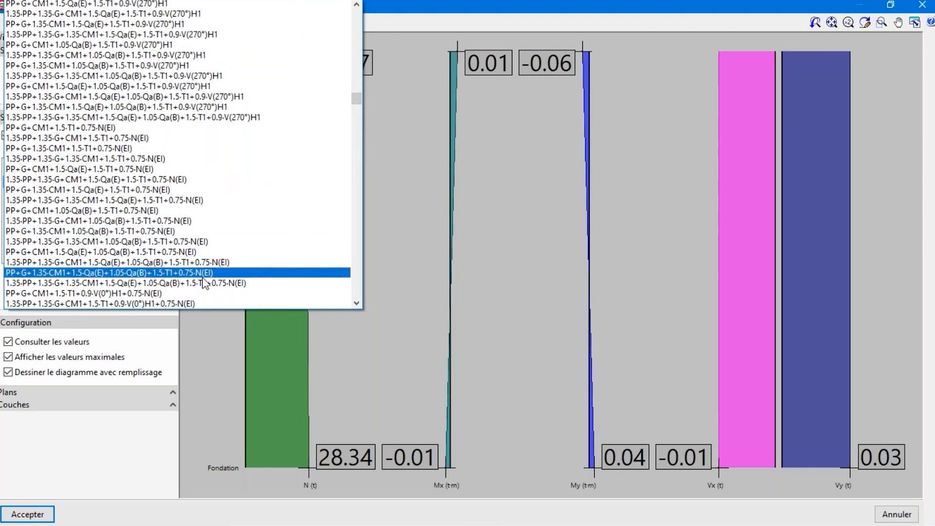
left_click(422, 3)
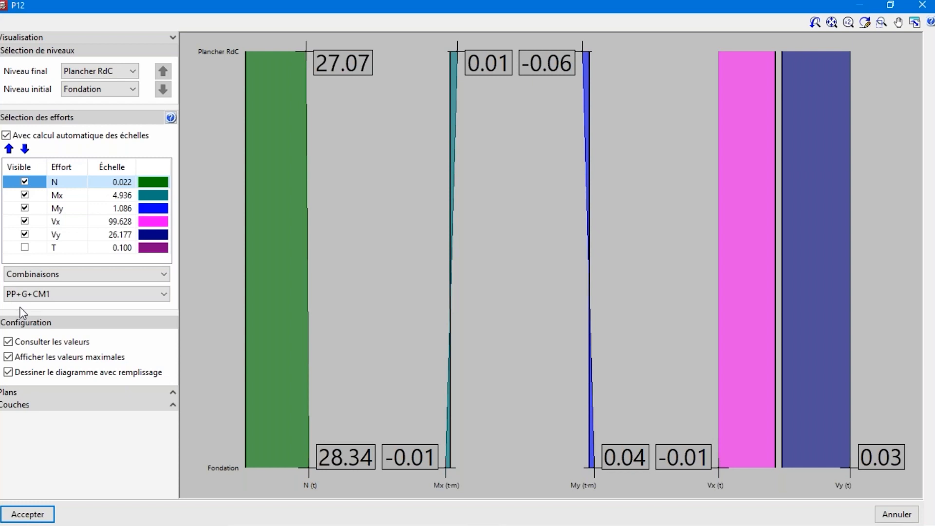
mouse_move(331, 132)
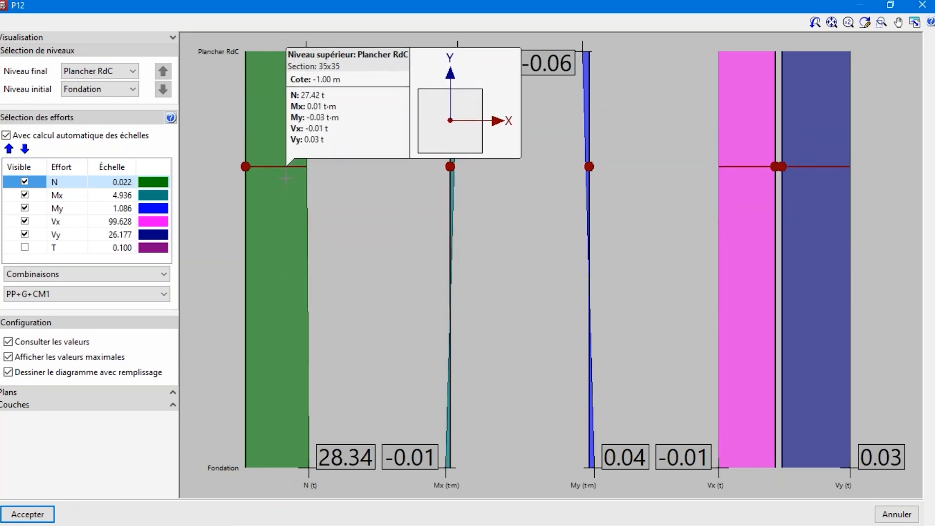
left_click(921, 5)
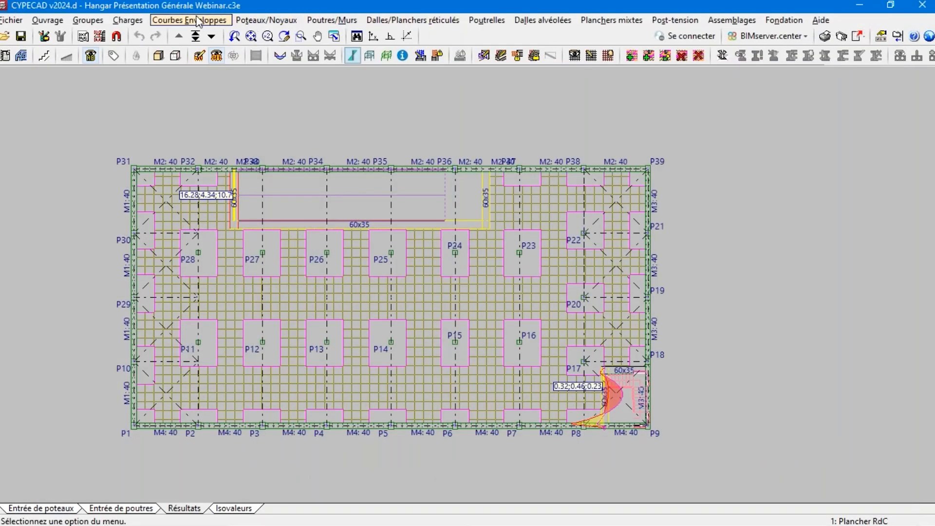
Open the reinforcement editor for column P12 and examine the check summary of its column group
left_click(181, 21)
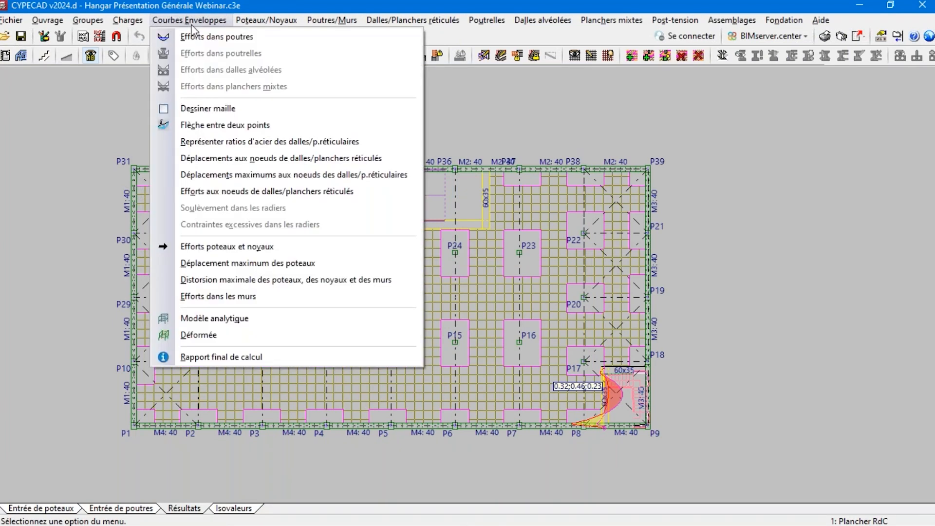
mouse_move(254, 25)
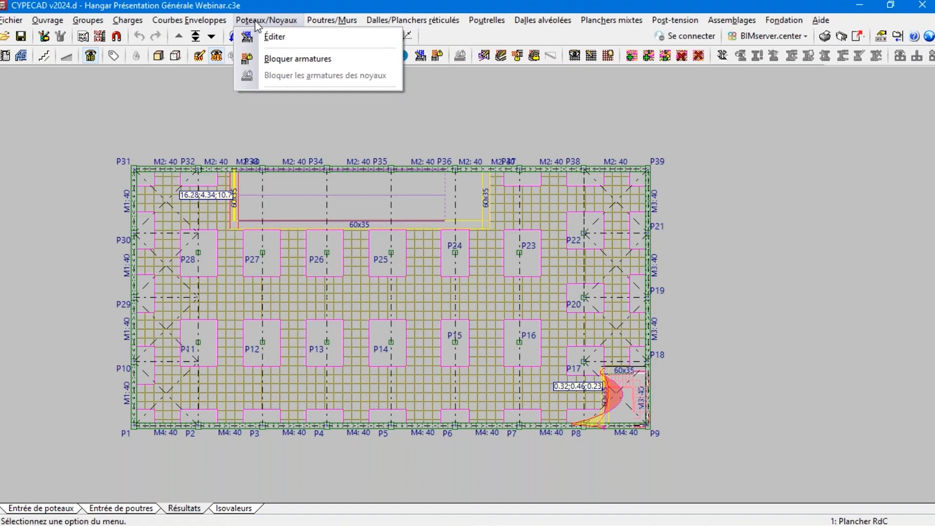
left_click(276, 37)
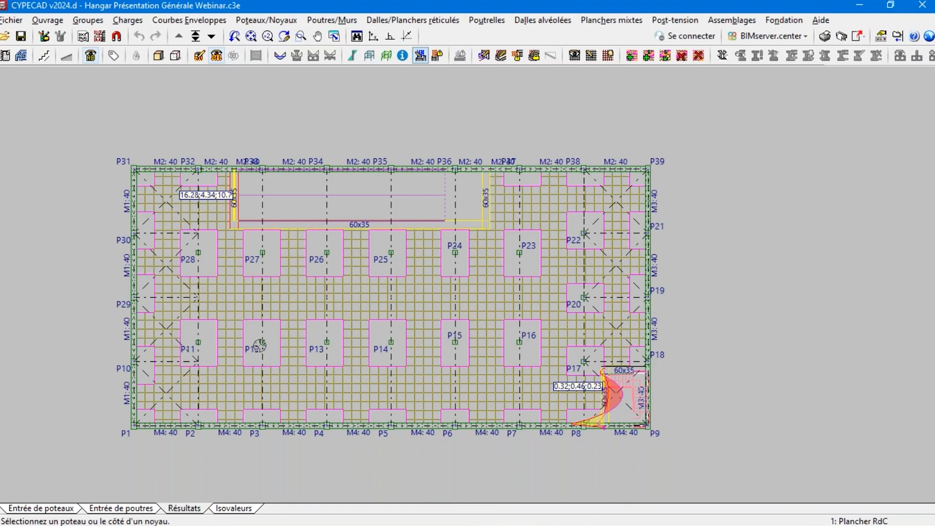
left_click(259, 345)
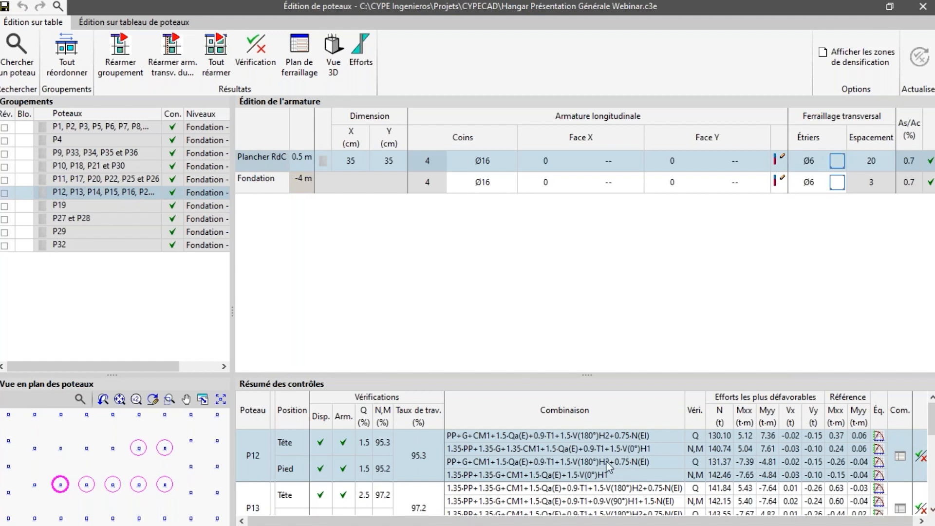
scroll(606, 461, "down", 2)
scroll(606, 466, "up", 1)
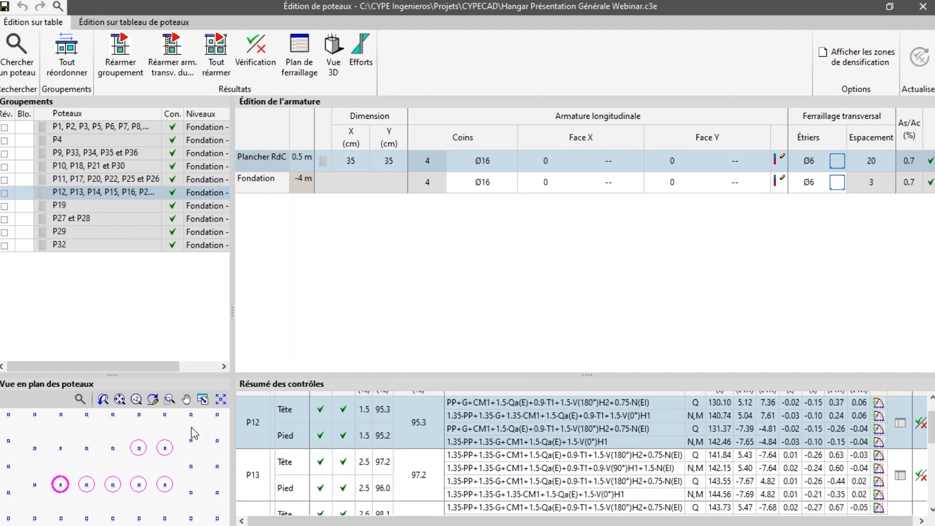
scroll(630, 425, "down", 2)
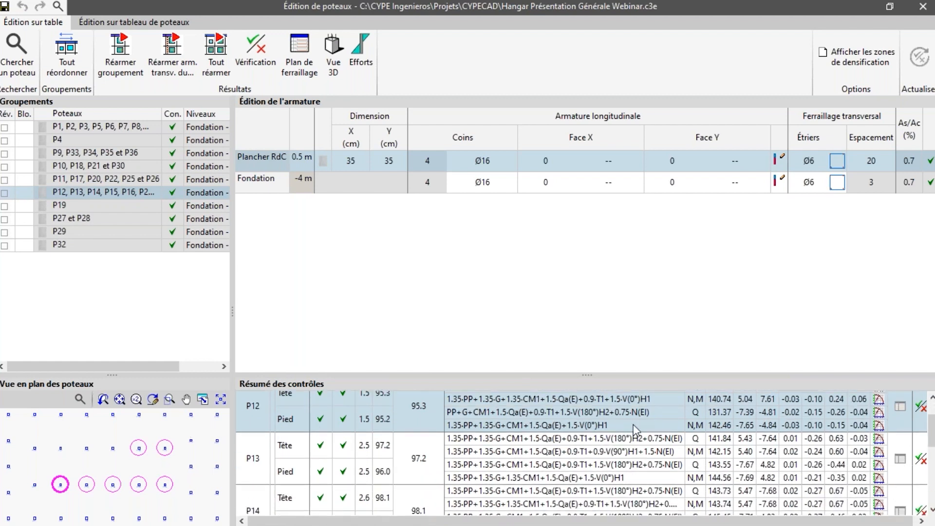
scroll(630, 425, "up", 4)
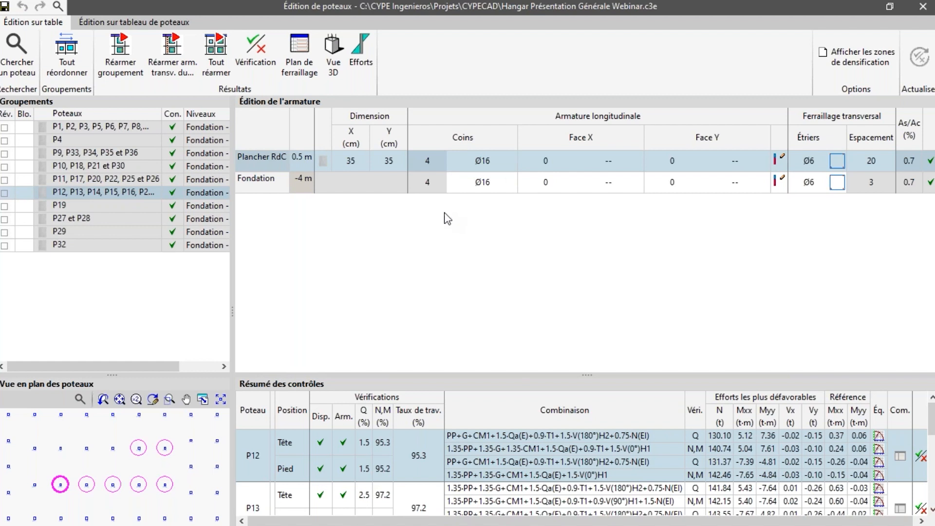
Set the corner bars of P12's column group to Ø12 at both Plancher RdC and Fondation
left_click(489, 167)
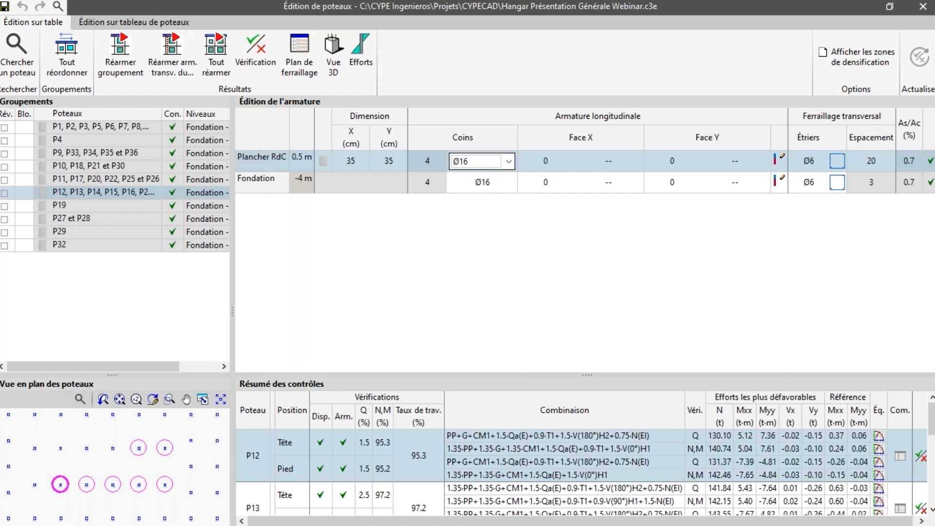
left_click(488, 168)
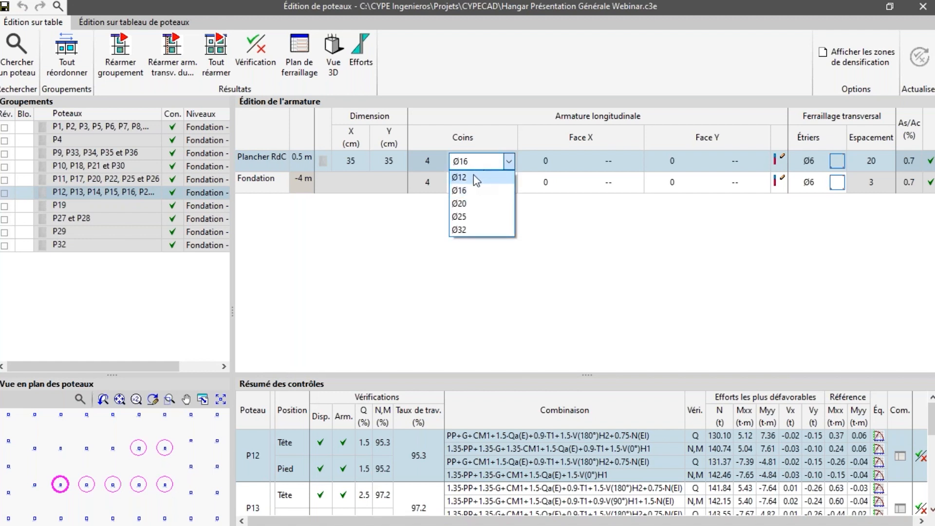
left_click(473, 175)
left_click(475, 184)
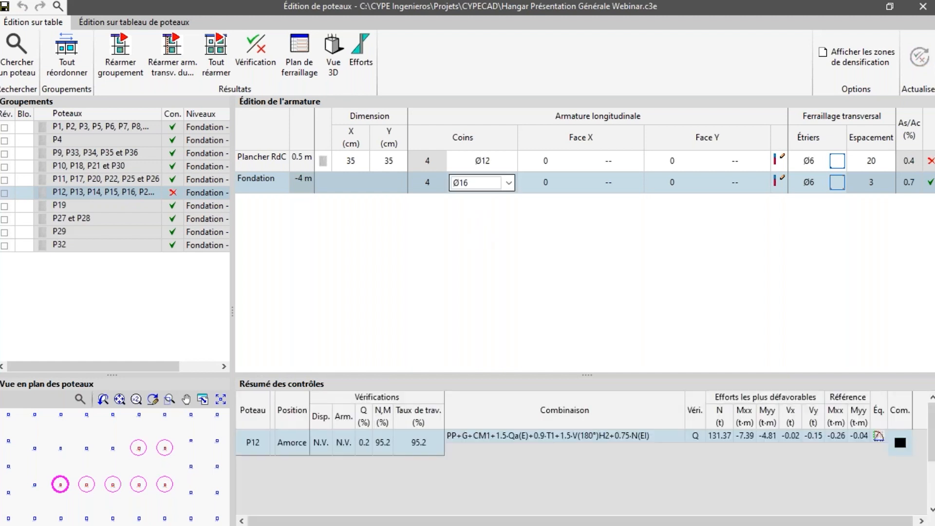
left_click(479, 183)
left_click(476, 201)
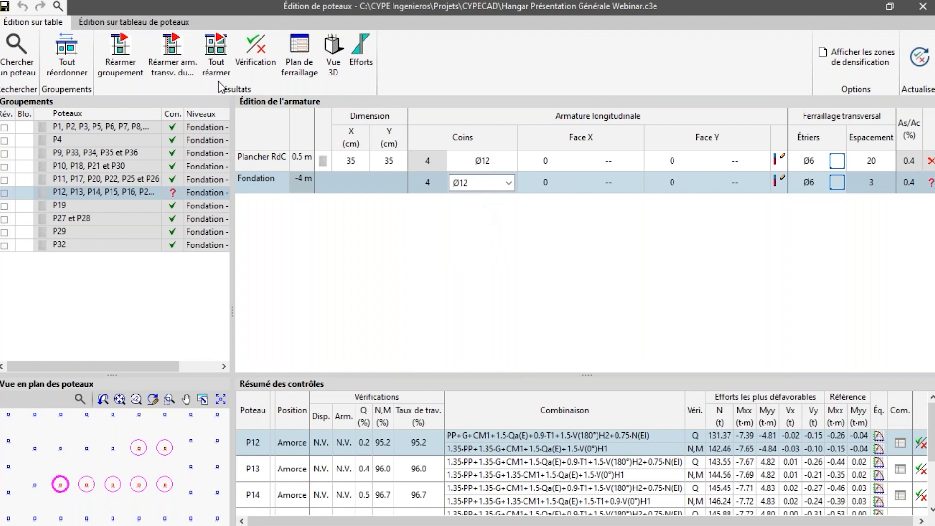
Run the column verification and examine the Fondation check 'État limite d'épuisement face aux sollicitations normales'
left_click(255, 52)
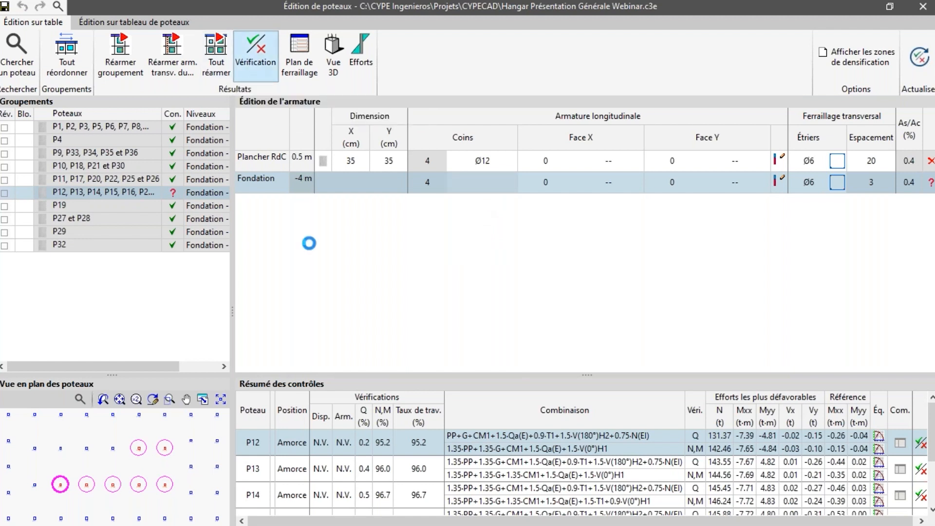
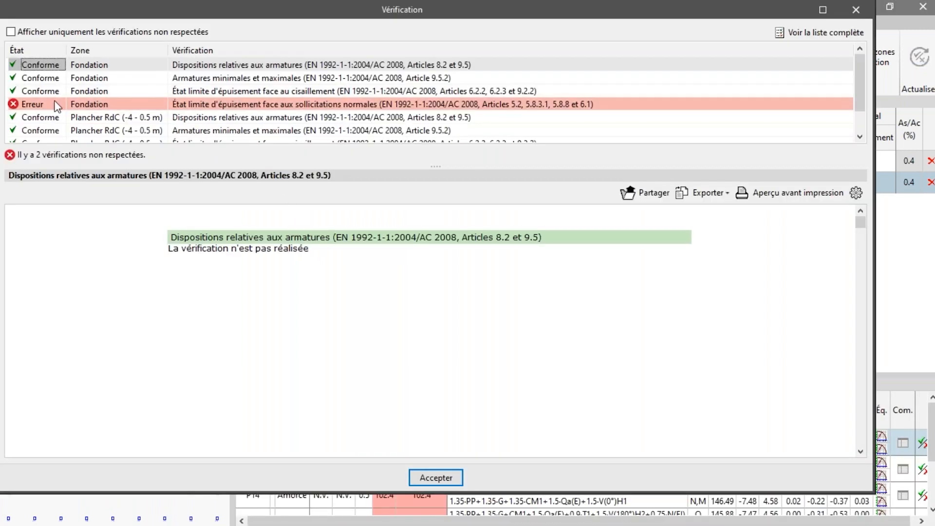
left_click(44, 108)
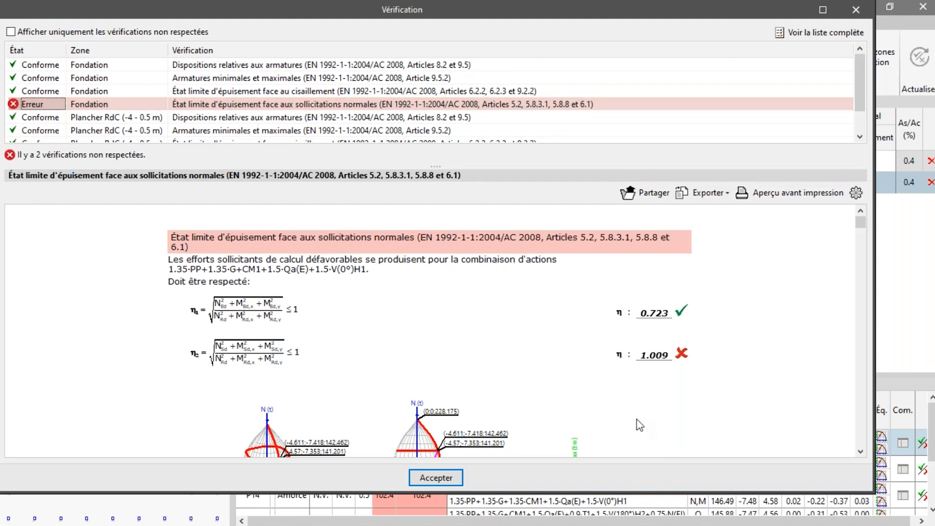
left_click(855, 10)
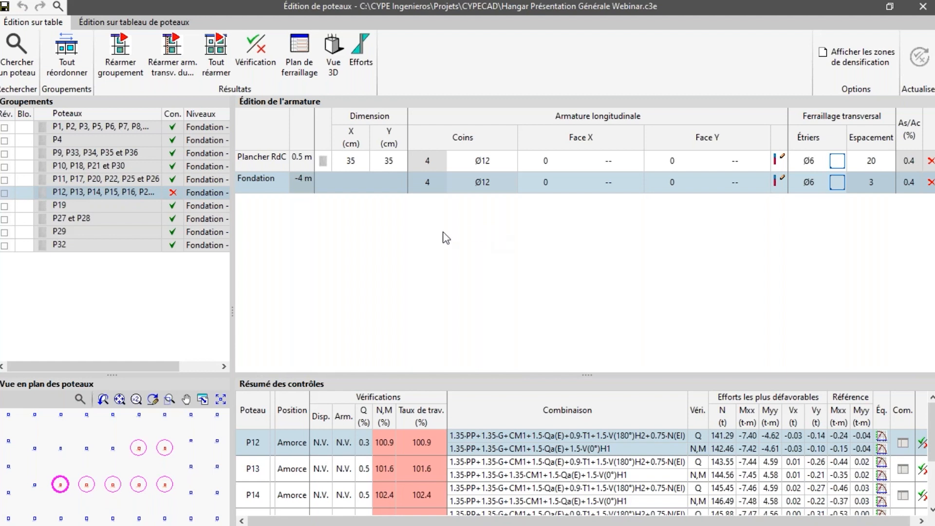
Set the corner bars of P12's column group to Ø16 at Plancher RdC and Fondation, and close the column editor
left_click(501, 160)
left_click(508, 161)
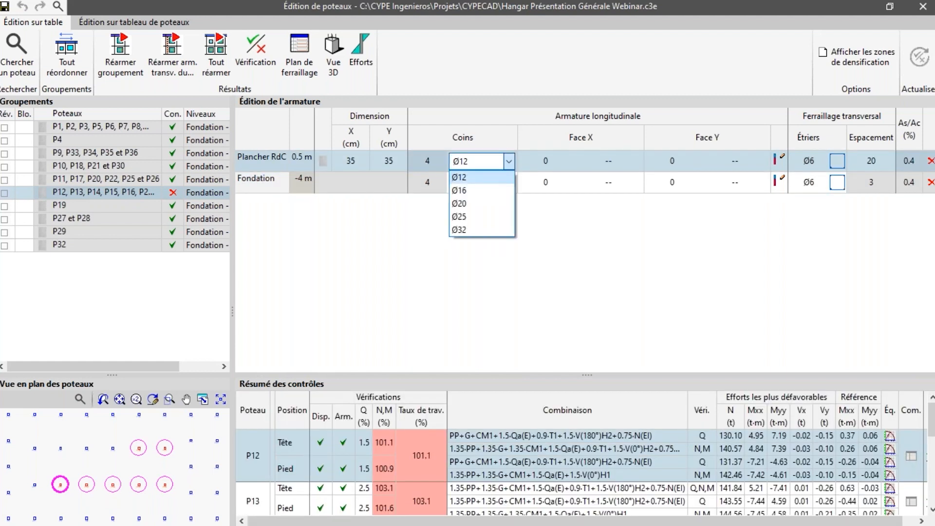
left_click(475, 191)
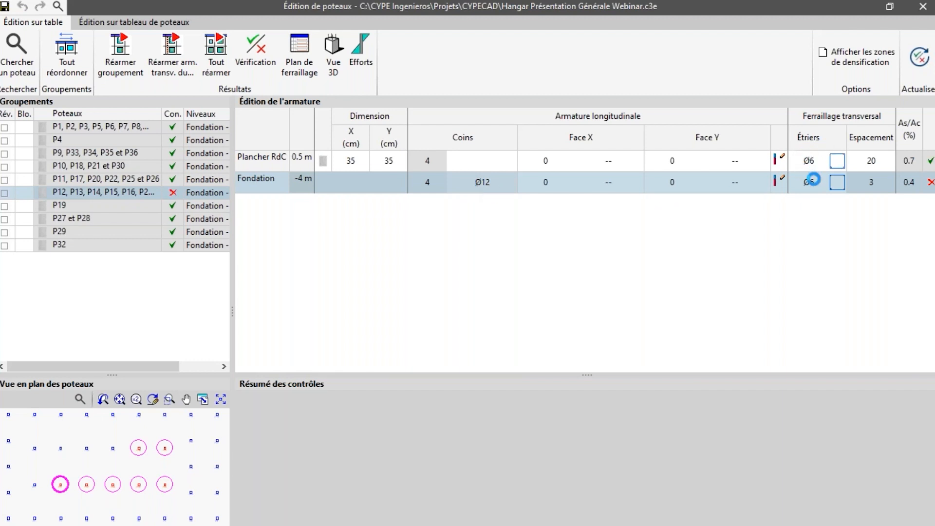
left_click(474, 189)
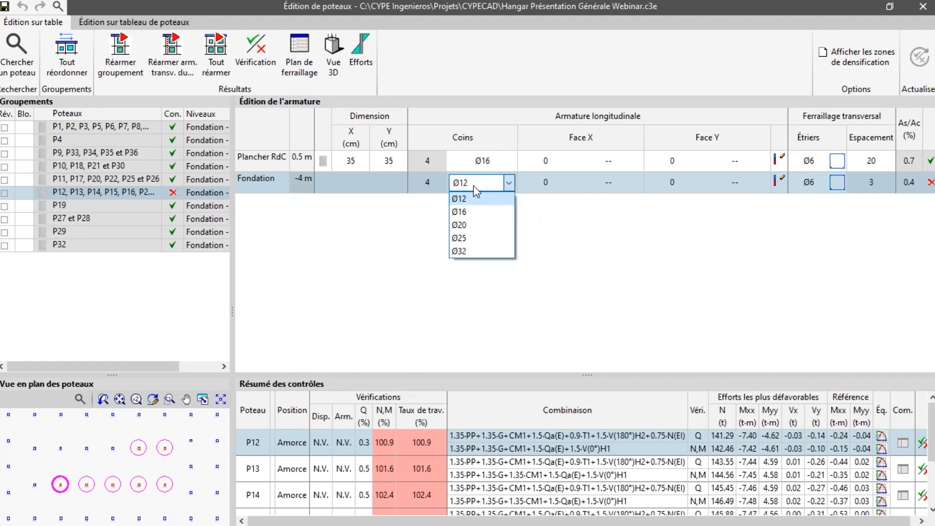
left_click(468, 211)
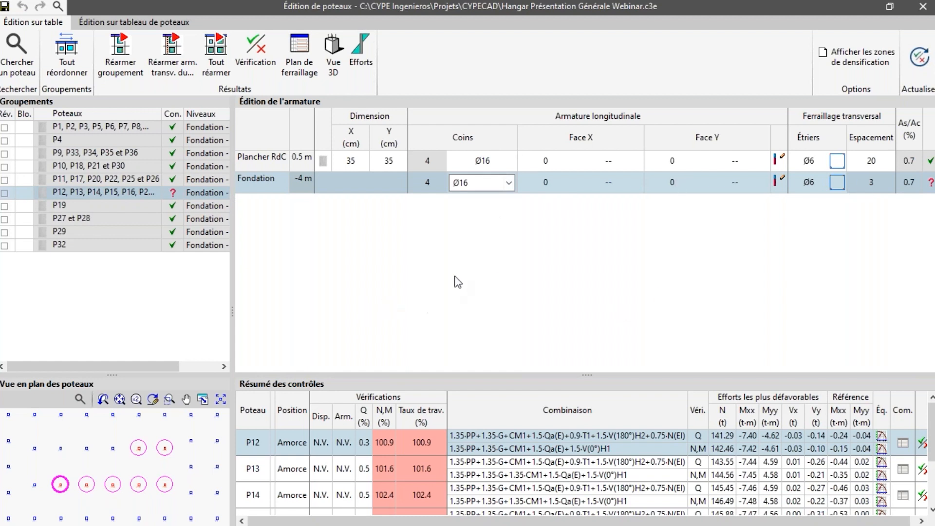
left_click(924, 6)
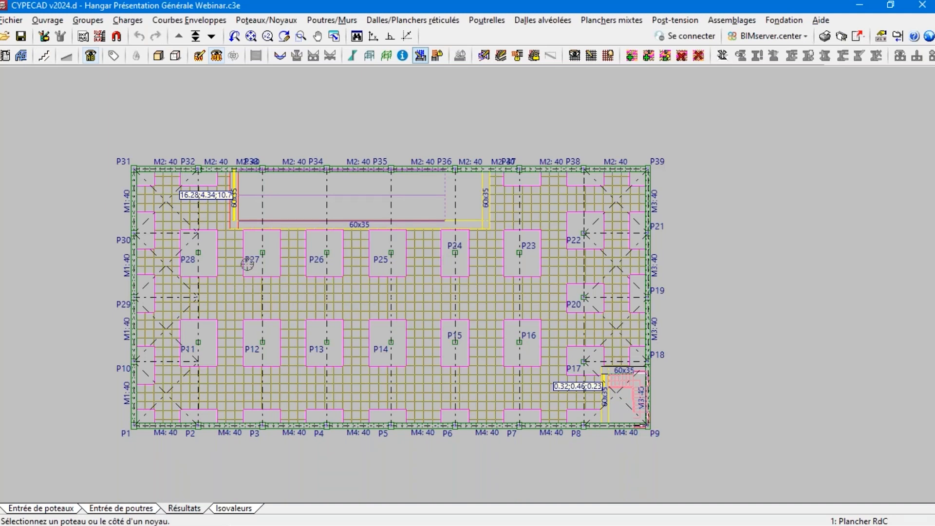
Examine the beam errors listed for Portique 4 - Tronçon 1 and for Portique 3 - Tronçon 1, the 60x35 beam between P32 and P33
left_click(326, 21)
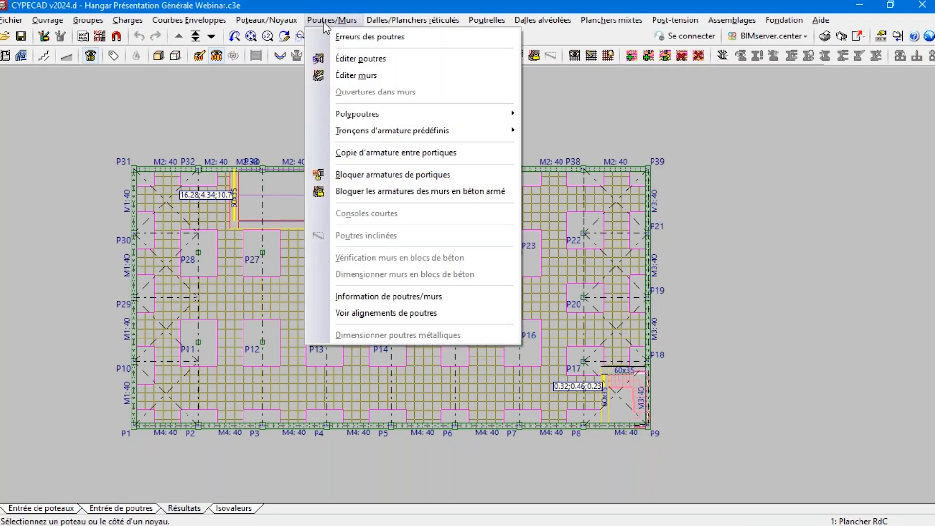
mouse_move(286, 23)
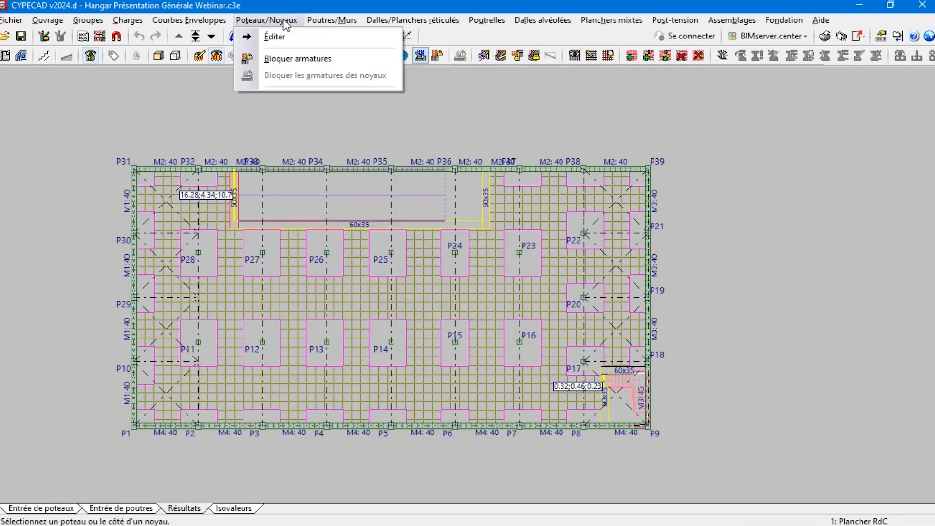
mouse_move(330, 23)
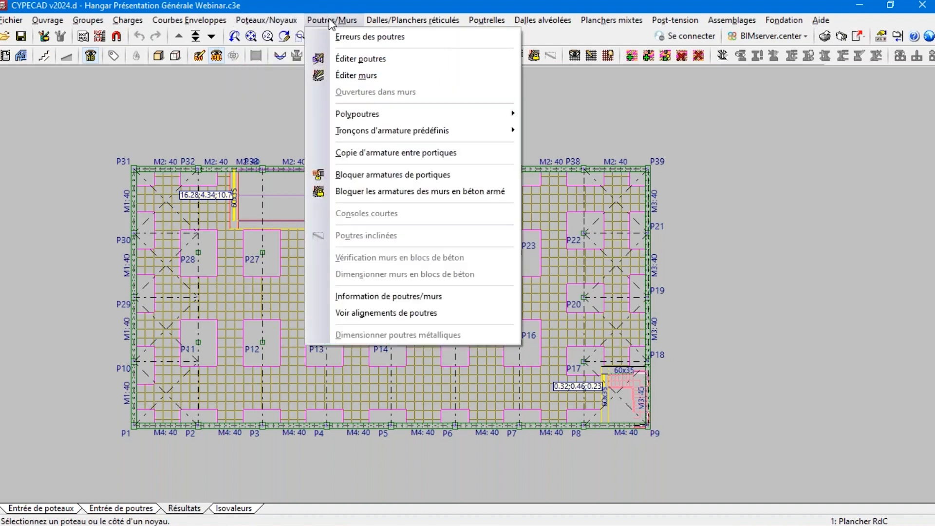
left_click(349, 39)
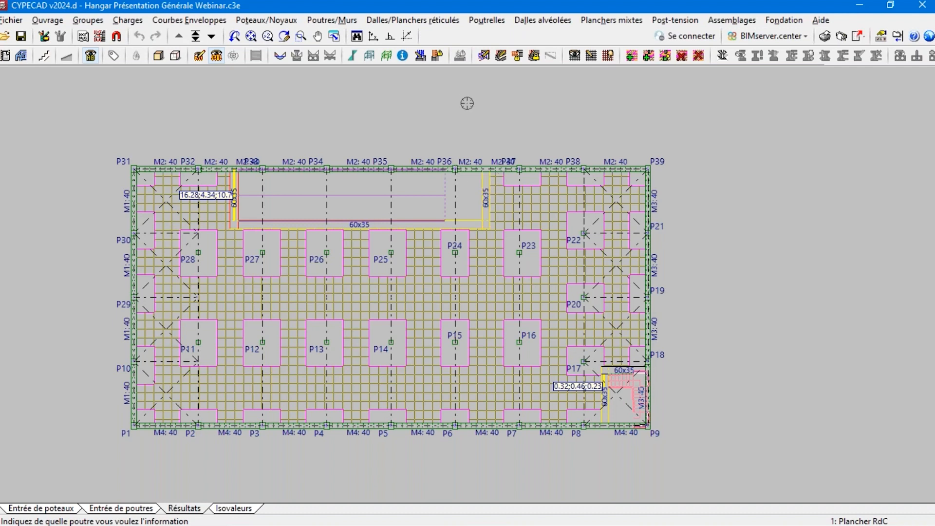
scroll(185, 198, "up", 4)
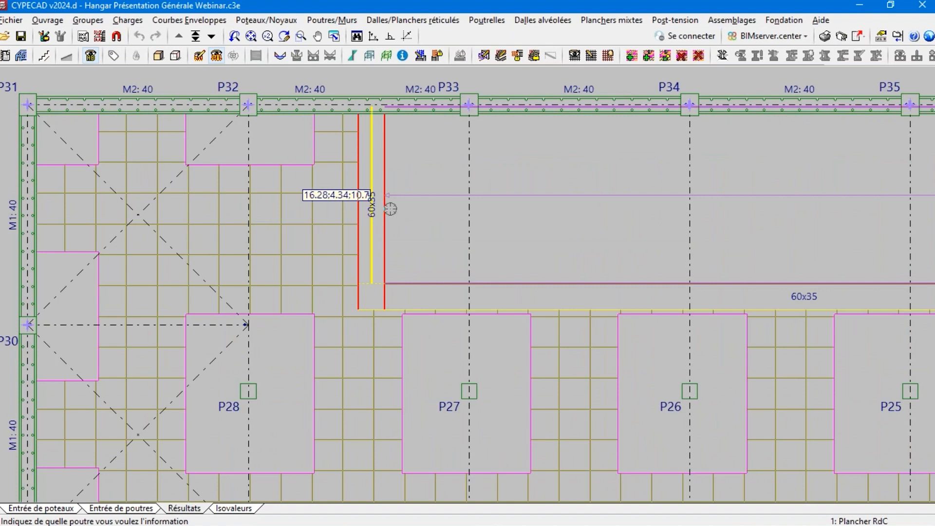
scroll(335, 197, "down", 4)
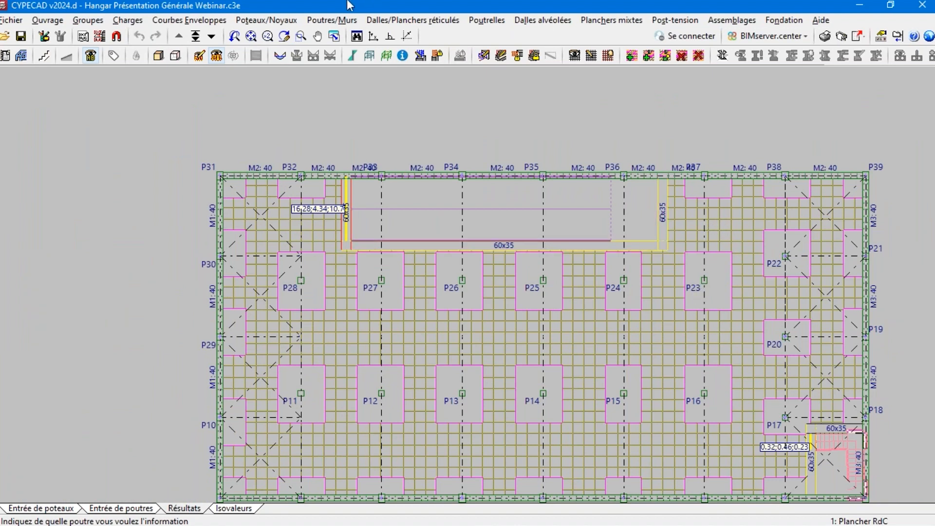
left_click(336, 20)
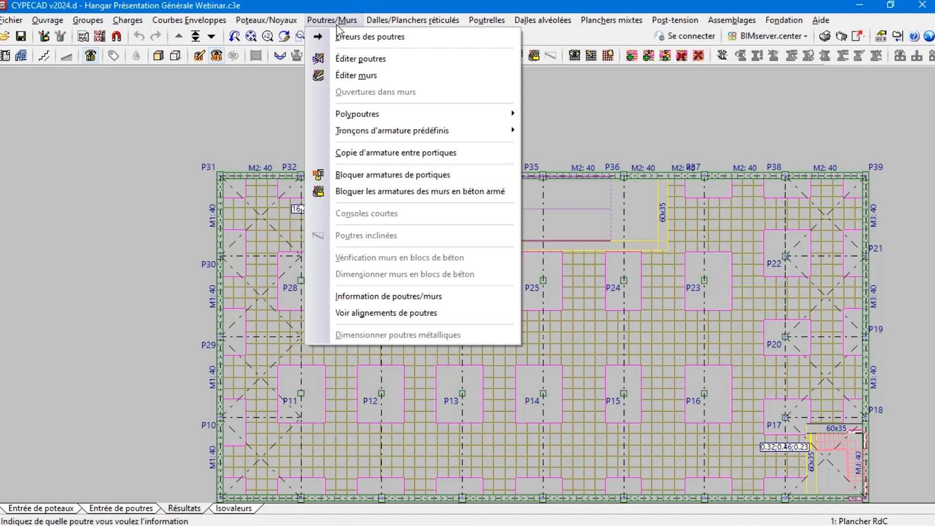
left_click(349, 39)
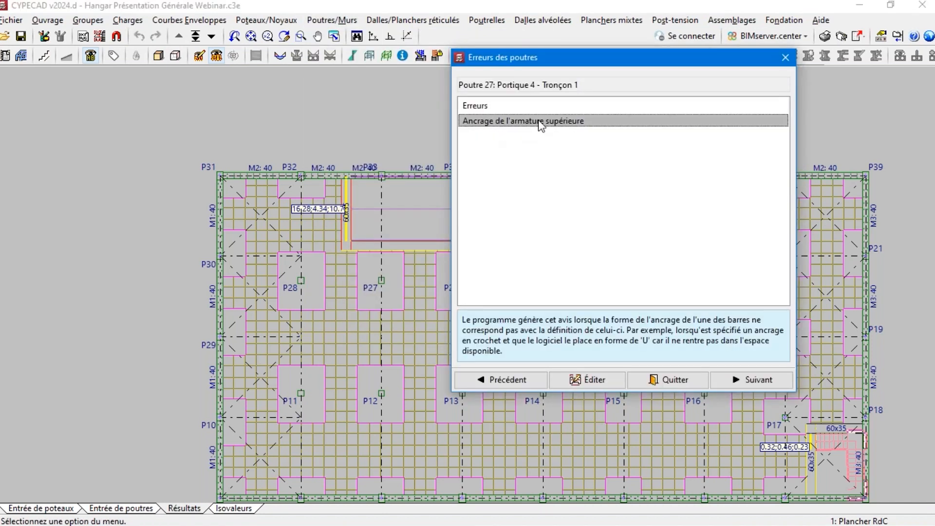
left_click(785, 58)
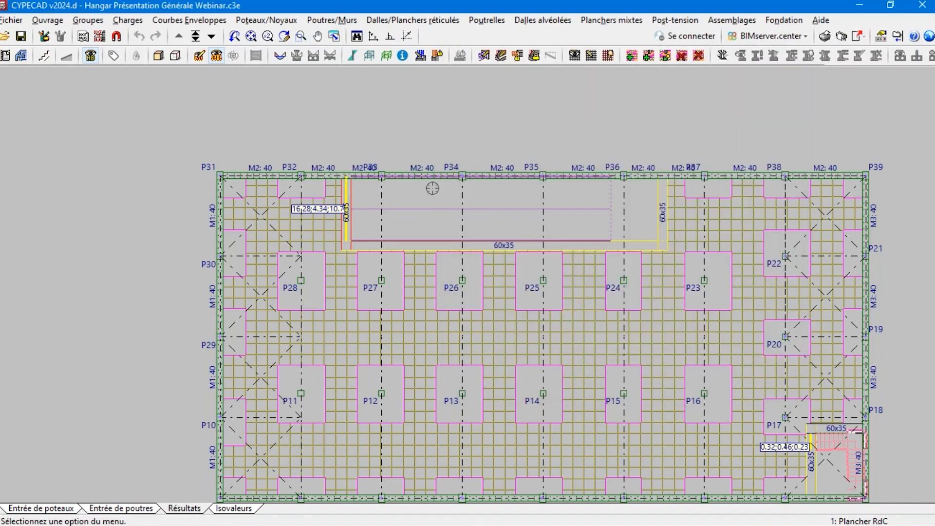
left_click(347, 208)
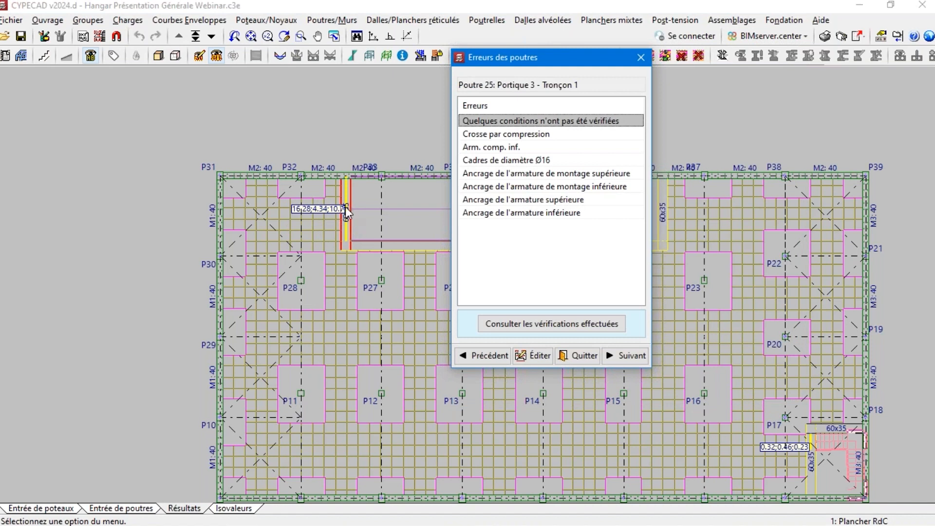
left_click(644, 56)
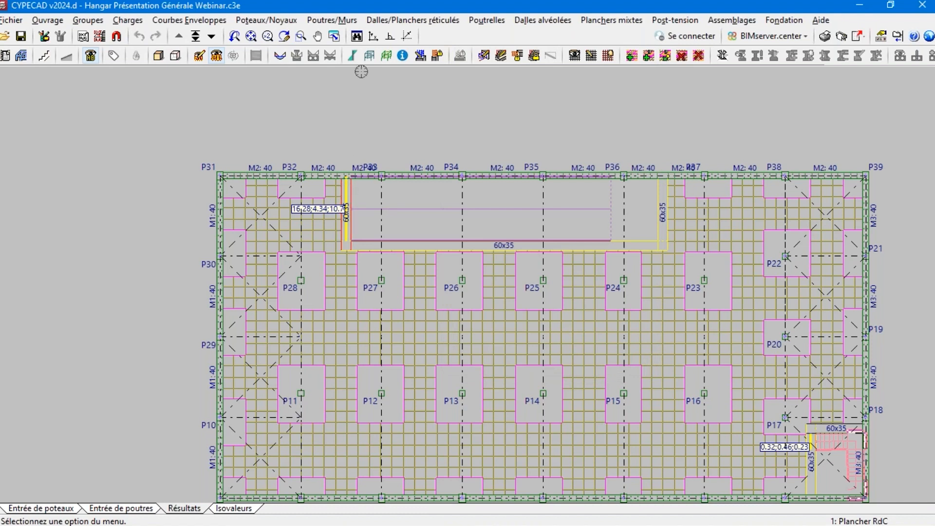
Open the beam editor for Portique 4 and examine the end anchorage of its 1Ø16 upper reinforcement bar
left_click(333, 21)
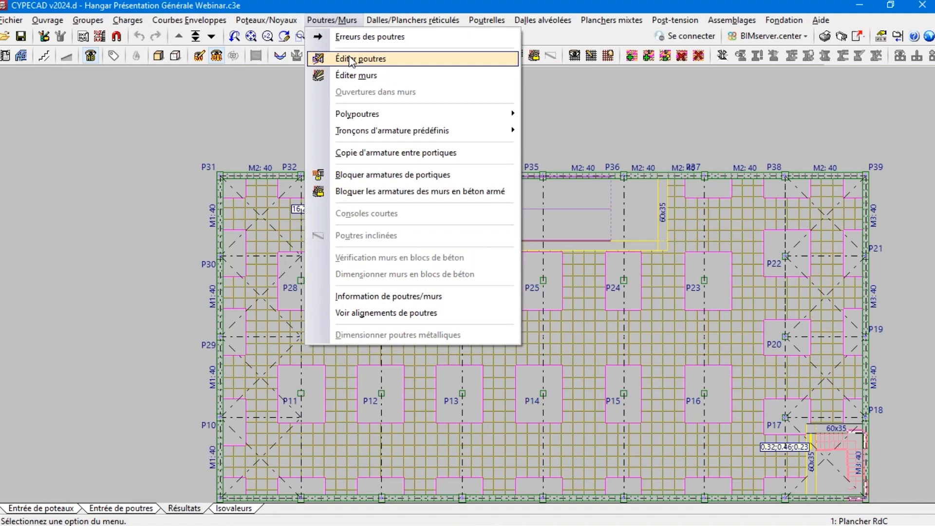
left_click(351, 59)
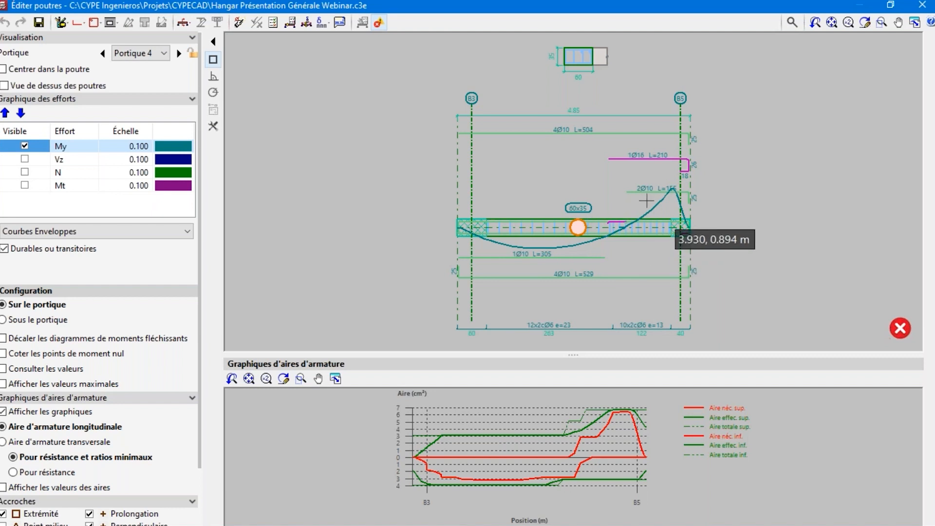
scroll(699, 164, "up", 3)
scroll(699, 164, "up", 2)
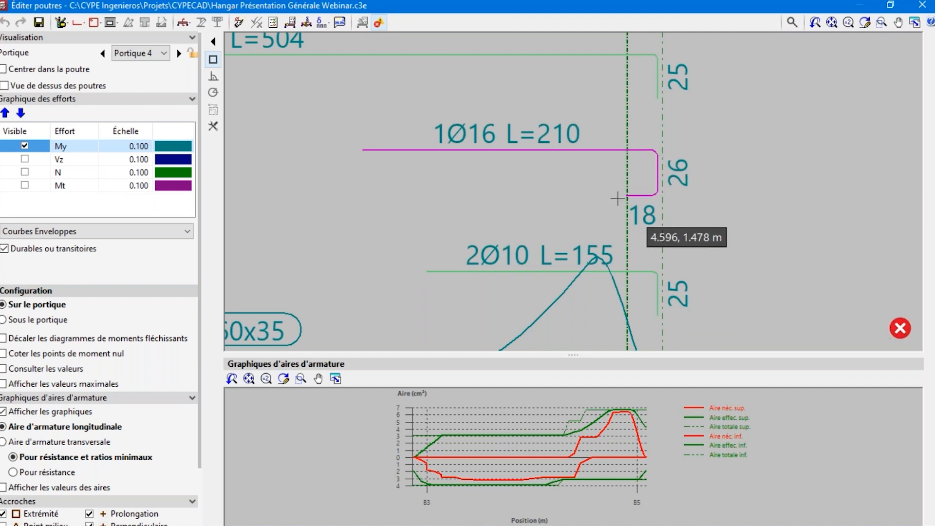
scroll(655, 170, "down", 3)
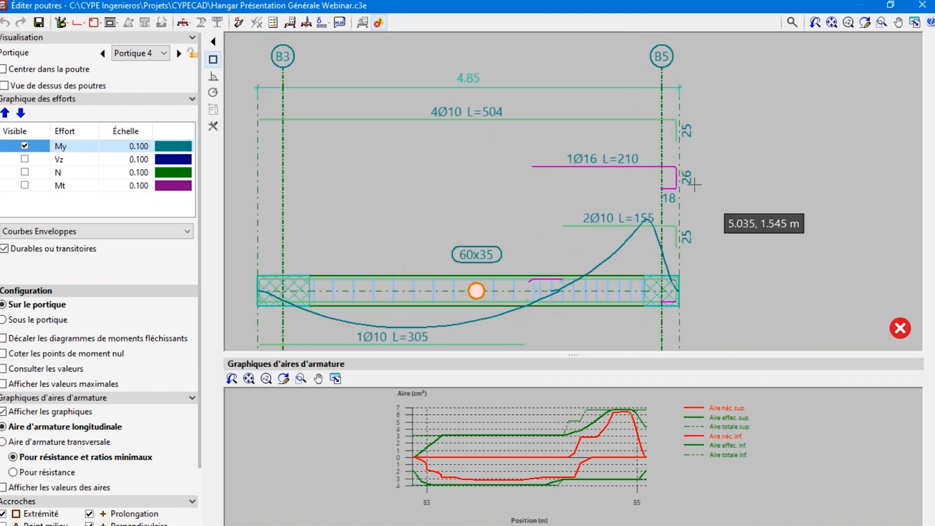
scroll(618, 179, "up", 1)
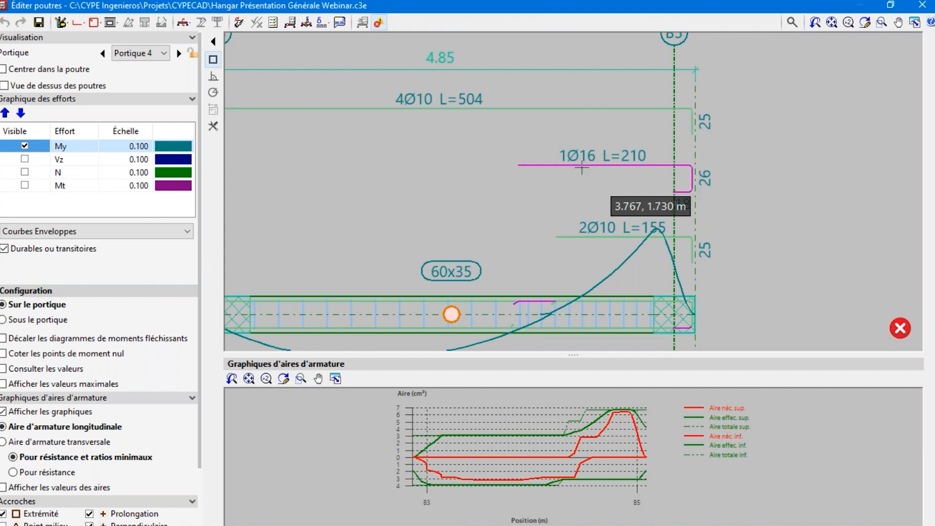
scroll(585, 168, "down", 3)
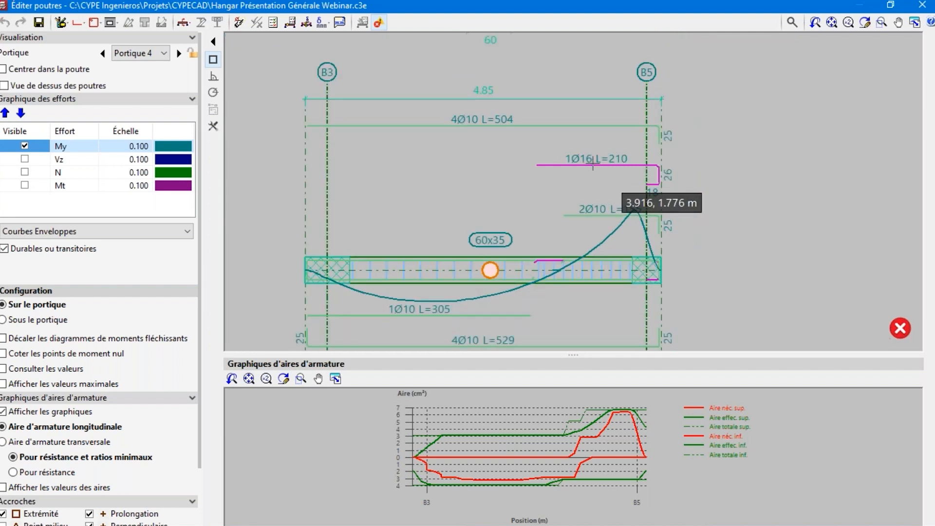
scroll(652, 192, "down", 2)
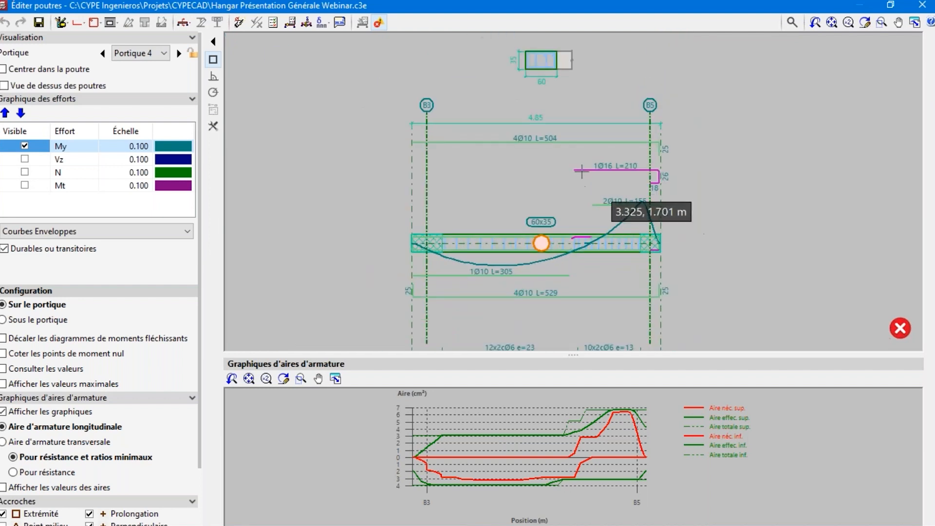
scroll(586, 173, "down", 1)
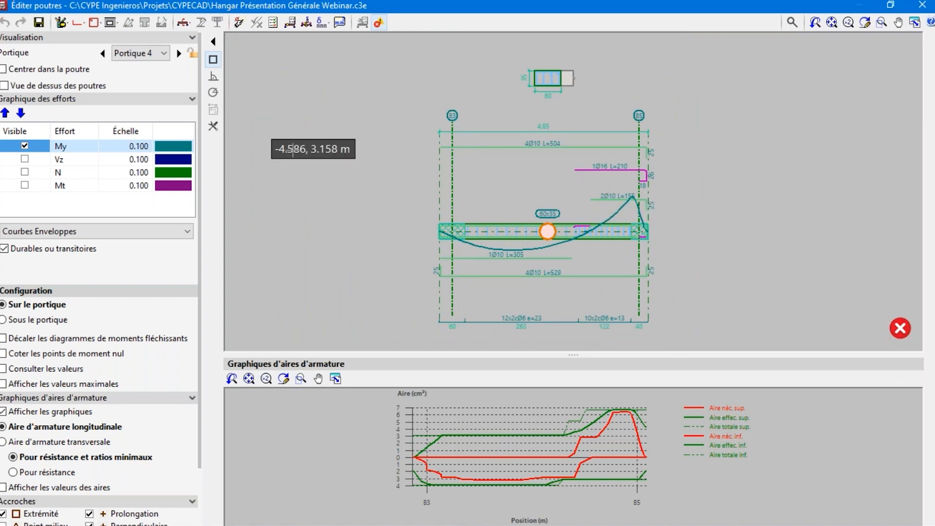
Inspect the editable mounting reinforcement of the 4Ø10 upper bars and the length of the 1Ø16 bar, cancelling both dialogs
left_click(77, 23)
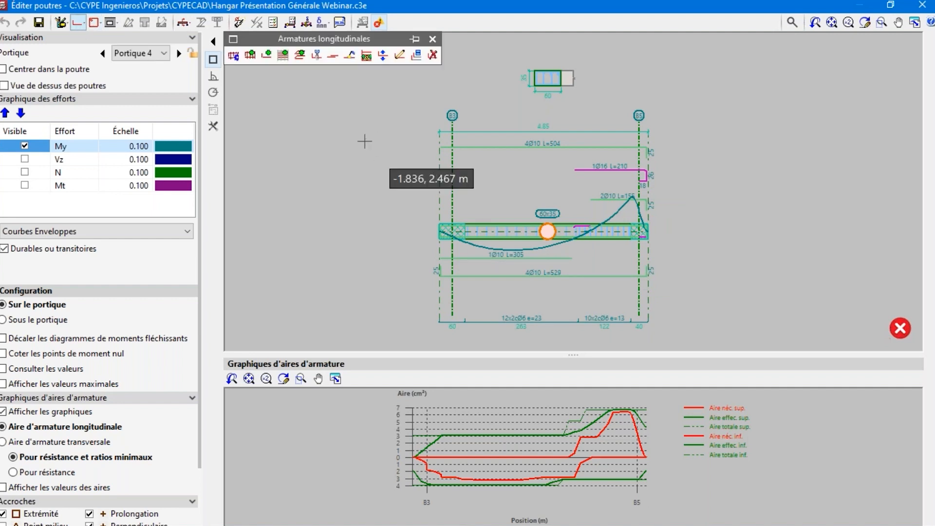
left_click(399, 55)
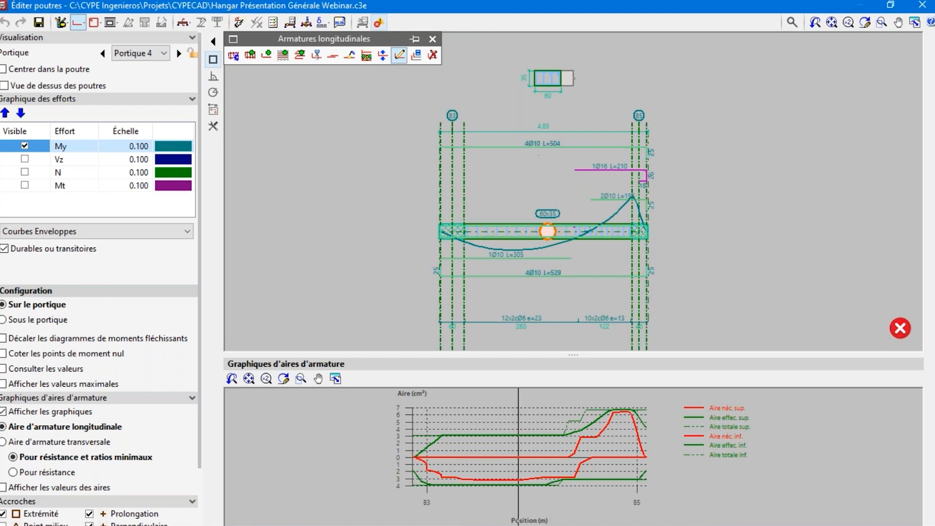
left_click(531, 150)
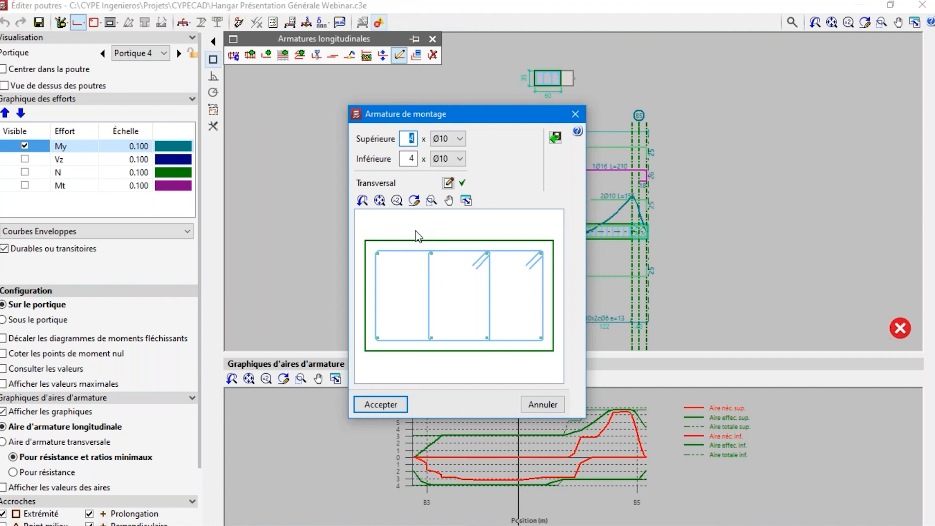
left_click(575, 113)
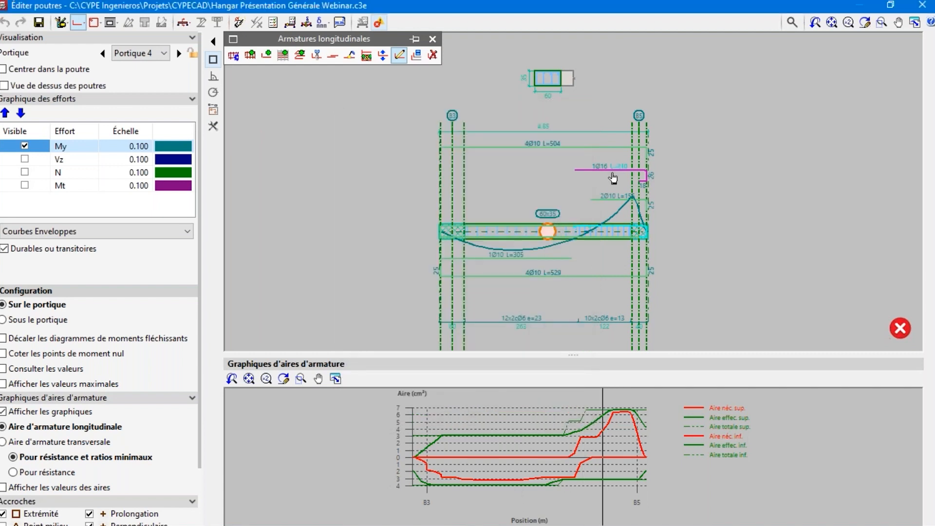
scroll(617, 177, "up", 4)
left_click(618, 175)
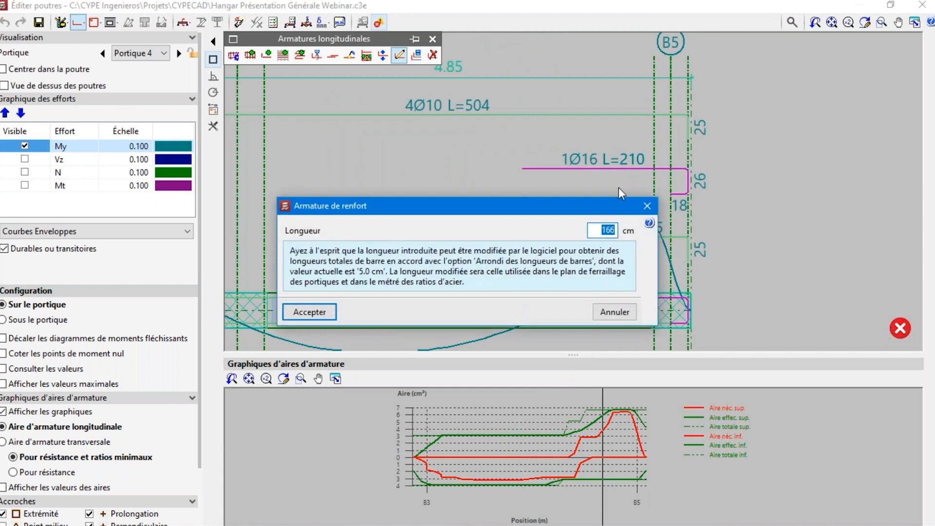
left_click(647, 205)
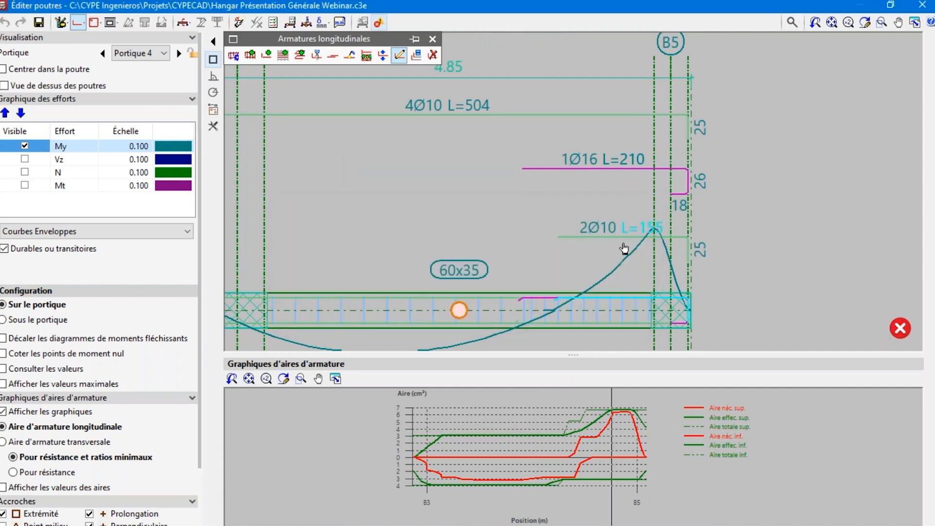
Review the remaining bars of Portique 4 and close the beam editor without keeping changes
scroll(619, 246, "down", 3)
scroll(606, 250, "up", 2)
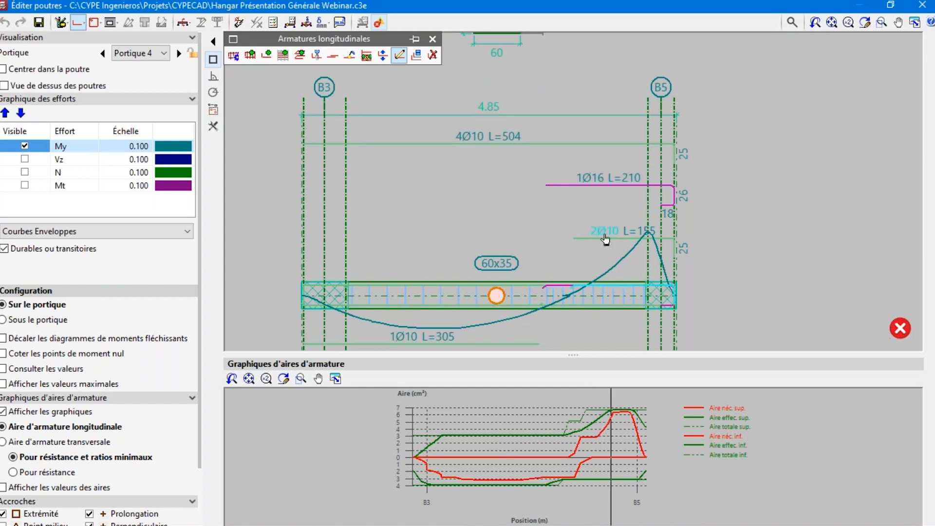
scroll(612, 238, "down", 2)
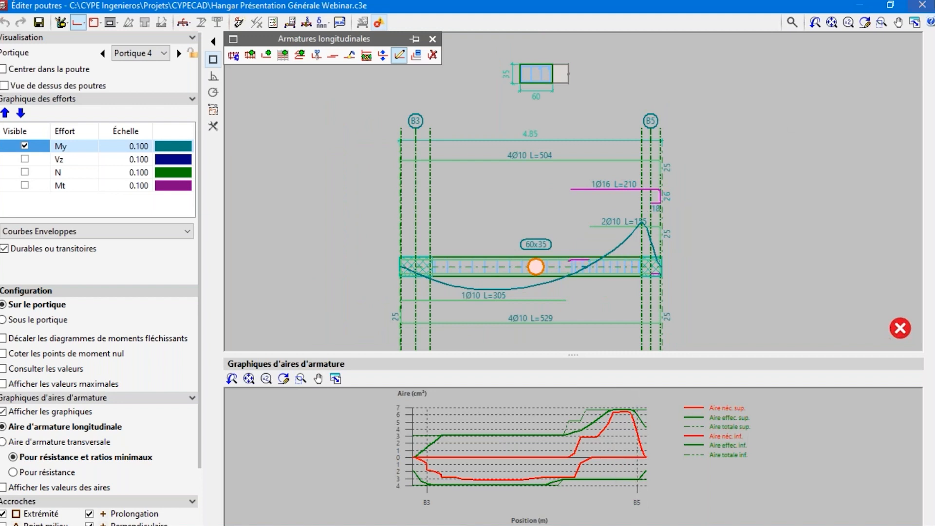
left_click(927, 4)
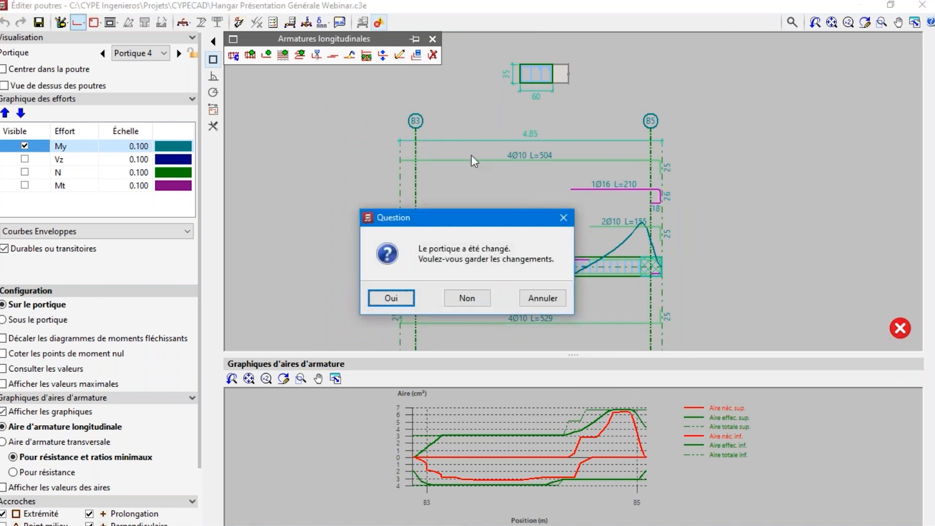
left_click(466, 298)
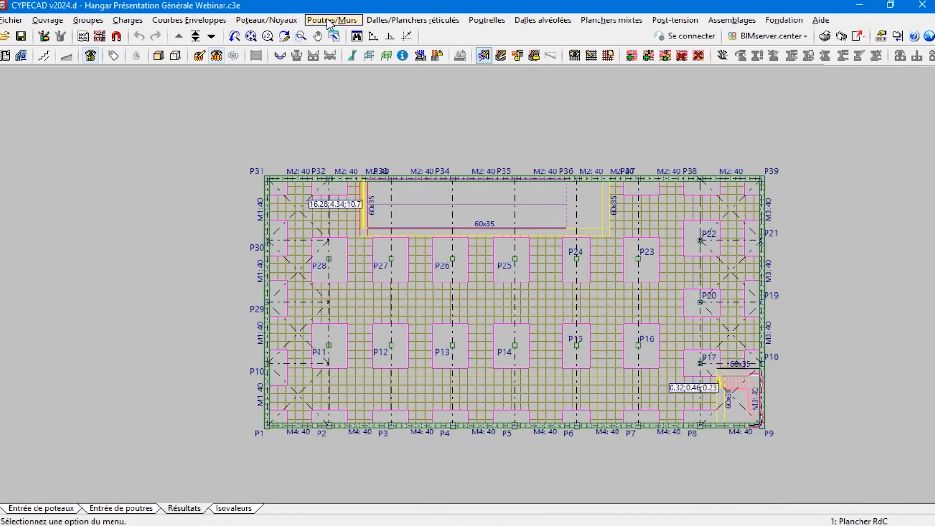
Display the slab's 'Armature renfort' on the Plancher RdC plan and examine the bars around the columns
left_click(387, 22)
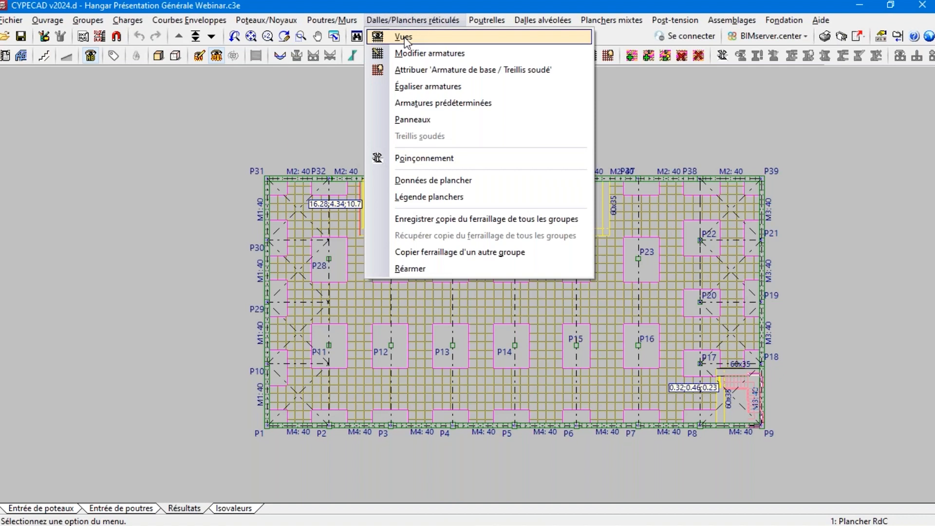
left_click(404, 38)
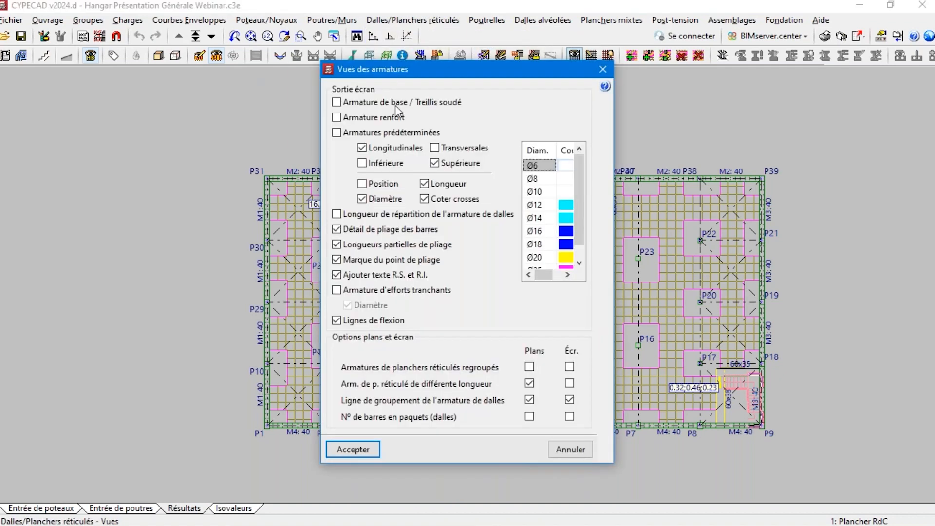
left_click(379, 119)
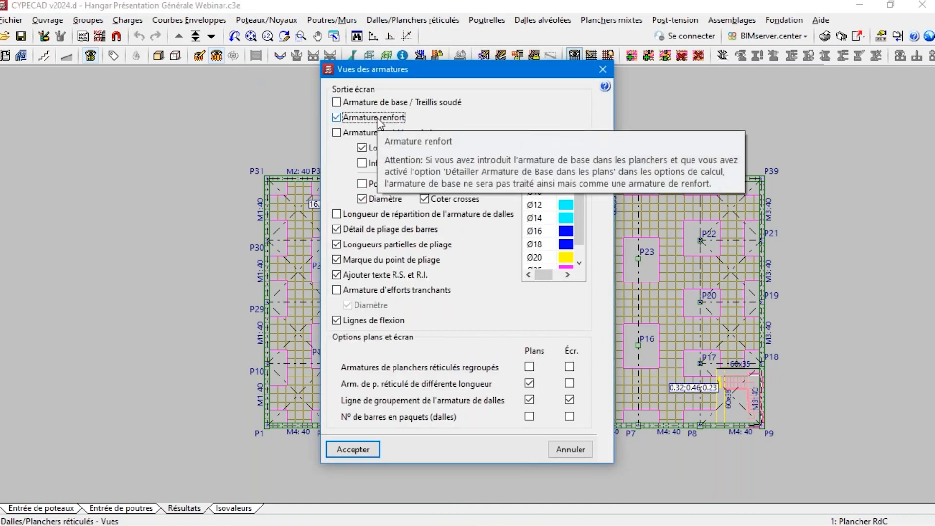
left_click(353, 449)
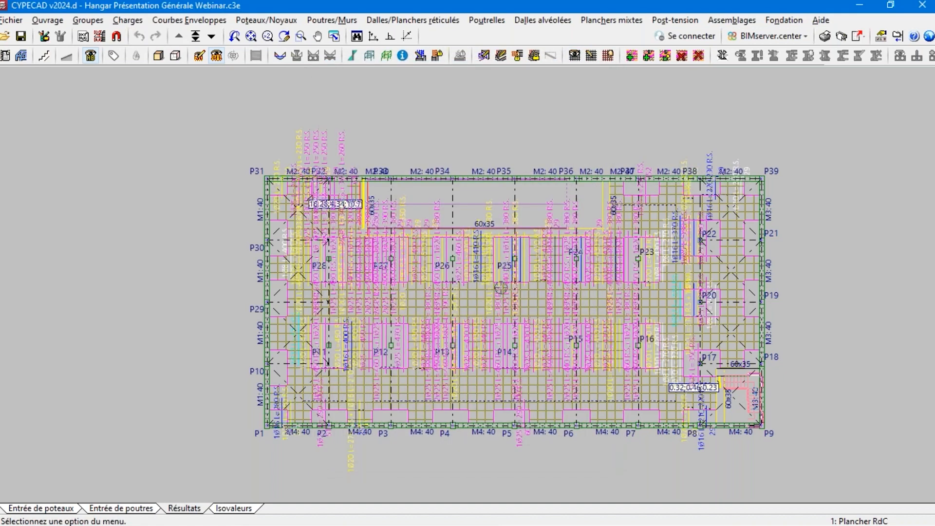
scroll(370, 307, "up", 1)
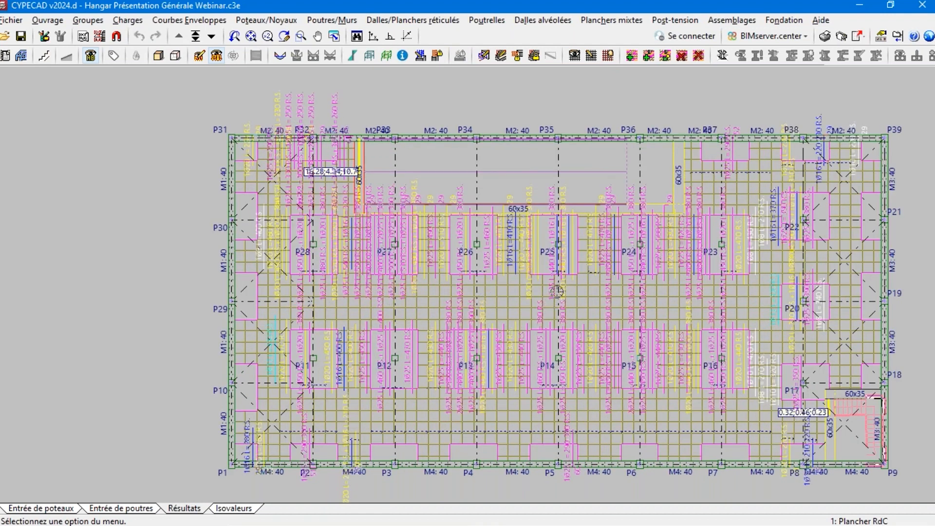
scroll(576, 259, "up", 1)
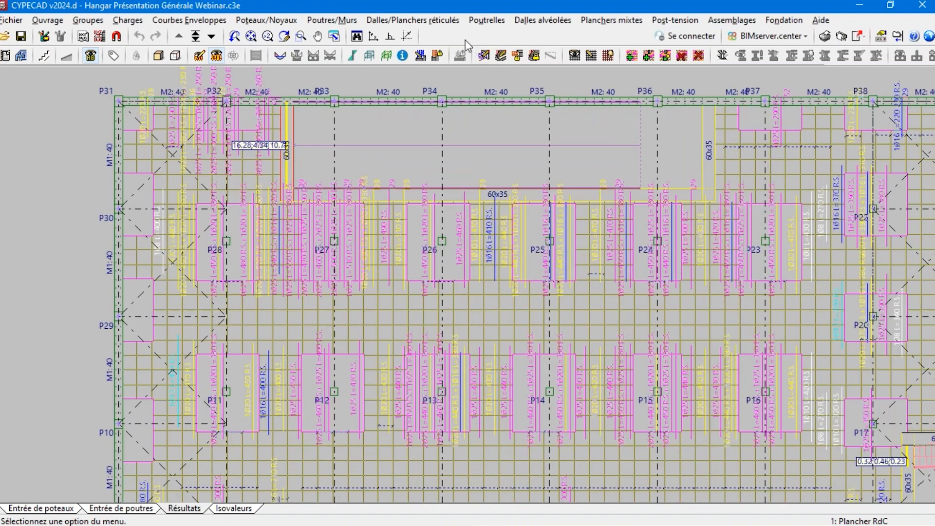
Review the reinforcement view options and bar-diameter colour legend, close them unchanged, and examine the slab's bars on the Plancher RdC plan
left_click(430, 22)
left_click(427, 33)
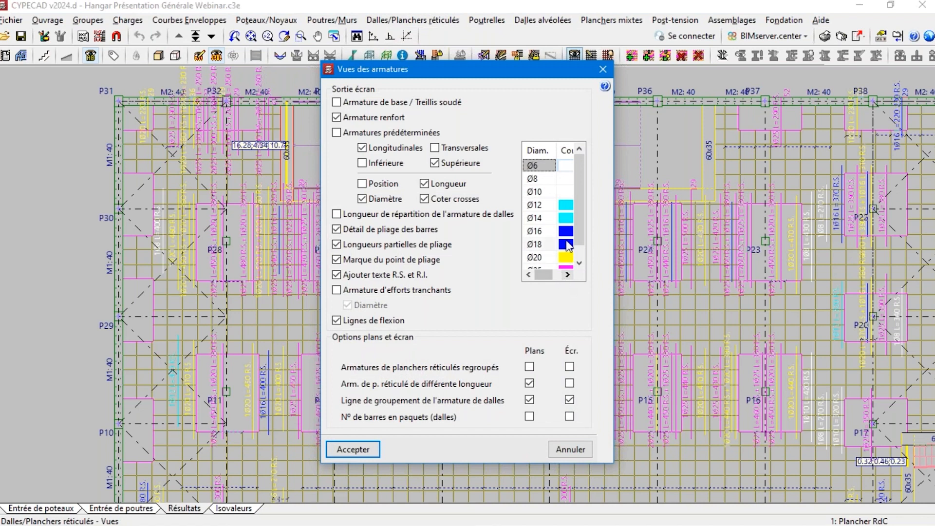
scroll(577, 224, "down", 1)
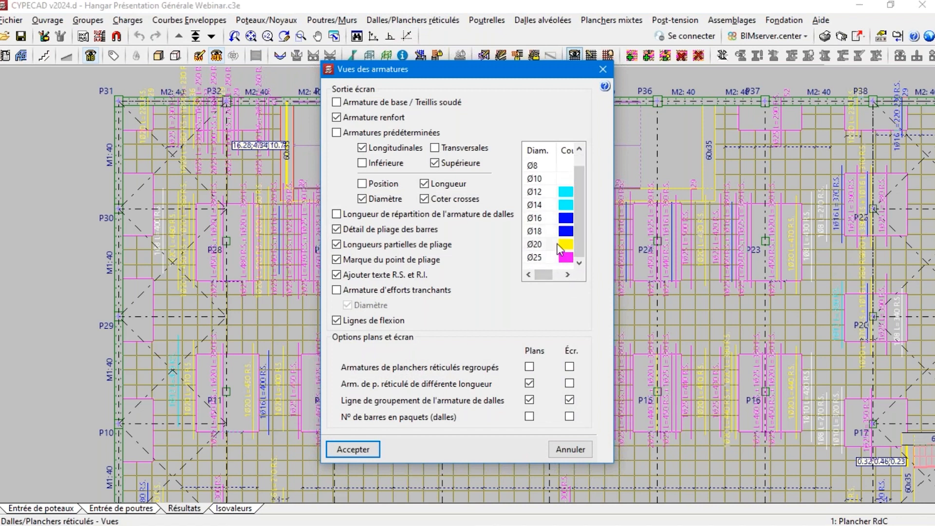
left_click(603, 71)
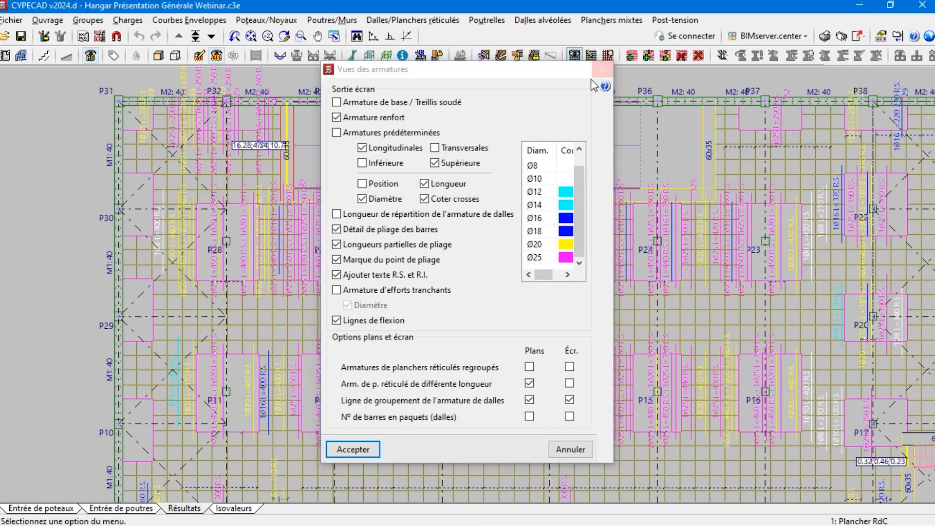
scroll(360, 285, "up", 4)
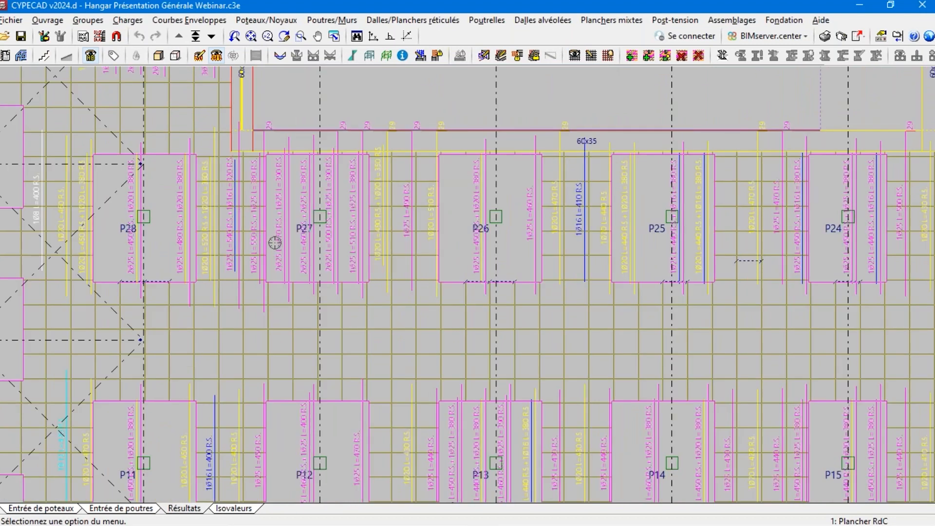
scroll(217, 272, "down", 2)
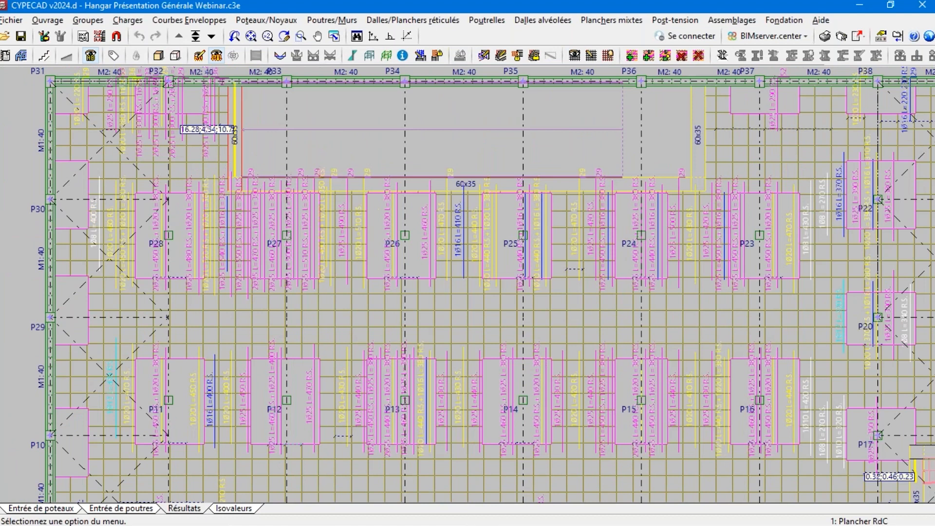
scroll(212, 269, "down", 1)
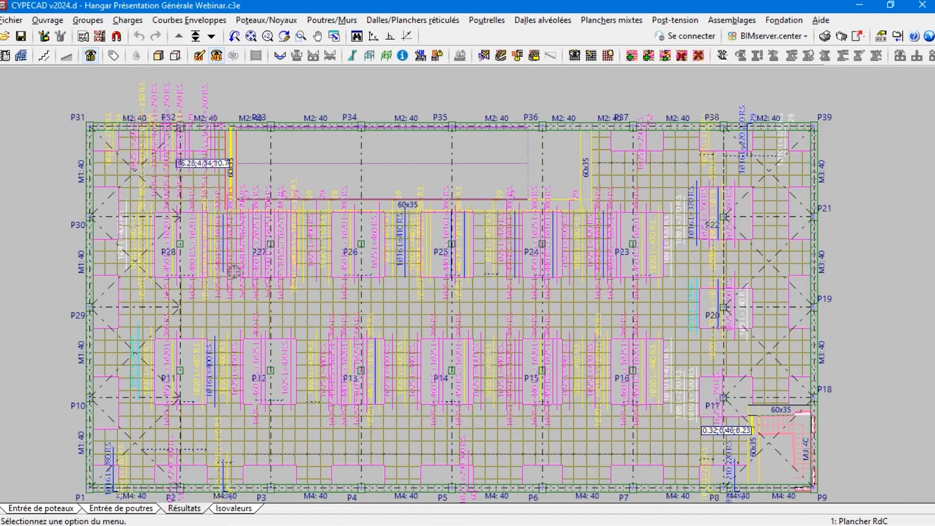
Enter a line equalising the longitudinal upper slab reinforcement across the column row P28 to P23
left_click(412, 22)
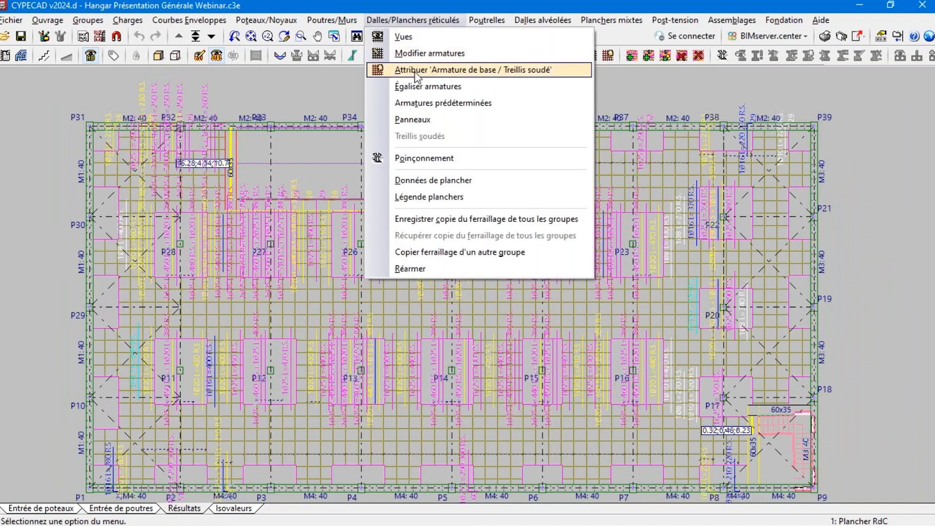
left_click(408, 88)
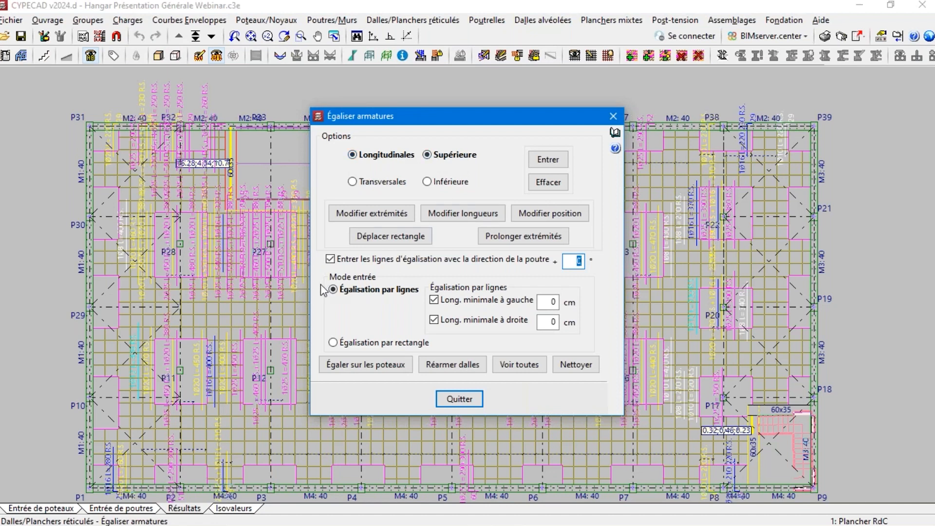
left_click(546, 164)
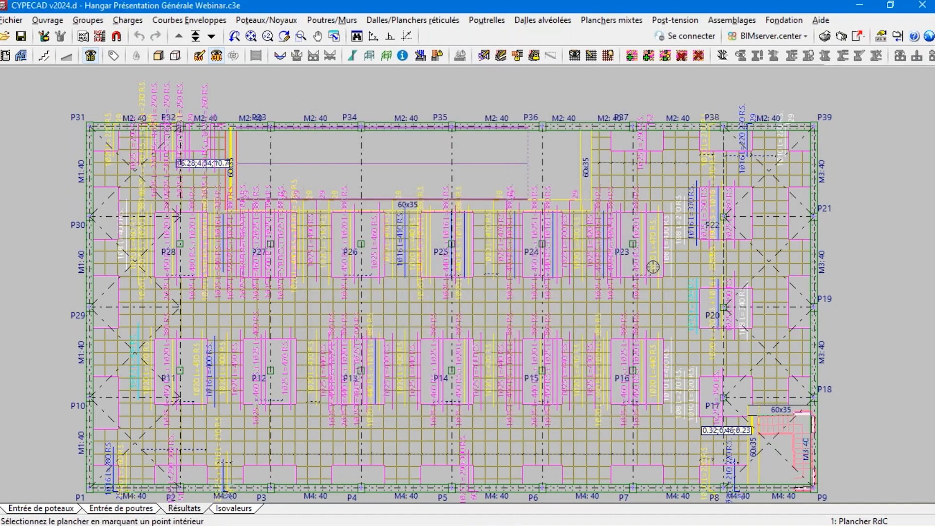
scroll(676, 263, "up", 1)
scroll(673, 261, "up", 1)
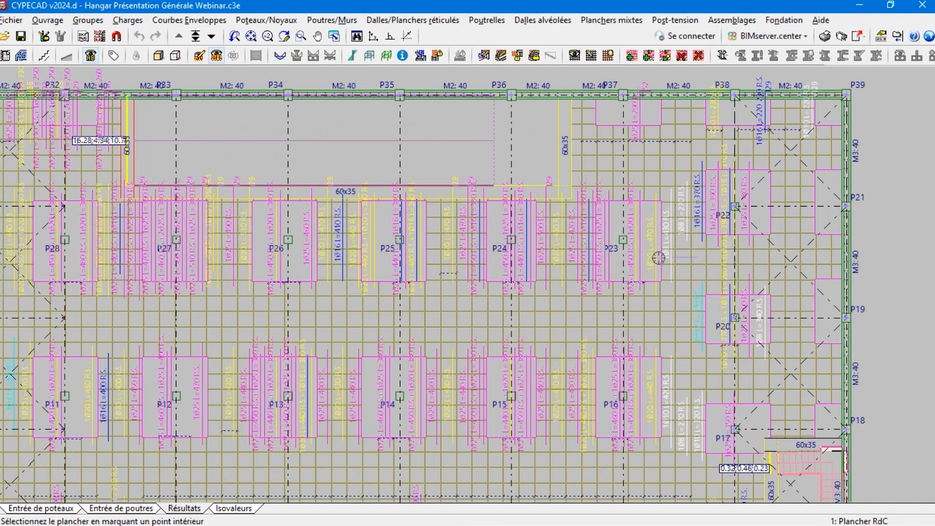
left_click(90, 261)
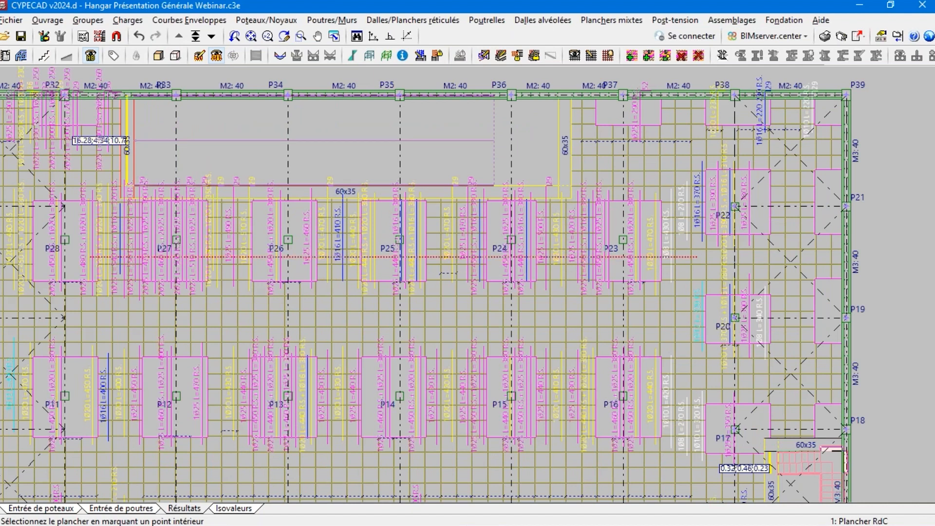
Rearm the slabs to apply the equalisation line and quit the reinforcement equalisation options
right_click(211, 273)
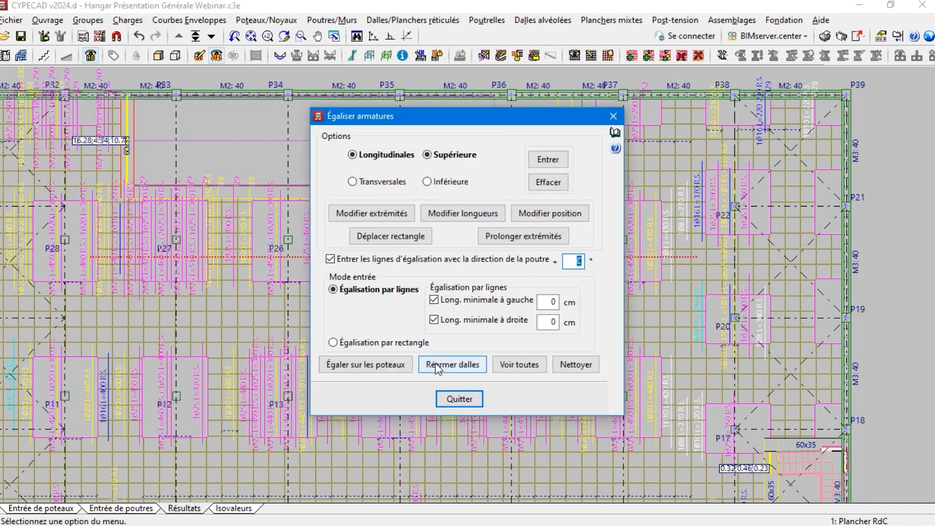
left_click(436, 366)
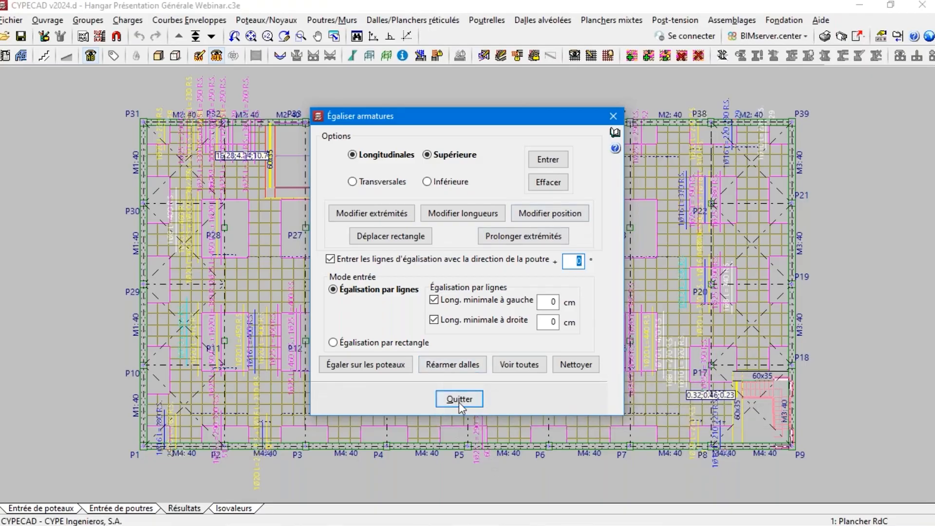
left_click(459, 400)
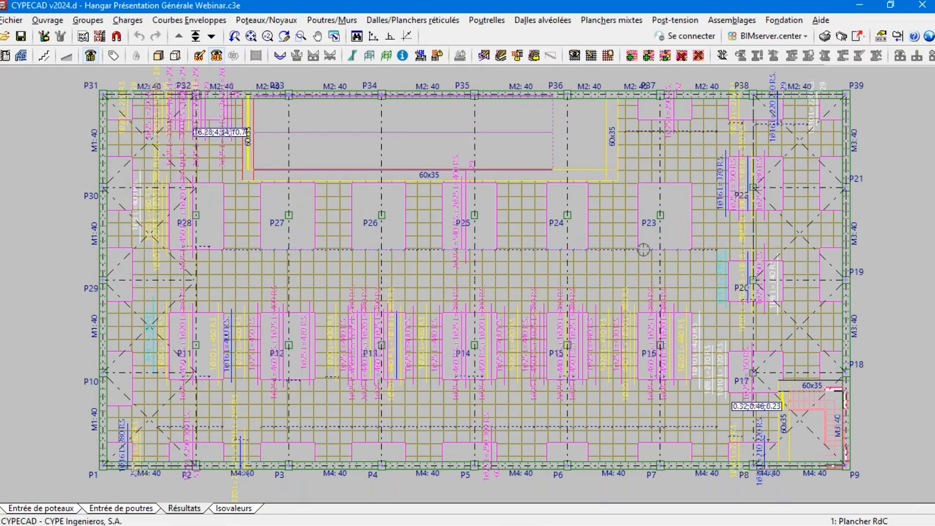
Examine the equalised upper reinforcement along the P28 to P23 row and the remaining bars at P25
scroll(502, 209, "up", 3)
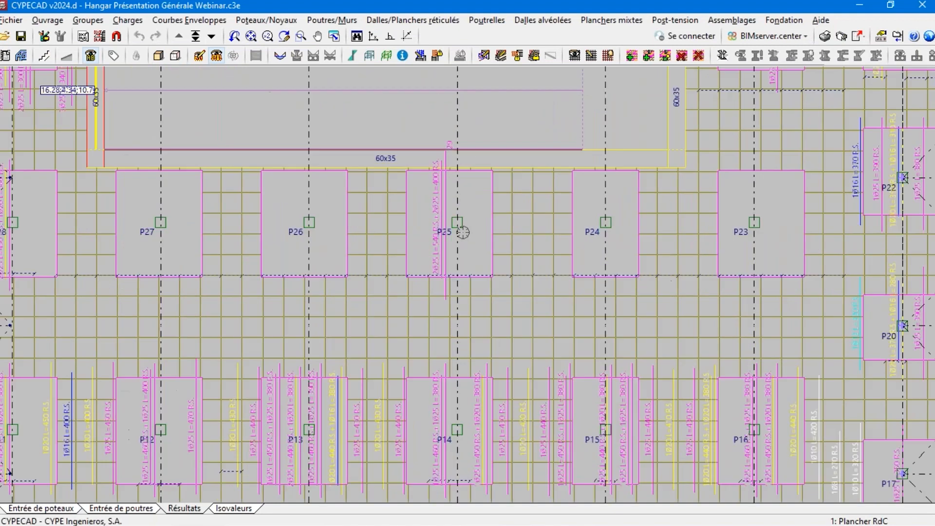
scroll(462, 233, "up", 1)
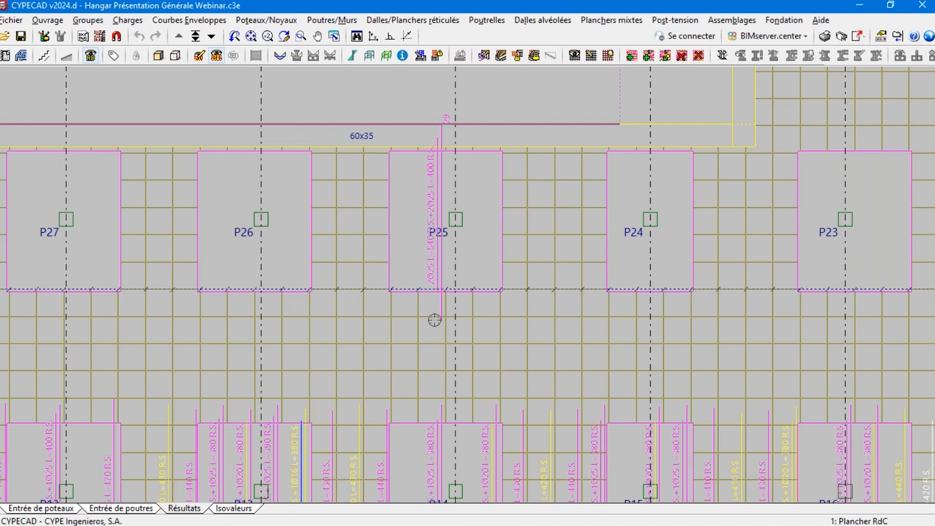
scroll(462, 286, "down", 4)
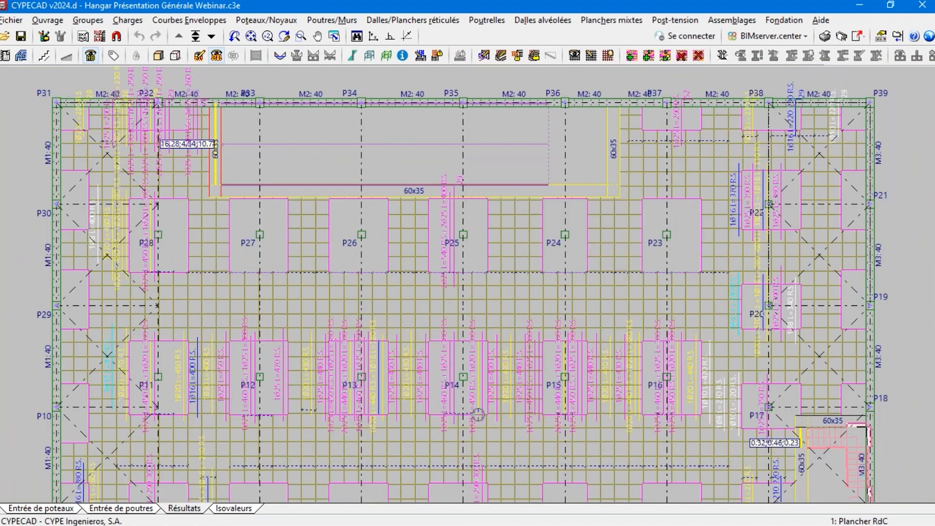
scroll(477, 416, "down", 1)
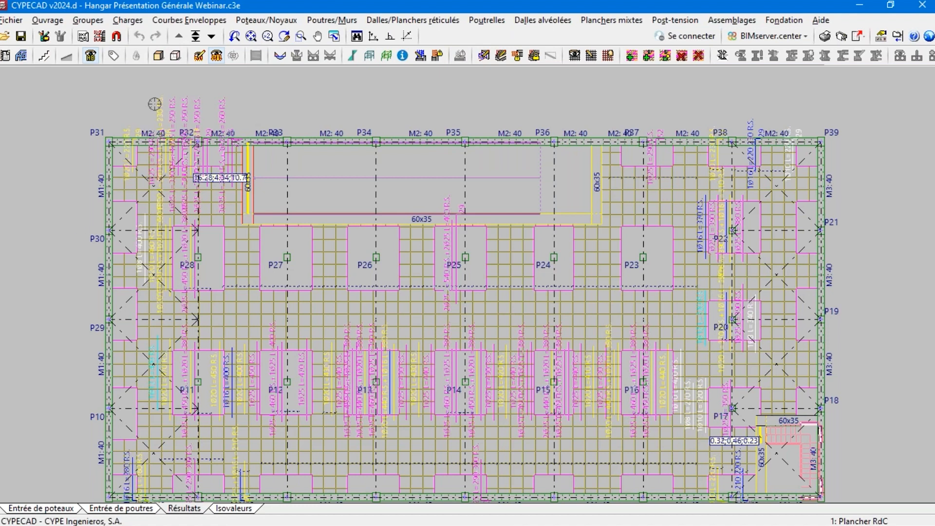
Review the longitudinal, transverse, upper and lower display options of the slab reinforcement without changing them
left_click(433, 20)
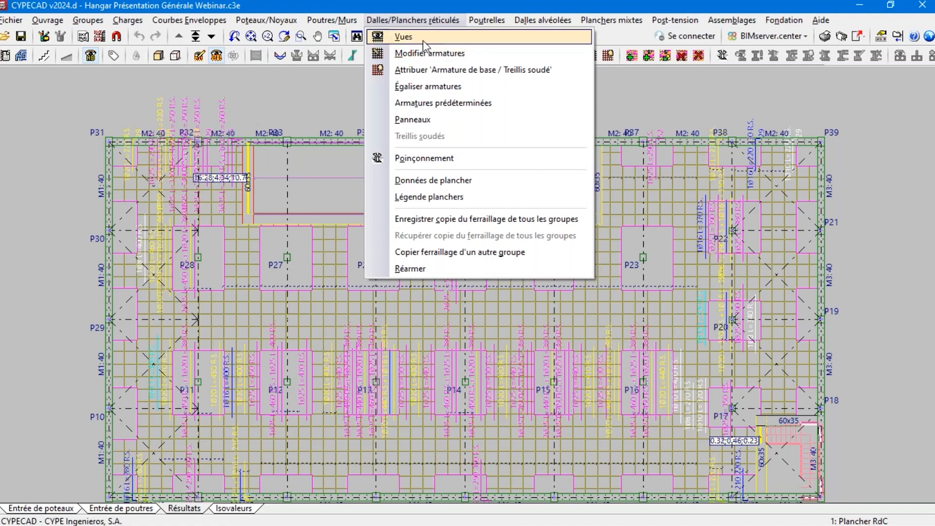
left_click(422, 37)
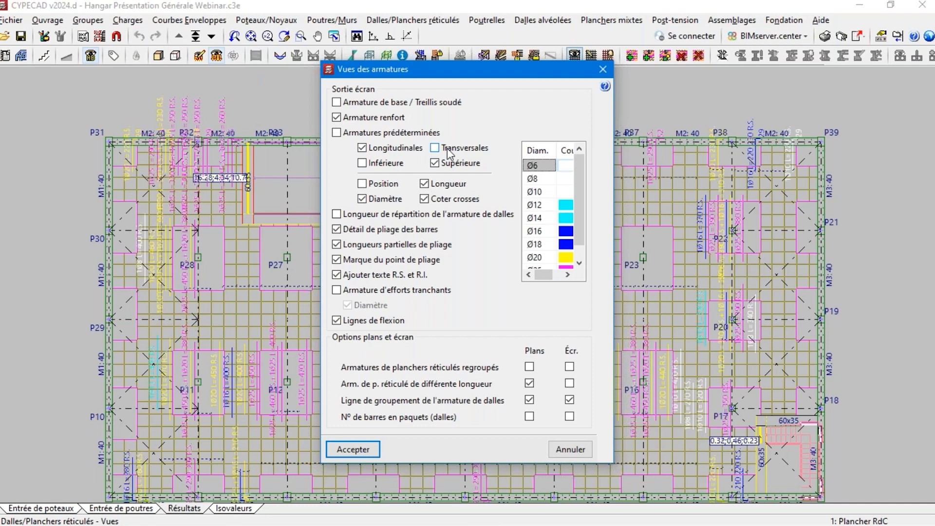
key("Return")
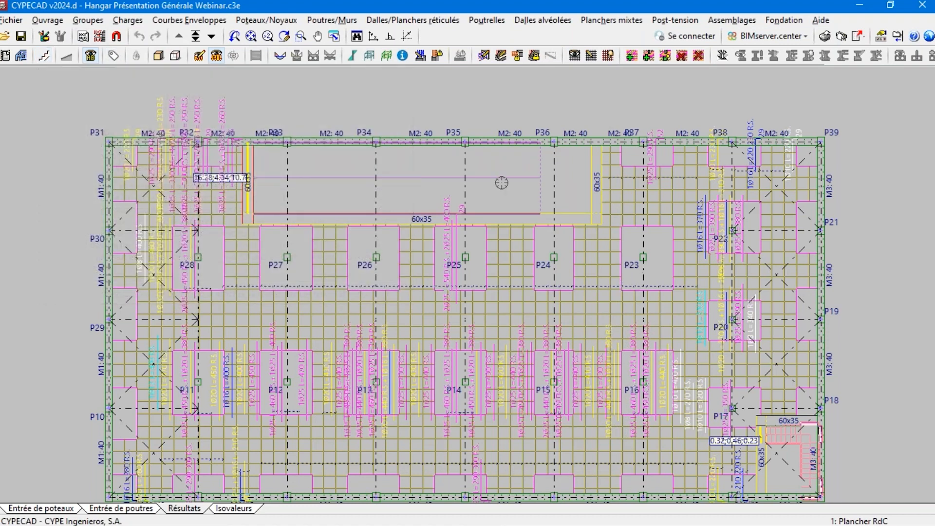
Review the list of reports available for the project and close it without generating any
scroll(501, 180, "down", 1)
left_click(825, 37)
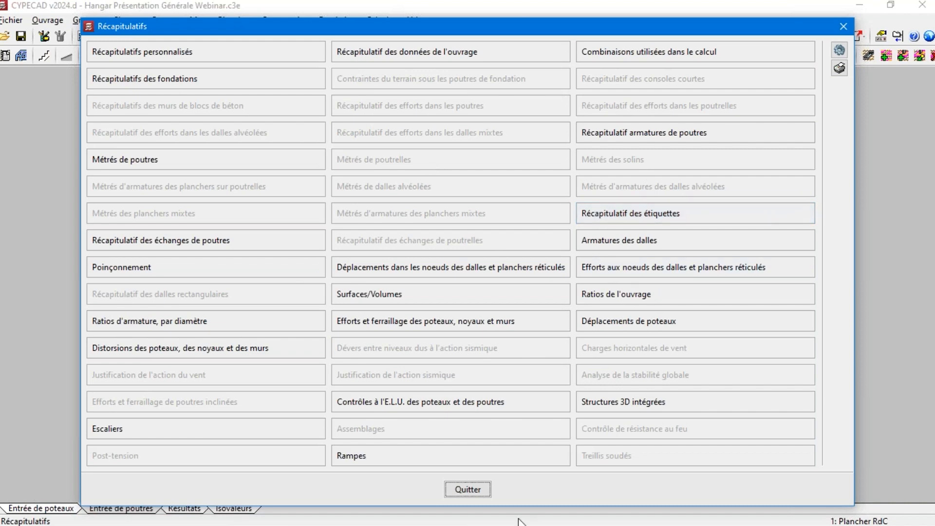
left_click(844, 30)
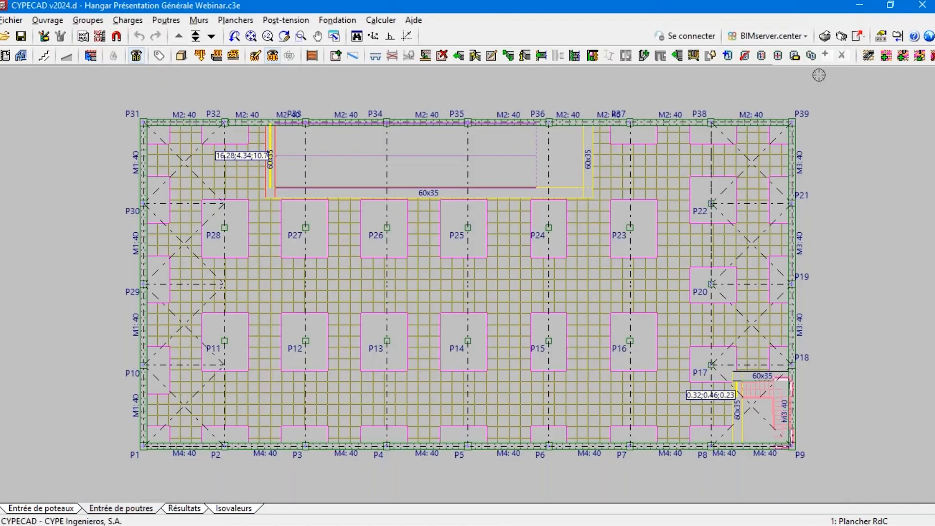
Open the project's drawing selection and add a 'Plans de niveau' drawing of type 'Coffrage'
left_click(841, 37)
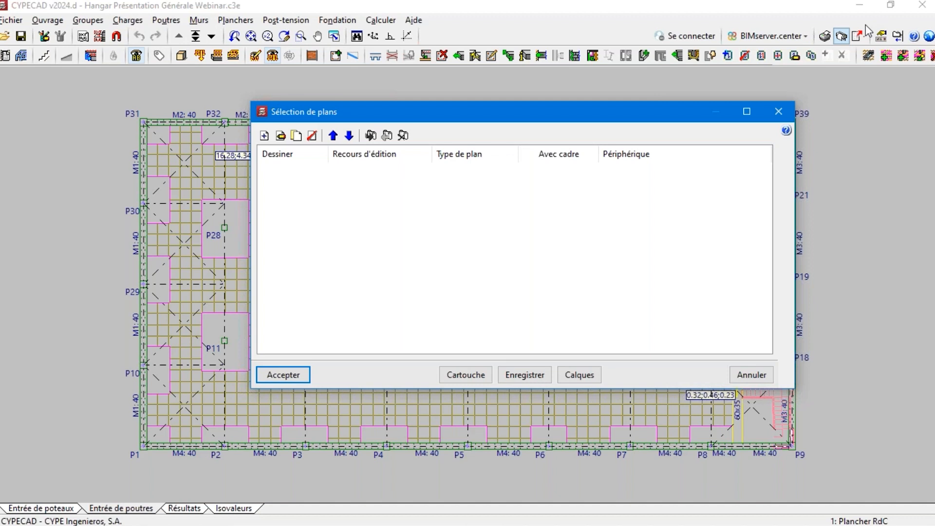
left_click(264, 136)
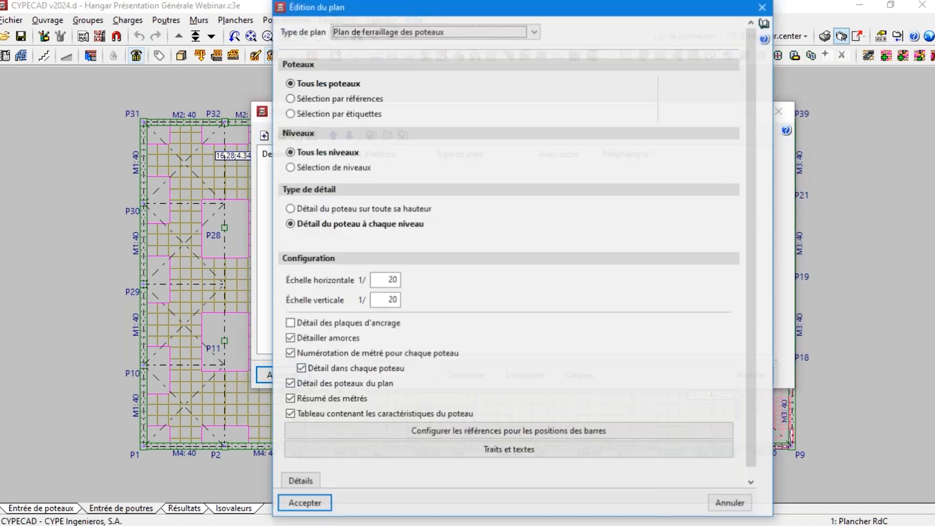
left_click(395, 31)
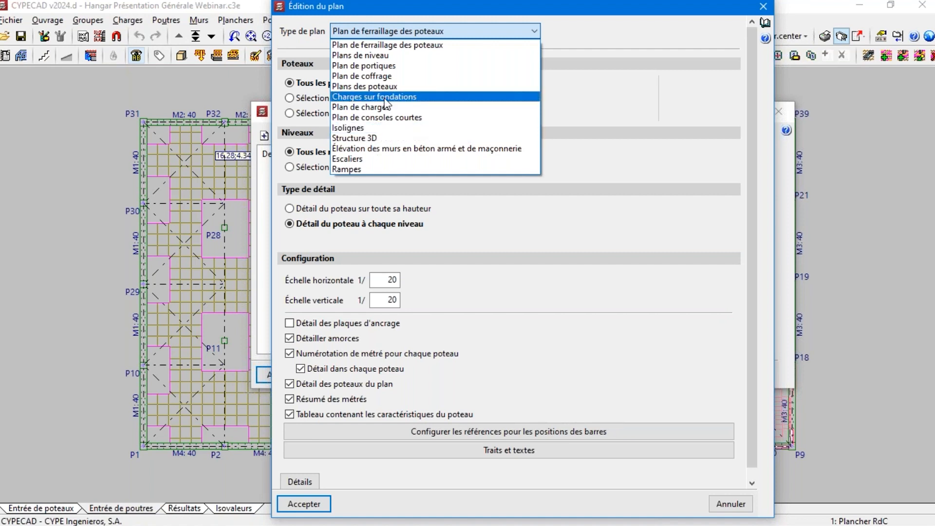
left_click(372, 56)
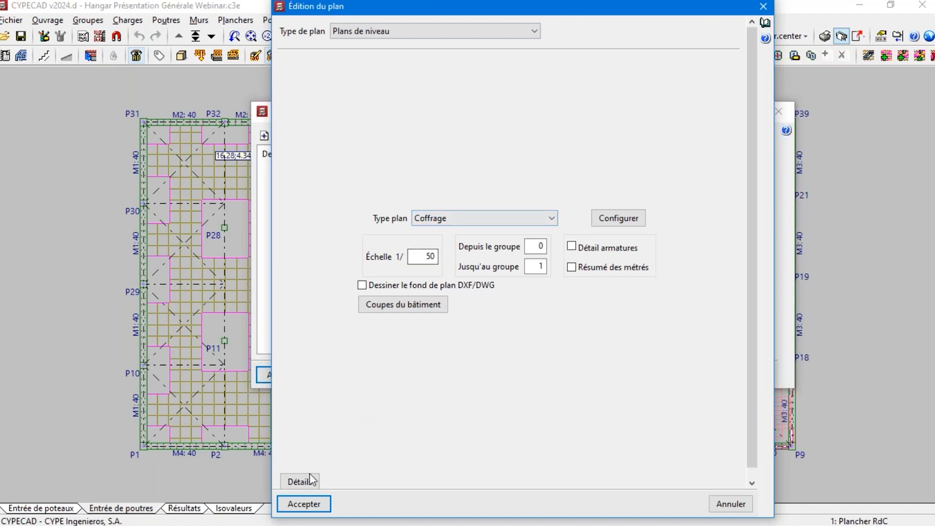
left_click(302, 503)
Add a second 'Plans de niveau' drawing of type 'Armature longitudinale supérieure' to the drawing selection
left_click(264, 136)
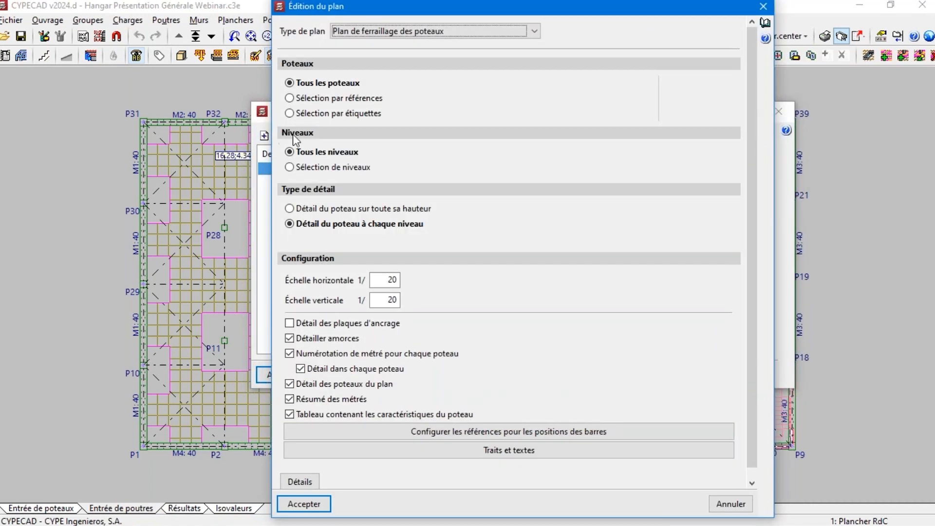
left_click(370, 31)
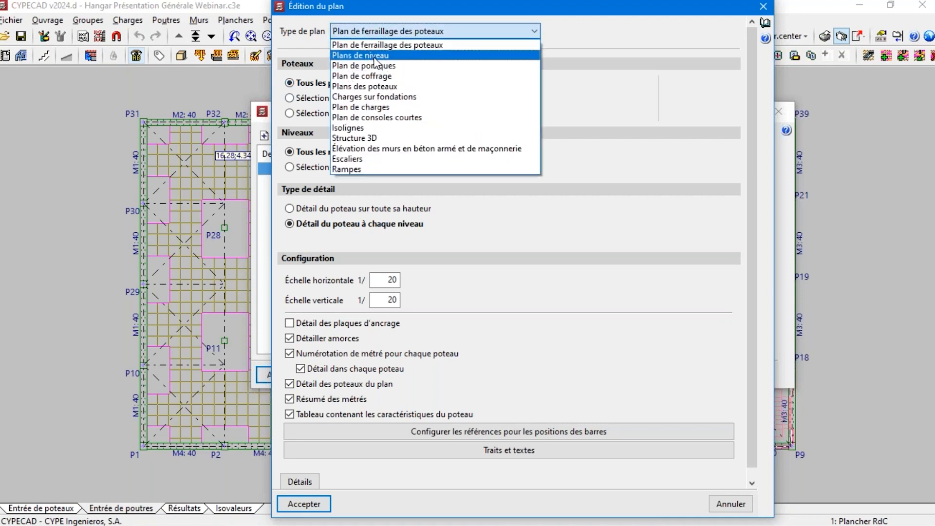
left_click(374, 56)
left_click(436, 217)
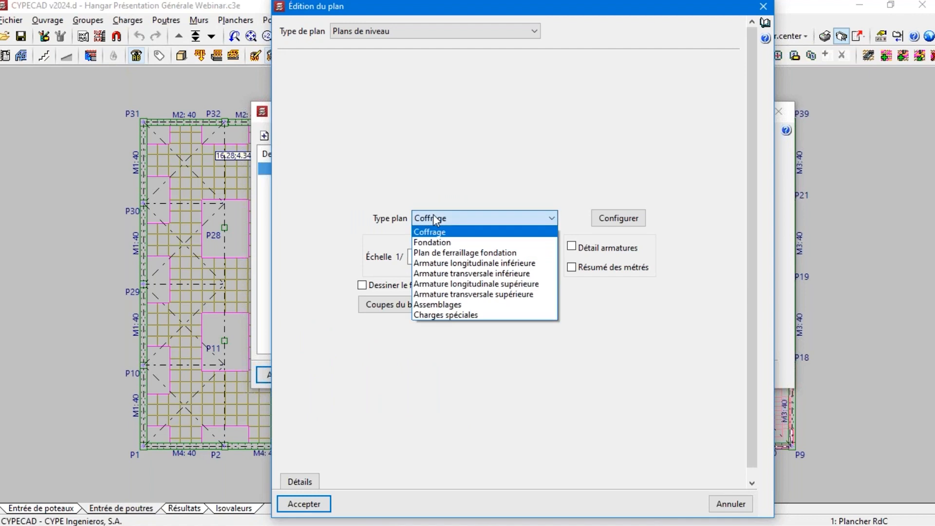
left_click(462, 288)
left_click(304, 504)
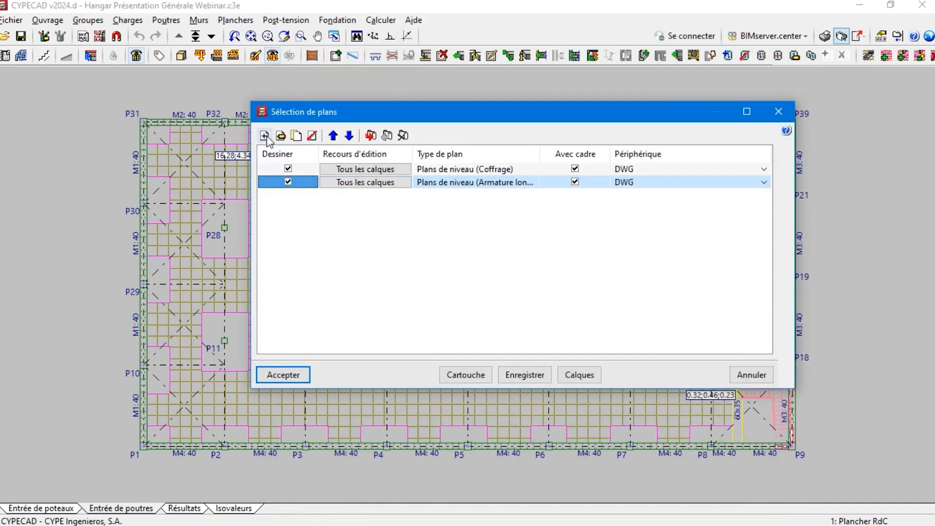
Add a 'Plans des poteaux' drawing covering all columns and levels to the drawing selection
left_click(264, 136)
left_click(349, 31)
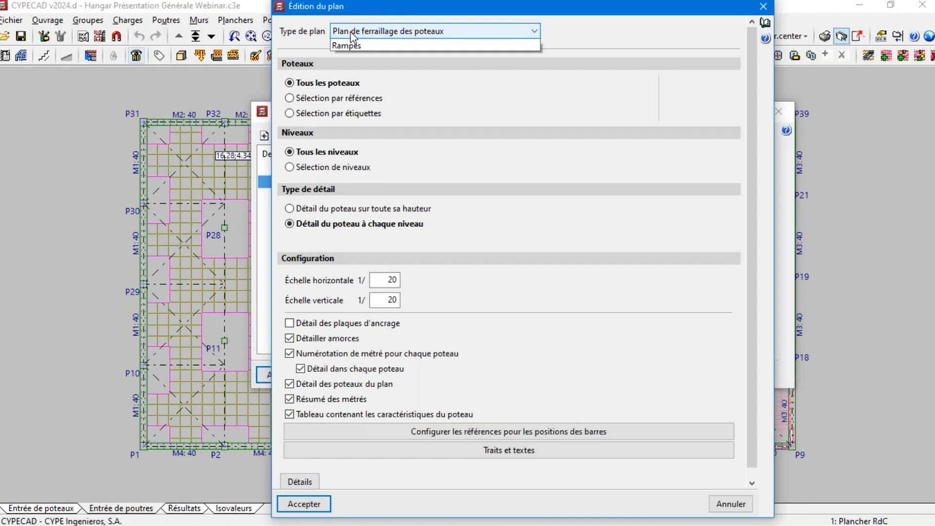
left_click(366, 88)
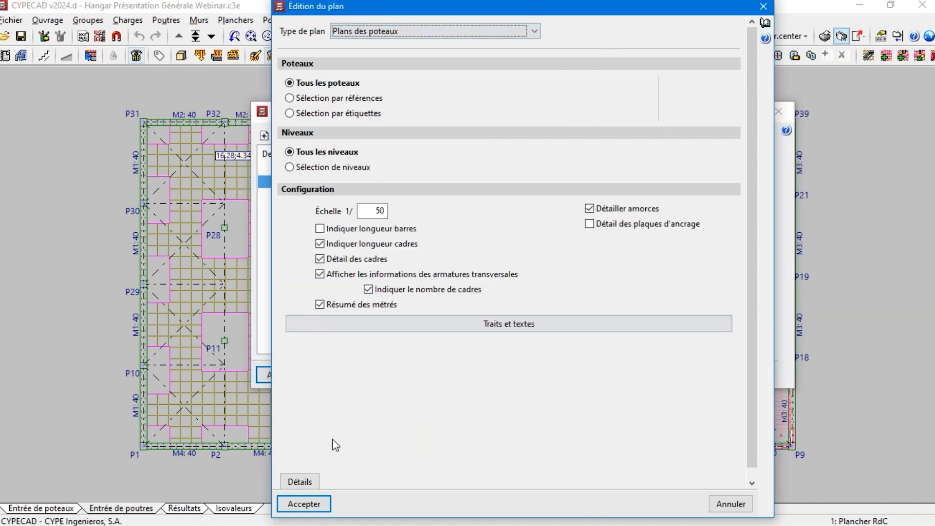
left_click(306, 501)
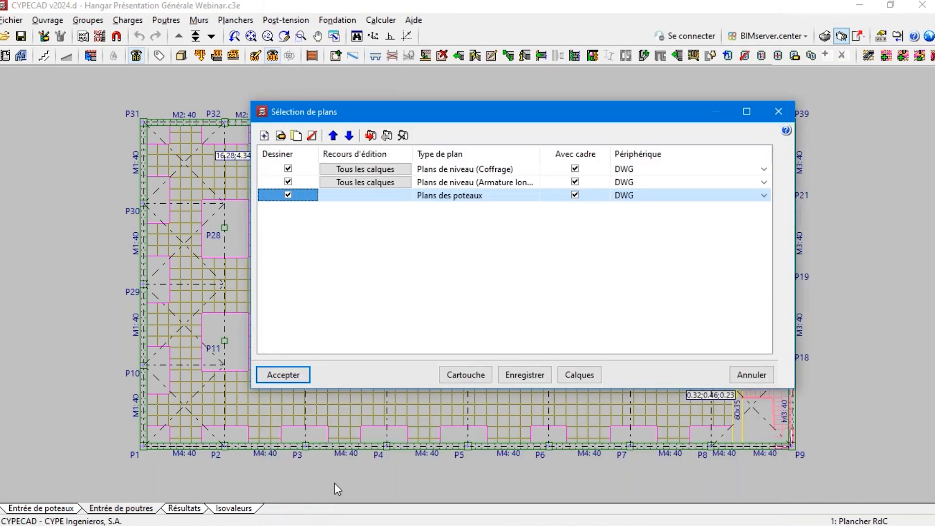
Add an 'Escaliers' drawing to the drawing selection
left_click(263, 135)
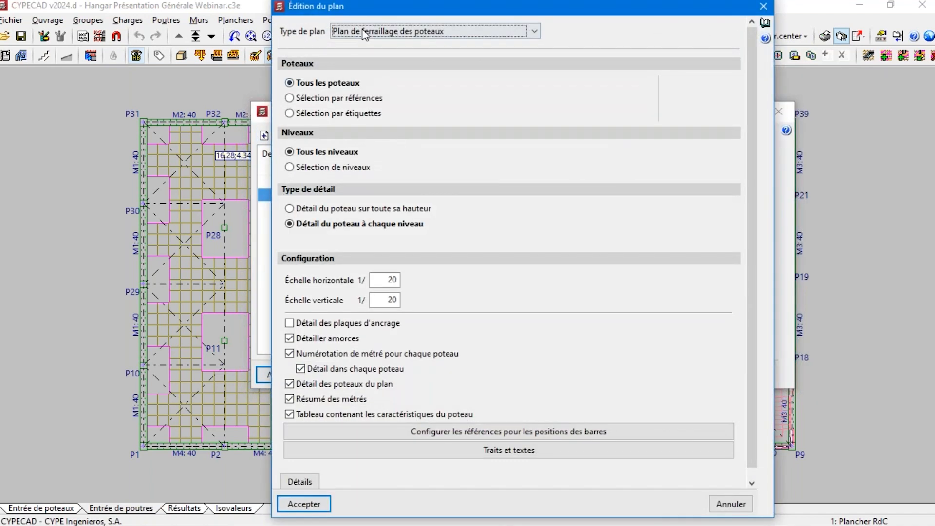
left_click(363, 30)
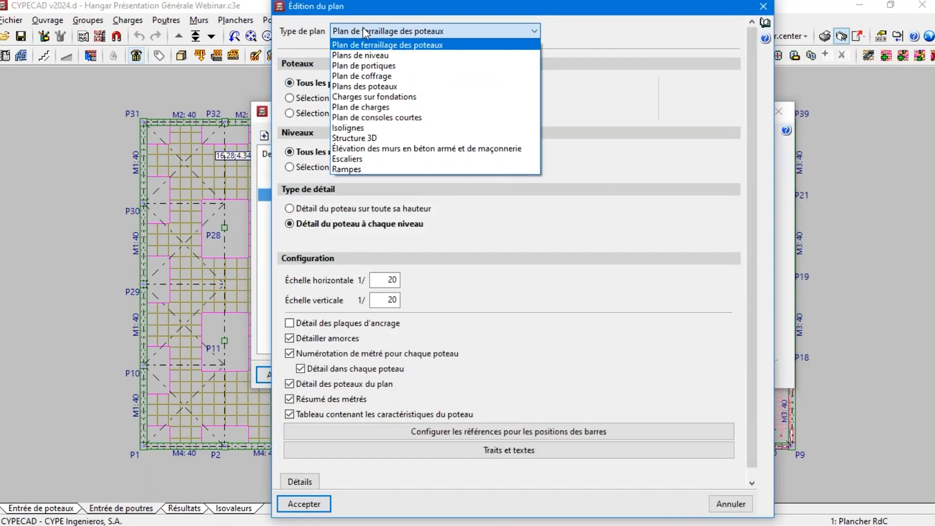
left_click(356, 159)
left_click(302, 503)
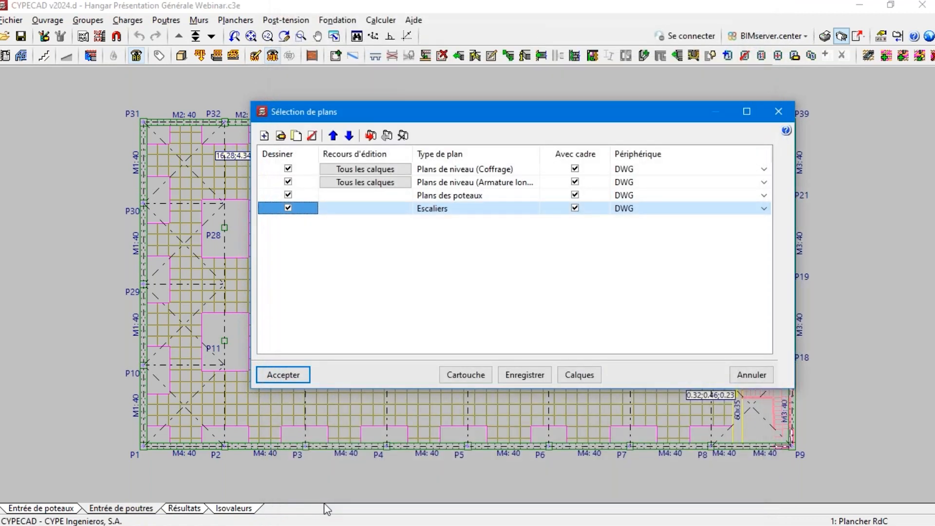
Add a 'Plans de niveau' drawing of type 'Plan de ferraillage fondation' to the drawing selection
left_click(264, 135)
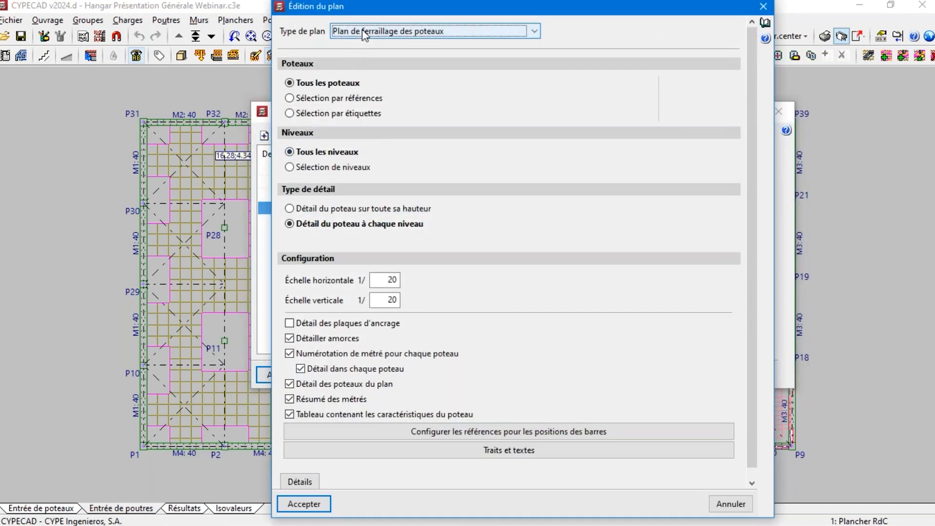
left_click(363, 31)
left_click(366, 57)
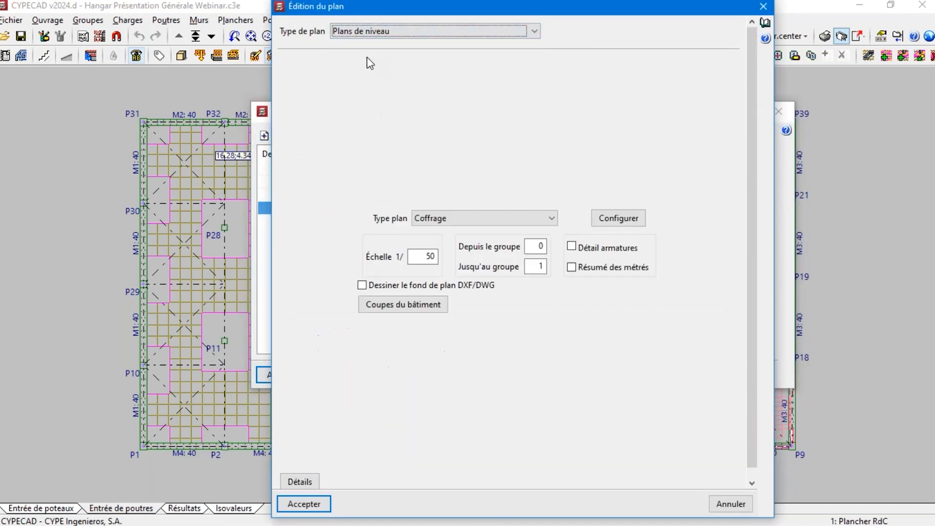
left_click(424, 219)
left_click(442, 253)
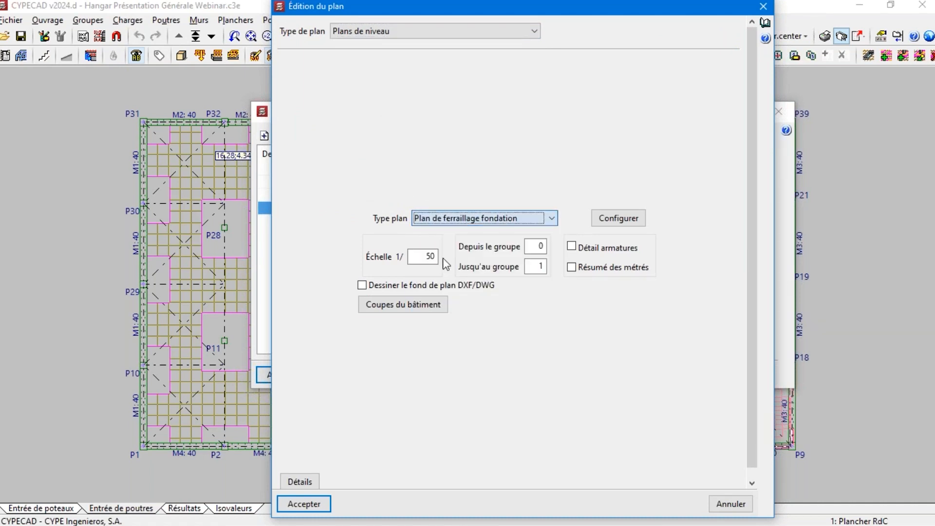
left_click(322, 502)
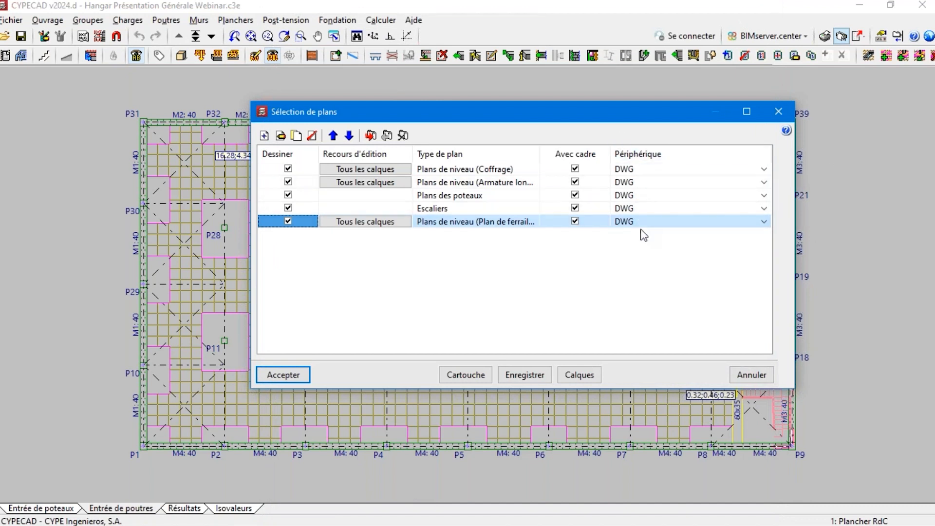
Generate the selected drawings and display the full detail of all objects on the sheets
left_click(291, 375)
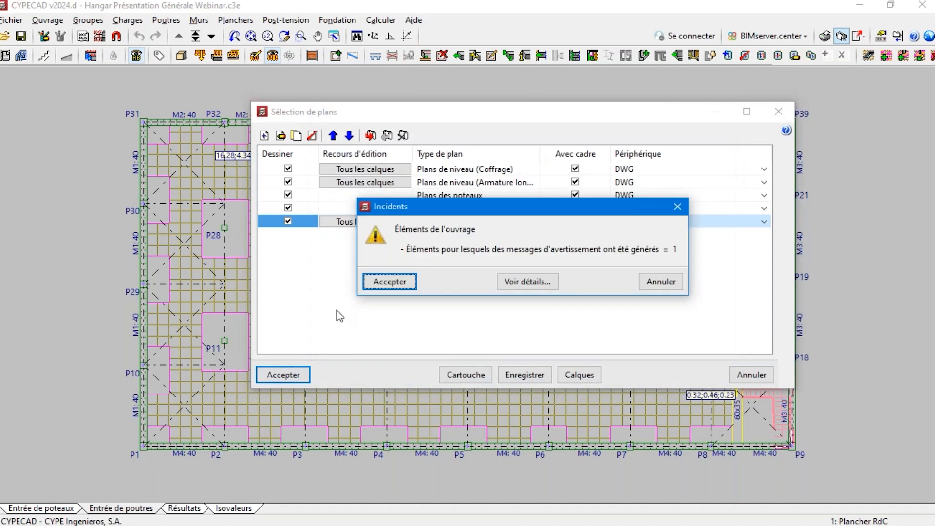
left_click(390, 282)
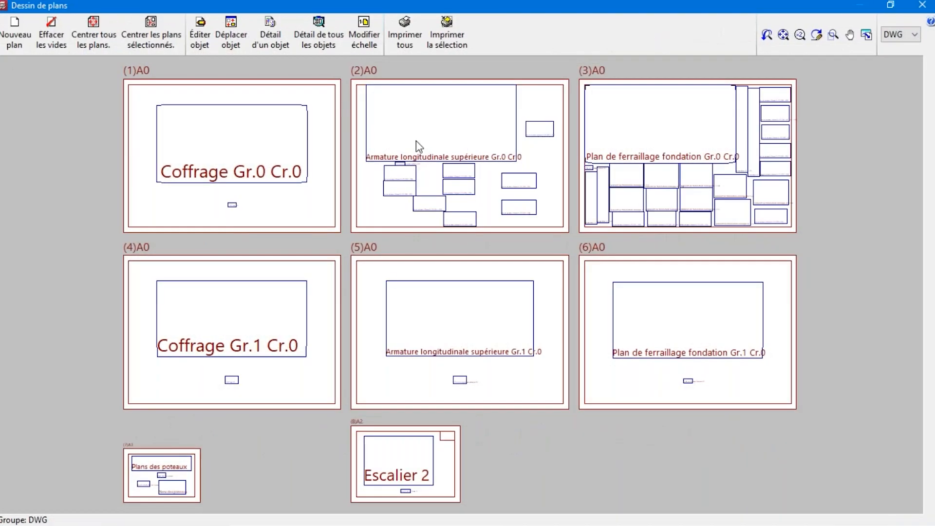
left_click(314, 37)
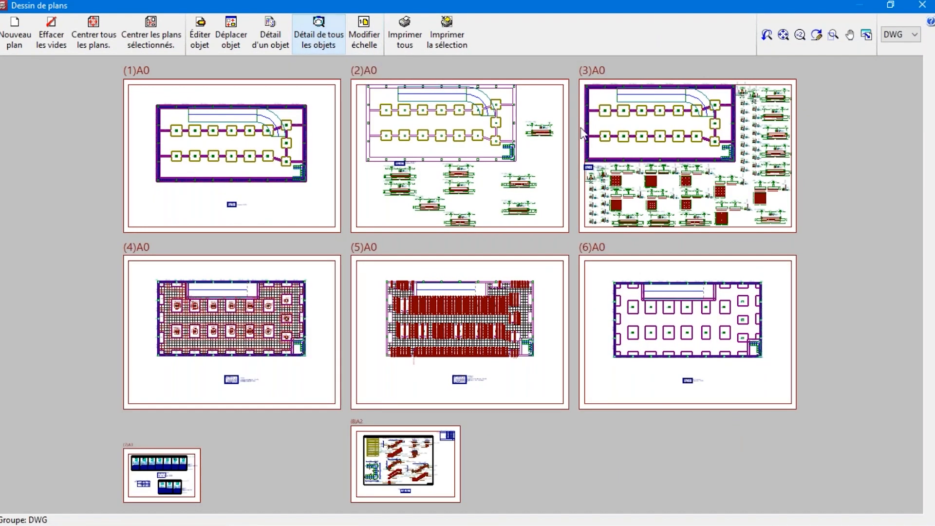
Examine the upper longitudinal reinforcement bars and their labels on the group 1 floor sheet (5)
left_click(833, 35)
left_click_drag(389, 268, 530, 338)
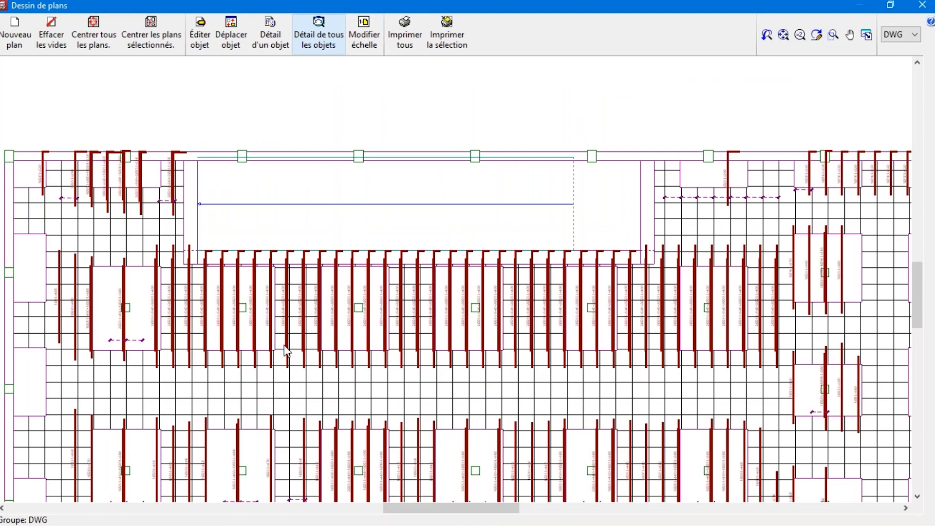
scroll(287, 349, "up", 6)
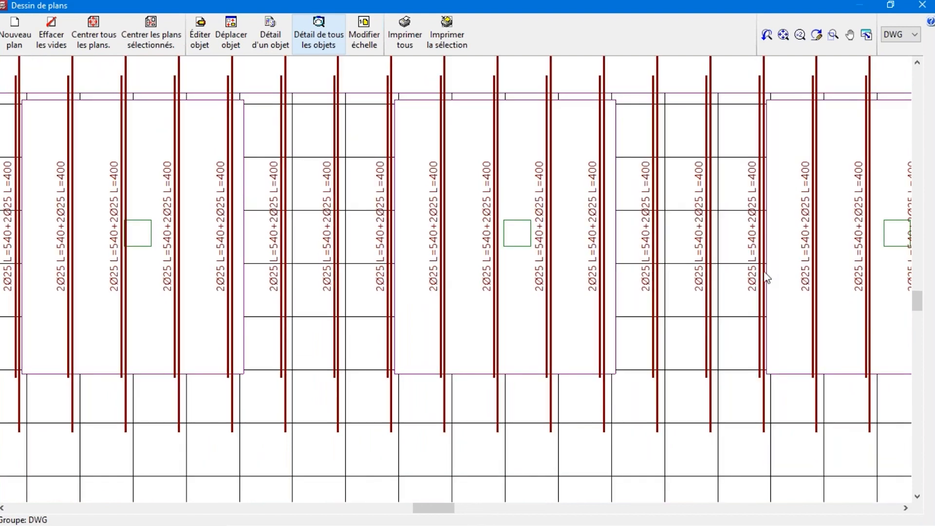
scroll(773, 275, "down", 4)
scroll(264, 389, "up", 4)
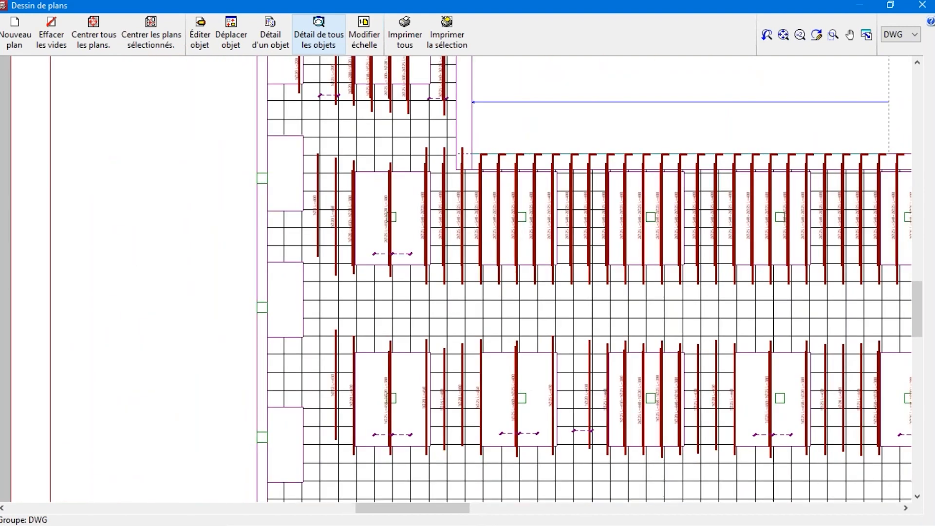
scroll(404, 390, "up", 2)
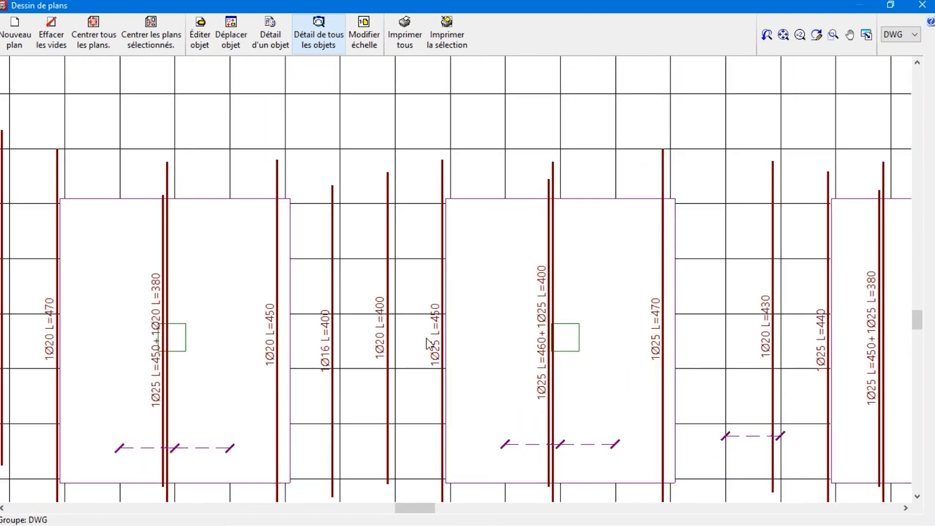
scroll(428, 343, "down", 3)
scroll(348, 338, "down", 4)
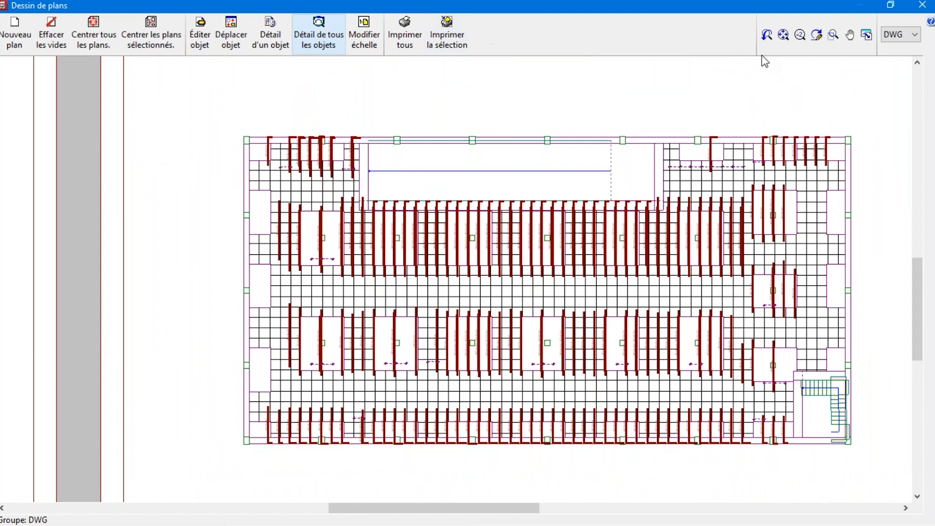
Examine the foundation reinforcement sheet (3), including the tie beam, column starter and footing details
left_click(785, 35)
left_click(832, 34)
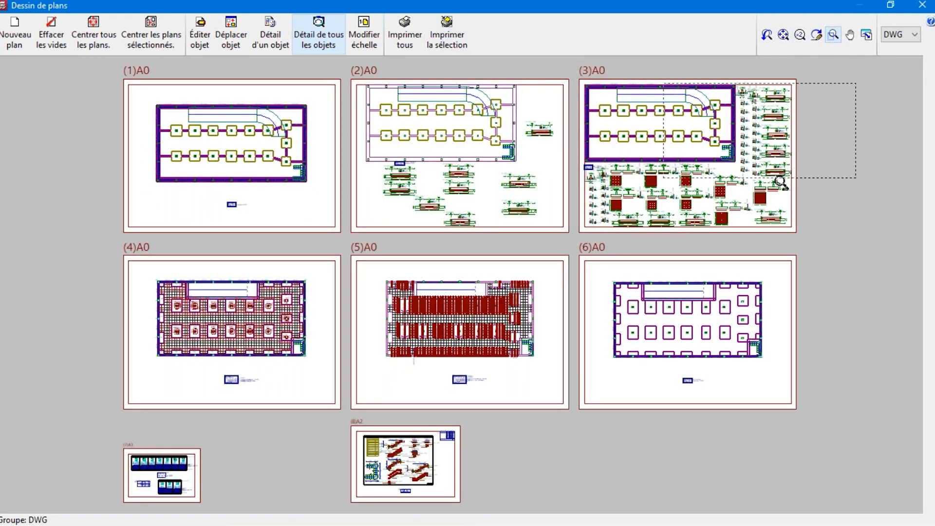
left_click(767, 182)
scroll(477, 227, "up", 3)
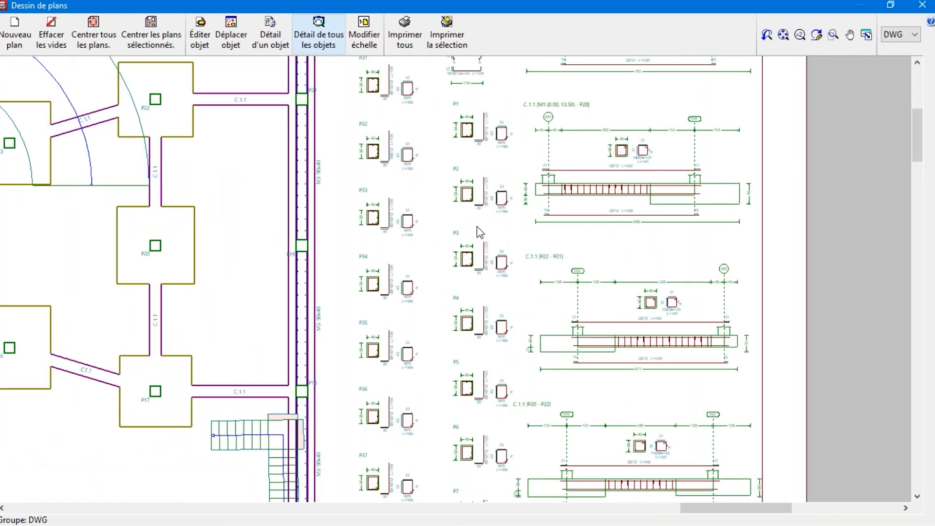
scroll(687, 161, "down", 1)
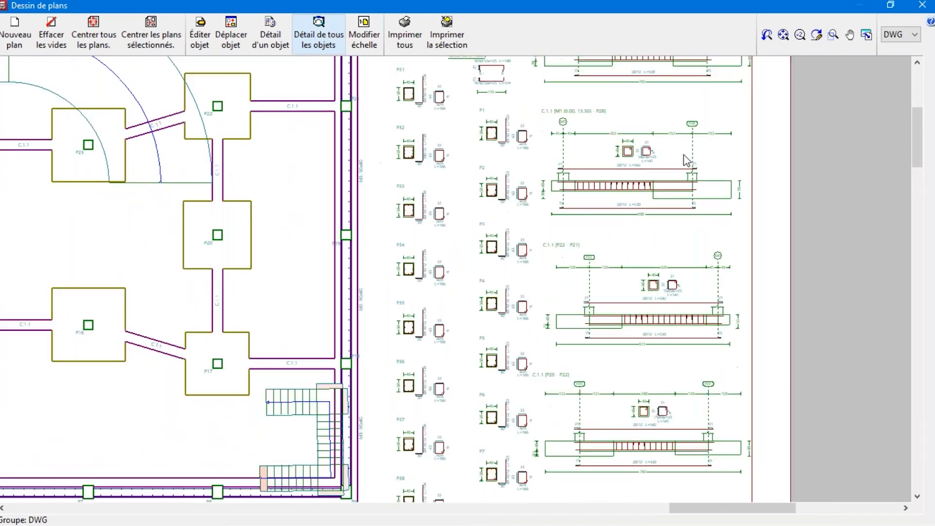
scroll(687, 161, "down", 4)
scroll(686, 161, "up", 1)
scroll(176, 455, "up", 3)
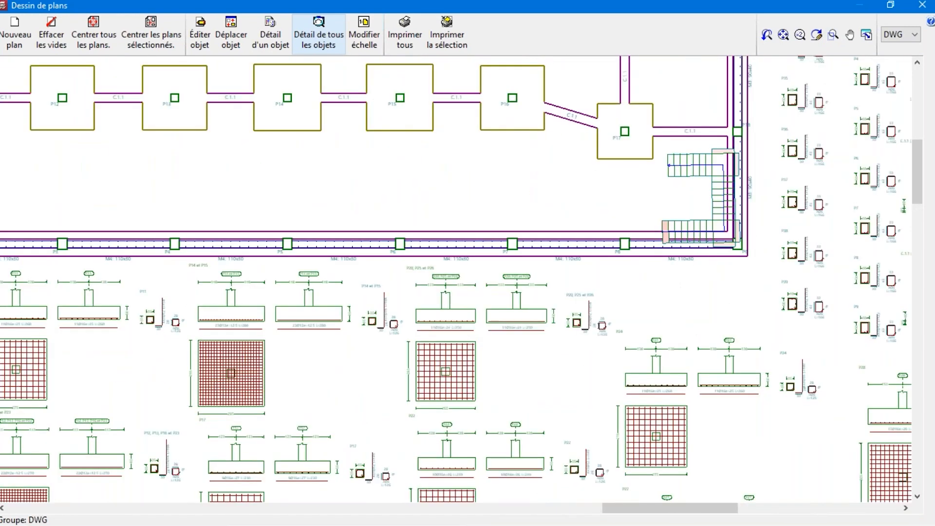
scroll(176, 453, "up", 3)
scroll(577, 208, "down", 1)
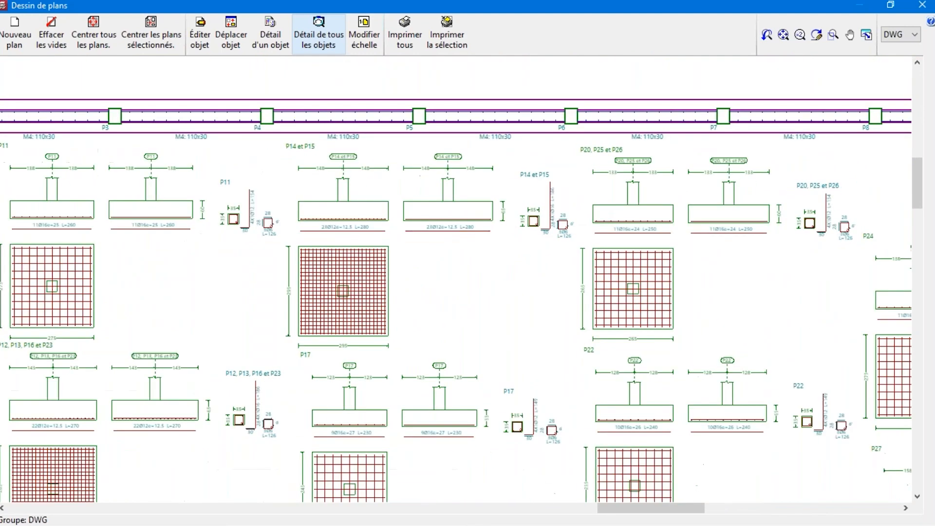
scroll(591, 208, "down", 5)
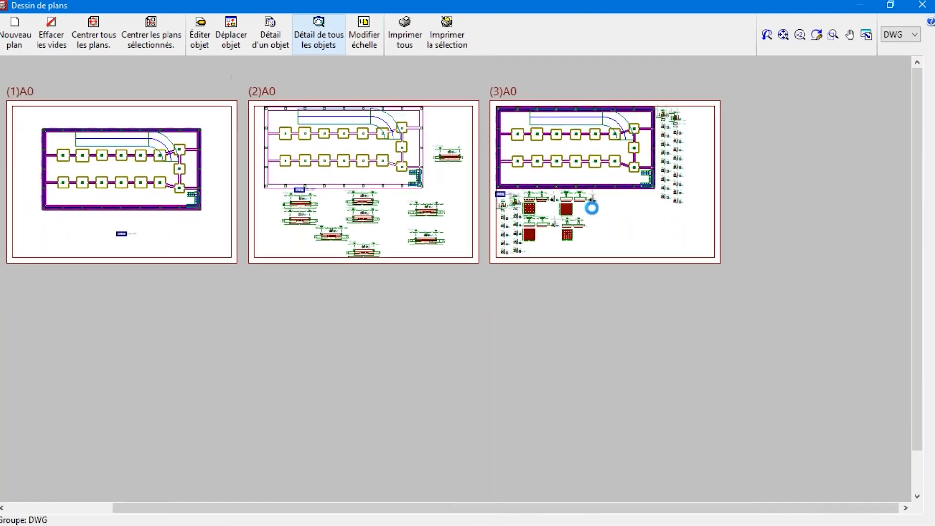
scroll(592, 208, "down", 2)
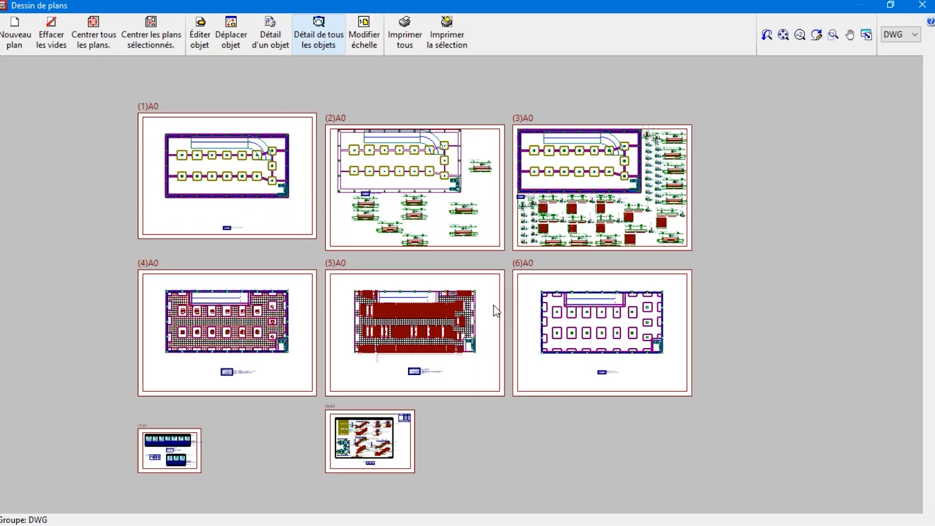
Examine the 'Escalier 2' reinforcement sheet, and close the drawing layout and the drawing selection without printing
left_click(833, 35)
left_click_drag(326, 414, 386, 466)
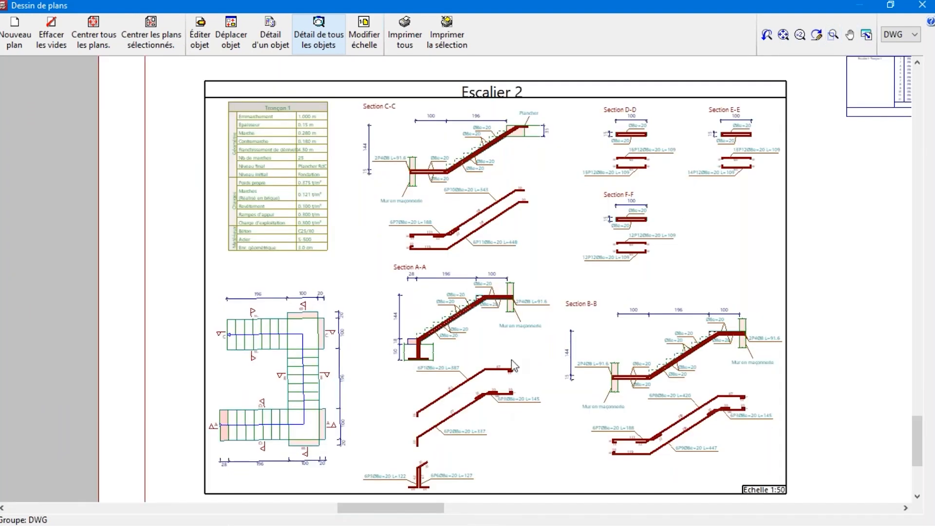
scroll(507, 331, "up", 1)
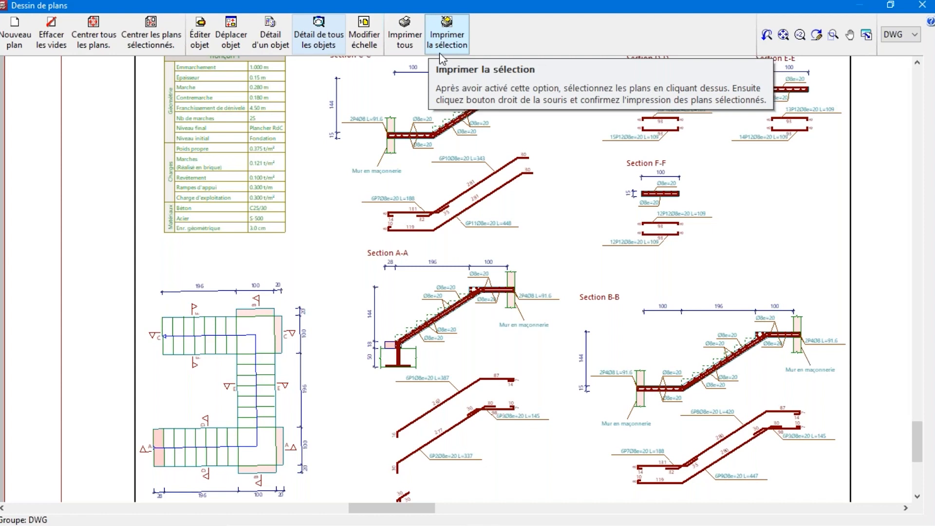
left_click(921, 5)
left_click(754, 375)
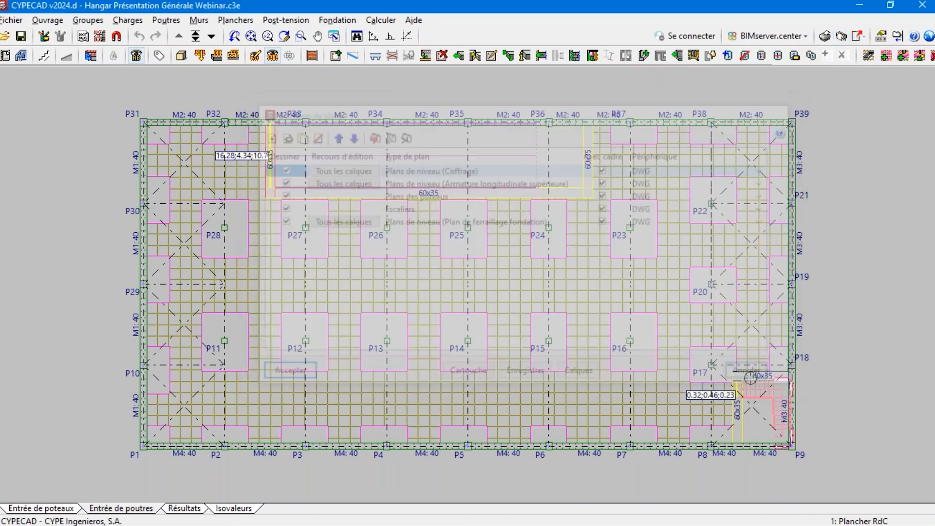